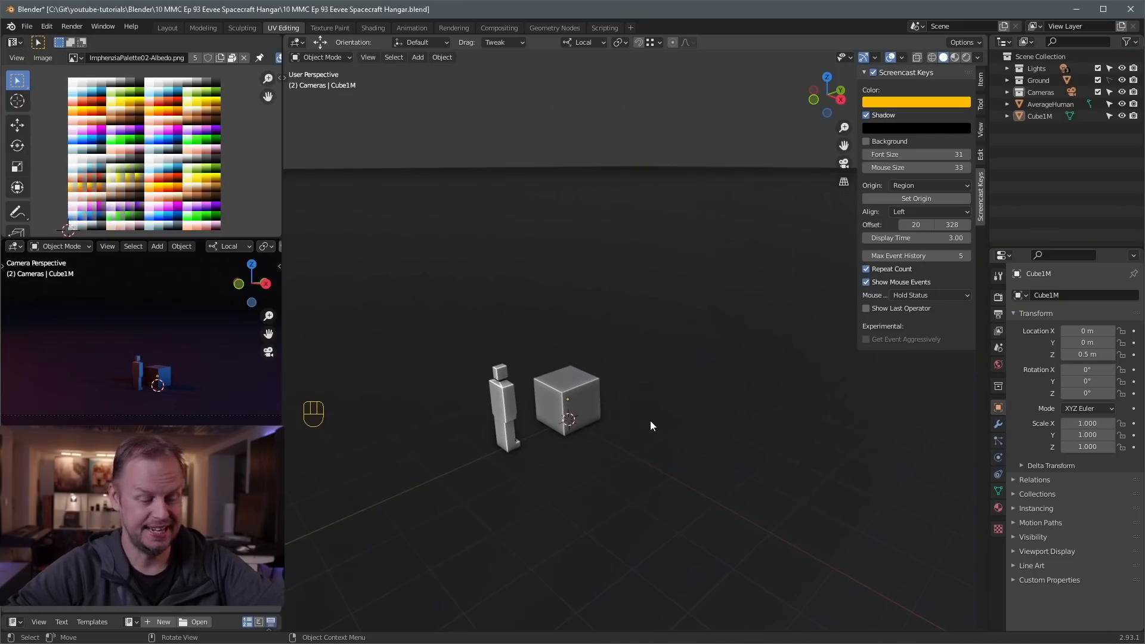
Duplicate the cube in place and raise the copy's whole mesh about 1.67 m in Edit Mode
click(583, 384)
key(shift+d)
right_click(634, 301)
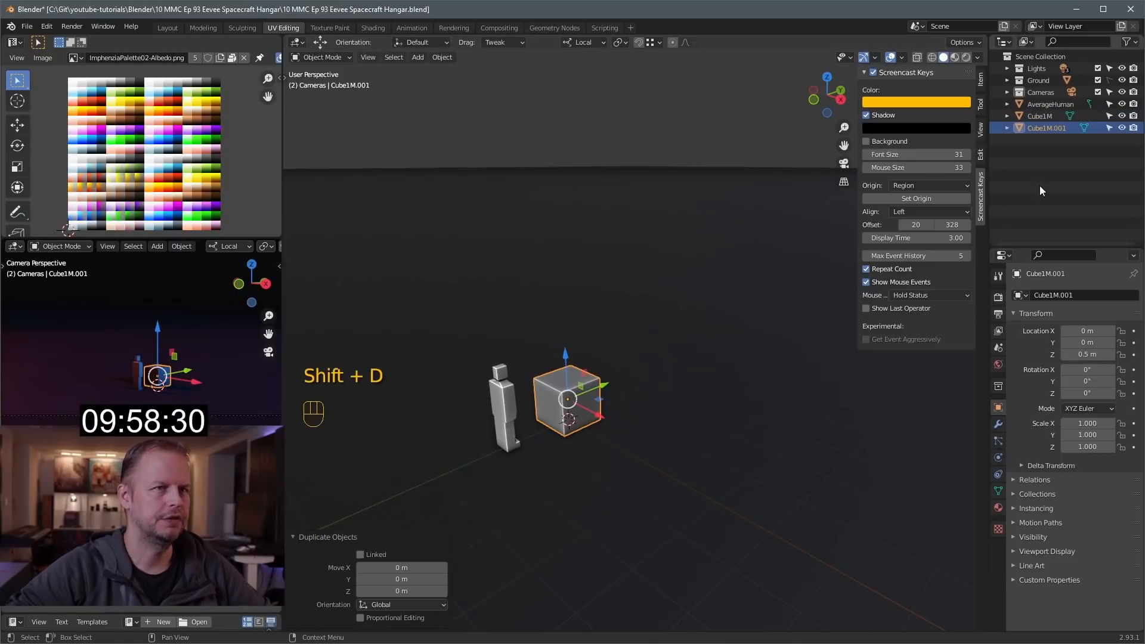
key(Tab)
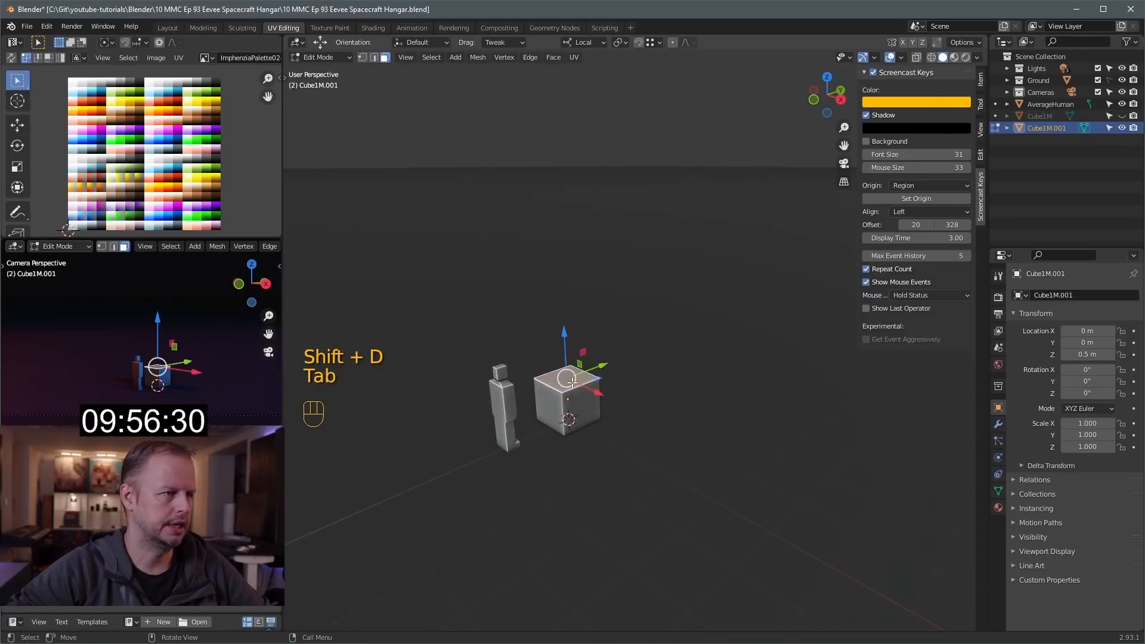
drag(565, 353, 566, 280)
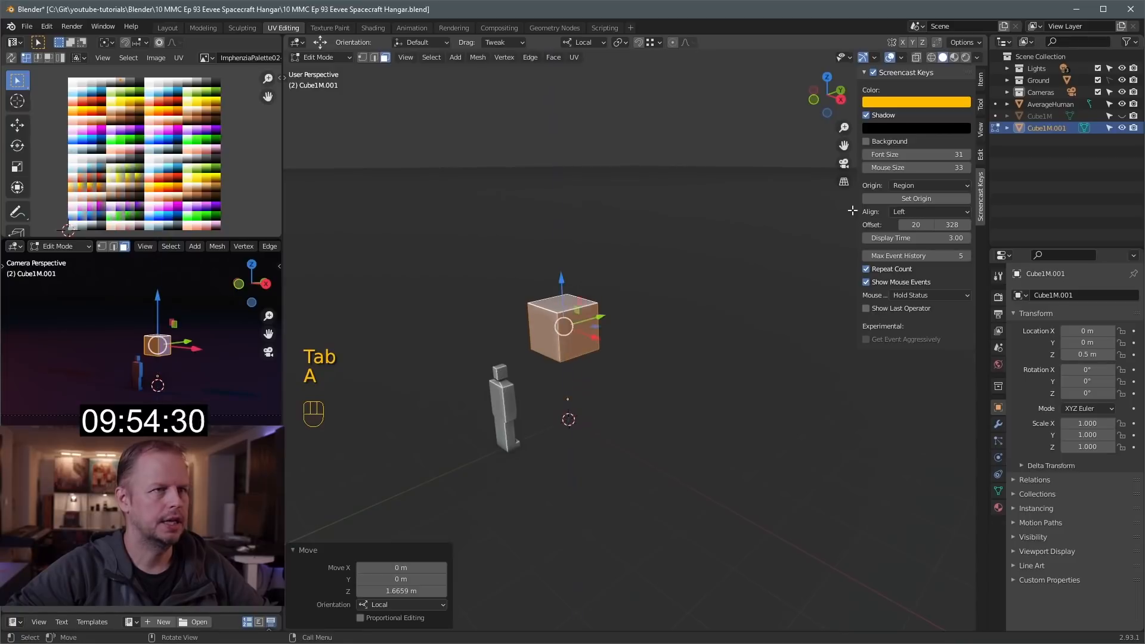
Mirror the duplicated cube across X with Auto Mirror and raise its mesh about 0.75 m more
key(Tab)
click(981, 154)
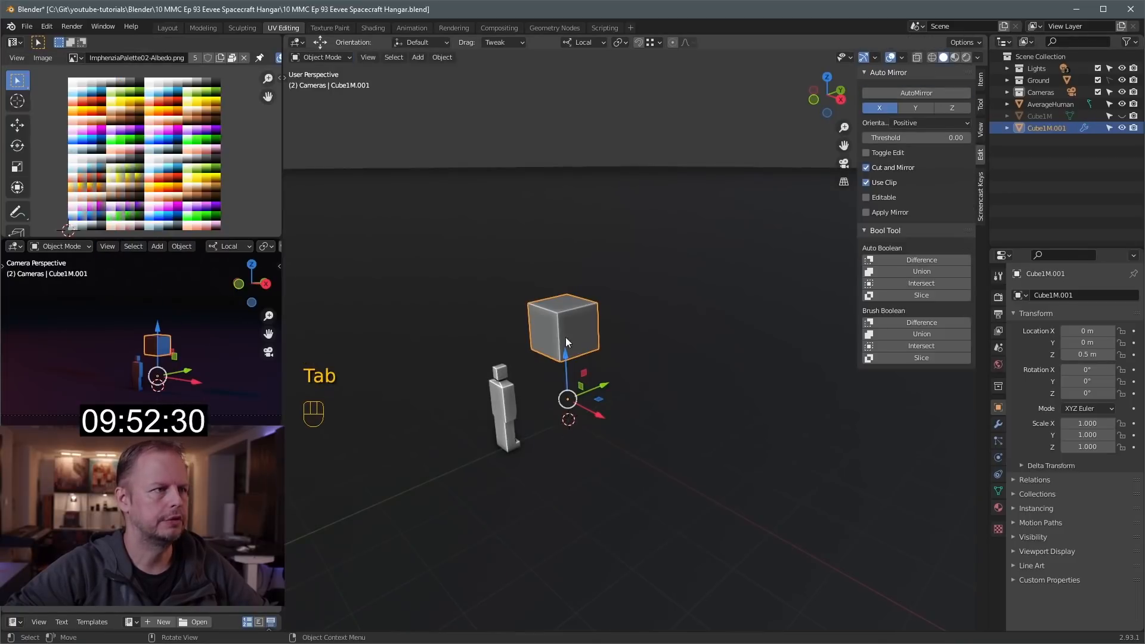
key(Tab)
drag(575, 286, 578, 246)
scroll(579, 258, down, 1)
middle_drag(580, 309, 598, 315)
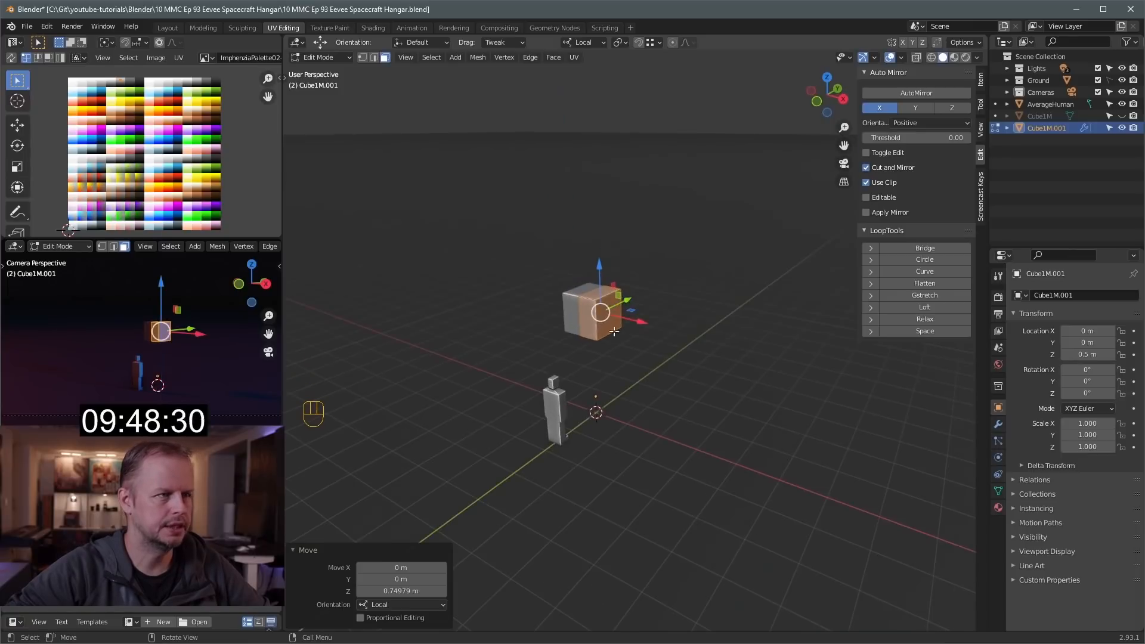
drag(599, 315, 600, 315)
key(ctrl+z)
Extrude the body's front face forward about 1.13 m
middle_drag(601, 327, 598, 283)
key(e)
click(615, 331)
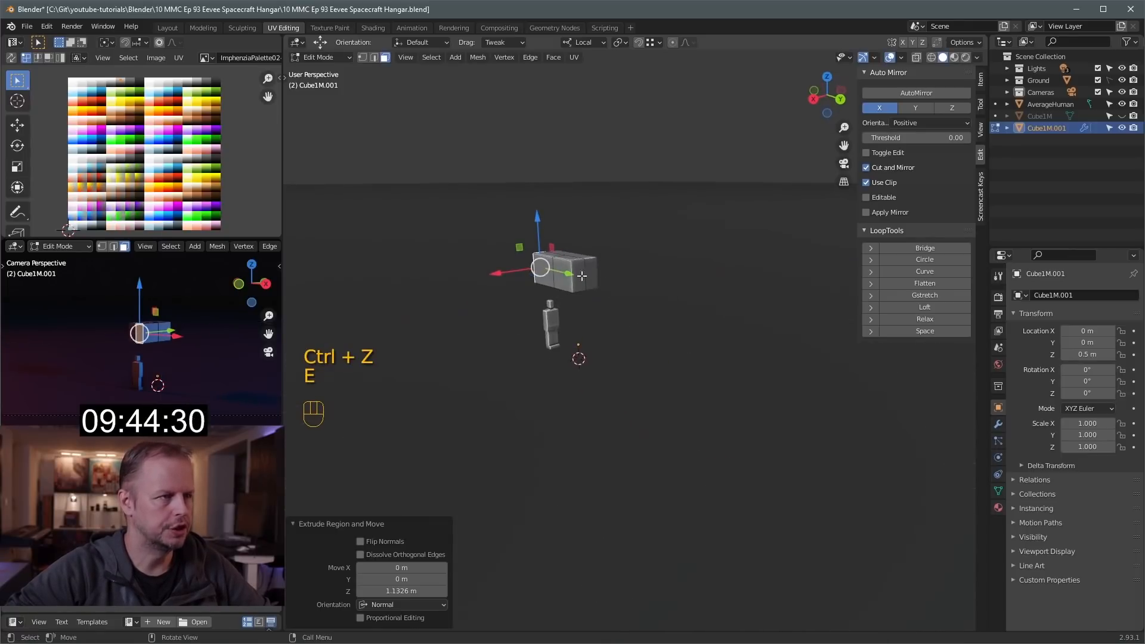
Extrude the body's rear face backward twice, the second time about 1.02 m, and scale the end face to 0.635
key(e)
click(635, 293)
key(e)
click(658, 298)
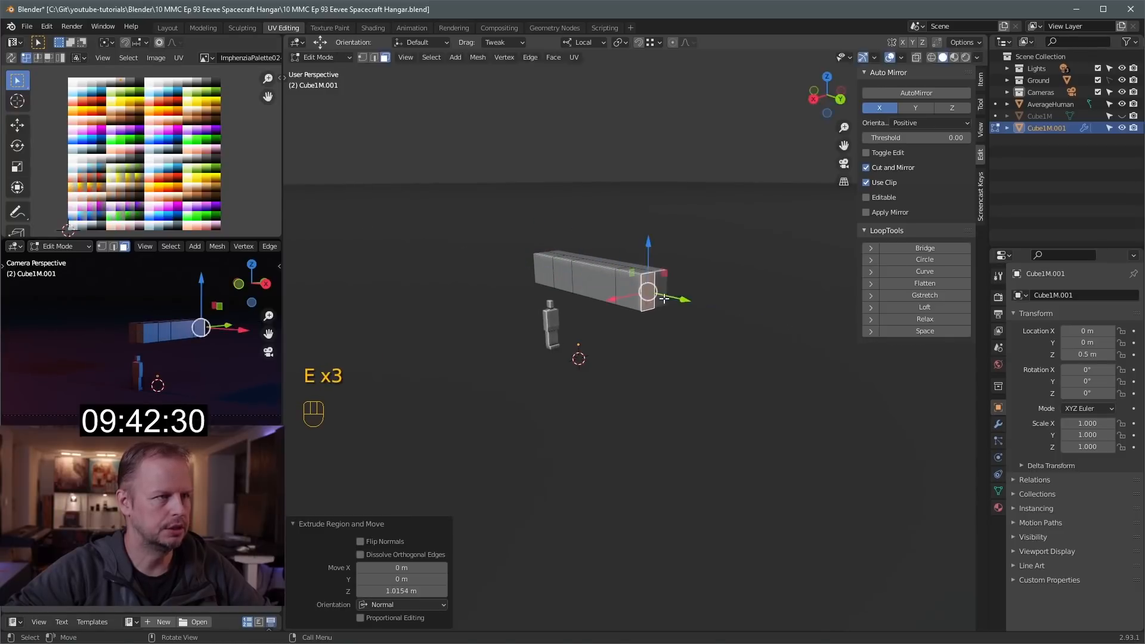
key(s)
click(651, 297)
middle_drag(650, 297, 735, 286)
Add a loop cut around the rear body, then widen its side faces and extrude them outward about 0.67 m
key(ctrl+r)
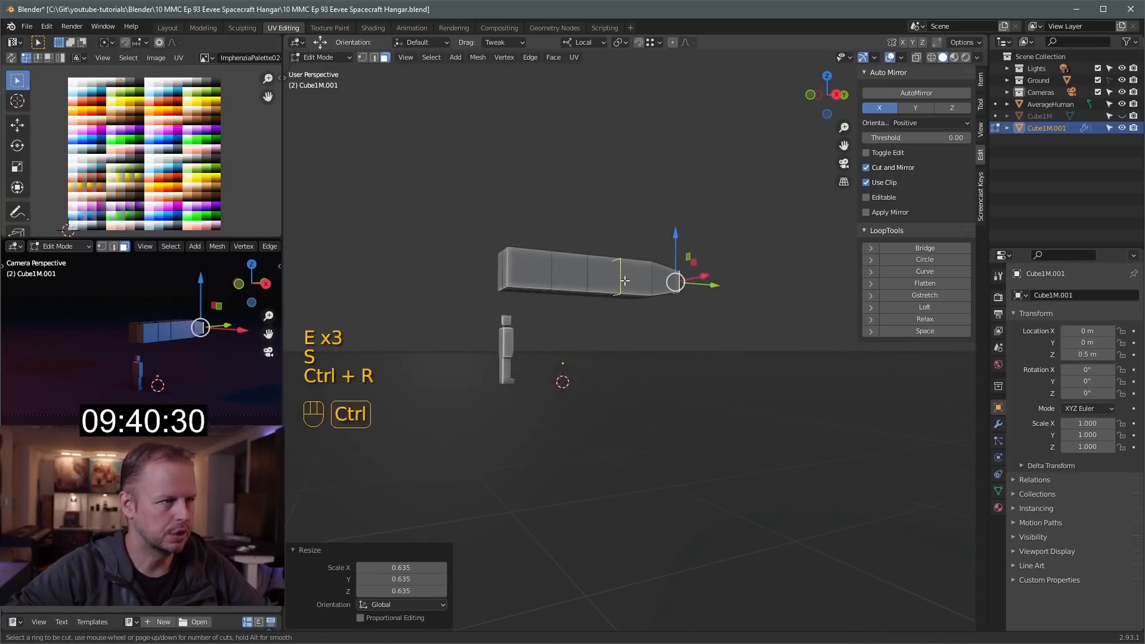
click(638, 278)
key(3)
middle_drag(638, 277, 599, 268)
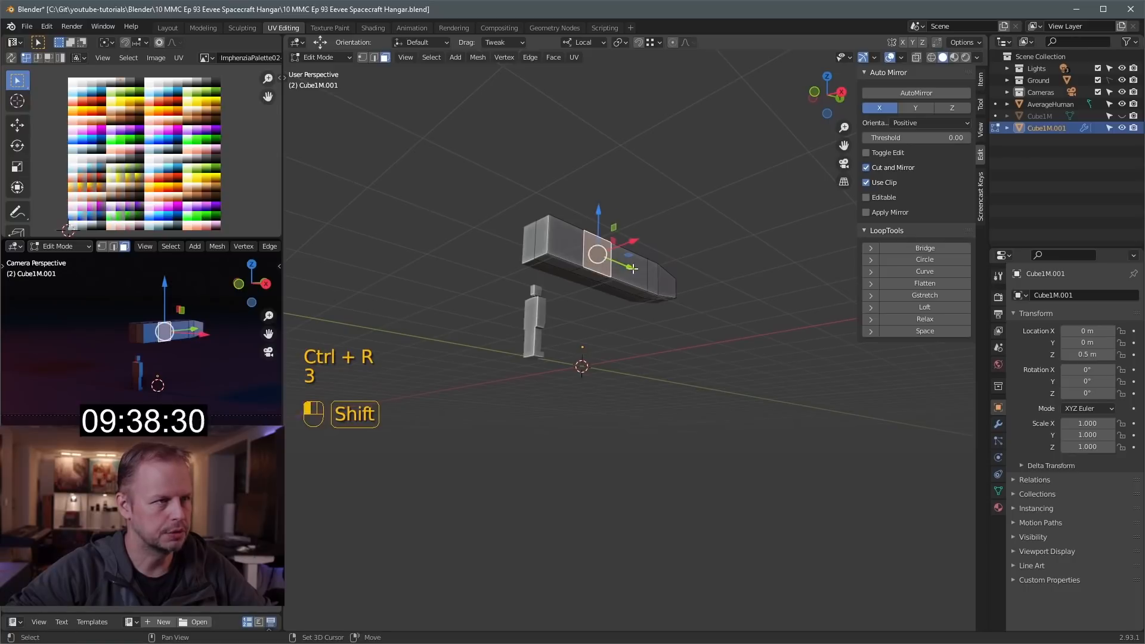
middle_drag(659, 291, 683, 319)
drag(683, 319, 694, 318)
key(e)
click(728, 327)
Scale the extruded side faces to about 0.65 along local Z and adjust their length along local Y
key(s)
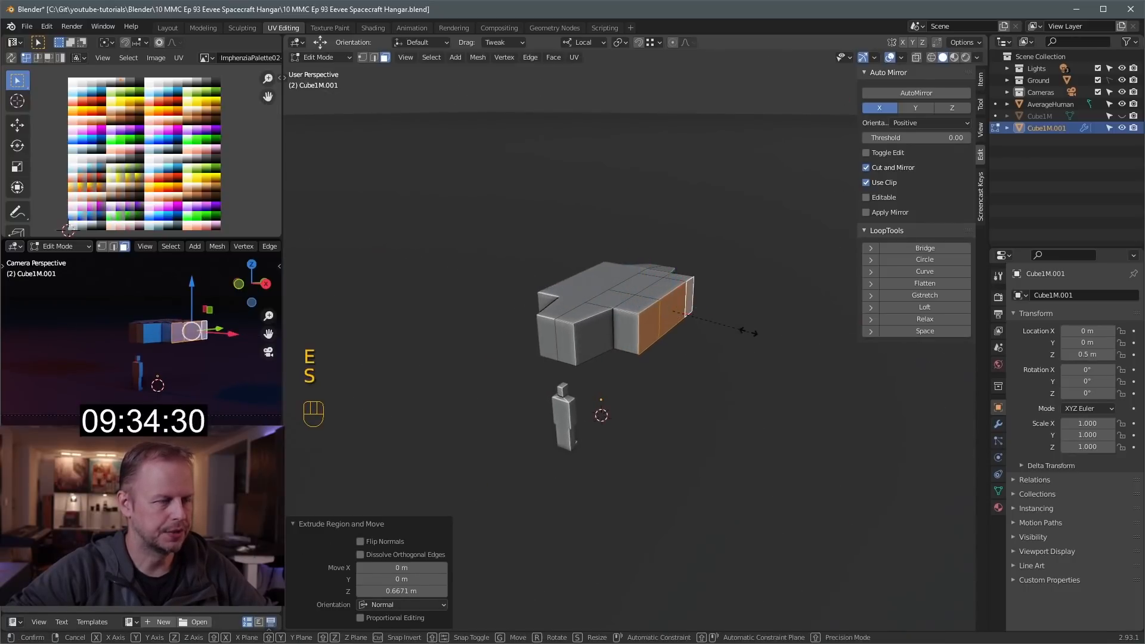
middle_click(715, 340)
click(702, 322)
key(s)
middle_click(705, 337)
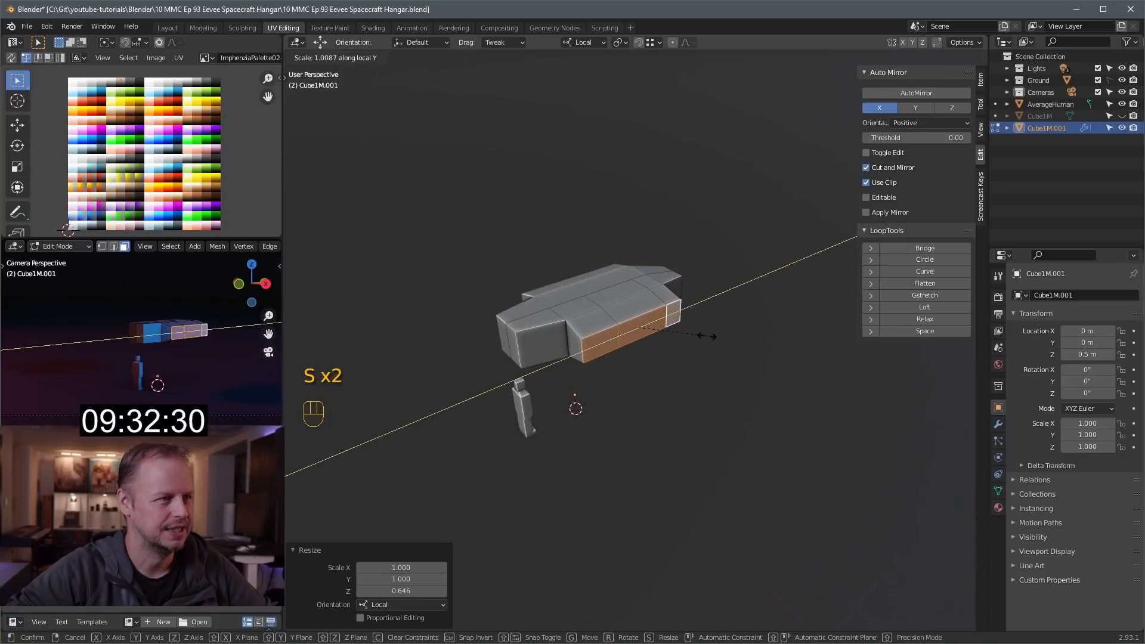
click(693, 343)
Extrude the side faces further outward and scale, move and rotate the new ends
middle_drag(695, 342, 720, 297)
key(e)
click(743, 297)
key(s)
click(713, 298)
key(g)
click(749, 300)
key(r)
click(768, 284)
Inset the underside faces of the outer wing stub about 0.17 m and offset them along their normals
shift+click(667, 256)
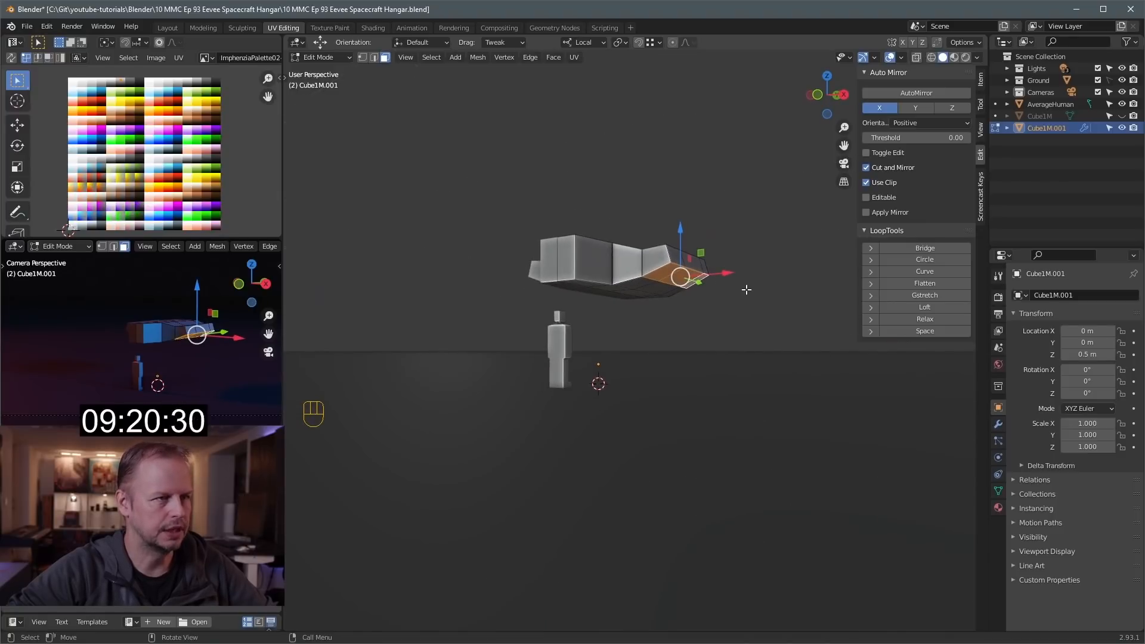
key(i)
click(742, 291)
key(alt+s)
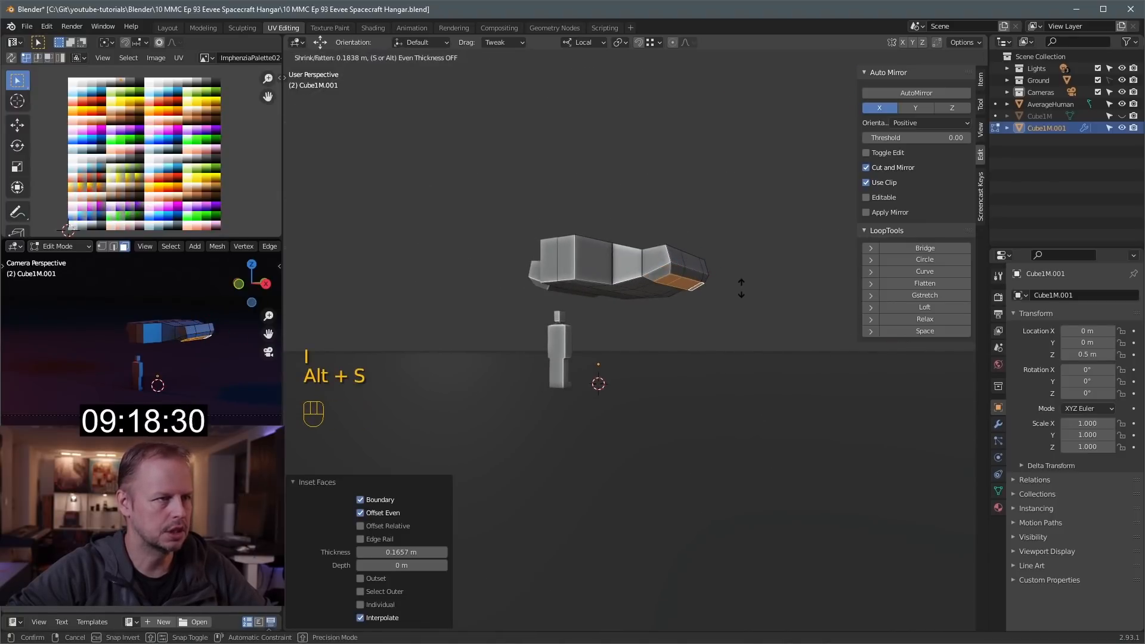
click(741, 289)
Extrude the inset underside faces about 0.84 m downward as upper legs and scale the ends to 0.789
key(e)
click(755, 309)
key(s)
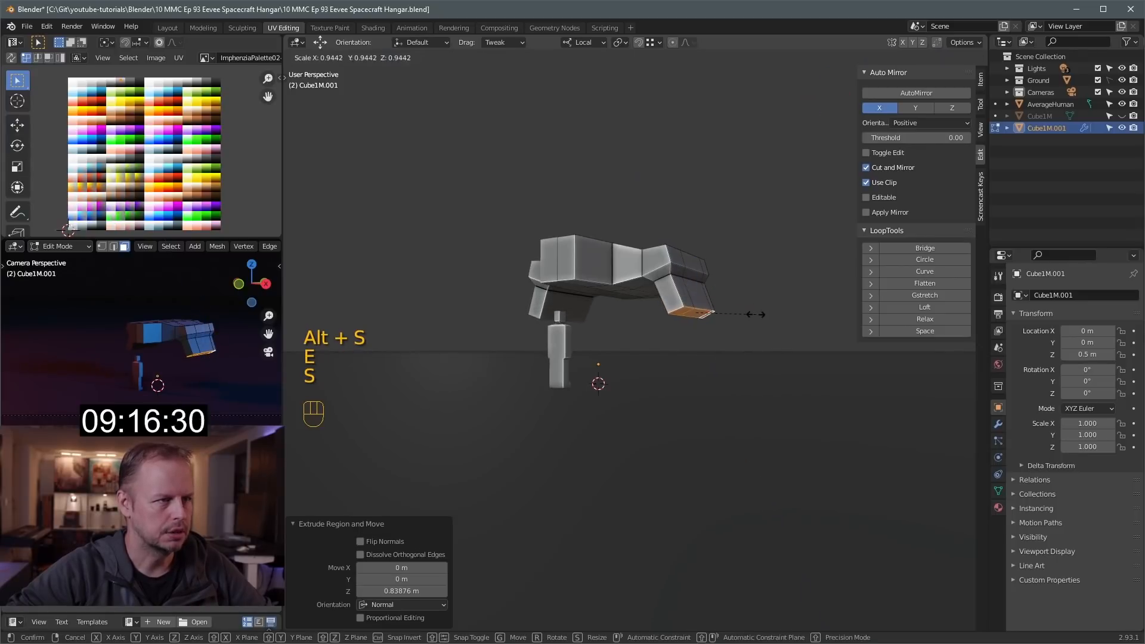
click(744, 317)
middle_drag(744, 317, 771, 316)
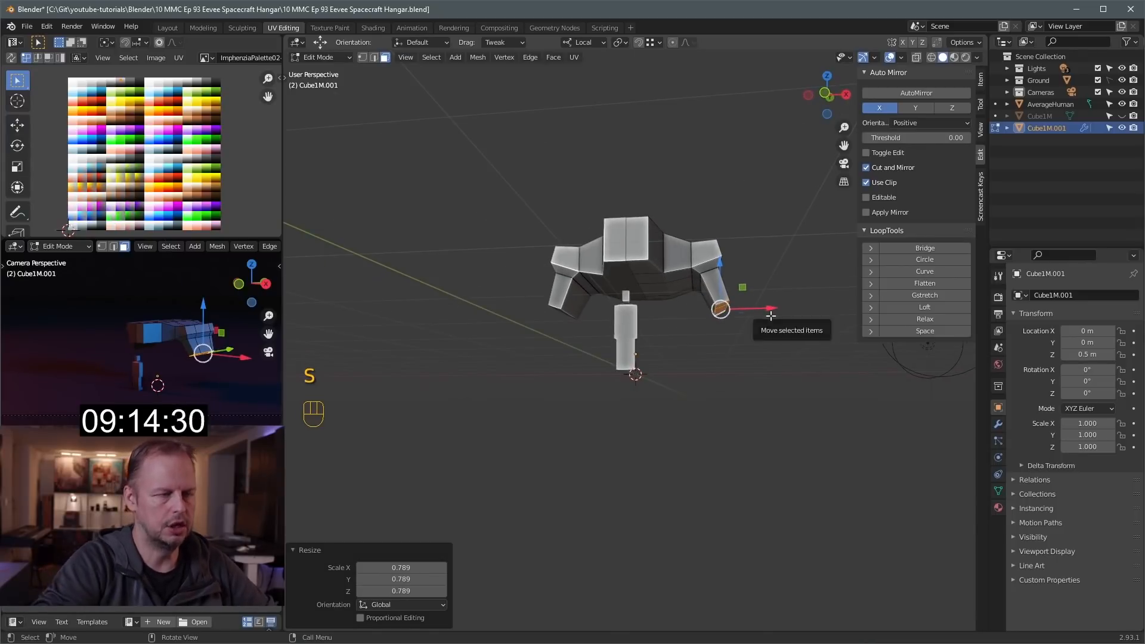
In front view, extrude the lower leg segment, rotate its end about 38° and move it inward
key(KP_1)
key(e)
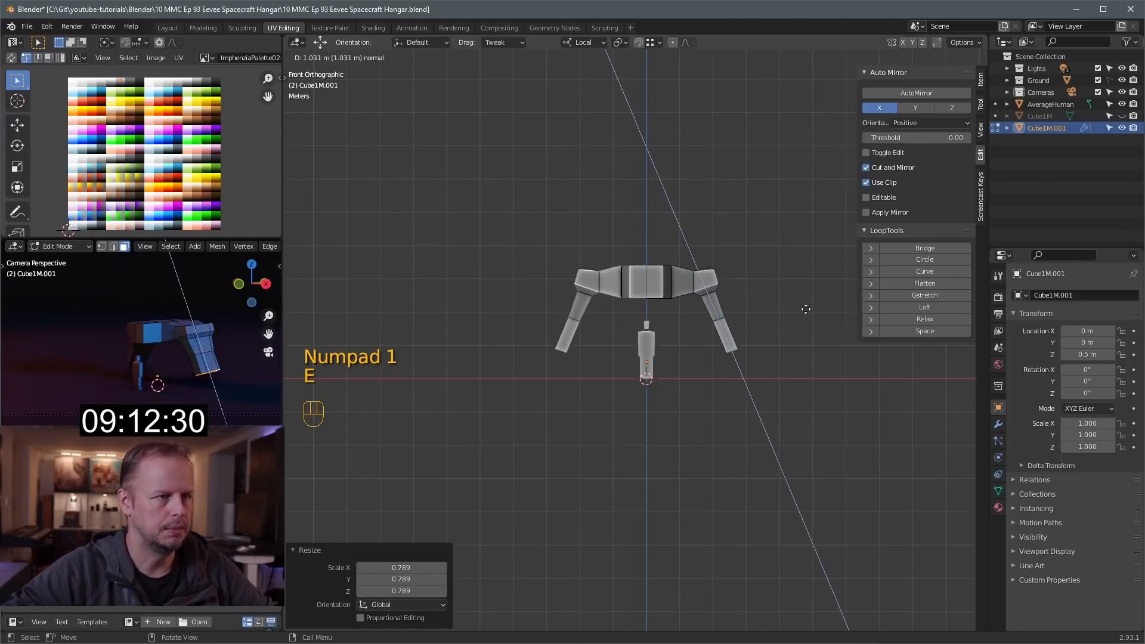
click(796, 323)
key(r)
click(785, 361)
key(g)
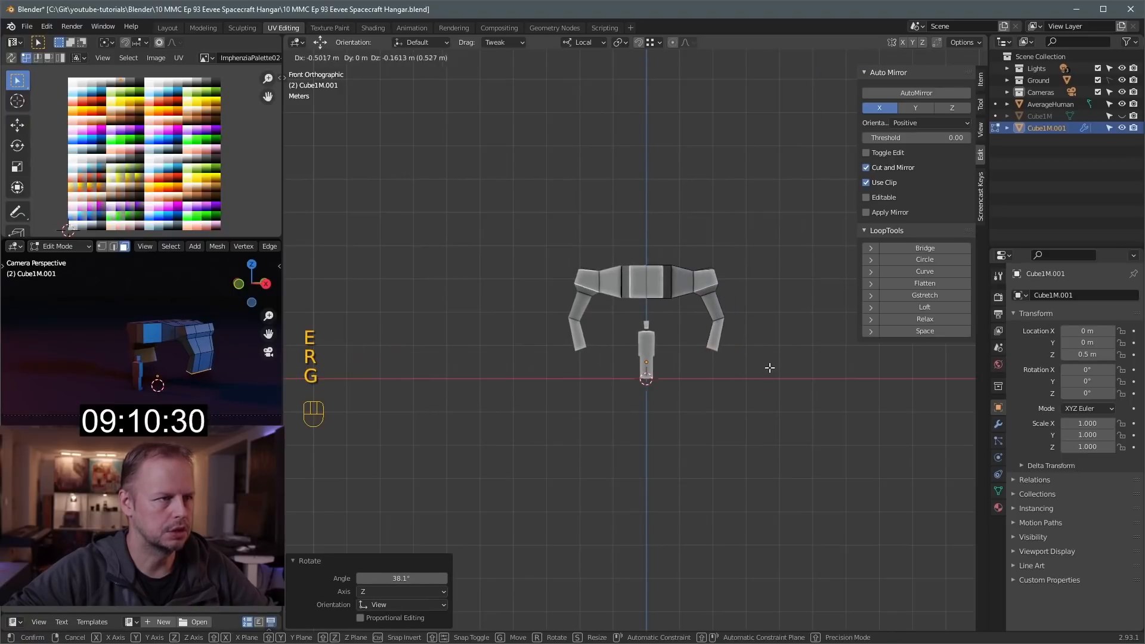
click(770, 368)
Extrude the outer side faces of the wing stub about 0.56 m outward and scale them to 0.786
middle_drag(767, 368, 648, 374)
click(636, 330)
middle_drag(636, 332, 771, 331)
click(655, 317)
key(e)
click(791, 297)
key(s)
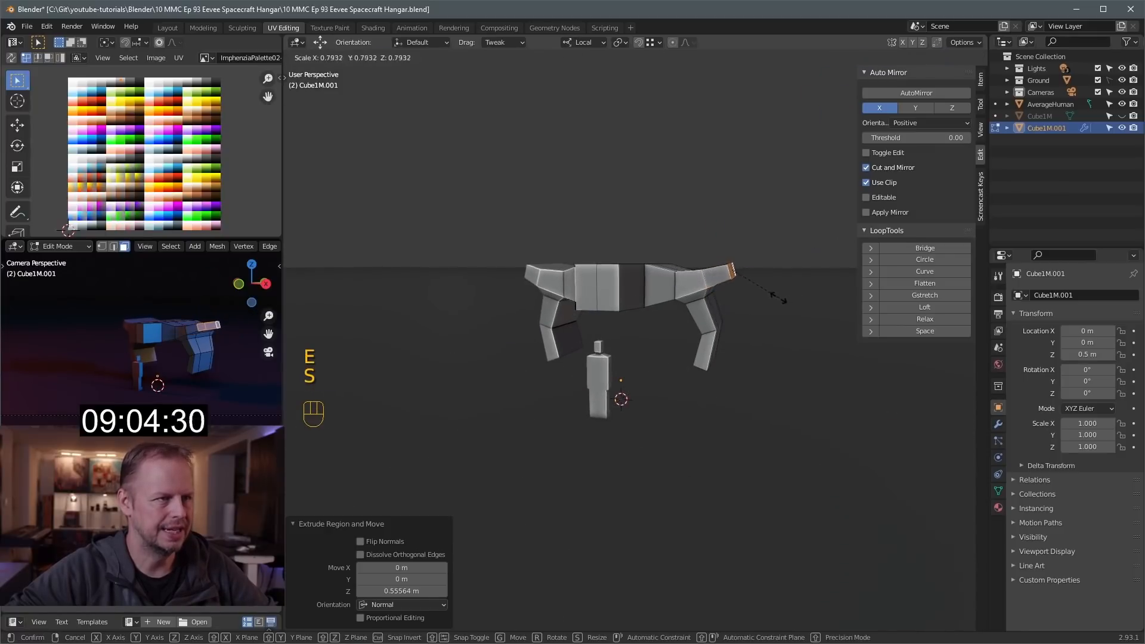
click(779, 289)
Extrude the wing outward another 1.6 m or so and scale the tip to about 0.8
middle_drag(779, 289, 784, 296)
key(e)
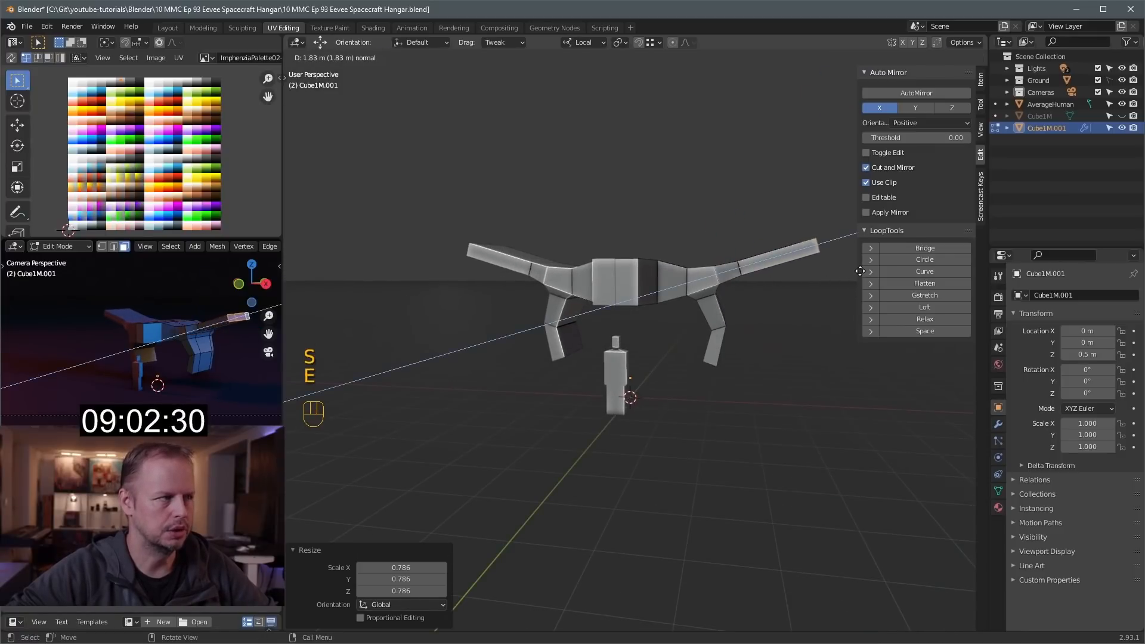
click(857, 271)
middle_drag(857, 270, 818, 305)
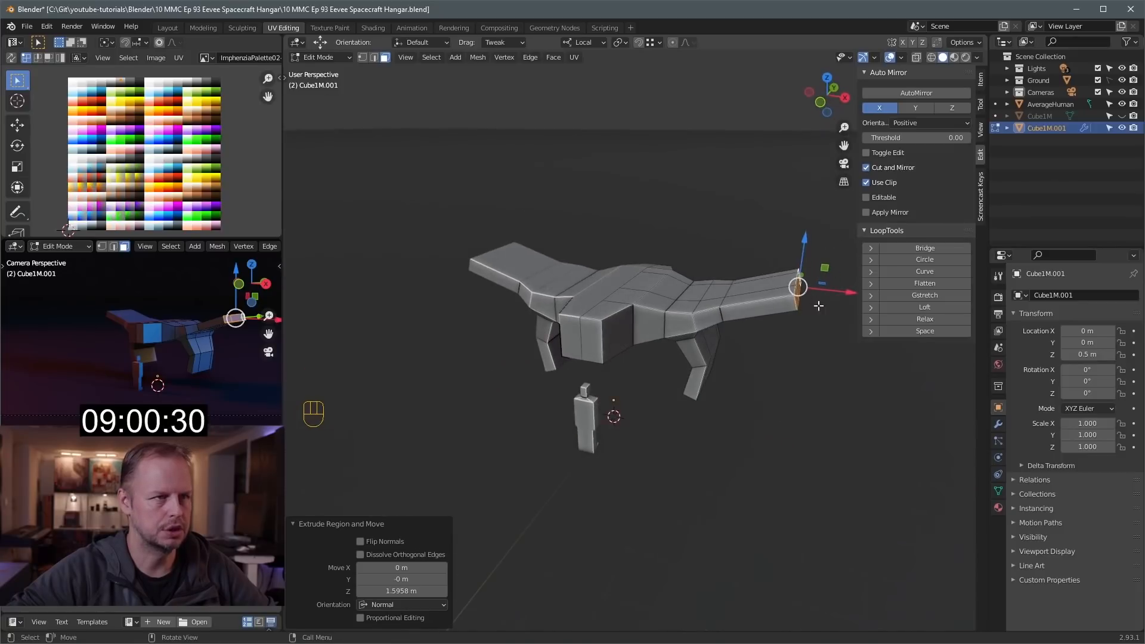
key(s)
click(814, 302)
Add a loop cut across the wing and slide it close to the tip
key(ctrl+r)
click(797, 300)
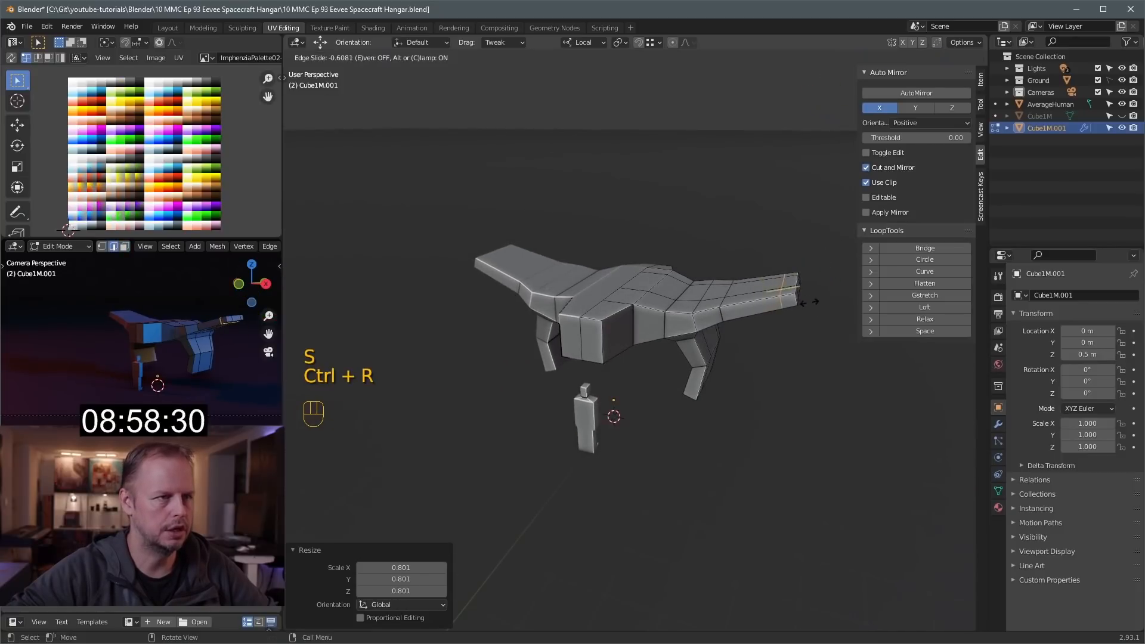
click(812, 303)
middle_drag(812, 302, 792, 305)
key(ctrl+r)
key(3)
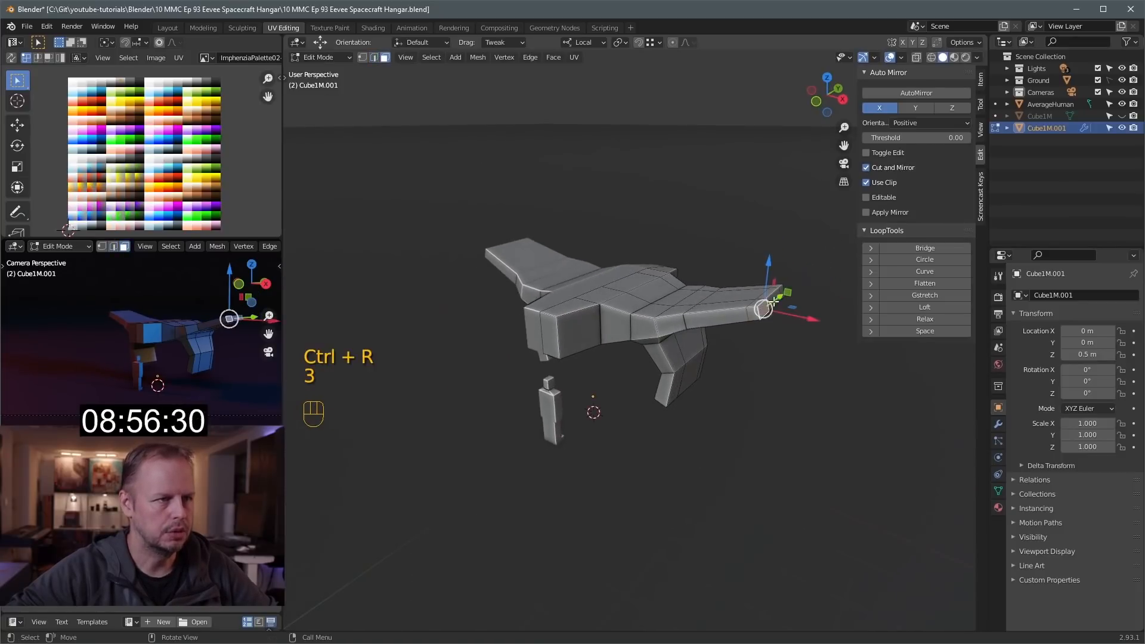
Select the wing tip and, in front view, angle it downward with two rotations, nudging its position after each
ctrl+click(786, 291)
key(KP_1)
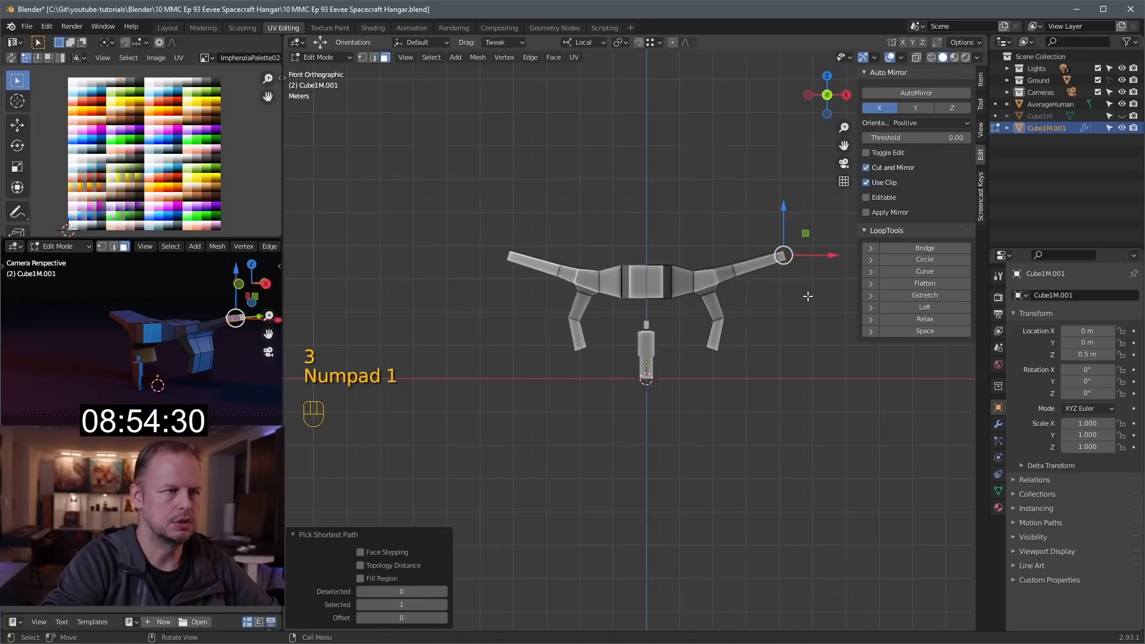
key(r)
click(746, 295)
key(g)
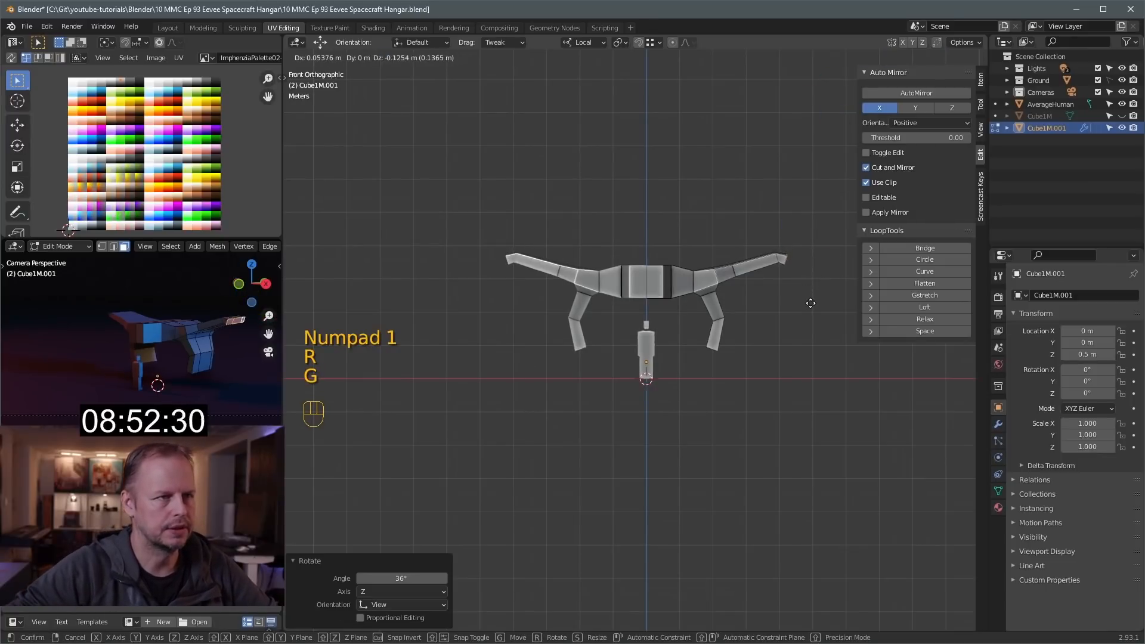
click(810, 302)
key(r)
click(809, 310)
key(g)
click(813, 310)
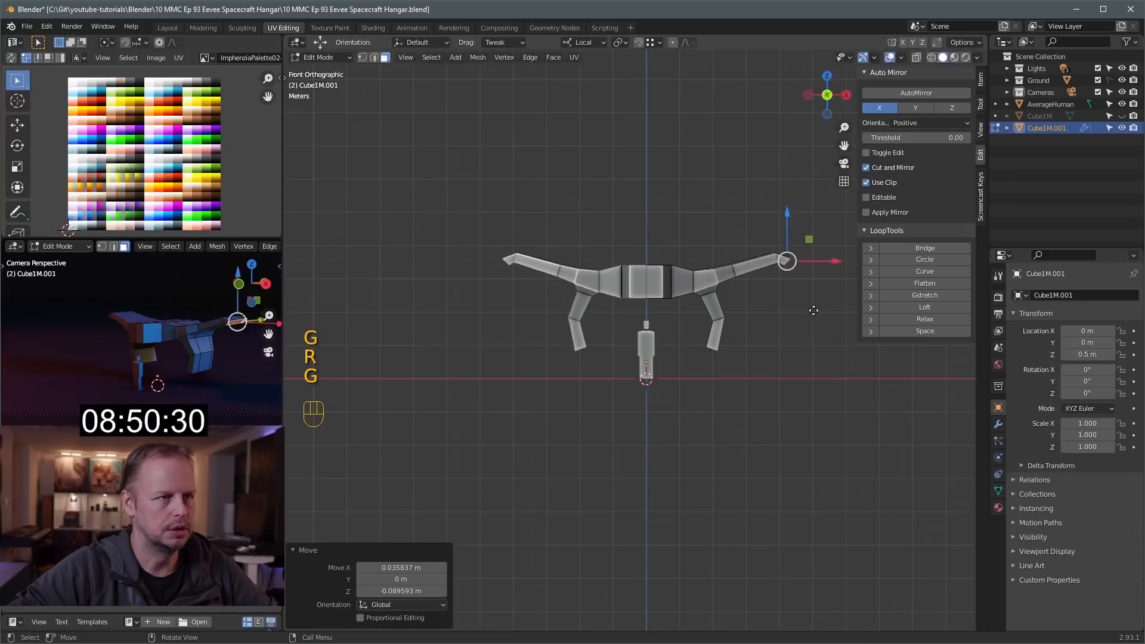
Extrude the wing tip outward and down as a drooping panel, then scale and reposition its end
key(e)
click(852, 344)
key(s)
click(835, 331)
middle_drag(835, 331, 667, 391)
key(s)
key(g)
click(739, 377)
Extrude the front and rear edge faces of the drooping wing panel 0.675 m along their normals
key(3)
click(703, 338)
key(alt+e)
click(683, 390)
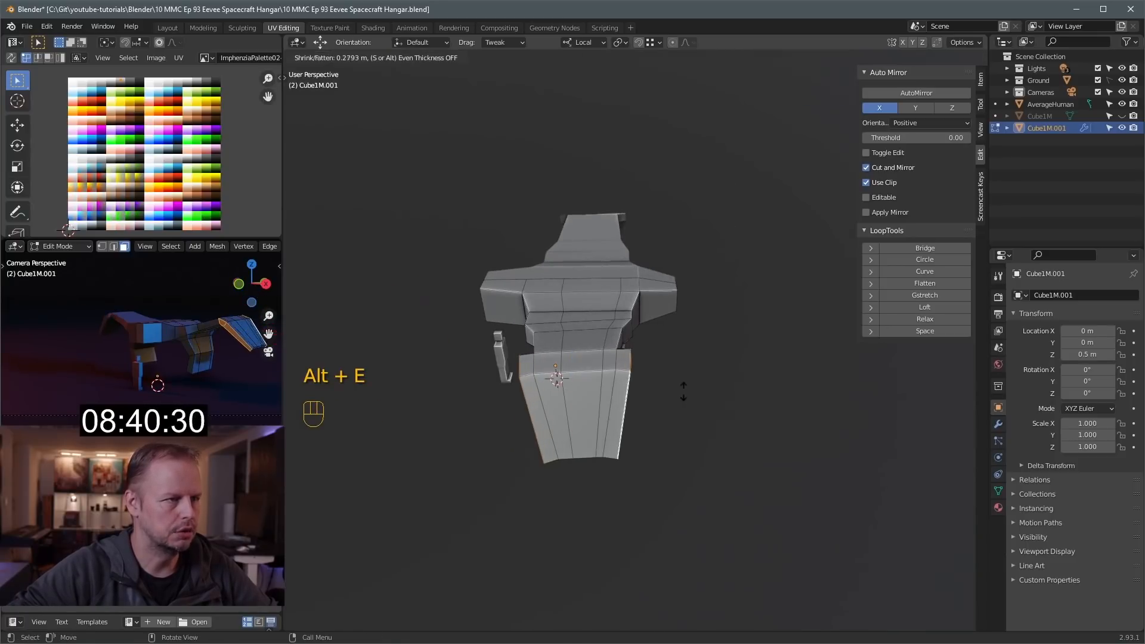
click(728, 380)
middle_drag(728, 378, 772, 369)
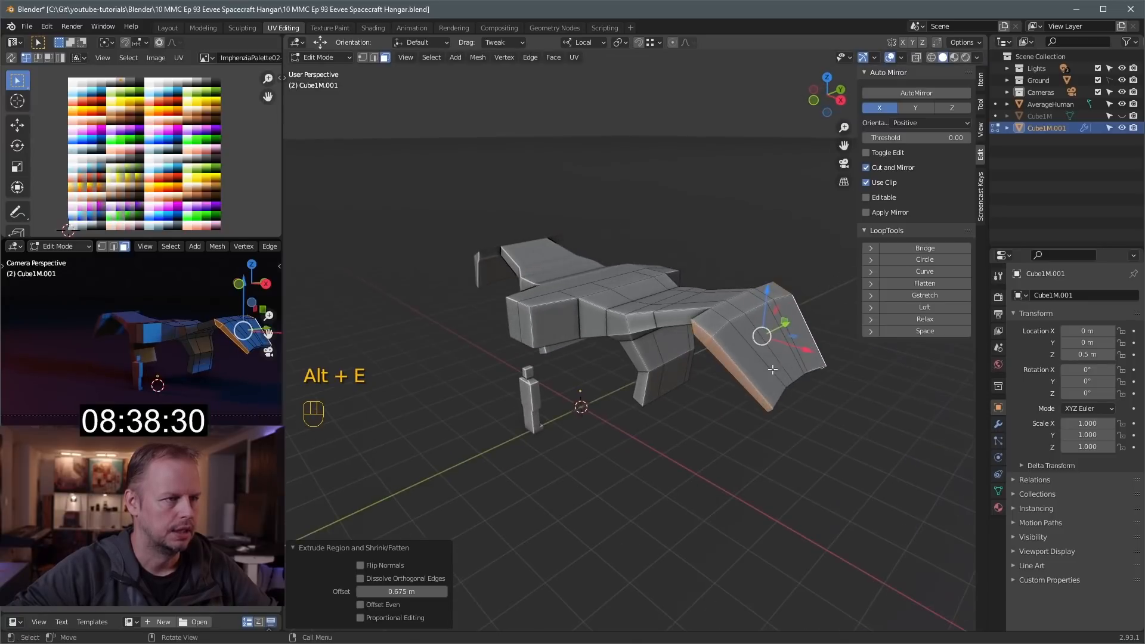
Select the front edge faces of the drooping wing panel, then scale and move them to reshape the leading edge
shift+click(691, 329)
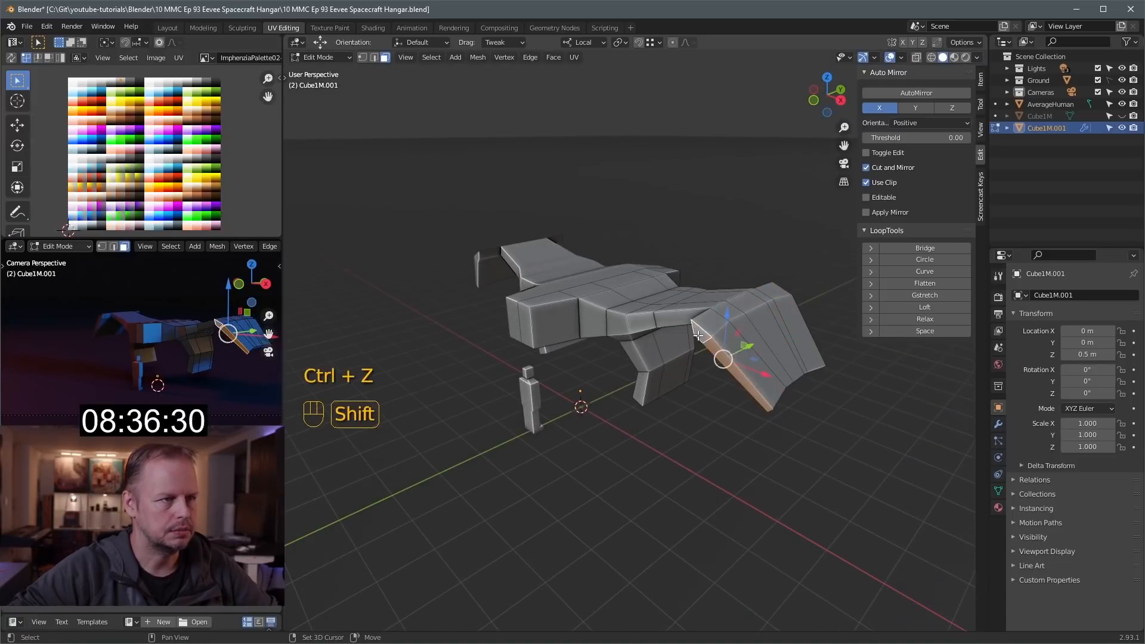
key(s)
click(822, 411)
middle_drag(823, 412, 678, 398)
key(g)
click(768, 404)
Scale the wing panel's rear edge faces and move them about 0.35 m along Y, then refine their size and position
click(478, 259)
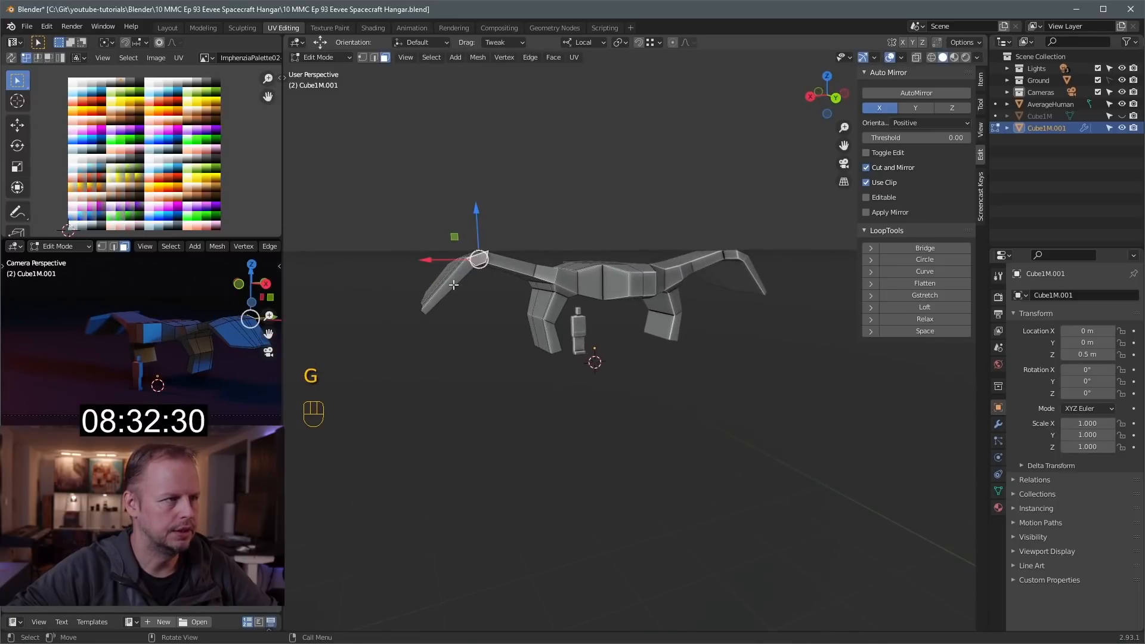
shift+click(453, 281)
middle_drag(454, 282, 614, 358)
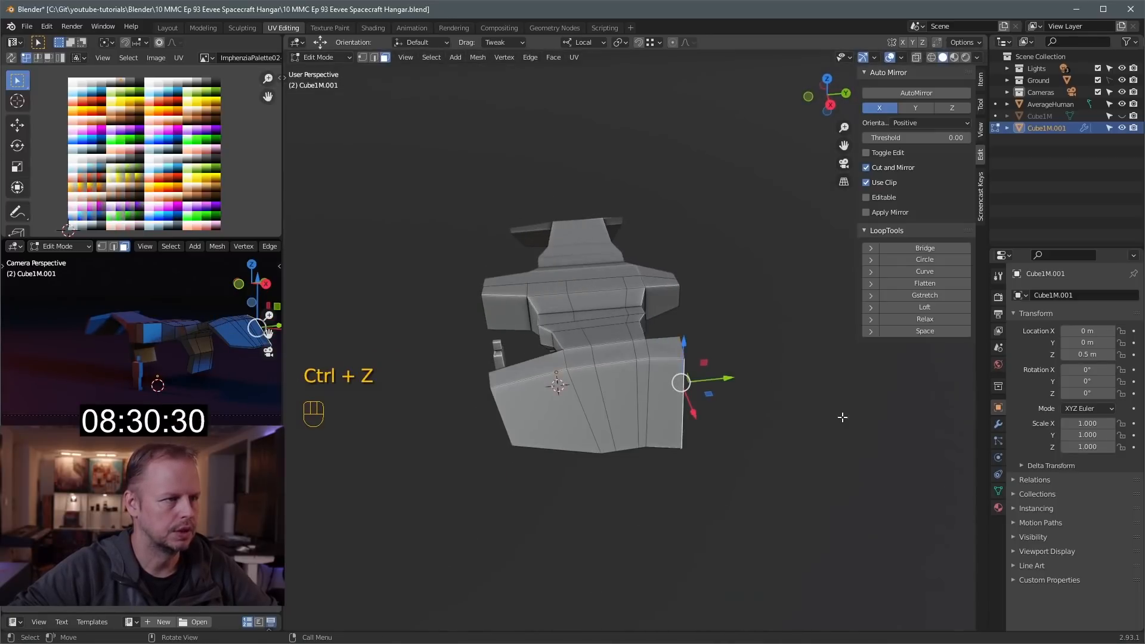
key(s)
click(791, 390)
key(g)
click(799, 386)
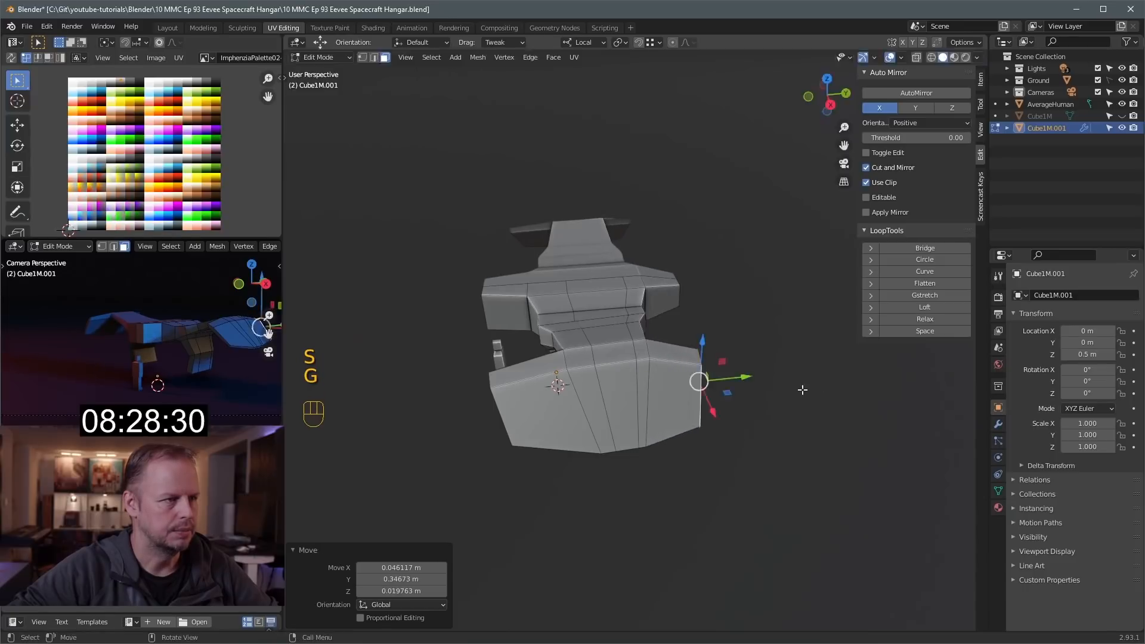
key(s)
key(g)
click(785, 388)
Move the side face of the front body section about 0.33 m outward along local X
middle_drag(785, 389, 674, 351)
key(3)
click(646, 324)
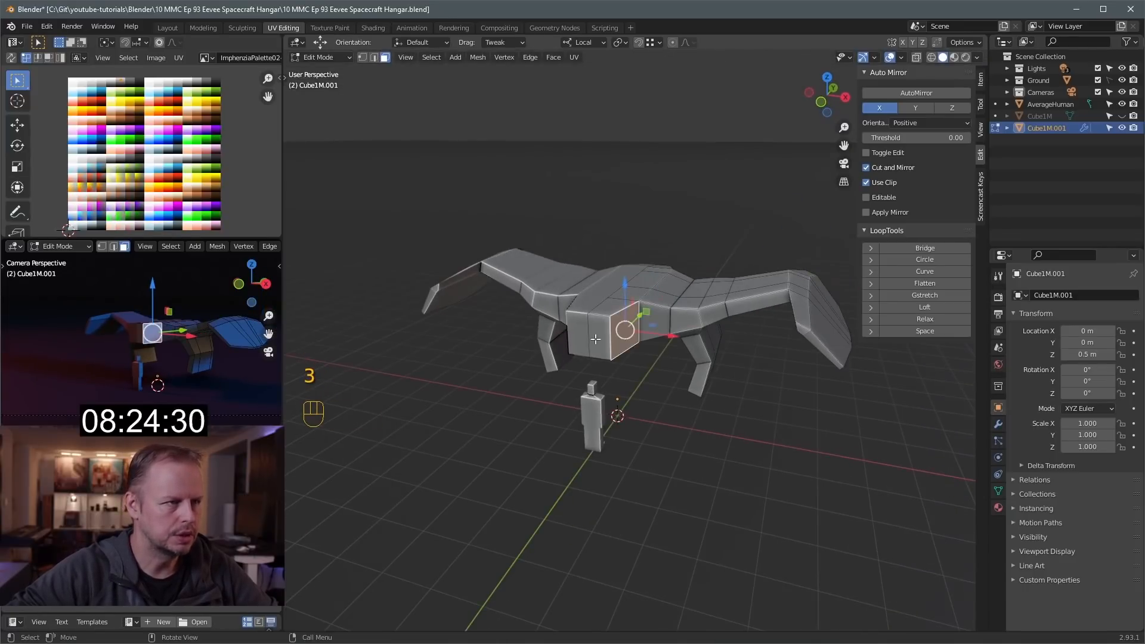
middle_drag(595, 338, 639, 349)
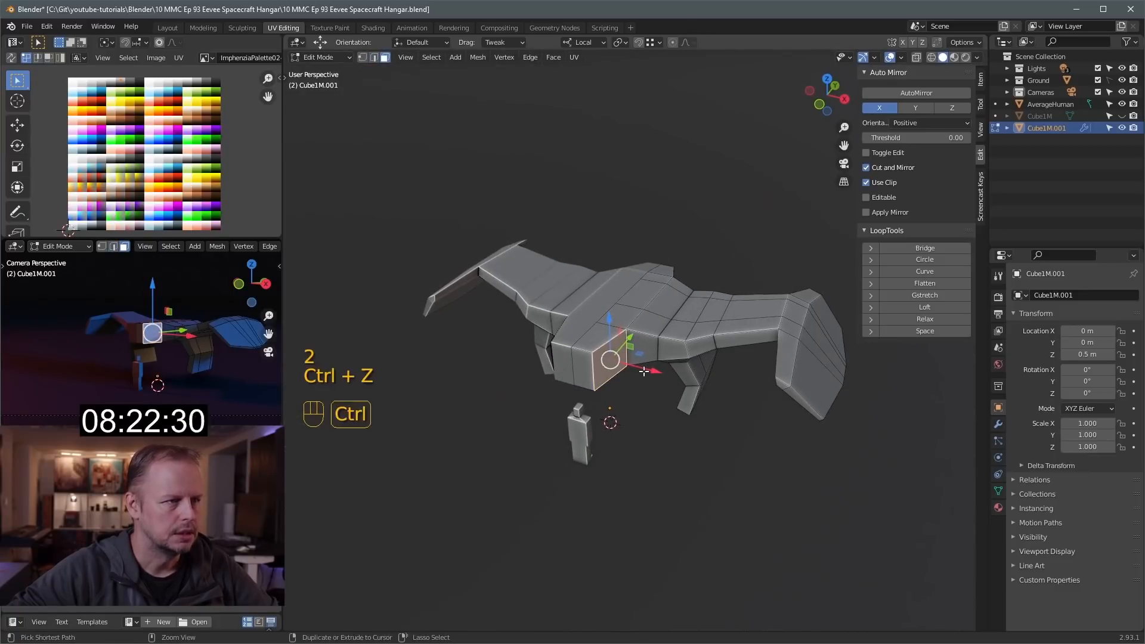
drag(644, 371, 660, 374)
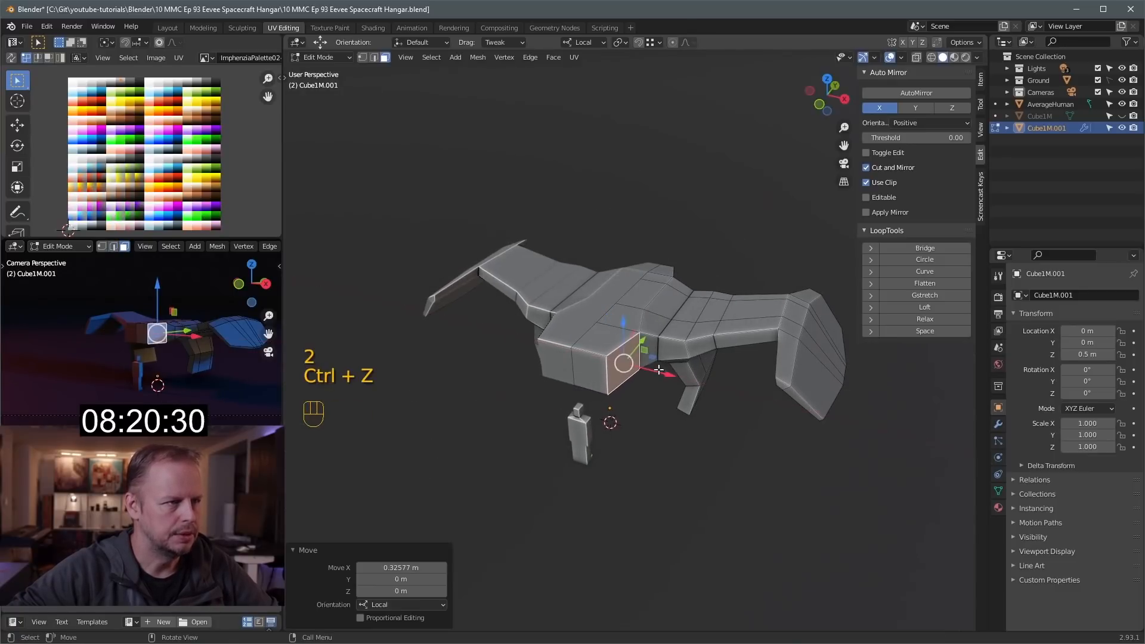
Extrude the front face of the body about 1.9 m forward to form the nose and scale down its end
key(3)
click(591, 370)
middle_drag(775, 371, 724, 345)
key(e)
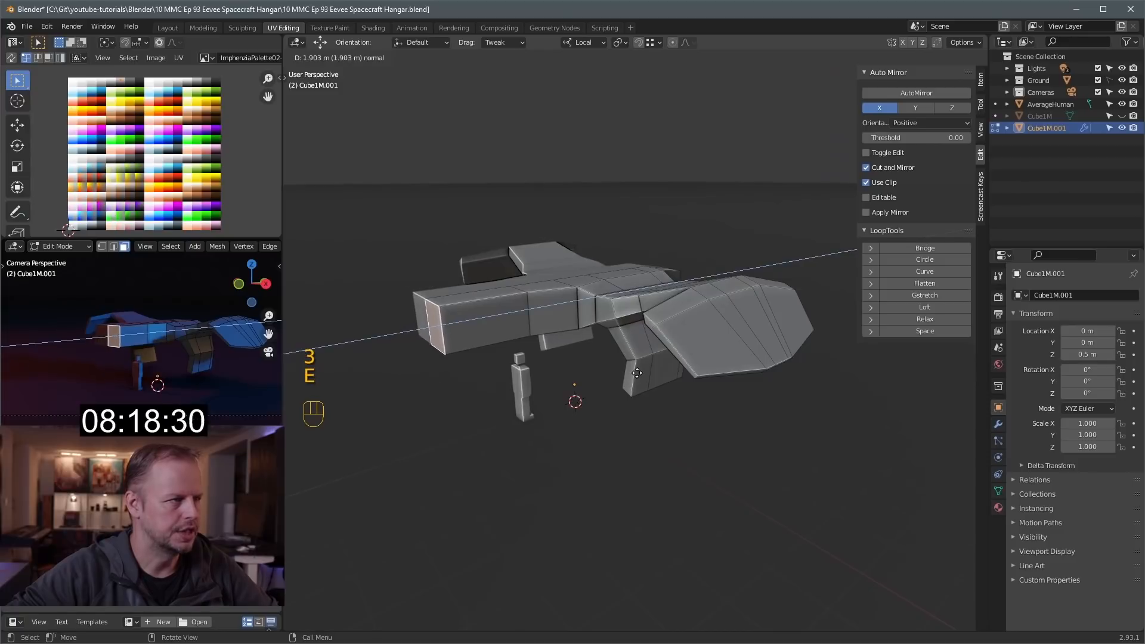
click(637, 373)
key(s)
click(632, 367)
Extrude the nose's end face about 1 m further forward and scale it down
mouse_move(656, 364)
shift+middle_down()
mouse_move(614, 351)
mouse_move(652, 367)
shift+middle_up()
key(e)
click(654, 370)
key(s)
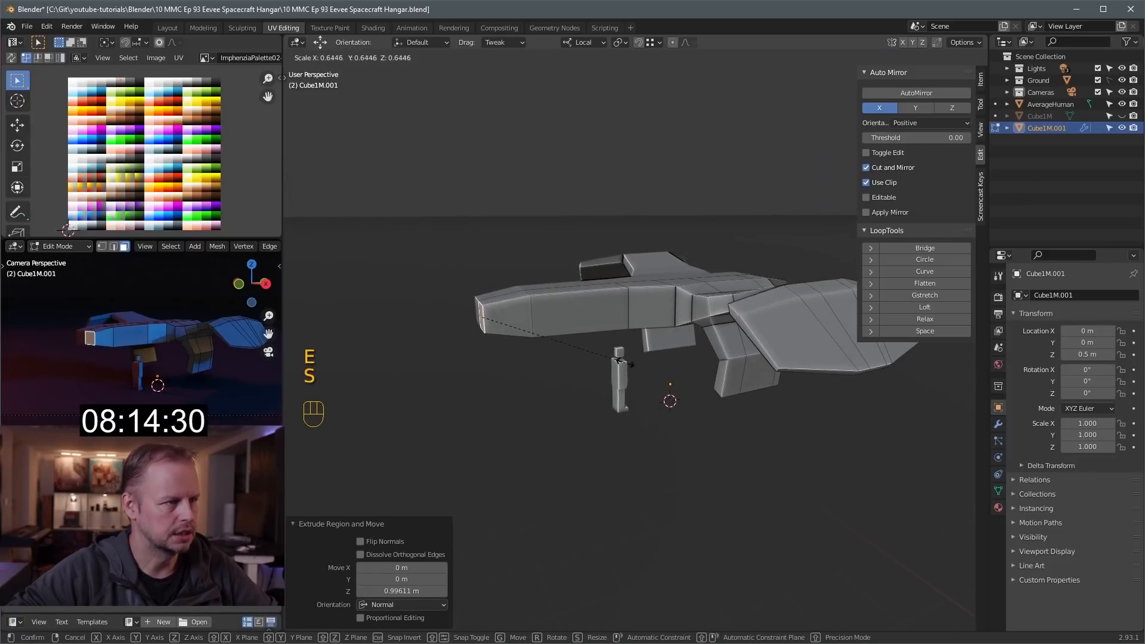
click(626, 362)
Extrude the nose tip face forward once more and scale it to 0.578
key(e)
click(596, 382)
key(s)
click(521, 355)
middle_drag(521, 355, 605, 401)
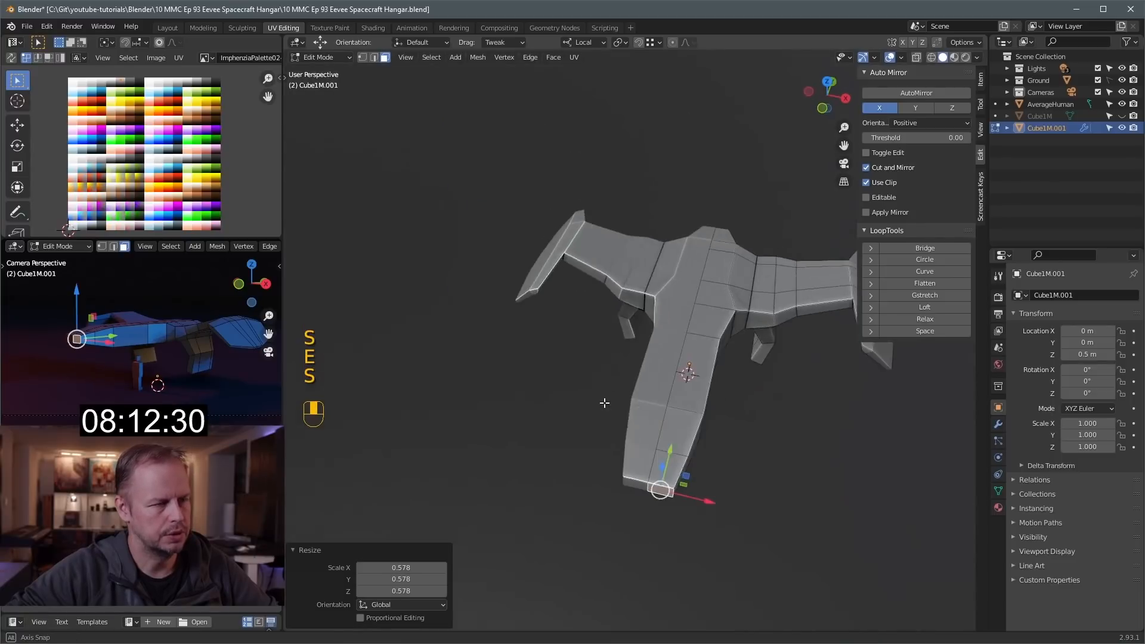
Cut a centred edge loop lengthwise along the hull side and wing, and fatten it outward about 0.09 m
key(3)
click(694, 380)
middle_drag(710, 405, 646, 455)
scroll(769, 372, up, 3)
key(ctrl+r)
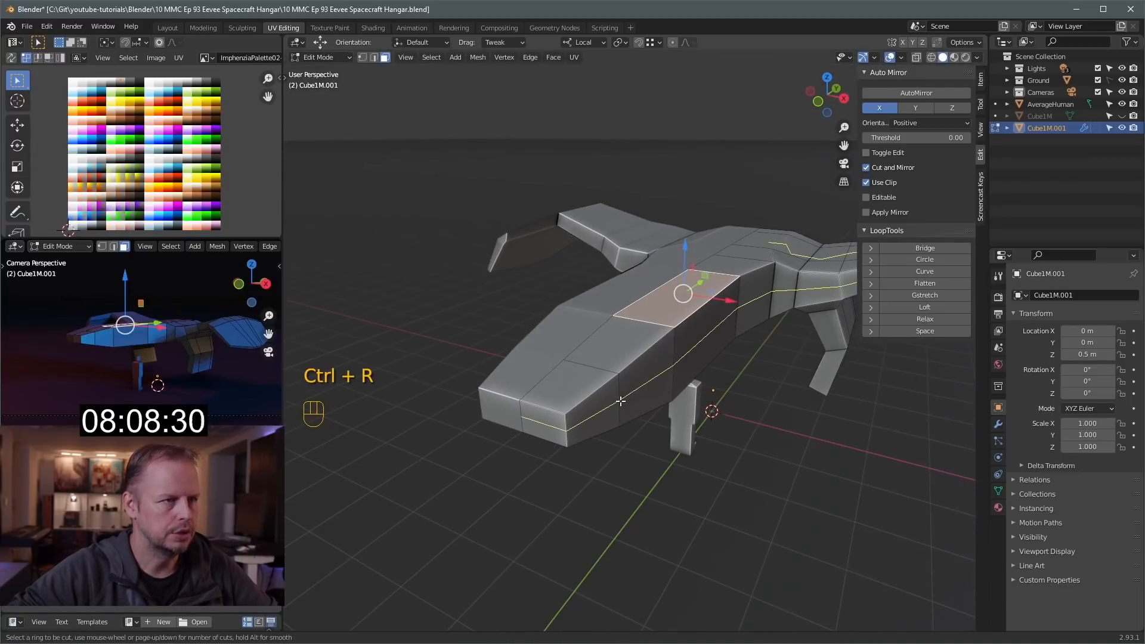
click(620, 401)
right_click(625, 398)
scroll(739, 428, down, 2)
key(alt+s)
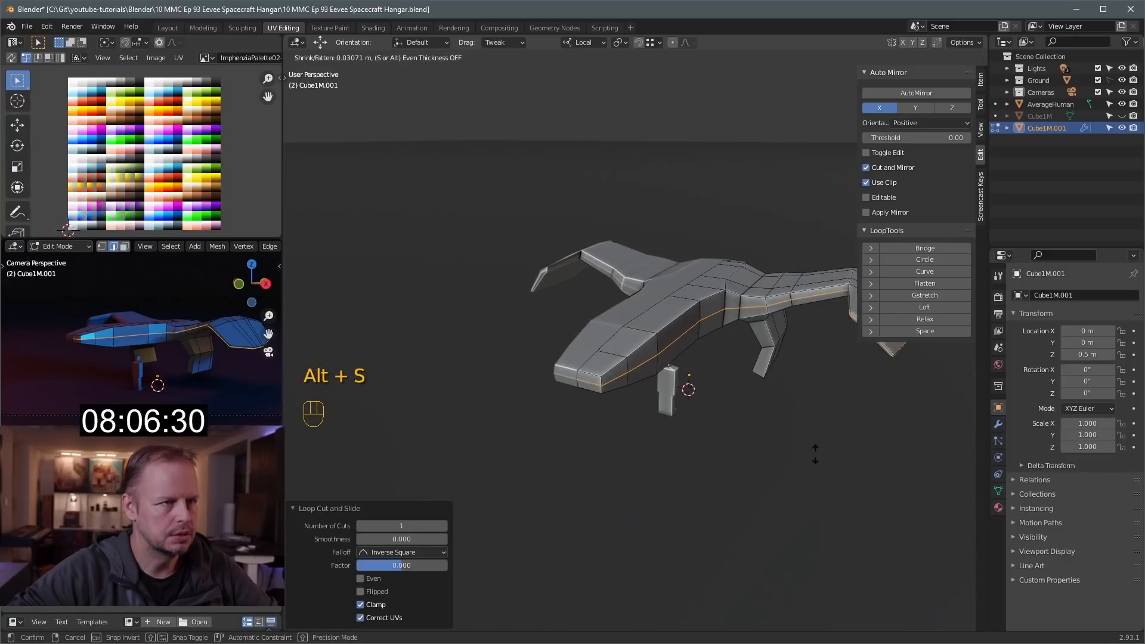
click(817, 453)
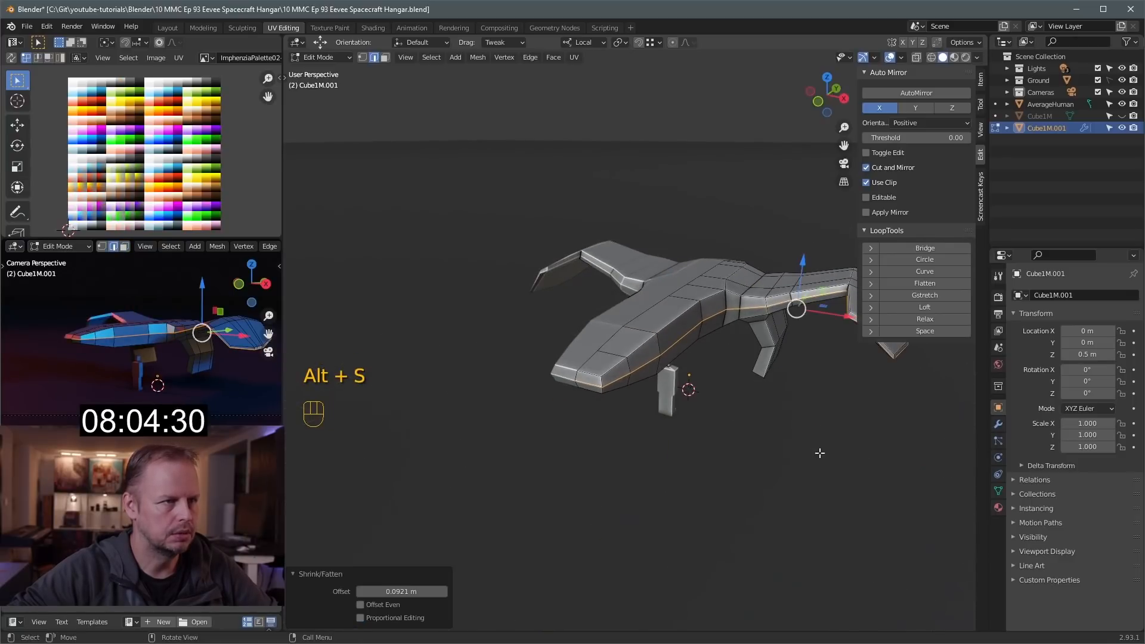
Move the rear upper side edge of the body about 0.58 m along X, 0.16 m along Y and 0.12 m along Z
middle_drag(817, 454, 755, 410)
key(3)
click(732, 445)
ctrl+click(751, 263)
key(2)
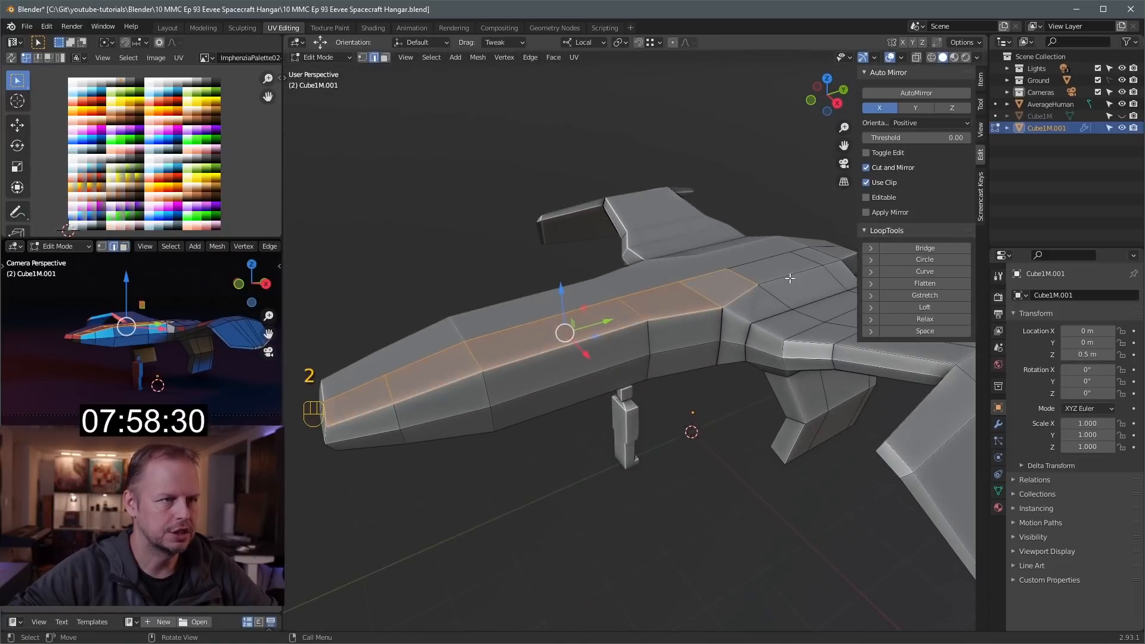
middle_drag(771, 313, 792, 376)
key(g)
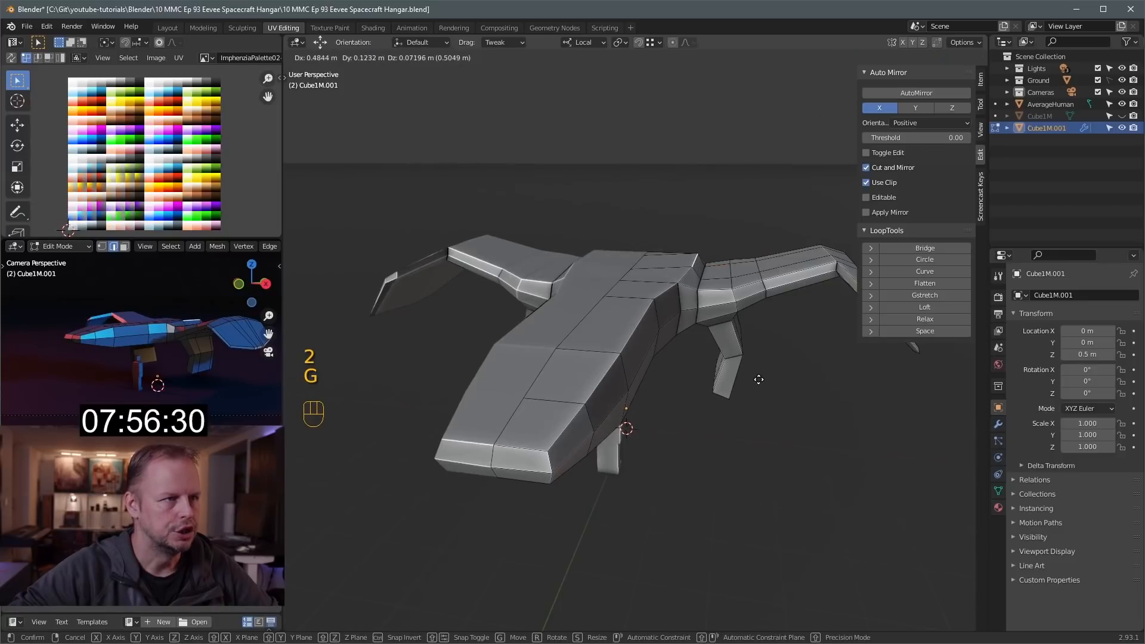
click(763, 377)
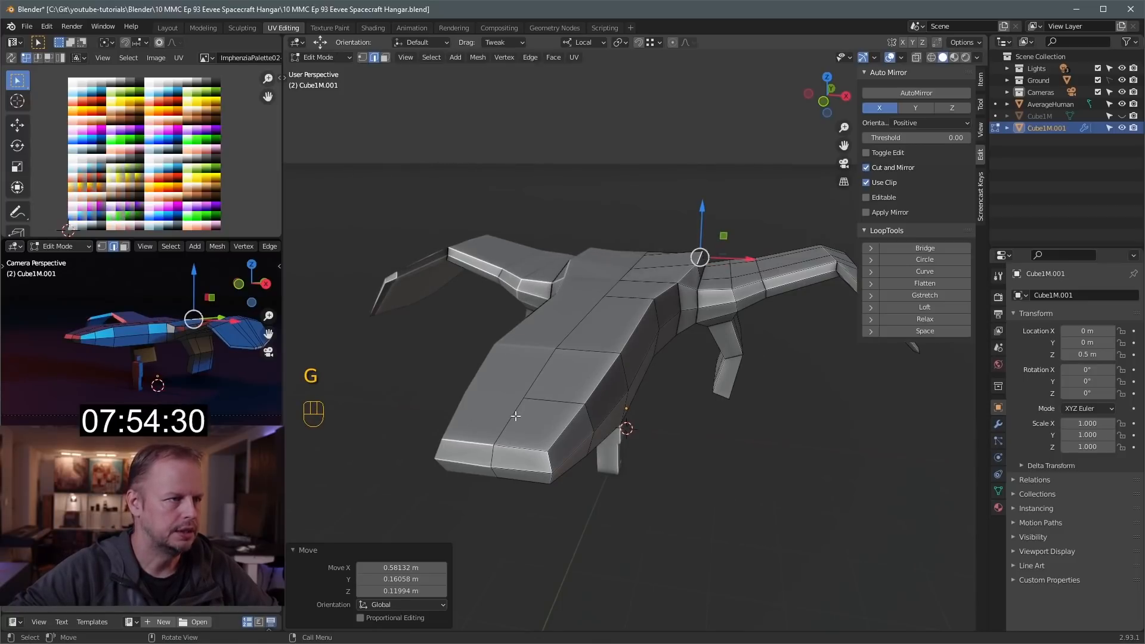
Select the edge loop along the fuselage's centreline and fatten it outward about 0.15 m
key(2)
key(a)
key(a)
alt+shift+click(579, 321)
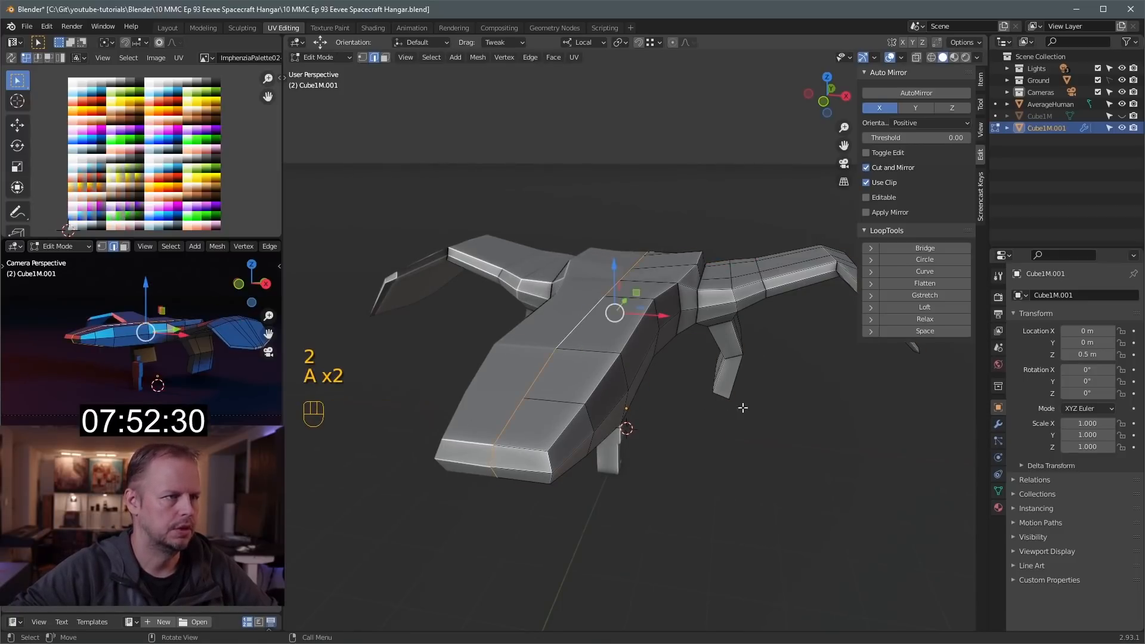
key(alt+s)
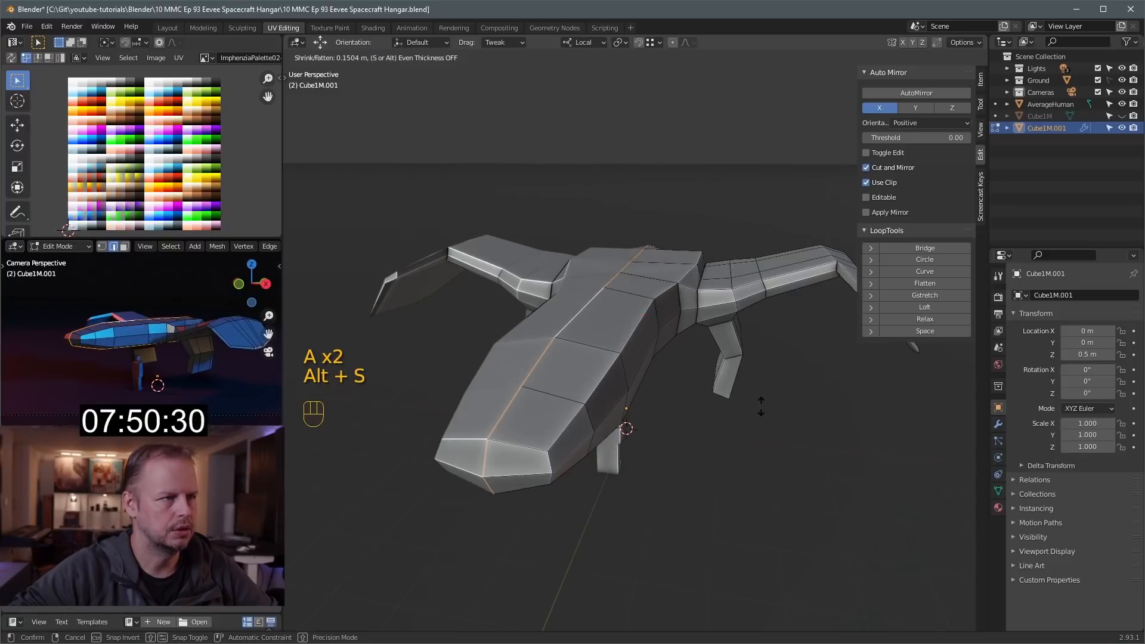
click(760, 405)
Select the strip of top faces from behind the nose to the rear of the body and extrude it upward
key(3)
click(596, 334)
middle_drag(704, 339, 621, 371)
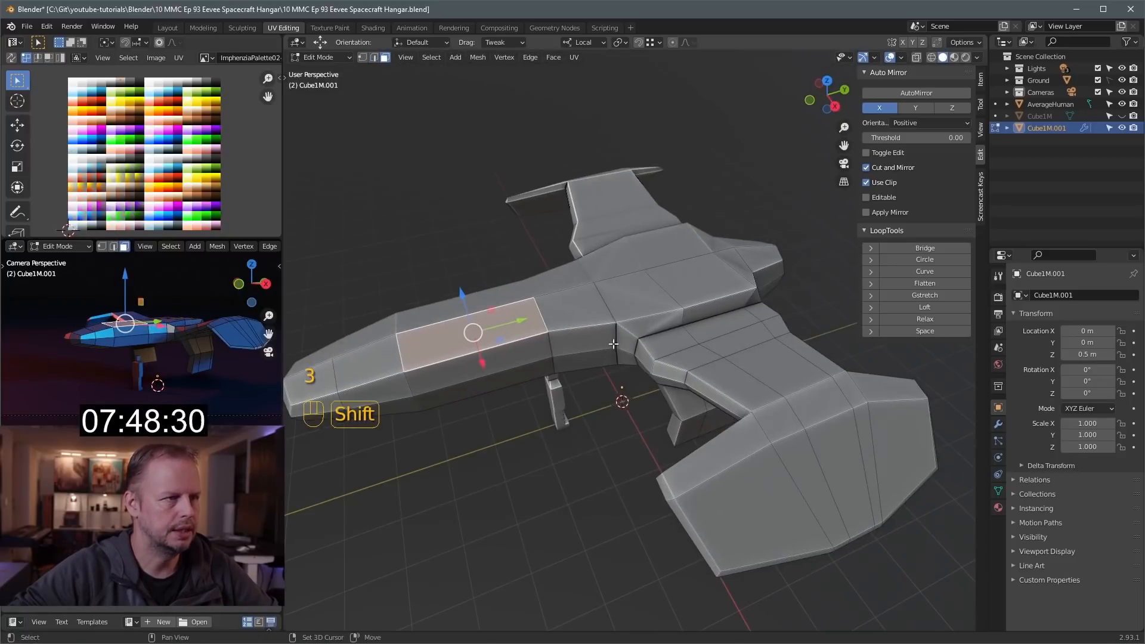
shift+click(575, 307)
middle_drag(697, 281, 772, 310)
key(e)
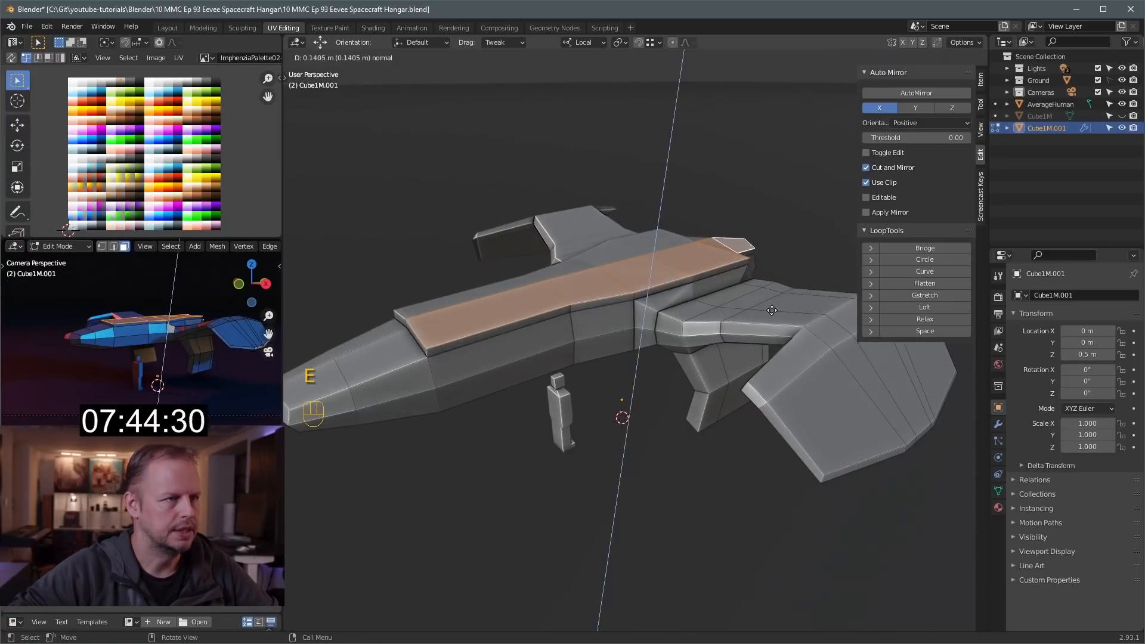
click(769, 300)
Scale the raised top faces to 0.884 and move them about -0.21 m along X towards the centreline
key(s)
click(754, 292)
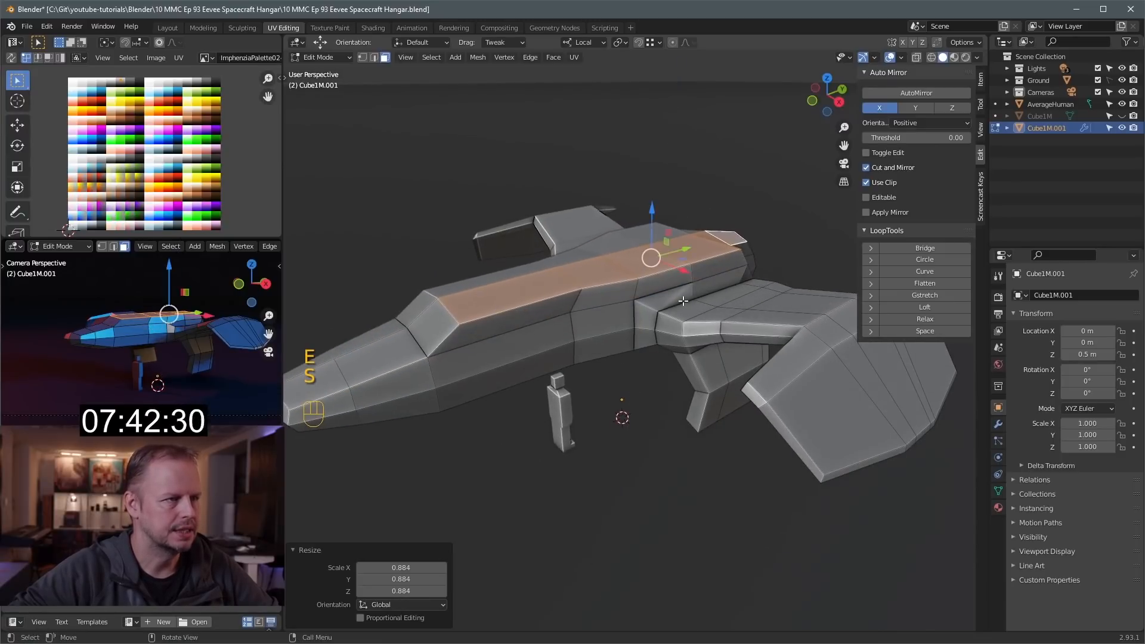
middle_drag(651, 256, 668, 301)
key(g)
click(736, 281)
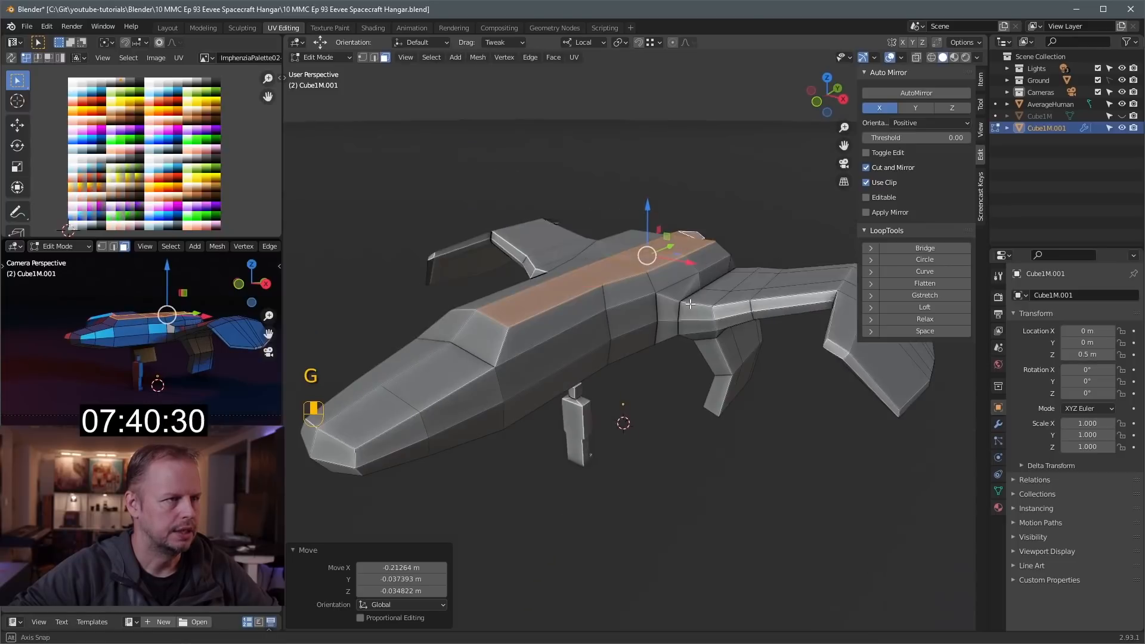
Move the front edge of the raised top section to reshape its slope
click(550, 300)
mouse_move(551, 292)
middle_down()
mouse_move(567, 319)
mouse_move(592, 316)
mouse_move(566, 295)
mouse_move(414, 272)
mouse_move(540, 307)
middle_up()
click(431, 278)
key(2)
click(438, 268)
key(g)
click(459, 269)
Select the top faces on the rear half of the raised fuselage section
key(3)
click(606, 295)
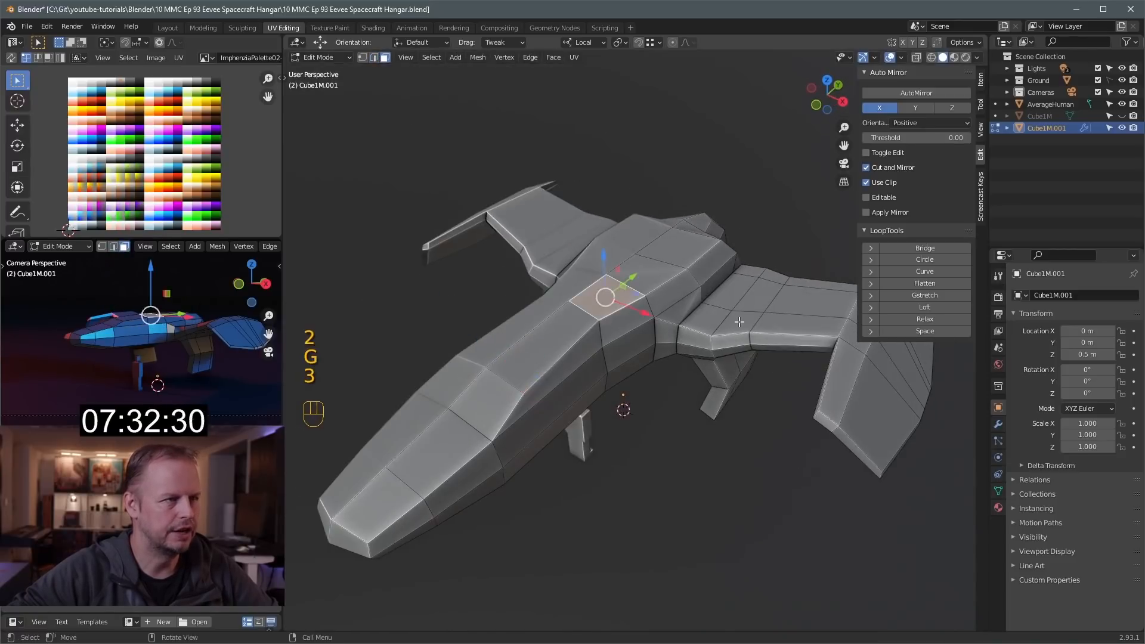
middle_drag(718, 316, 637, 291)
shift+click(635, 287)
key(e)
right_click(721, 291)
key(ctrl+z)
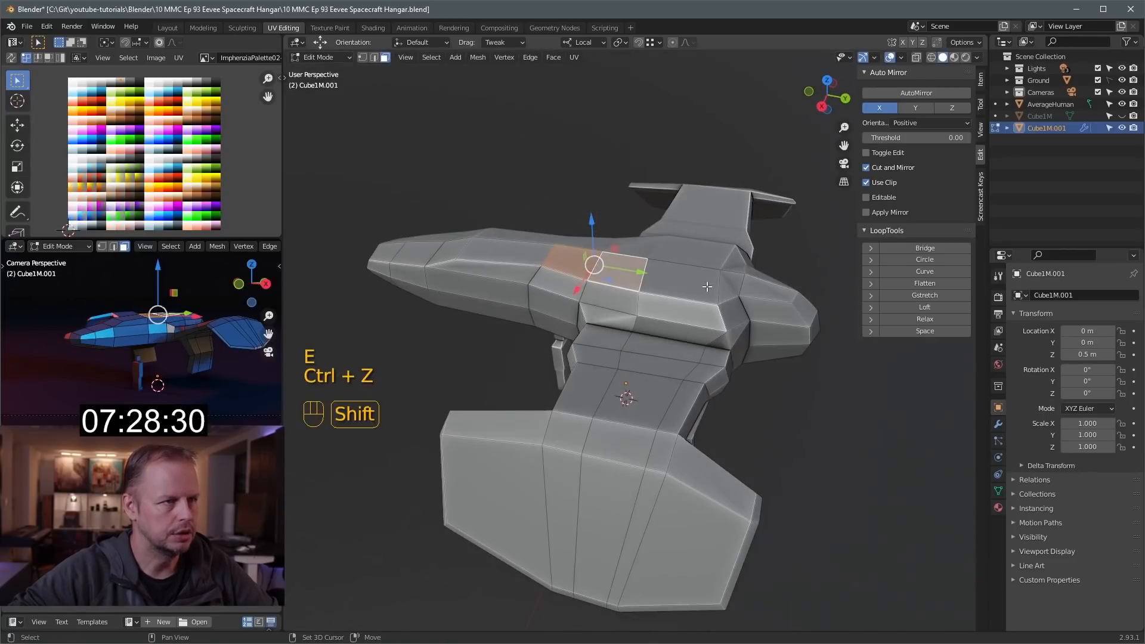
Extrude the rear top faces of the raised section upward about 0.37 m
middle_drag(759, 290, 664, 248)
key(e)
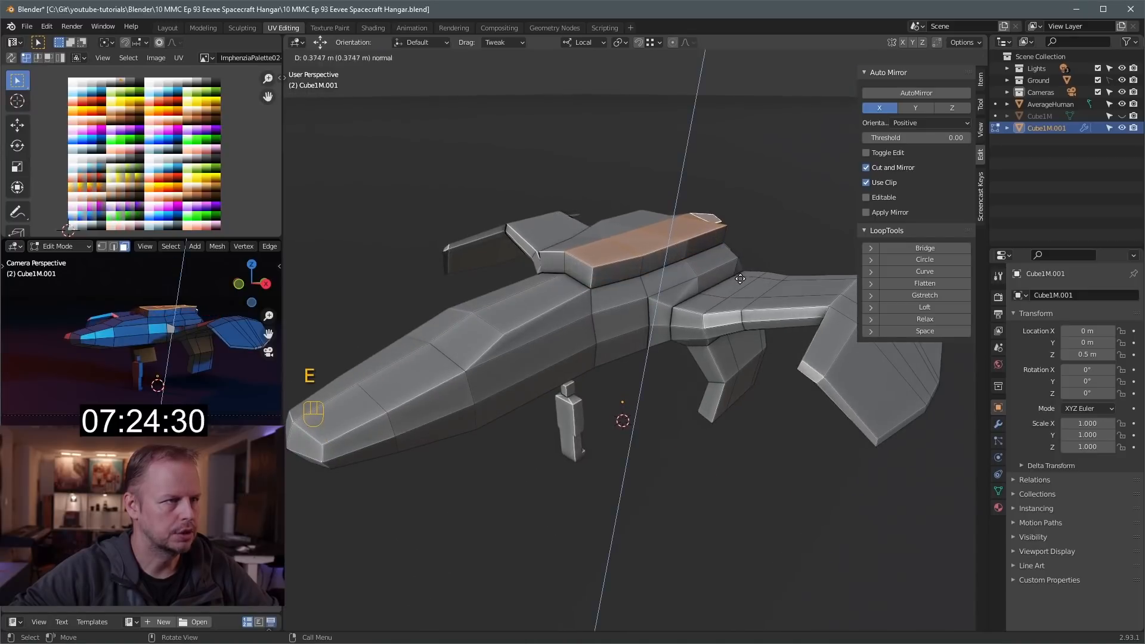
click(740, 278)
Scale the extruded cabin top to 0.863 and move it against the fuselage's centreline
key(s)
key(g)
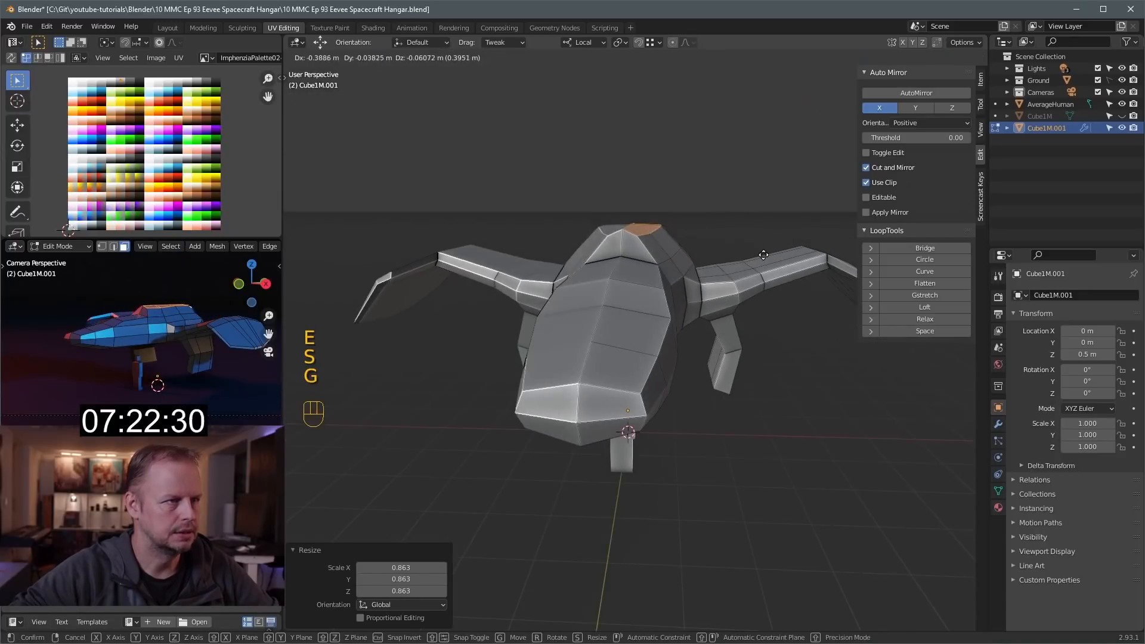
click(768, 254)
key(g)
click(767, 254)
Raise one top face of the cabin about 0.21 m along local Z
middle_drag(766, 254, 636, 279)
click(631, 253)
drag(637, 214, 643, 200)
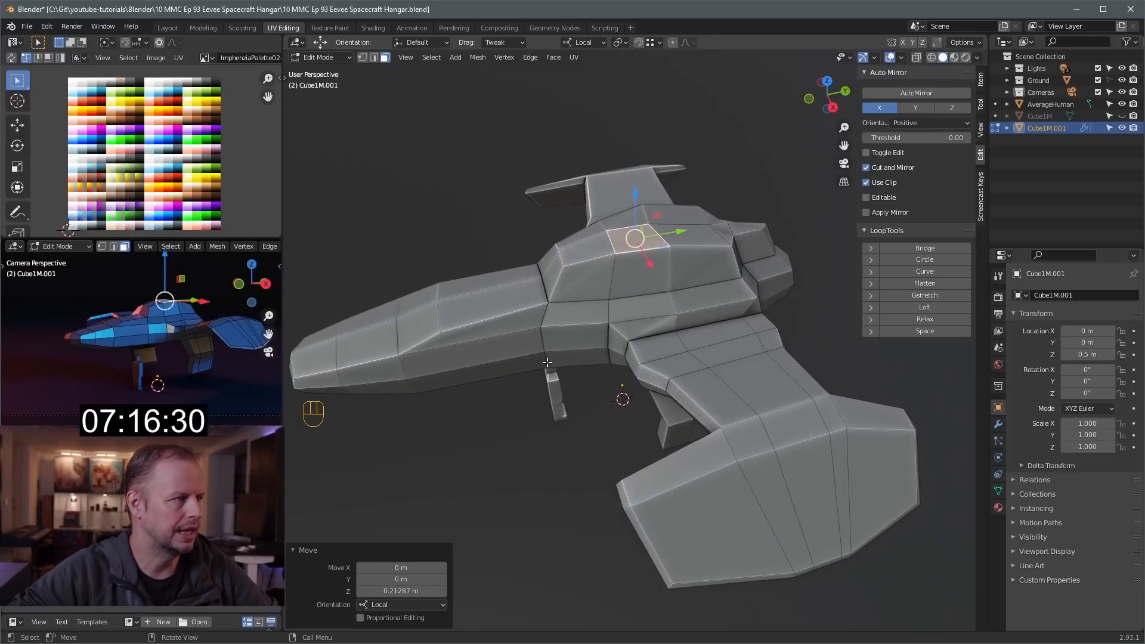
Duplicate a top face of the inner wing, resize the copy, and place it above the wing about 0.29 m outward along local X
middle_drag(547, 362, 709, 304)
key(ctrl+z)
key(shift+d)
key(s)
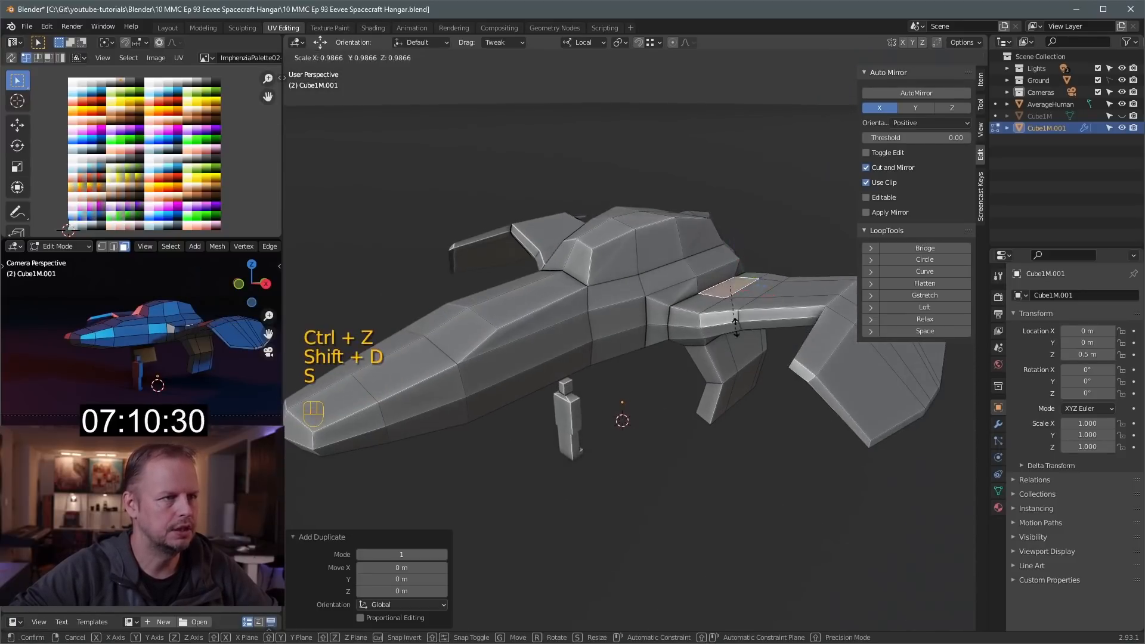
click(813, 289)
middle_drag(799, 289, 851, 283)
drag(722, 224, 724, 210)
drag(769, 260, 779, 263)
Extrude the copied face about 0.7 m upward into an engine pod and cut a centred lengthwise loop around it
key(e)
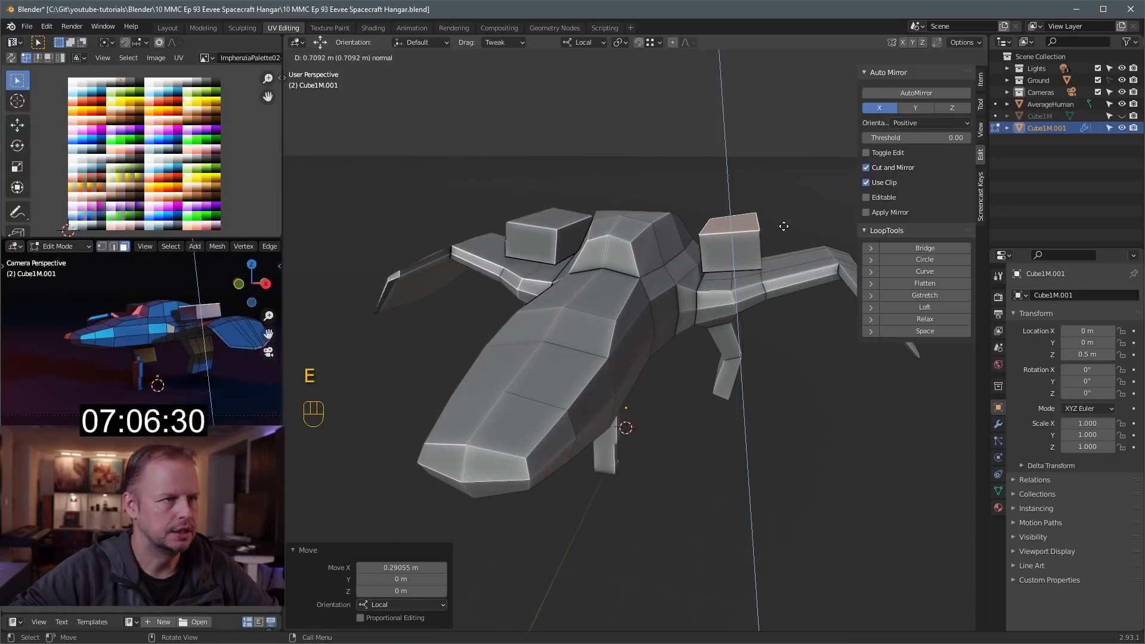
click(788, 219)
middle_drag(788, 220, 514, 278)
key(2)
key(ctrl+r)
click(590, 283)
right_click(590, 284)
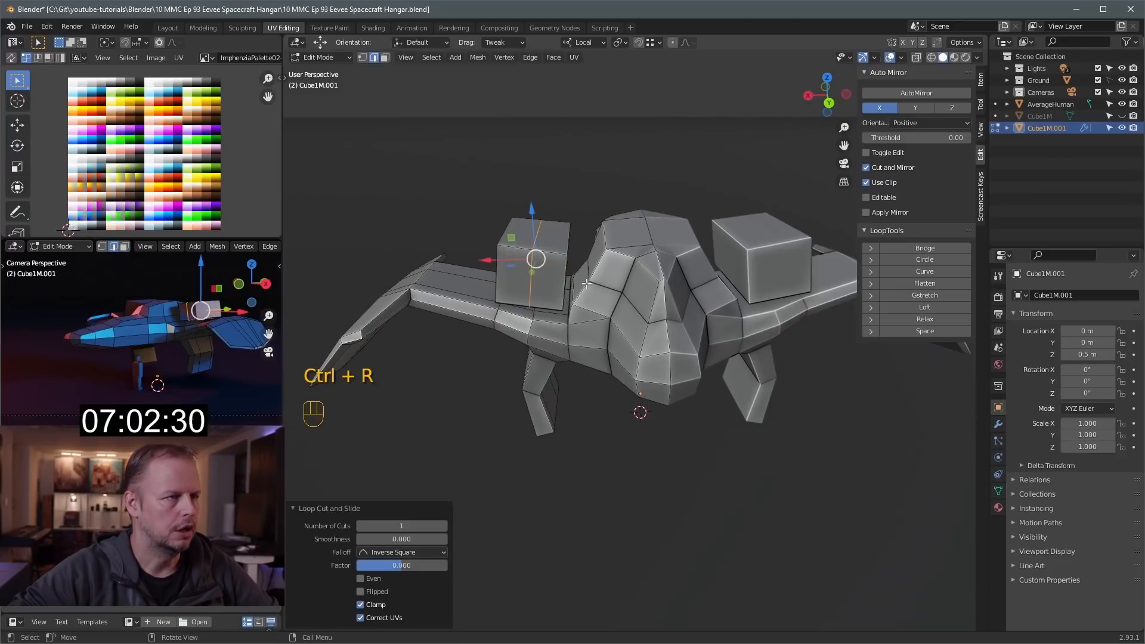
Scale the pod's lengthwise centre loop to 1.324 along local Z
key(alt+s)
right_click(589, 279)
middle_drag(575, 264, 614, 256)
key(s)
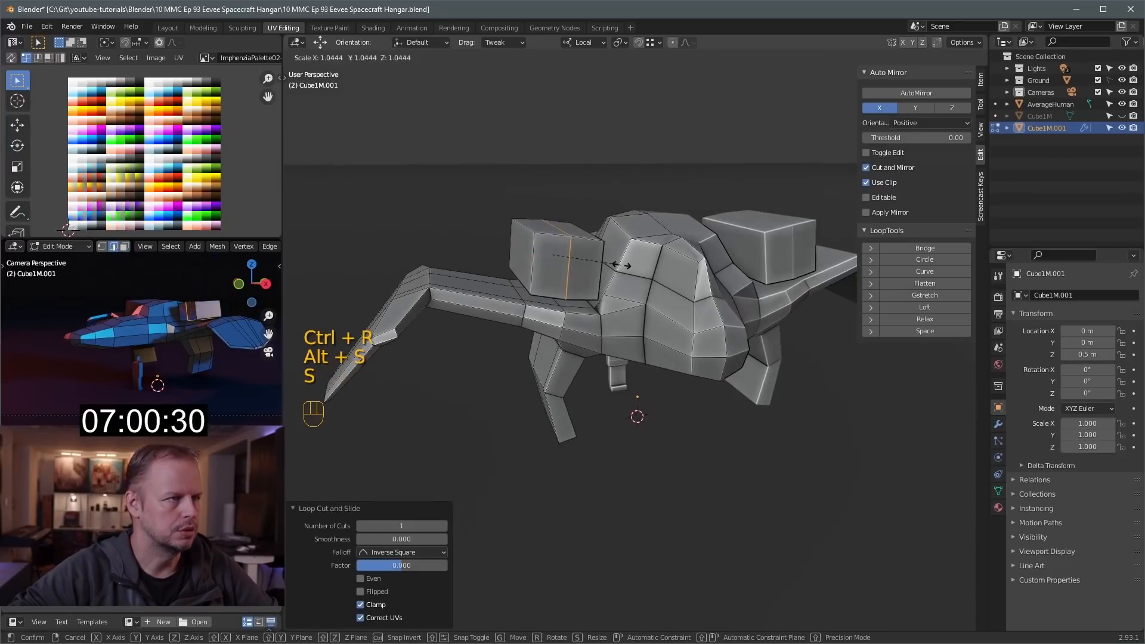
key(z)
key(z)
click(636, 247)
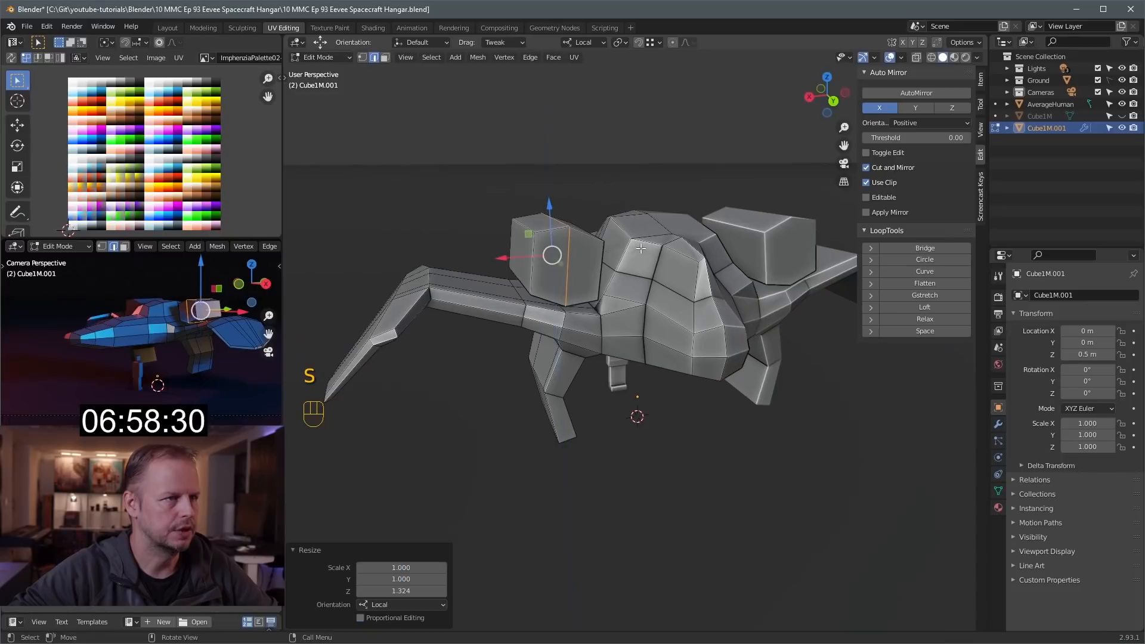
Cut a horizontal loop at the middle of the engine pod and scale it wider along local X
middle_drag(544, 251, 746, 248)
key(ctrl+r)
click(756, 269)
right_click(756, 271)
key(3)
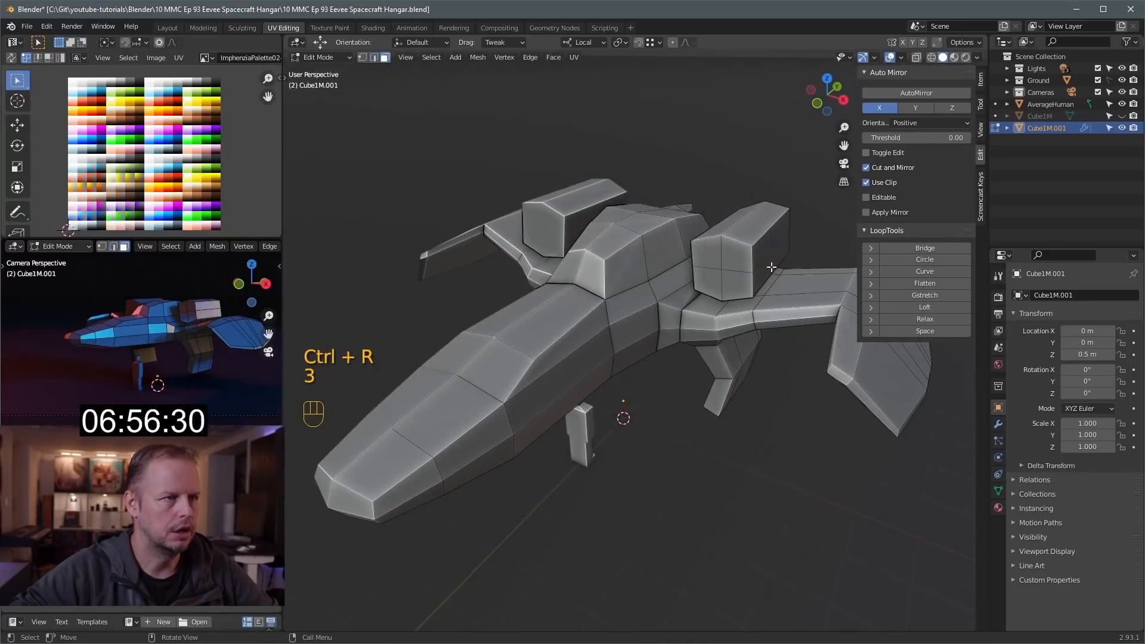
click(769, 268)
shift+click(770, 241)
middle_drag(762, 356, 796, 315)
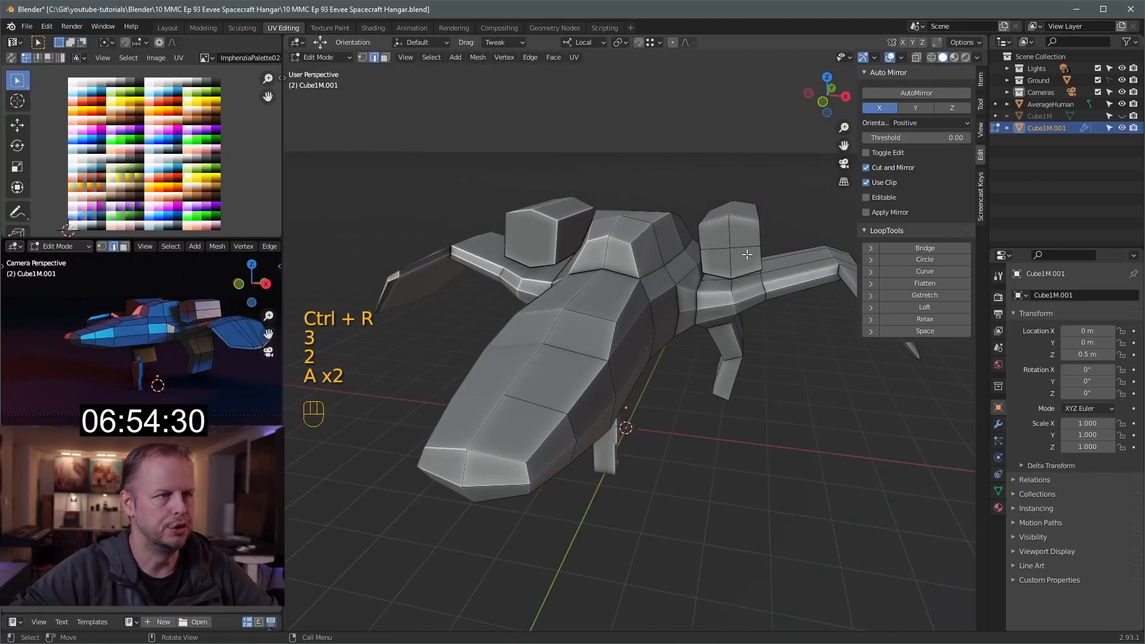
key(s)
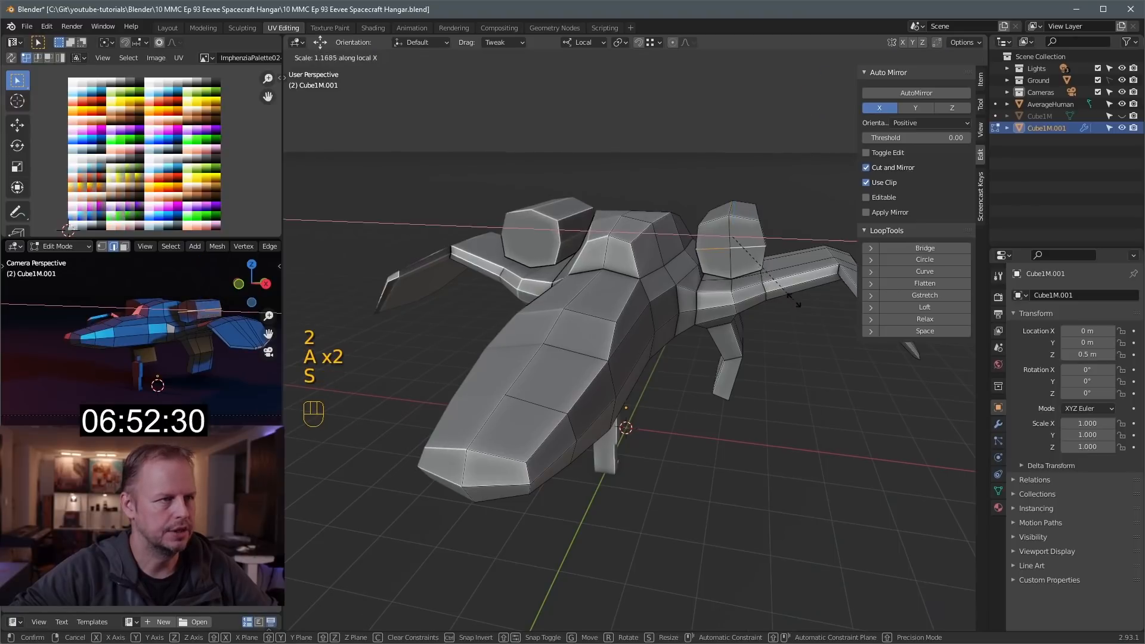
click(804, 298)
Extrude the engine pod's front faces about 0.41 m forward and scale them to 0.79
middle_drag(804, 298, 720, 257)
key(3)
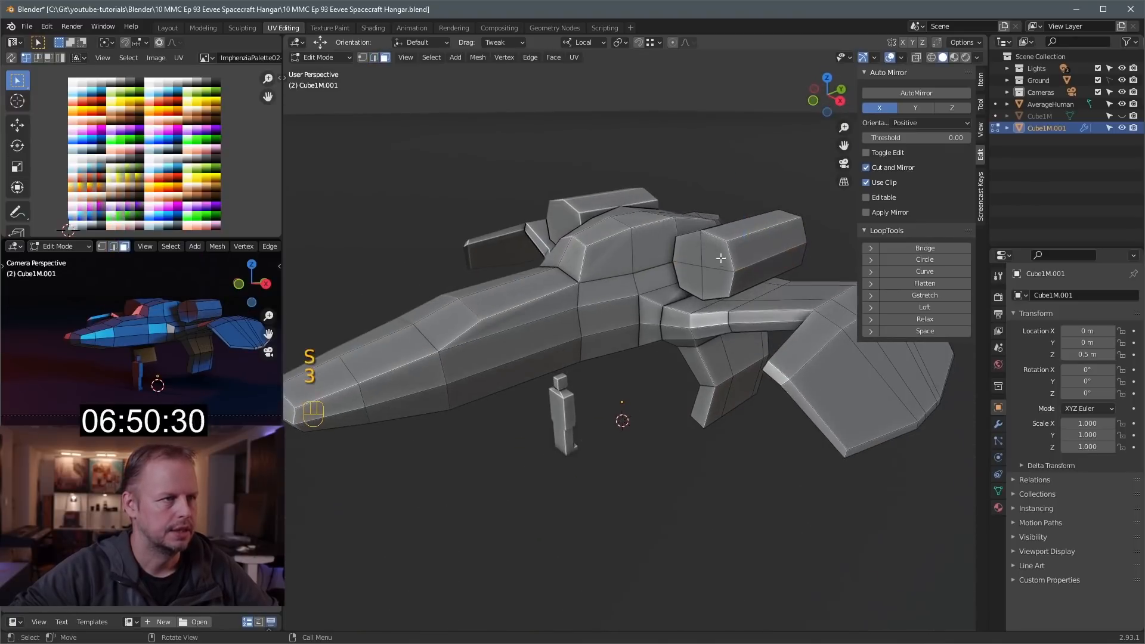
key(e)
click(745, 292)
key(s)
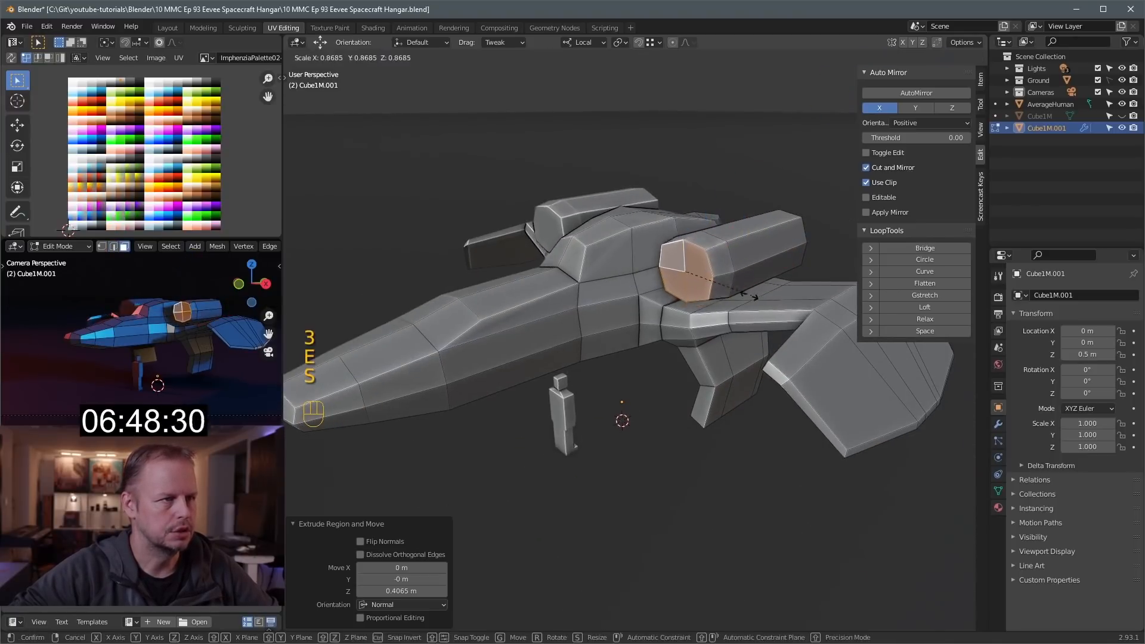
click(748, 293)
middle_drag(748, 293, 716, 287)
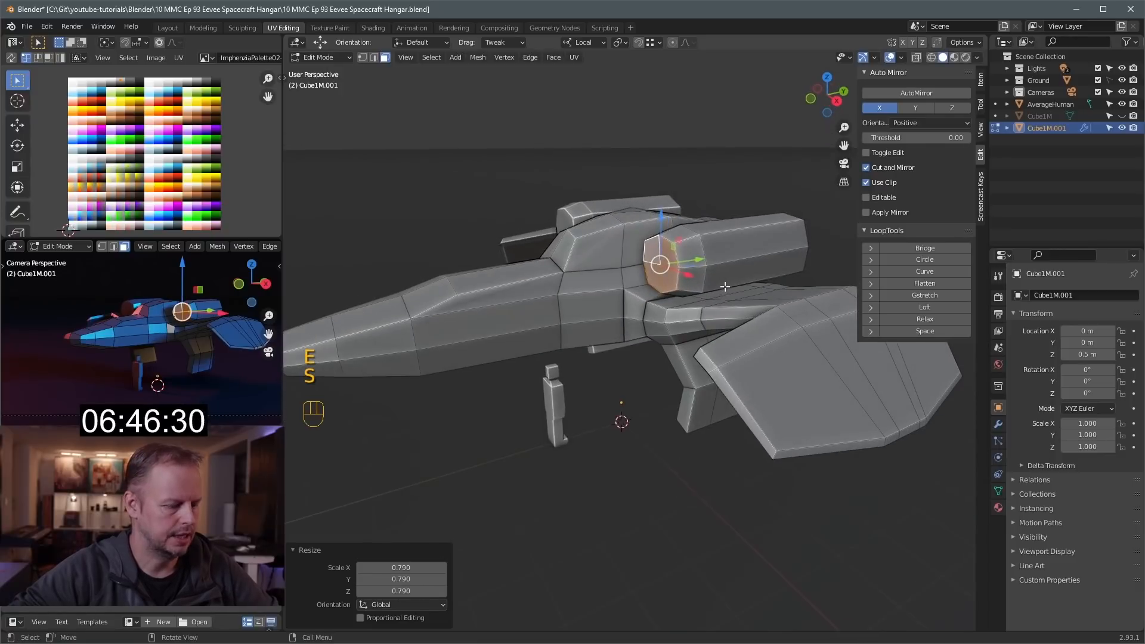
Inset the engine pod's front faces about 0.106 m and extrude them about 0.48 m inward as an intake
key(i)
click(718, 286)
key(e)
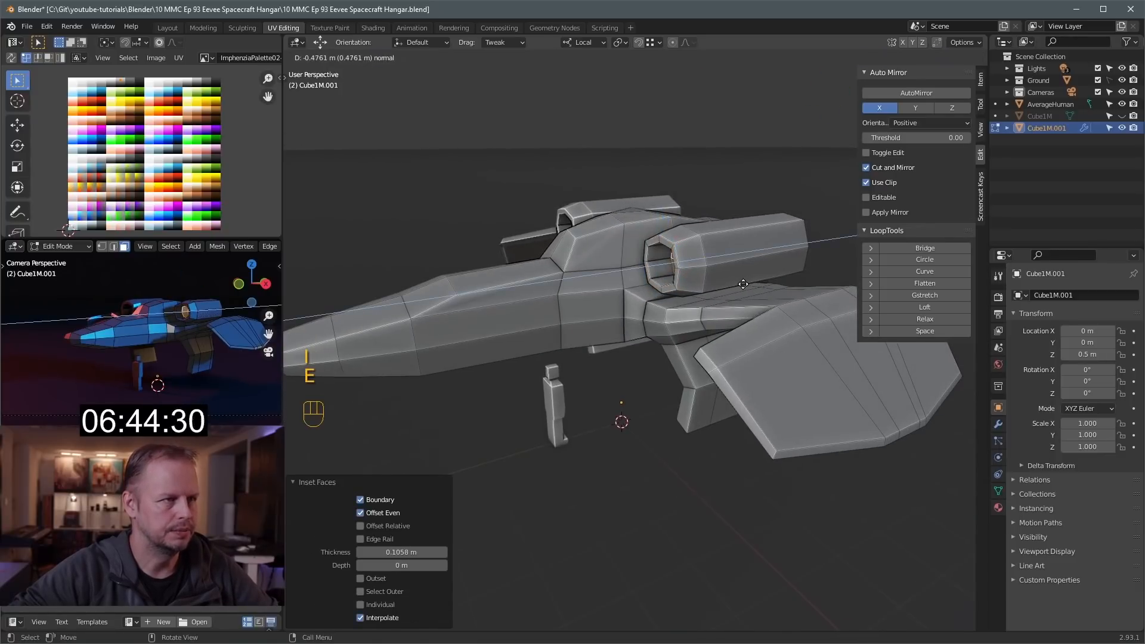
click(743, 284)
Select all UVs of the recessed intake faces and move them to another colour on the palette
key(a)
key(g)
click(144, 135)
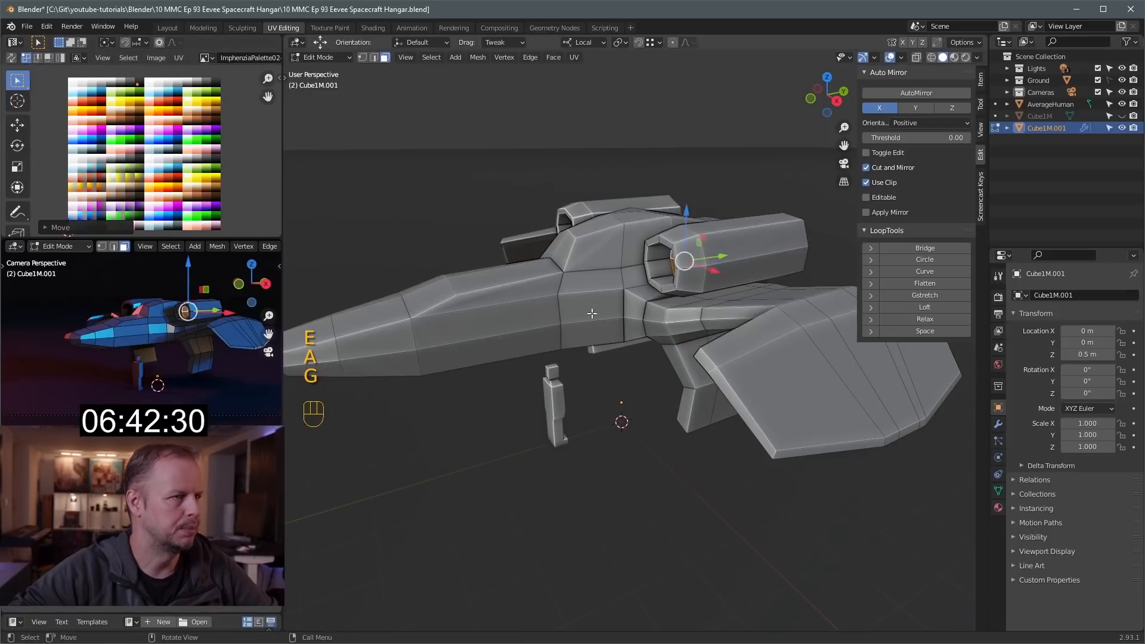
Extrude the engine pod's rear faces about 0.81 m backward and scale them to 0.768
middle_drag(592, 313, 533, 300)
key(3)
click(589, 259)
shift+click(580, 299)
shift+click(613, 294)
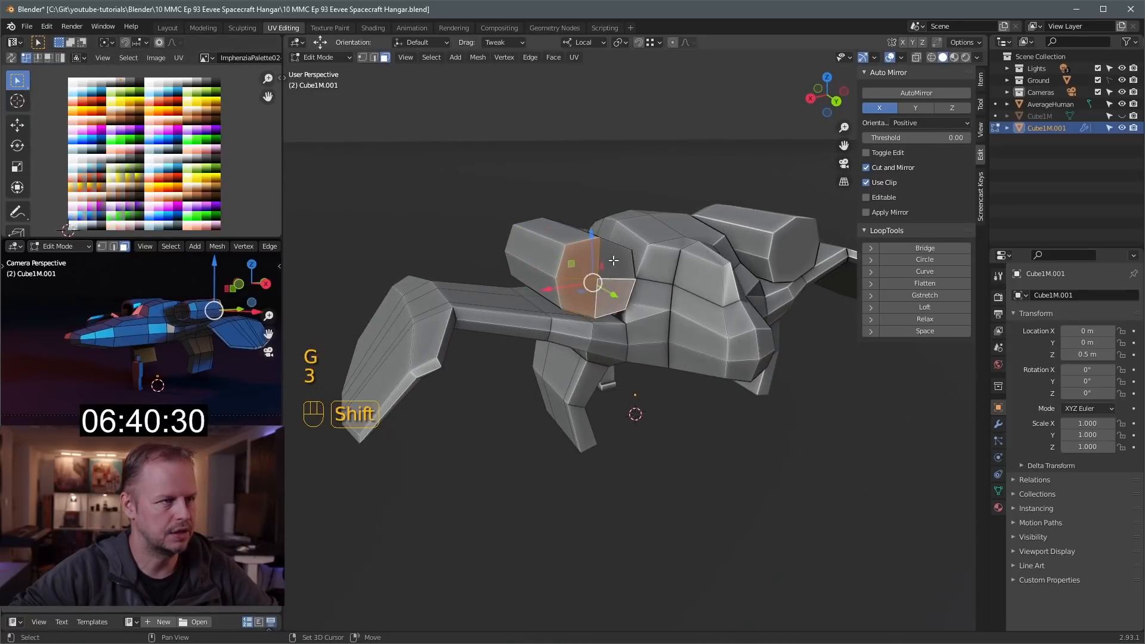
middle_drag(613, 261, 703, 281)
key(e)
click(738, 316)
key(s)
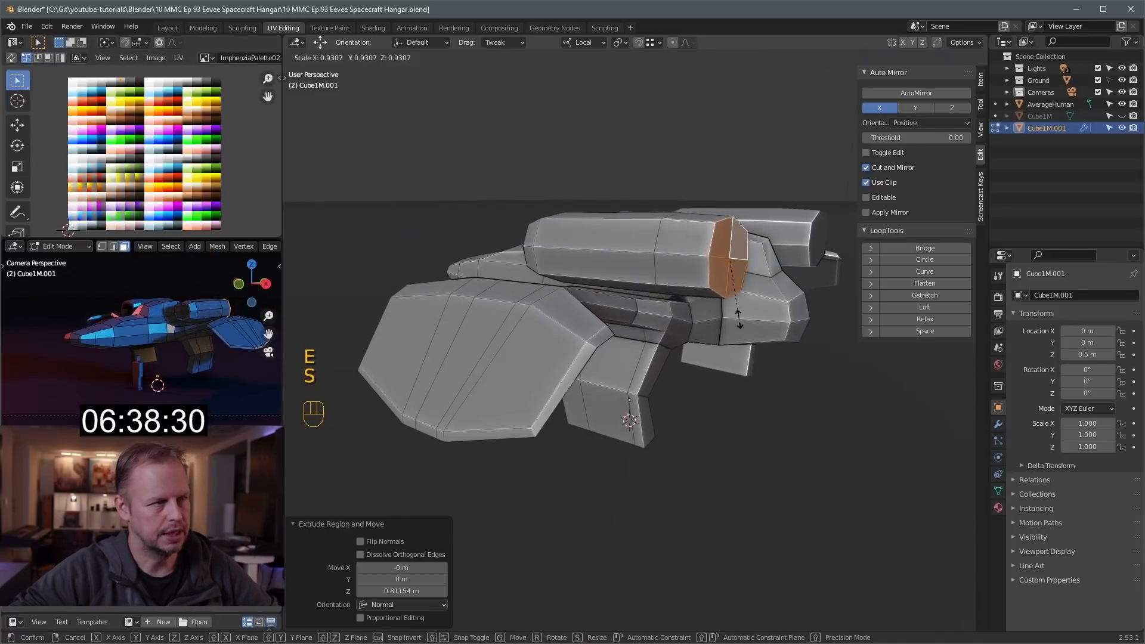
click(737, 309)
Inset the engine pod's rear faces about 0.1 m and extrude them inward as an exhaust
key(i)
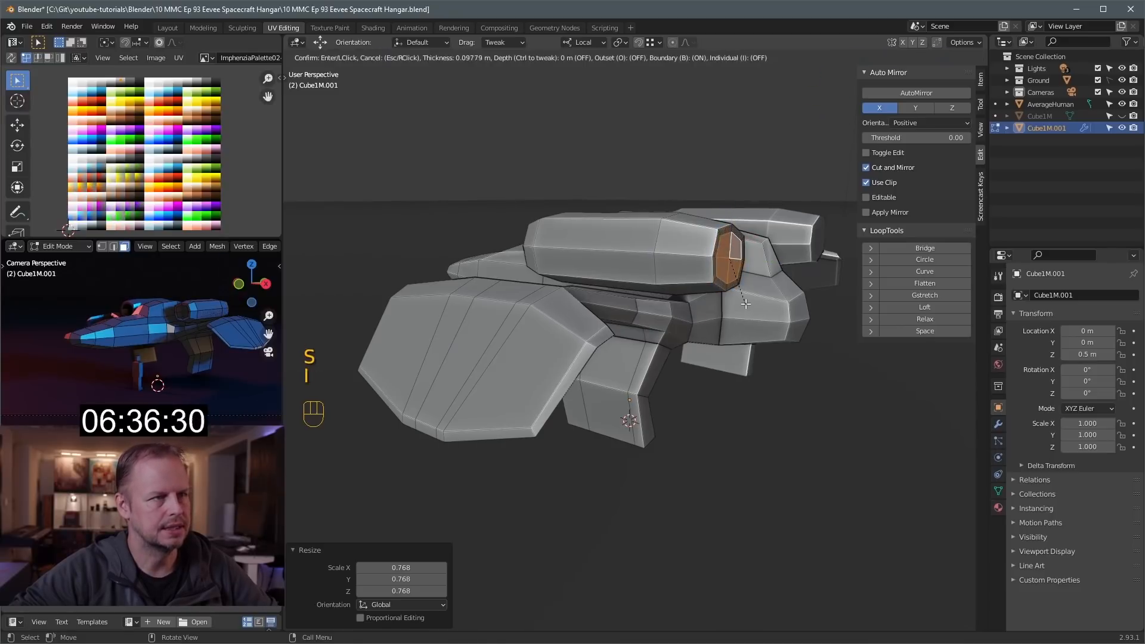
click(745, 303)
key(e)
click(718, 297)
Move all UVs of the recessed exhaust faces to a dark colour on the palette
key(a)
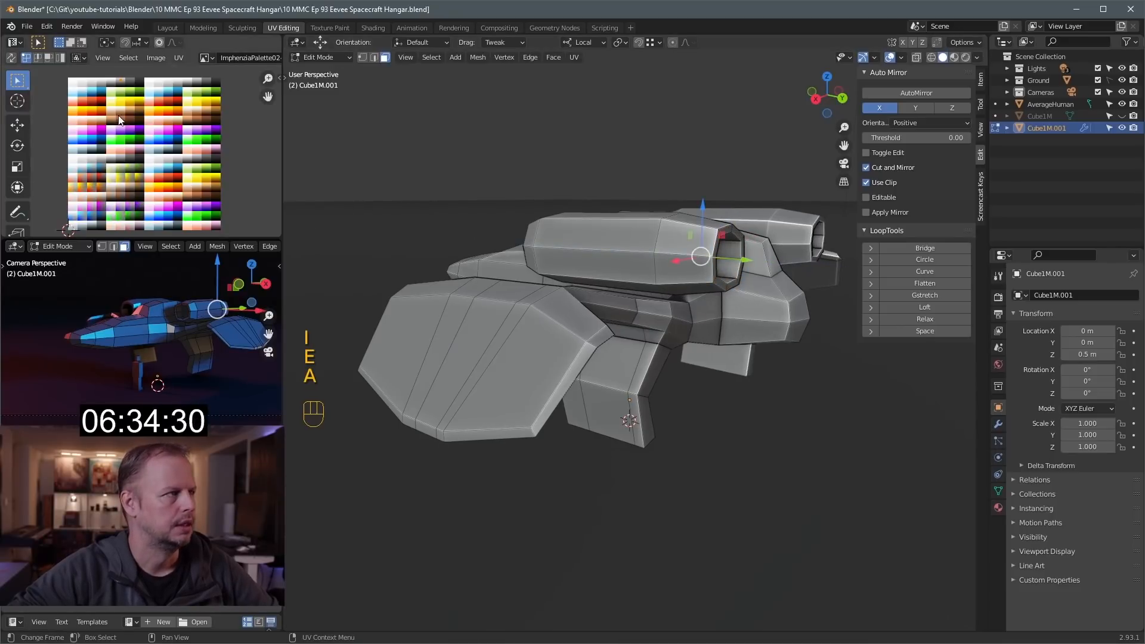
key(g)
click(158, 127)
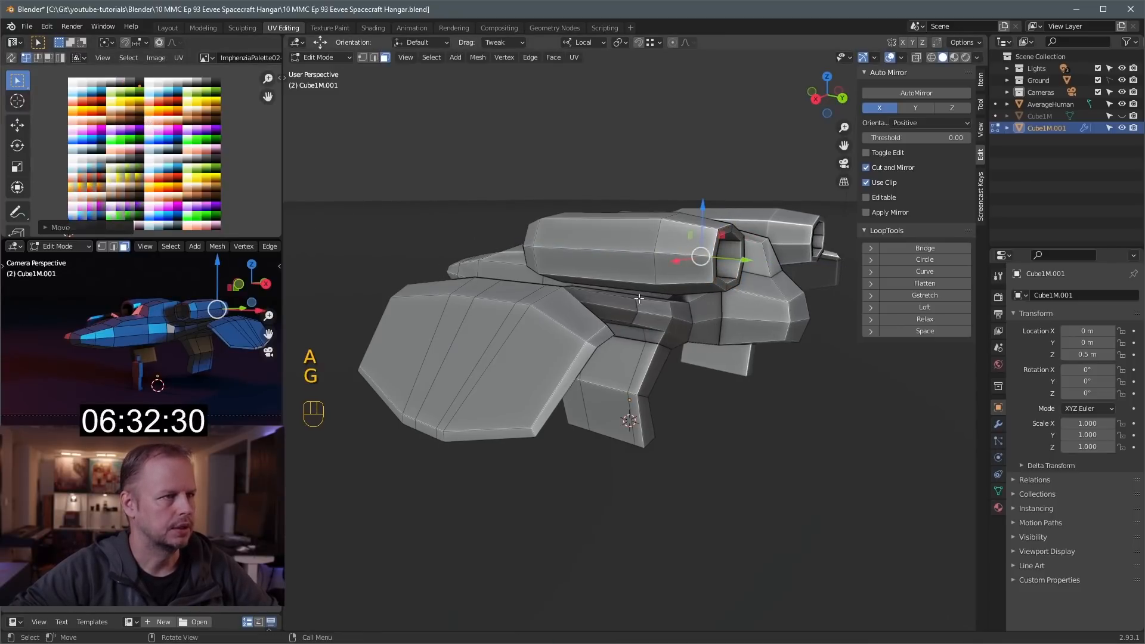
Select the whole ship, box-select its grey hull UVs and move them to a blue-grey colour on the palette
key(a)
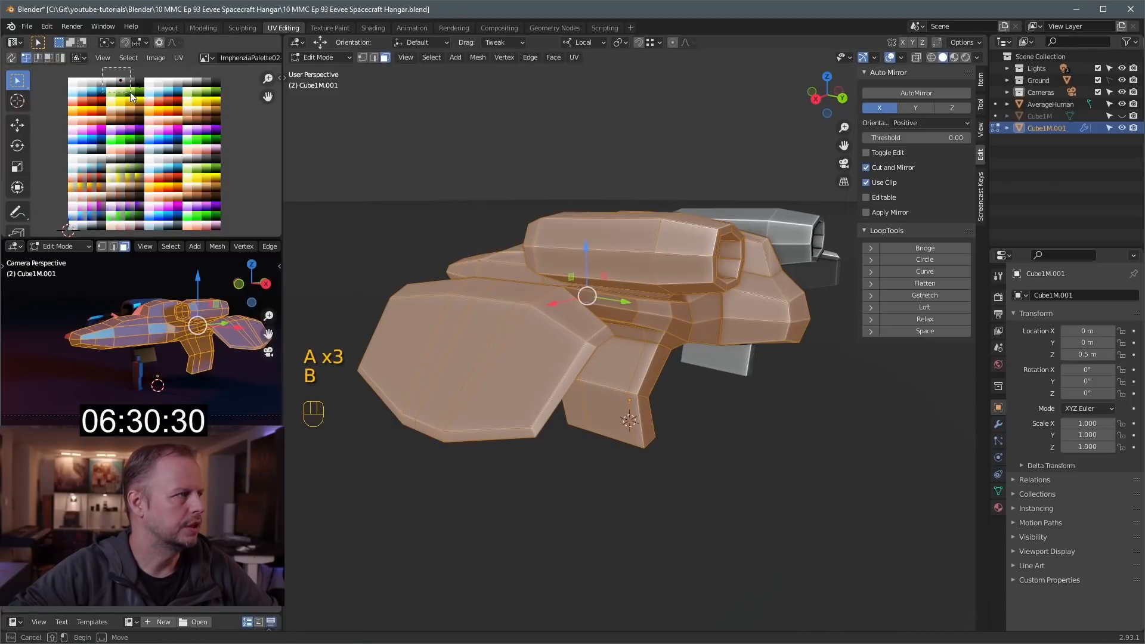
drag(131, 95, 131, 97)
key(g)
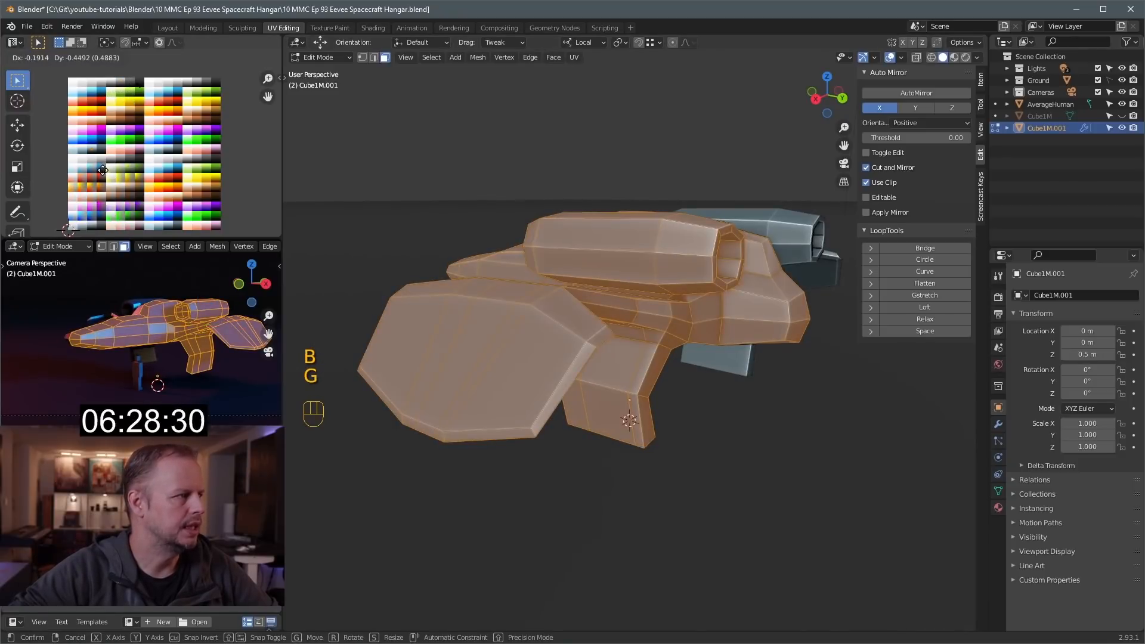
click(102, 171)
Lengthen the nose by moving its tip face about 0.40 m forward along local Y
middle_drag(585, 294, 599, 369)
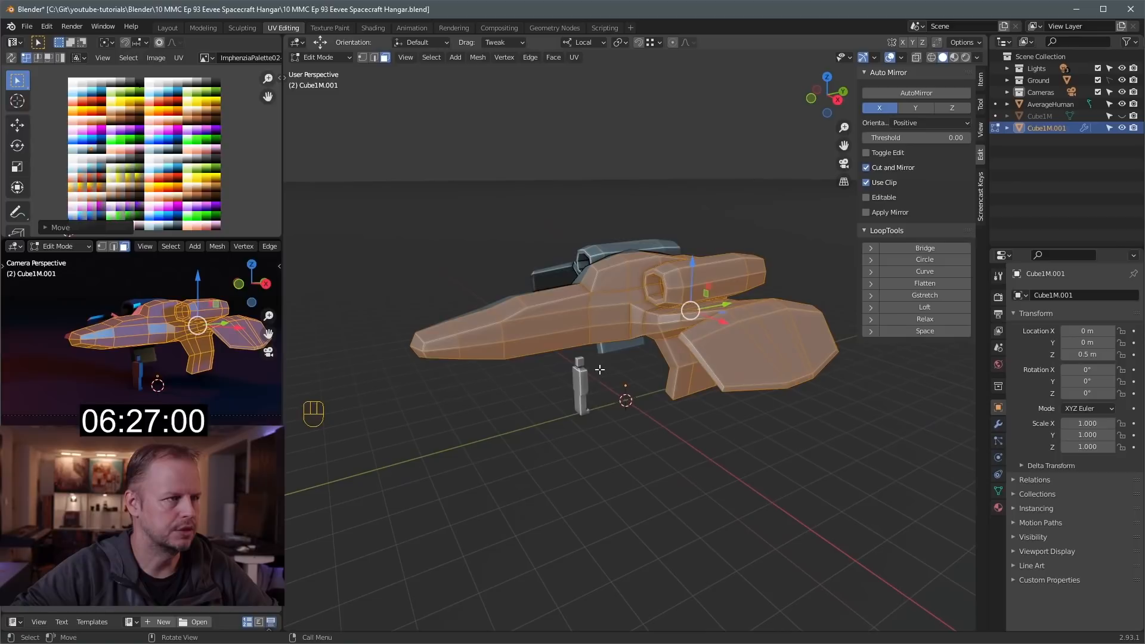
click(421, 354)
key(g)
right_click(529, 352)
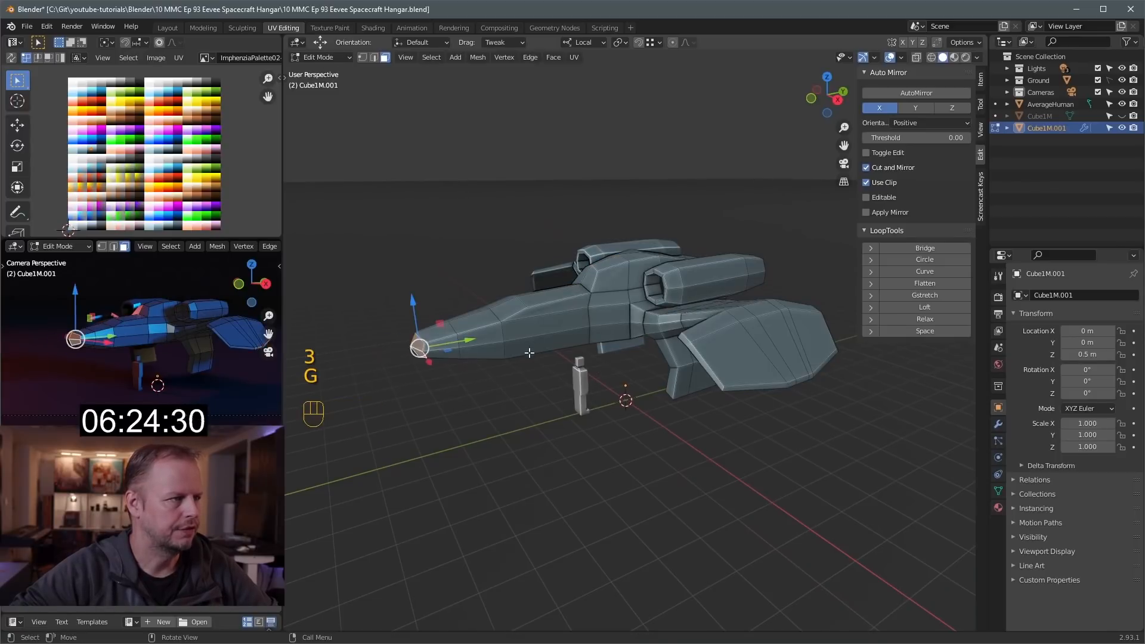
key(g)
click(437, 345)
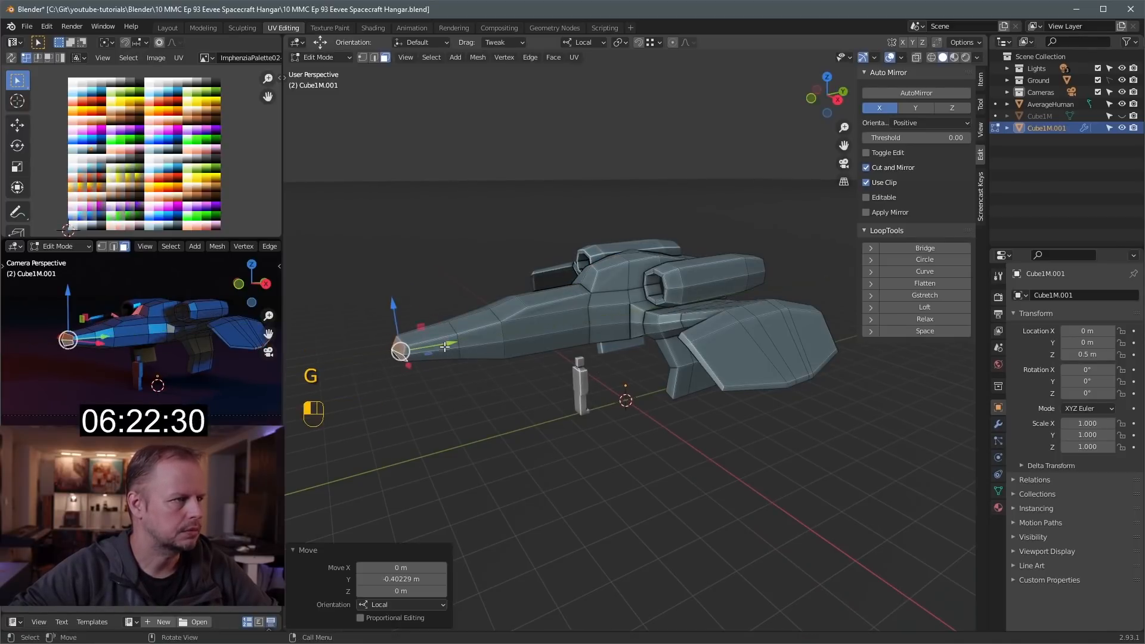
Move the corners at the base of the cabin's front inward along X, by about 0.06 m and 0.13 m
middle_drag(437, 346, 632, 320)
key(2)
key(1)
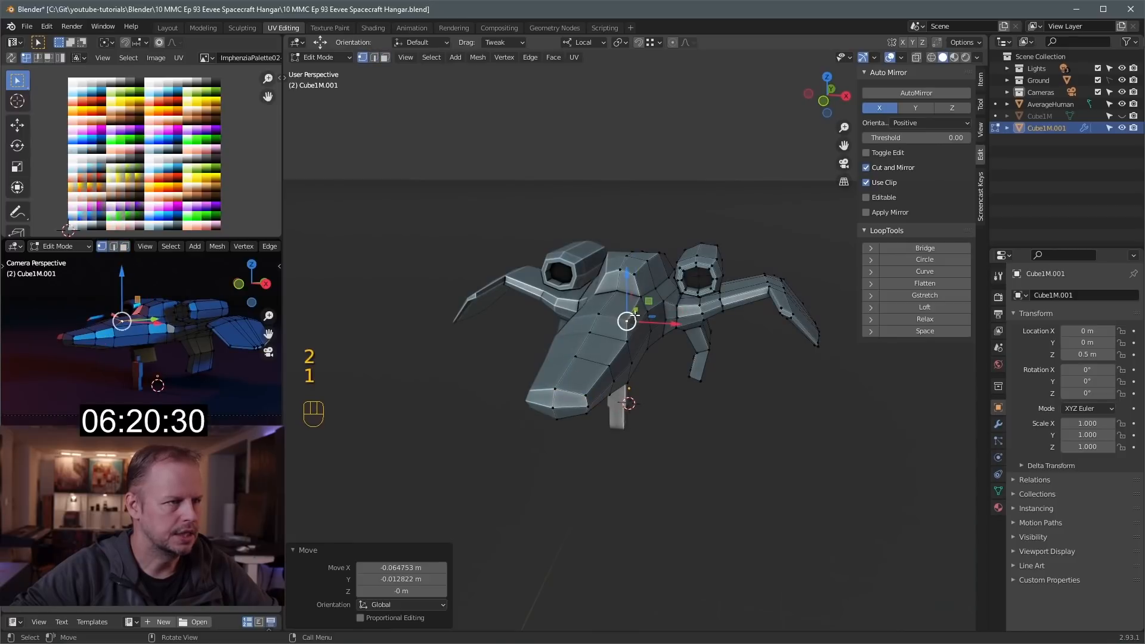
key(2)
key(g)
click(656, 322)
Move an upper edge of the cabin about 0.08 m down and 0.04 m forward
middle_drag(656, 322, 636, 275)
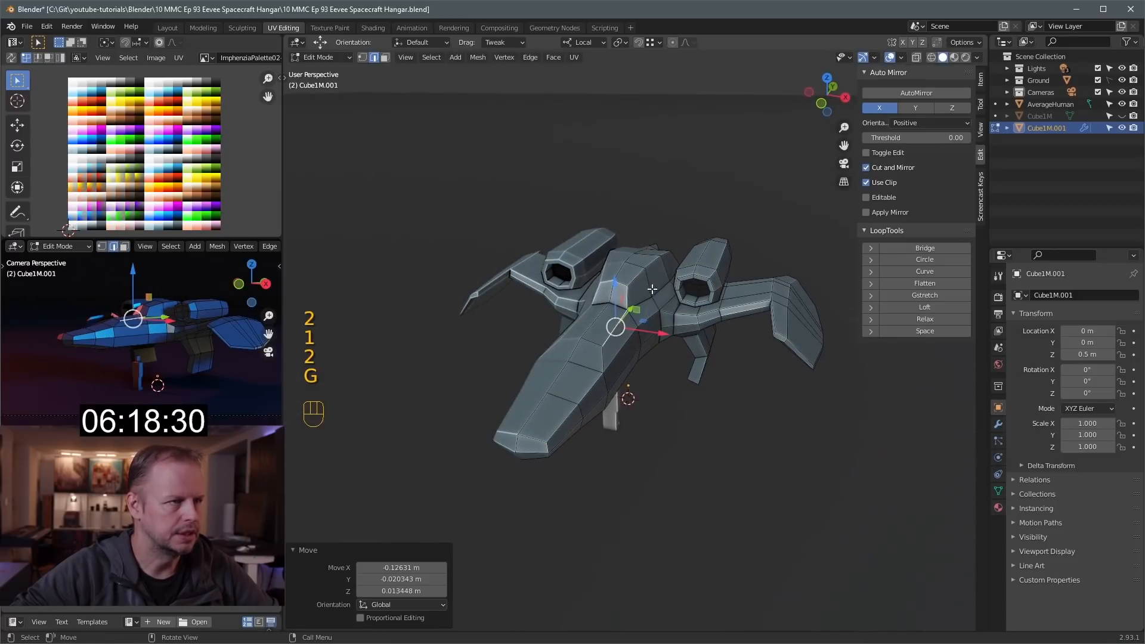
key(2)
click(636, 275)
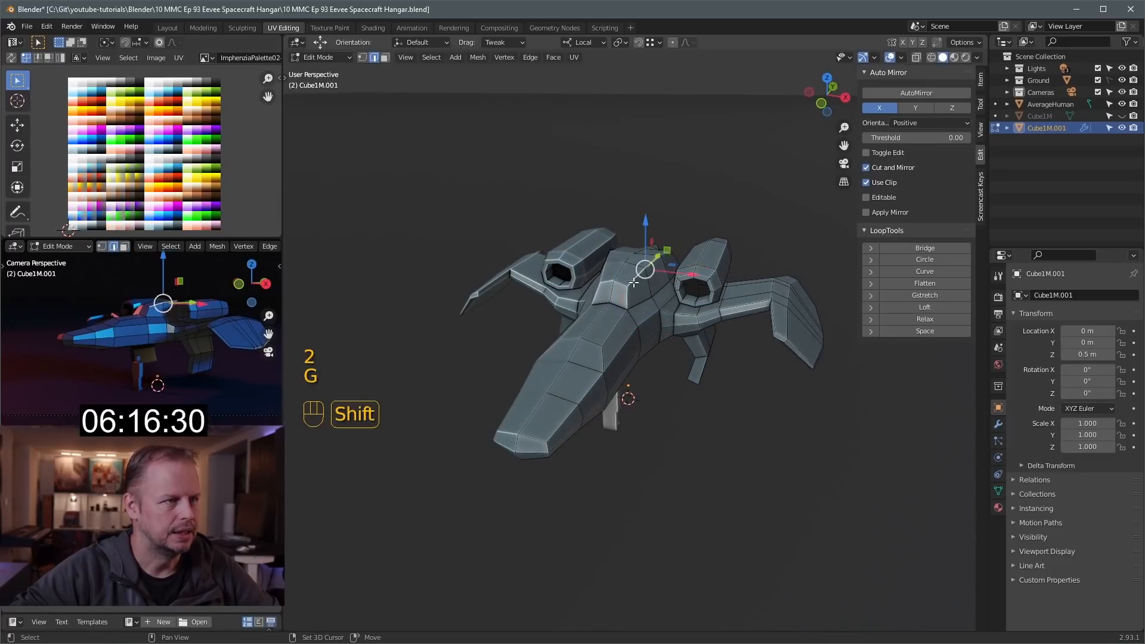
key(g)
click(636, 289)
Inset the front faces at the wing root about 0.14 m and extrude them about 0.31 m inward as an intake
middle_drag(635, 289, 625, 262)
scroll(661, 280, up, 2)
middle_drag(705, 300, 698, 265)
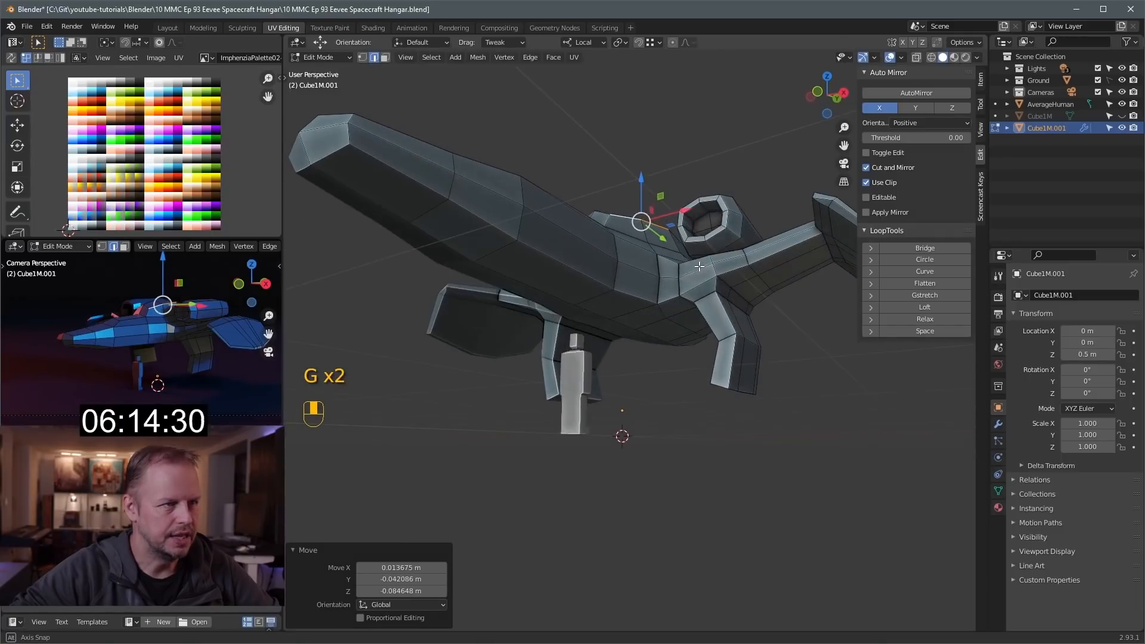
click(681, 310)
click(677, 305)
middle_drag(678, 303, 707, 336)
shift+click(707, 335)
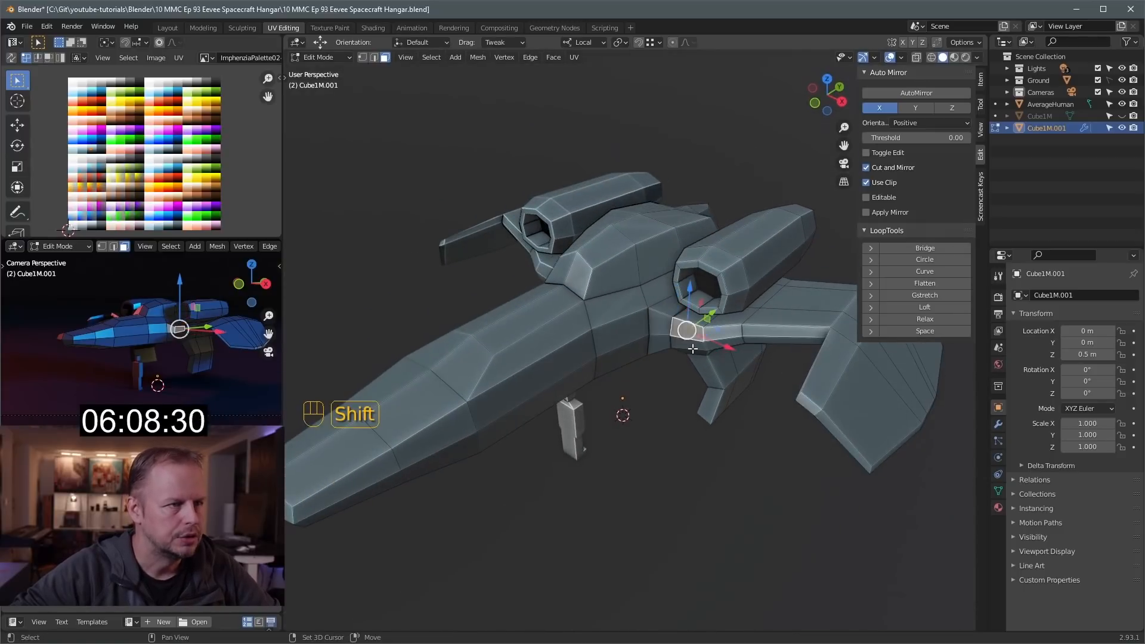
key(i)
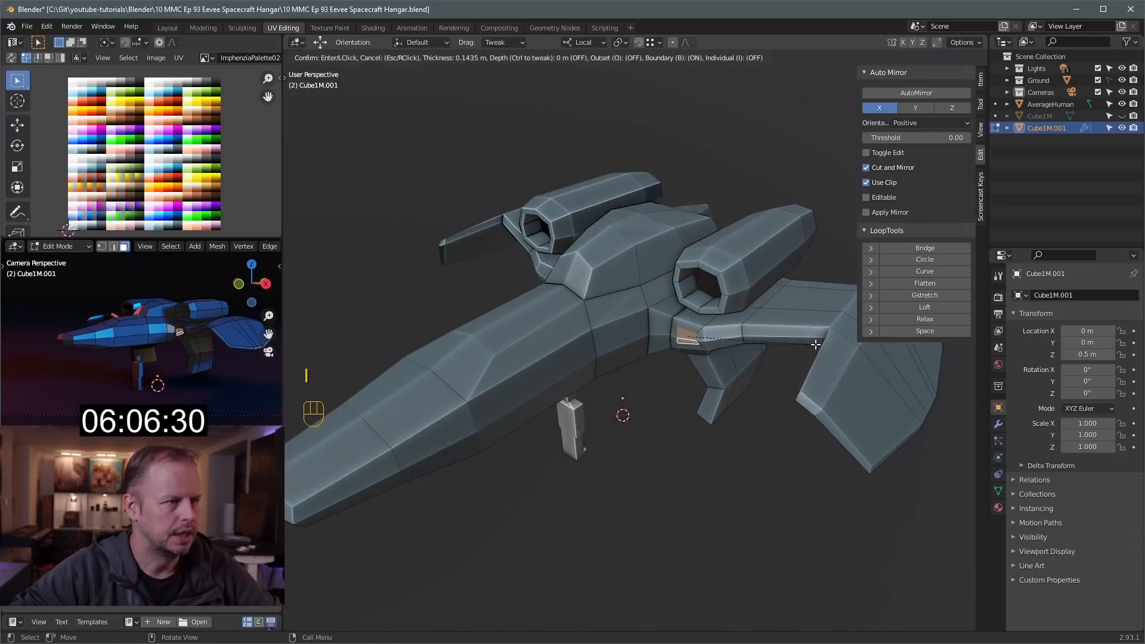
click(823, 344)
key(e)
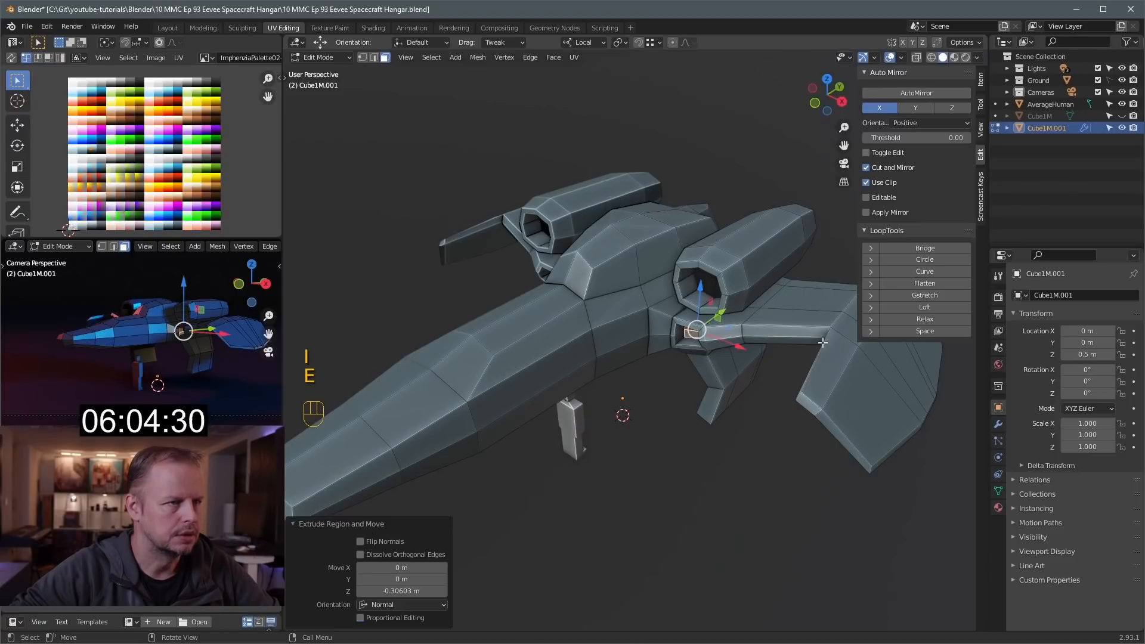
Move all UVs of the recessed wing-root intake faces to another colour on the palette
key(a)
key(g)
click(167, 144)
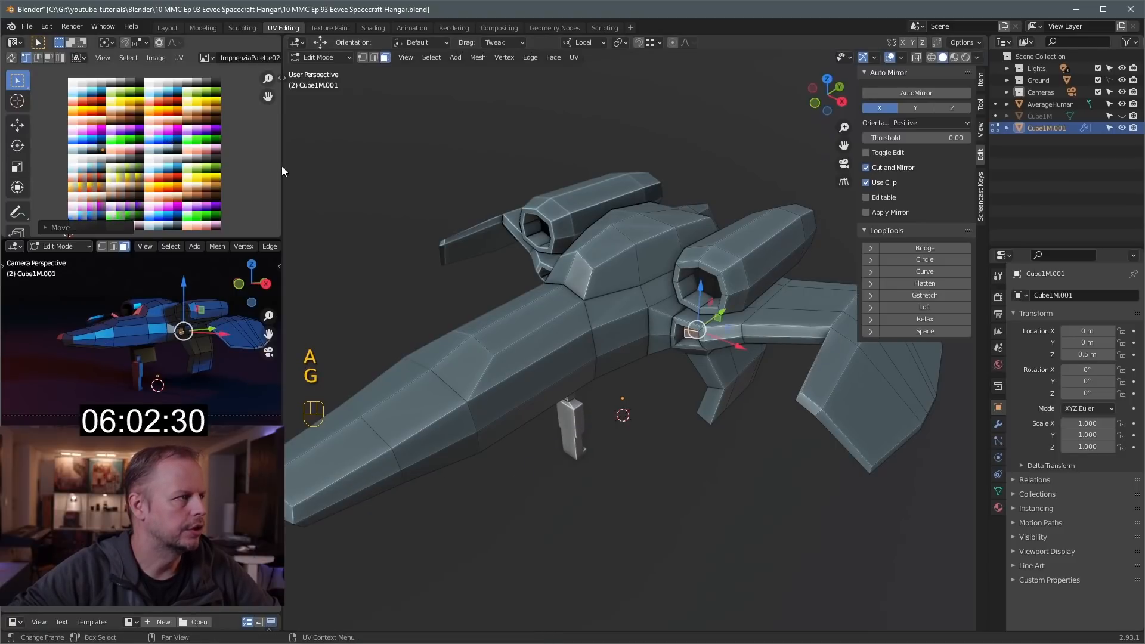
Select the tapered faces at both ends of the engine pod and move their hull-coloured UVs to a darker grey on the palette
middle_drag(620, 257, 659, 237)
key(a)
key(a)
alt+click(737, 273)
middle_drag(737, 273, 617, 265)
alt+shift+click(753, 289)
middle_drag(752, 289, 765, 261)
shift+click(632, 273)
key(a)
key(a)
alt+shift+click(637, 268)
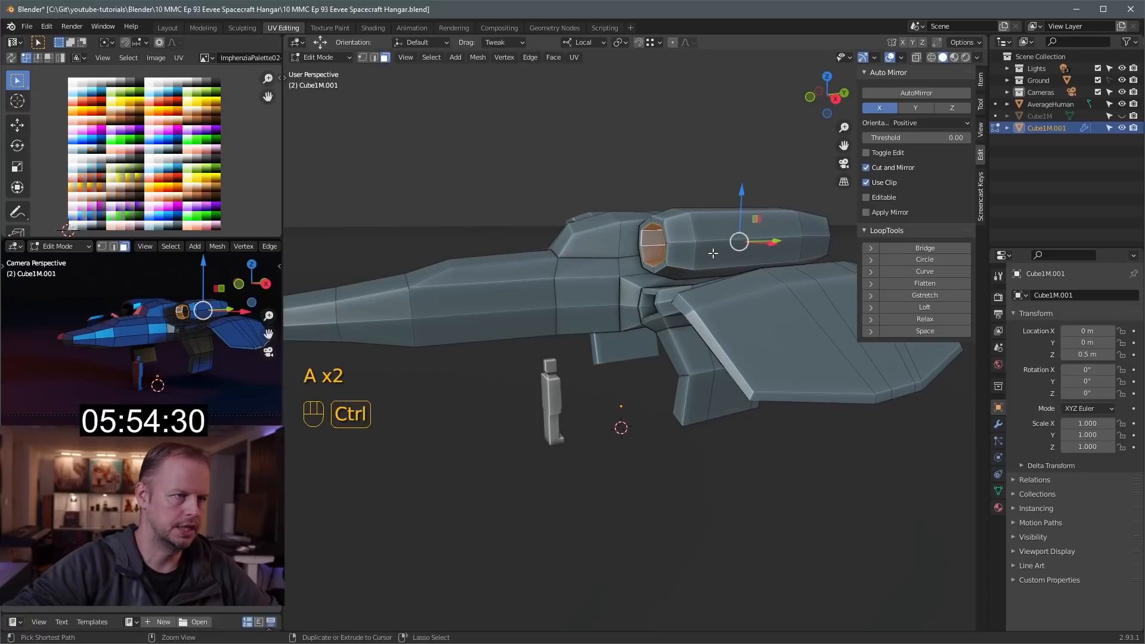
key(ctrl+KP_Add)
key(ctrl+KP_Add)
key(a)
key(a)
key(b)
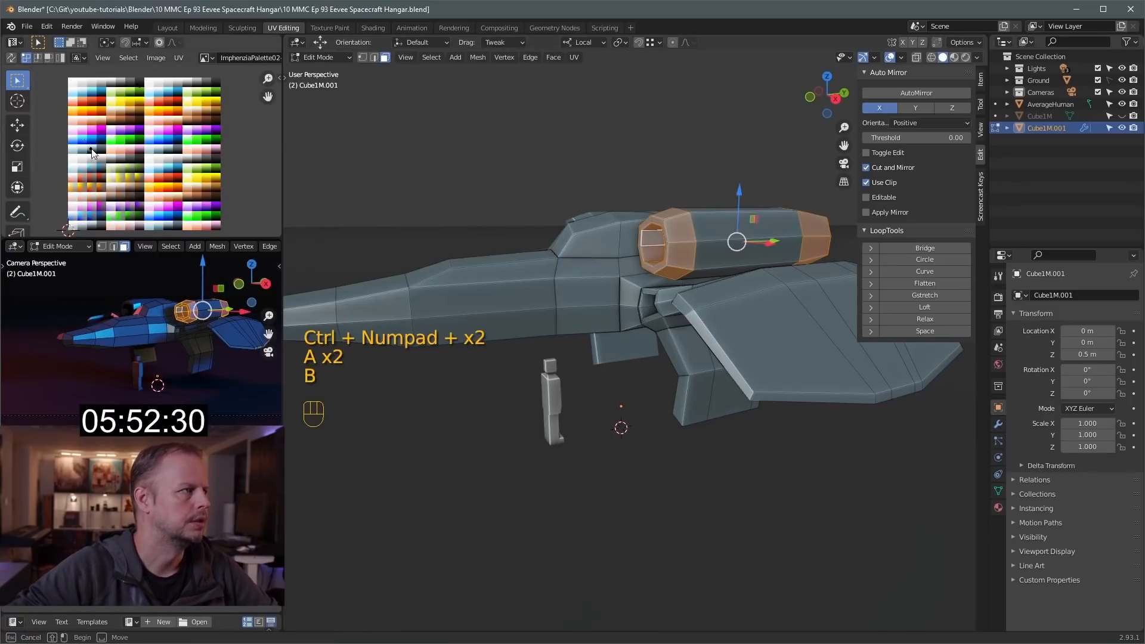
key(g)
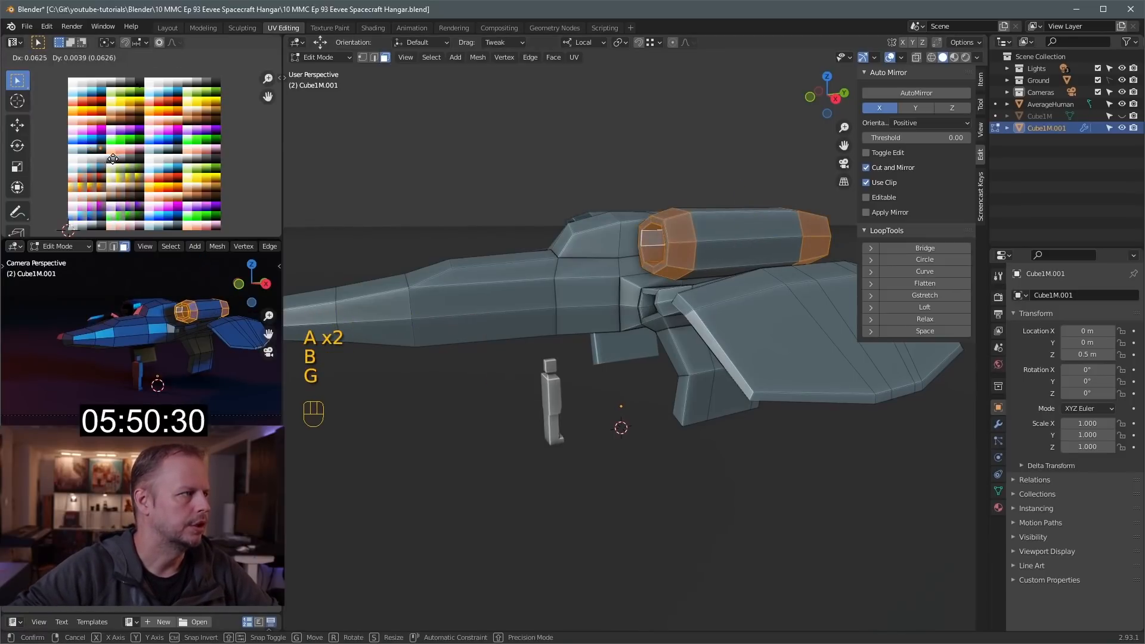
click(104, 159)
Reposition an edge on the rear part of the cabin
middle_drag(572, 250, 598, 230)
scroll(598, 231, up, 5)
key(2)
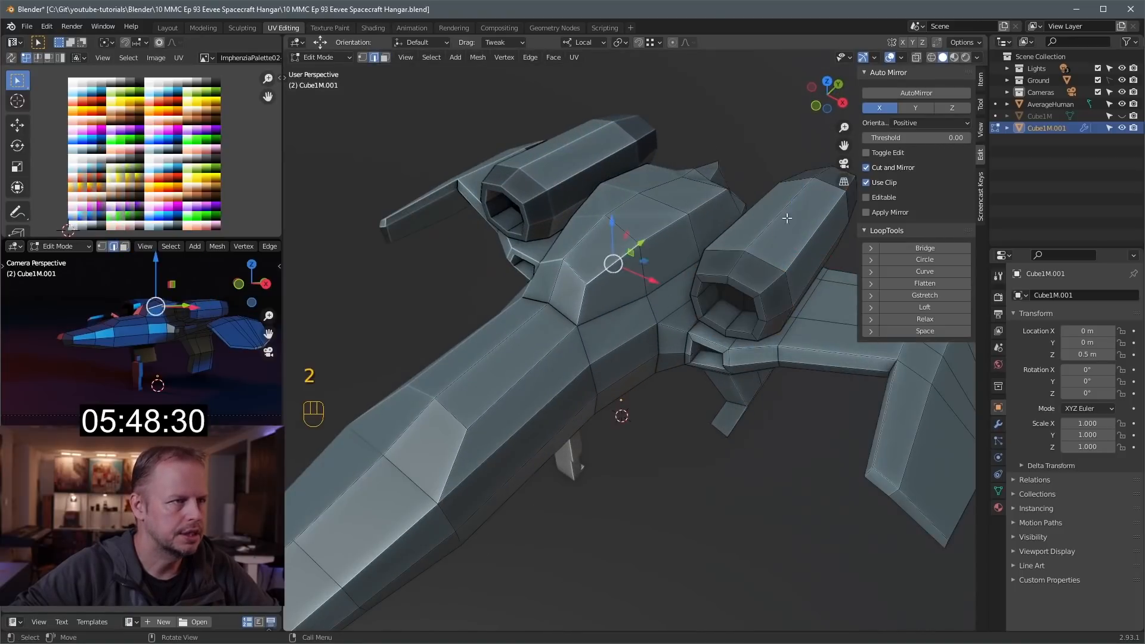
middle_drag(744, 340, 647, 344)
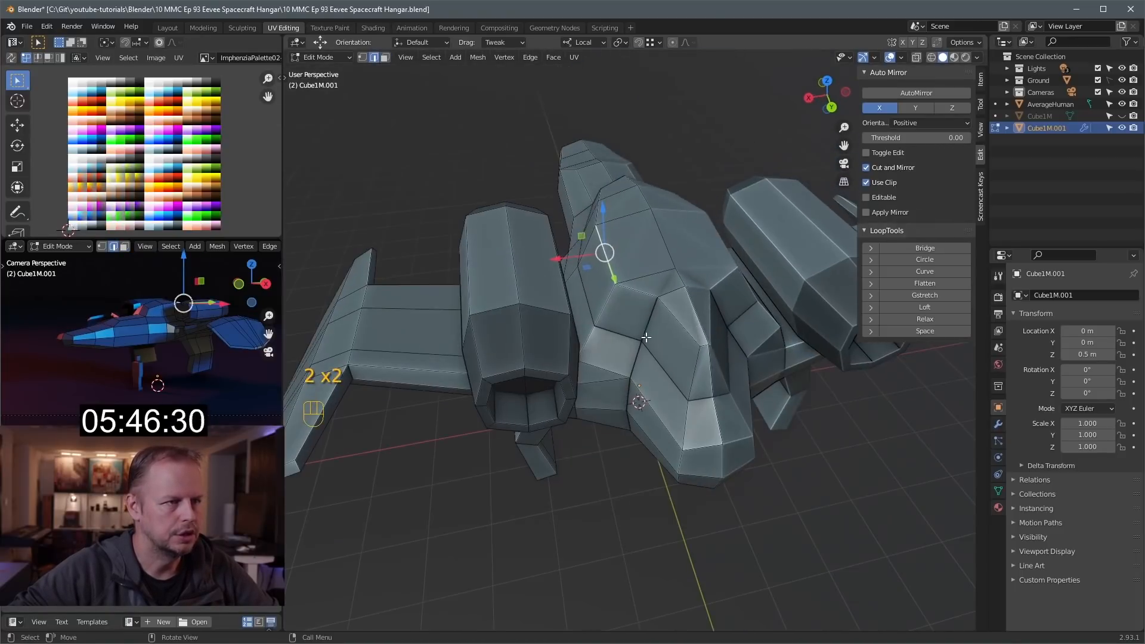
key(g)
click(634, 338)
Select the top, side and rear faces behind the cabin and extrude them along normals about 0.22 m
key(3)
click(635, 250)
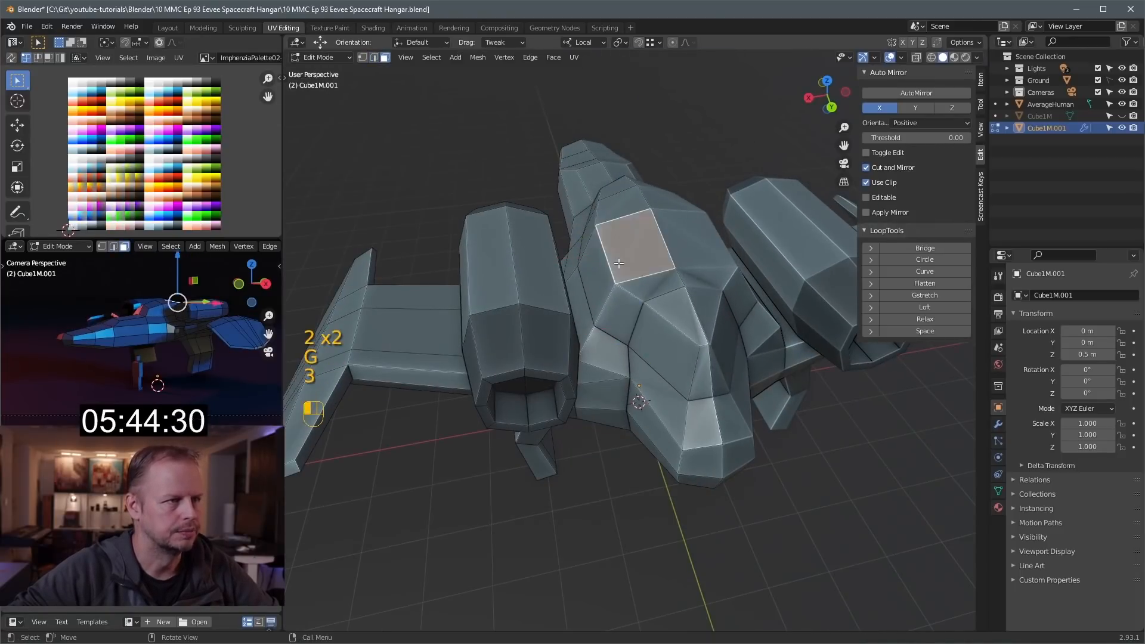
shift+click(596, 274)
shift+click(656, 304)
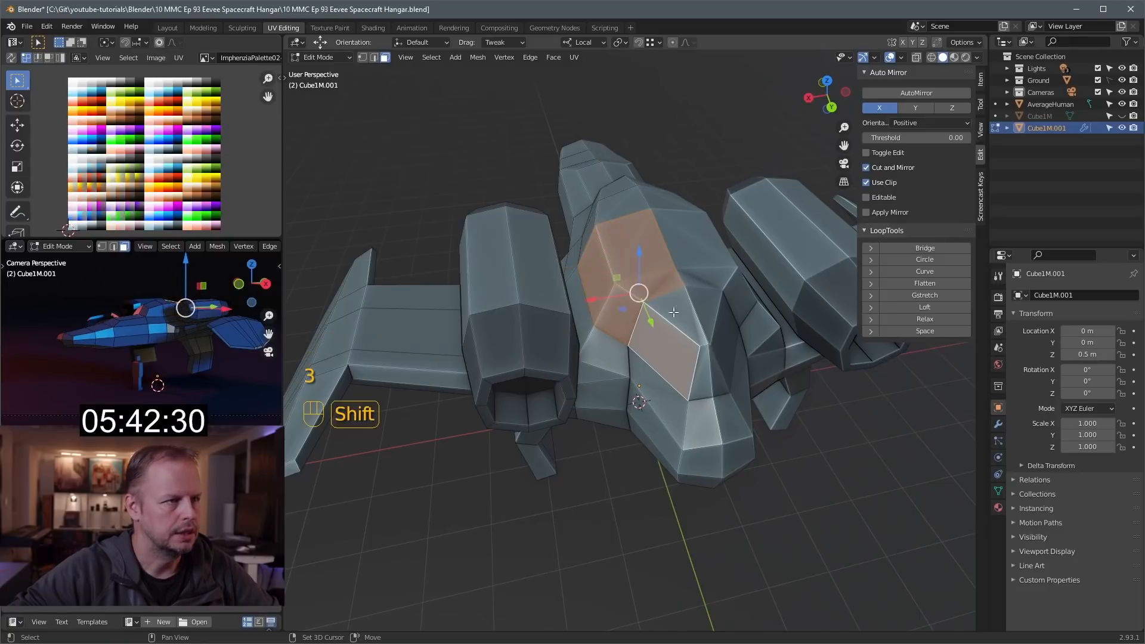
key(ctrl+z)
middle_drag(656, 304, 736, 302)
key(alt+e)
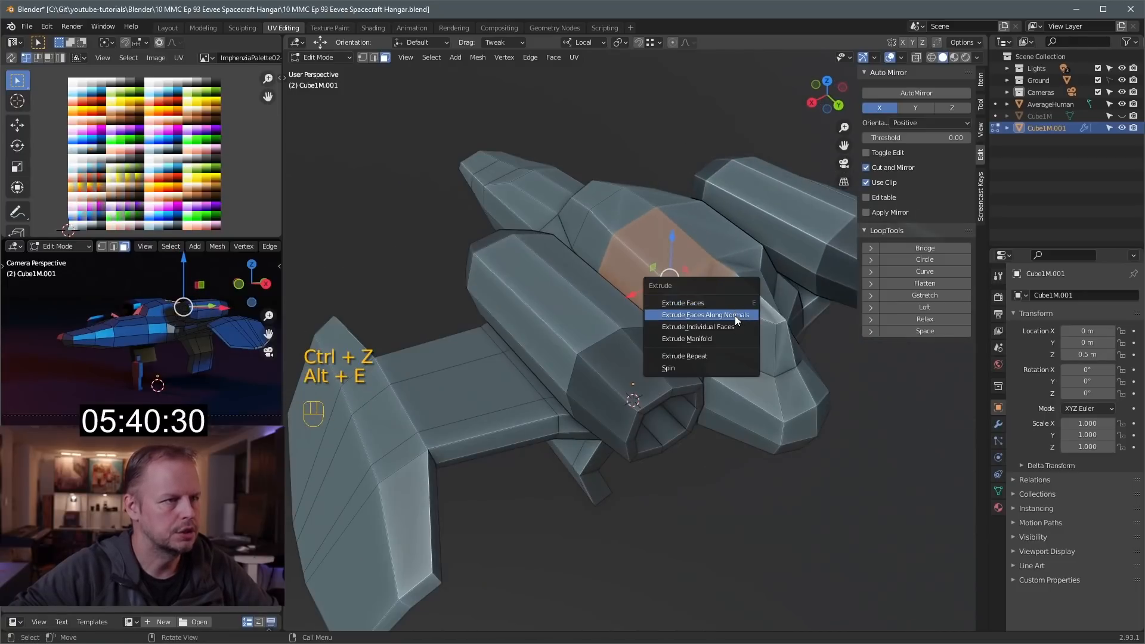
click(735, 315)
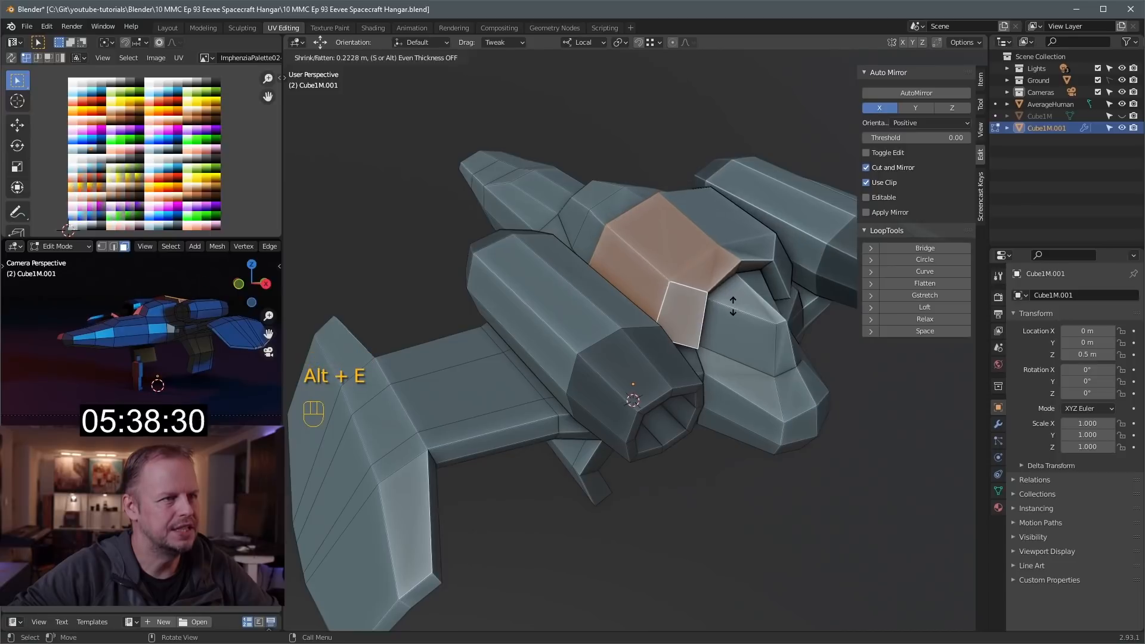
click(733, 306)
Move the raised section's front top edge about 0.10 m, and select the front rim faces of the raised section
middle_drag(732, 306, 816, 257)
key(2)
click(654, 173)
key(g)
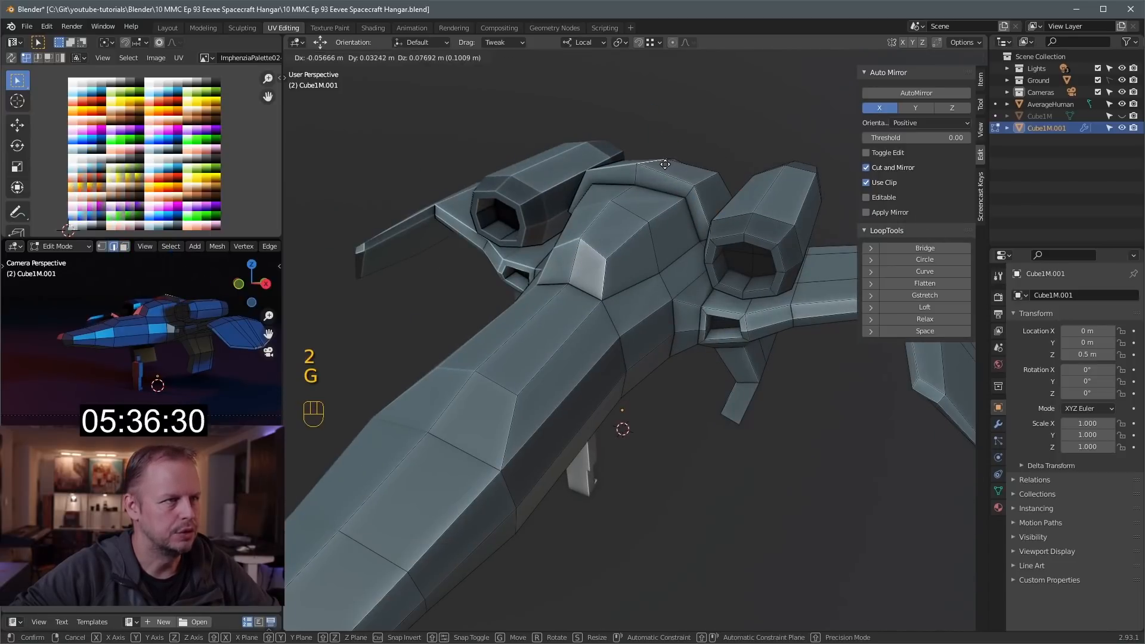
click(665, 164)
key(3)
click(667, 178)
shift+click(692, 203)
key(i)
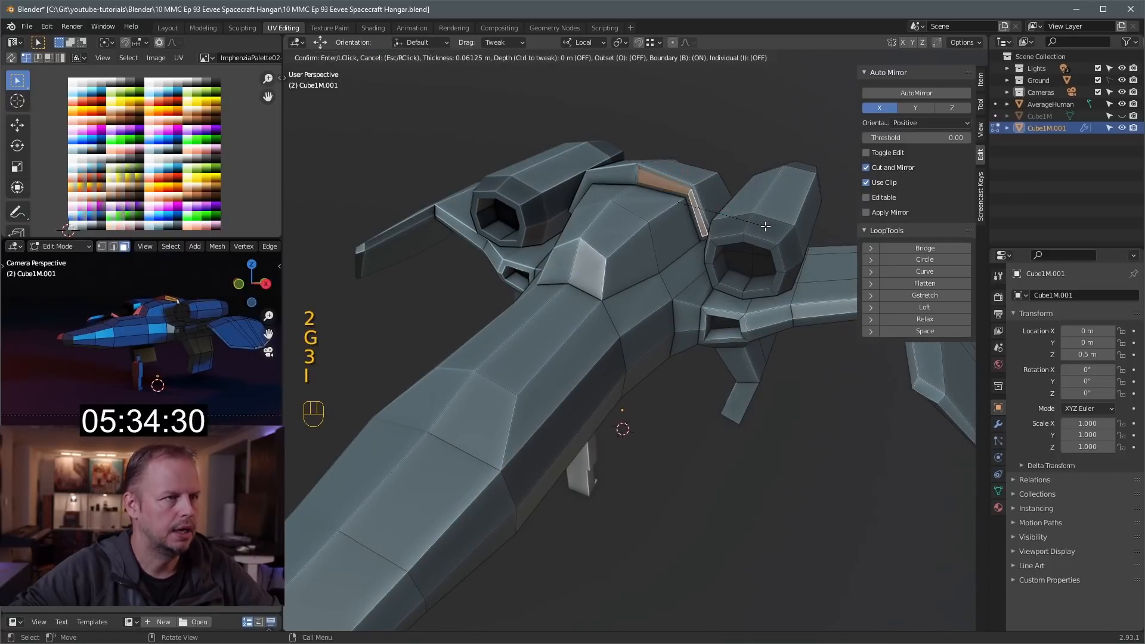
click(765, 226)
key(e)
key(ctrl+z)
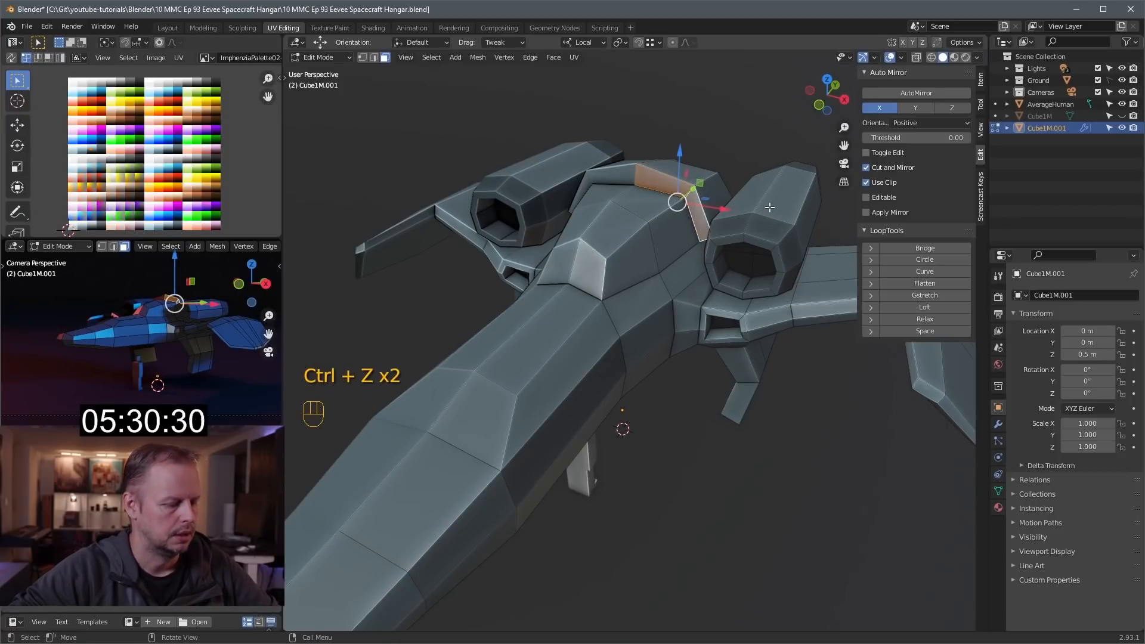
Inset the raised section's front rim faces and extrude them inward
key(i)
click(766, 208)
middle_drag(765, 207, 733, 206)
key(e)
click(744, 207)
Move all UVs of the recessed rim faces to a dark colour on the palette
key(a)
key(g)
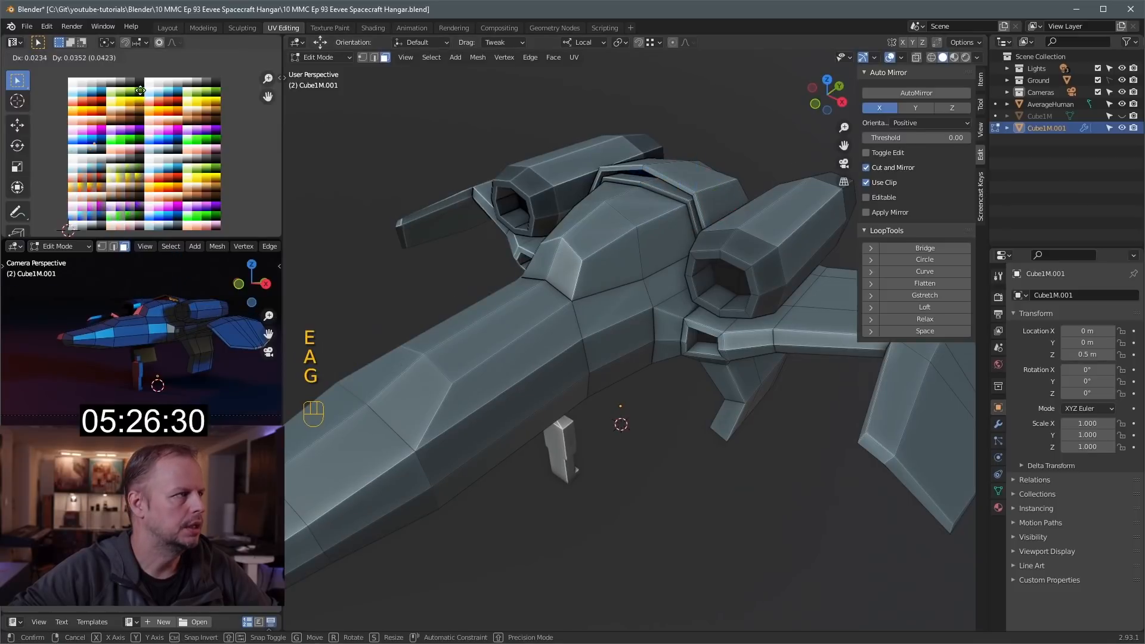
click(148, 97)
Cut two centred cross loops around the cabin and fuselage, in front of the raised section
click(641, 236)
middle_drag(641, 235, 627, 254)
key(ctrl+r)
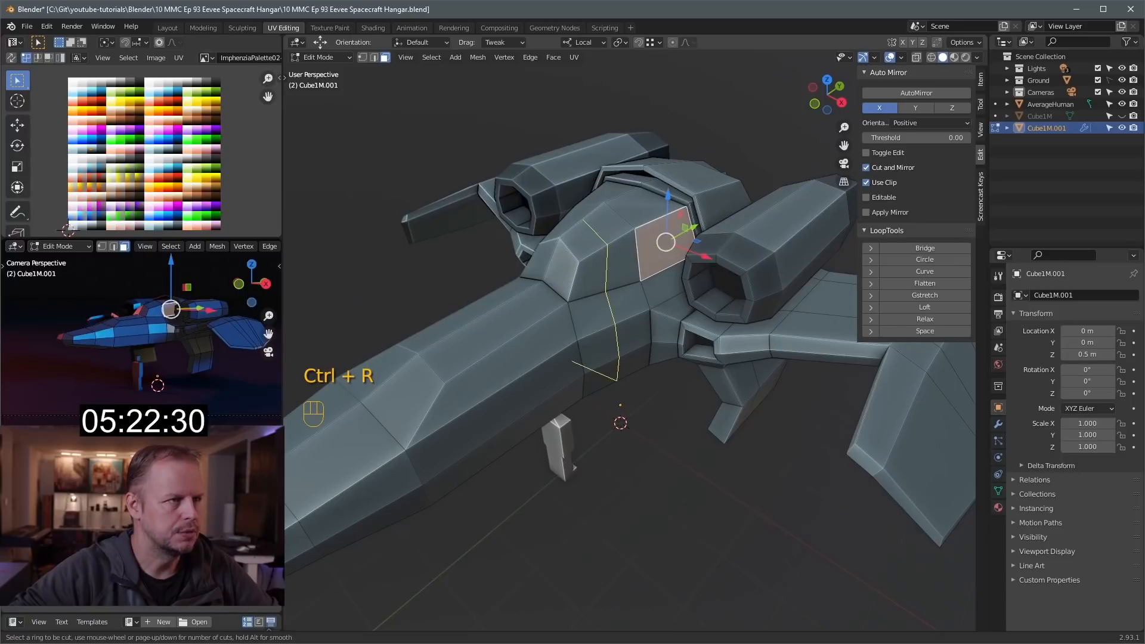
click(622, 249)
right_click(621, 249)
key(ctrl+r)
click(678, 218)
right_click(678, 219)
Cut a centred lengthwise loop along the cabin's side and push it outward 0.0389 m with Shrink/Fatten
mouse_move(678, 219)
middle_down()
mouse_move(697, 210)
mouse_move(677, 230)
middle_up()
click(638, 240)
right_click(638, 241)
key(alt+s)
click(756, 241)
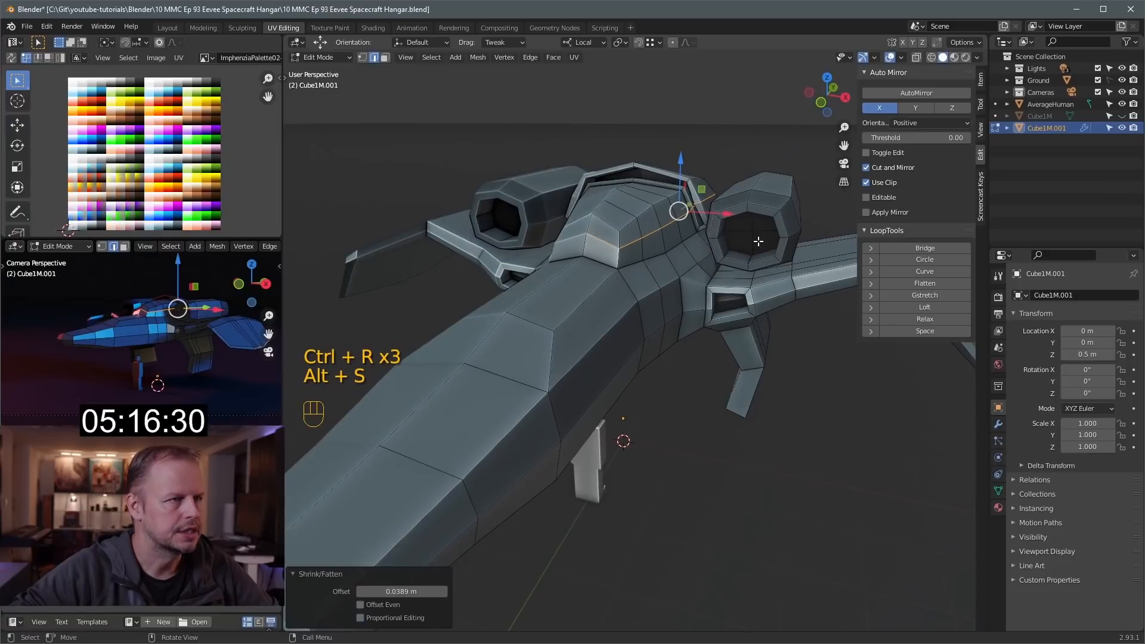
Adjust edges and vertices around the front of the cabin to refine the canopy shape
middle_drag(756, 240, 689, 237)
key(2)
click(535, 261)
drag(576, 246, 563, 251)
key(1)
click(554, 226)
drag(550, 190, 553, 198)
click(565, 251)
middle_drag(567, 251, 617, 304)
key(g)
click(649, 207)
Select the canopy faces in front of the raised cabin section and shade them smooth
key(3)
click(607, 327)
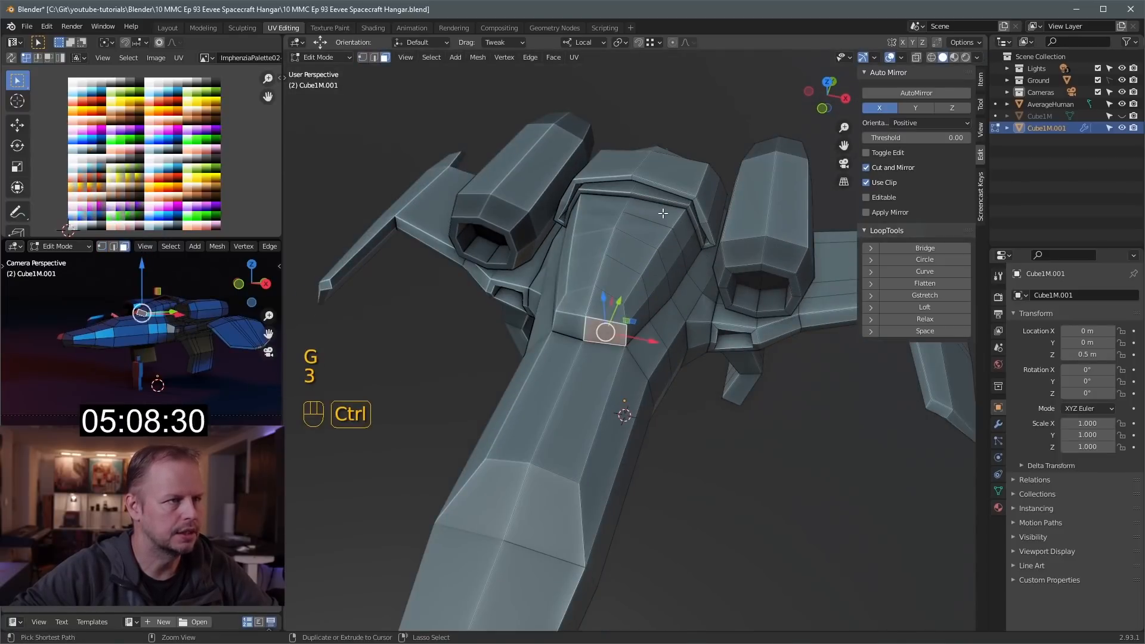
ctrl+shift+click(662, 212)
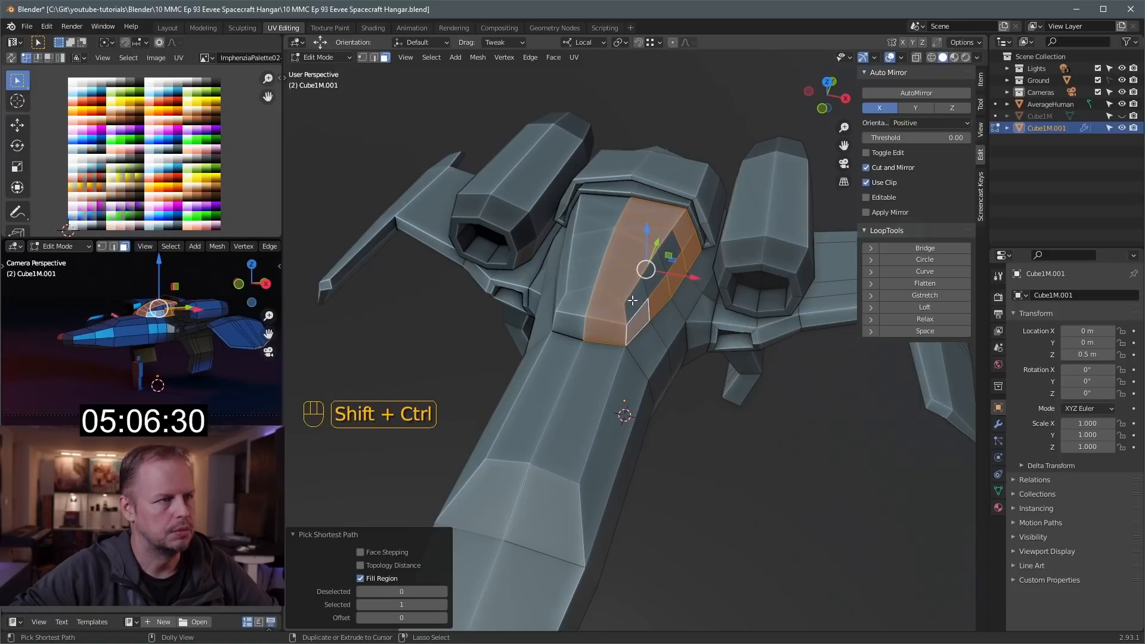
click(554, 57)
click(592, 276)
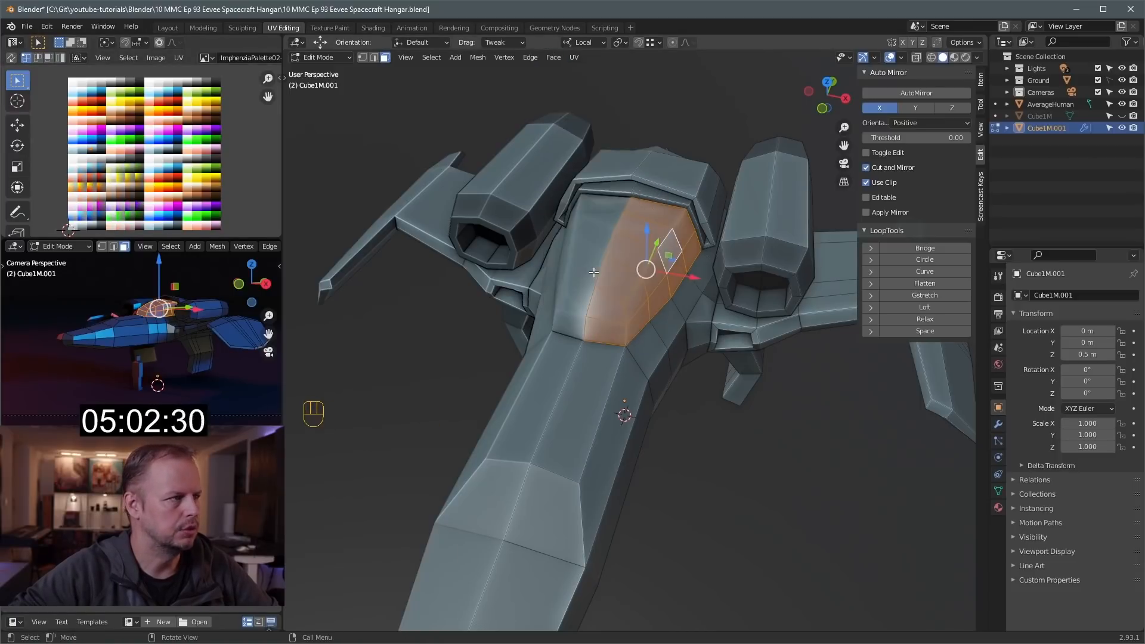
click(698, 442)
key(Tab)
middle_drag(709, 402, 601, 312)
Extrude the two lower side faces of the forward fuselage outward 0.46812 m to start a chin section
key(Tab)
key(2)
middle_drag(604, 354, 567, 298)
shift+middle_drag(566, 298, 684, 383)
middle_drag(602, 327, 635, 313)
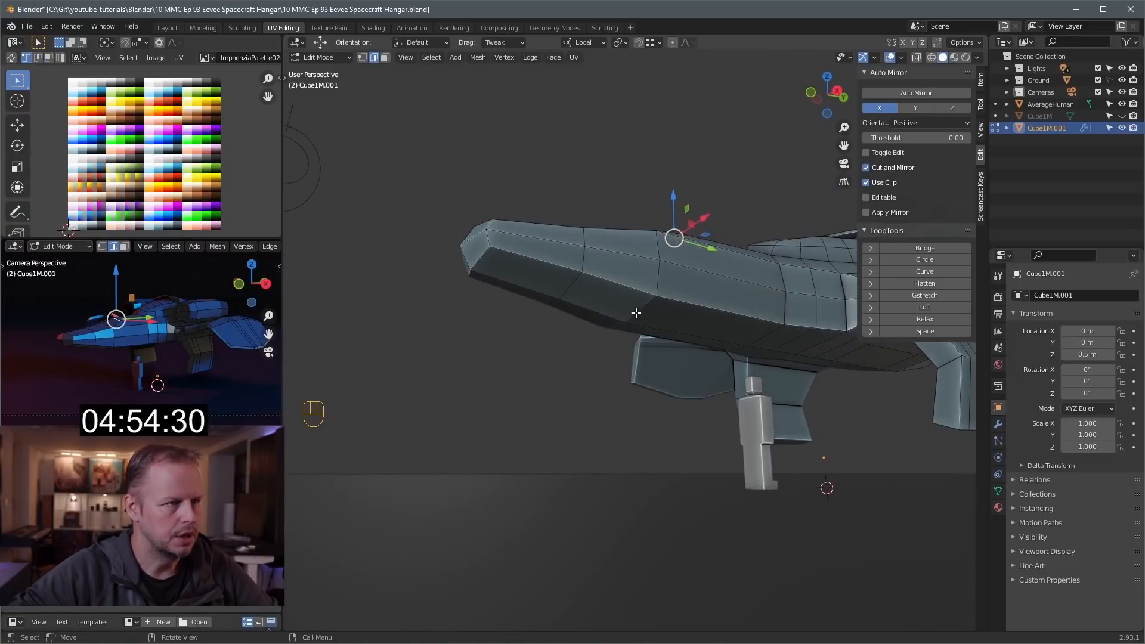
key(3)
click(626, 308)
shift+click(706, 326)
middle_drag(713, 331, 729, 350)
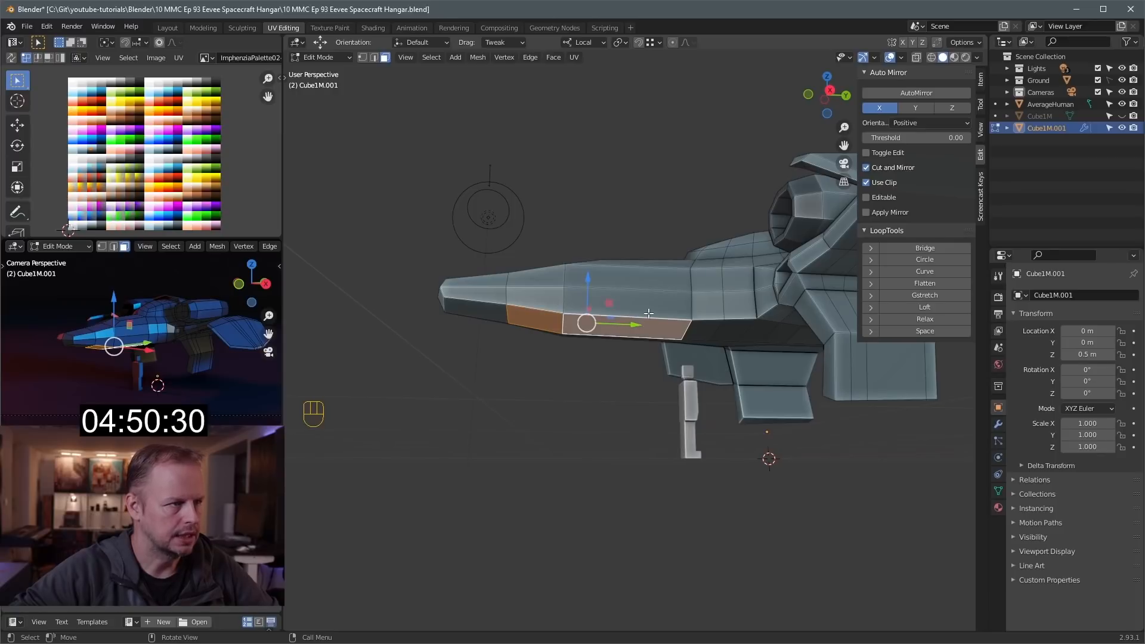
key(e)
click(649, 334)
Scale the extruded chin faces and move them toward the centreline and rearward to taper the section
middle_drag(649, 333, 826, 384)
key(s)
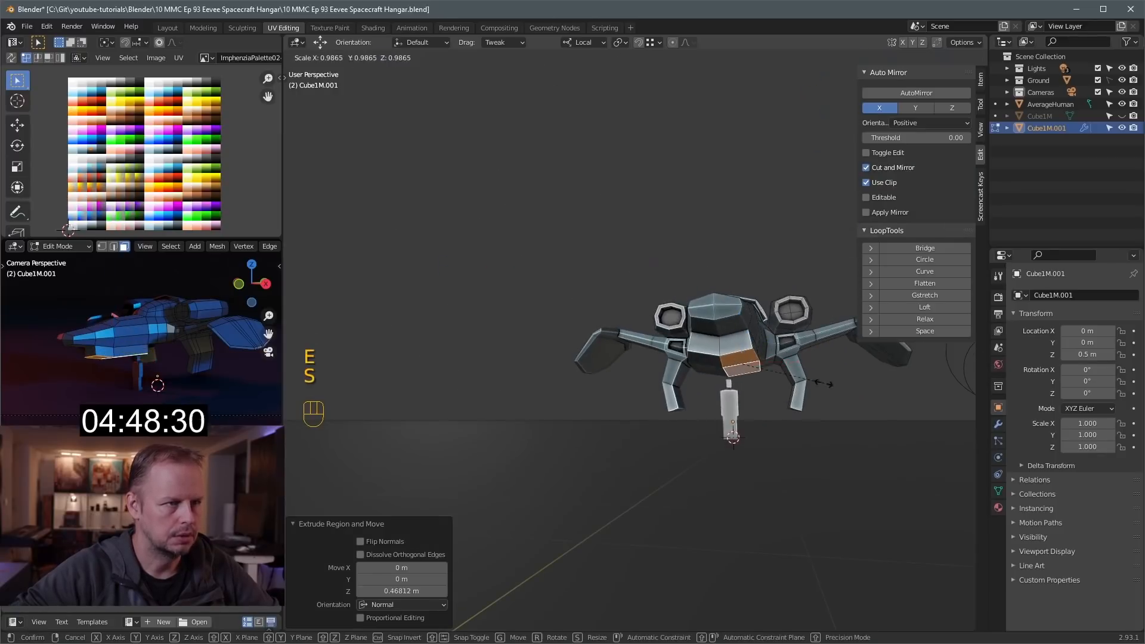
click(796, 391)
key(g)
click(788, 396)
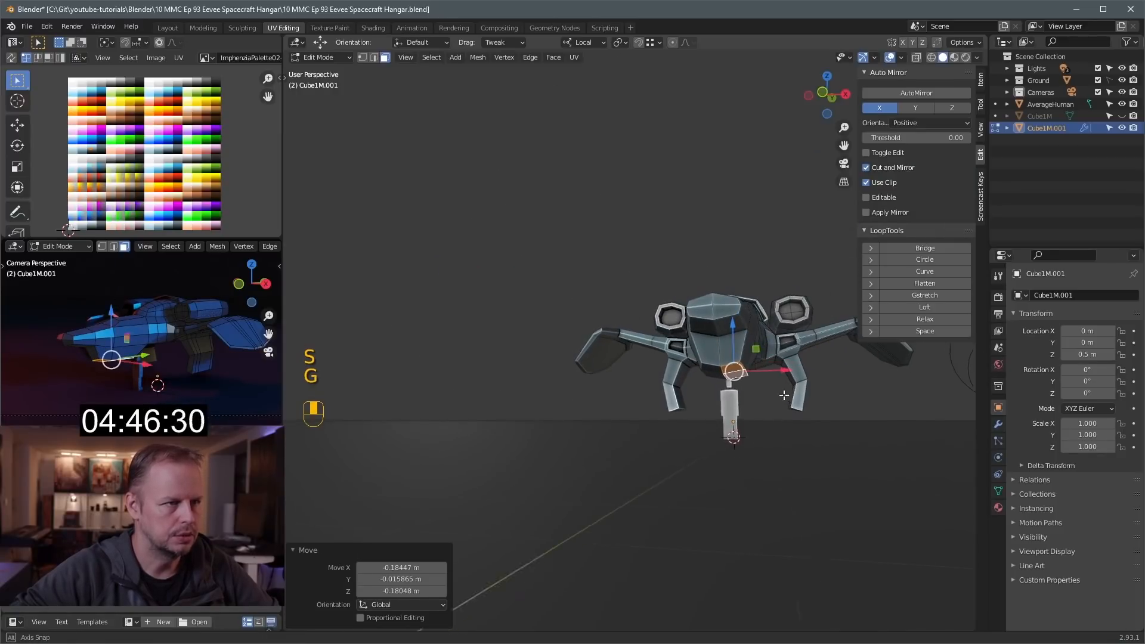
middle_drag(788, 396, 656, 369)
key(g)
click(739, 391)
Inset the front face of the chin section by 0.1327 m and extrude it inward as an intake
key(3)
click(671, 354)
key(i)
click(799, 367)
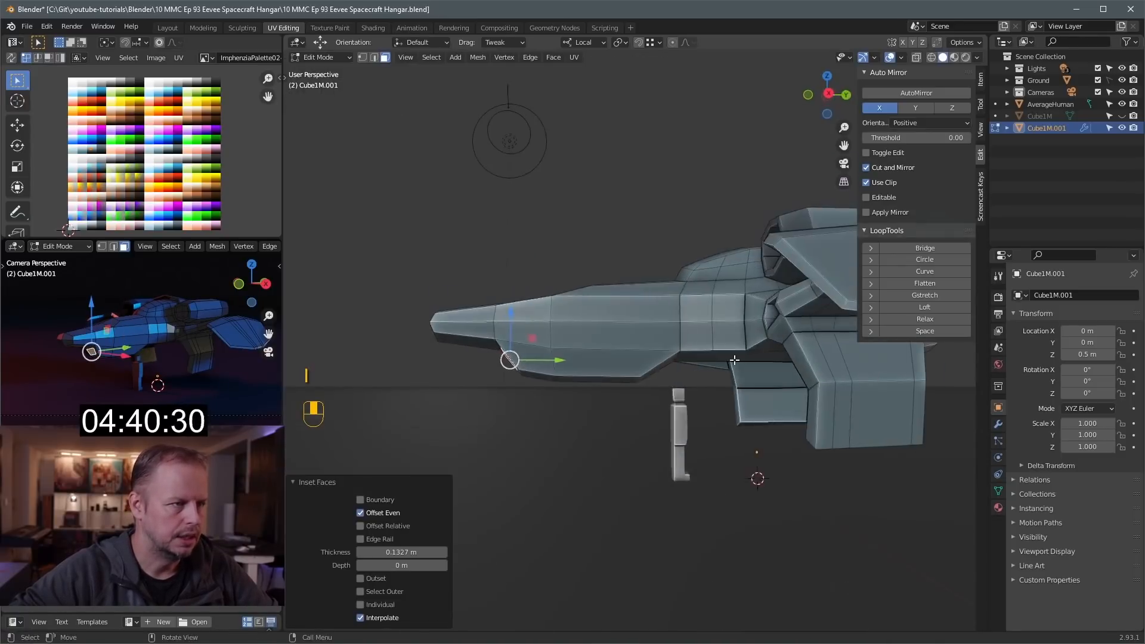
key(e)
drag(601, 367, 603, 367)
Move the UVs of the recessed chin intake face to a dark colour on the palette
middle_drag(602, 367, 749, 362)
key(a)
key(g)
click(130, 151)
Adjust the bend of the fin under the wing by moving its outer edge sideways along X
click(763, 369)
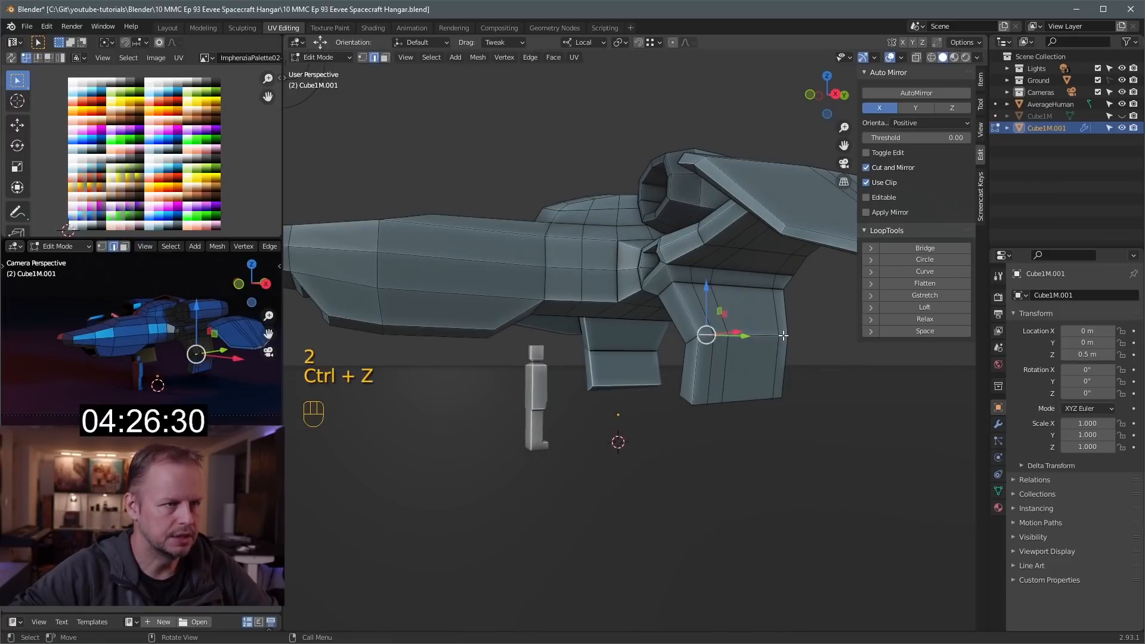
middle_drag(741, 358, 803, 363)
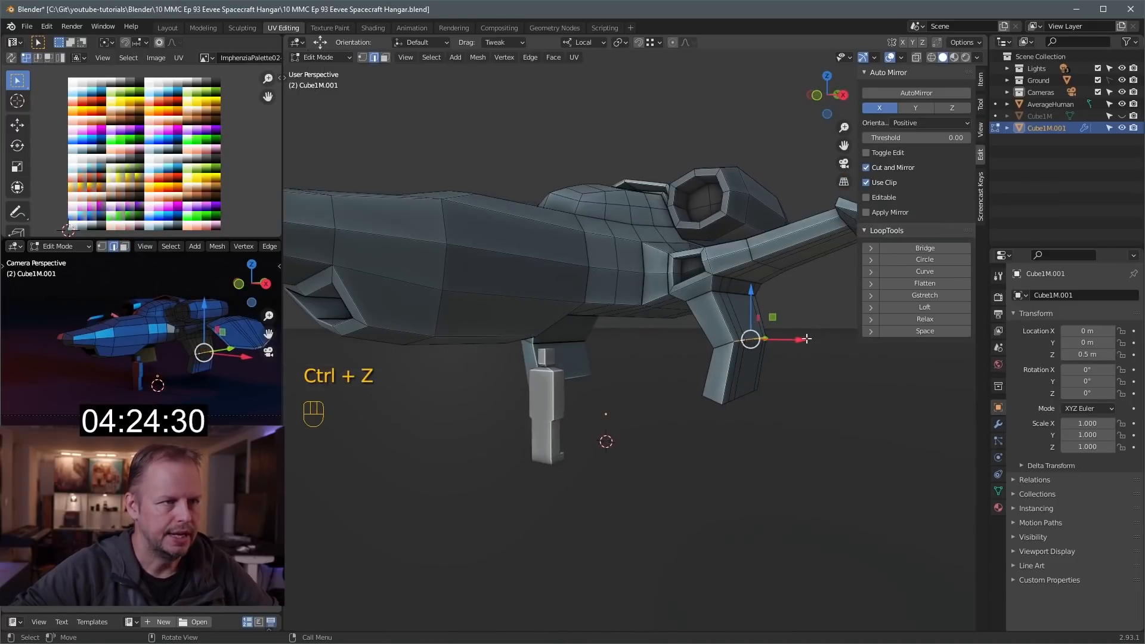
mouse_move(805, 340)
mouse_down()
mouse_move(814, 342)
mouse_move(805, 346)
mouse_up()
Inset the fin's outer side faces by 0.1016 m and extrude them inward about 0.21 m
key(3)
middle_drag(804, 346, 835, 375)
key(i)
click(826, 371)
key(e)
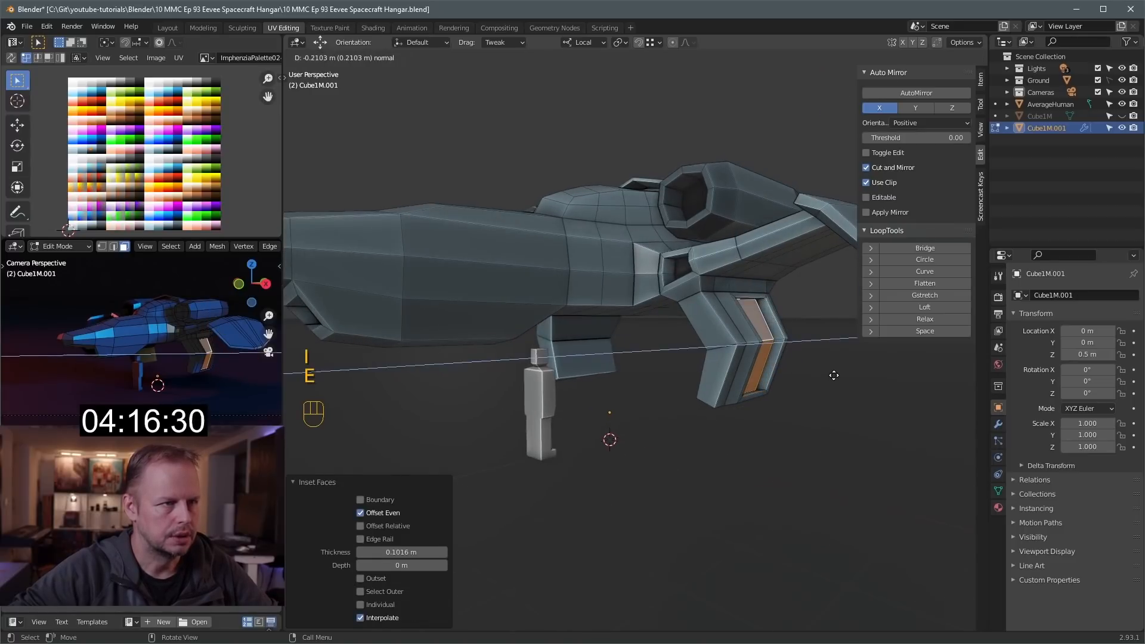
click(832, 376)
Move the UVs of the fin's recessed faces to a dark colour on the palette
key(a)
key(g)
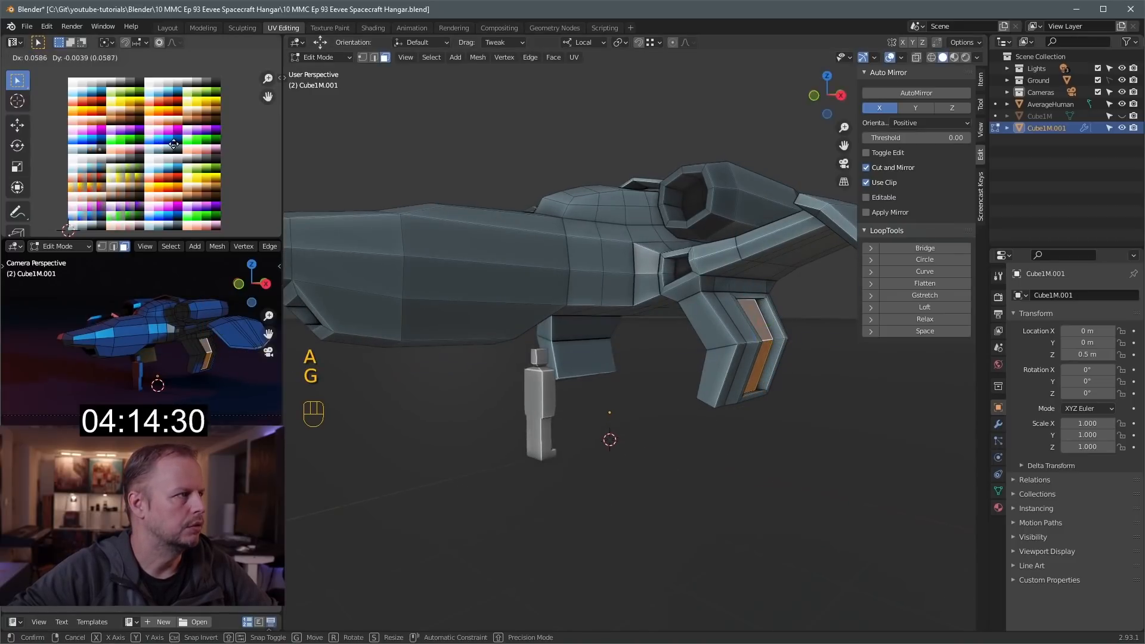
click(174, 144)
Slide the upper inner edge of the fin's recess along its adjoining edges
middle_drag(527, 268, 481, 257)
key(2)
click(750, 292)
key(g)
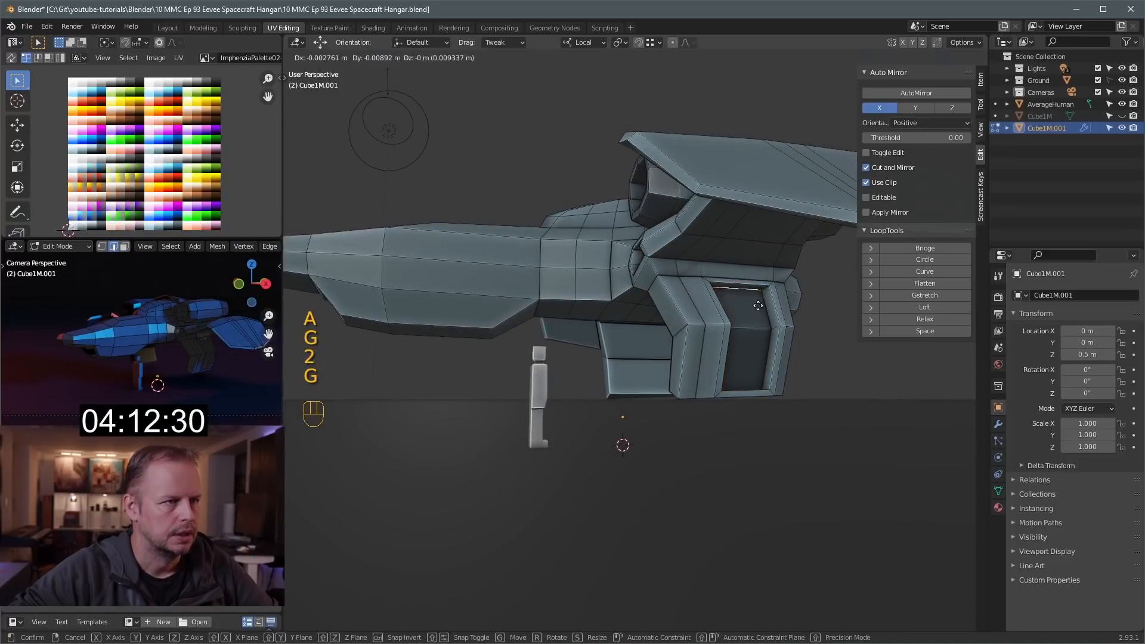
key(g)
click(767, 315)
Duplicate the lower face of the fin's recess in place and scale the copy to about 0.65
key(3)
middle_drag(744, 306, 753, 365)
click(754, 366)
key(shift+d)
right_click(796, 370)
key(s)
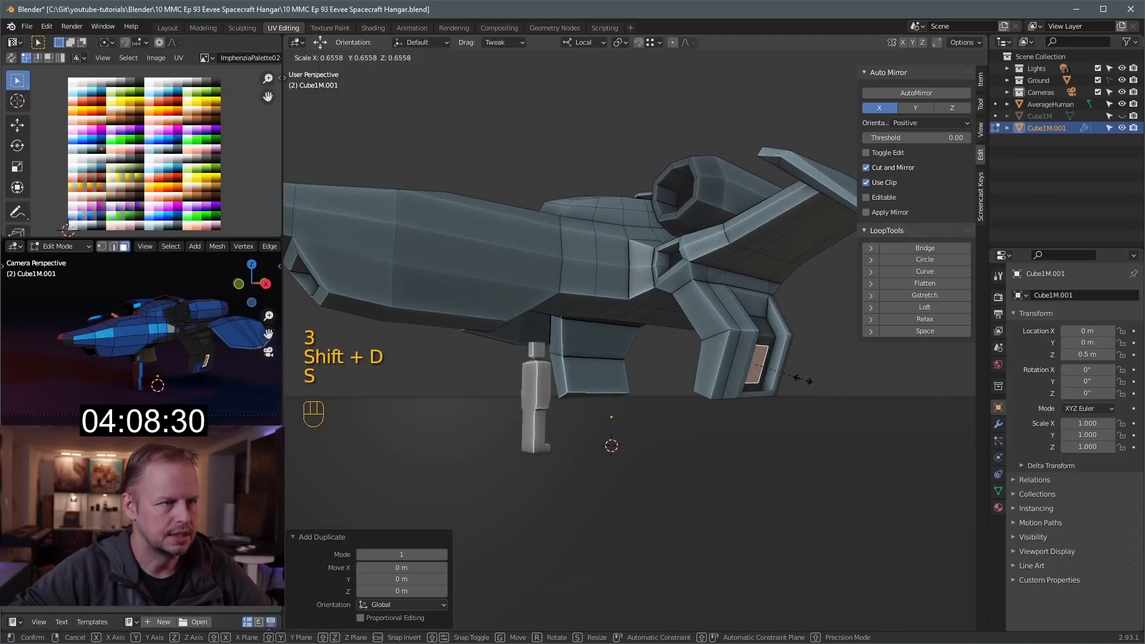
click(795, 380)
Extrude the duplicated face 0.33835 m, narrow its end, and lower the end 0.49694 m along local Z
key(e)
click(810, 390)
key(s)
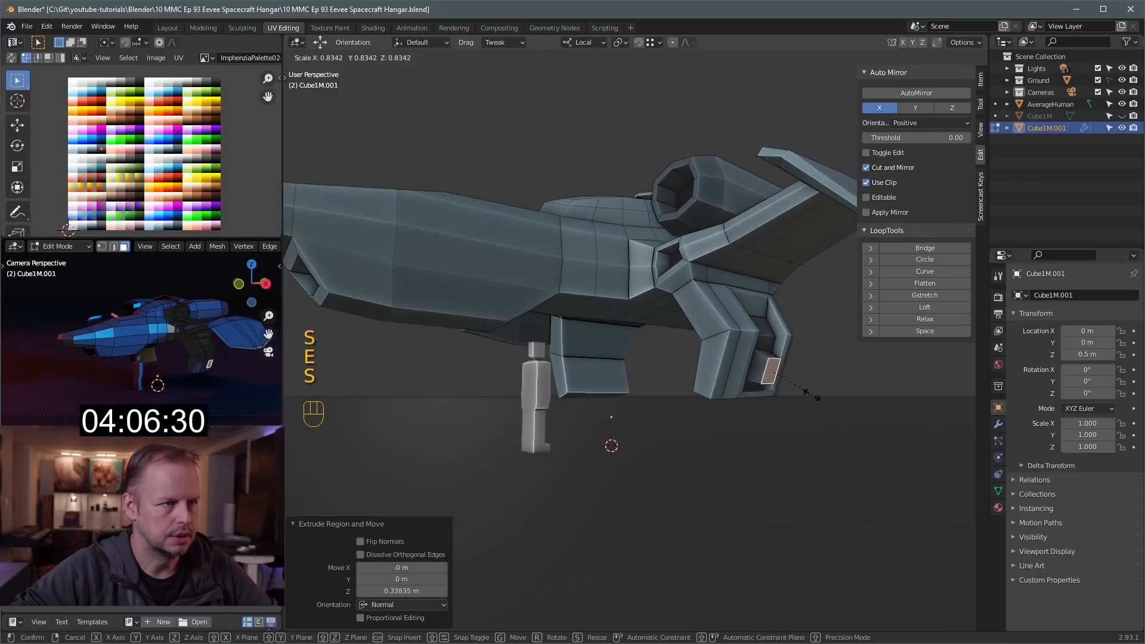
click(799, 383)
drag(776, 327, 778, 360)
Rotate the landing leg's end face 65.8° in the front view and reposition it
middle_drag(778, 360, 814, 364)
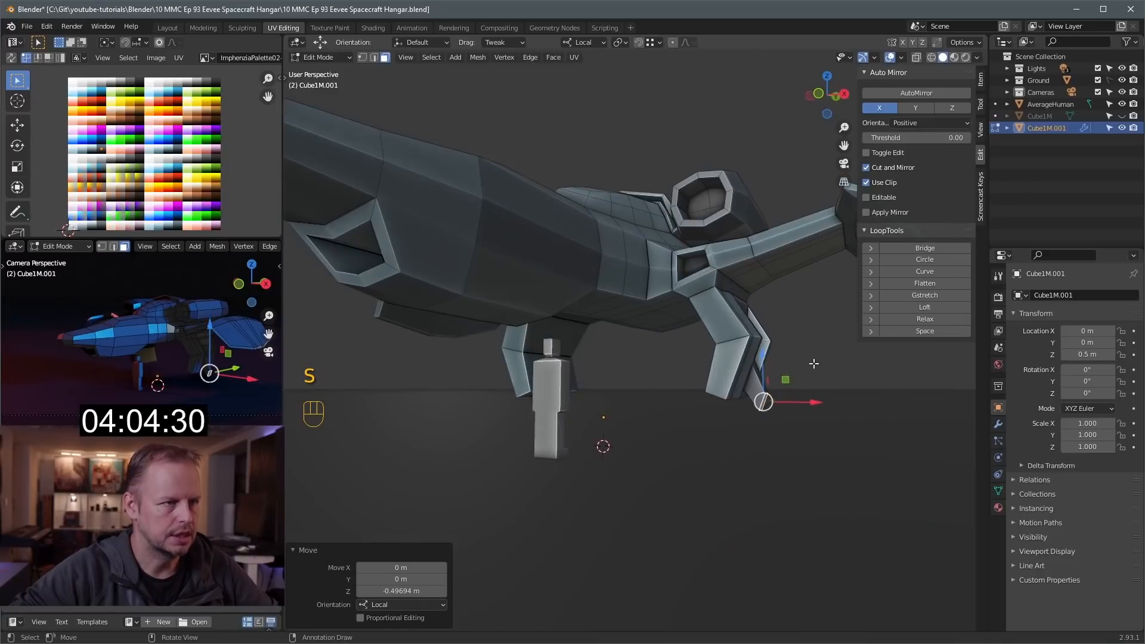
key(KP_1)
key(r)
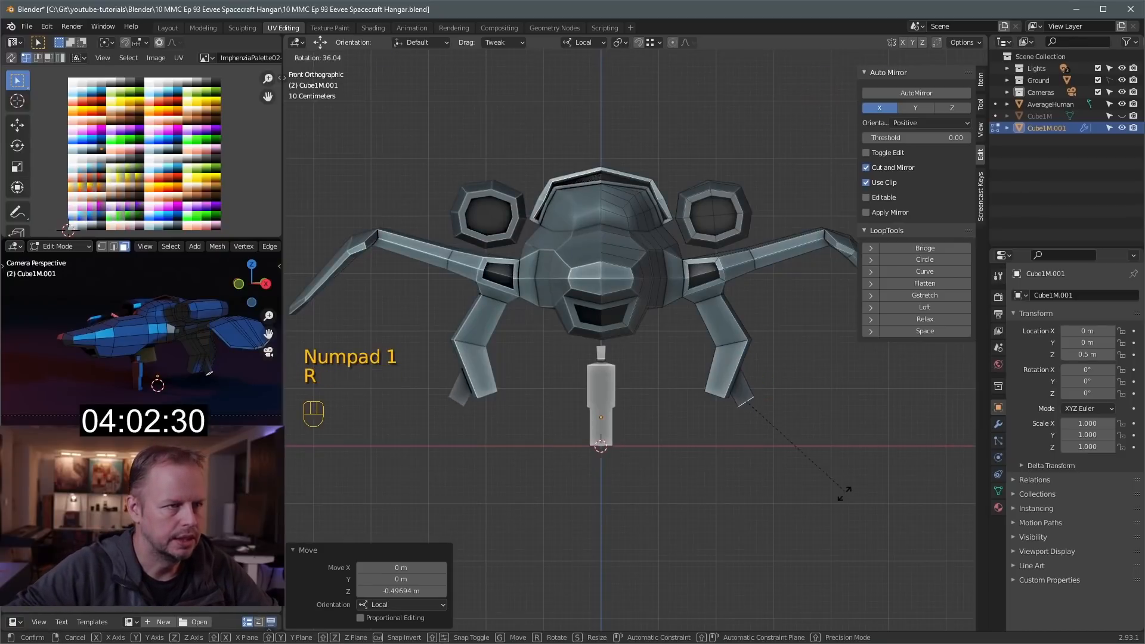
click(775, 504)
key(g)
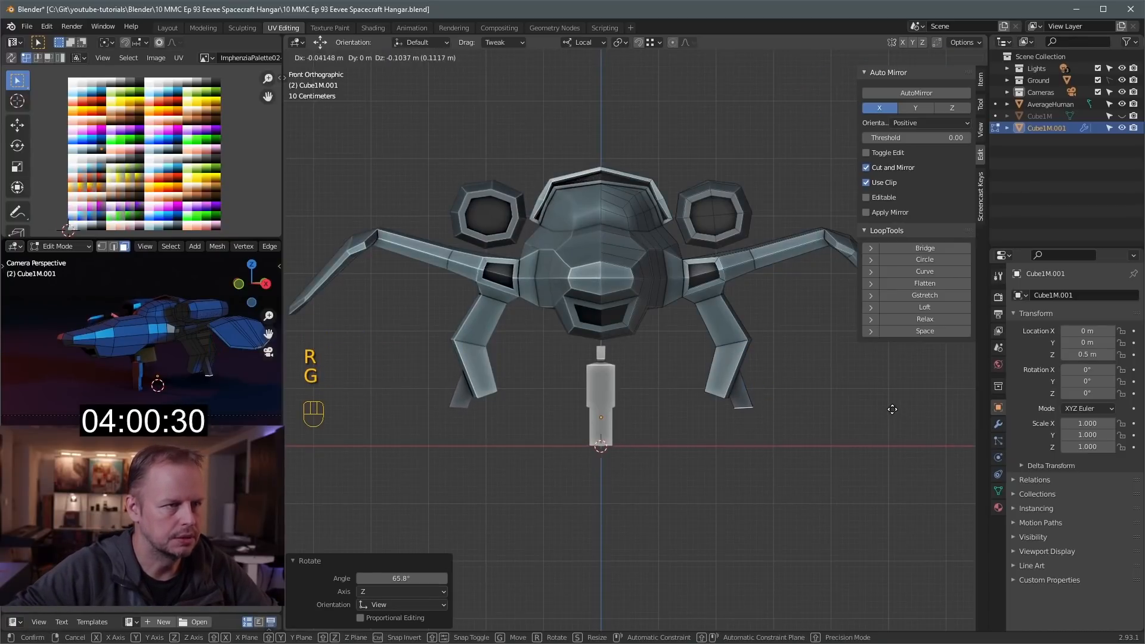
click(890, 405)
Extrude the landing leg's end 0.37347 m downward and flatten it with a Z scale of 0
key(e)
click(884, 423)
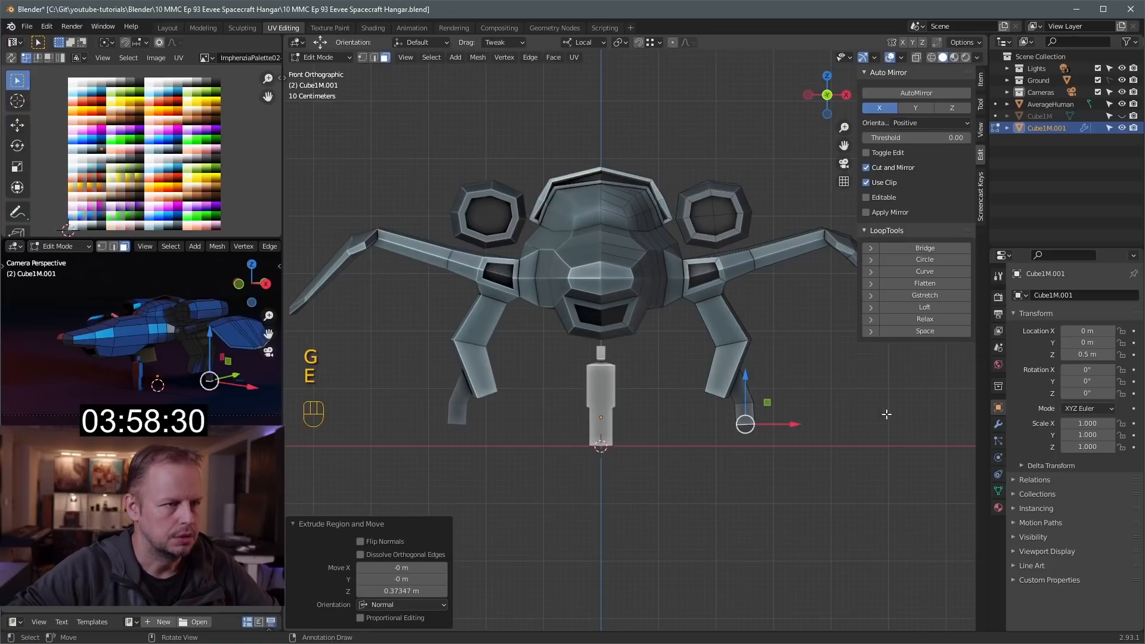
key(s)
key(z)
key(0)
key(Return)
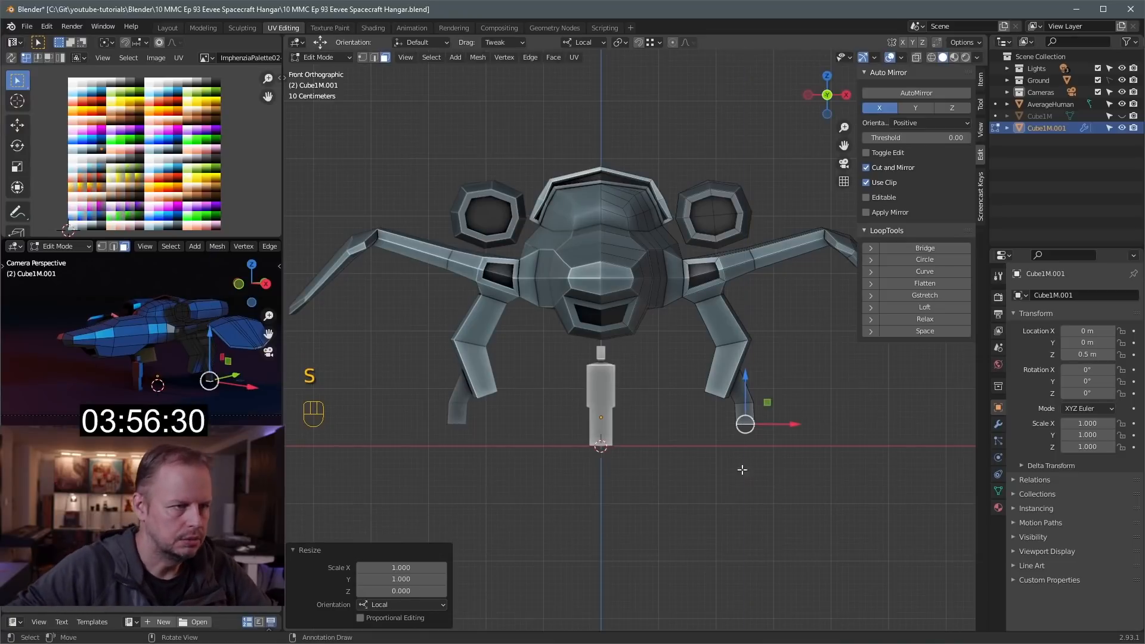
Extrude the flattened landing leg end downward to form a foot block
key(e)
click(868, 448)
middle_drag(868, 448, 769, 467)
drag(757, 469, 755, 469)
key(ctrl+z)
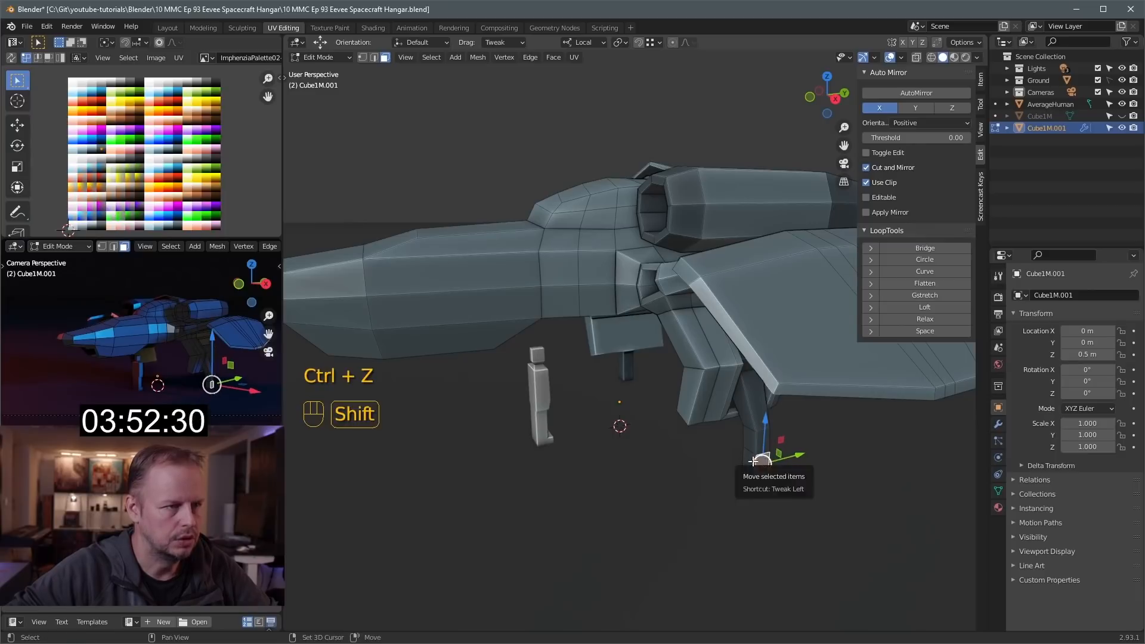
Extrude the side faces of the foot block outward along their normals about 0.56 m to form toes
middle_drag(756, 462, 858, 442)
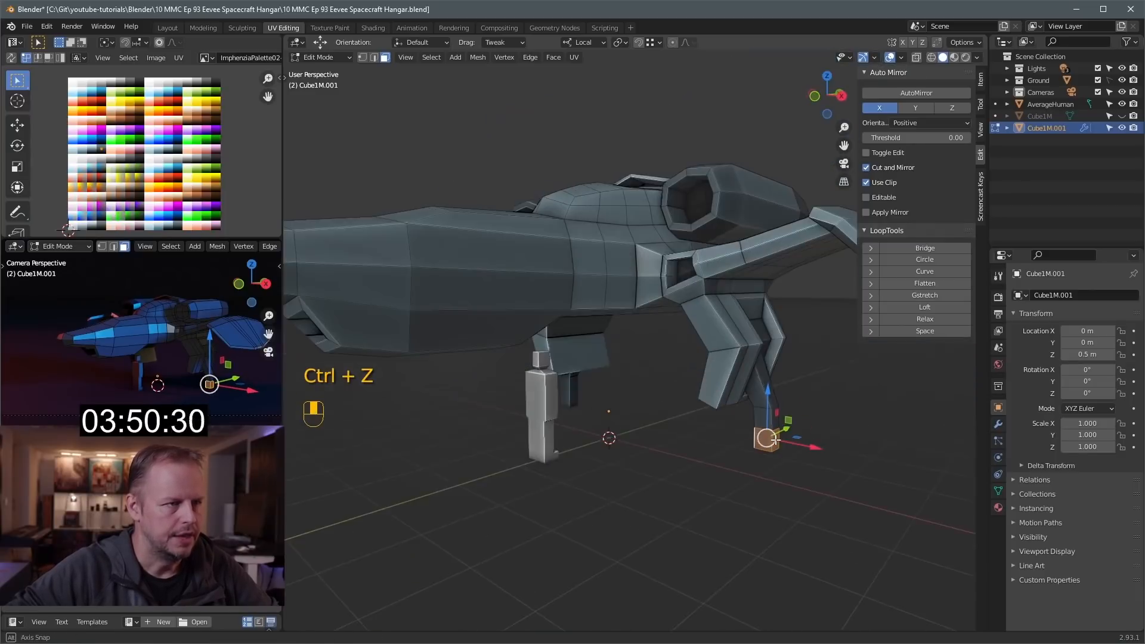
key(alt+e)
click(857, 453)
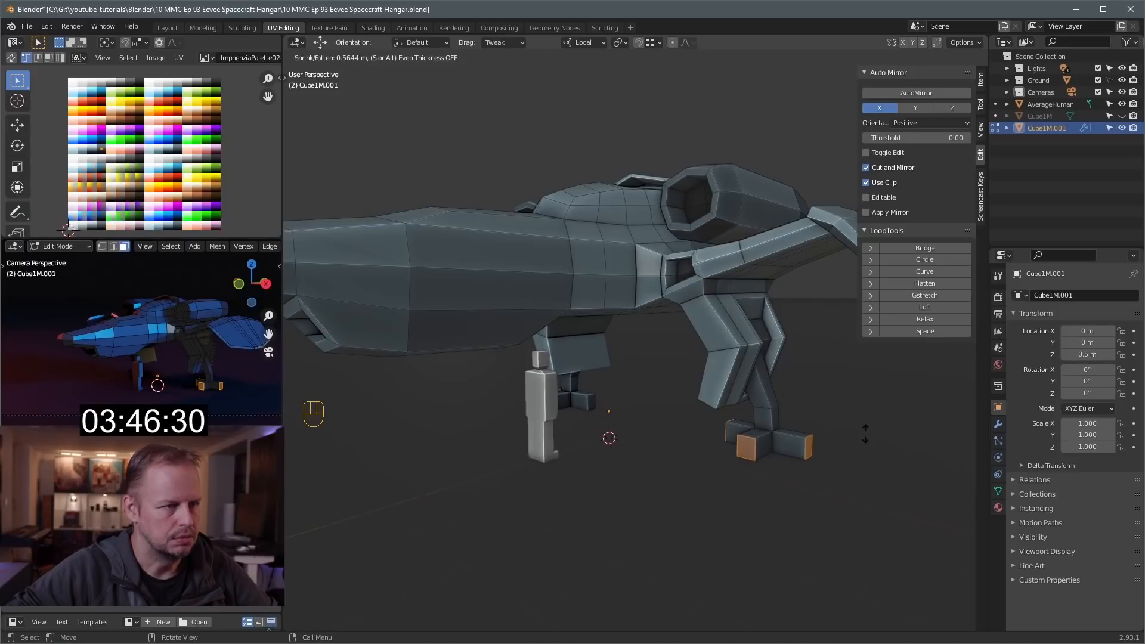
click(865, 433)
Lower the outer top edges of the toes to slope them and refine the foot's shape
key(2)
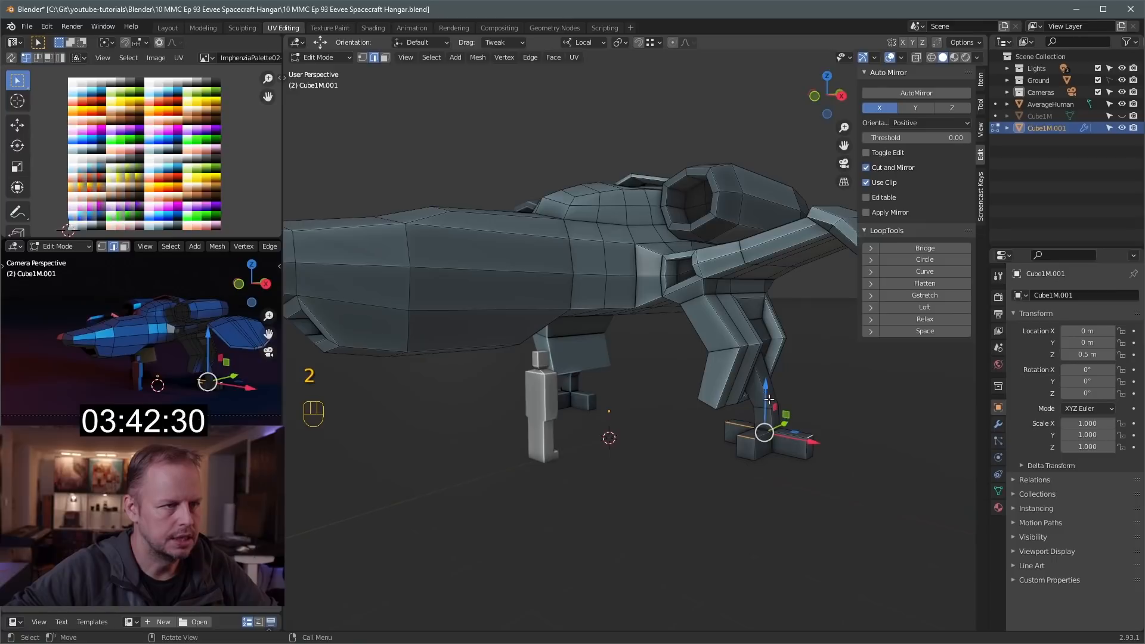
drag(766, 395, 767, 415)
key(ctrl+z)
scroll(815, 421, up, 1)
middle_drag(815, 421, 829, 461)
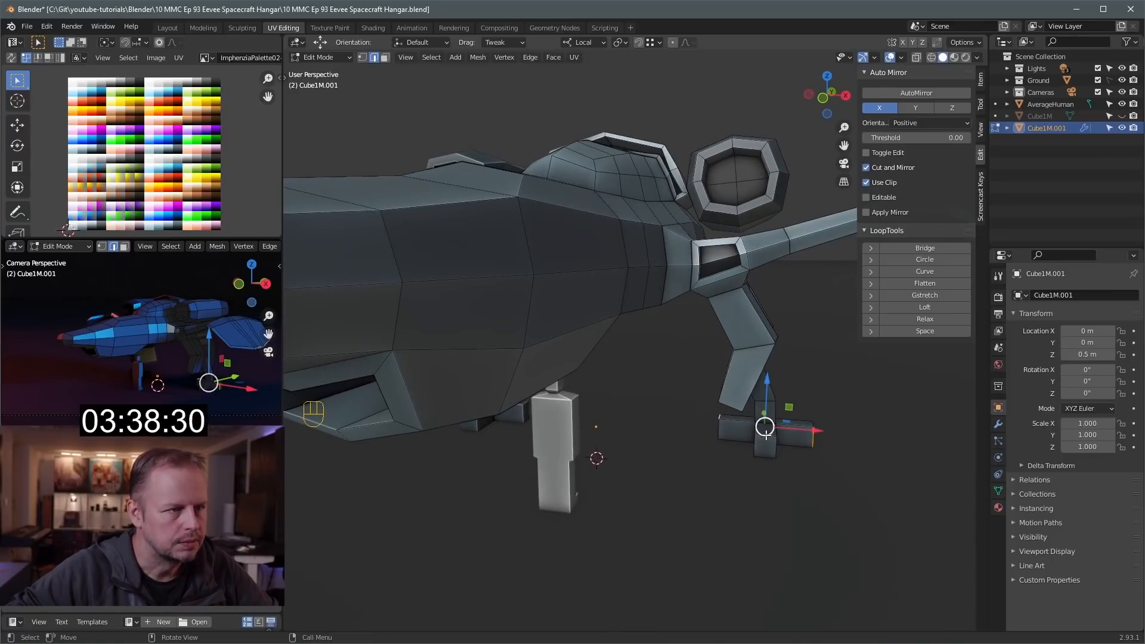
shift+click(813, 425)
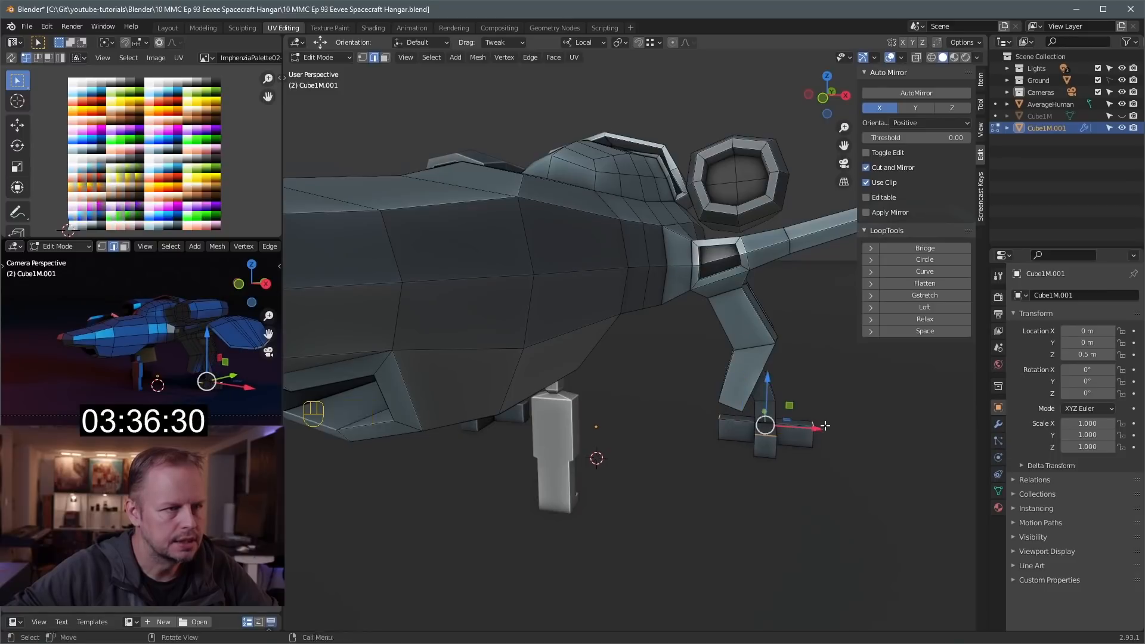
middle_drag(813, 424, 776, 434)
drag(790, 412, 795, 434)
middle_drag(793, 436, 654, 521)
key(3)
drag(705, 522, 718, 529)
Duplicate the foot with its lower shaft faces and move the copy -4.9076 m along Y beneath the nose
scroll(712, 500, down, 5)
middle_drag(712, 501, 758, 421)
key(l)
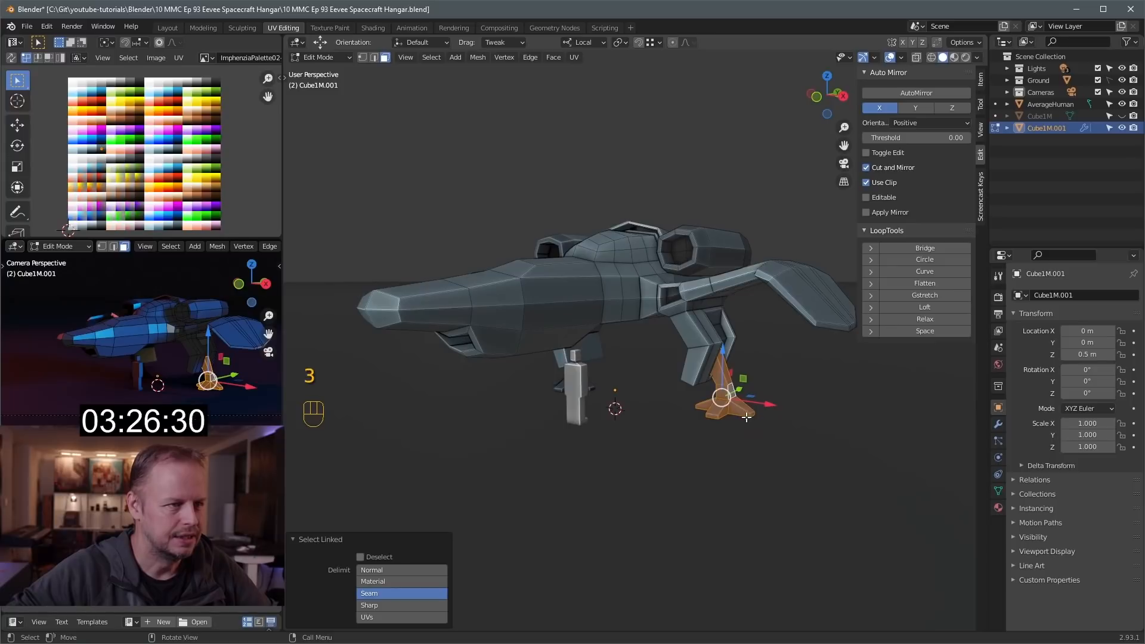
key(a)
key(a)
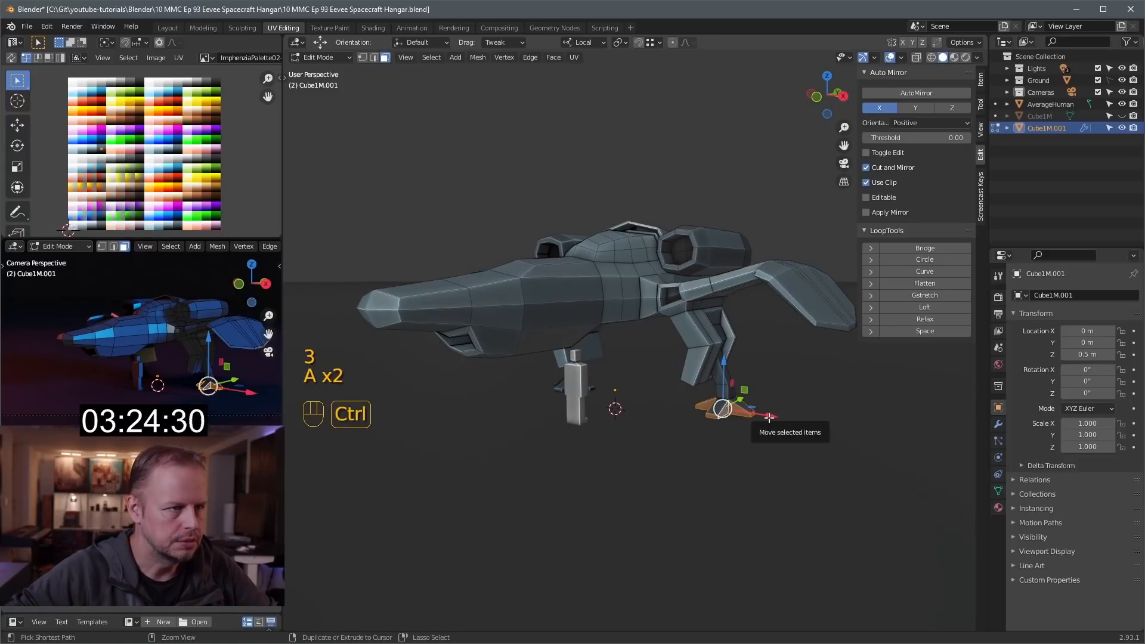
key(ctrl+KP_Add)
key(shift+d)
right_click(679, 393)
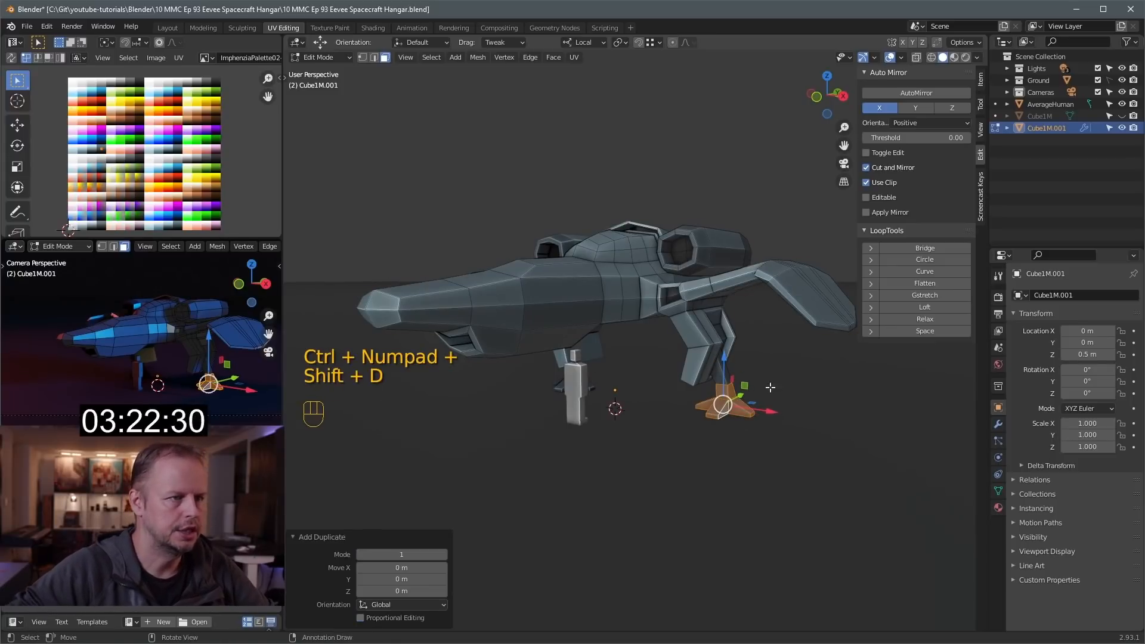
click(998, 423)
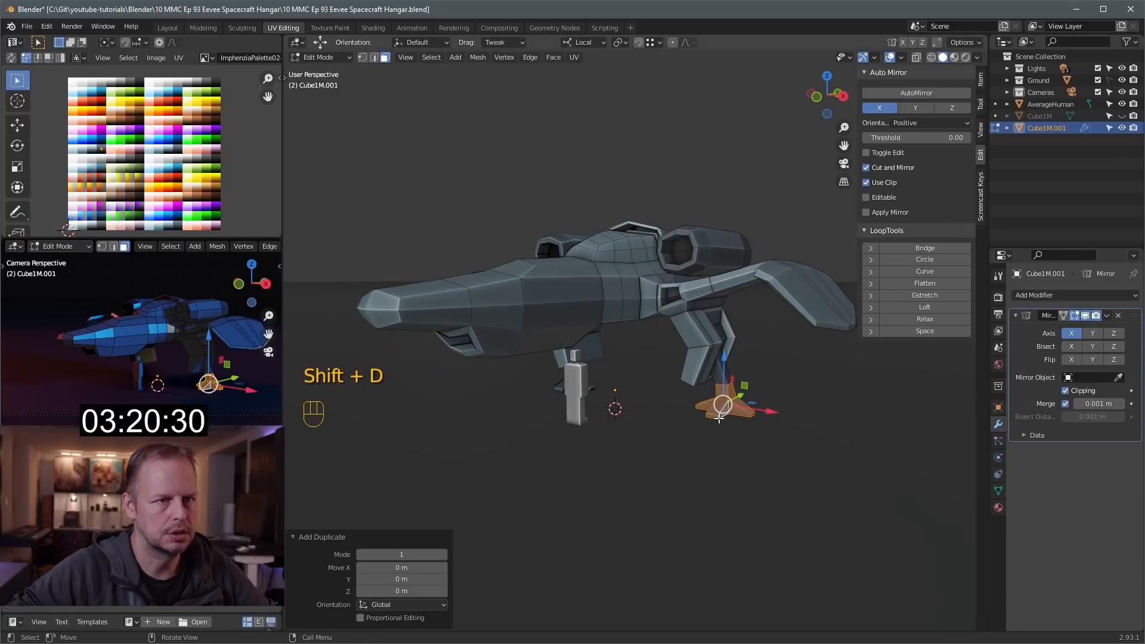
drag(761, 413, 532, 434)
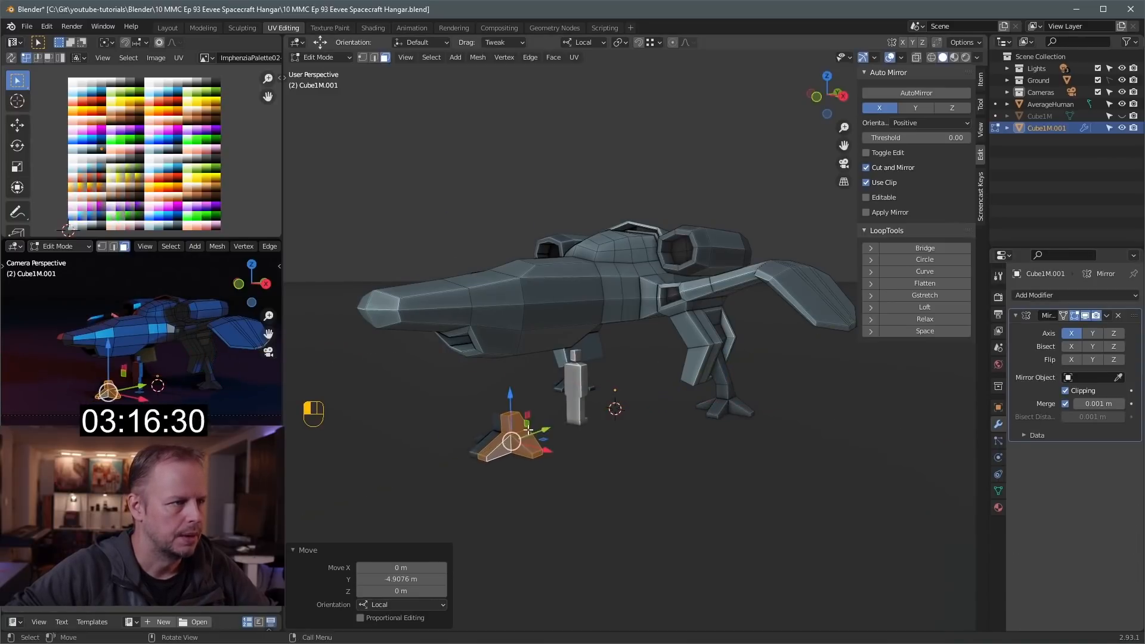
Fill the open top of the front foot's shaft with a face, rotate it and move it about 0.3 m rearward along Y
middle_drag(632, 420, 569, 435)
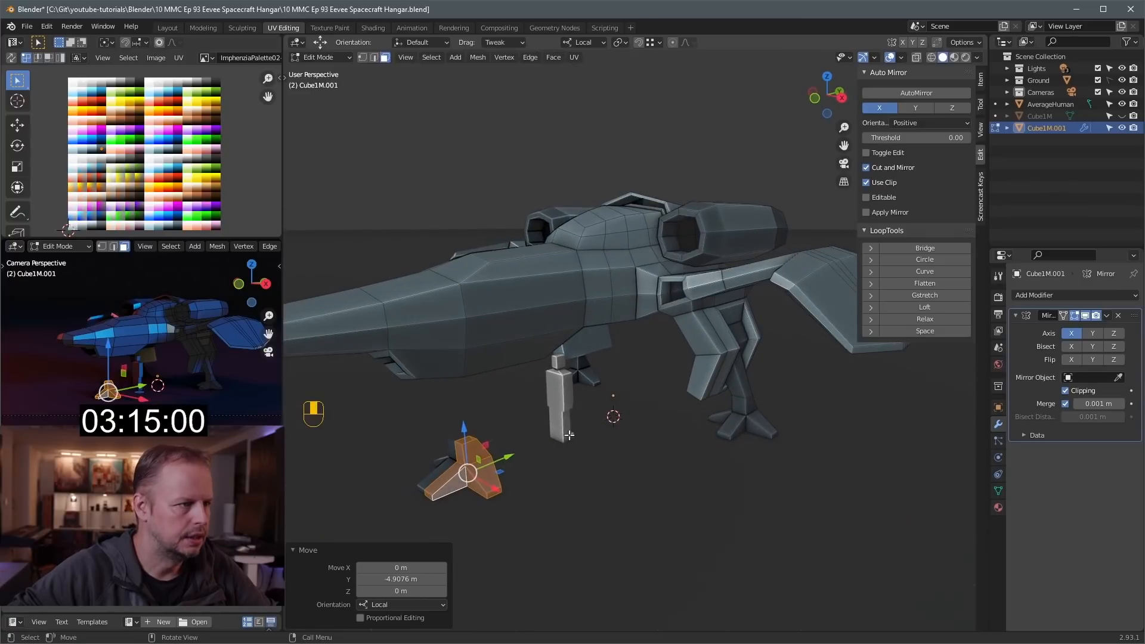
click(466, 440)
key(a)
key(a)
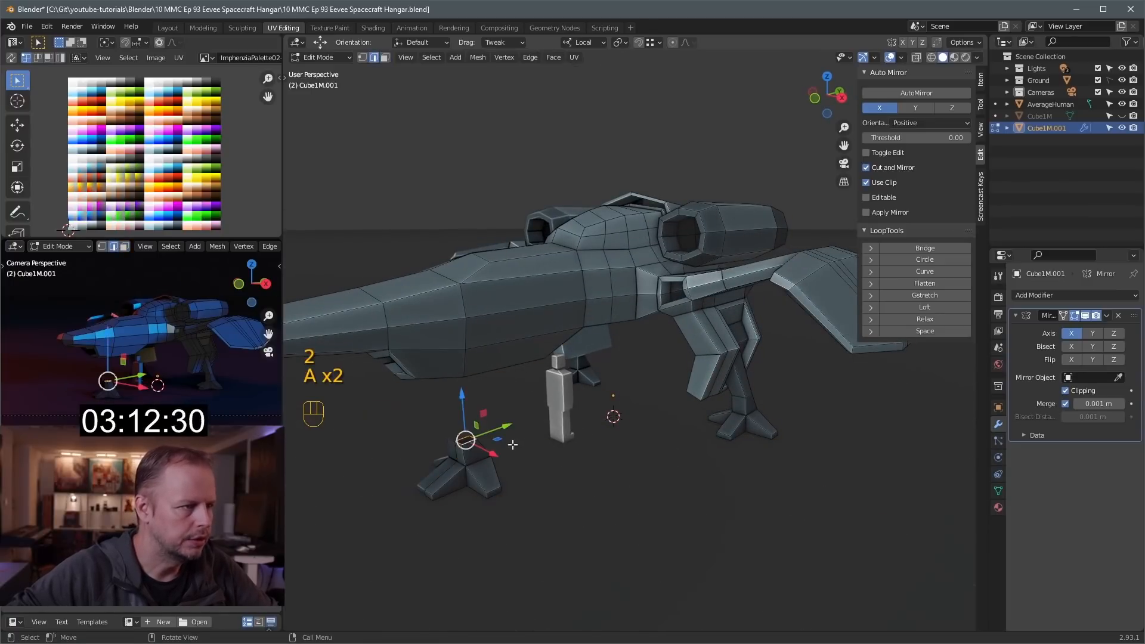
key(KP_3)
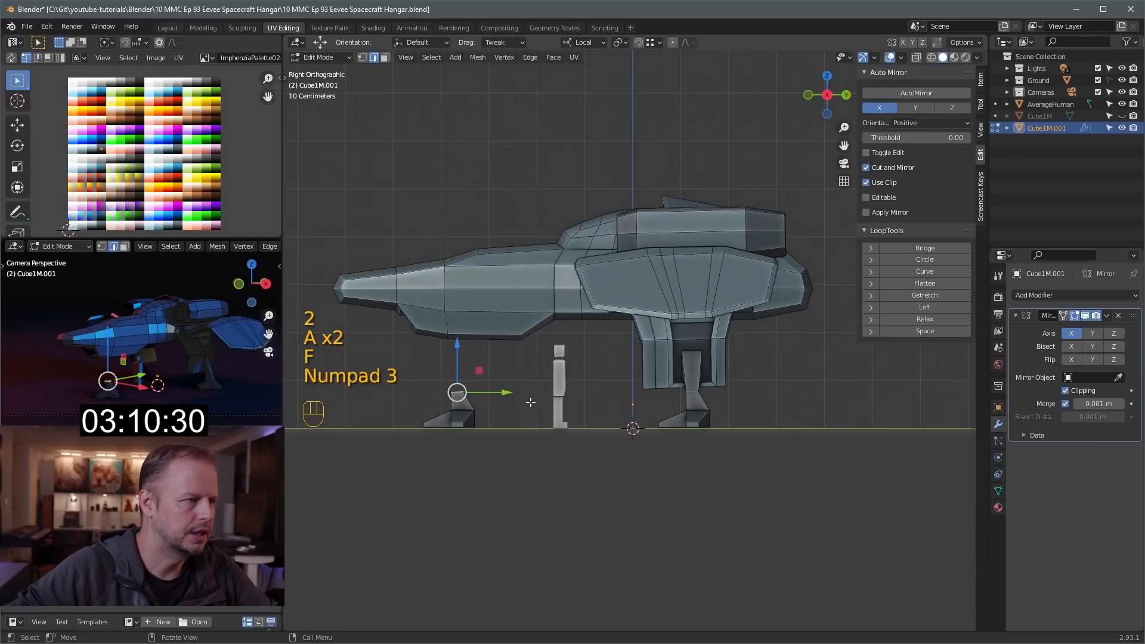
key(r)
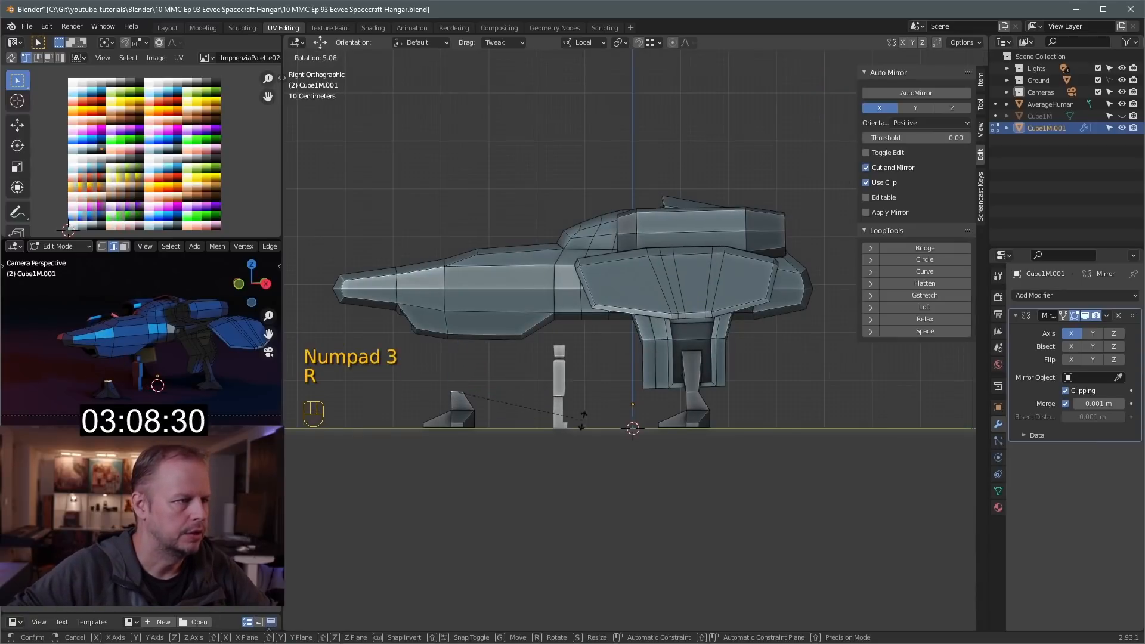
click(582, 449)
key(g)
click(601, 452)
Extrude the tilted top of the front leg about 0.71 m along its normal and nudge the end into place
key(e)
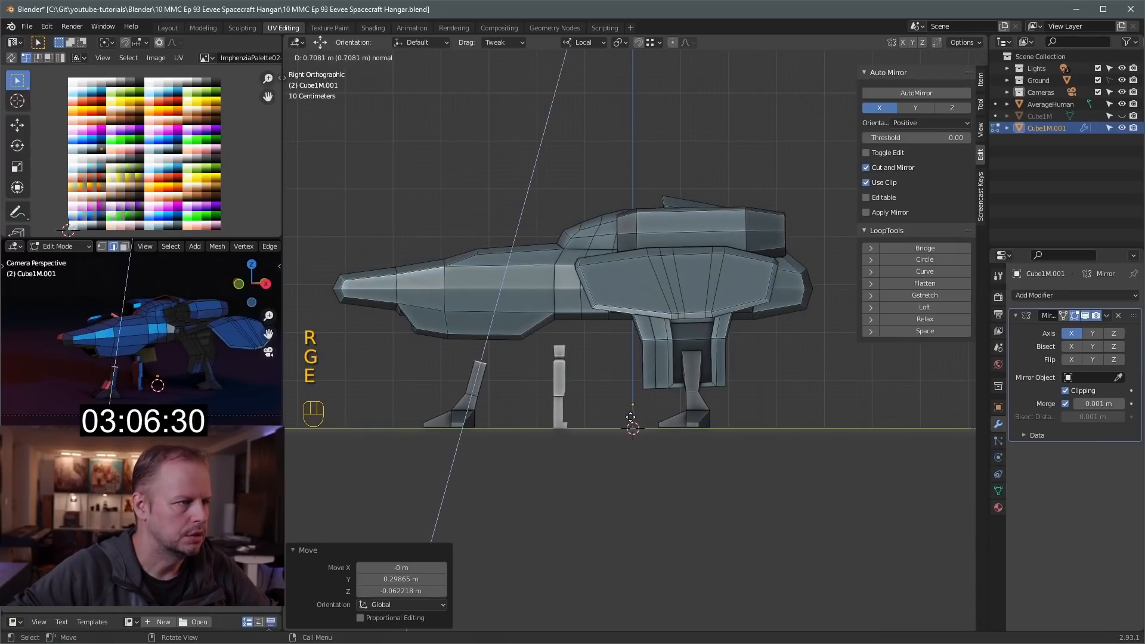
click(630, 417)
key(s)
click(599, 399)
key(r)
right_click(592, 385)
key(ctrl+z)
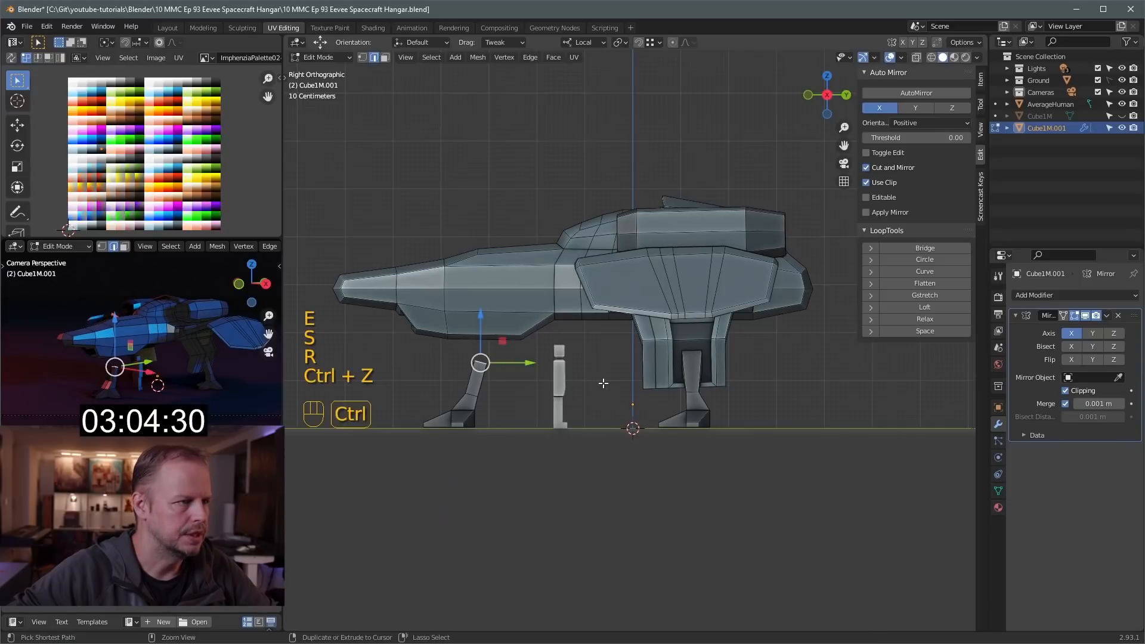
key(g)
click(606, 386)
Extrude an upper front leg segment bending forward into the nose underside, rotating and moving its end to fit
key(e)
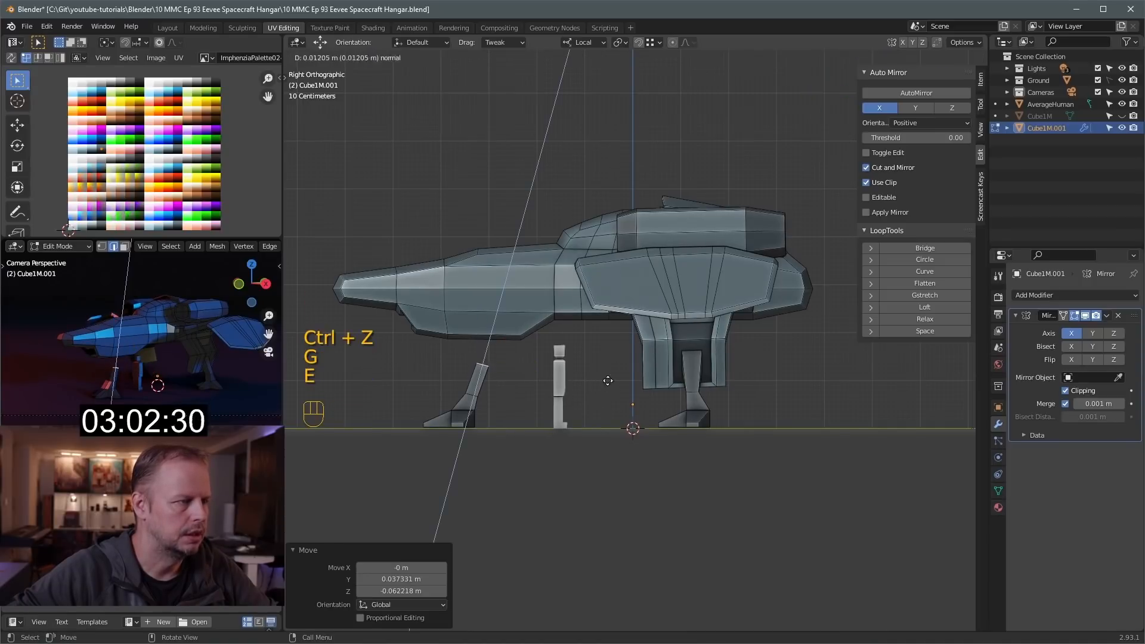
click(616, 375)
key(r)
click(602, 378)
key(g)
click(548, 297)
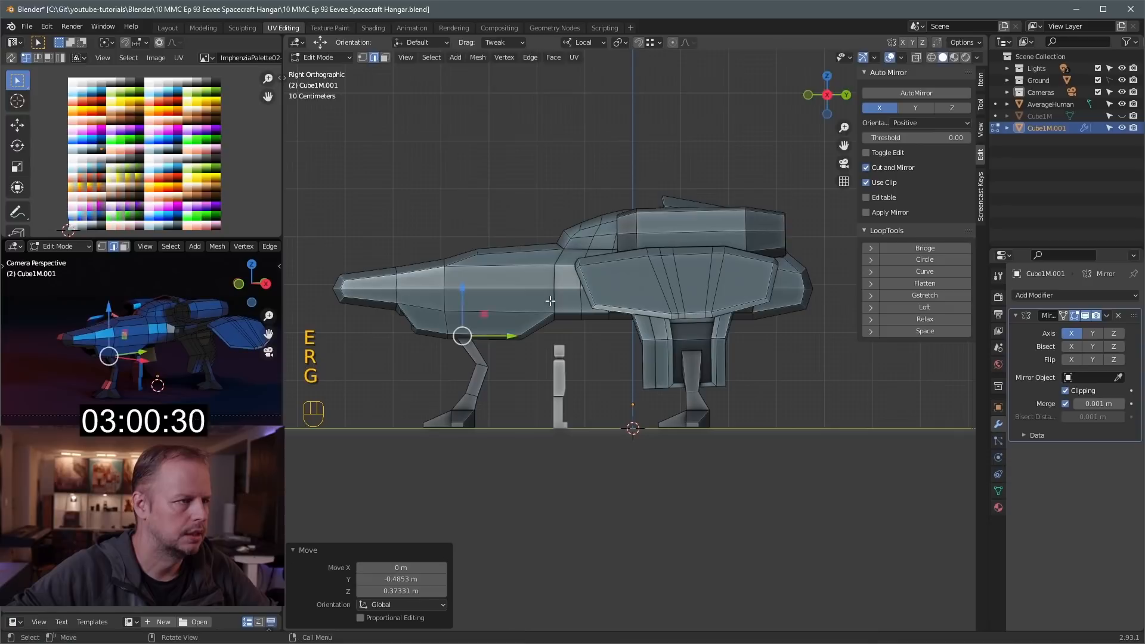
key(r)
click(559, 298)
key(g)
click(557, 288)
Thicken the front leg by moving its front edges about -0.11 m along Y
middle_drag(556, 288, 607, 326)
scroll(607, 327, up, 3)
click(482, 313)
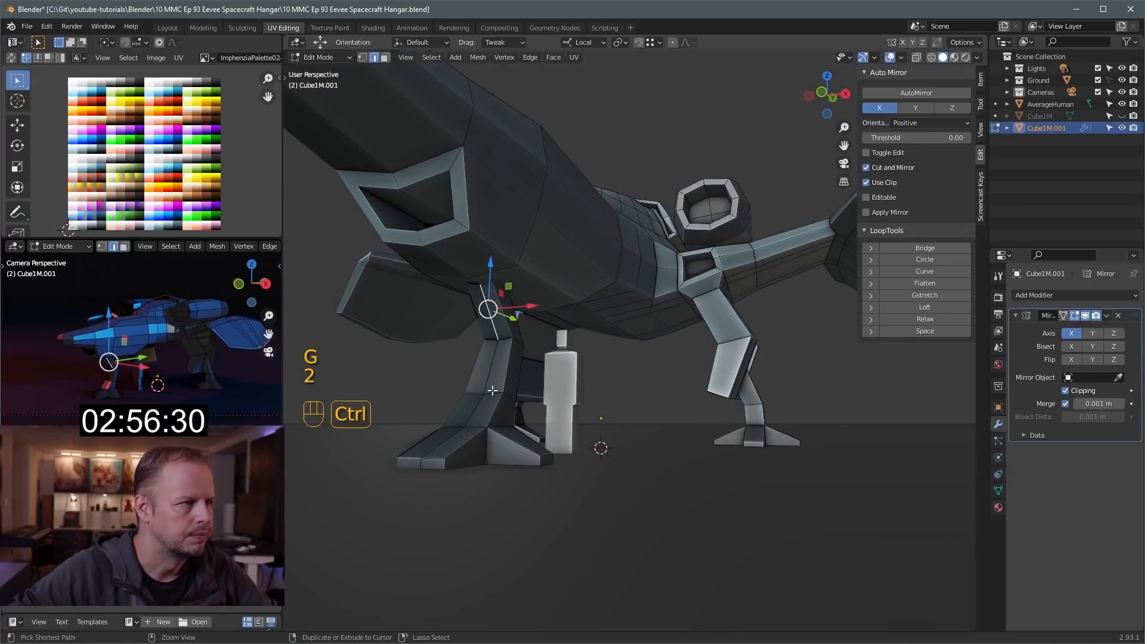
ctrl+click(479, 402)
middle_drag(480, 401, 434, 390)
drag(465, 391, 456, 393)
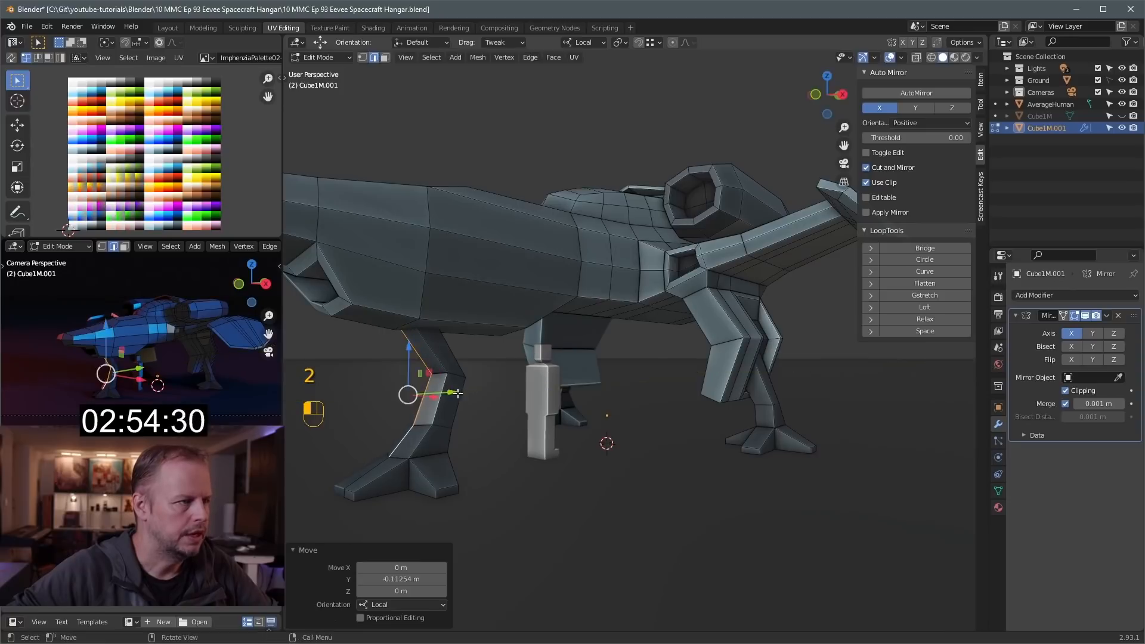
Add a loop cut around the forward fuselage just behind the front leg, with an edge slide of about 0.05
middle_drag(456, 393, 479, 290)
click(492, 270)
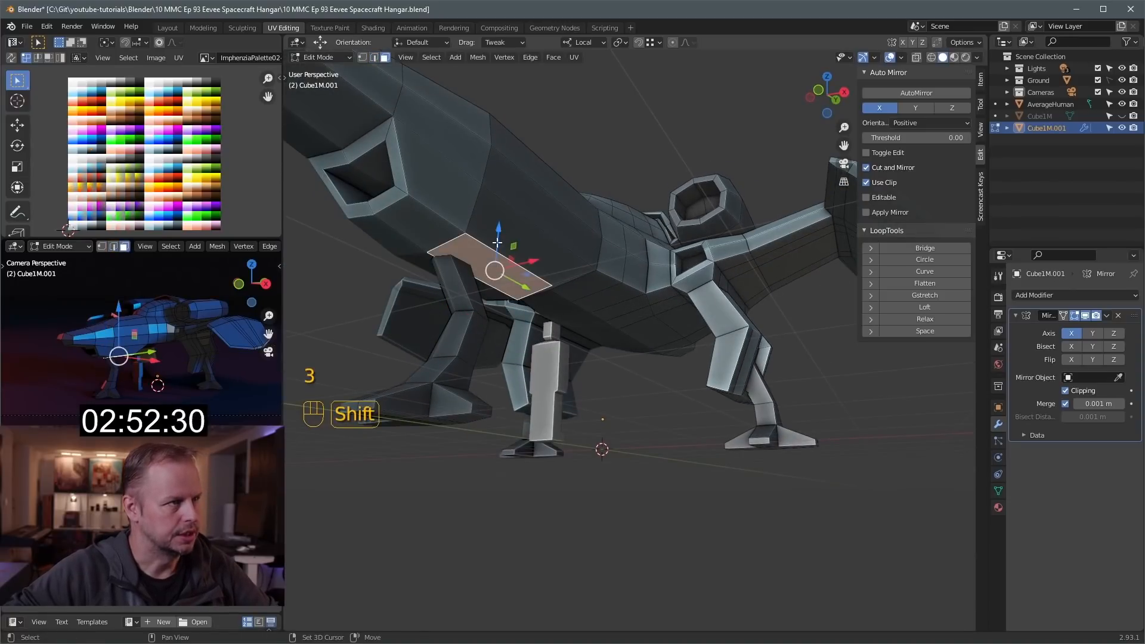
shift+click(502, 238)
middle_drag(505, 239, 692, 337)
click(618, 295)
middle_drag(692, 337, 583, 340)
drag(521, 319, 502, 320)
key(3)
click(526, 325)
middle_drag(527, 325, 563, 262)
key(ctrl+r)
click(588, 282)
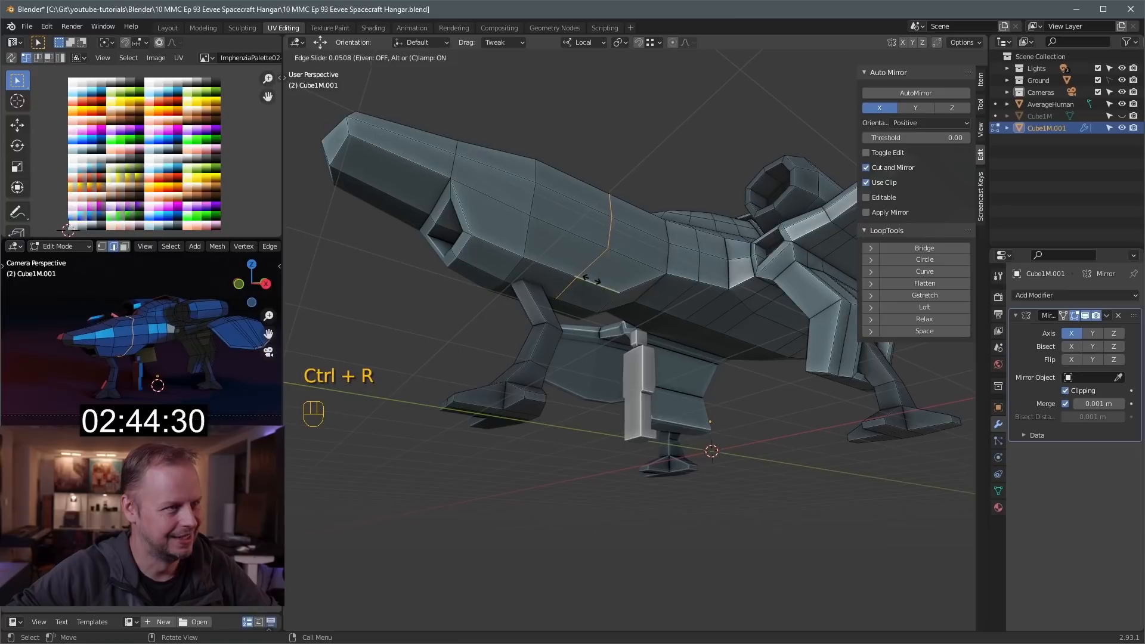
click(587, 282)
key(3)
click(561, 285)
drag(581, 292, 616, 303)
key(ctrl+z)
key(2)
click(578, 274)
click(563, 284)
Inset the side and underside fuselage faces above the front leg together with a thickness of about 0.16 m
key(3)
click(571, 266)
shift+click(566, 292)
middle_drag(566, 291, 620, 304)
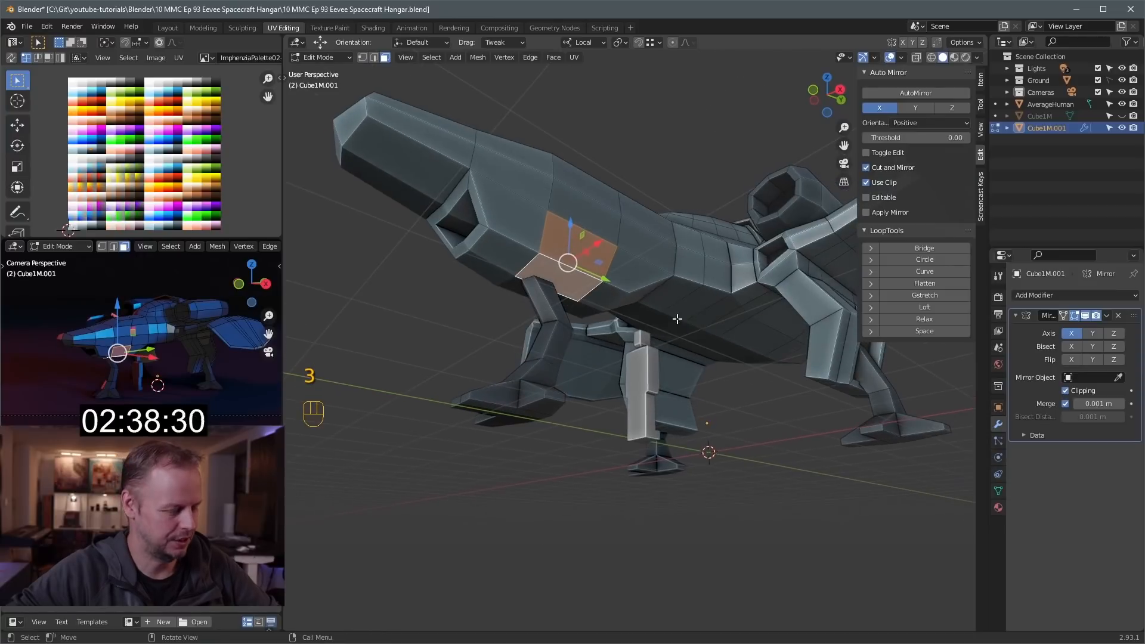
key(i)
click(669, 321)
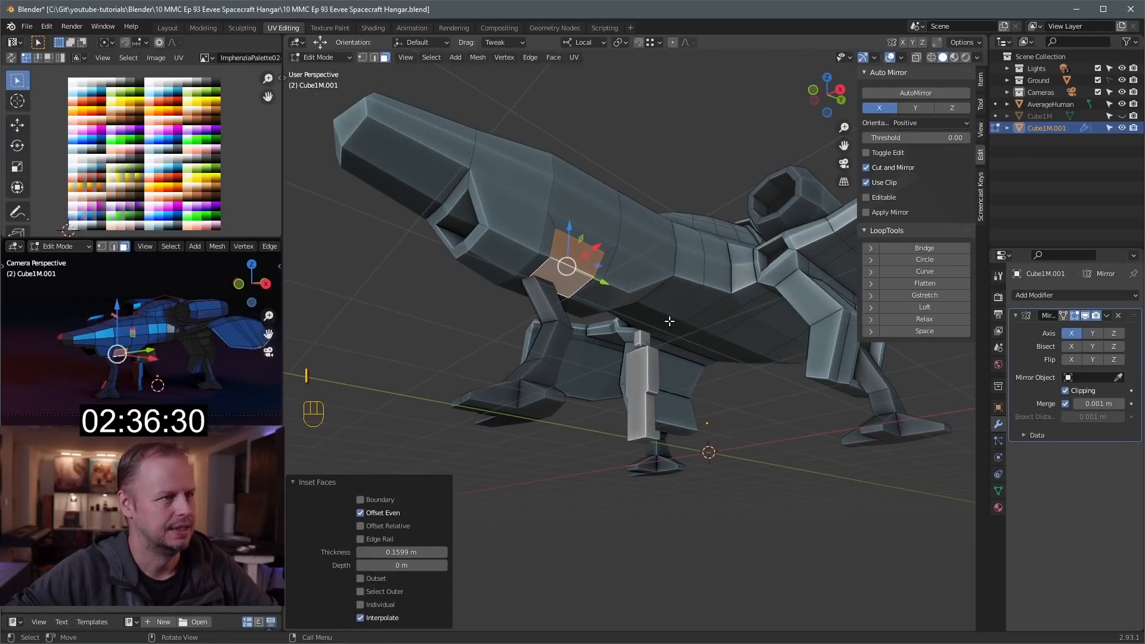
Extrude the inset faces about 0.25 m inward as a gear bay and move their UVs to a dark palette swatch
key(e)
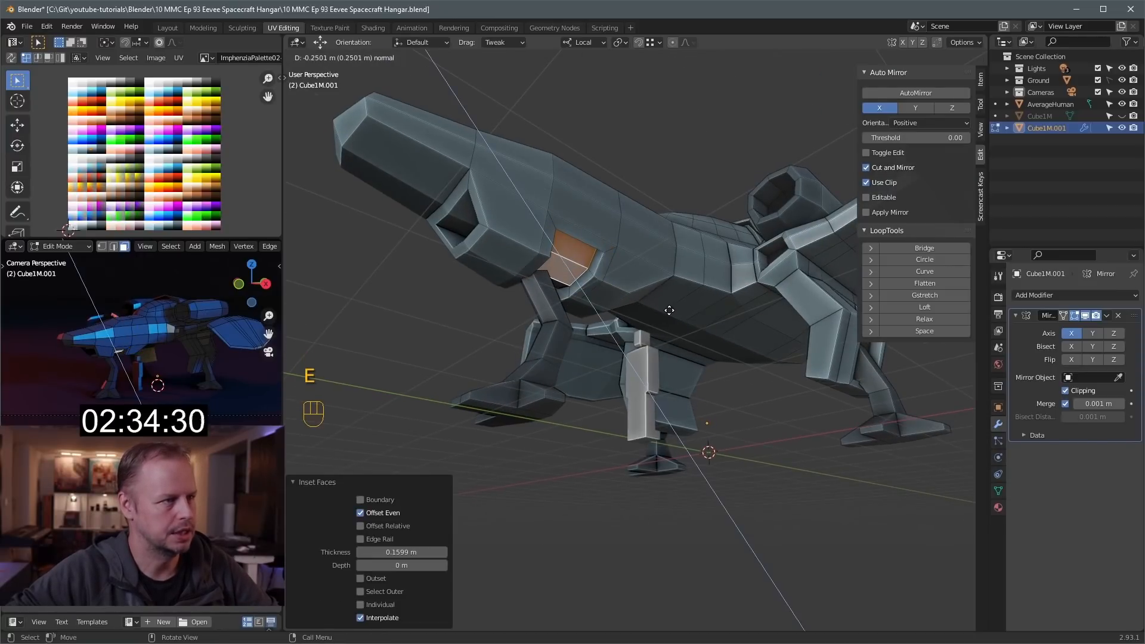
click(669, 310)
key(a)
key(g)
click(129, 149)
Shift the geometry at the lower front edge of the gear bay opening toward the nose along Y
middle_drag(629, 331, 575, 347)
key(3)
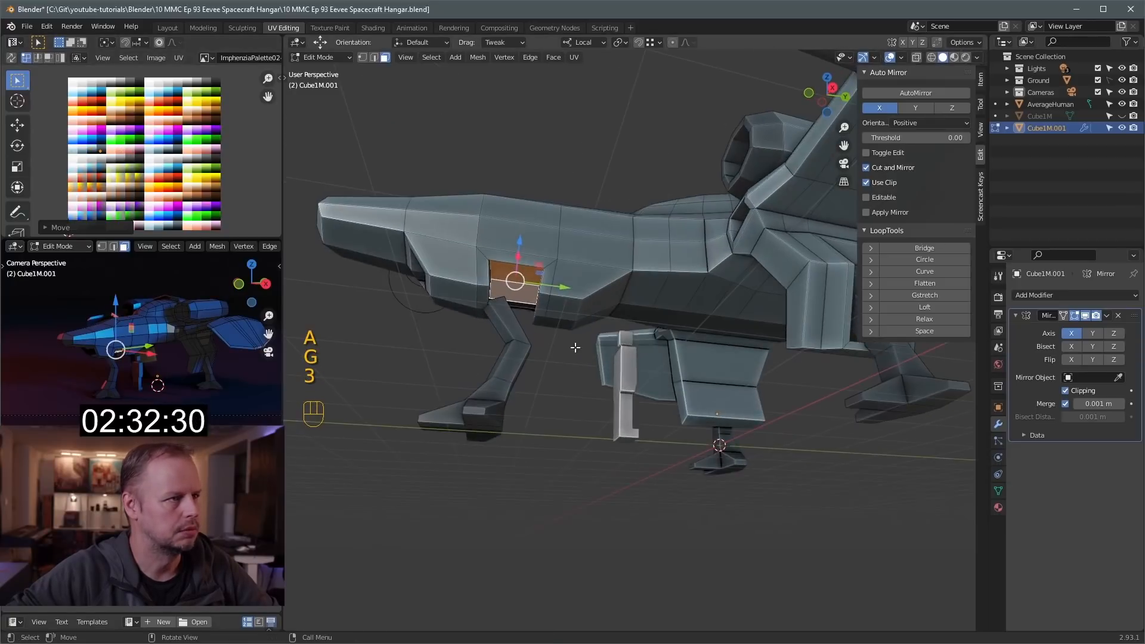
key(a)
key(a)
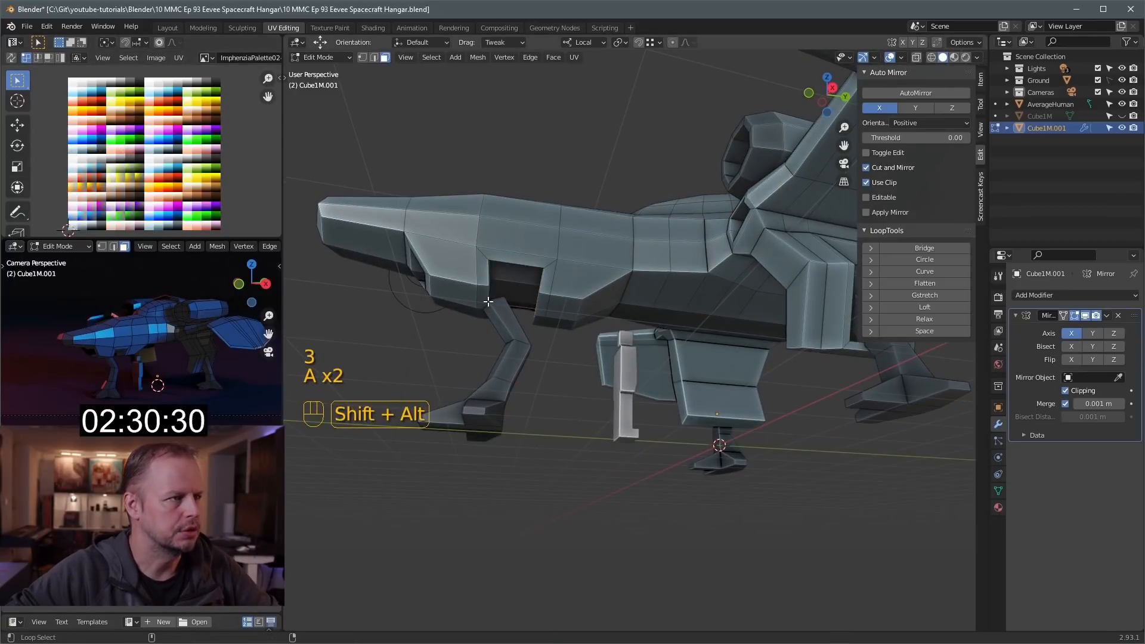
alt+shift+click(486, 303)
click(489, 295)
middle_drag(496, 297, 480, 310)
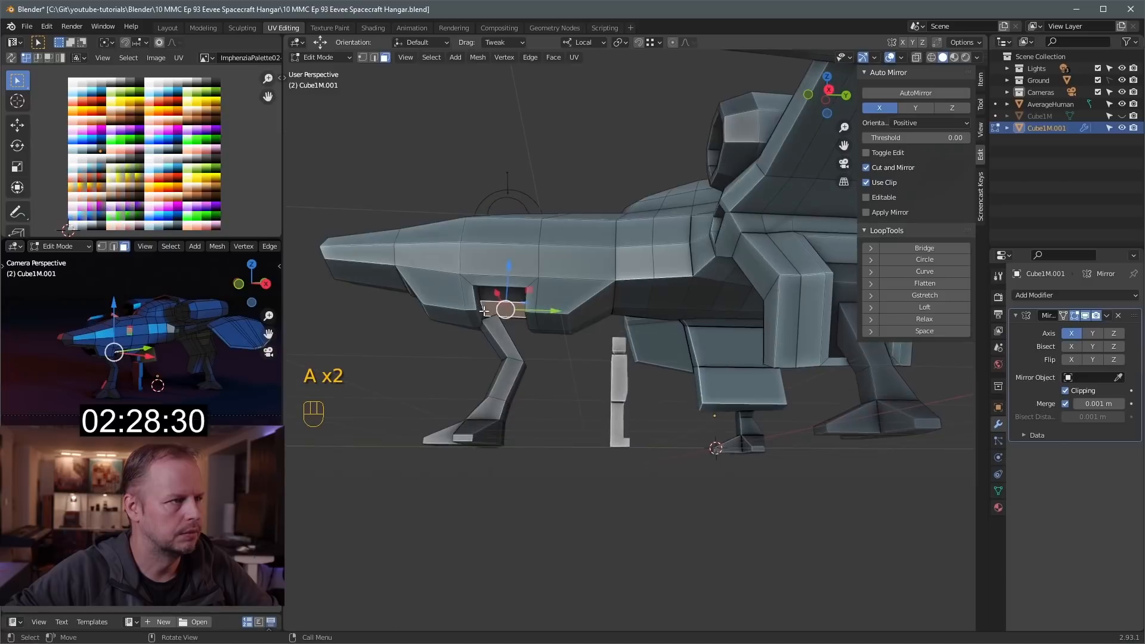
click(483, 312)
drag(522, 323, 502, 318)
Raise the top of the front leg about 0.18 m along Z into the gear bay
middle_drag(503, 321, 584, 349)
click(495, 333)
click(517, 346)
key(g)
click(582, 329)
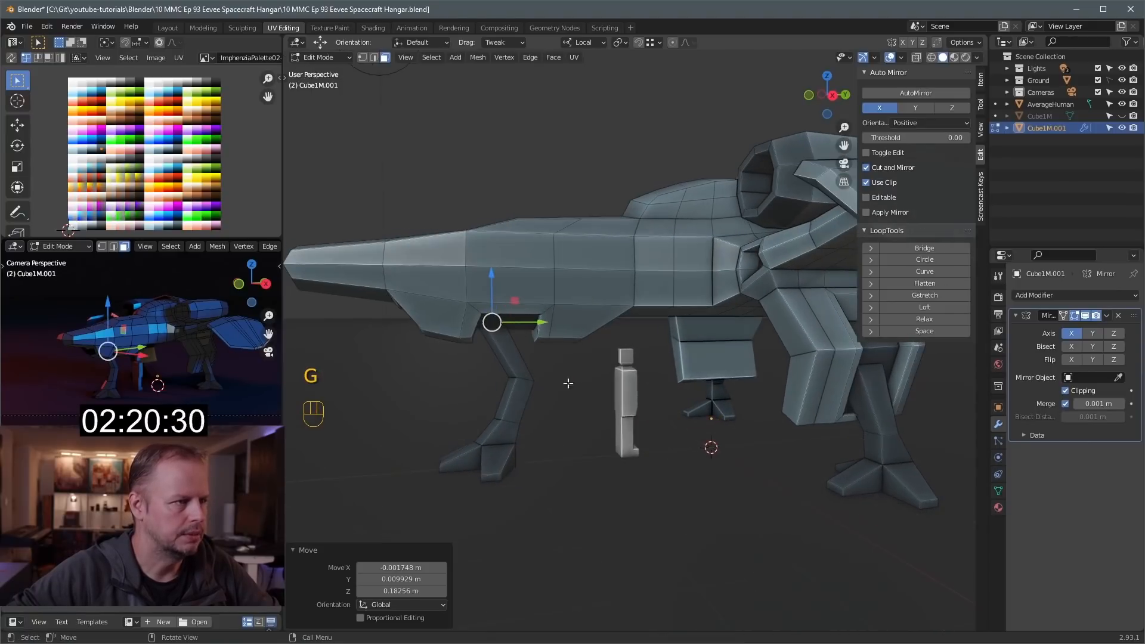
Recolour all canopy faces near-black by moving their UVs to a dark swatch on the palette
key(Tab)
middle_drag(656, 358, 696, 286)
key(Tab)
ctrl+click(651, 307)
shift+click(689, 269)
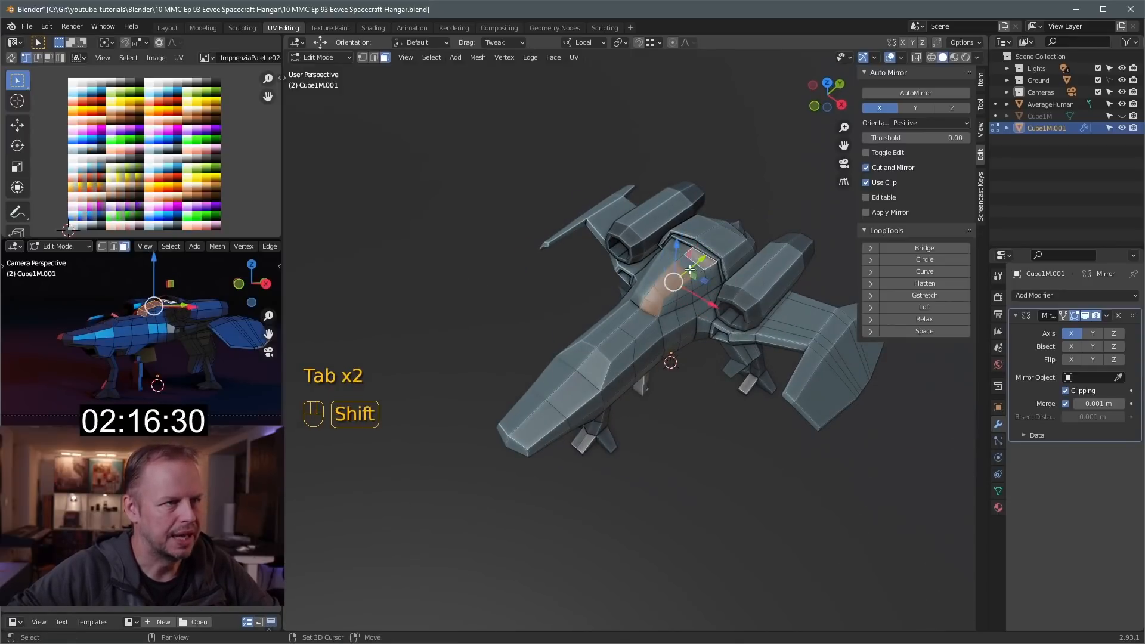
shift+click(710, 273)
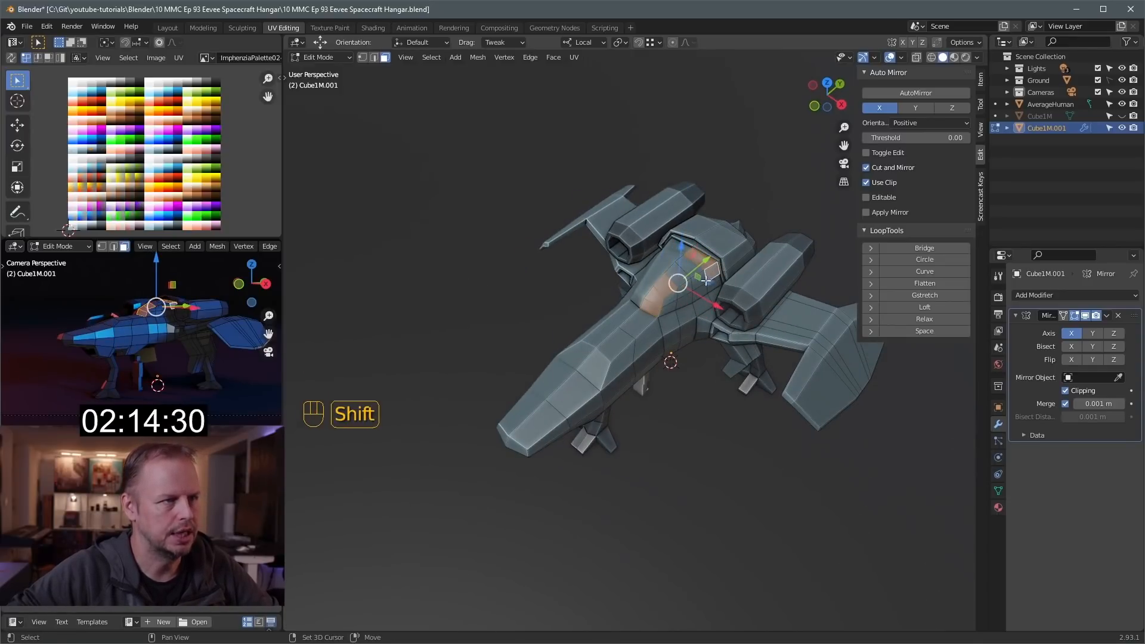
shift+click(691, 283)
key(c)
click(683, 275)
drag(682, 278, 687, 284)
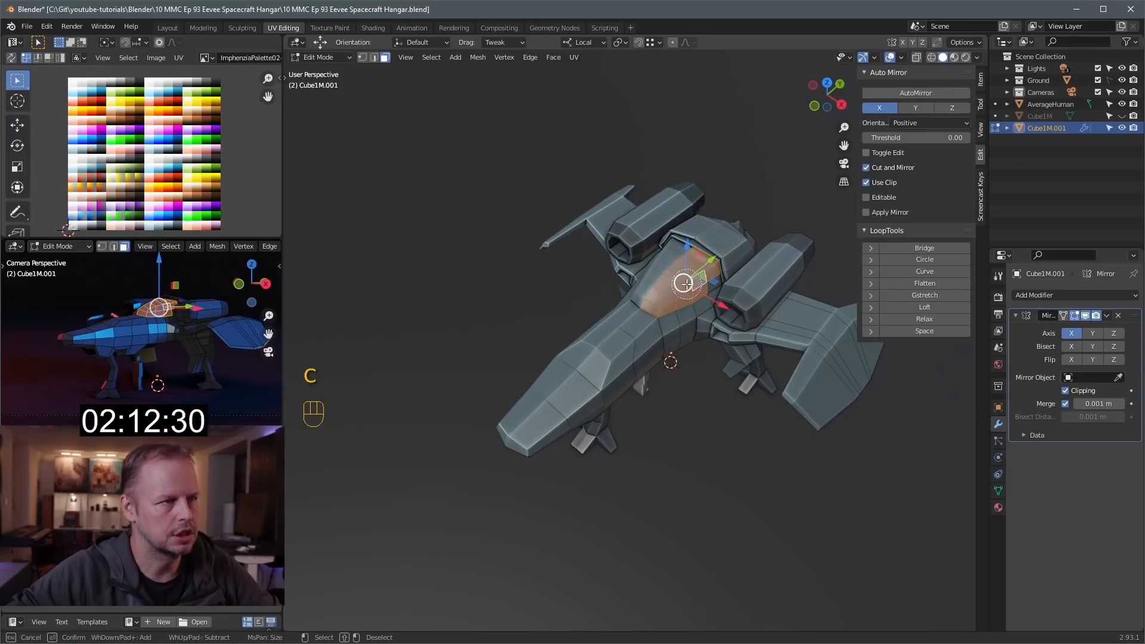
right_click(691, 283)
key(a)
key(g)
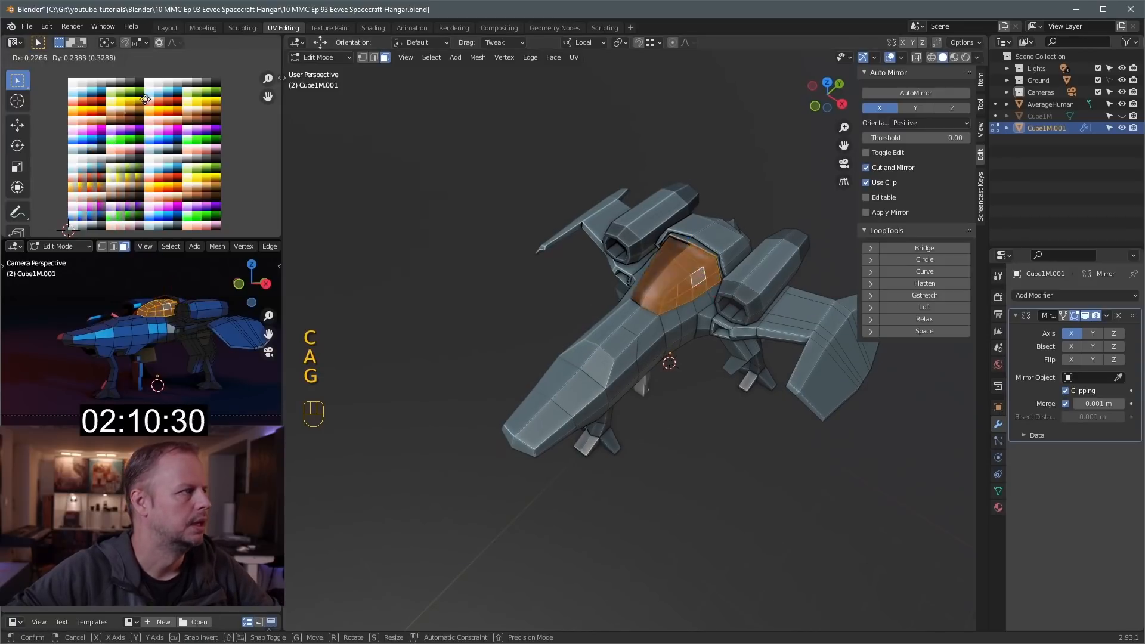
click(162, 70)
click(660, 392)
Duplicate a top face of the engine pod in place and scale the copy to 0.595
middle_drag(726, 358, 600, 352)
key(3)
key(3)
click(634, 339)
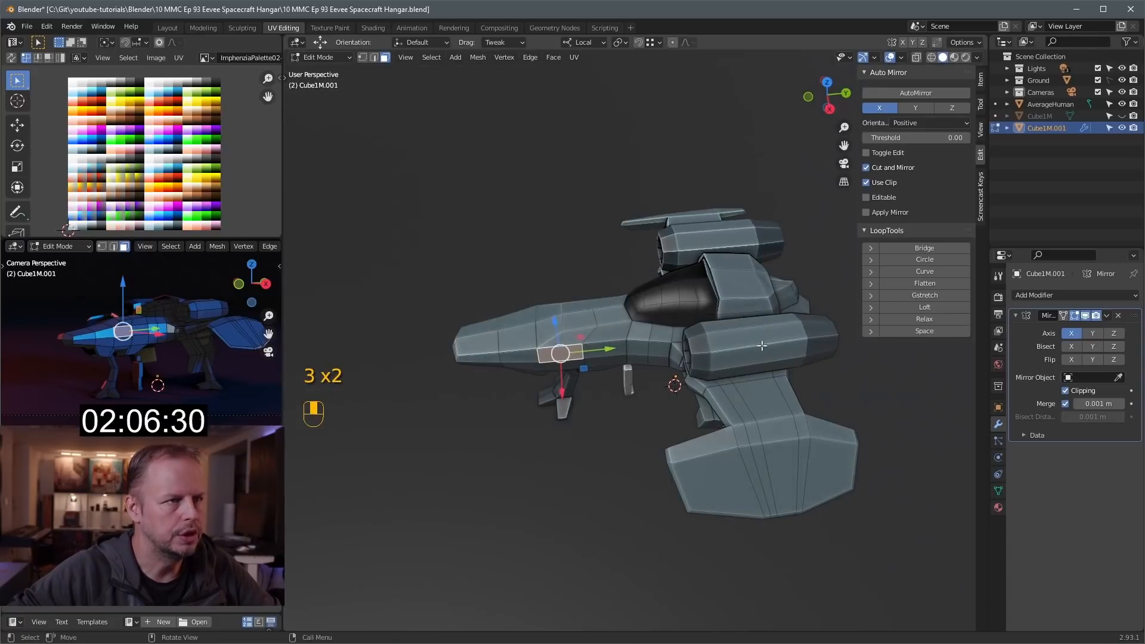
click(757, 341)
middle_drag(757, 342, 748, 294)
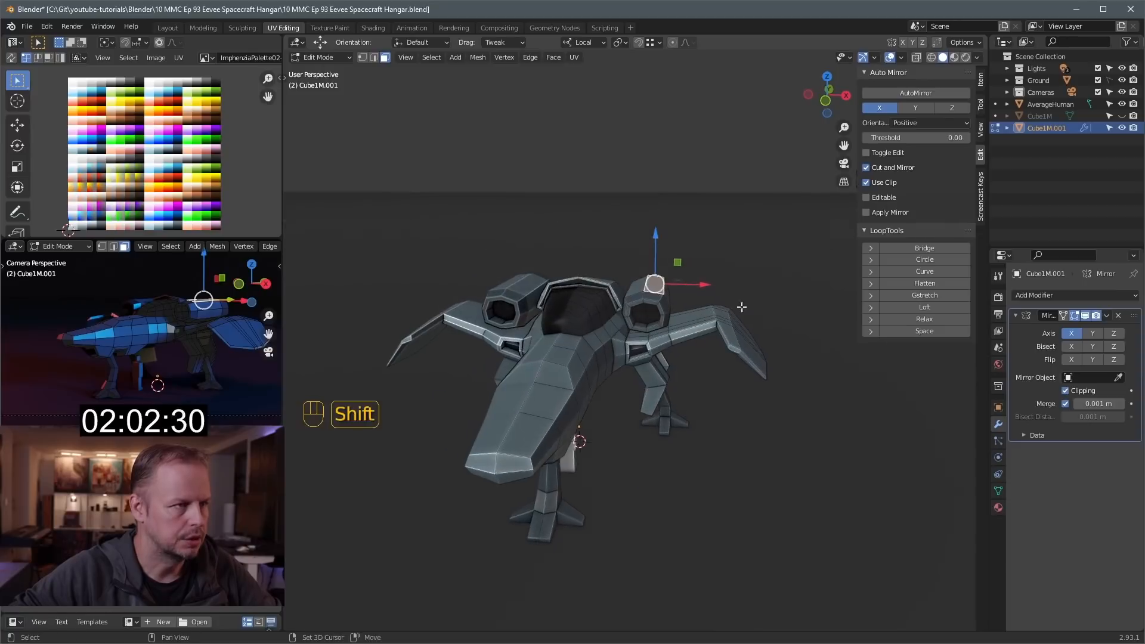
key(shift+d)
right_click(748, 294)
key(s)
click(711, 293)
Extrude the duplicated face upward into a fin, scale its tip to 0.499 and move the tip outward and rearward
key(e)
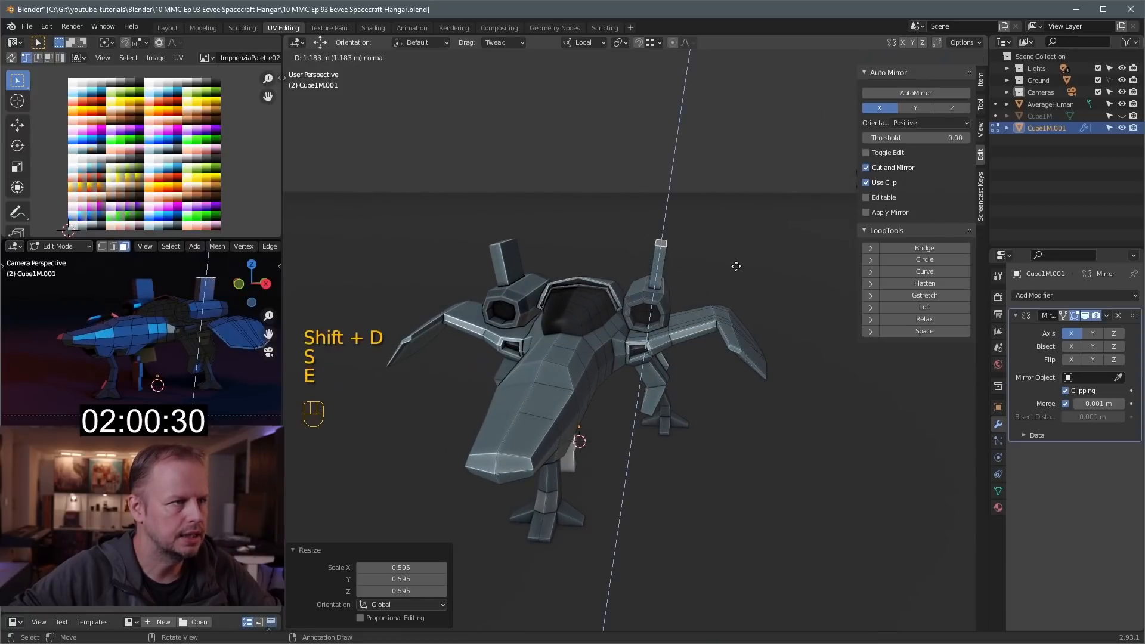
click(750, 251)
key(s)
click(737, 251)
key(g)
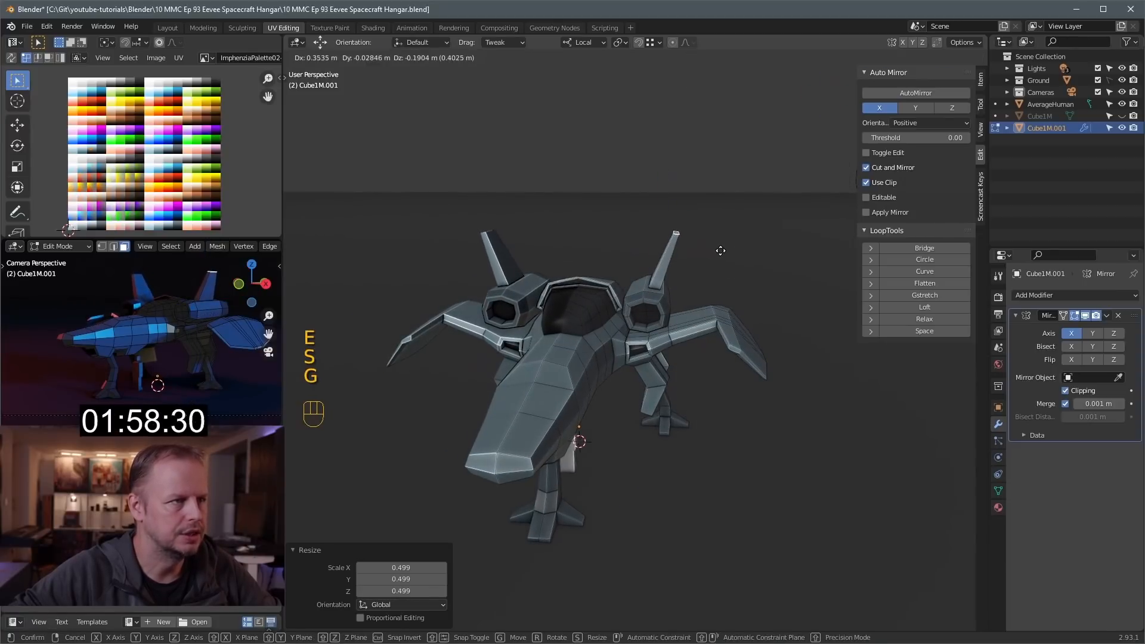
click(715, 254)
middle_drag(715, 255, 771, 357)
key(g)
click(723, 250)
Duplicate a face on top of the wing in place and scale the copy by 1.959 along Y
click(724, 358)
key(shift+d)
right_click(757, 336)
key(s)
click(726, 366)
key(ctrl+z)
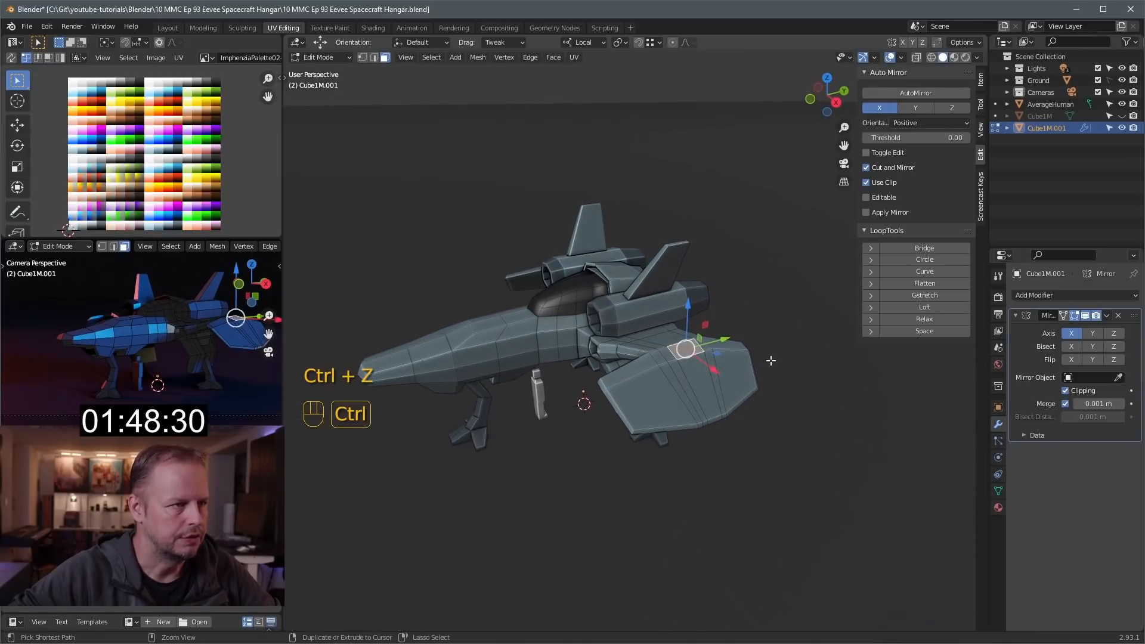
key(s)
key(y)
click(850, 352)
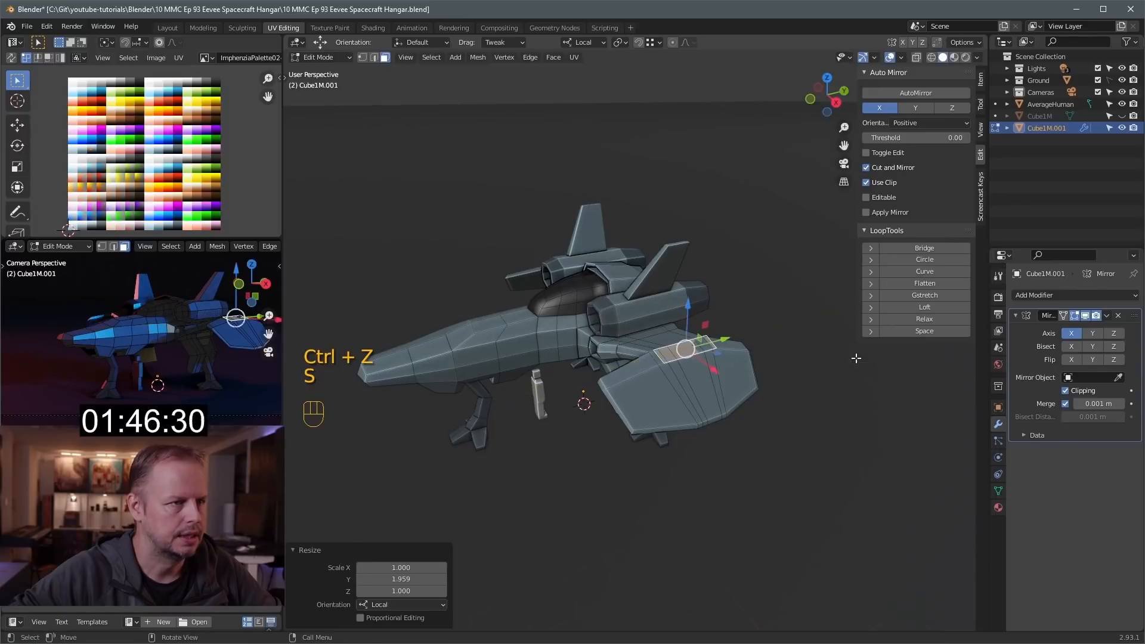
Set the pivot to Median Point and the orientation to Normal, and narrow the duplicated wing face along its X axis
key(s)
key(x)
key(Escape)
middle_drag(781, 359, 799, 371)
key(period)
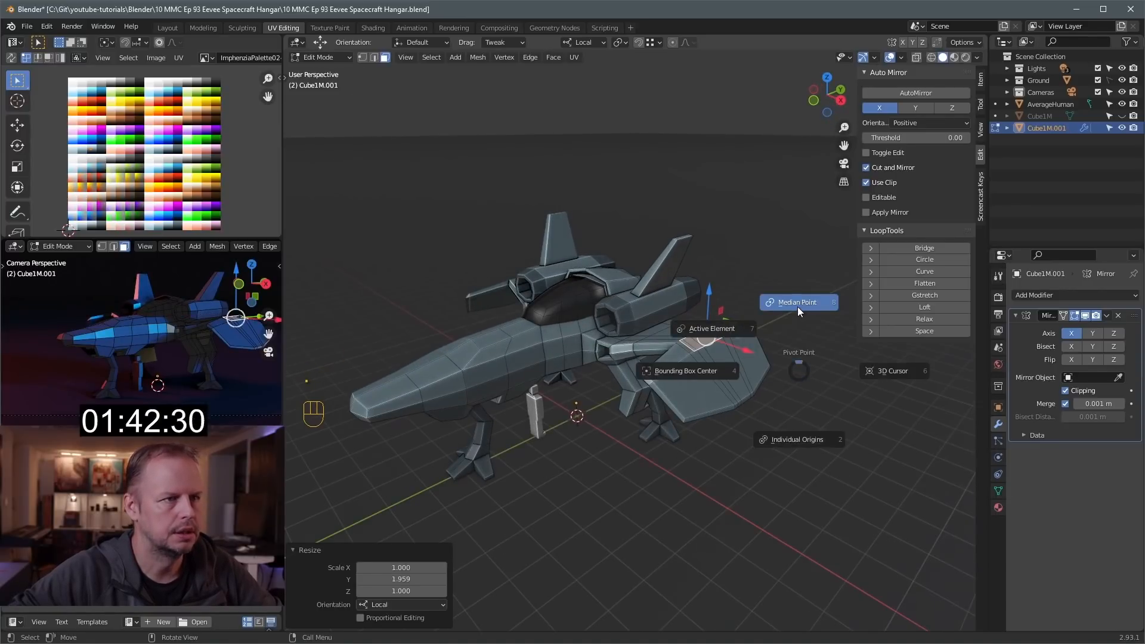
click(796, 306)
key(comma)
click(806, 377)
key(s)
key(x)
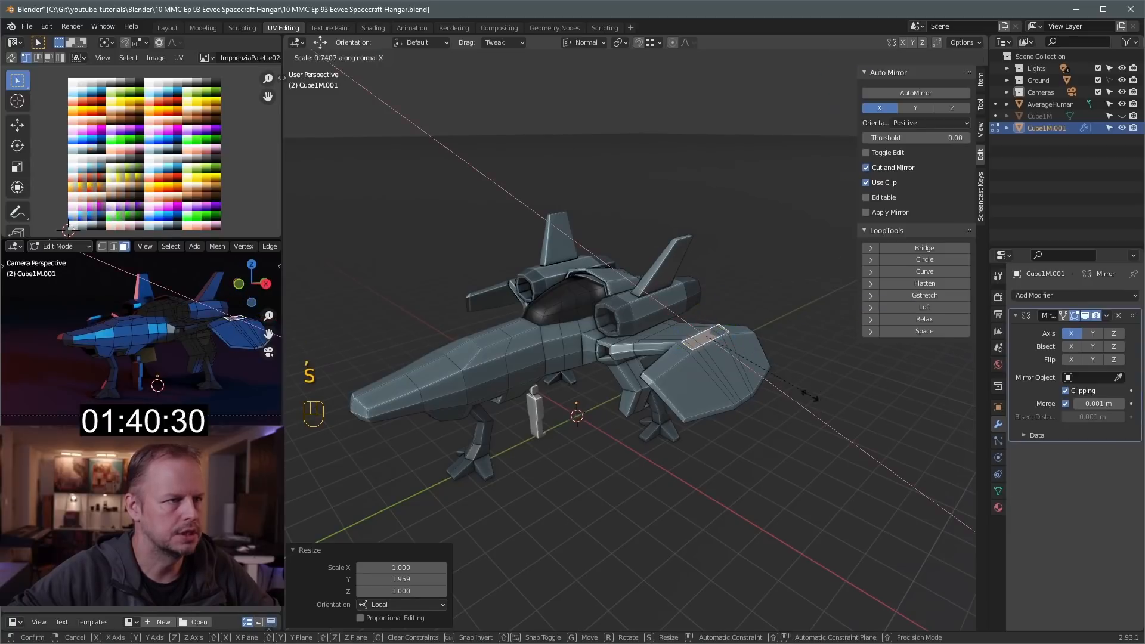
click(764, 362)
Extrude the wing face about 1.21 m into a fin, scale its tip to 0.411 and slide the tip rearward
key(e)
right_click(802, 330)
key(s)
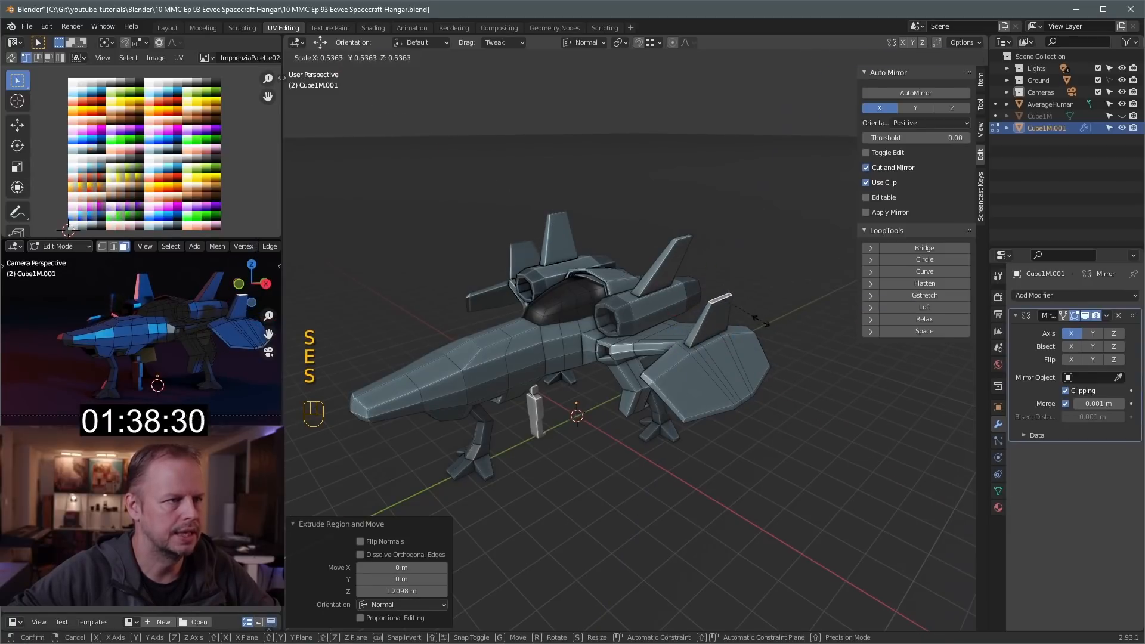
click(751, 318)
key(e)
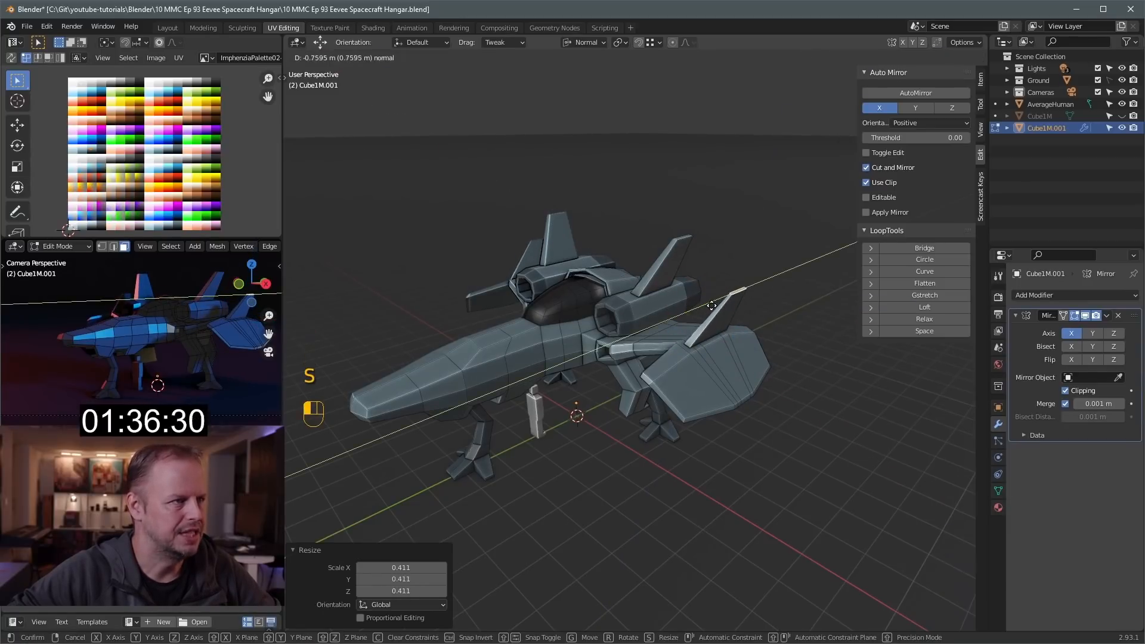
drag(711, 306, 707, 308)
Extrude two lower side faces of the front fuselage about 0.86 m outward to start a small front wing
key(3)
middle_drag(486, 411, 508, 379)
click(498, 394)
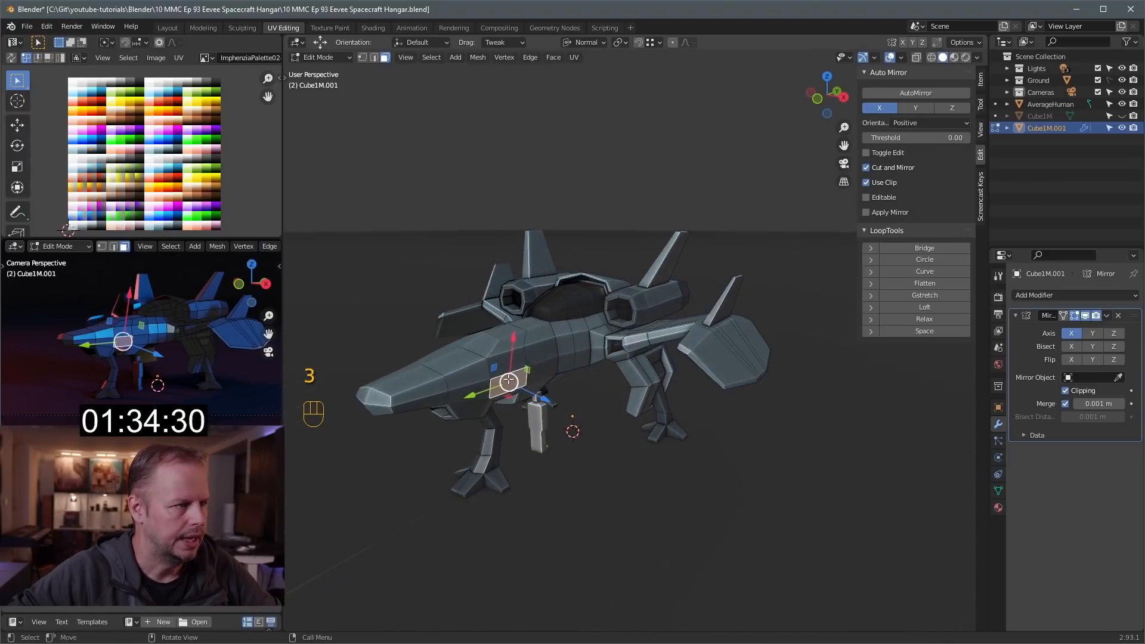
shift+click(472, 392)
middle_drag(587, 420, 602, 416)
key(e)
click(664, 416)
Scale the front wing's extruded end to 0.662 and narrow it to 0.503 along its normal X axis
key(s)
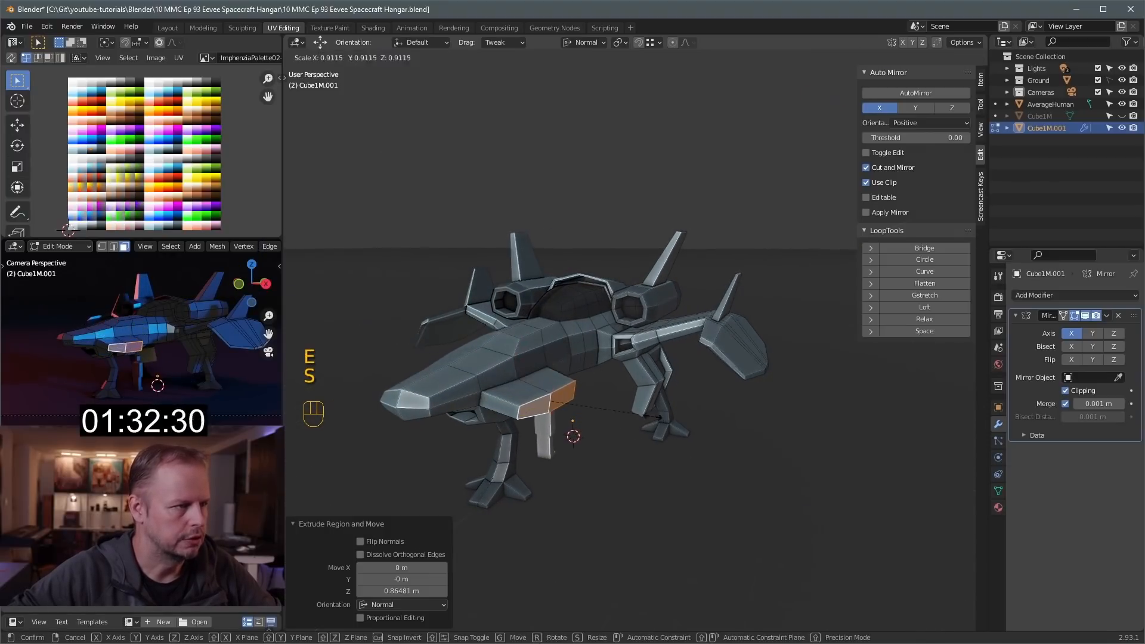
right_click(736, 406)
key(s)
click(684, 400)
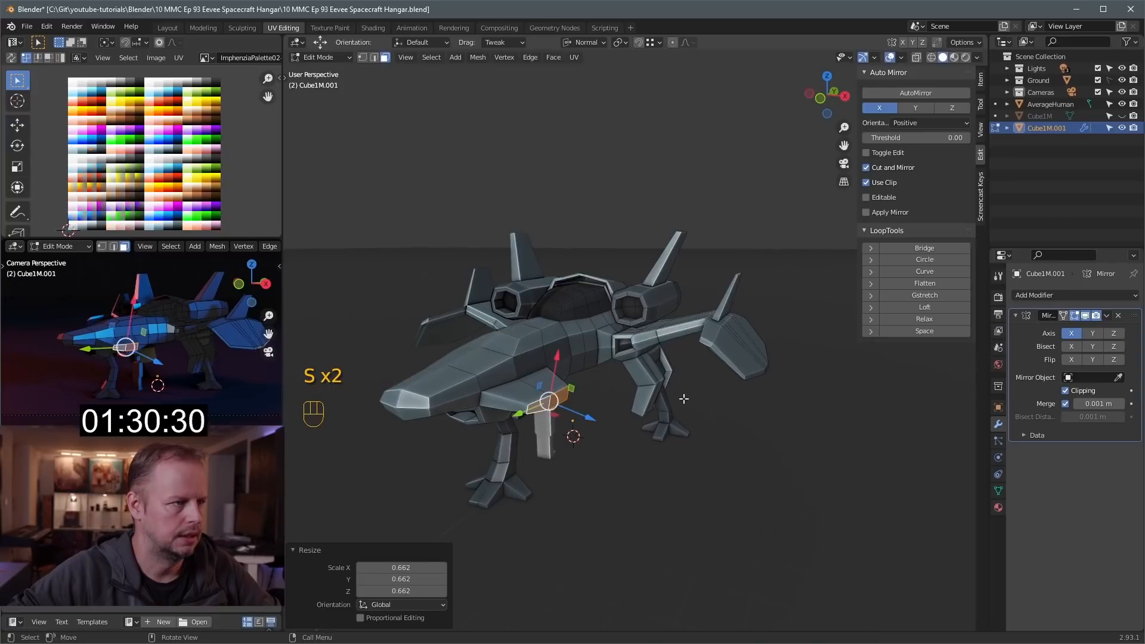
key(s)
key(x)
key(x)
click(633, 409)
Extrude the front wing further outward, scale its tip to 0.544 and nudge the tip slightly
key(e)
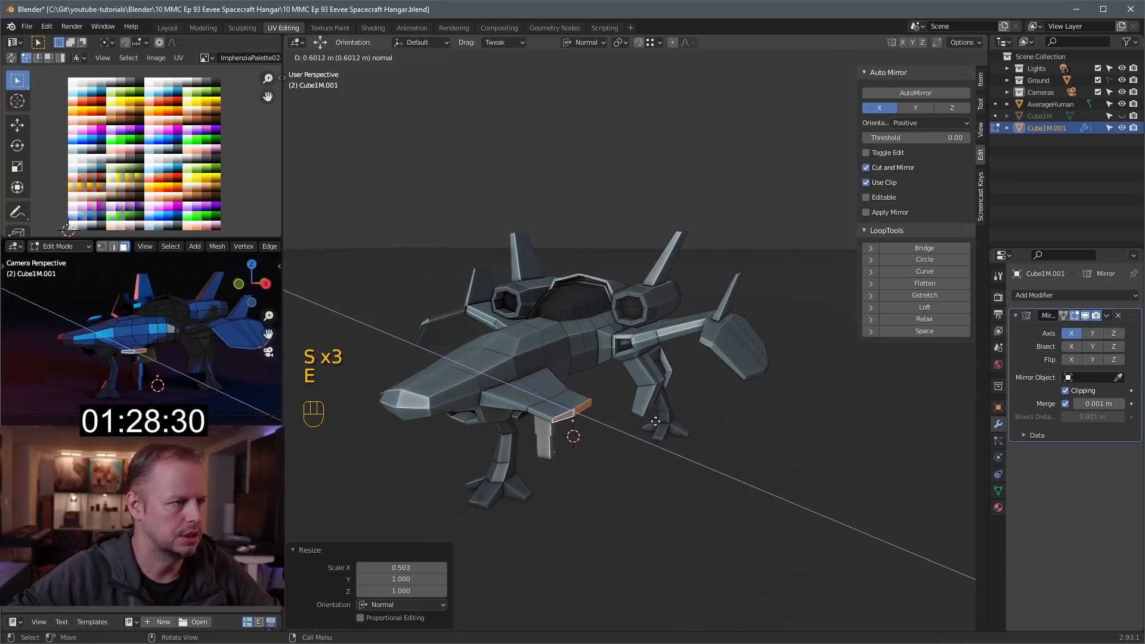
click(590, 422)
key(s)
click(608, 428)
key(g)
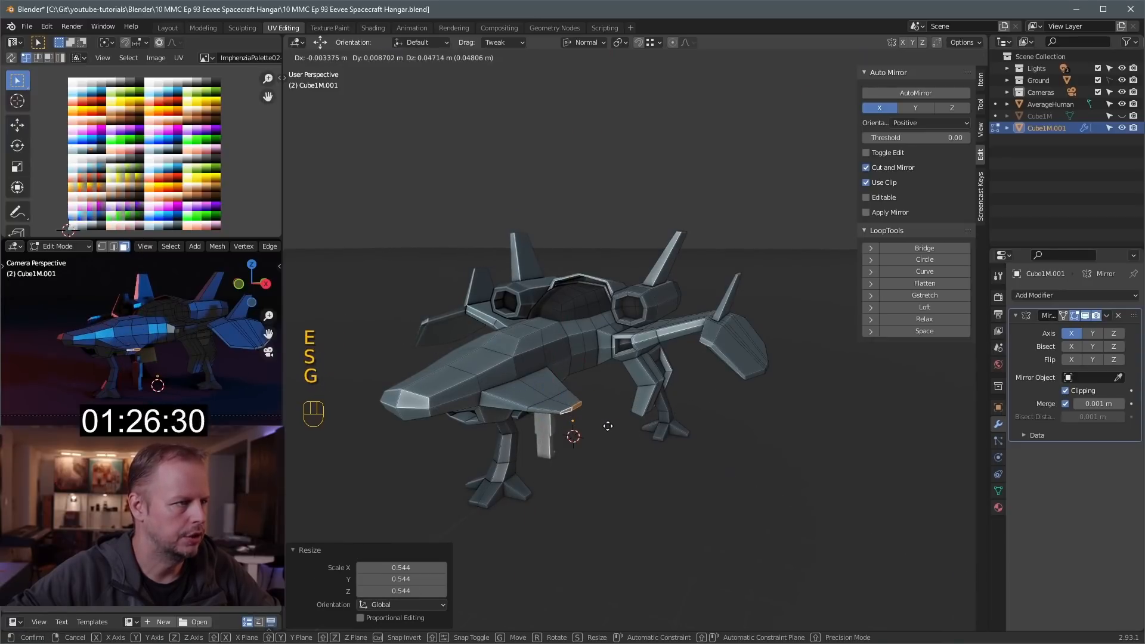
click(608, 426)
key(g)
click(607, 424)
Inset the strip of faces along the fuselage side from beside the canopy to the nose by about 0.05 m
middle_drag(602, 417, 641, 432)
key(3)
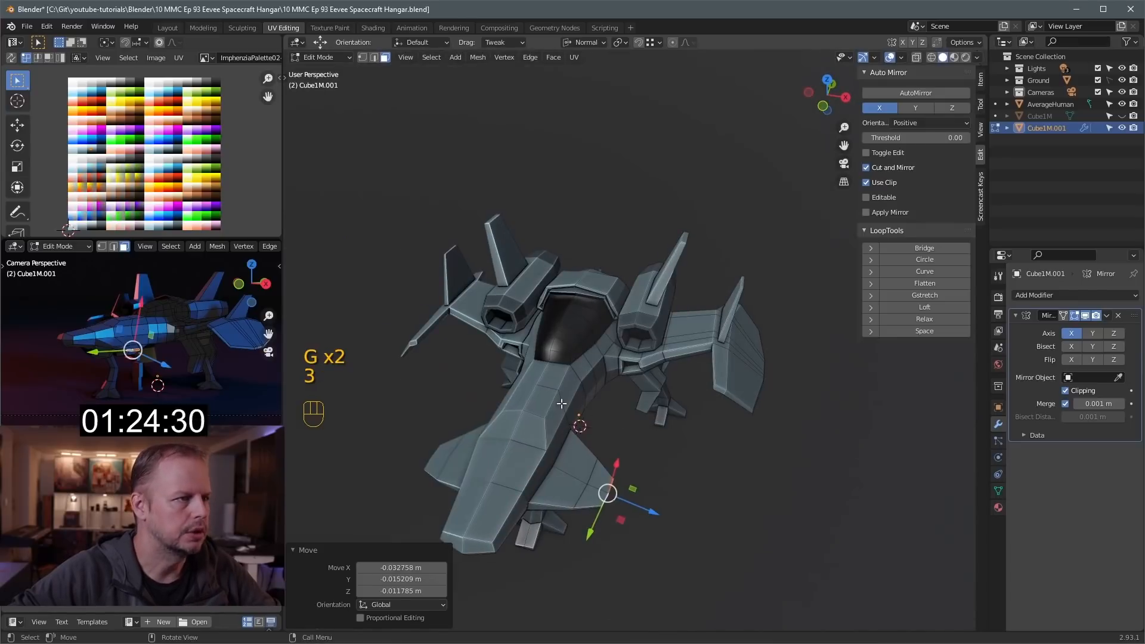
click(557, 410)
middle_drag(559, 412, 527, 351)
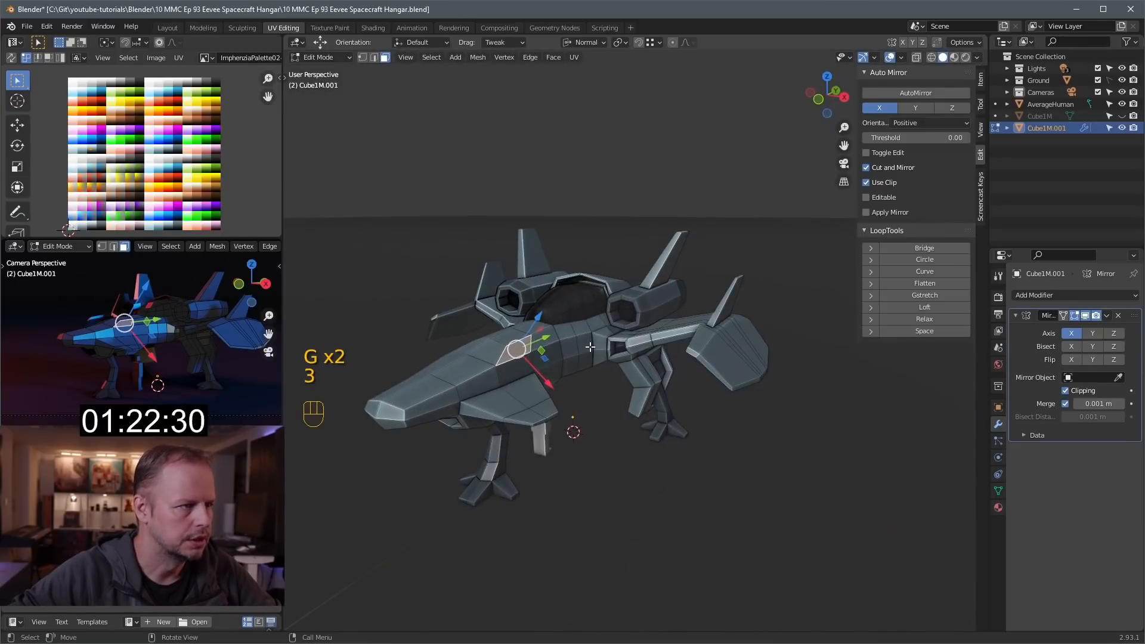
click(591, 347)
middle_drag(443, 402, 709, 382)
ctrl+click(459, 392)
key(i)
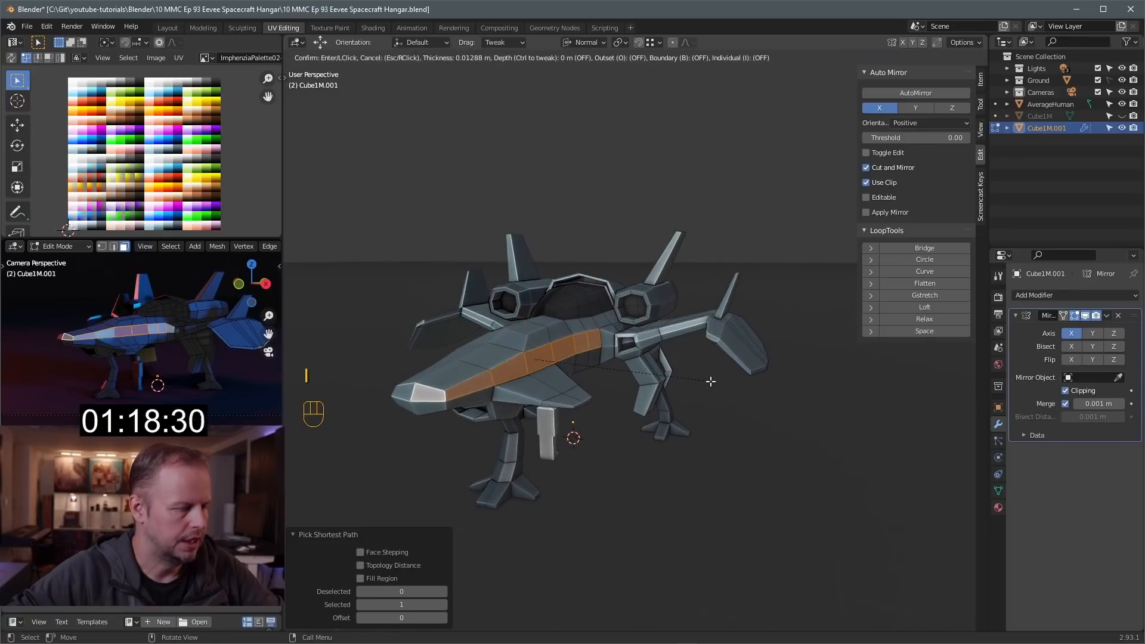
click(711, 383)
Apply Shrink/Fatten to the inset fuselage strip and recolour it orange from the palette
key(alt+s)
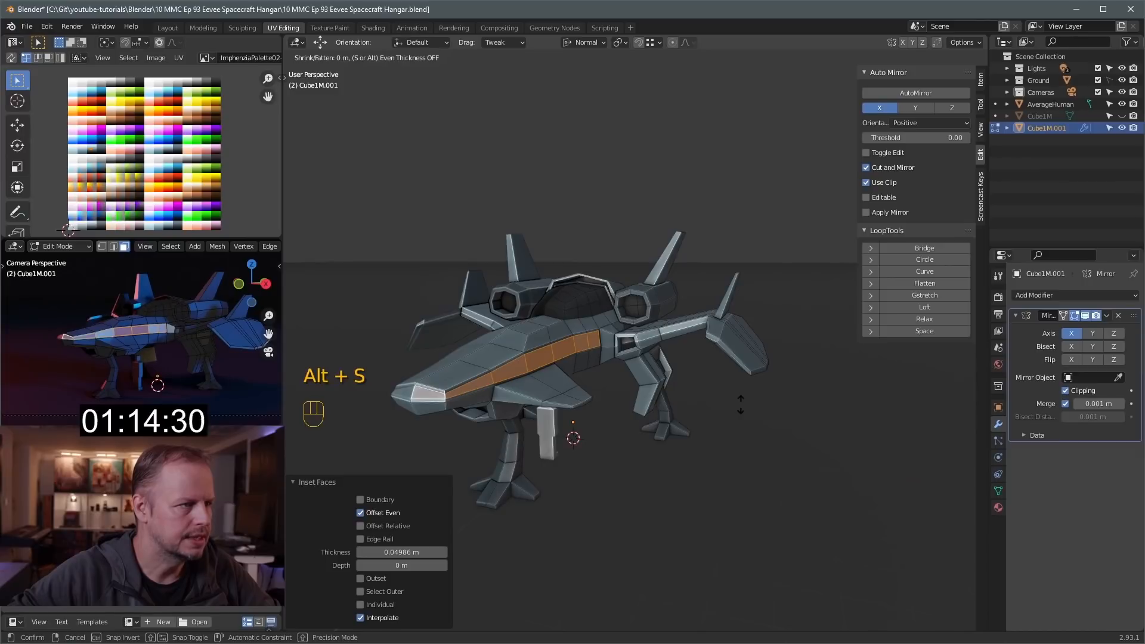
click(742, 405)
key(a)
key(g)
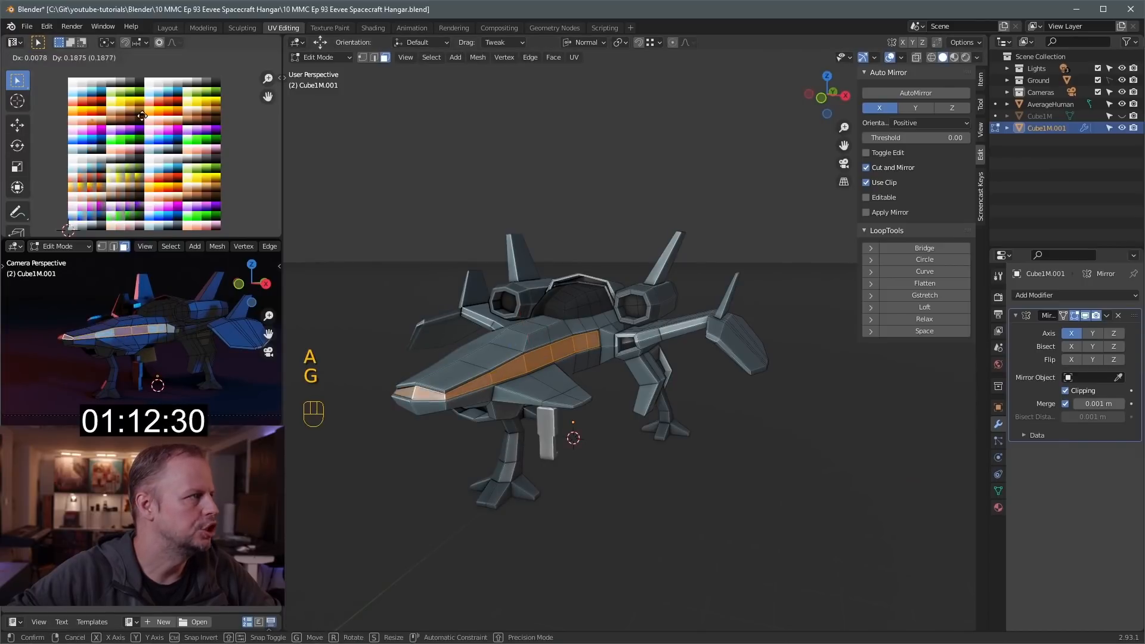
click(140, 106)
Add two centred loop cuts across the wing section between the engine pod and the outer wing panel
middle_drag(748, 366, 579, 420)
click(585, 416)
key(1)
middle_drag(715, 382, 791, 422)
scroll(626, 426, up, 5)
key(ctrl+r)
scroll(696, 383, up, 1)
click(696, 382)
right_click(696, 383)
Select the band of faces around the wing between the new cuts and inset it by about 0.029 m
key(3)
key(a)
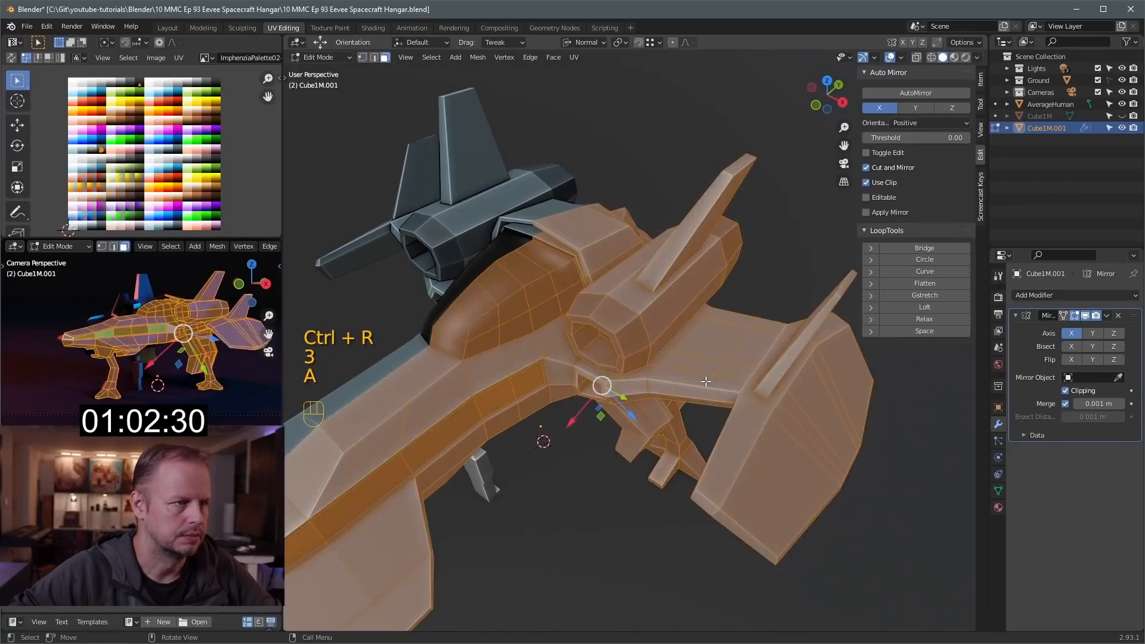
key(a)
alt+shift+click(770, 398)
key(i)
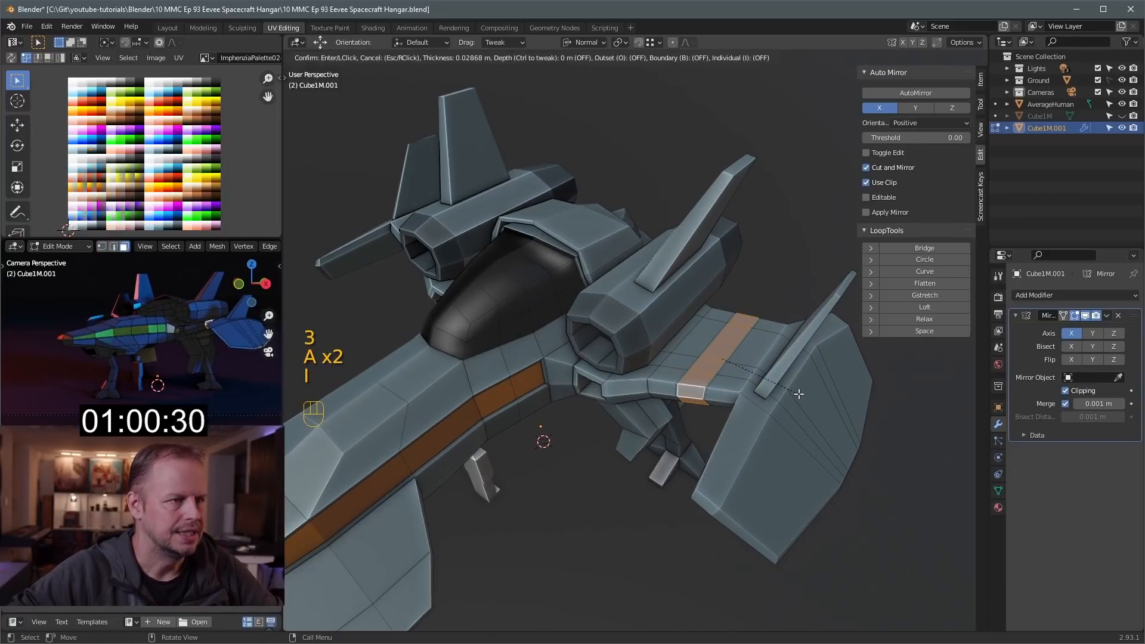
click(856, 453)
Sink the inset wing band about 0.09 m inward and recolour it orange from the palette
key(alt+s)
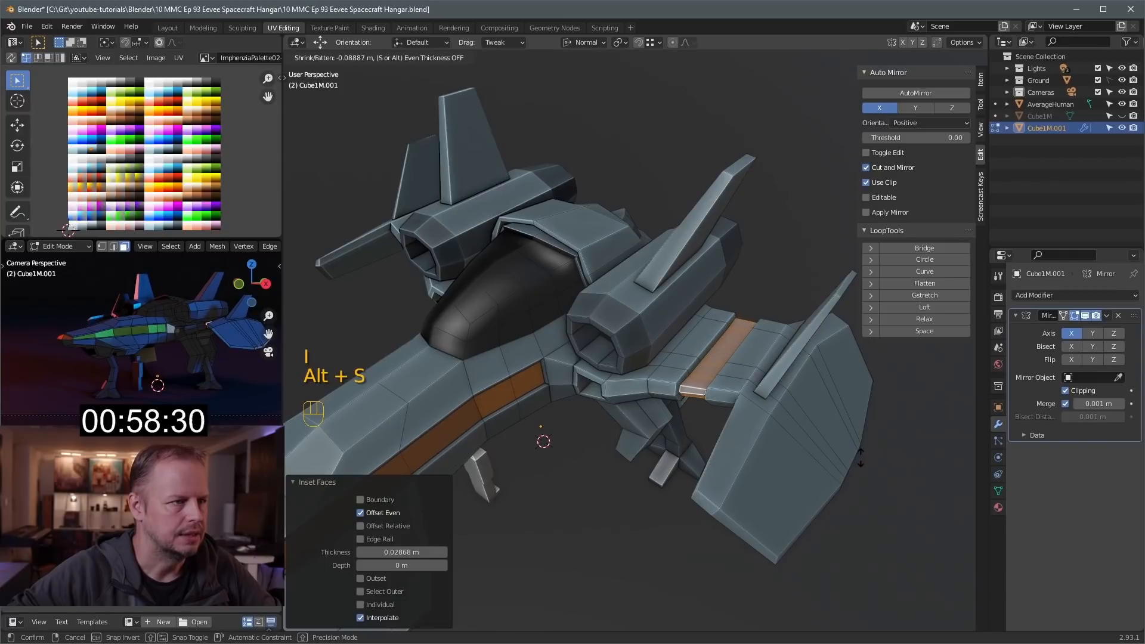
click(859, 457)
key(a)
key(g)
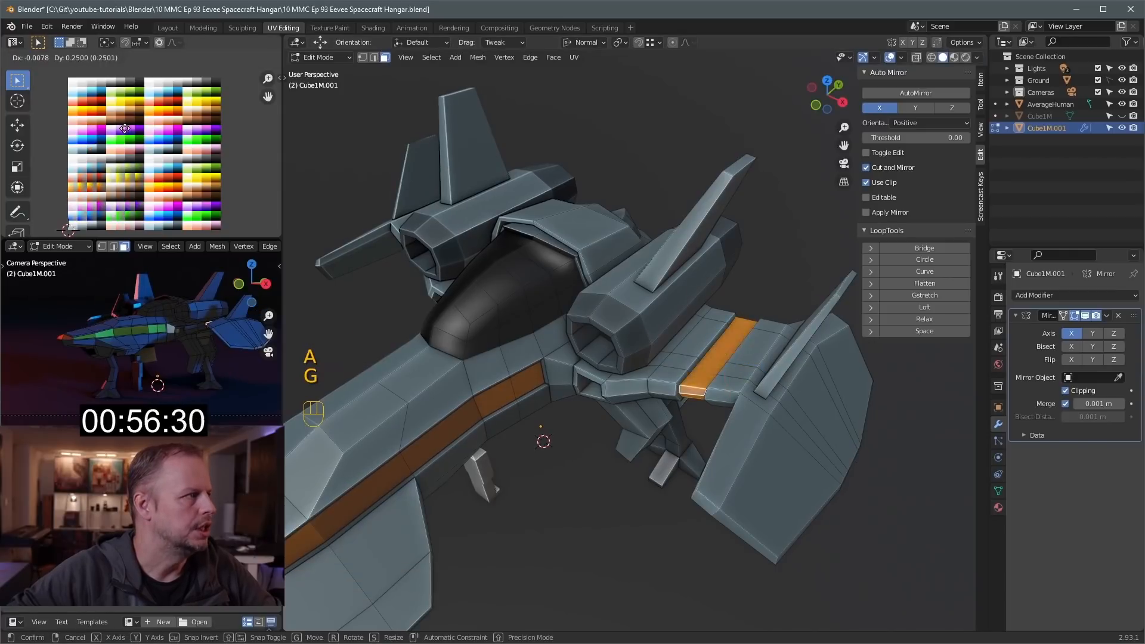
click(143, 134)
Inset the fuselage faces beside the canopy's front edge and raise them 0.0922 m with Shrink/Fatten
middle_drag(785, 440, 770, 433)
click(773, 436)
middle_drag(585, 400, 615, 395)
scroll(615, 395, down, 3)
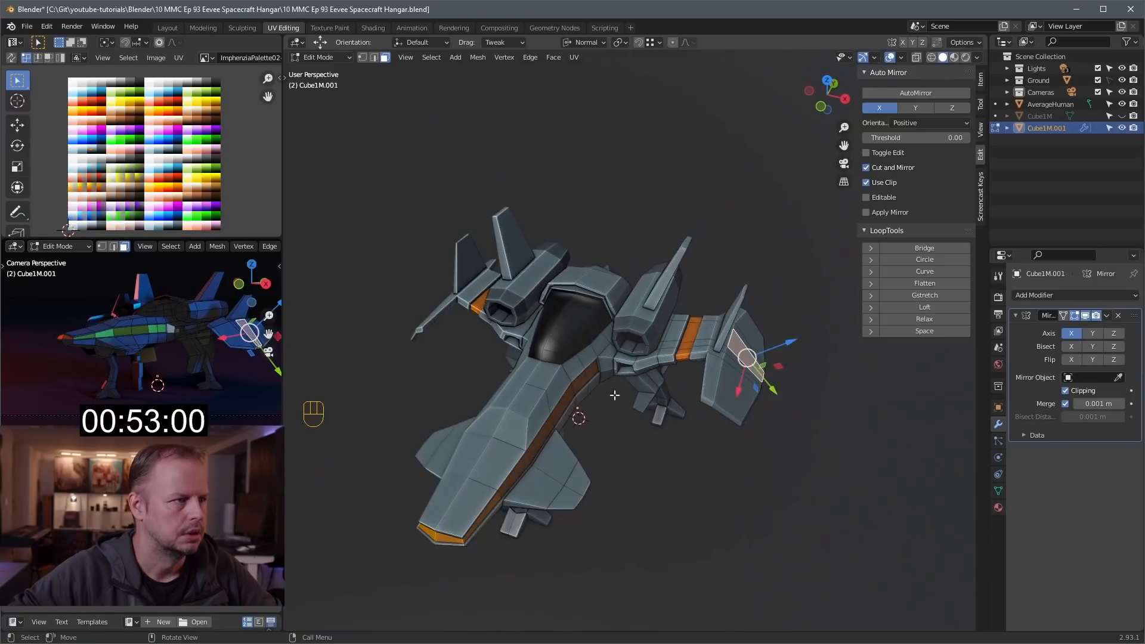
click(584, 358)
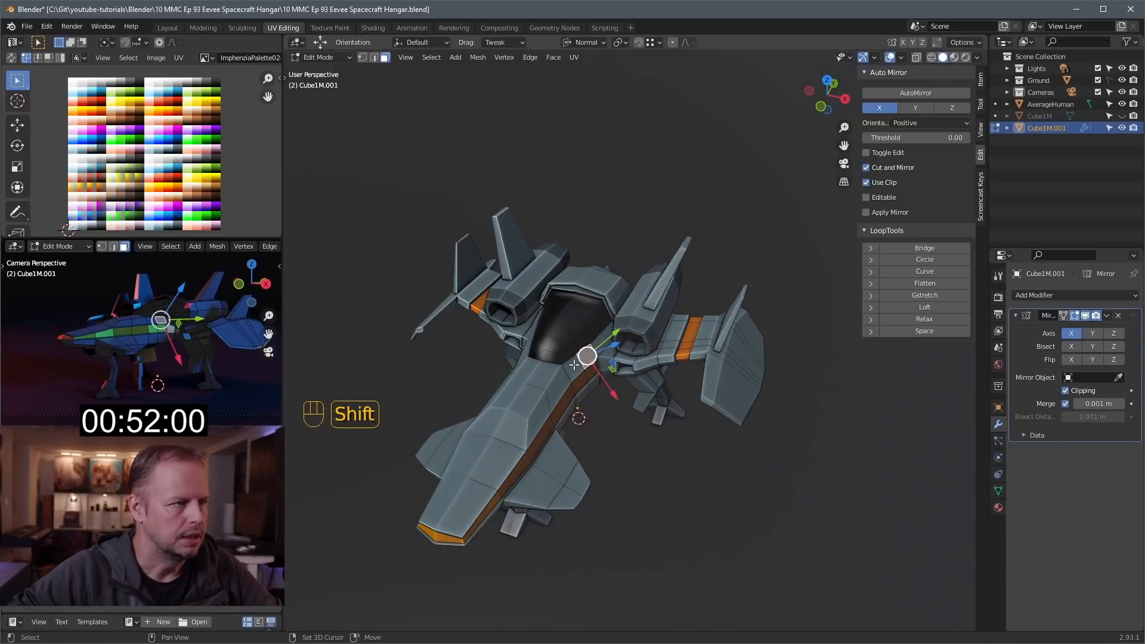
key(i)
click(712, 406)
key(alt+s)
click(534, 387)
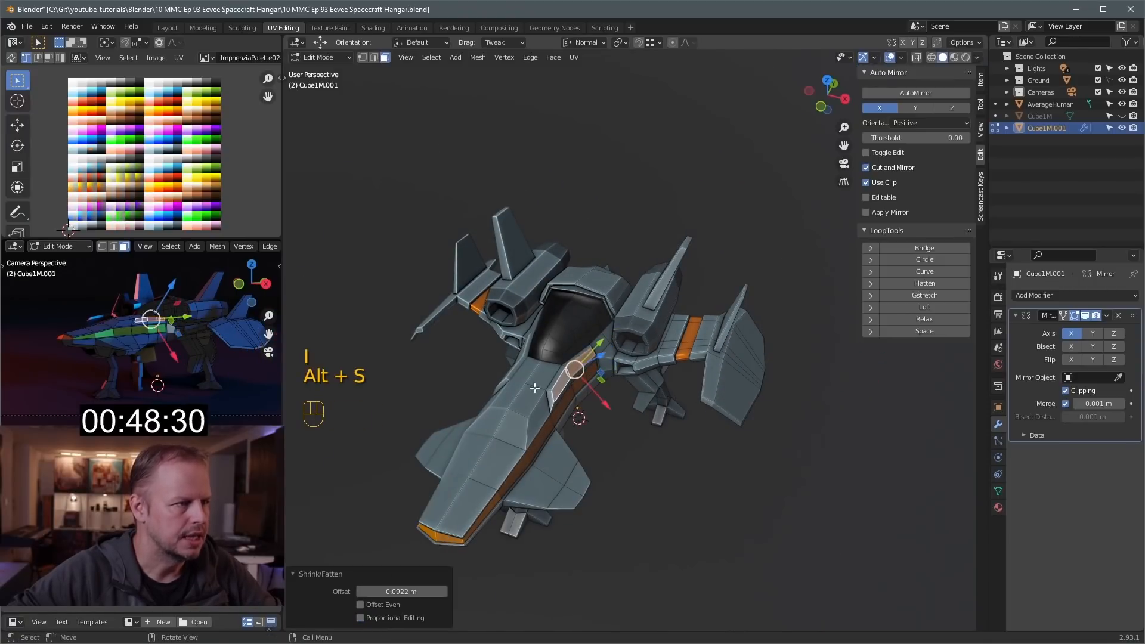
Inset the two top faces directly ahead of the canopy by about 0.113 m and raise them 0.145 m
click(542, 379)
shift+click(530, 396)
key(i)
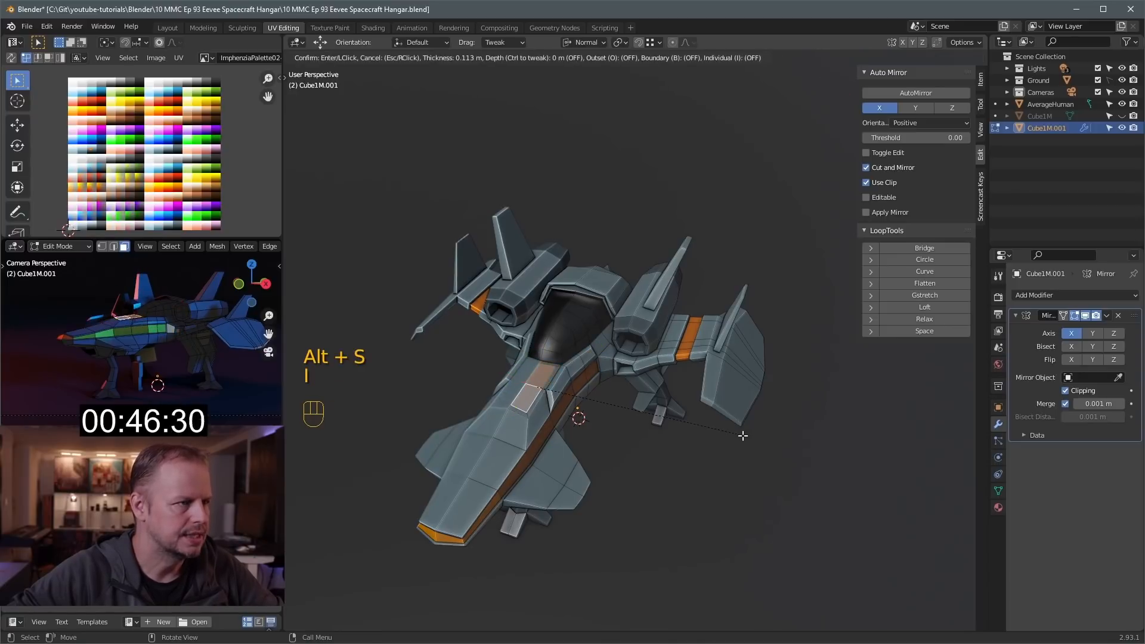
click(742, 436)
key(alt+s)
click(745, 432)
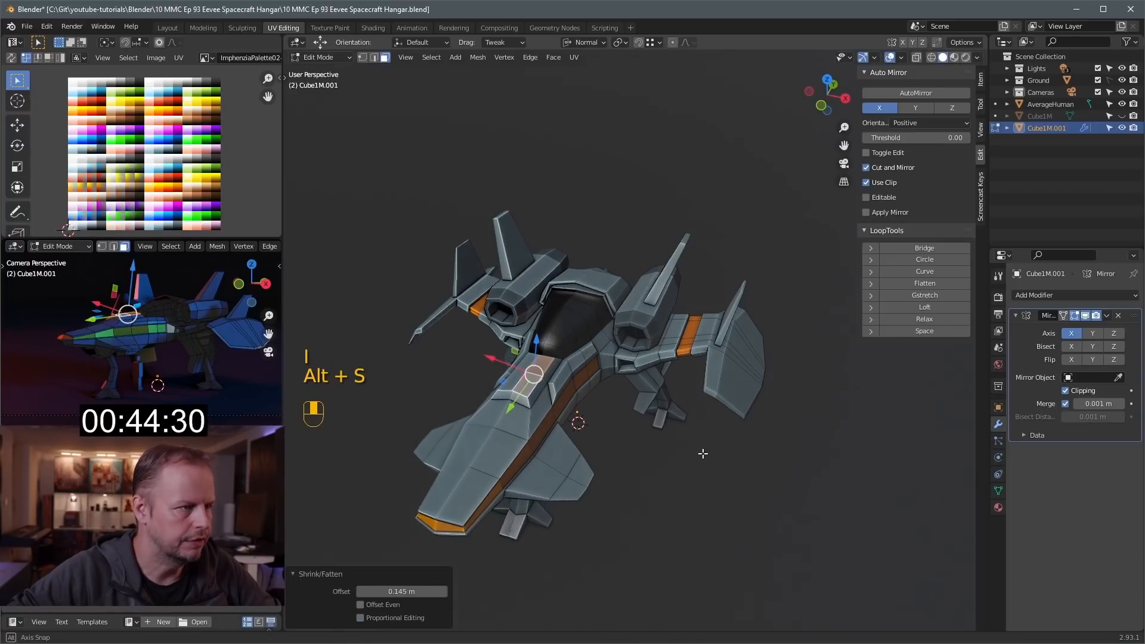
Inset the two top faces of the nose by 0.1358 m and raise them about 0.1 m
click(495, 453)
shift+click(512, 419)
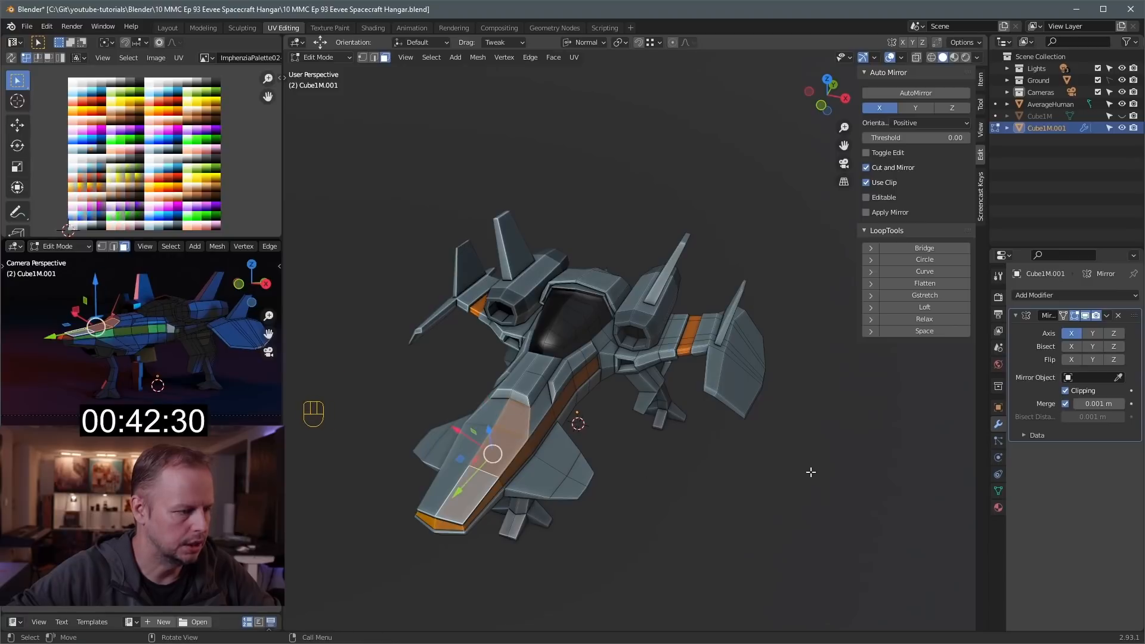
key(i)
click(804, 473)
key(alt+s)
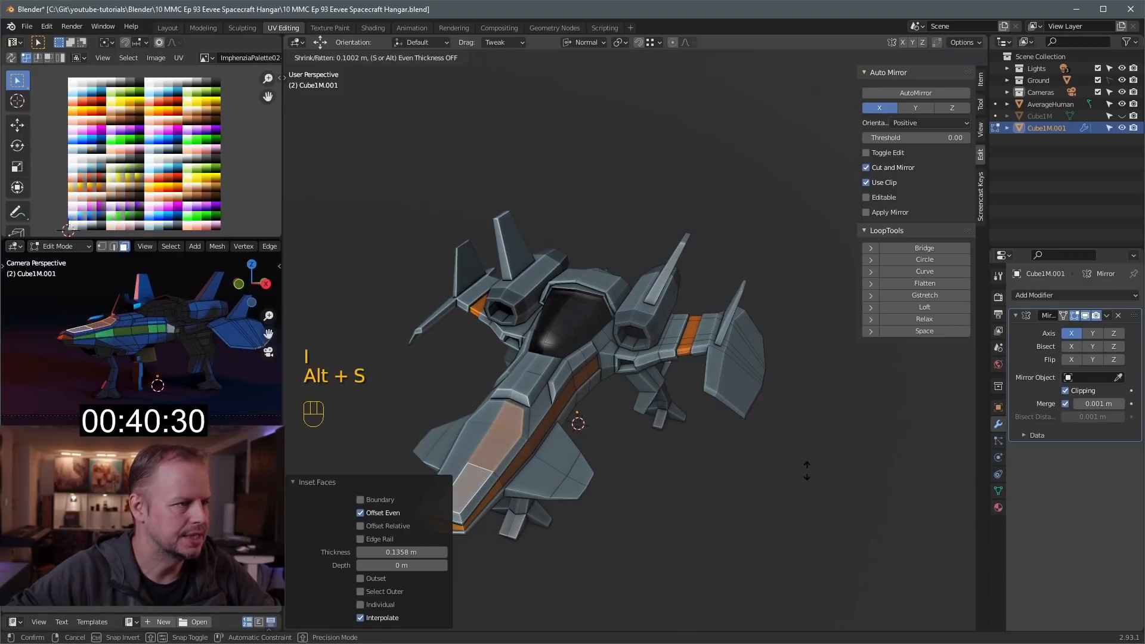
click(807, 471)
Inset the row of fuselage underside faces near the rear landing gear by 0.1351 m
middle_drag(805, 467, 639, 370)
key(3)
scroll(718, 376, up, 3)
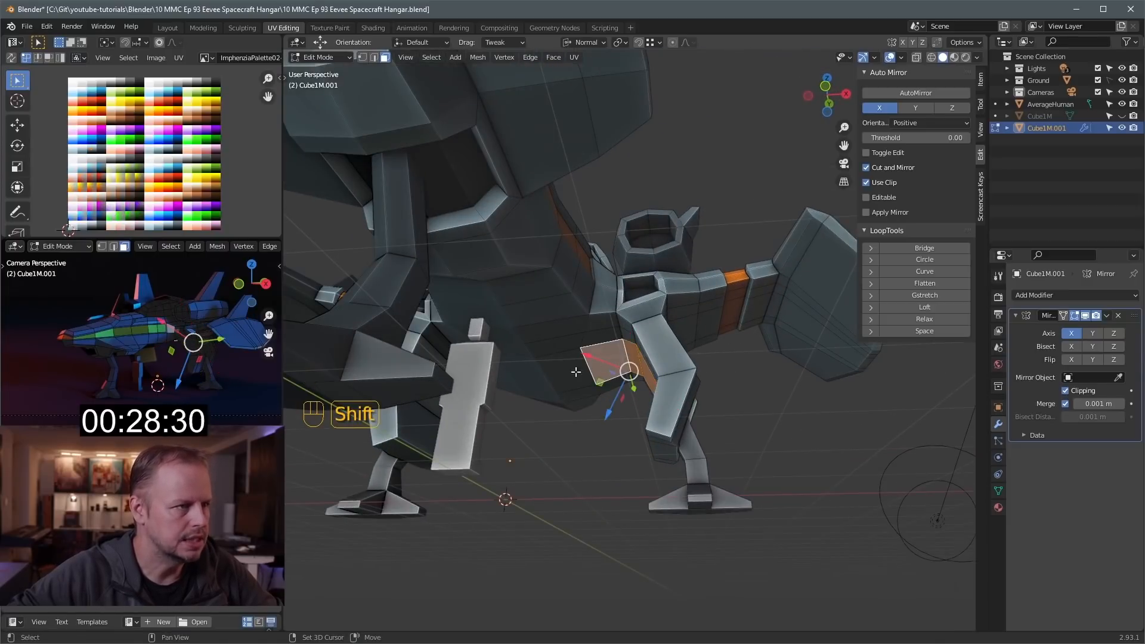
key(i)
click(773, 441)
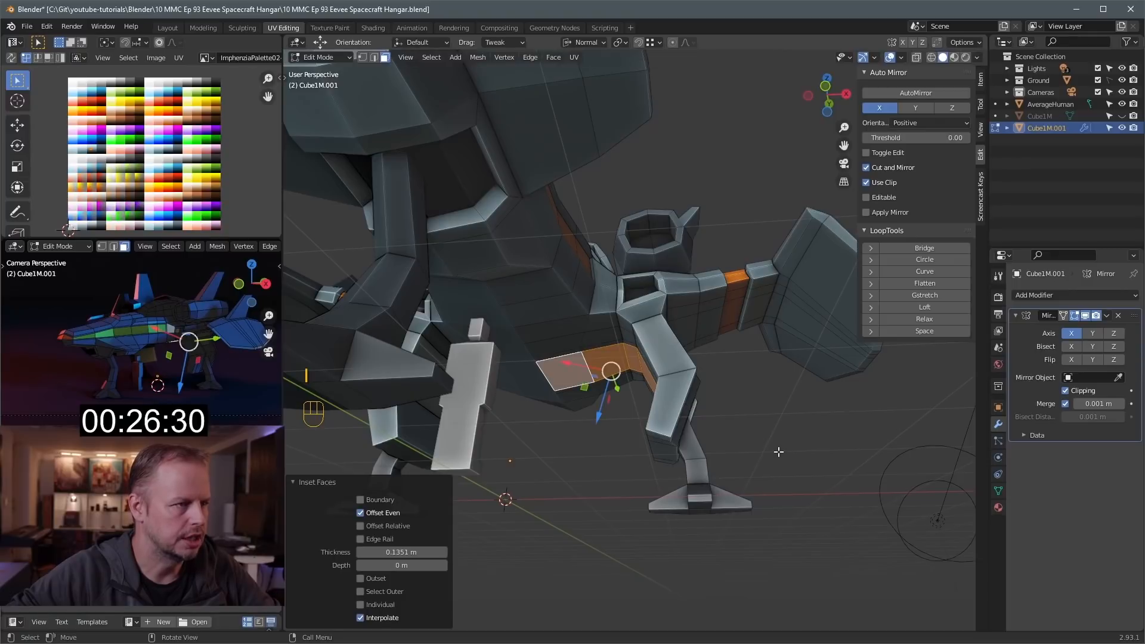
Recess the inset underside faces about 0.18 m with Shrink/Fatten and recolour them near-black from the palette
key(alt+s)
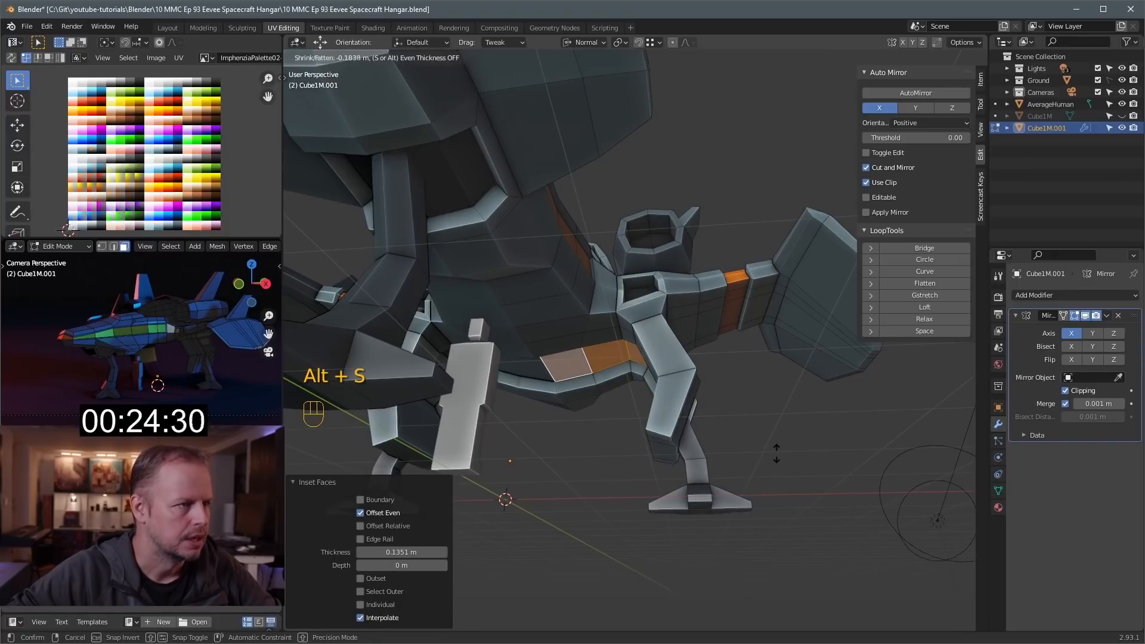
click(776, 453)
key(a)
key(g)
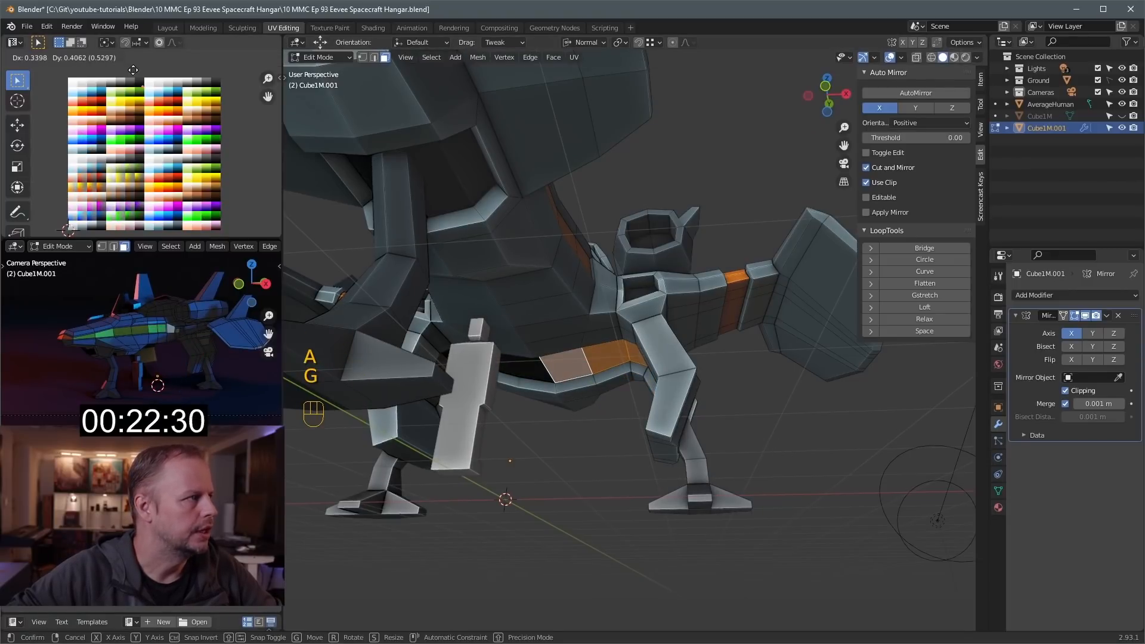
click(133, 70)
Duplicate a face beneath the fuselage beside the rear leg, scale the copy to 0.583 and extrude it twice
middle_drag(567, 340, 779, 429)
key(shift+d)
key(s)
click(757, 406)
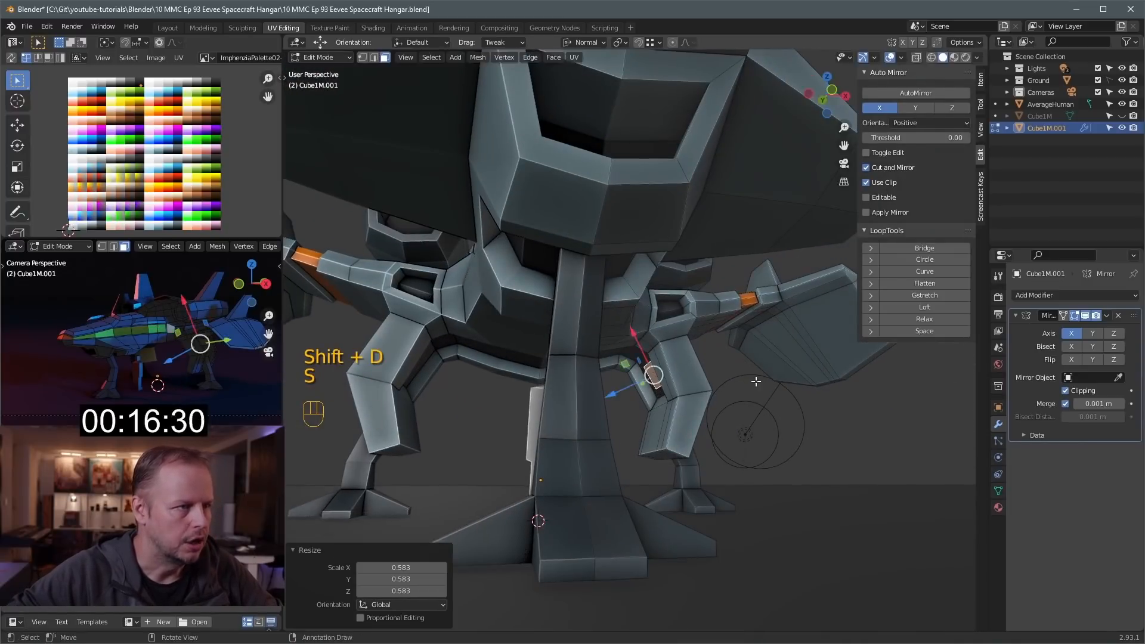
key(e)
click(738, 398)
key(e)
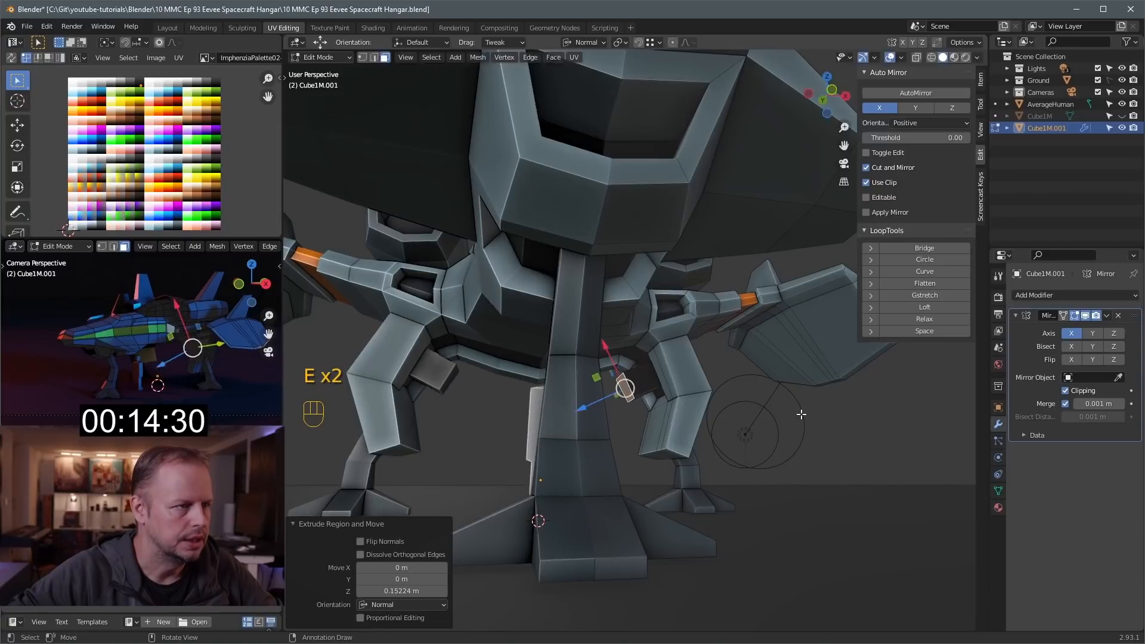
click(727, 401)
Rotate the end face of the extruded underside piece and shift it slightly inward
middle_drag(728, 401, 699, 416)
key(r)
click(723, 440)
key(g)
click(715, 449)
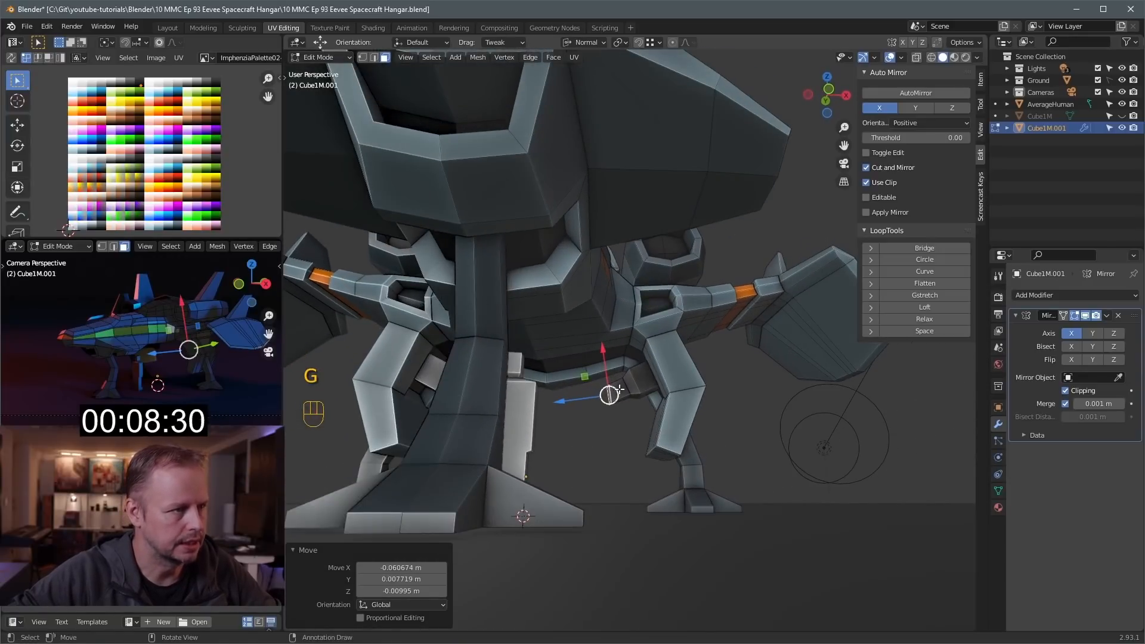
Extrude the underside piece another 0.10 m, extrude its end once more, and scale and reposition the tip
key(e)
click(705, 410)
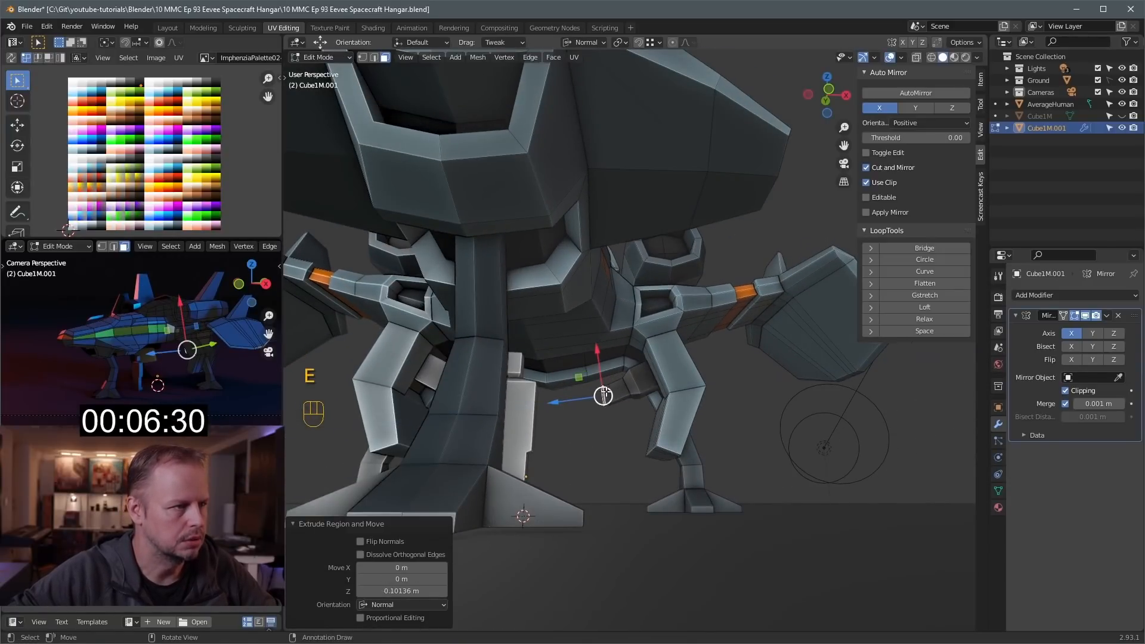
mouse_move(605, 391)
middle_down()
mouse_move(753, 416)
mouse_move(605, 373)
middle_up()
key(e)
click(741, 417)
key(s)
click(719, 408)
key(g)
click(717, 404)
key(3)
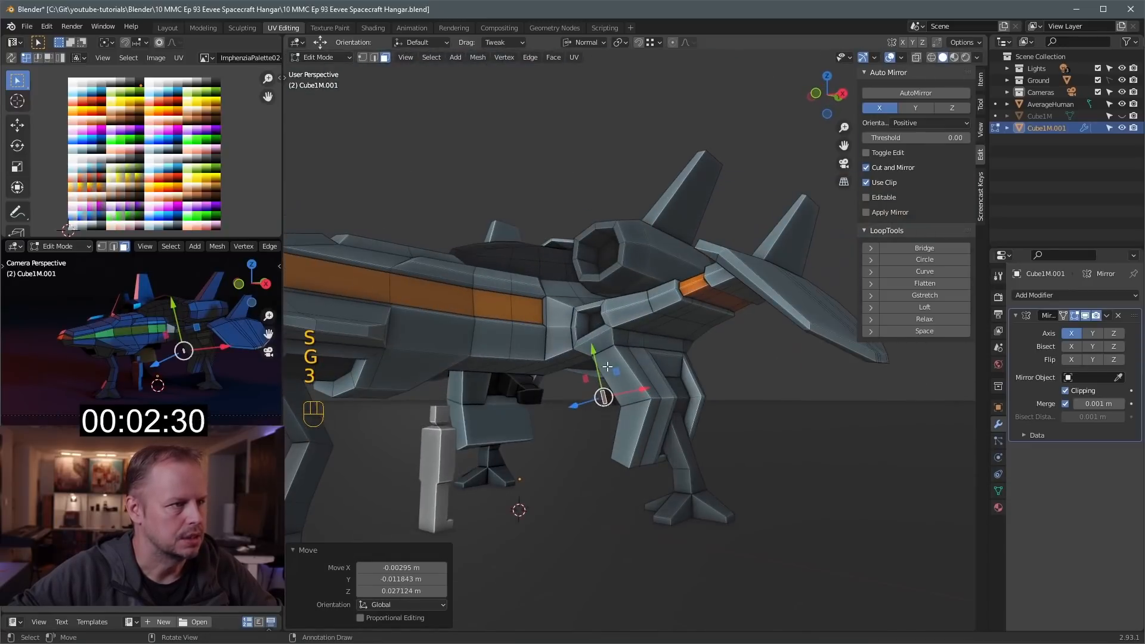
shift+click(558, 335)
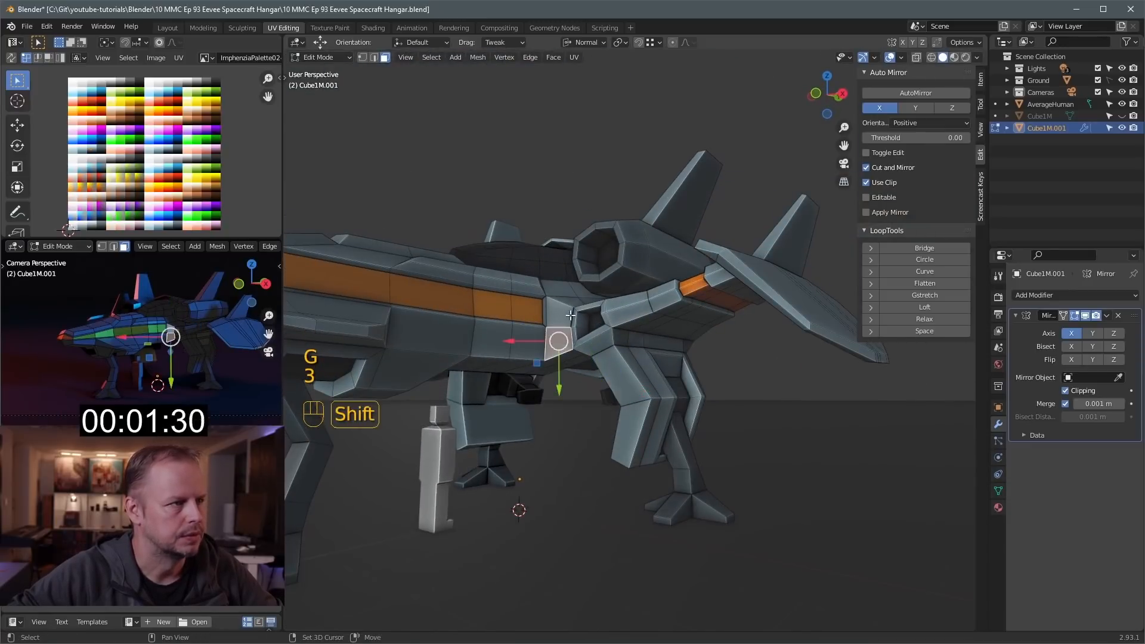
shift+click(527, 344)
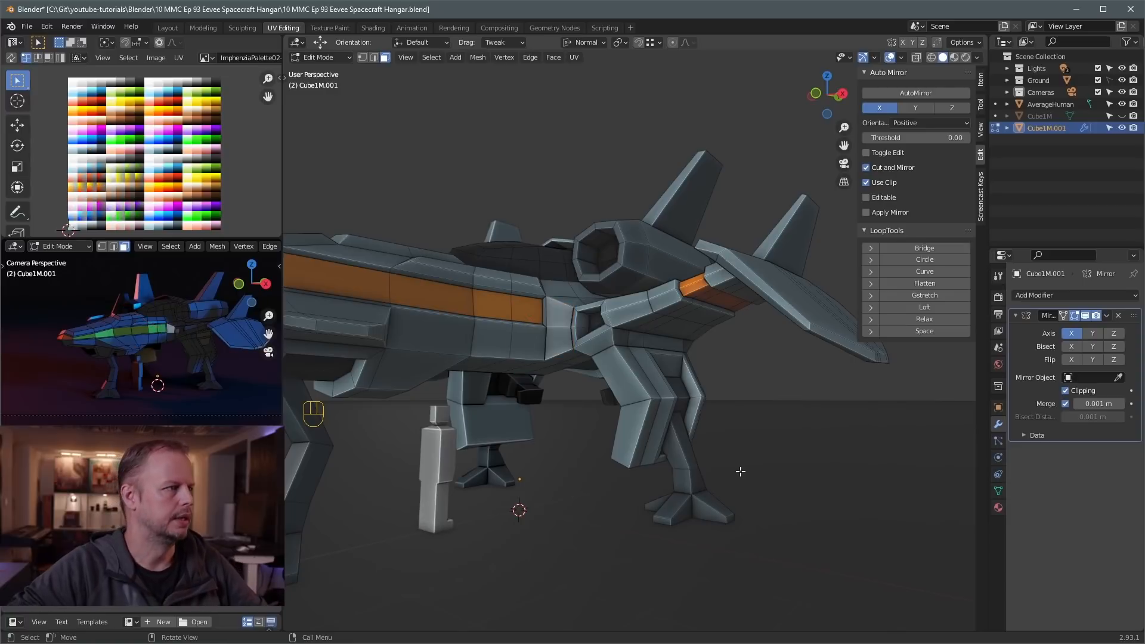
Move the scene camera back about 10.1 m along its own Z axis and save the file
key(Tab)
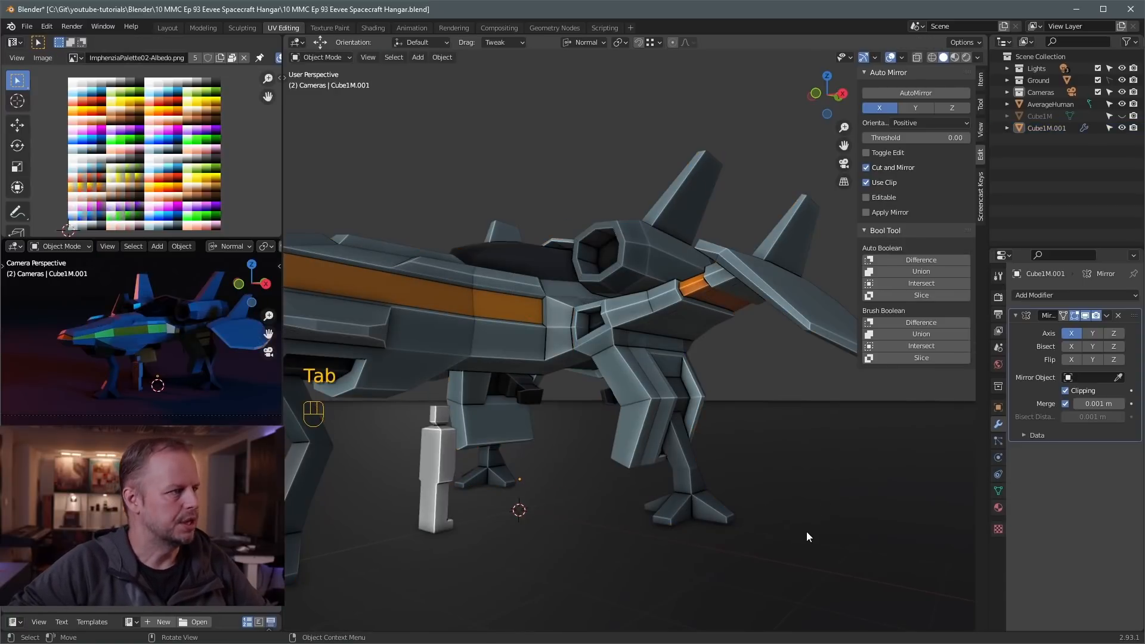
middle_drag(718, 403, 616, 401)
click(531, 411)
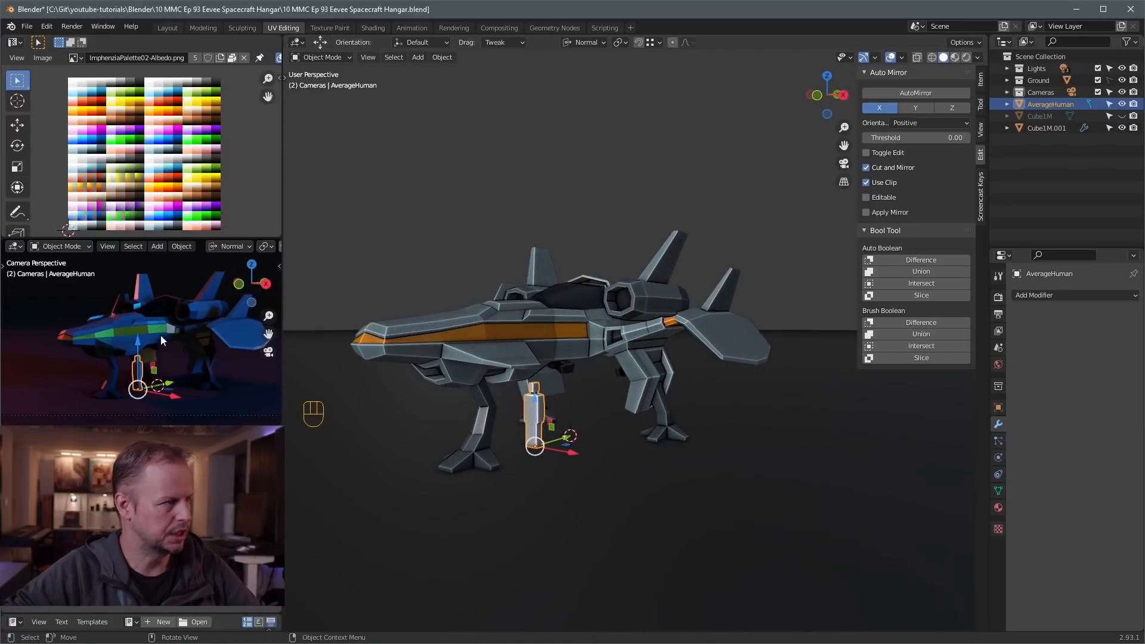
scroll(745, 241, down, 4)
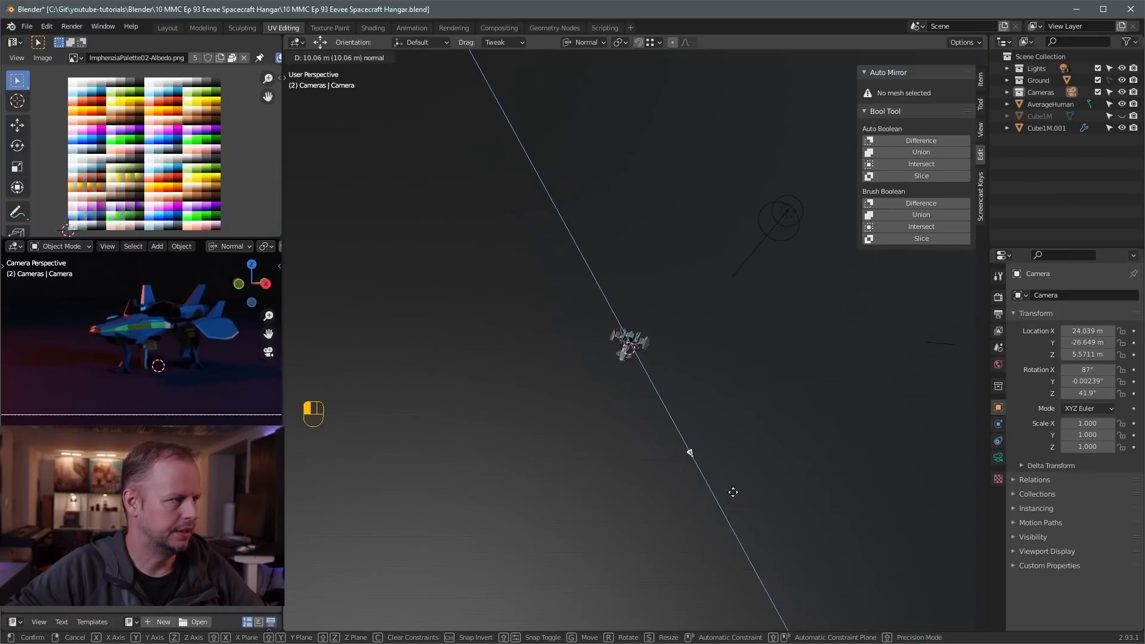
drag(733, 492, 733, 493)
scroll(692, 377, up, 10)
middle_drag(712, 378, 572, 328)
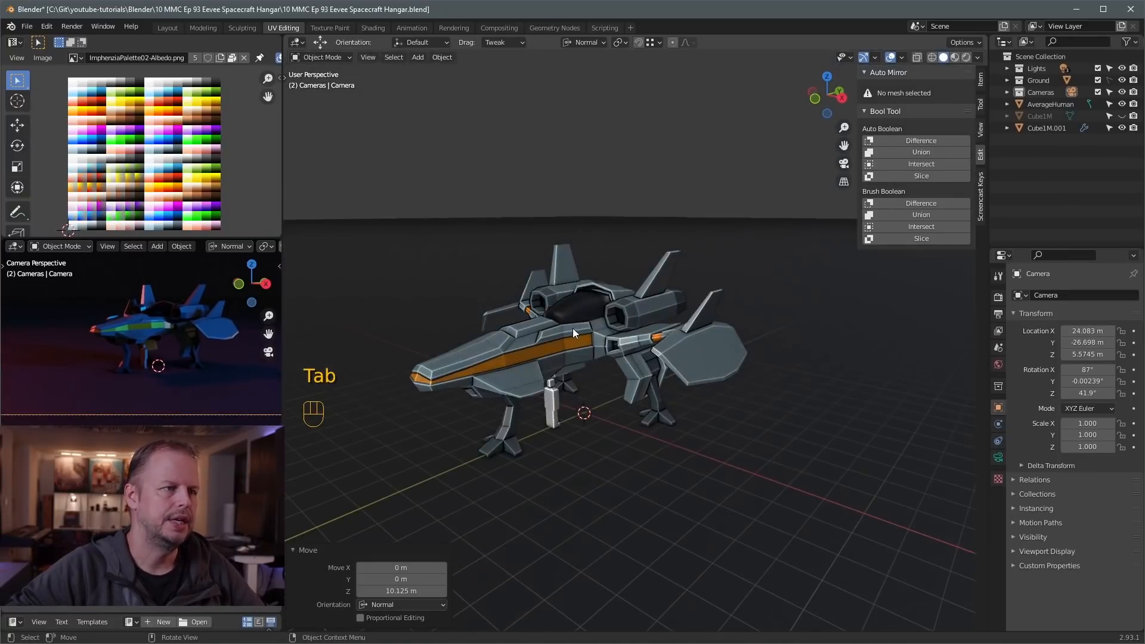
click(614, 328)
key(ctrl+s)
Try moving the whole mirrored spacecraft mesh outward to widen it, and undo the move
click(675, 170)
middle_drag(675, 169, 703, 343)
click(651, 314)
key(Tab)
key(Tab)
key(Tab)
key(a)
drag(695, 346, 698, 344)
click(697, 180)
mouse_move(674, 275)
middle_down()
mouse_move(698, 262)
mouse_move(675, 260)
middle_up()
key(ctrl+z)
key(ctrl+z)
key(ctrl+z)
key(ctrl+z)
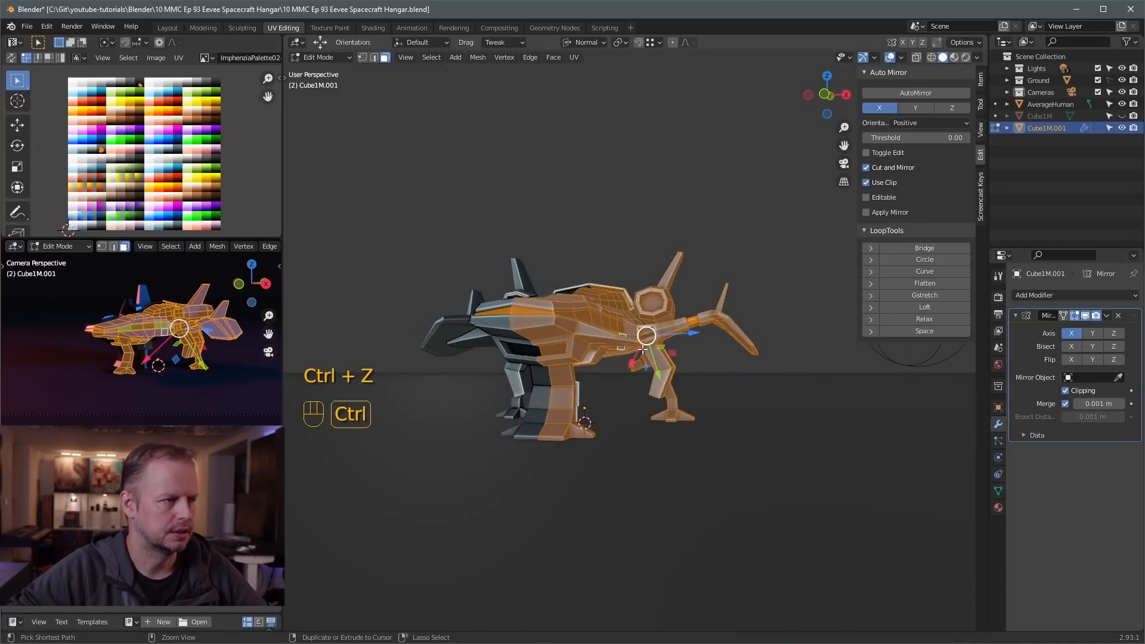
key(ctrl+z)
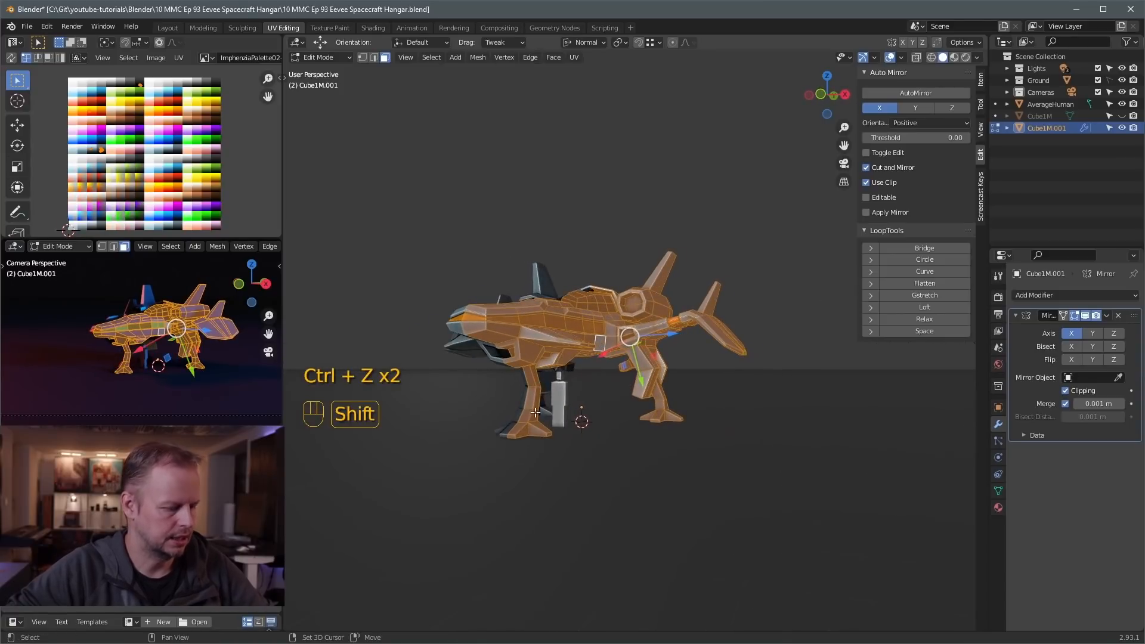
Exclude the front leg from the full mesh selection and move the rest outward about 0.57 m, then back about 0.06 m
key(shift+l)
middle_drag(566, 389, 685, 338)
drag(681, 335, 701, 337)
middle_drag(701, 337, 685, 380)
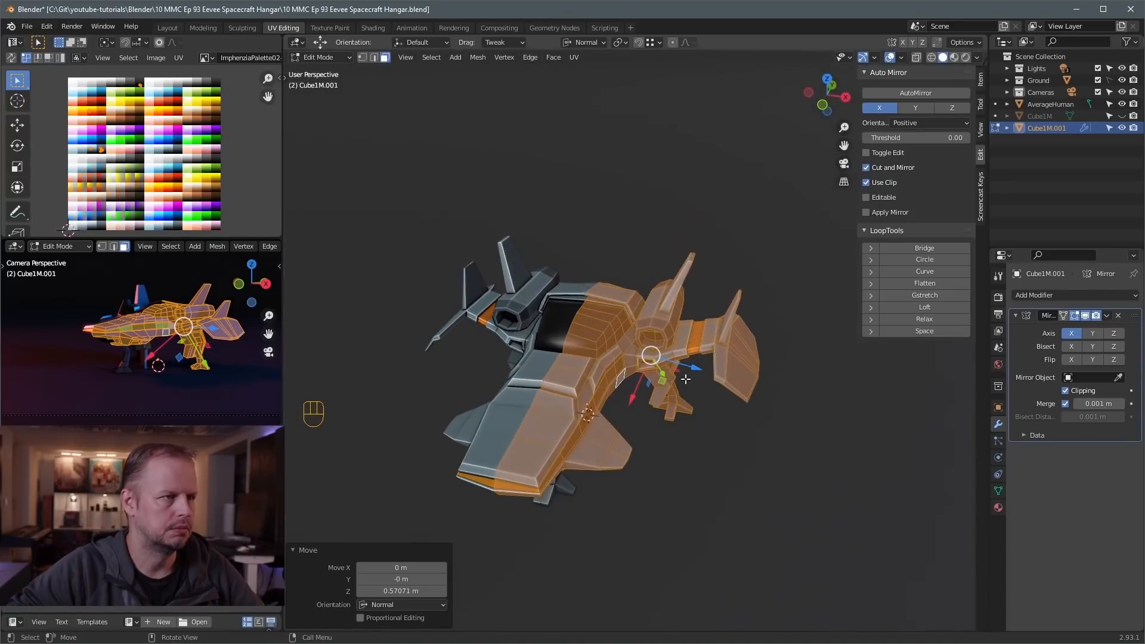
drag(689, 366, 684, 366)
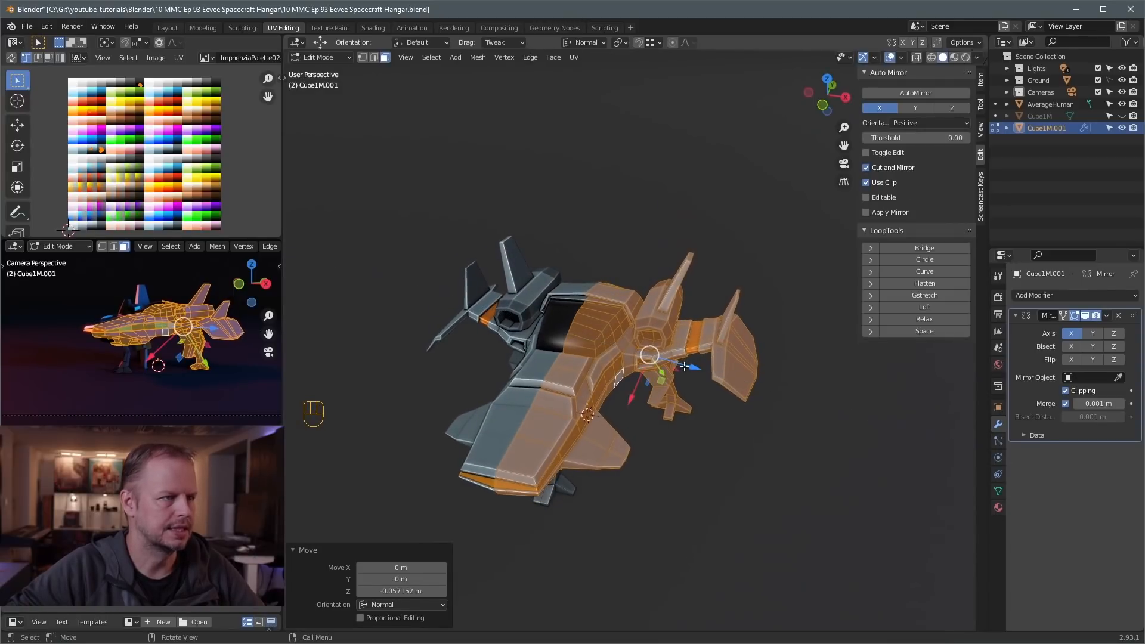
key(s)
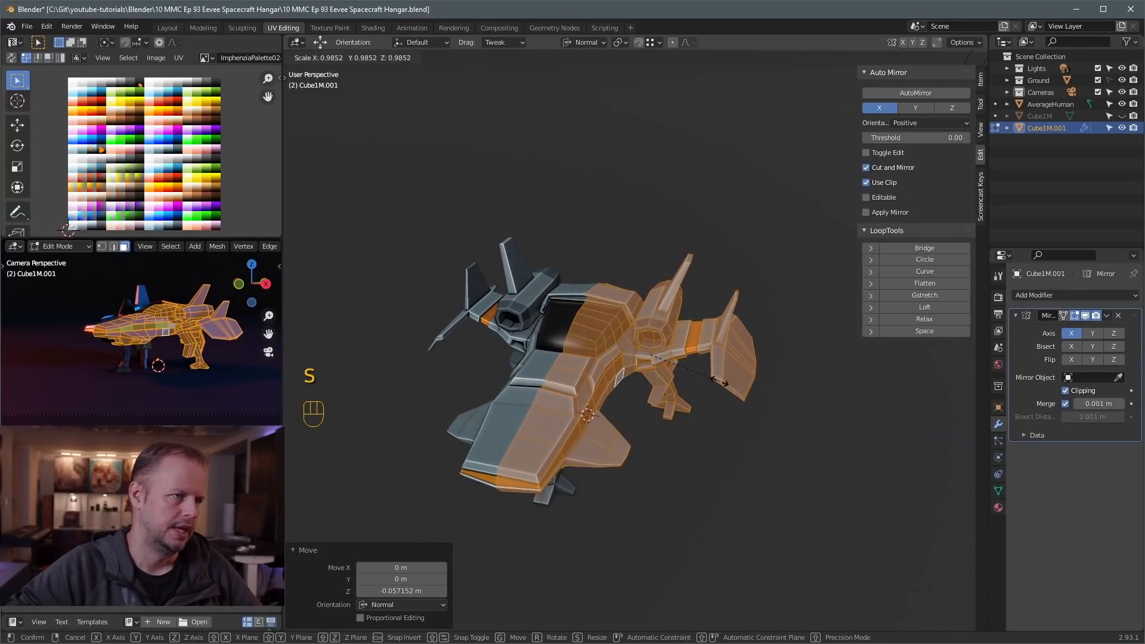
key(x)
right_click(724, 380)
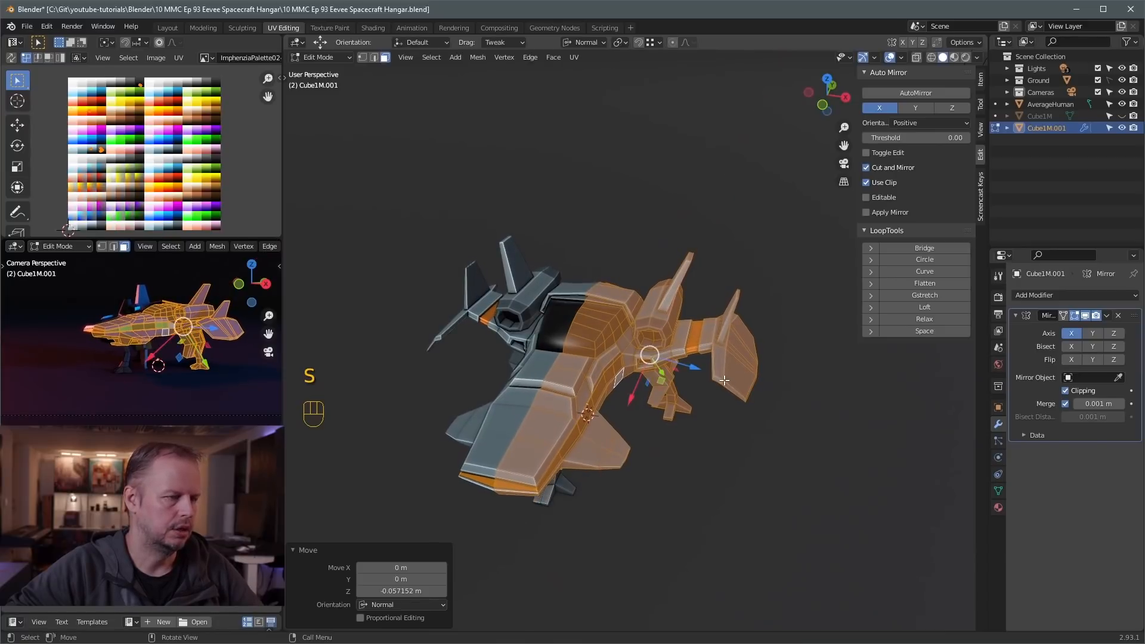
Set the transform orientation to Global and scale the selected mesh by about 1.12 along X
key(comma)
click(638, 379)
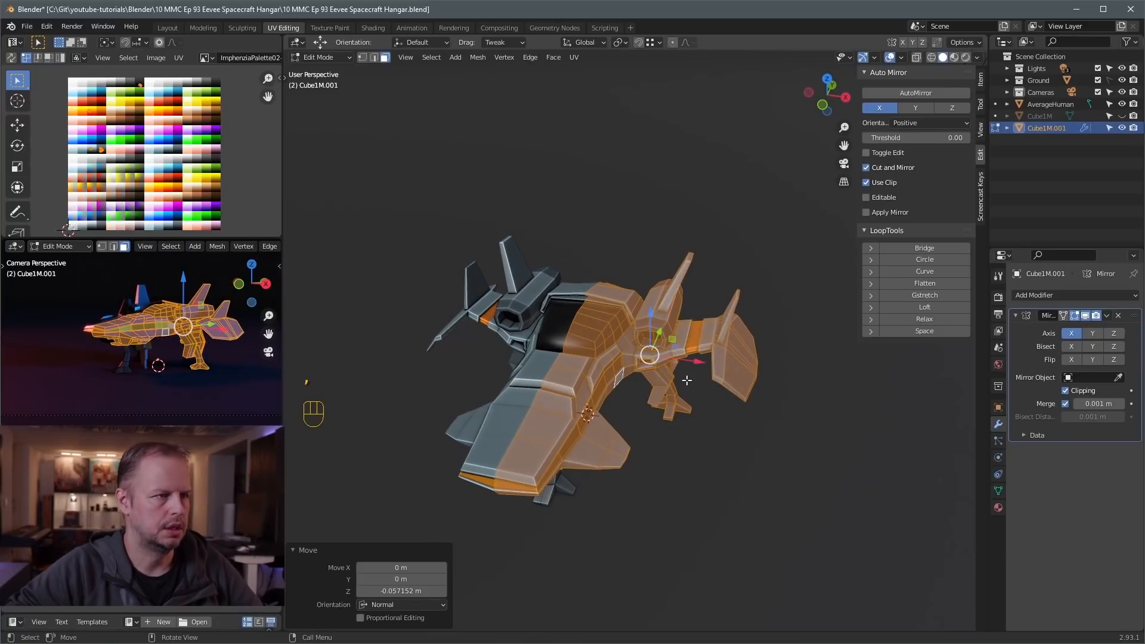
key(s)
key(x)
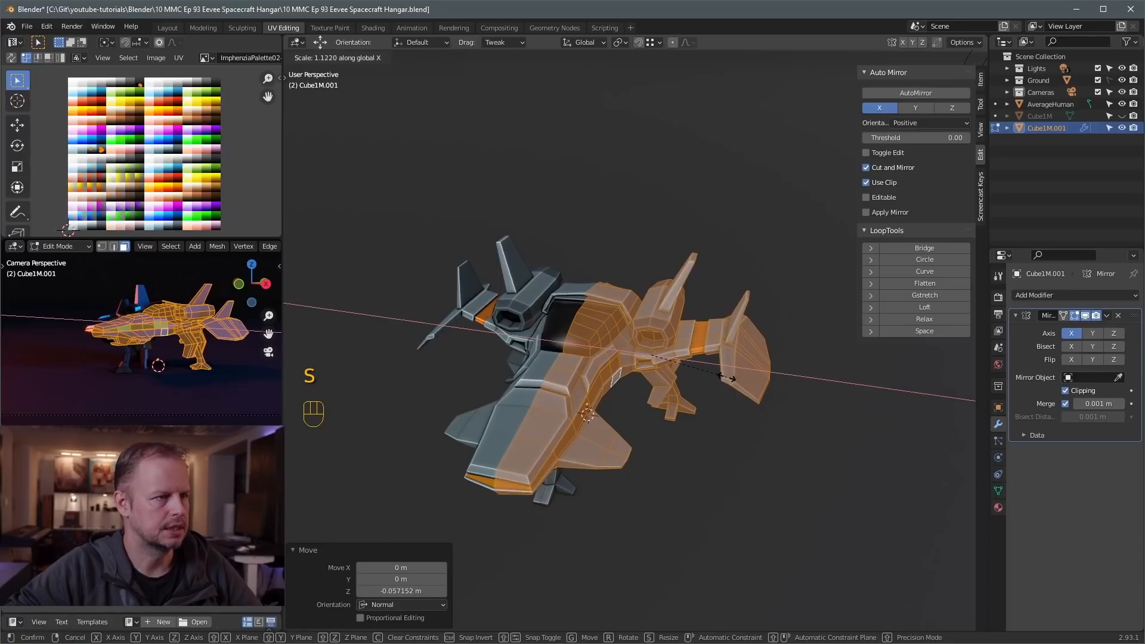
click(726, 377)
drag(715, 376, 692, 349)
key(Tab)
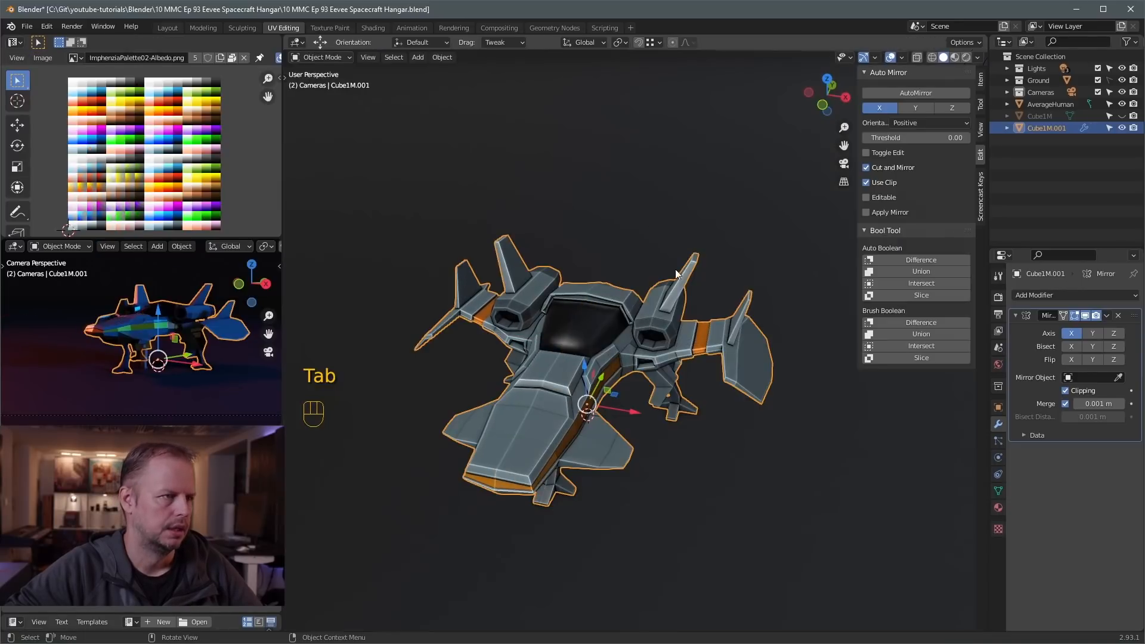
middle_drag(685, 310, 701, 271)
click(225, 367)
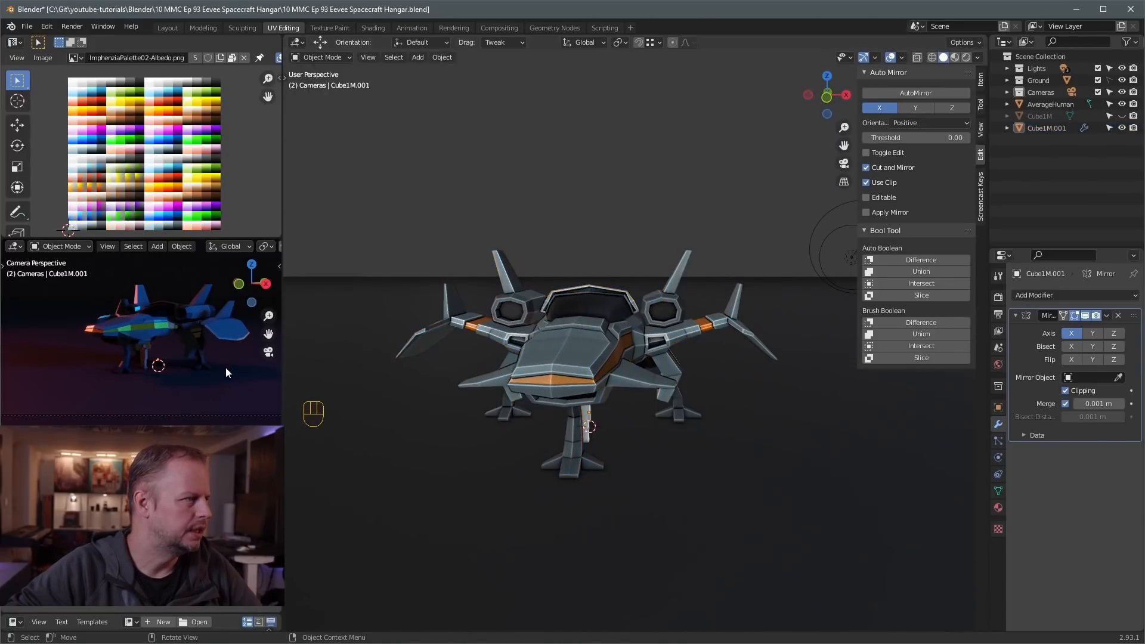
Lengthen the nose by moving its tip faces forward about 0.6 m along Y with proportional editing at size 2.14
key(Tab)
middle_drag(453, 382, 607, 344)
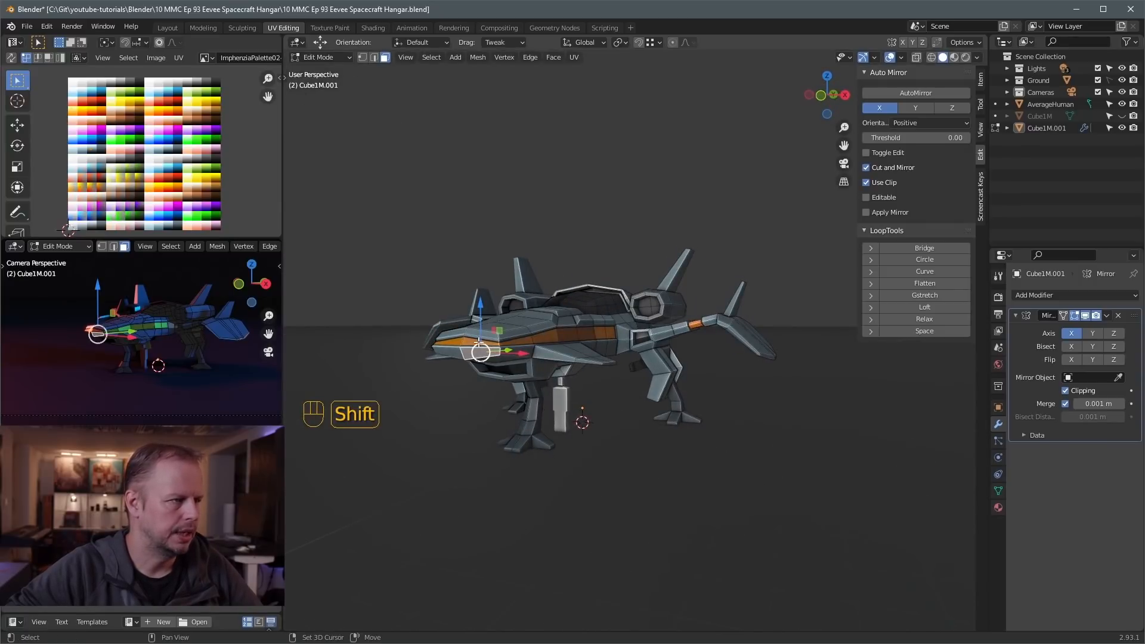
click(480, 335)
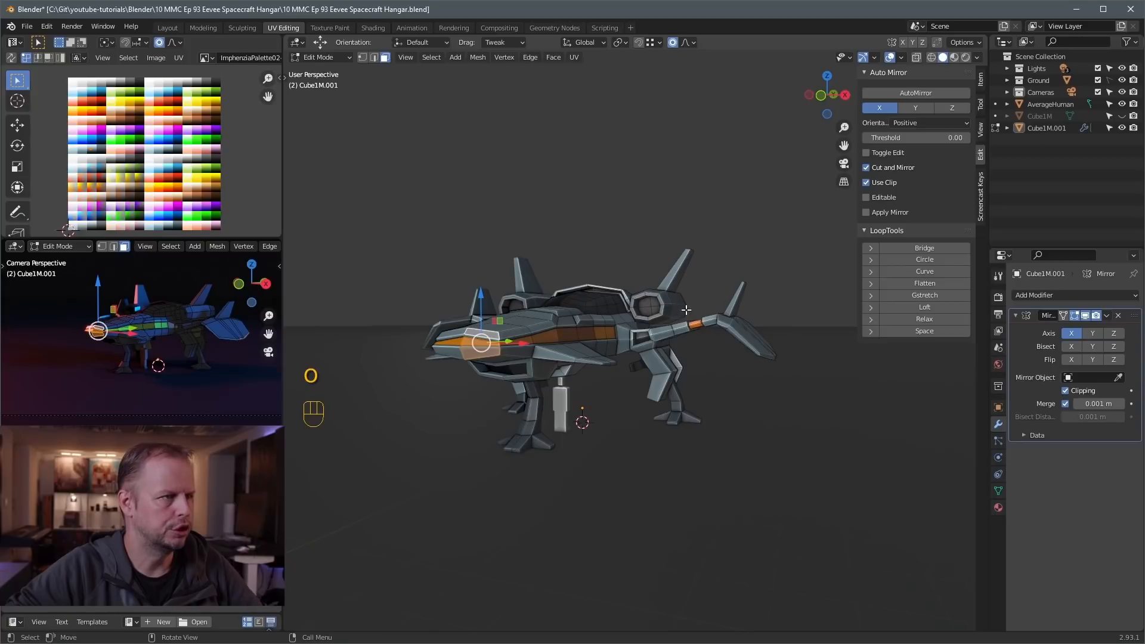
middle_drag(686, 309, 428, 364)
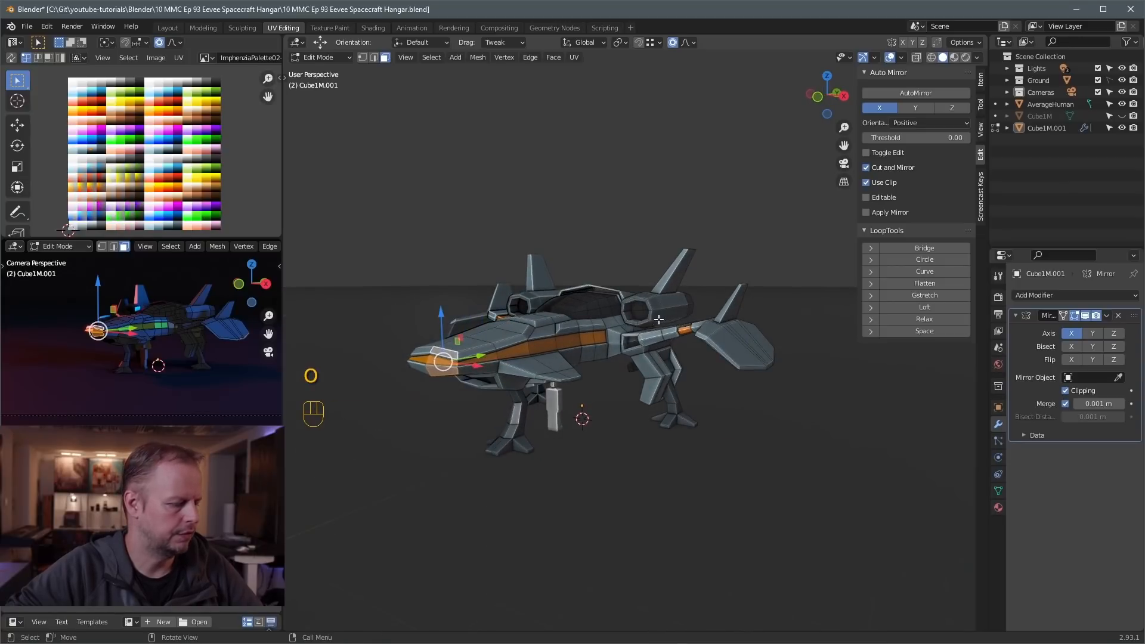
key(g)
key(y)
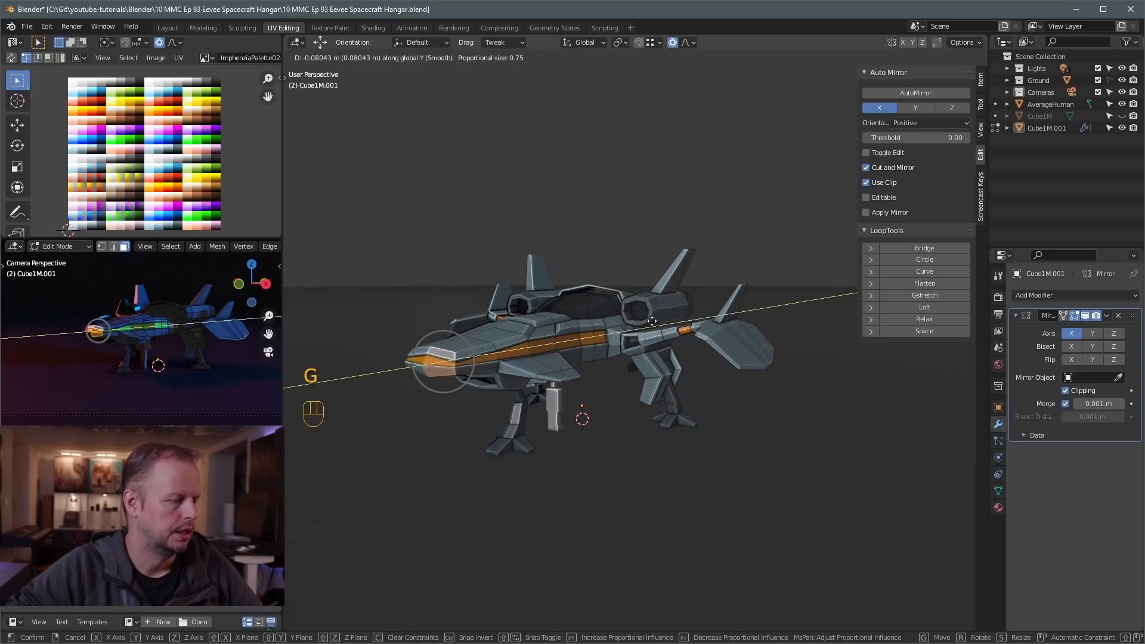
scroll(639, 322, down, 2)
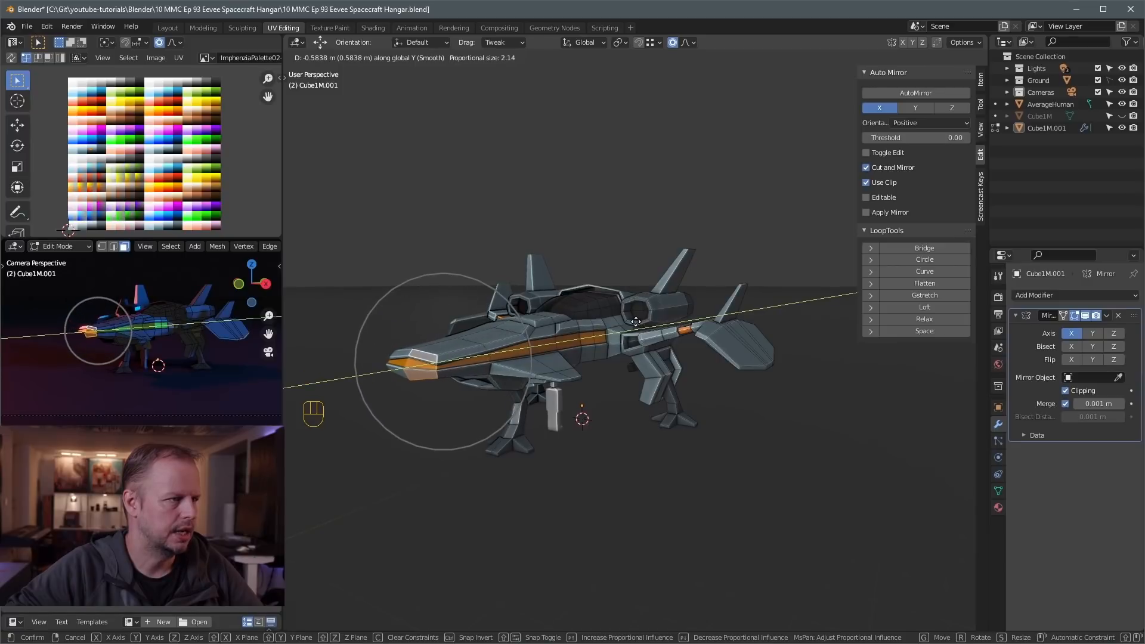
click(632, 321)
key(Tab)
Examine the spacecraft's underside, wings, front and top from several angles for remaining proportion problems
middle_drag(614, 289, 678, 295)
scroll(657, 316, up, 3)
scroll(719, 309, up, 3)
click(734, 282)
key(Tab)
ctrl+click(693, 321)
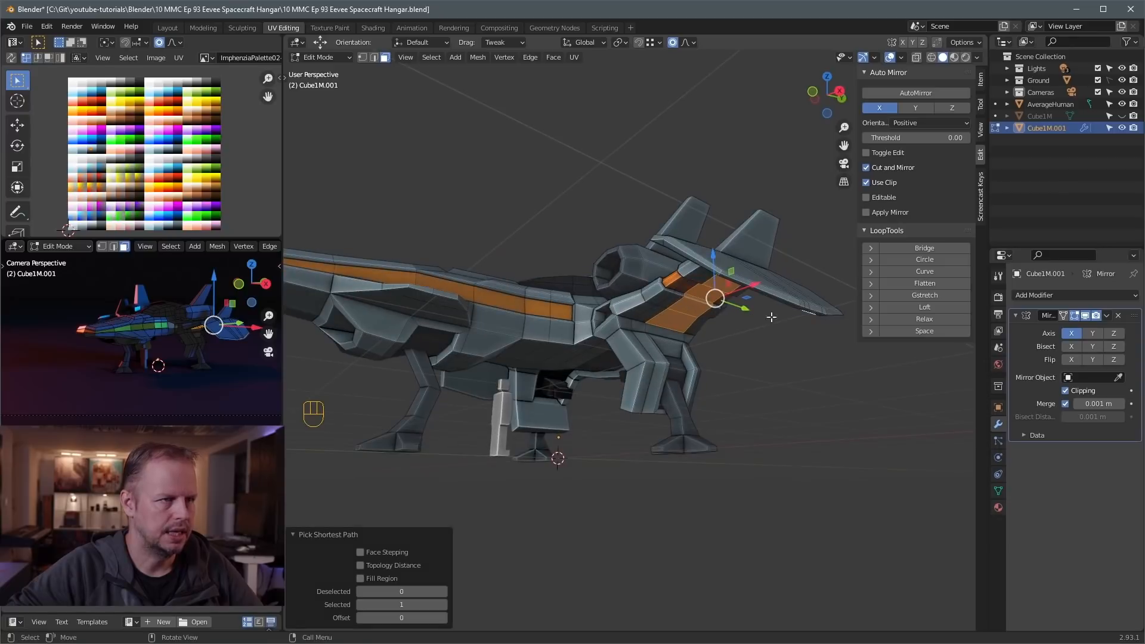
middle_drag(788, 311, 773, 330)
key(Tab)
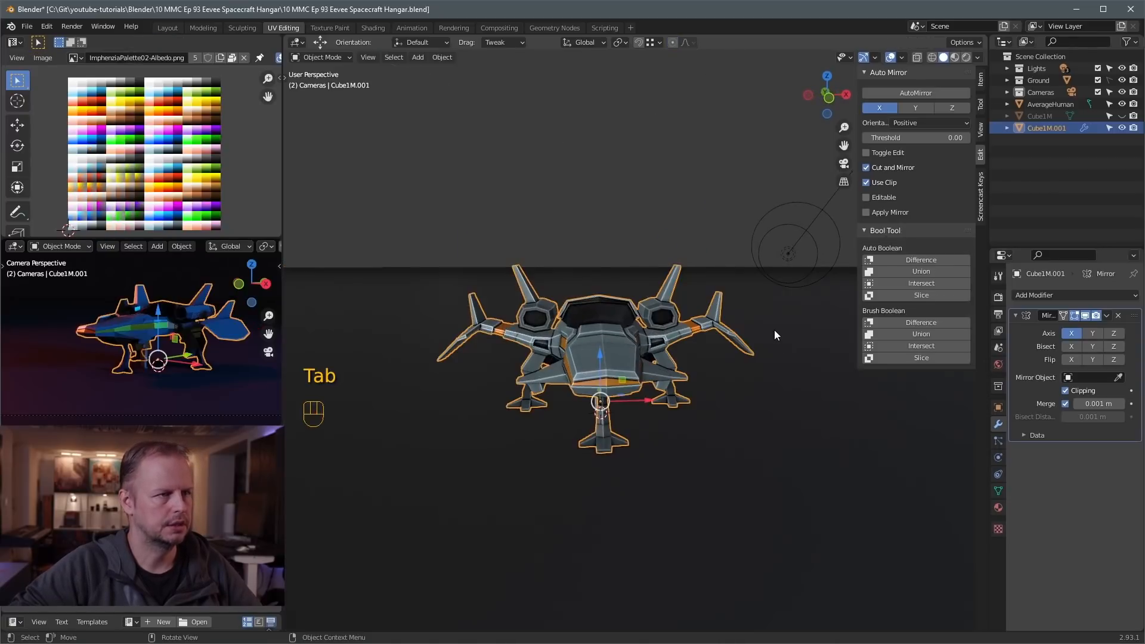
click(713, 213)
middle_drag(715, 213, 646, 321)
key(Tab)
key(Tab)
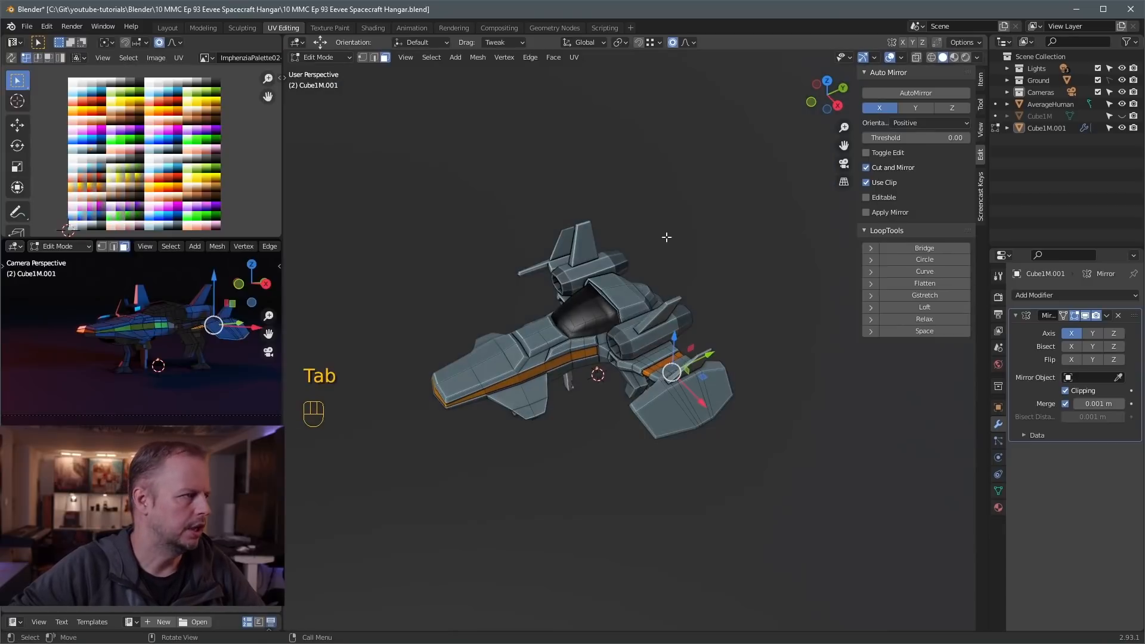
key(Tab)
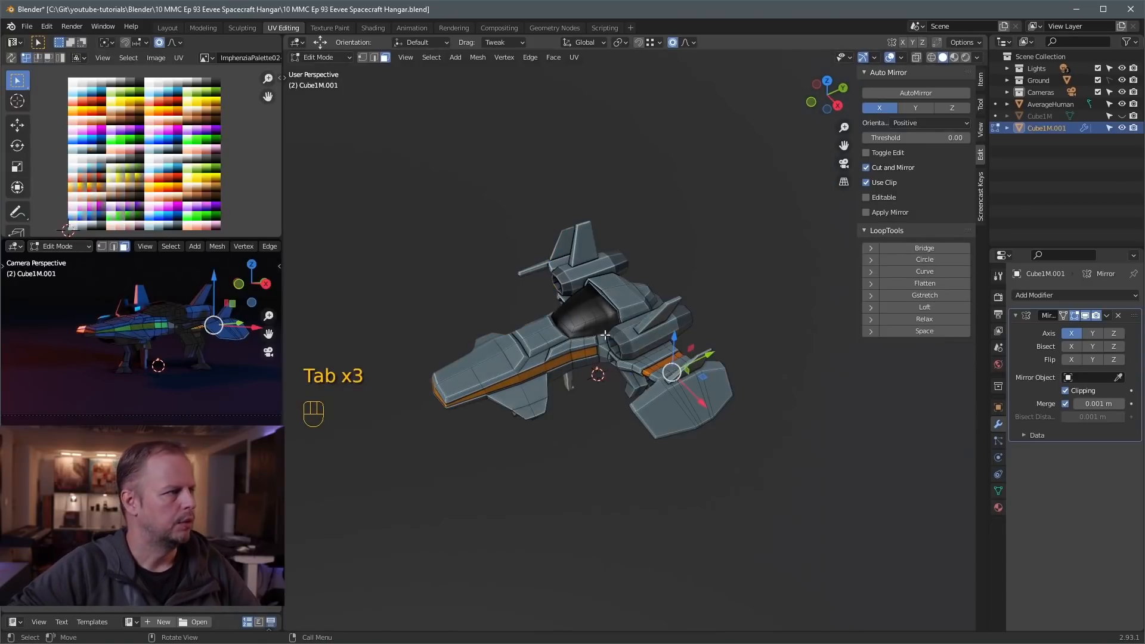
middle_drag(632, 359, 619, 283)
scroll(618, 283, up, 5)
key(Tab)
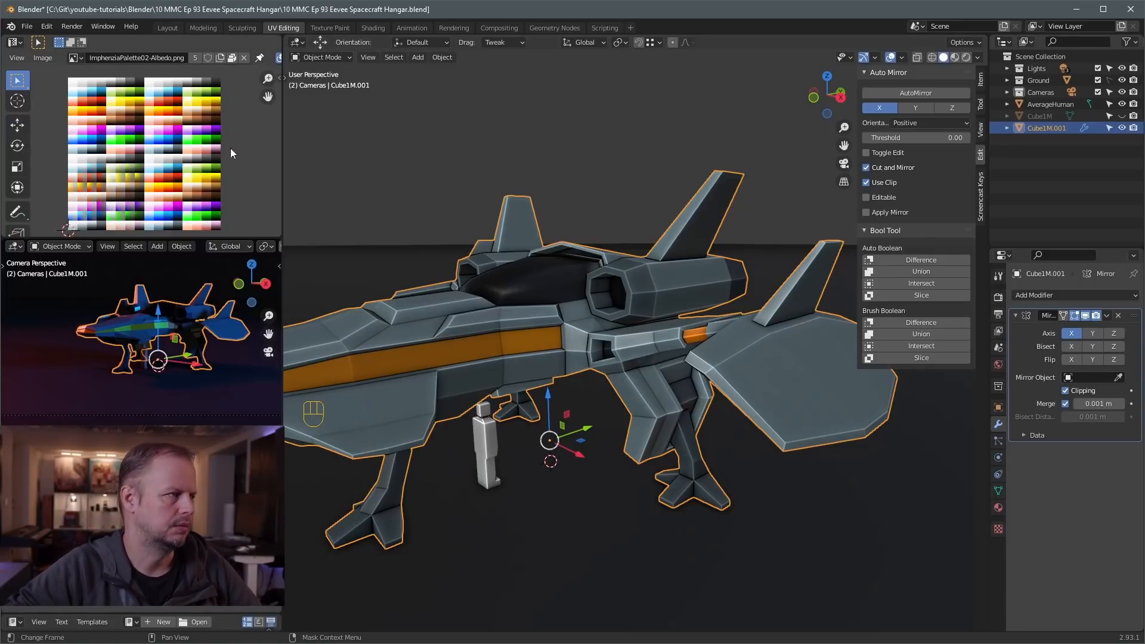
Raise the wing root's upper faces below the engine intake about 0.3 m with proportional editing at size 0.68
key(Tab)
middle_drag(585, 360, 837, 335)
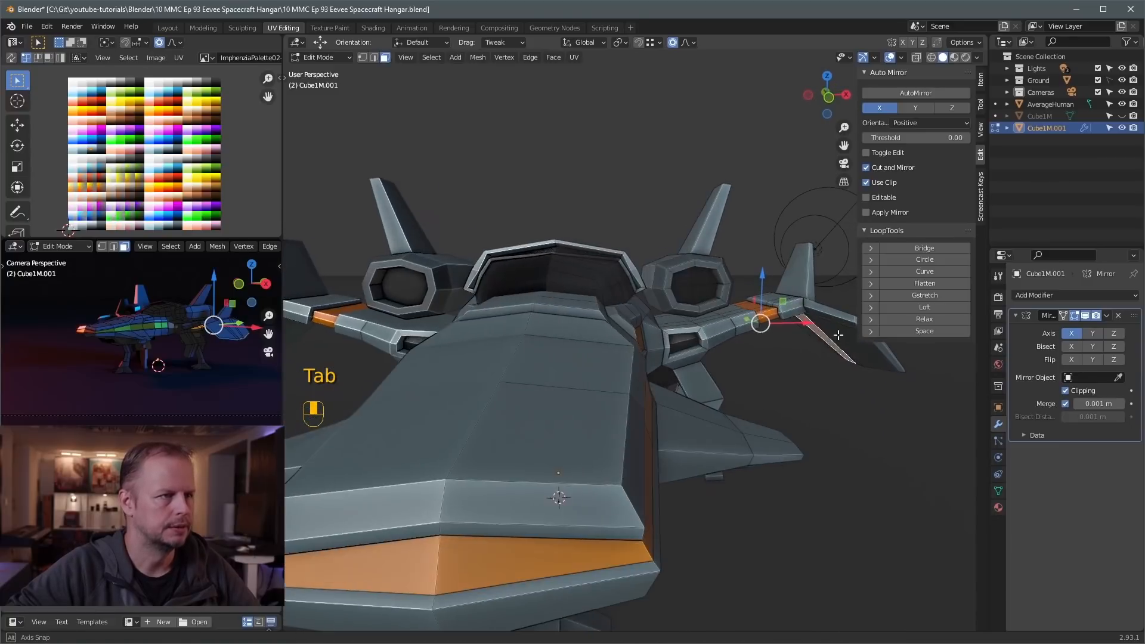
click(693, 277)
middle_drag(701, 276, 653, 347)
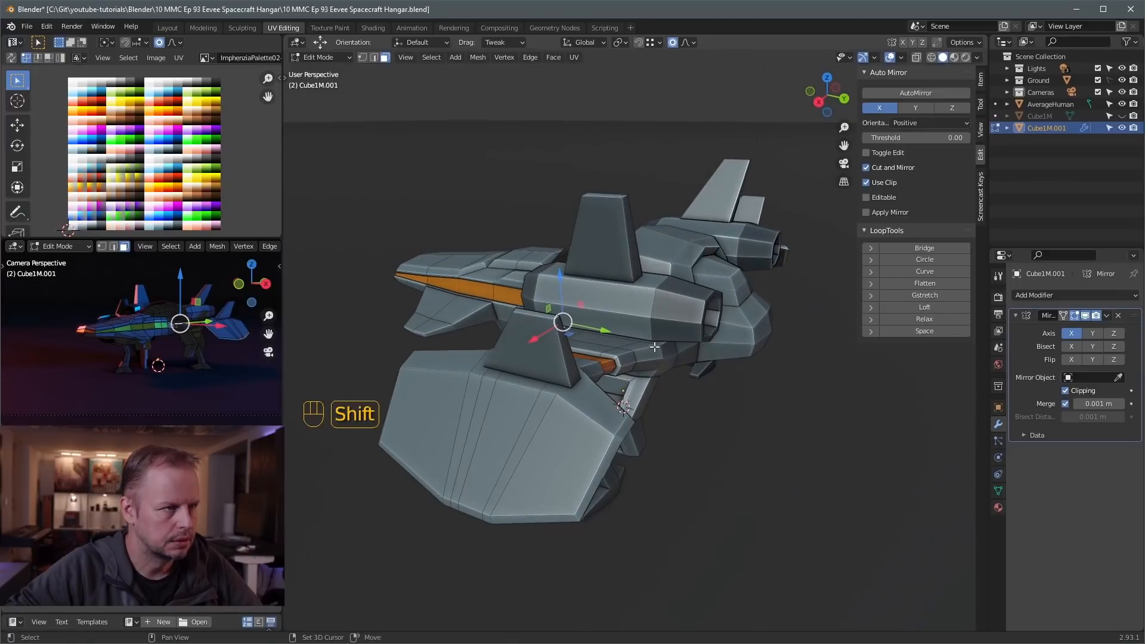
ctrl+click(657, 344)
scroll(661, 345, up, 5)
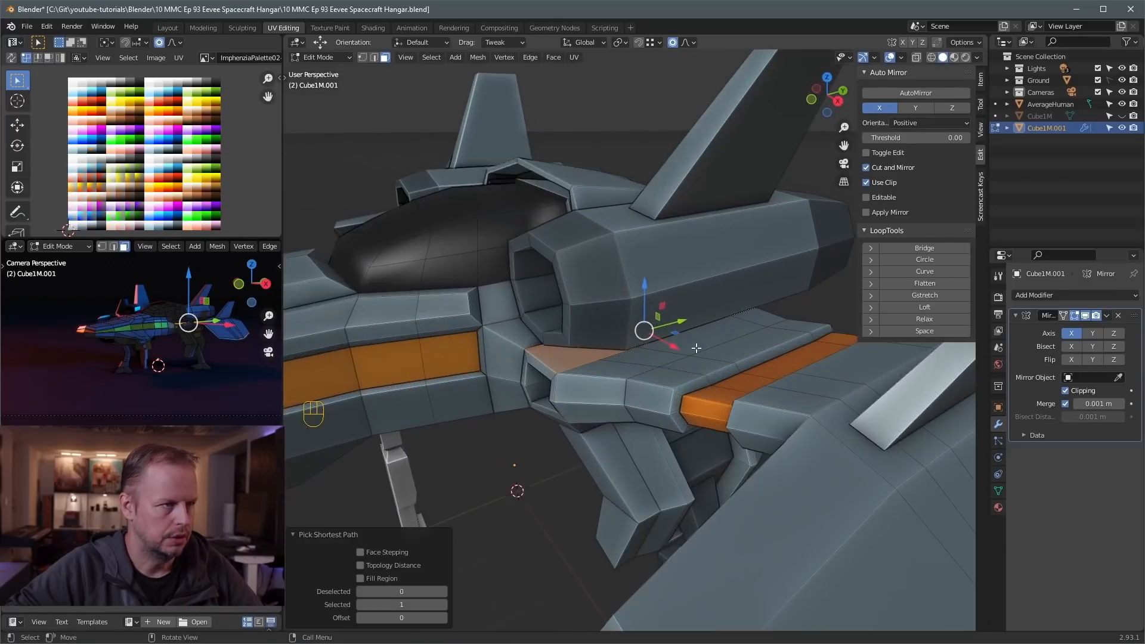
shift+click(765, 328)
ctrl+click(625, 366)
middle_drag(632, 365, 712, 358)
middle_drag(810, 321, 805, 298)
key(g)
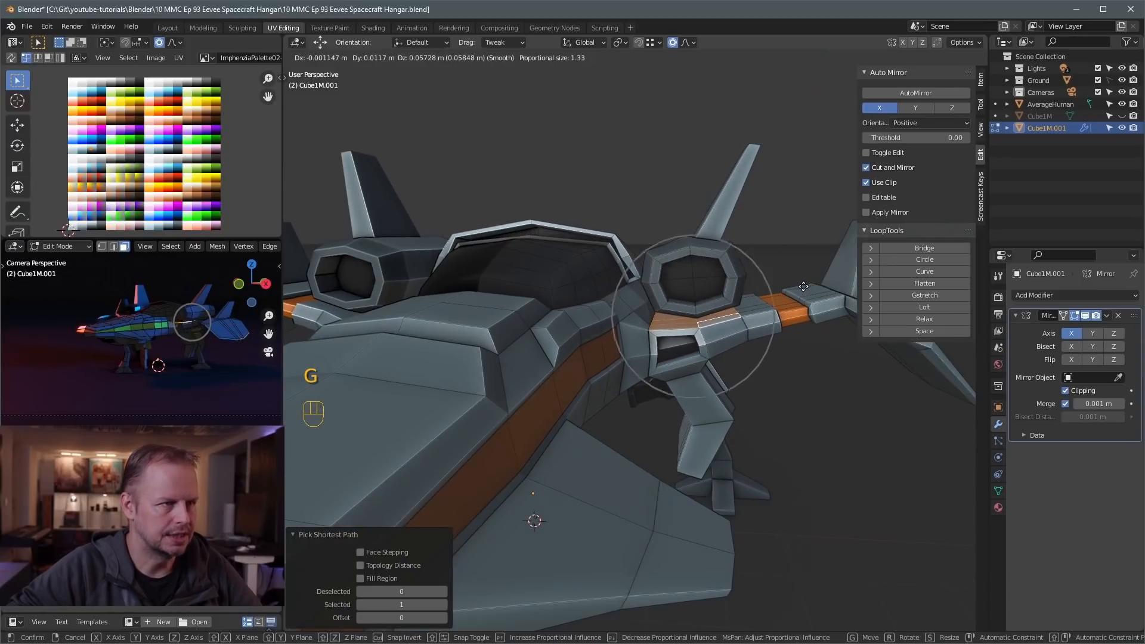
scroll(803, 286, up, 4)
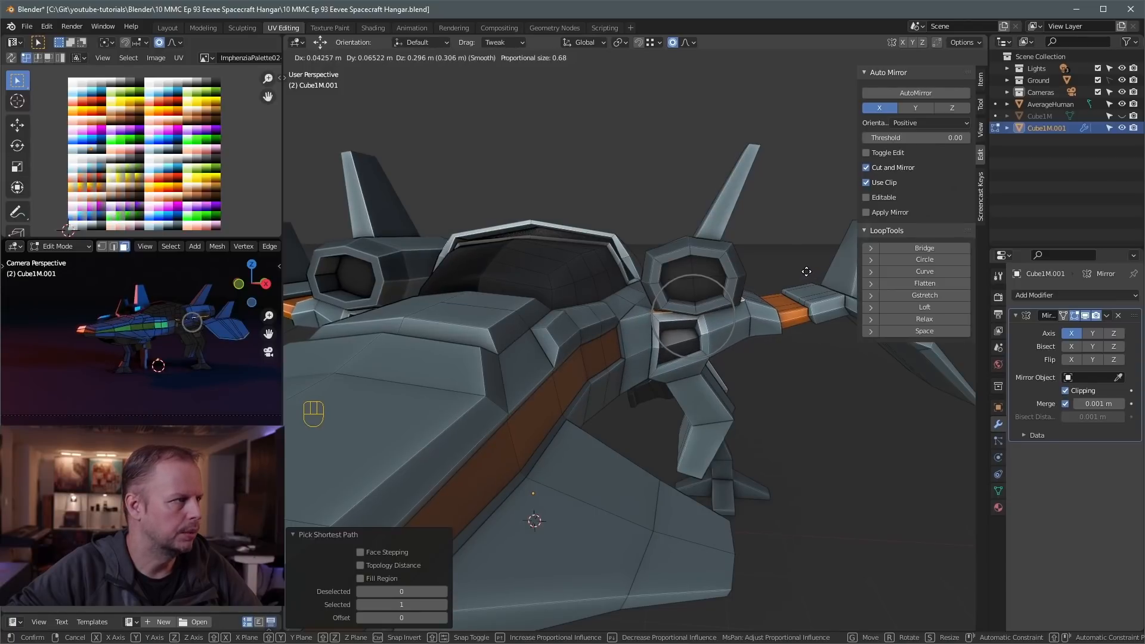
click(806, 271)
middle_drag(806, 271, 748, 255)
key(g)
click(789, 296)
Select the linked engine pod and its fin, and shift them about 0.15 m inward and 0.03 m up
key(l)
key(l)
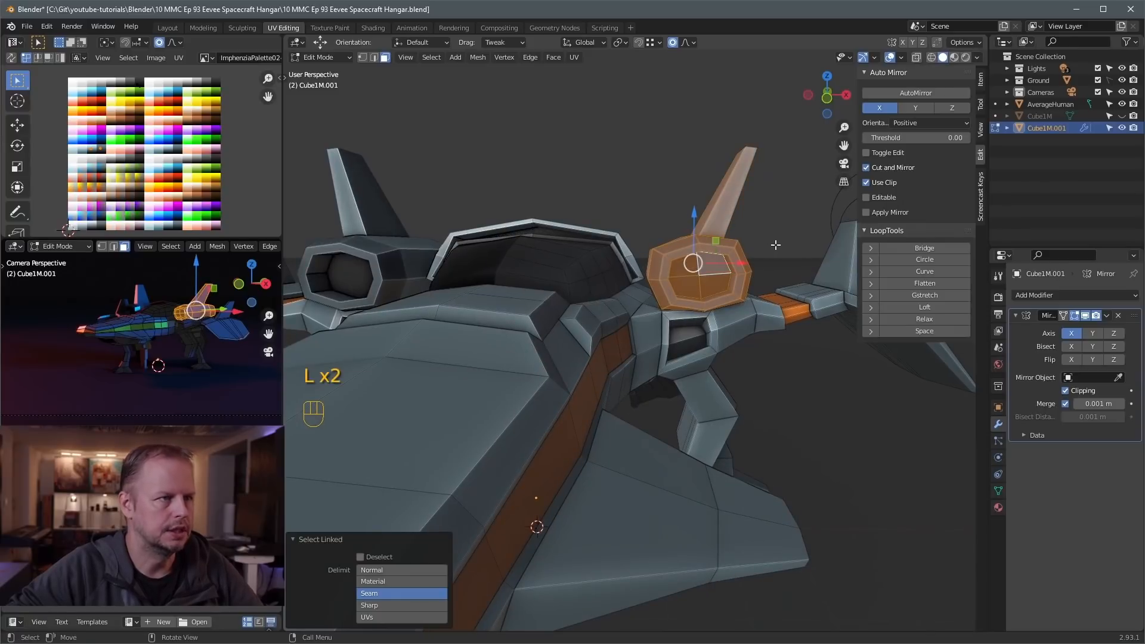
key(h)
key(ctrl+z)
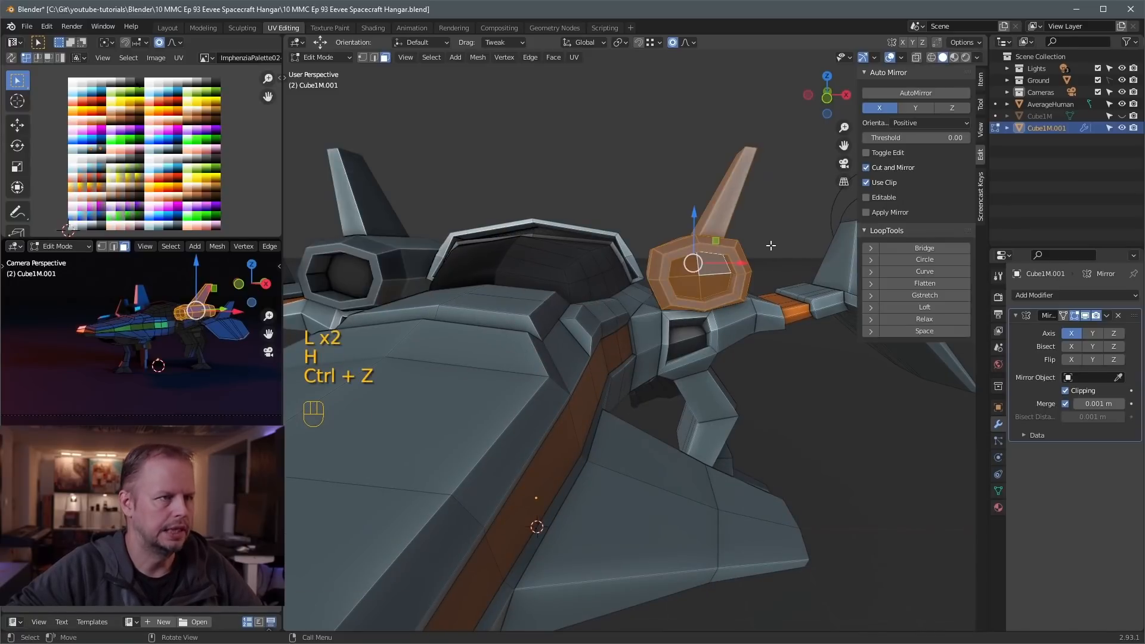
key(g)
click(759, 243)
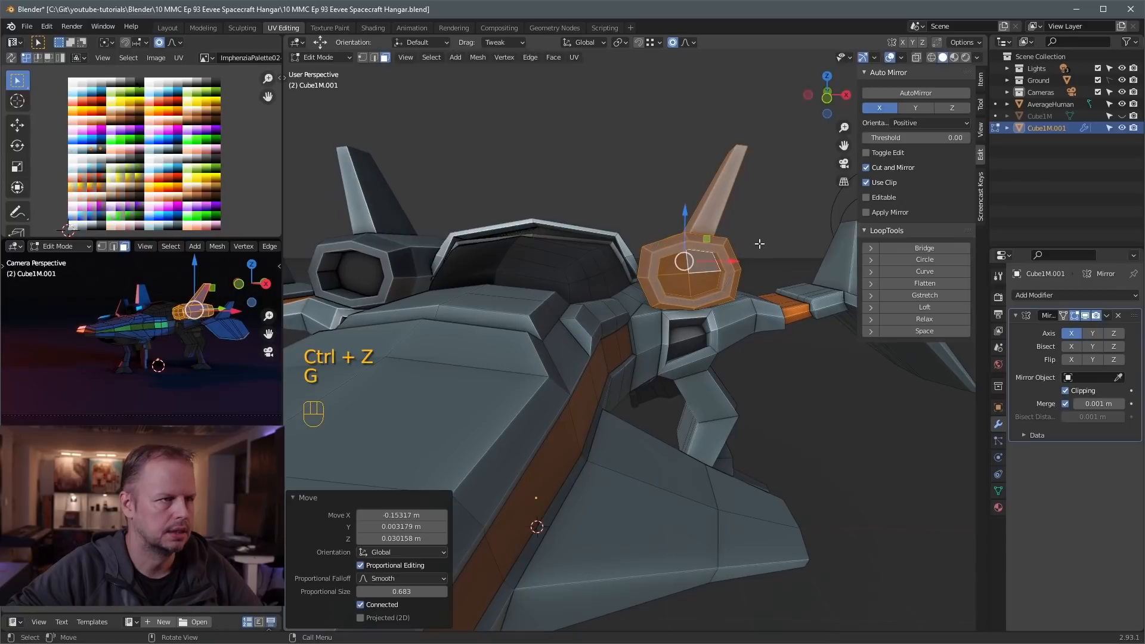
Examine the spacecraft in Object Mode and check its framing in the camera view
scroll(775, 345, down, 5)
middle_drag(781, 345, 812, 324)
scroll(665, 350, up, 5)
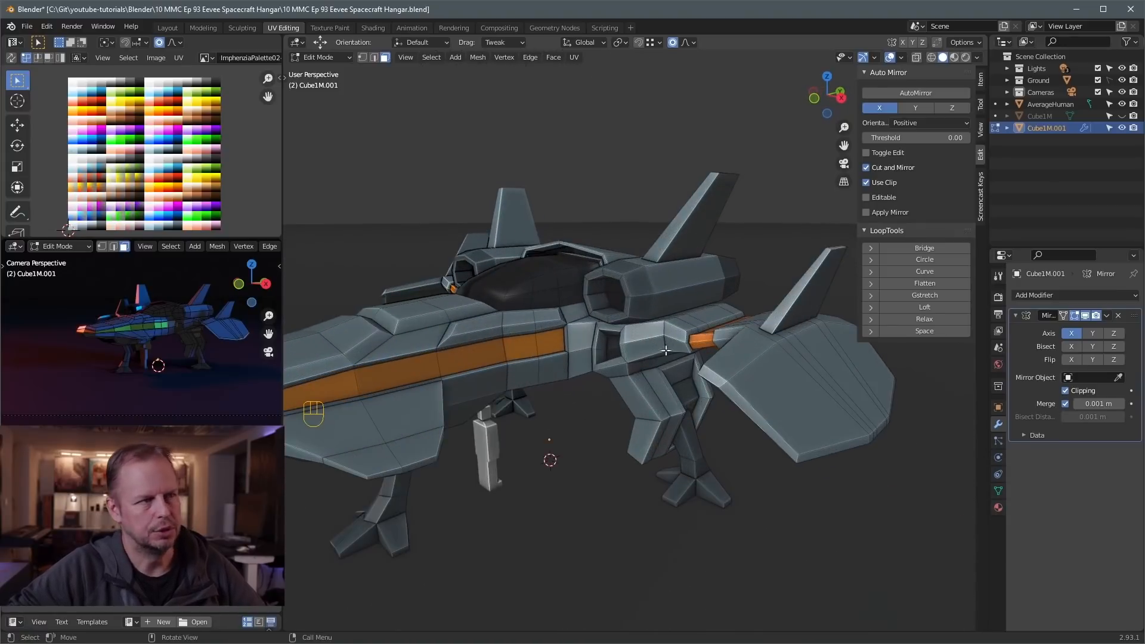
key(Tab)
key(Tab)
key(Tab)
scroll(666, 350, down, 5)
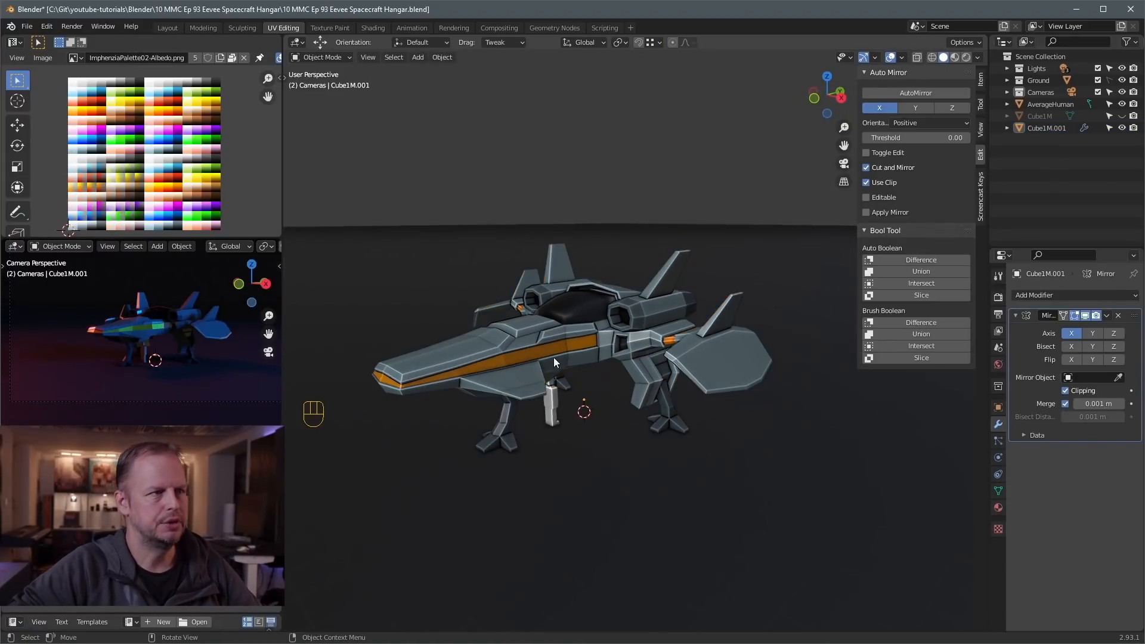
scroll(218, 316, down, 2)
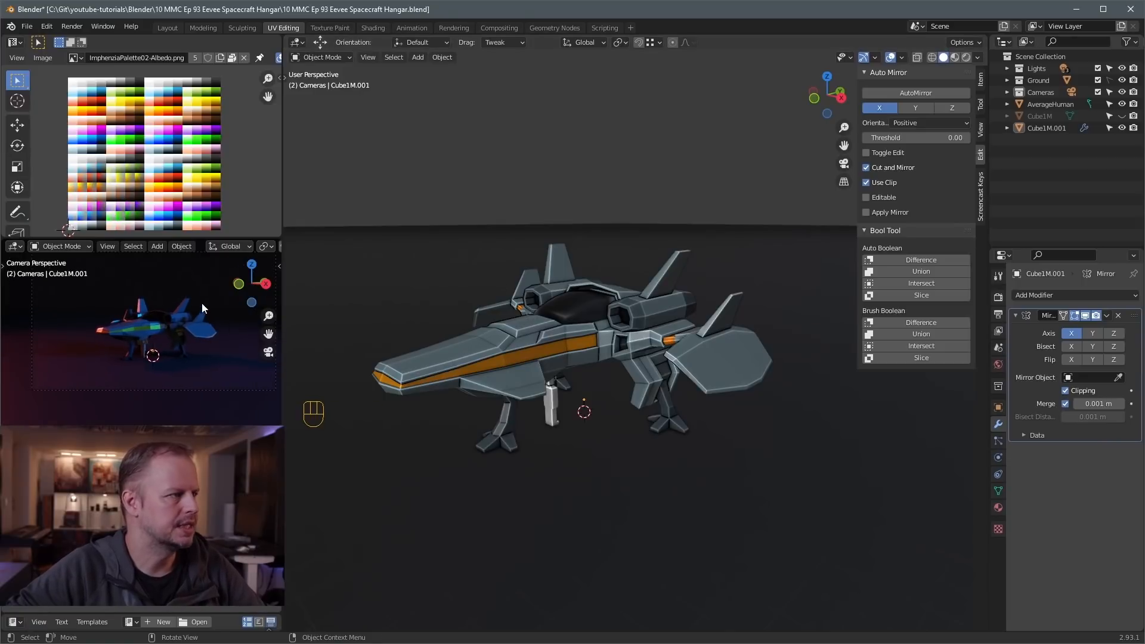
Examine the settings of the blue, red and back spot lights placed around the spacecraft
shift+middle_drag(205, 316, 189, 341)
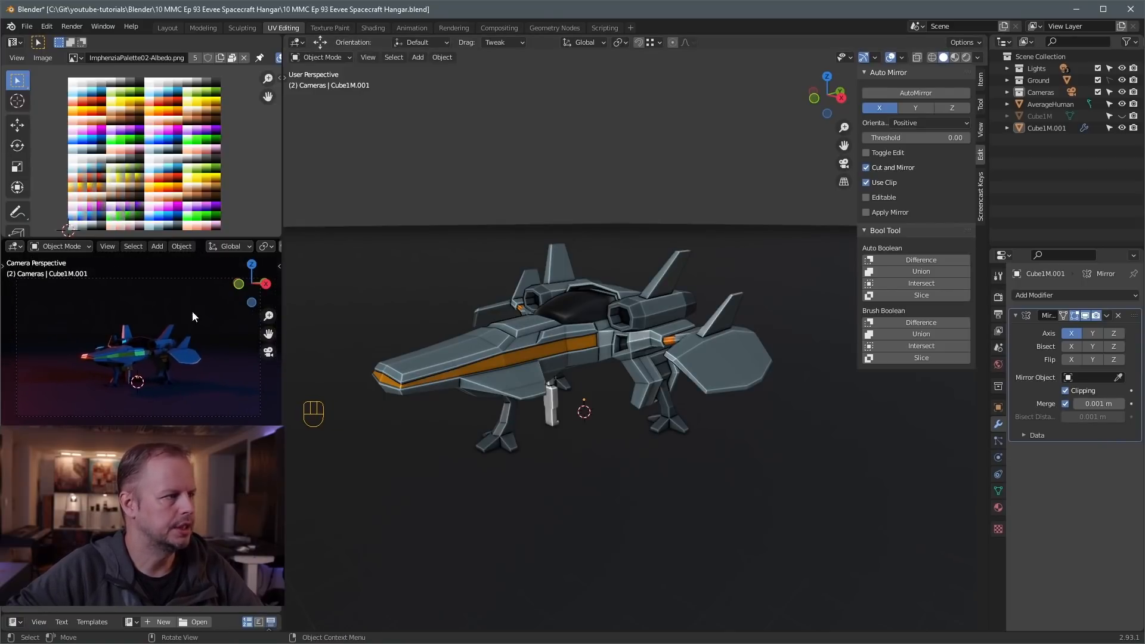
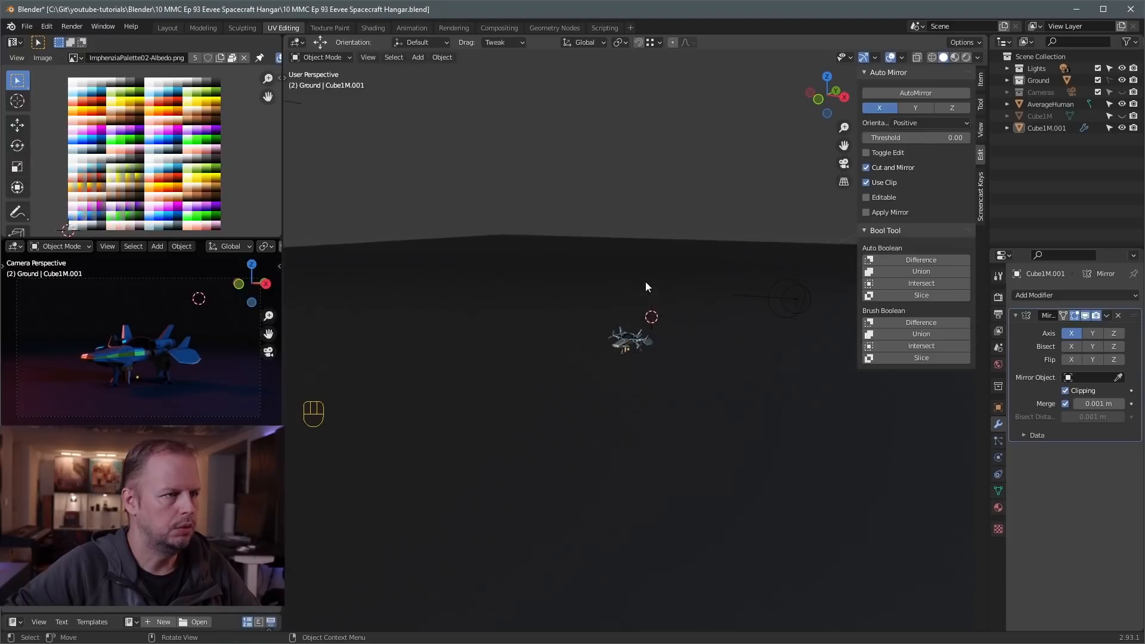
middle_drag(646, 289, 744, 306)
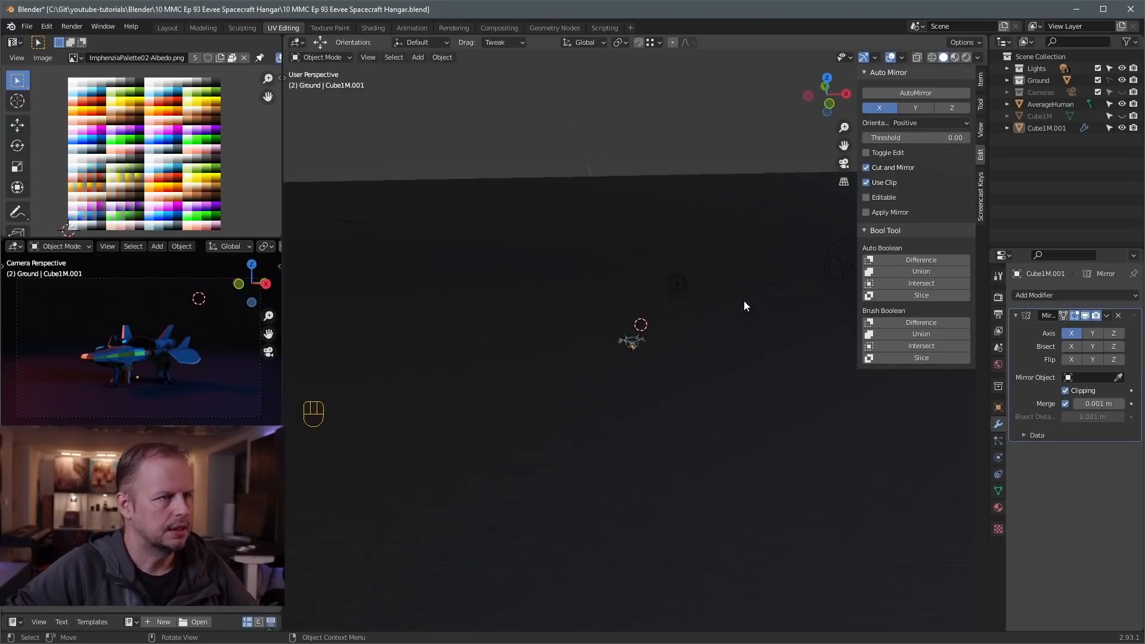
click(857, 262)
click(997, 441)
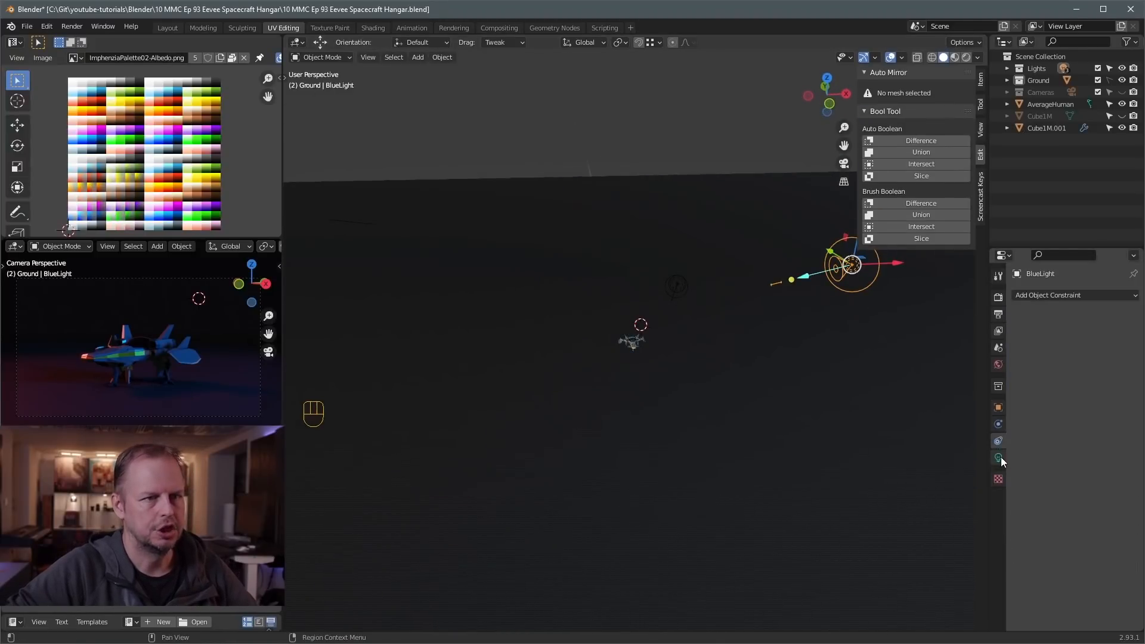
click(999, 457)
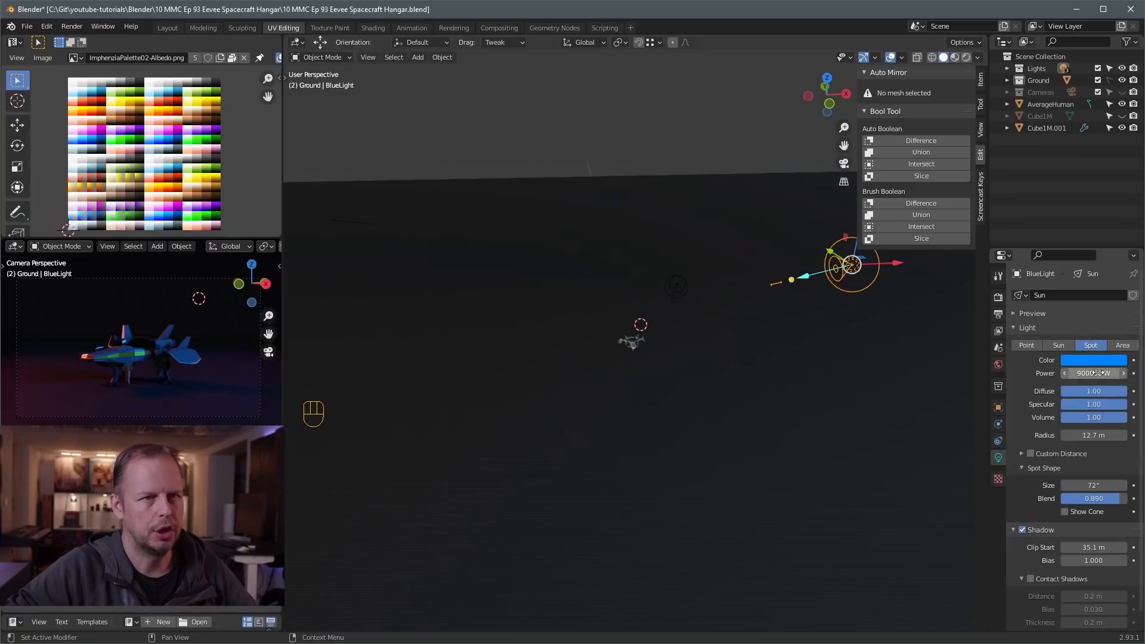
scroll(535, 287, down, 3)
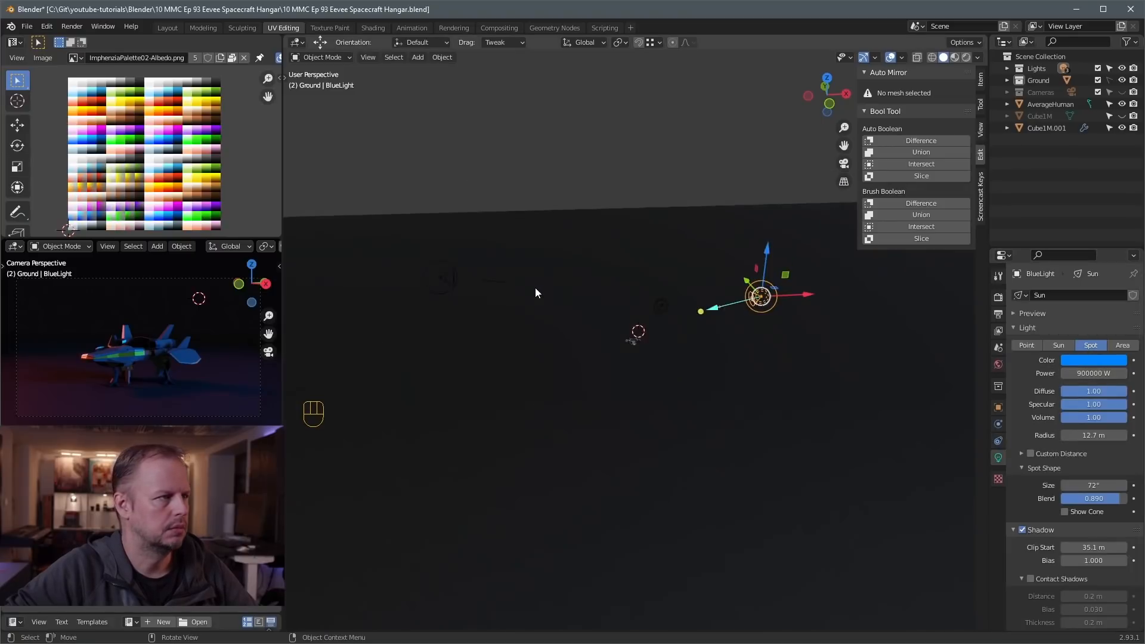
scroll(536, 287, up, 3)
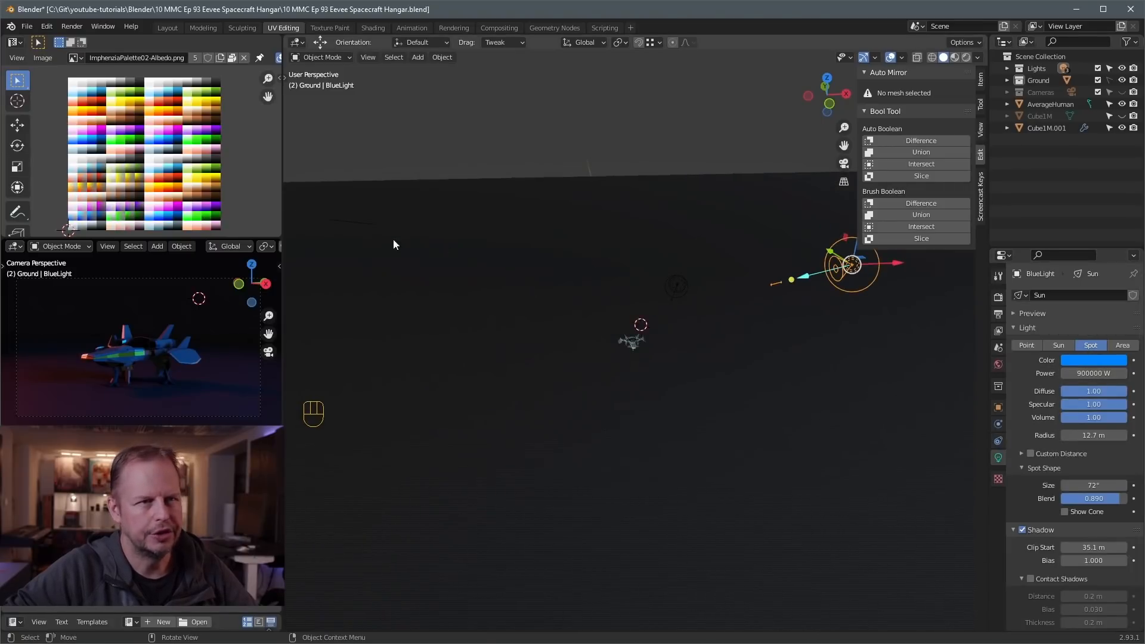
shift+middle_drag(392, 244, 575, 250)
click(443, 236)
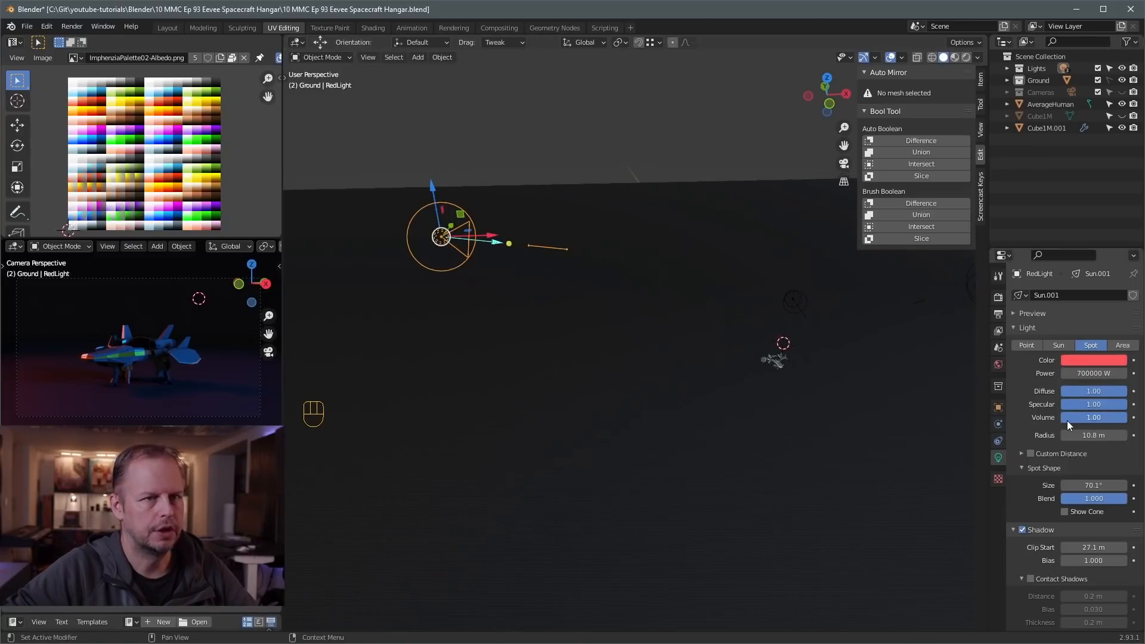
click(668, 204)
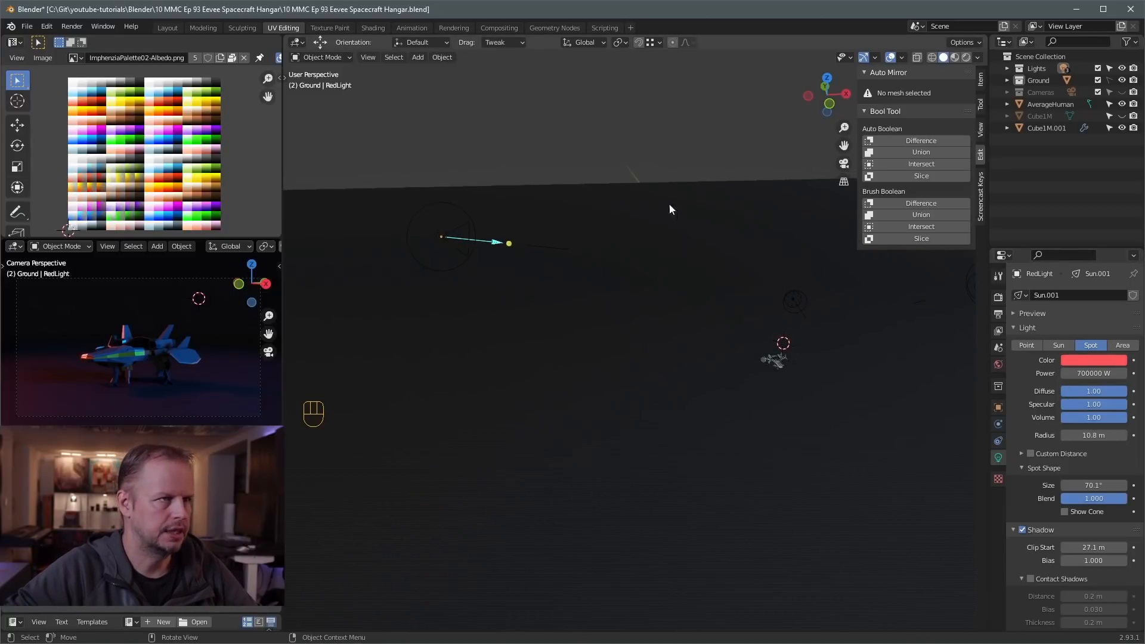
shift+middle_drag(668, 204, 596, 286)
click(672, 335)
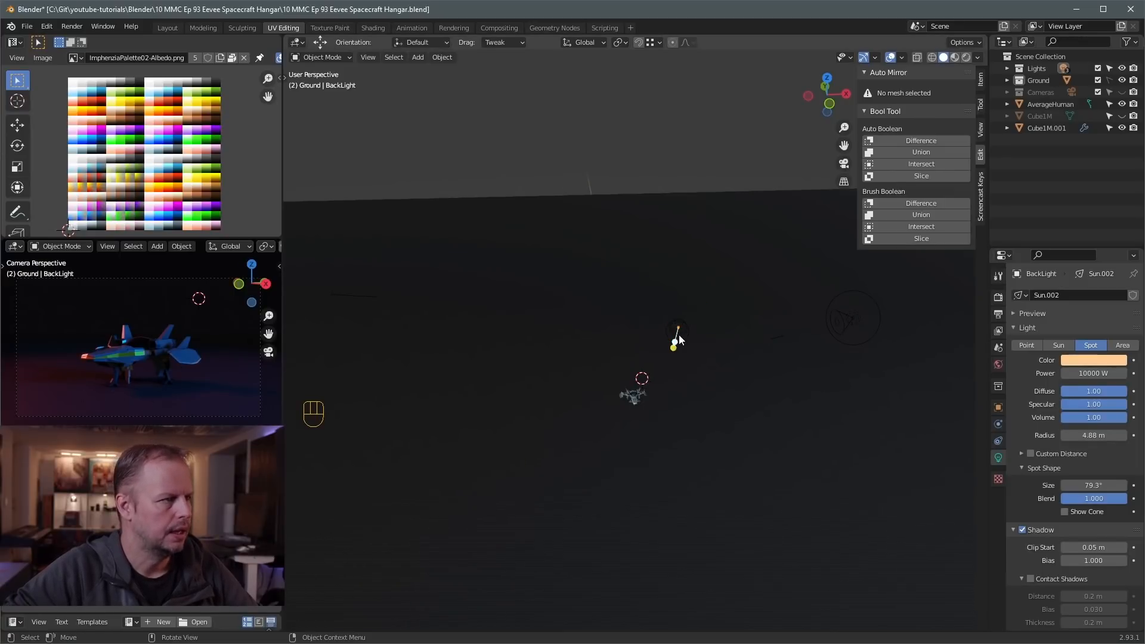
Unhide the reference cube Cube1M and rename the spacecraft object as Spacecraft
scroll(664, 360, up, 5)
shift+middle_drag(715, 410, 692, 298)
scroll(667, 357, up, 3)
scroll(639, 330, up, 4)
scroll(641, 344, down, 4)
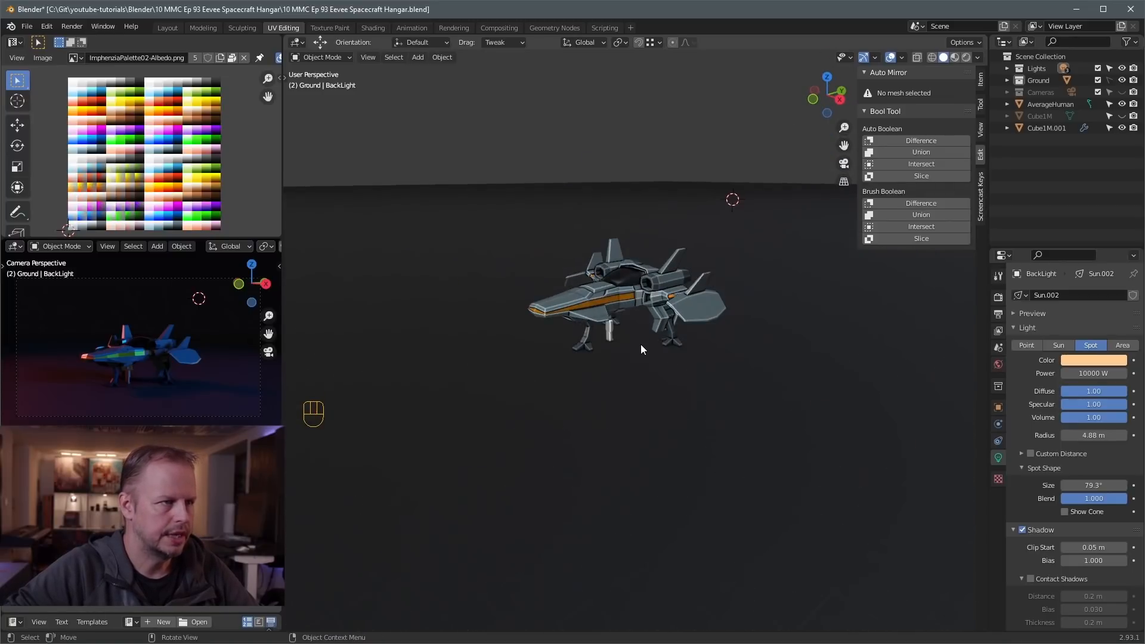
click(1121, 115)
middle_drag(675, 294, 627, 288)
click(638, 264)
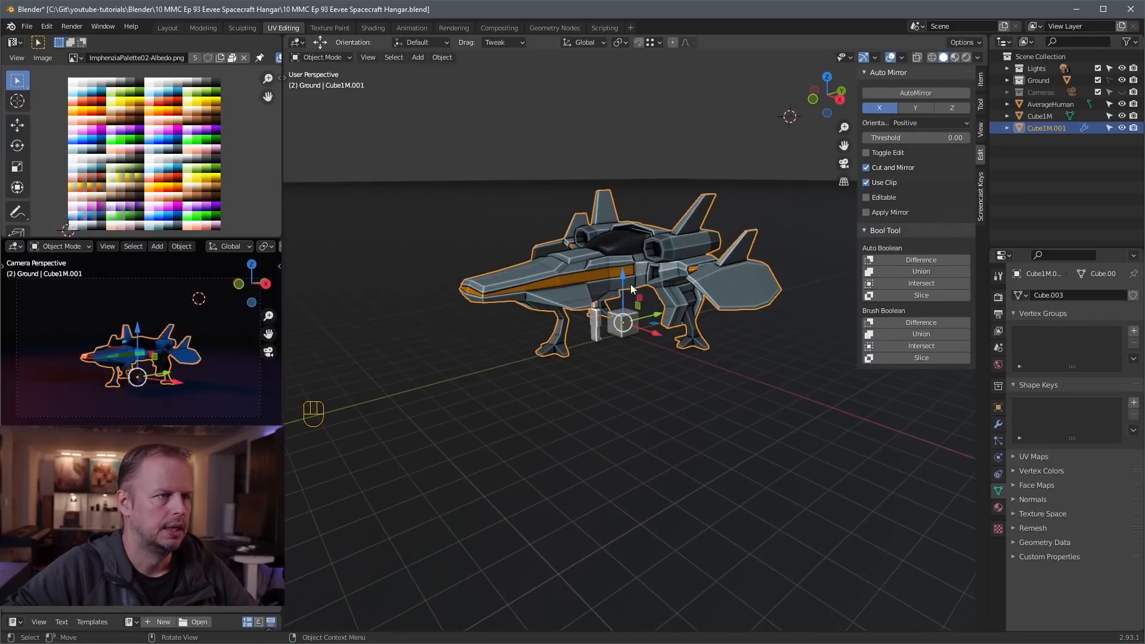
key(F2)
text(Spacecraft)
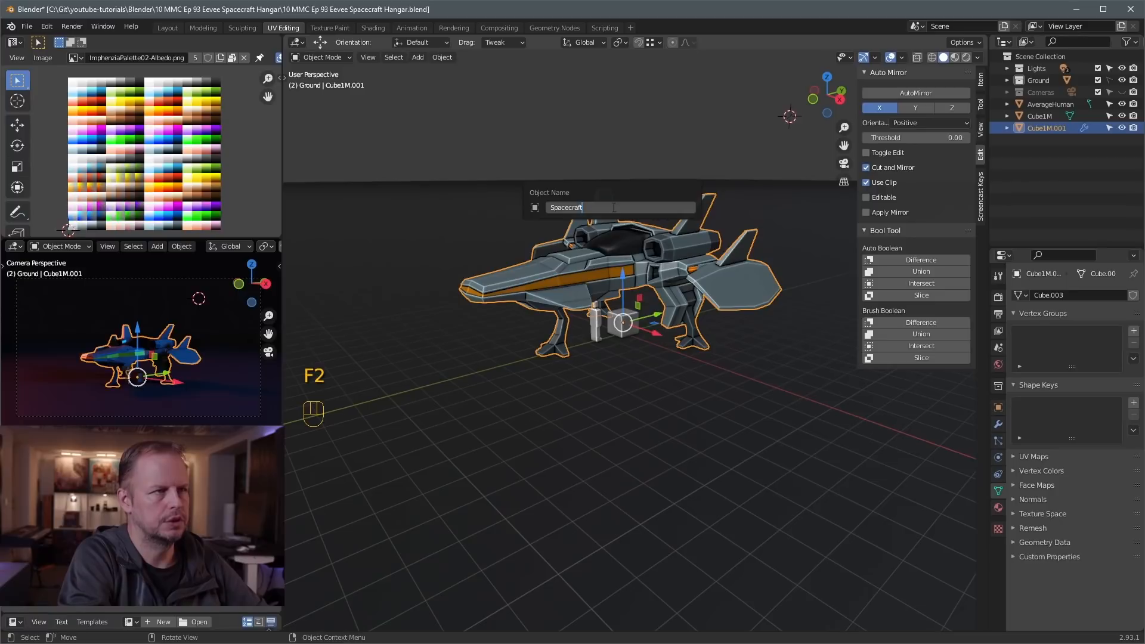
key(Return)
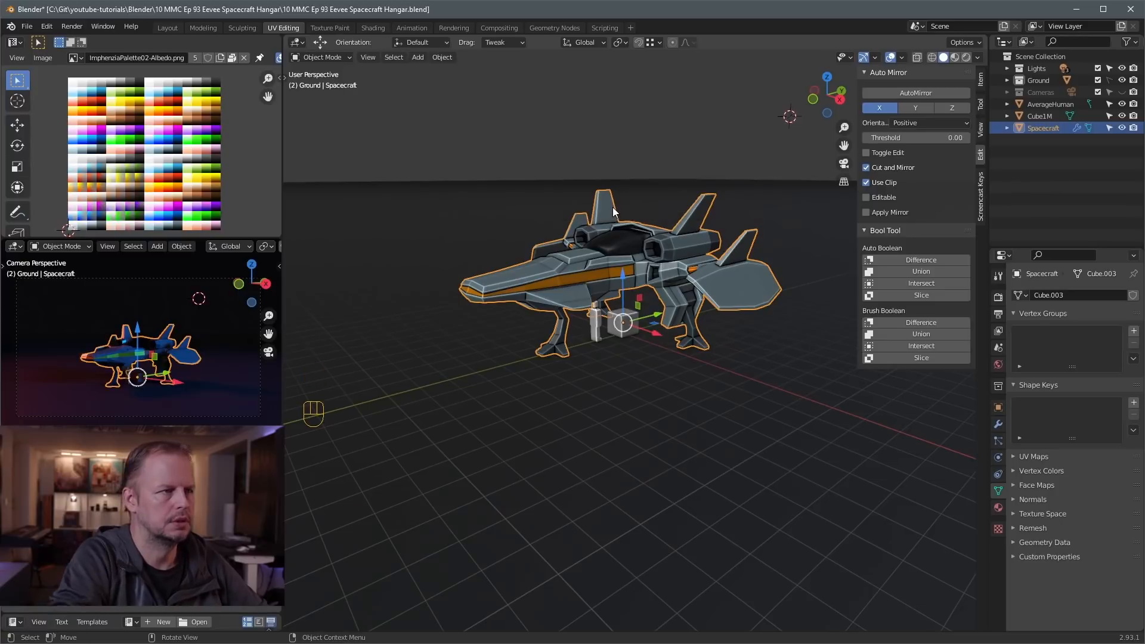
Raise the spacecraft and the human figure above the ground, and move the figure out in front of the craft
drag(624, 280, 641, 215)
click(601, 325)
drag(595, 296, 589, 231)
drag(631, 273, 508, 293)
Scale the reference cube's whole mesh about 18.8 times in X and Y only, forming a flat platform under the spacecraft
click(632, 314)
key(Tab)
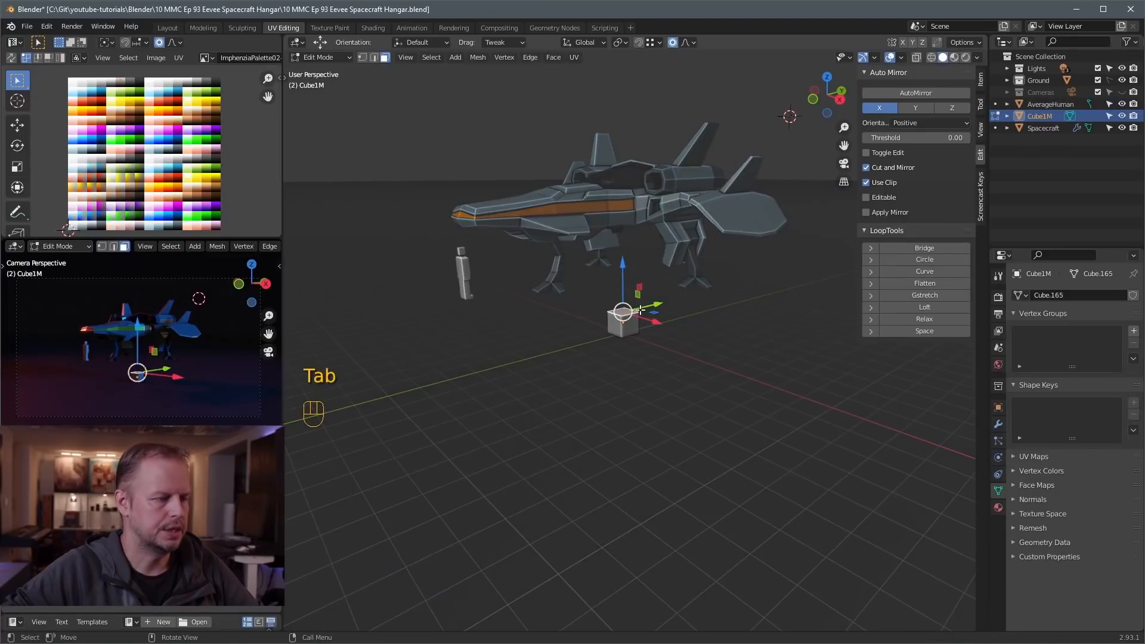
key(a)
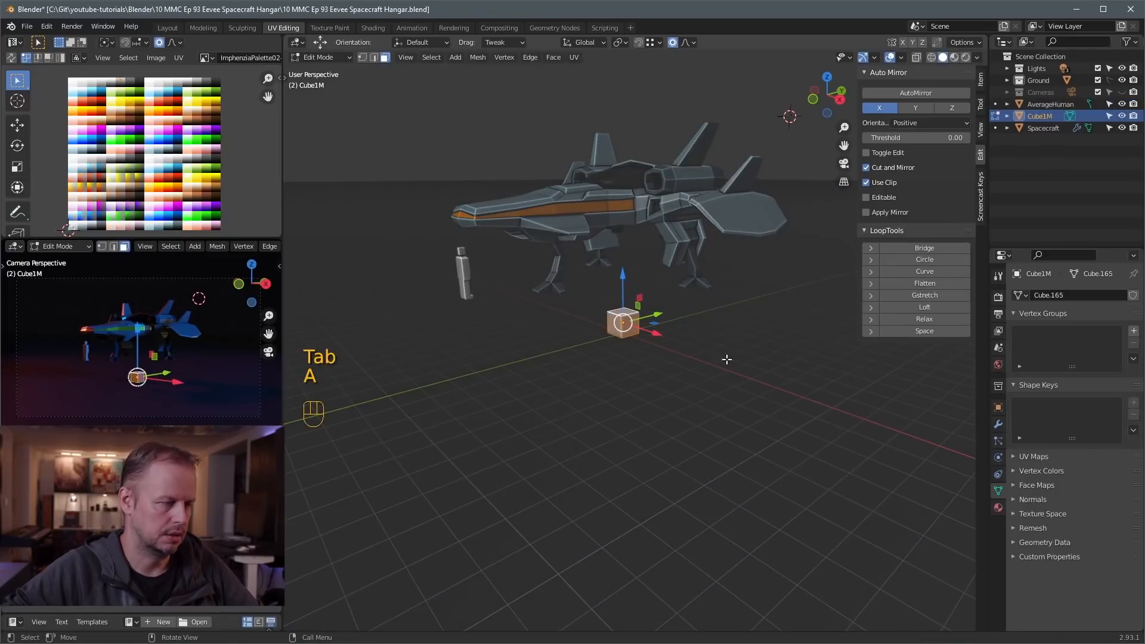
key(s)
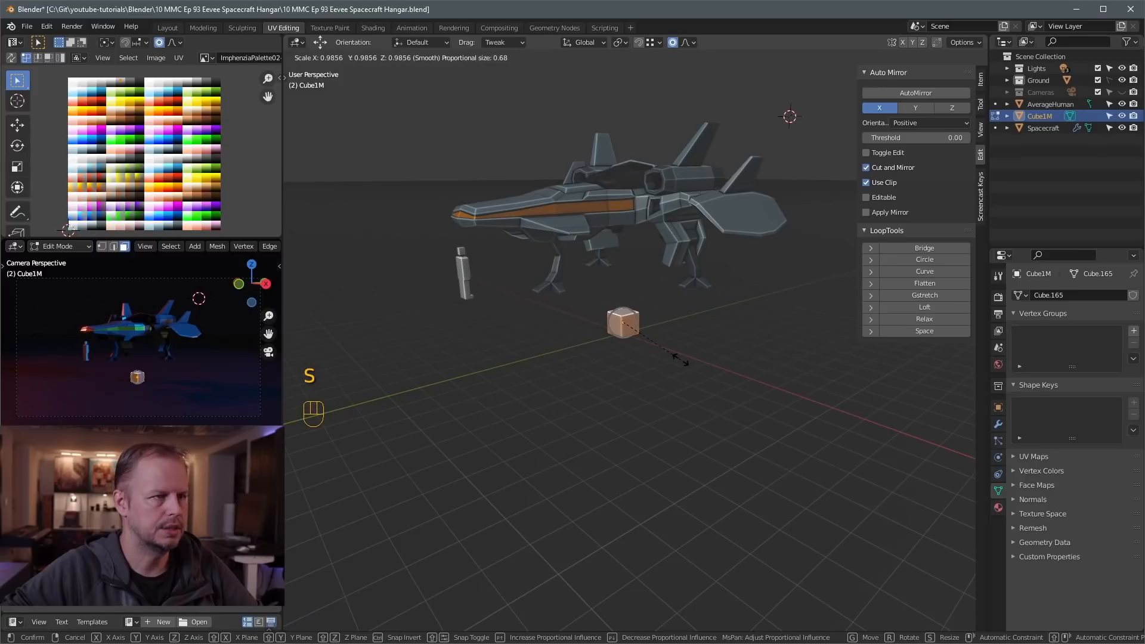
key(shift+z)
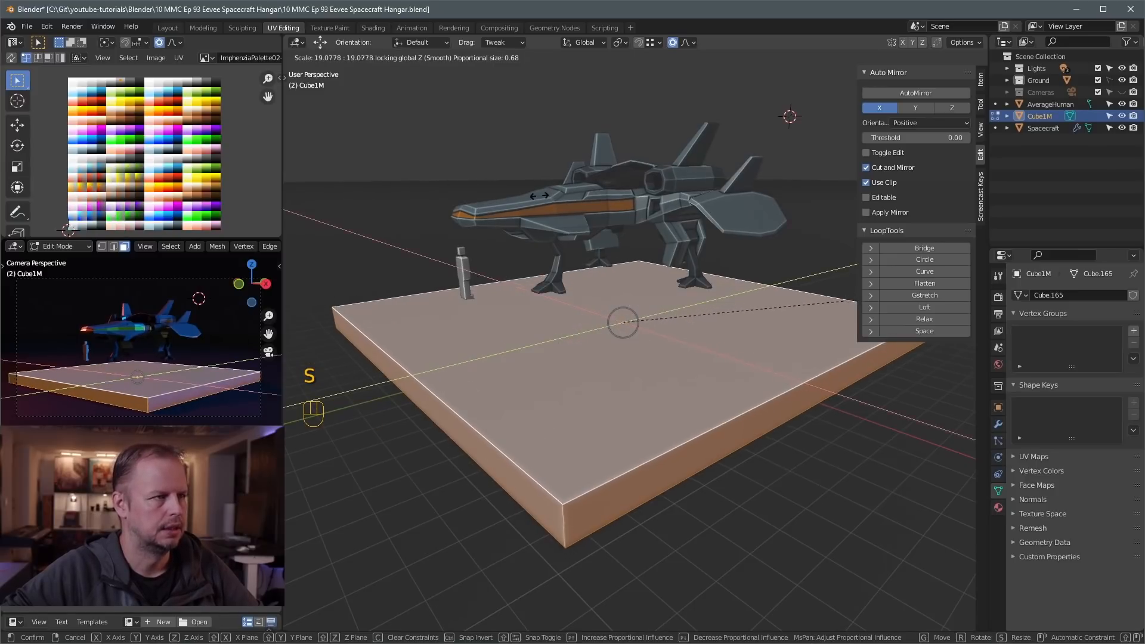
click(551, 231)
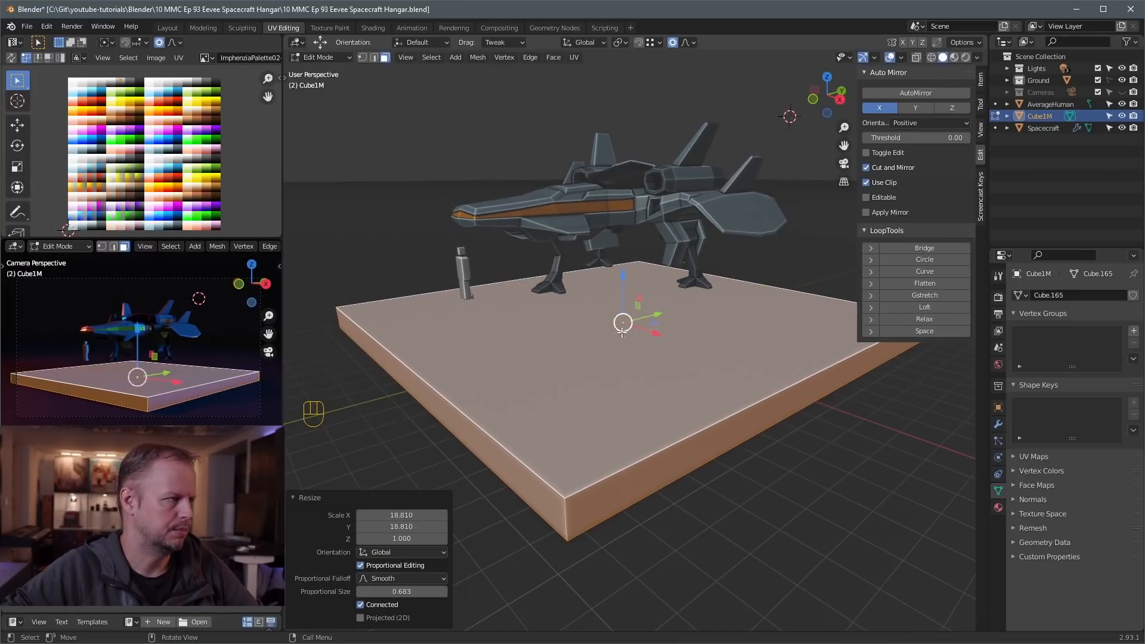
Stretch the platform by moving one of its side faces outward, and return to Object Mode
middle_drag(622, 332, 743, 390)
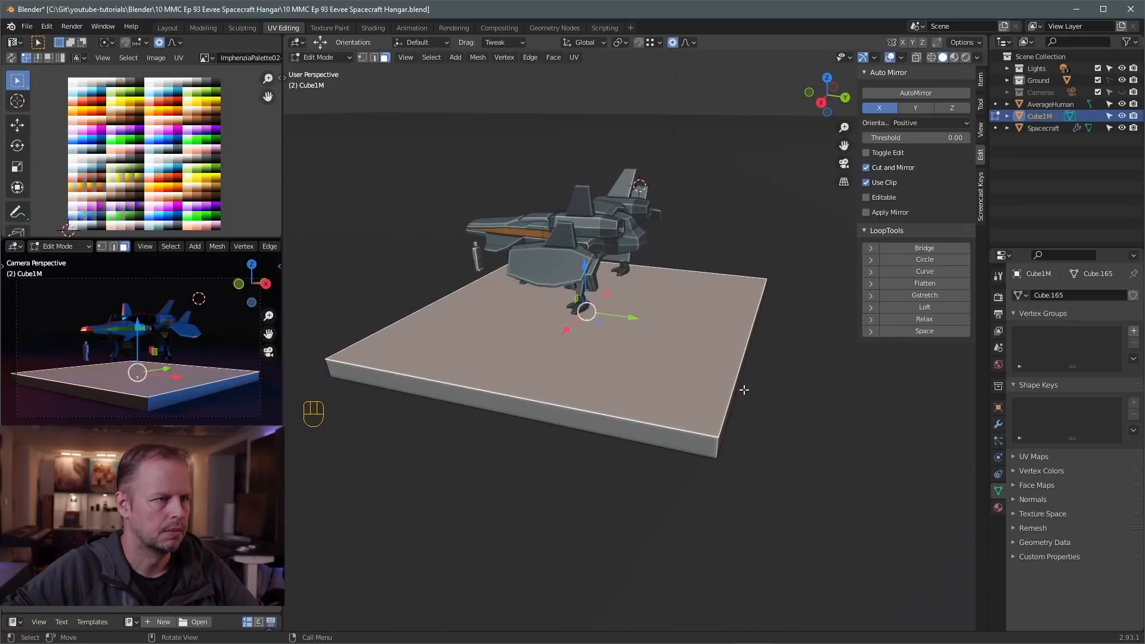
click(745, 391)
drag(766, 396, 868, 362)
middle_drag(859, 354, 638, 243)
key(Tab)
Lower the spacecraft and the human figure so that both stand on the platform's surface
click(528, 185)
click(666, 298)
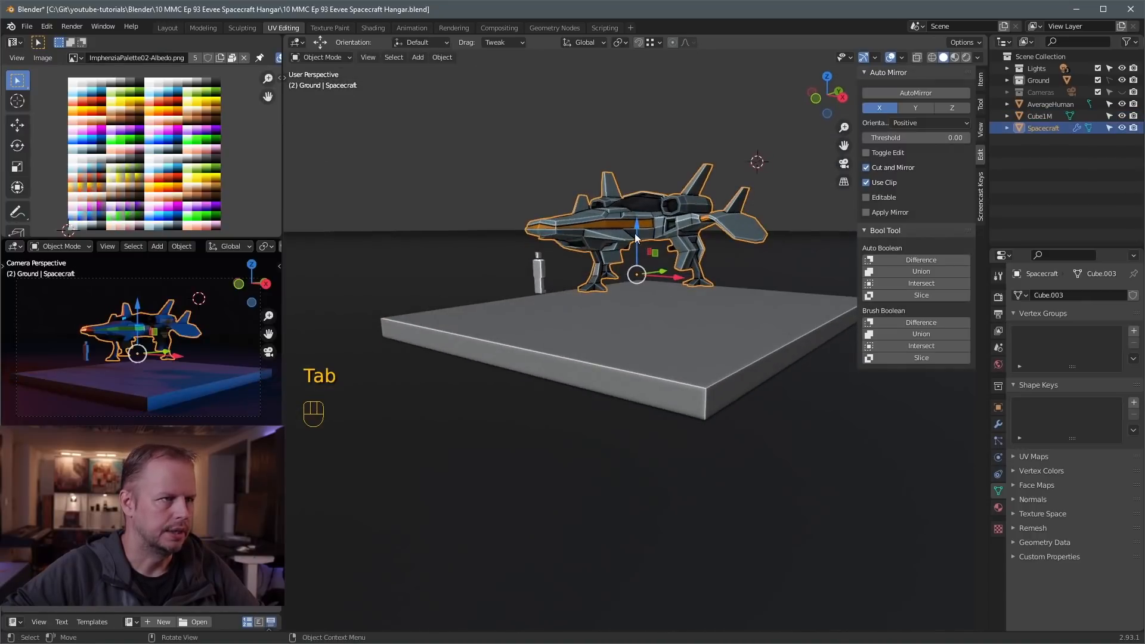
drag(638, 243, 649, 263)
click(538, 278)
drag(542, 253, 547, 284)
Assign the existing material named Material to the platform
click(677, 335)
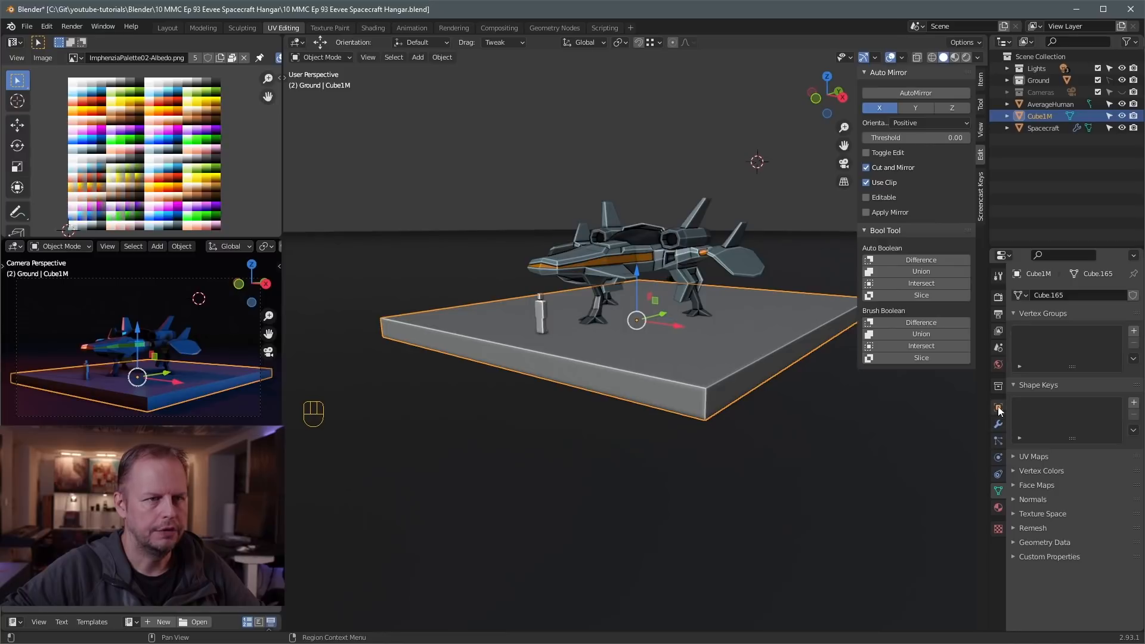
click(998, 506)
click(1019, 346)
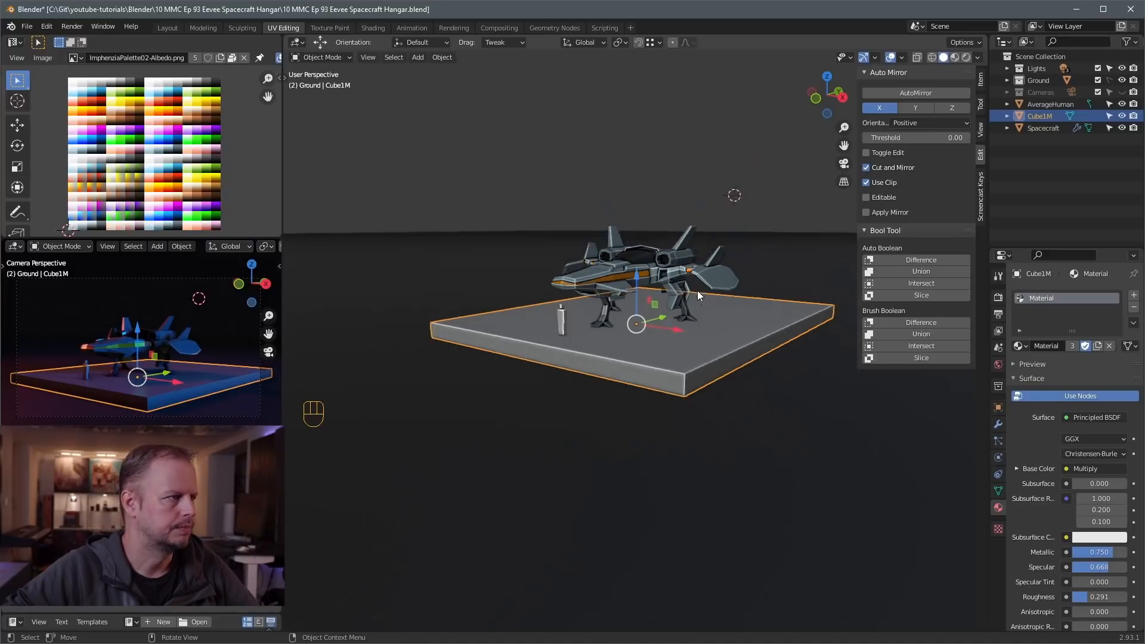
Select the platform's linked mesh and enlarge it about 1.3 times in X and Y, keeping its thickness
key(l)
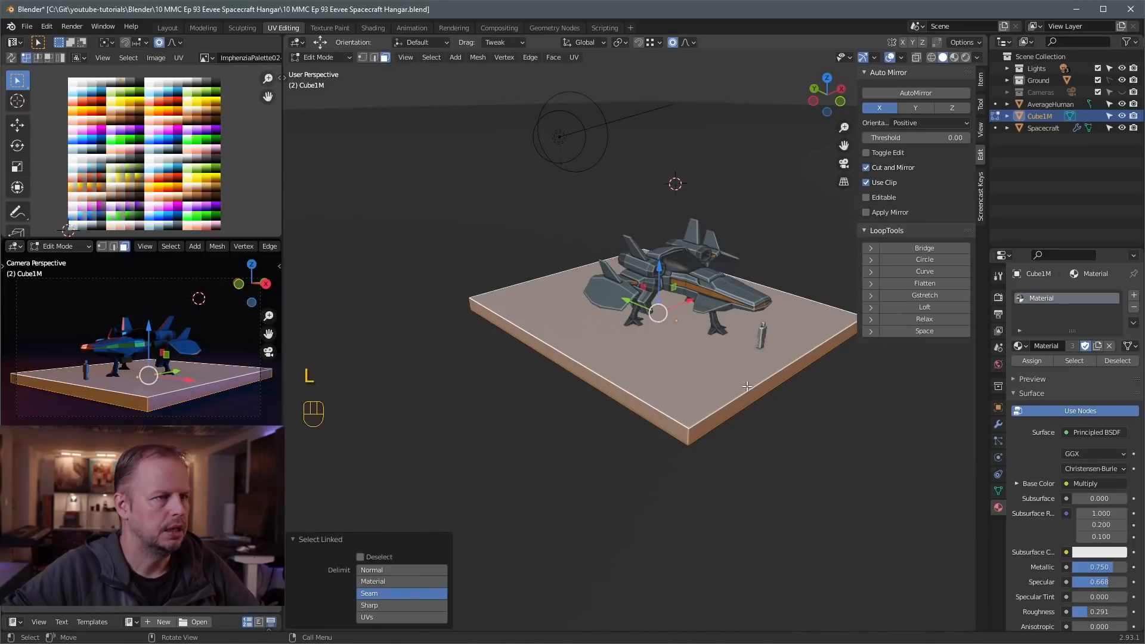
key(s)
key(shift+z)
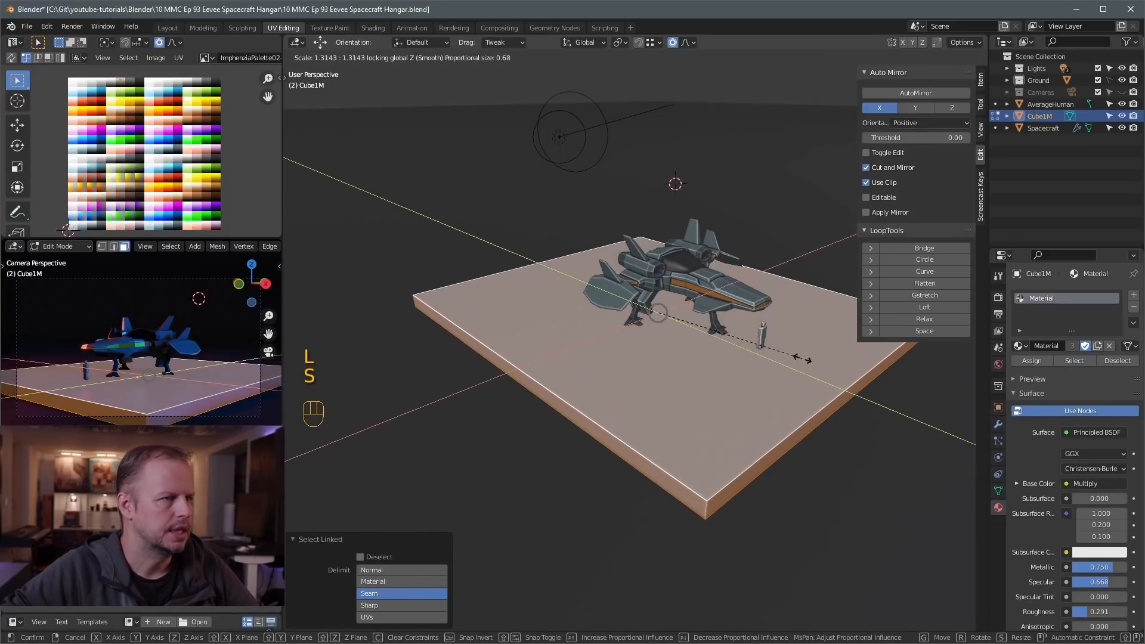
click(808, 355)
middle_drag(716, 227, 621, 261)
click(614, 204)
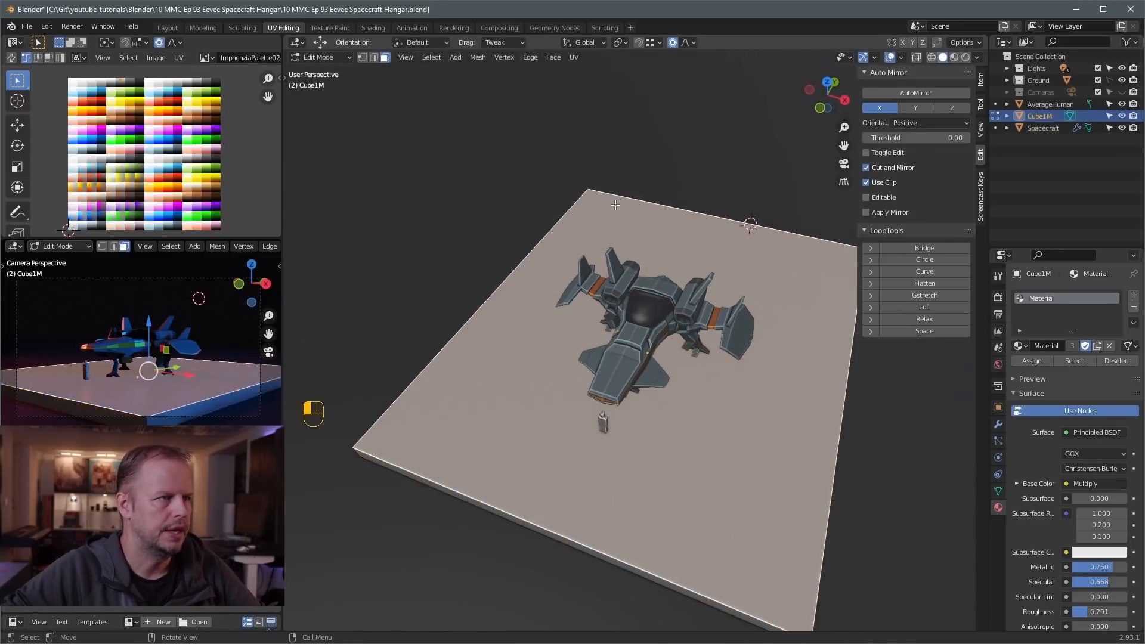
key(Tab)
key(Tab)
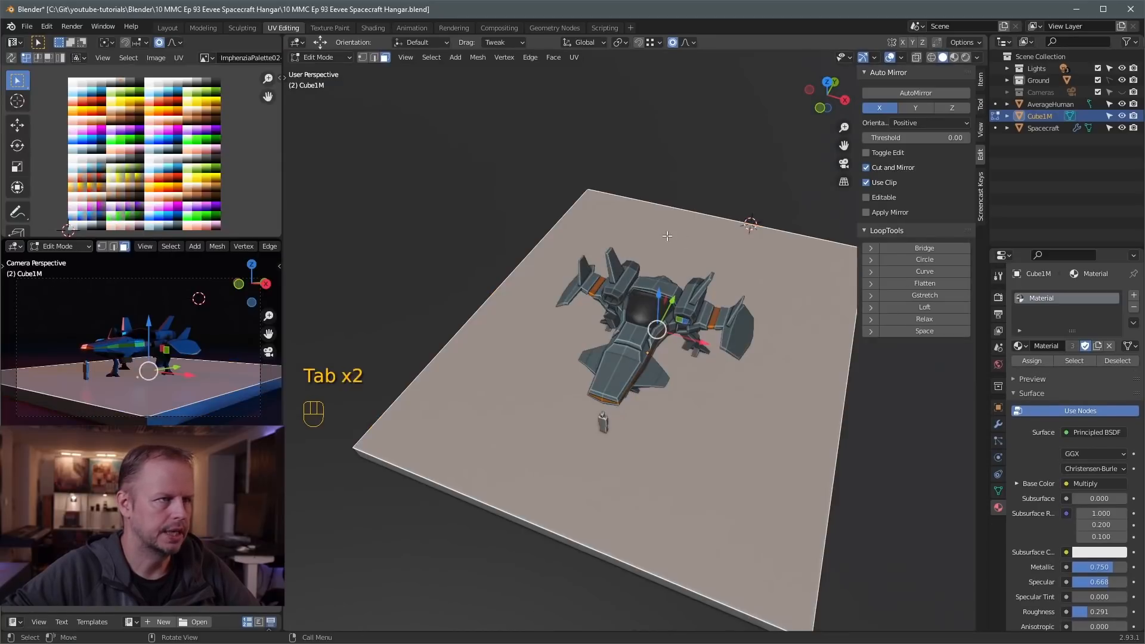
Try to duplicate the platform's top face and scale the copy, and undo the attempt
middle_drag(693, 297, 670, 254)
click(670, 254)
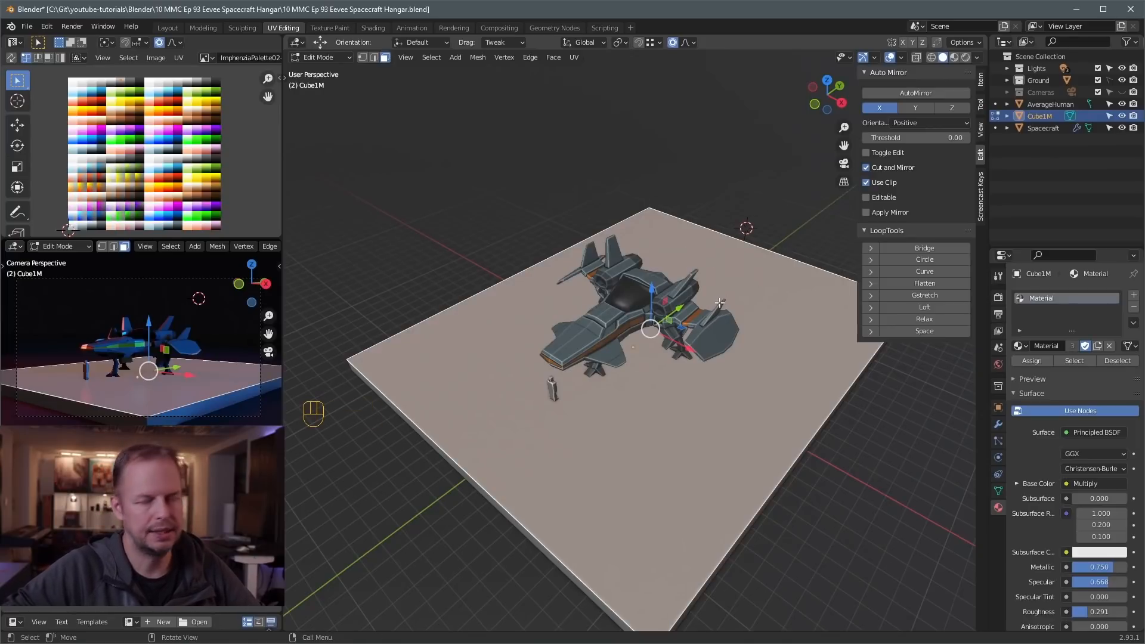
key(shift+d)
right_click(784, 375)
key(s)
right_click(733, 379)
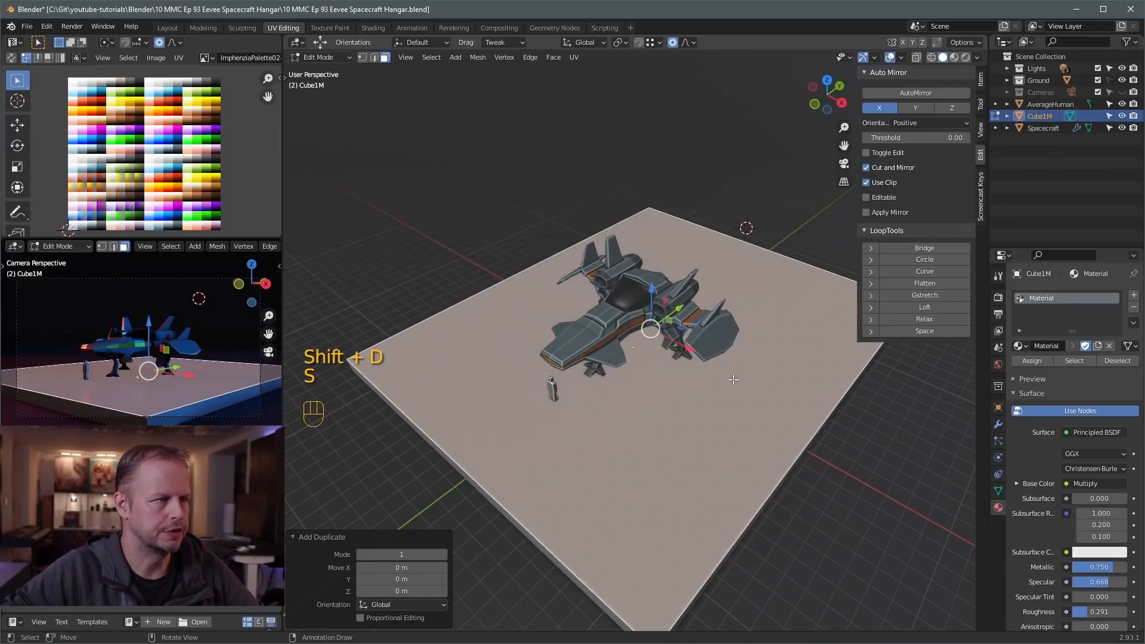
scroll(754, 362, down, 2)
middle_drag(587, 438, 683, 423)
key(ctrl+z)
key(ctrl+z)
key(ctrl+z)
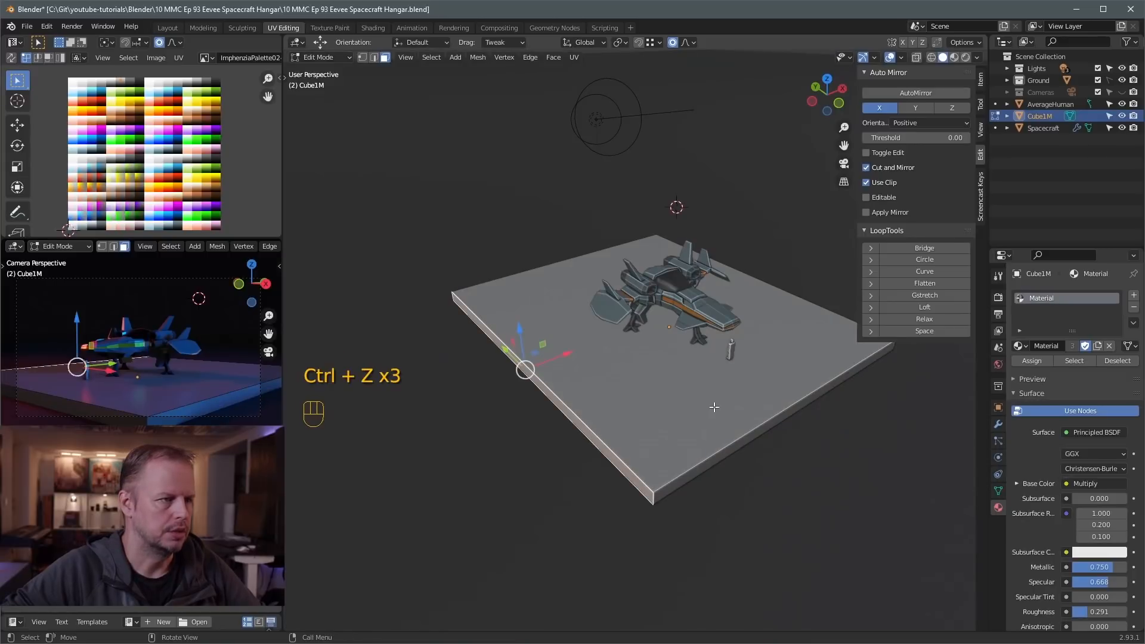
Extrude the platform's side face behind the spacecraft slightly outward, and try raising the strip's top about 9.5 m as a wall
key(e)
click(640, 425)
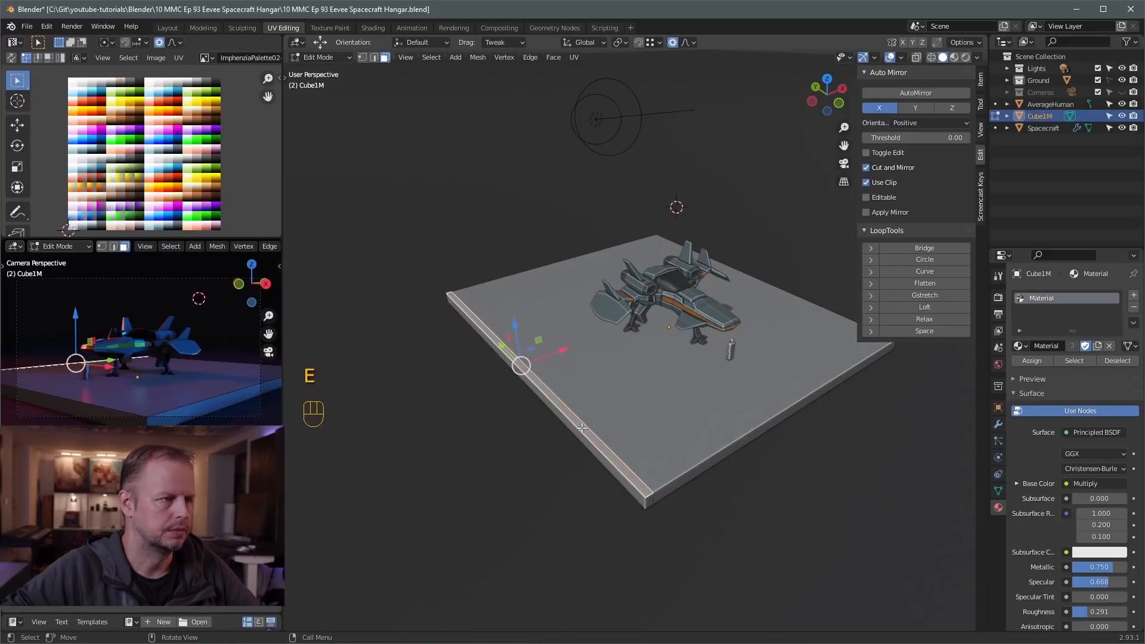
key(e)
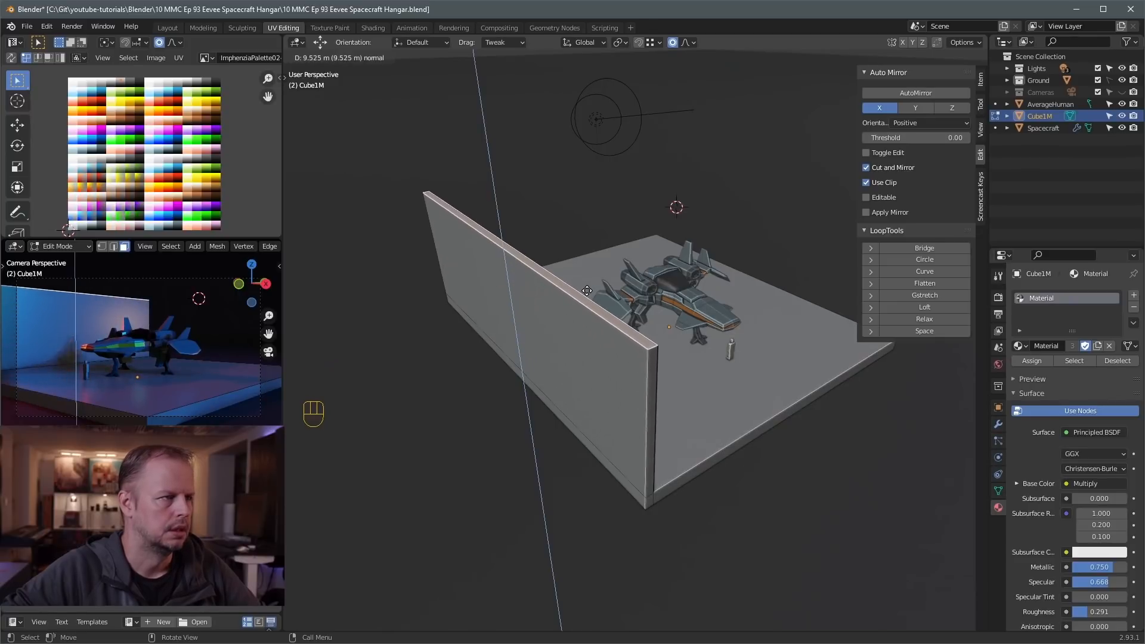
key(ctrl+z)
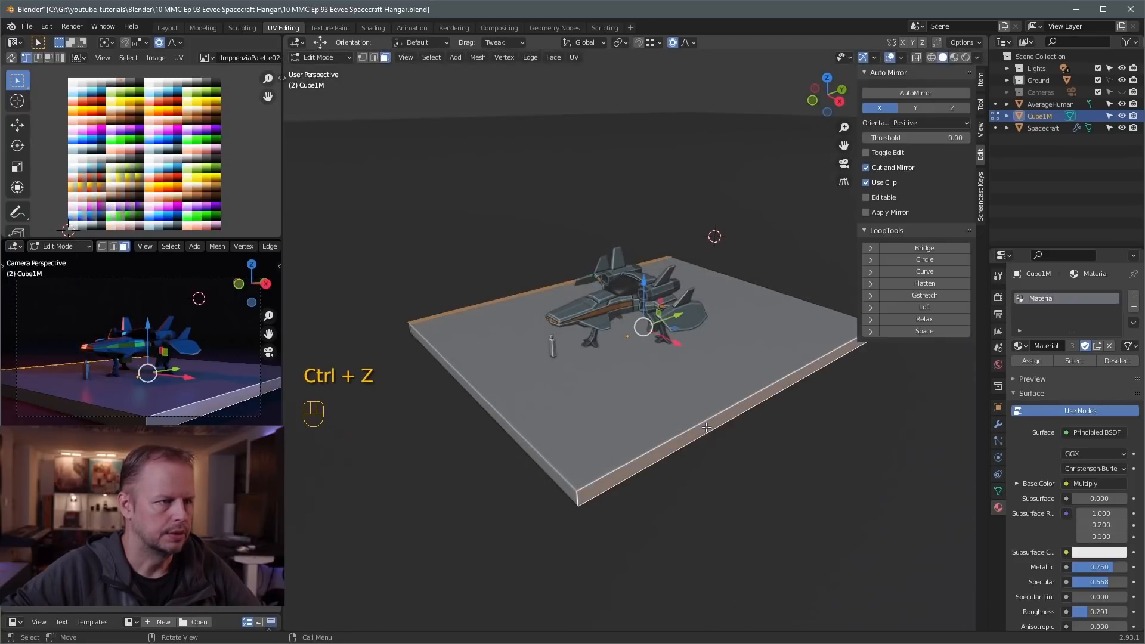
Extrude the platform's opposite side face outward about 0.35 m to form another narrow edge strip
key(e)
click(672, 449)
key(e)
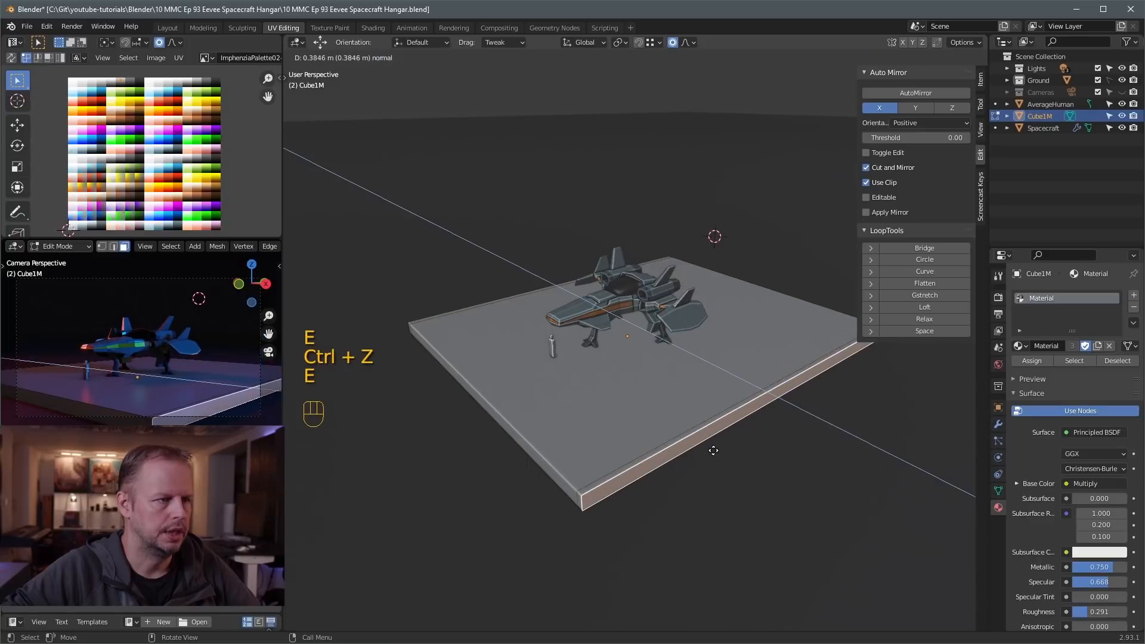
click(712, 451)
middle_drag(793, 441, 607, 408)
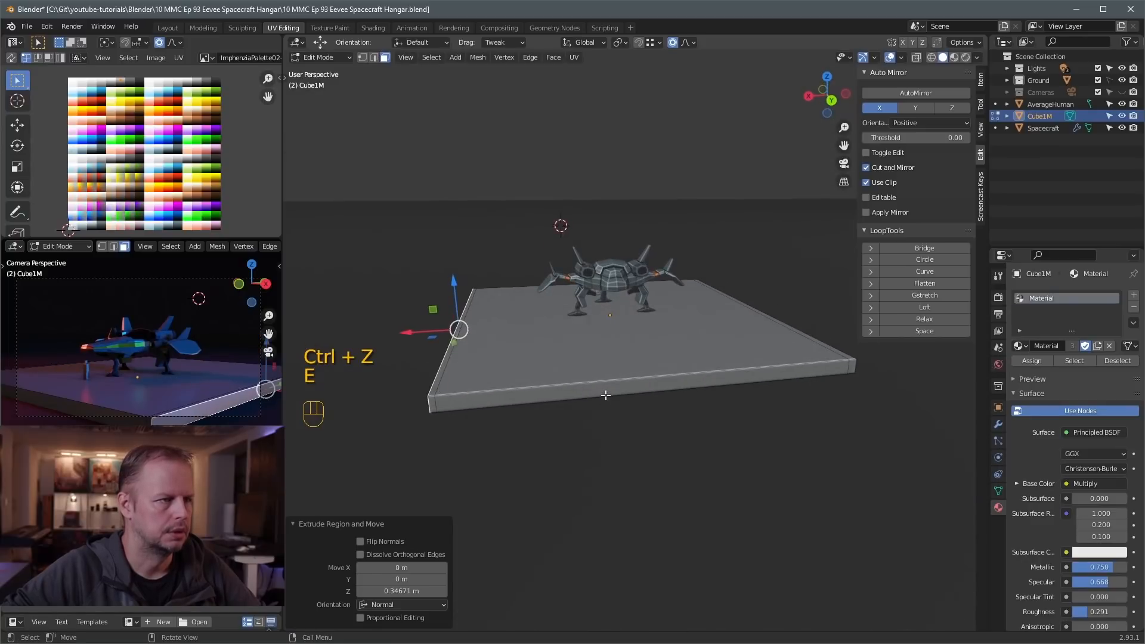
Extrude the platform's adjoining long side face, together with the strip faces at both its ends, slightly outward as another edge strip
click(606, 395)
shift+click(432, 405)
shift+click(857, 361)
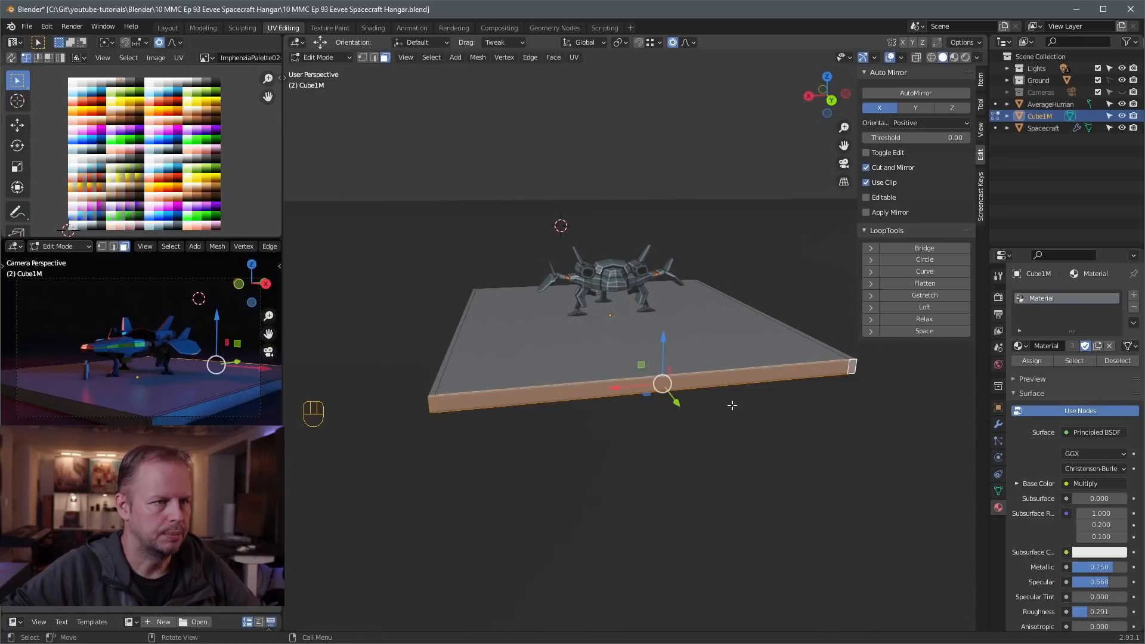
key(e)
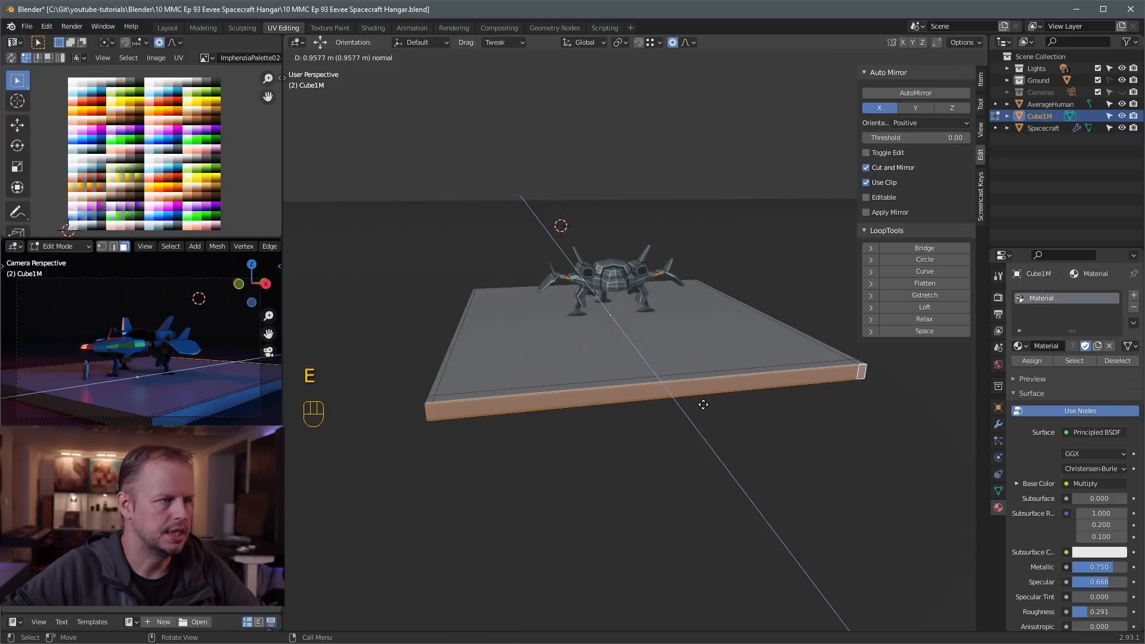
click(652, 408)
Extrude the top faces of two adjoining edge strips and their shared corner upward about 9.25 m as hangar walls
middle_drag(651, 409, 582, 465)
click(744, 468)
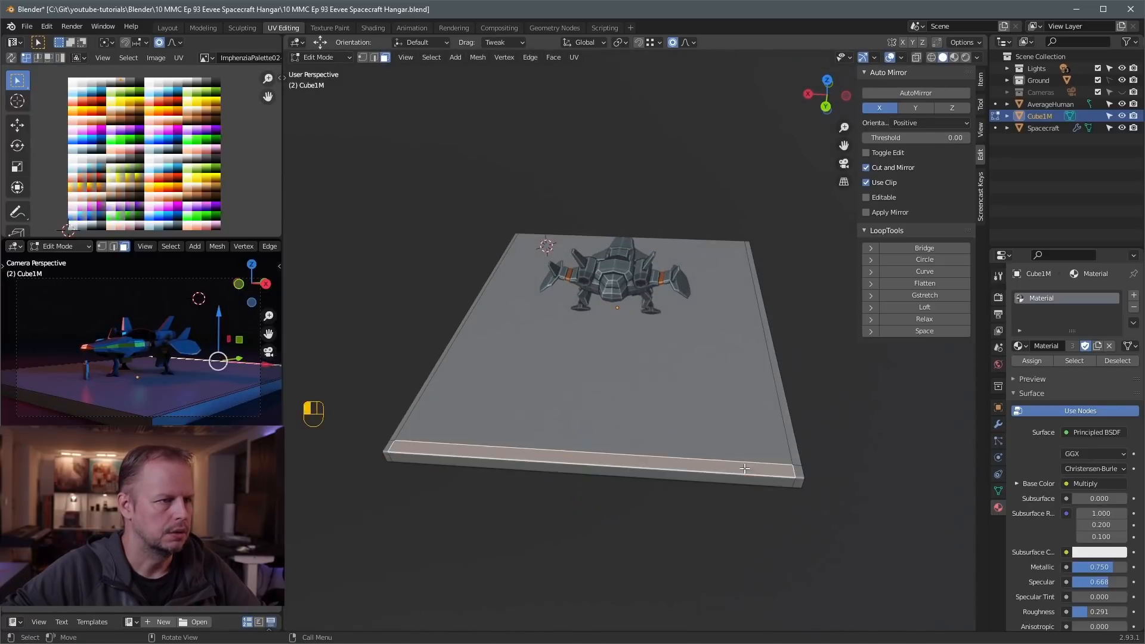
shift+click(797, 472)
shift+click(781, 401)
middle_drag(727, 386, 823, 373)
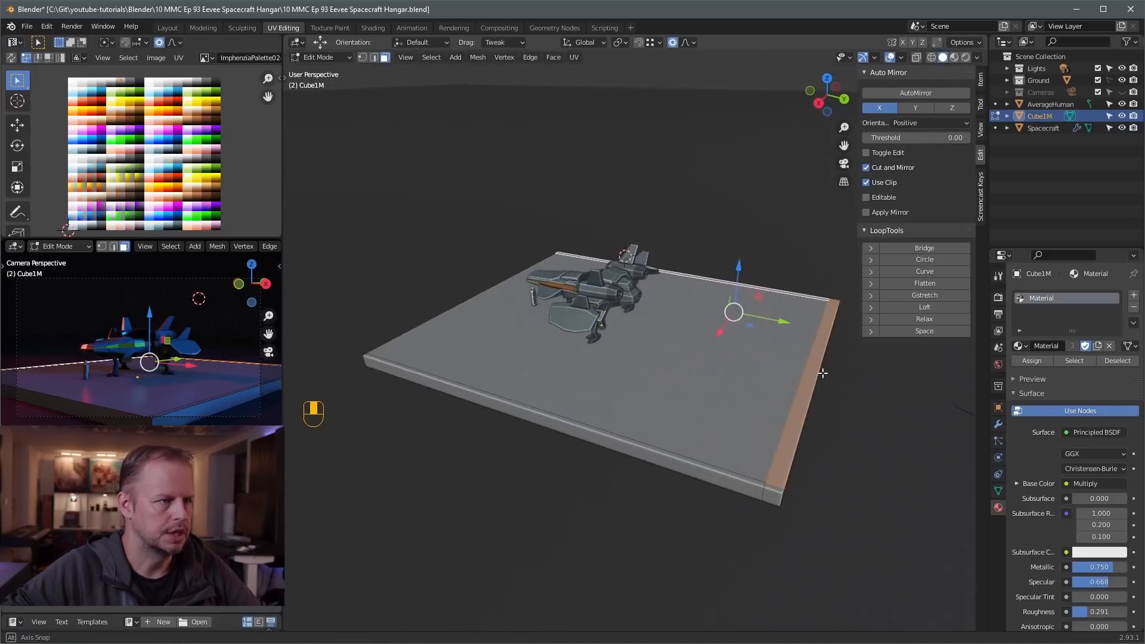
key(e)
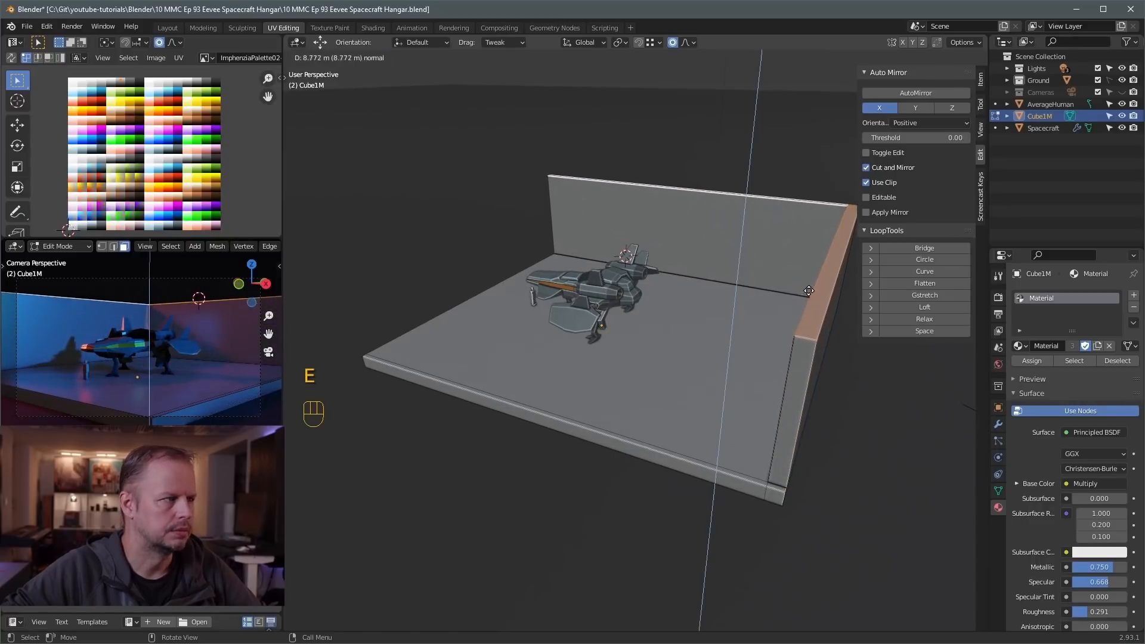
click(808, 290)
Add two evenly spaced loop cuts in each direction, dividing the floor and both walls into panels
middle_drag(809, 290, 705, 257)
key(ctrl+r)
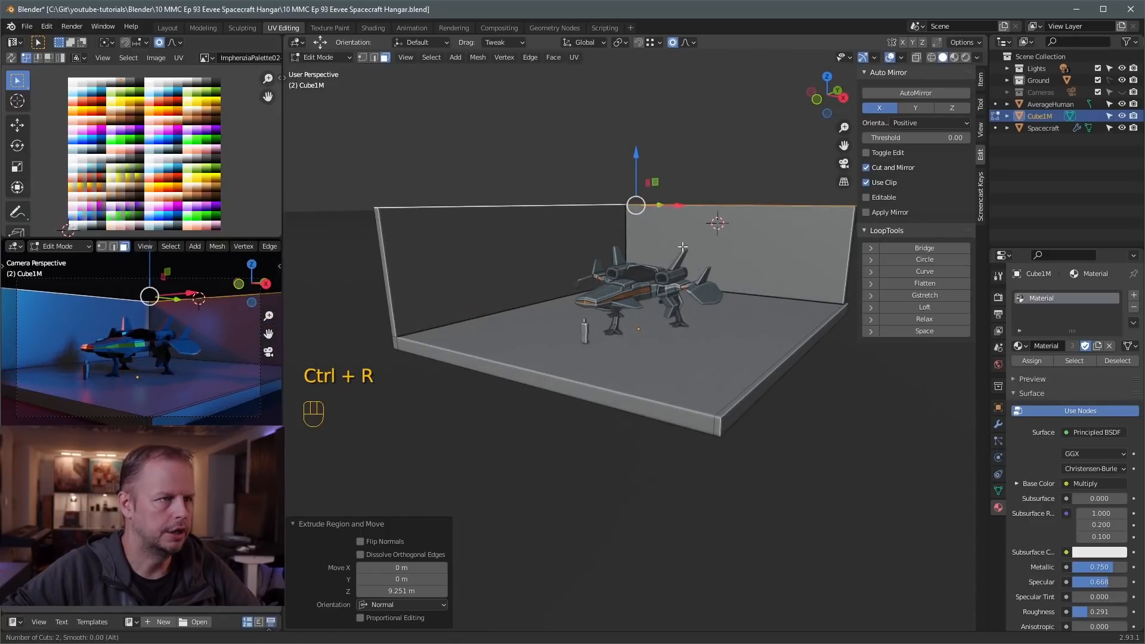
scroll(741, 204, down, 1)
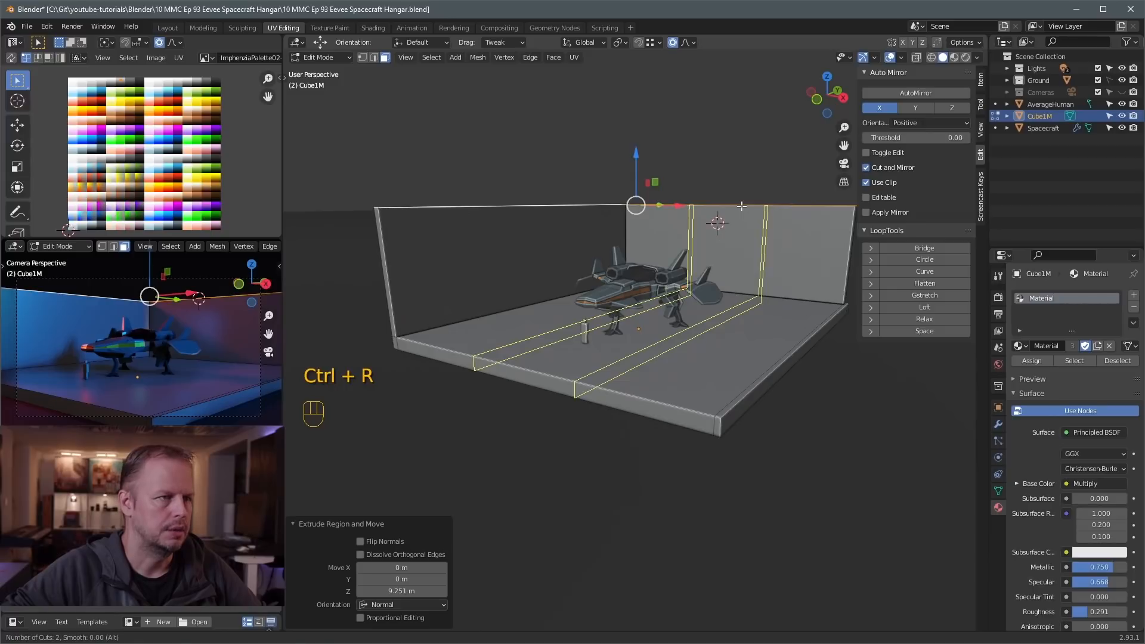
click(741, 204)
right_click(741, 204)
key(ctrl+r)
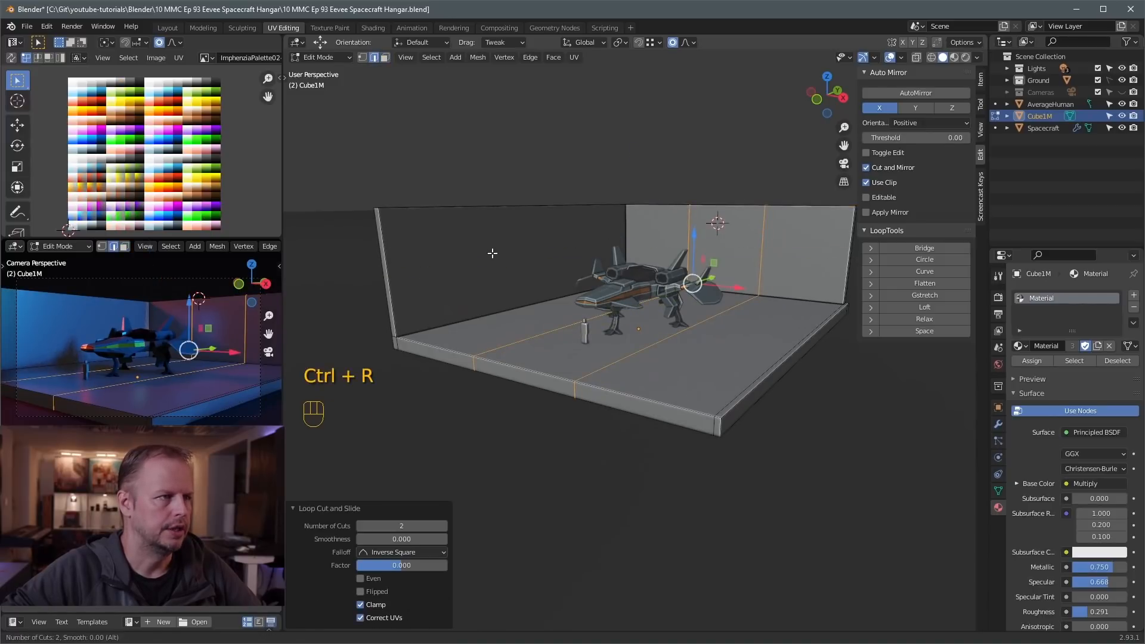
click(561, 275)
right_click(561, 275)
Add one horizontal loop cut around both walls and slide it up near their top edge
key(ctrl+r)
scroll(401, 243, down, 1)
click(401, 243)
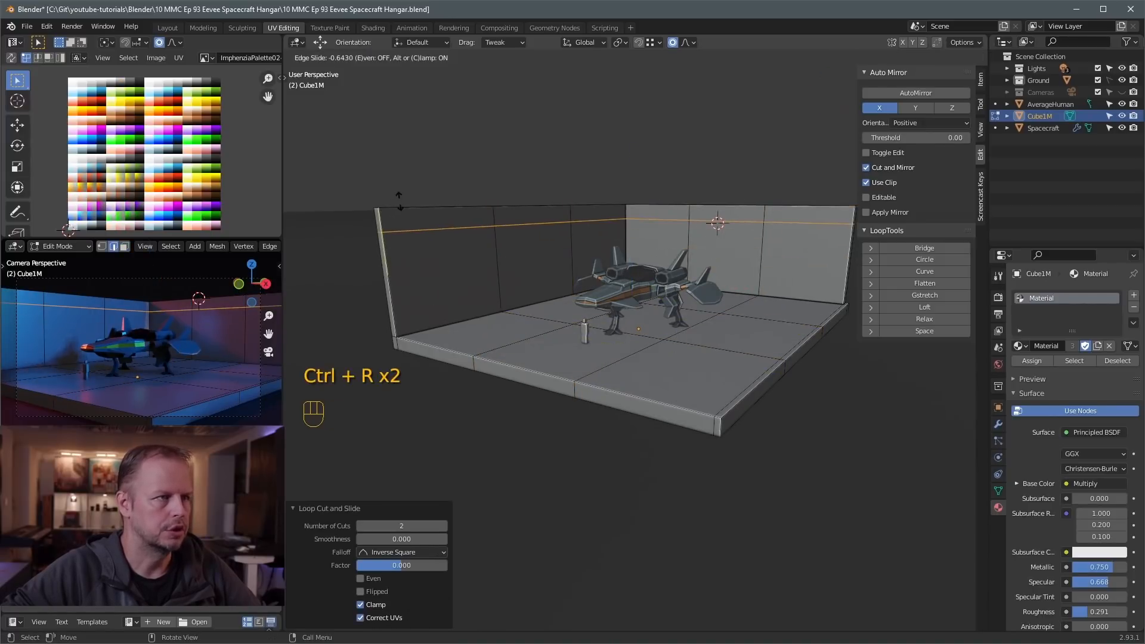
click(399, 201)
Try extruding the side wall's middle panel about 7.5 m backward through the thin wall, and undo it
key(3)
click(537, 263)
middle_drag(537, 263, 524, 264)
key(e)
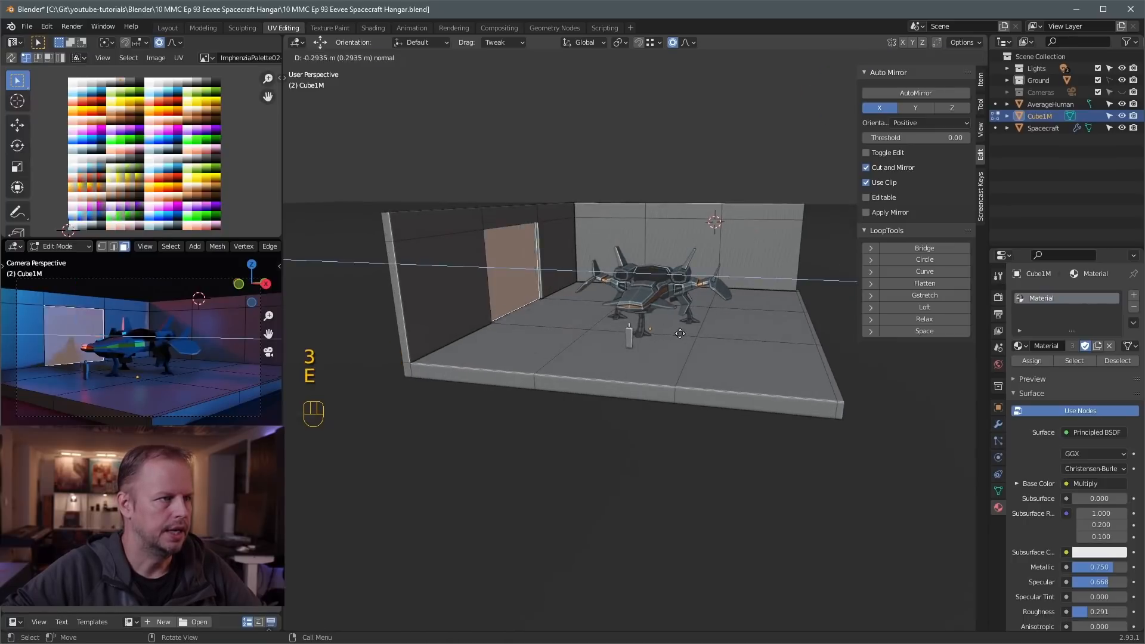
click(615, 325)
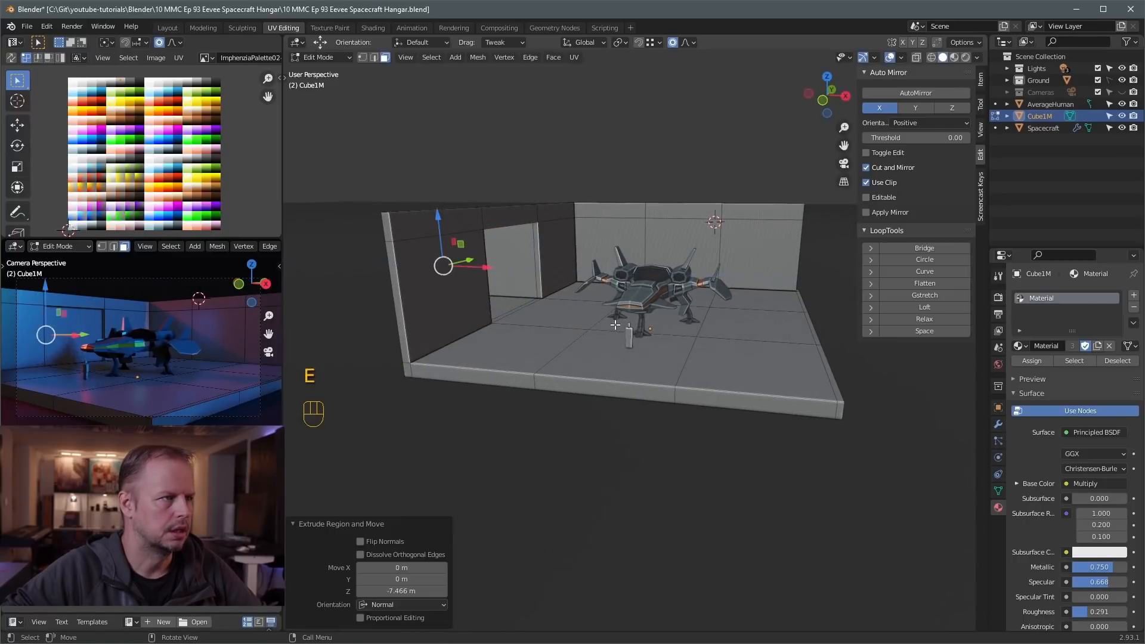
middle_drag(616, 326, 641, 364)
key(ctrl+z)
Select all outer faces of the side wall, including its corner column and the strip along its base
middle_drag(572, 369, 458, 252)
shift+click(571, 346)
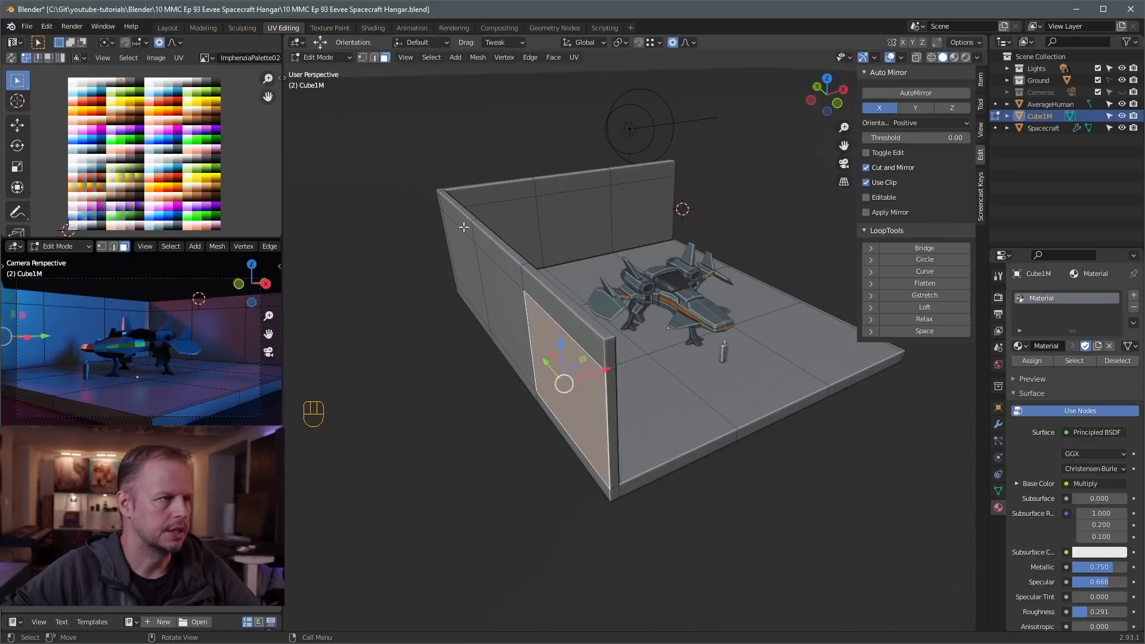
ctrl+shift+click(438, 204)
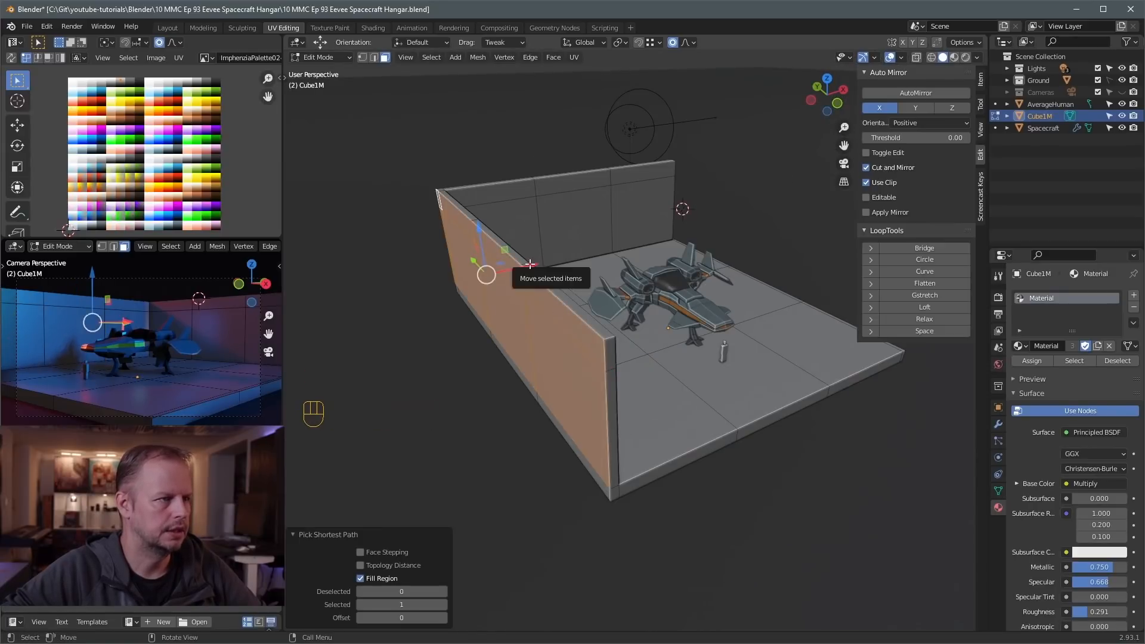
shift+click(581, 446)
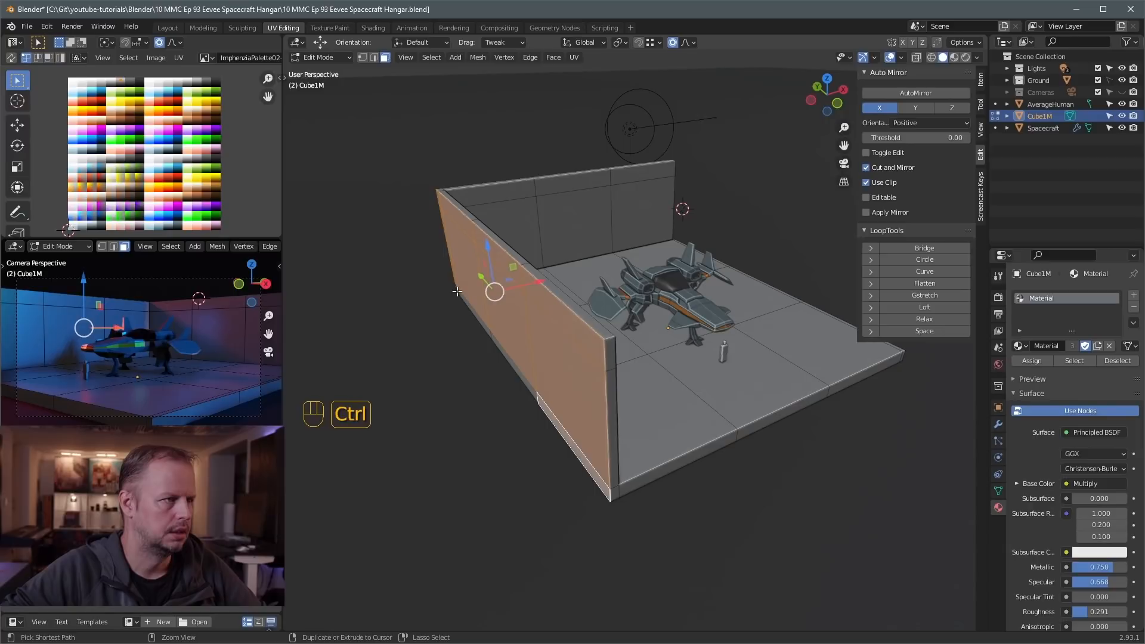
Try moving the side wall's outer faces outward along X with proportional editing on, and undo the move
key(g)
key(x)
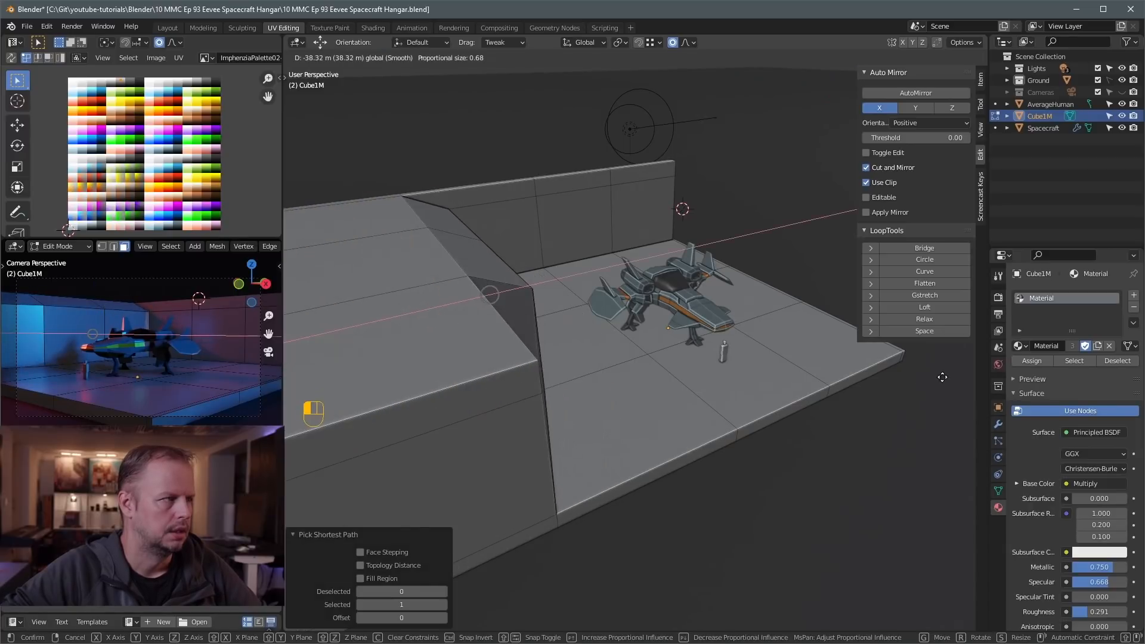
click(872, 408)
key(ctrl+z)
Turn proportional editing off and move the side wall's outer faces about 18.8 m outward along X to thicken the wall
scroll(800, 378, down, 1)
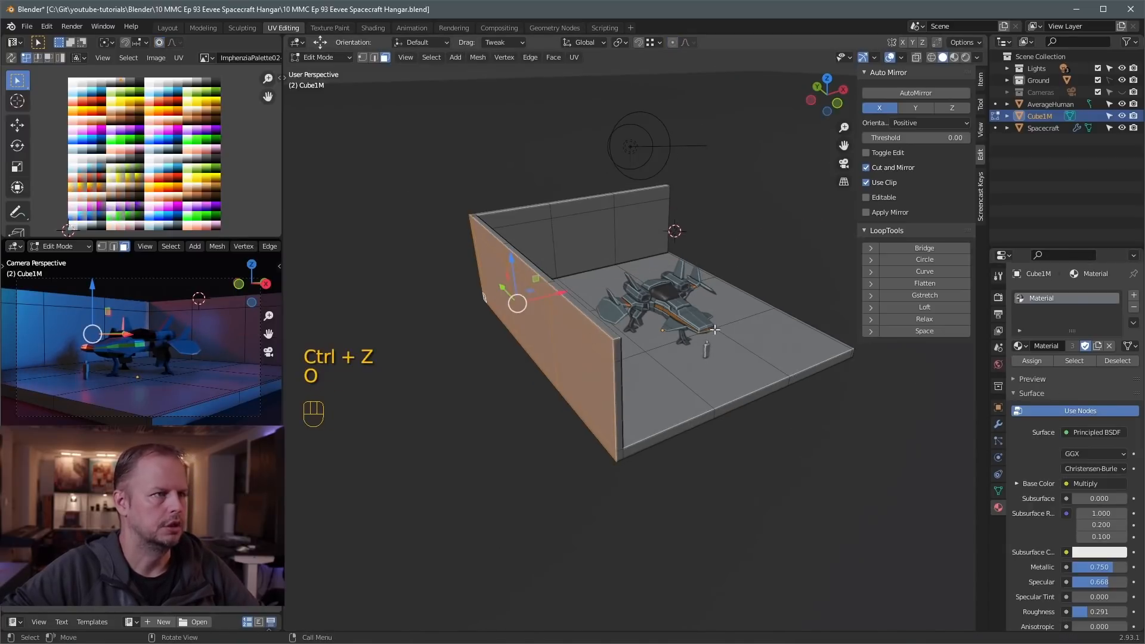
drag(559, 294, 350, 341)
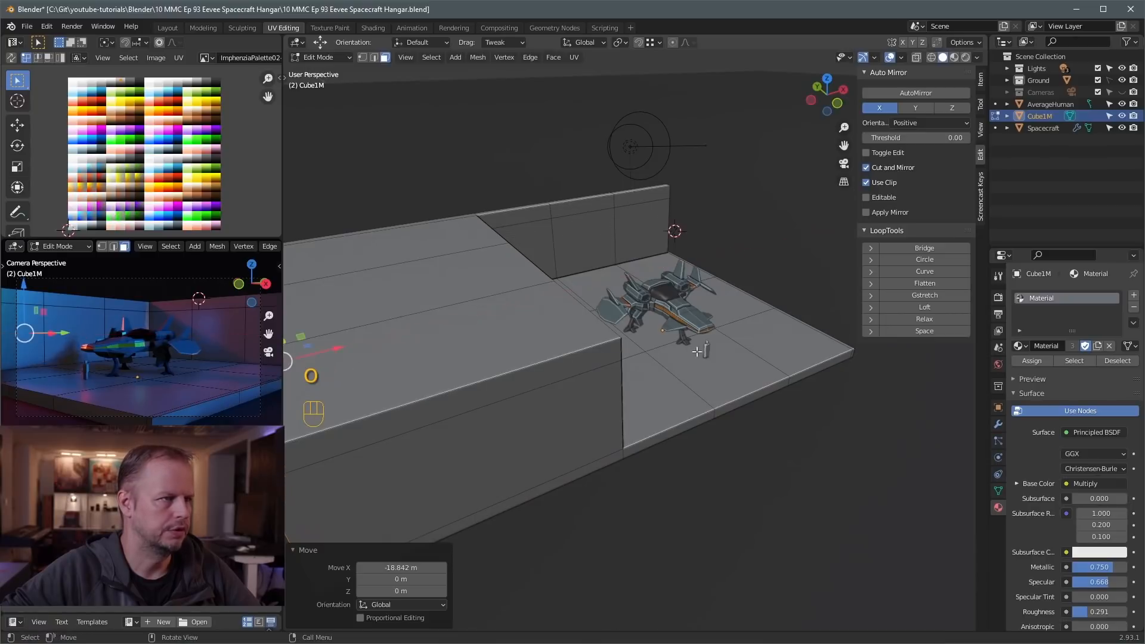
Select all outer faces of the back wall, including its corner and base strip, and move them about 24.1 m outward along Y
middle_drag(674, 342, 528, 320)
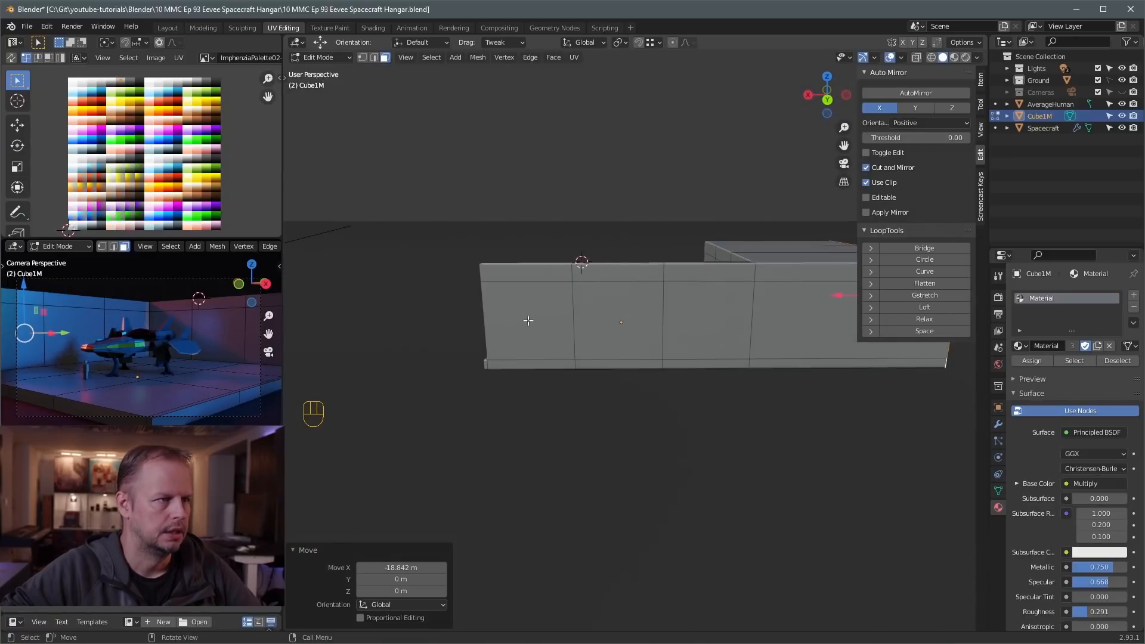
click(495, 286)
ctrl+shift+click(934, 363)
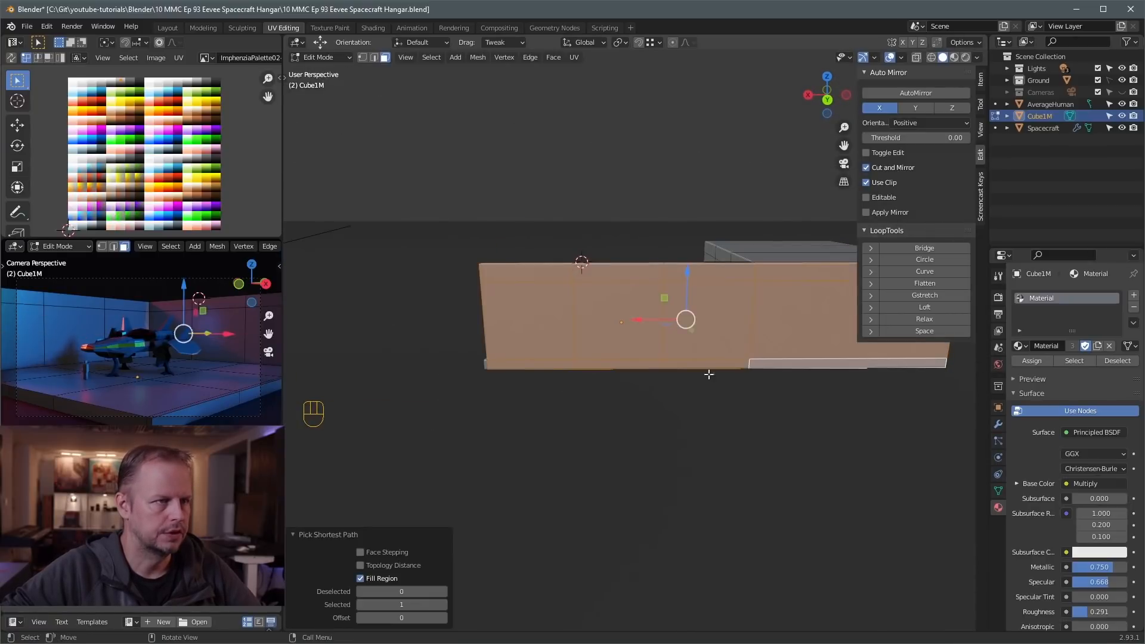
shift+click(485, 365)
middle_drag(485, 365, 660, 382)
drag(818, 321, 371, 356)
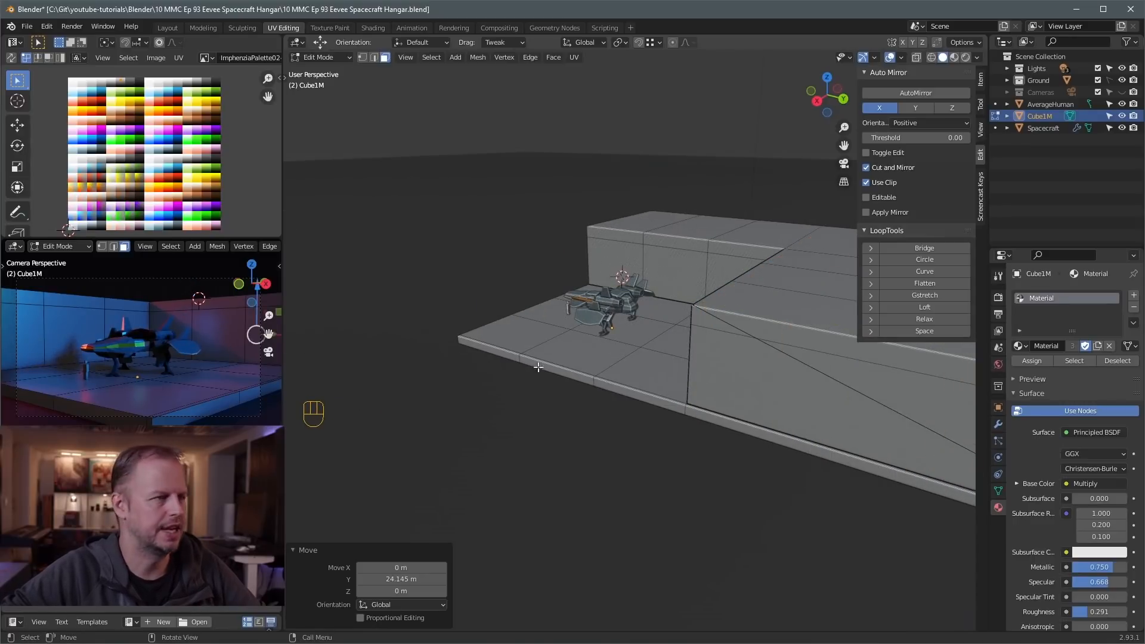
Extrude the back wall's middle panel about 18.2 m into the thick wall to form a deep doorway recess
middle_drag(537, 367, 757, 352)
scroll(569, 204, up, 2)
scroll(686, 280, up, 3)
click(759, 225)
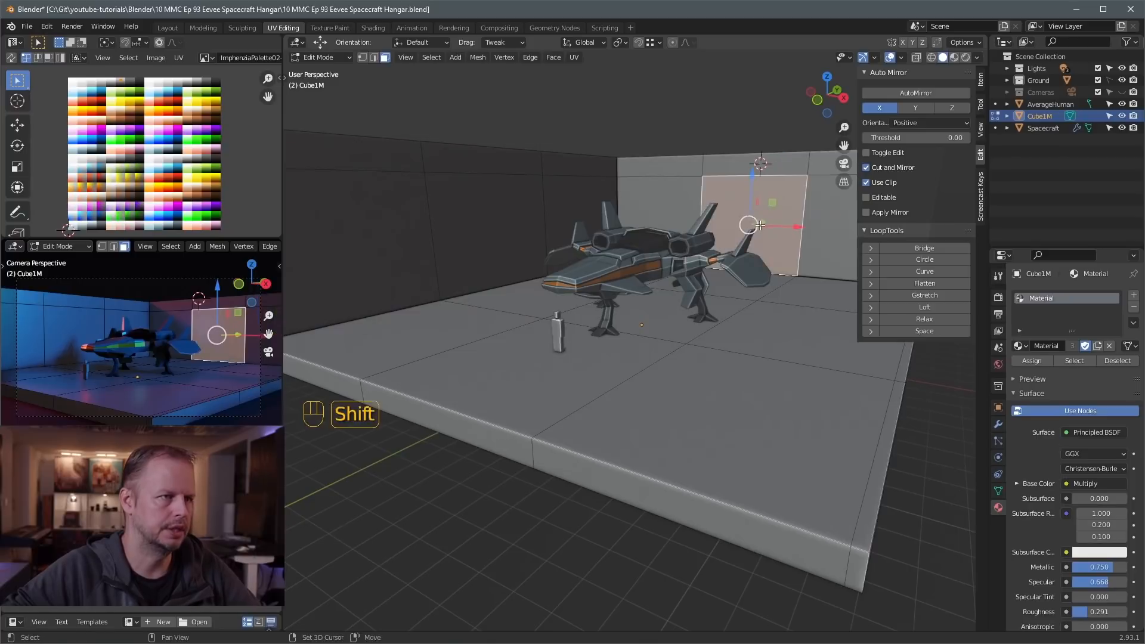
middle_drag(759, 226, 566, 311)
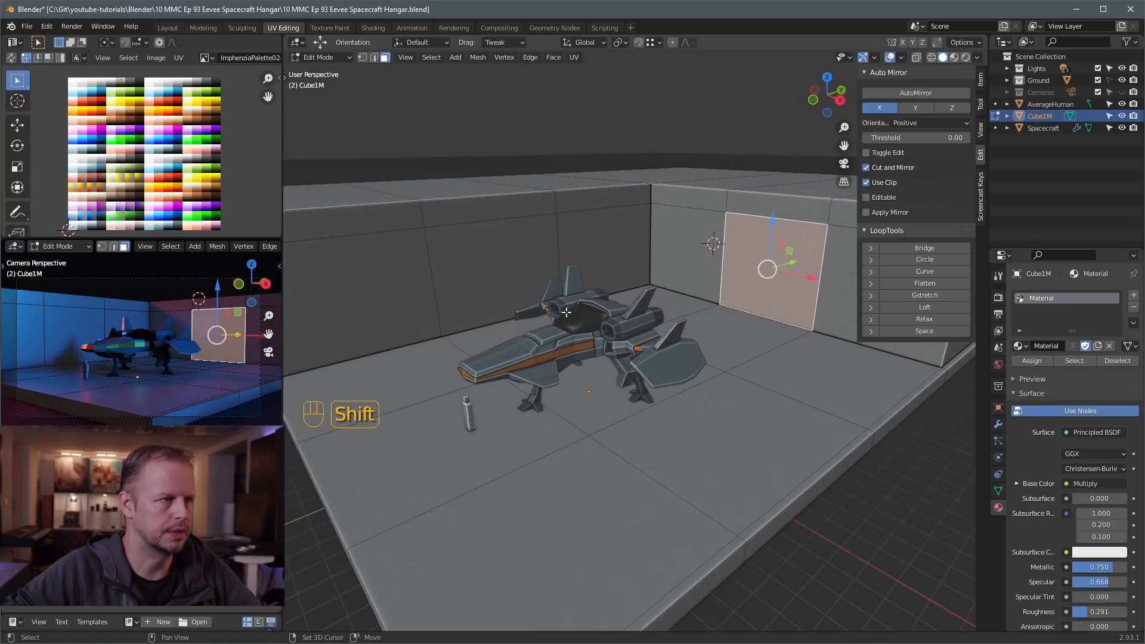
scroll(806, 317, down, 5)
key(e)
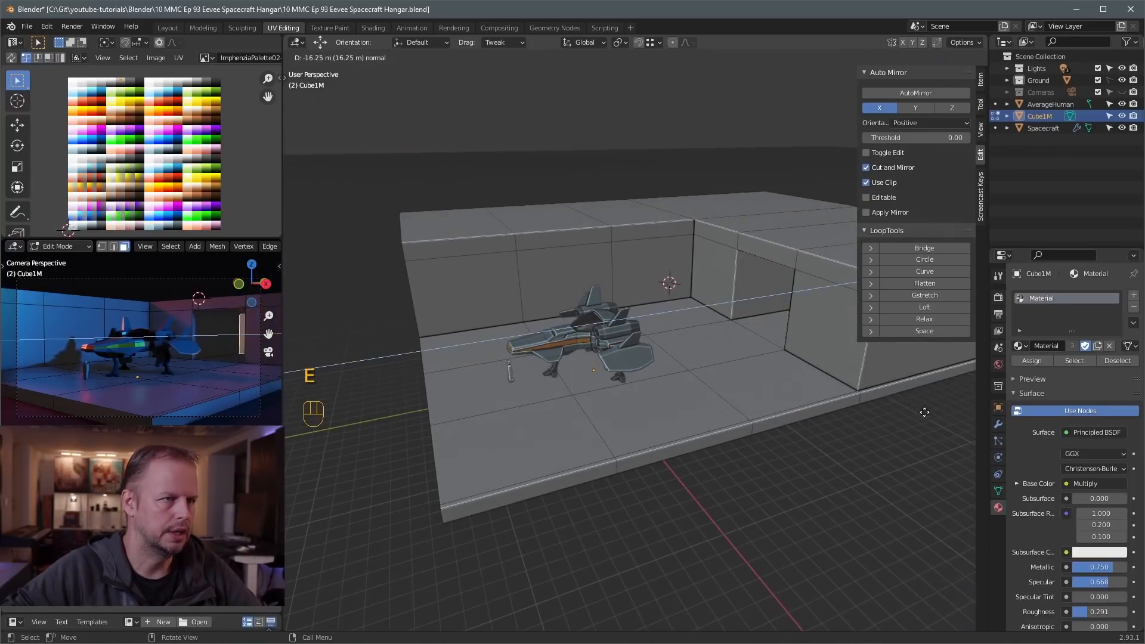
click(945, 411)
Add a horizontal loop cut at about mid-height around the walls and the doorway recess
key(ctrl+r)
click(851, 329)
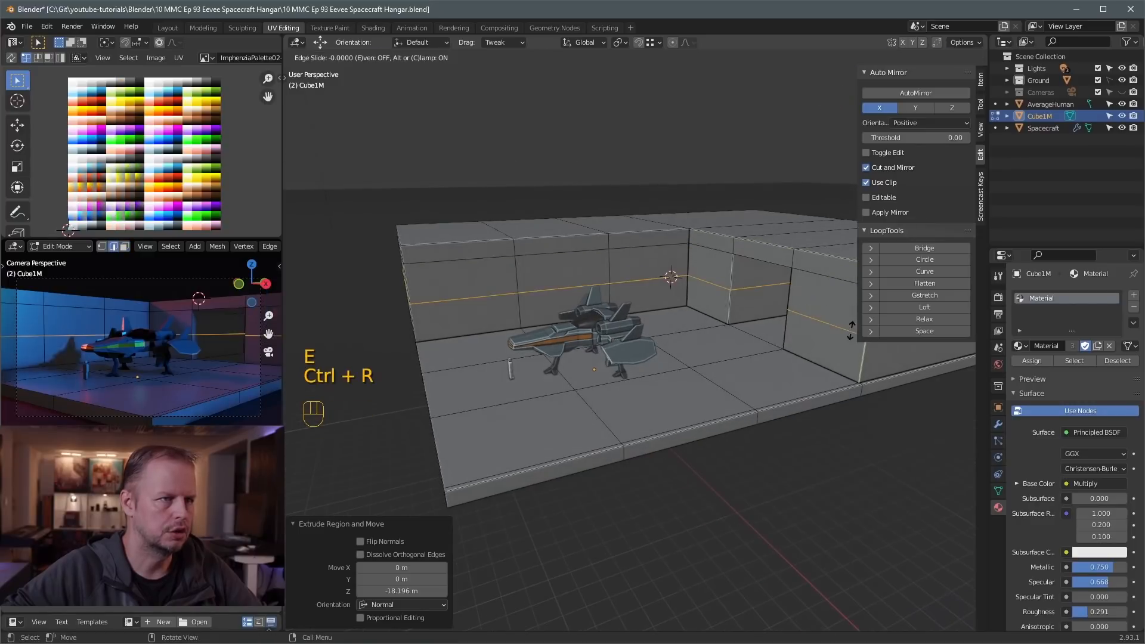
click(843, 331)
Add two vertical loop cuts through the thick back wall, the first close to its inner face with a slide factor of 0.88
key(ctrl+r)
click(906, 382)
click(858, 388)
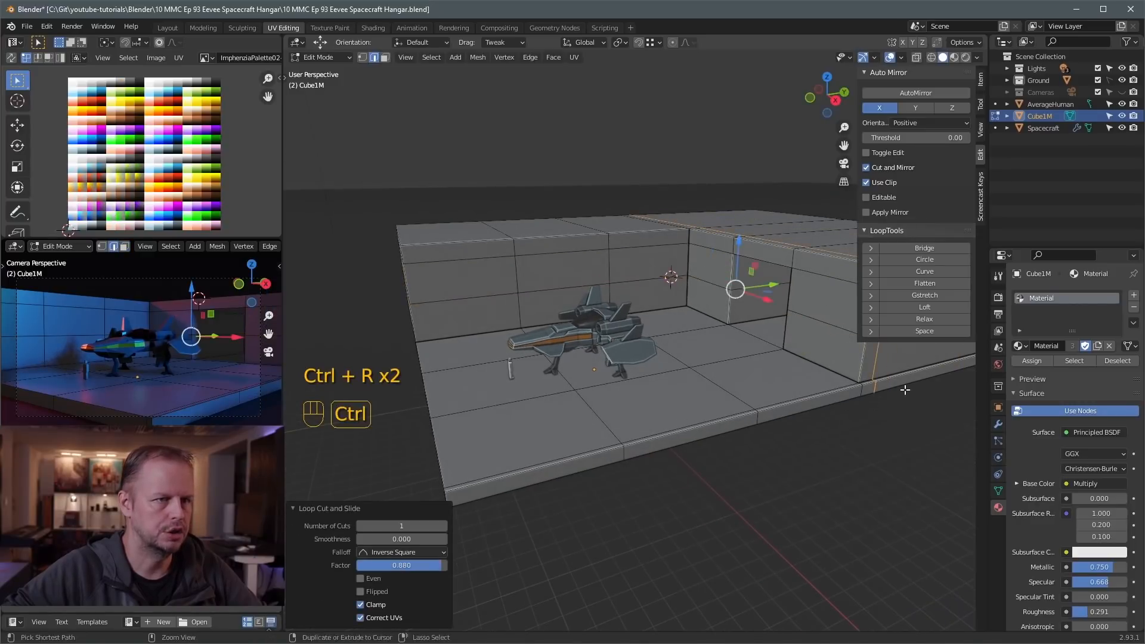
key(ctrl+r)
click(907, 388)
click(907, 388)
key(3)
Try adding another loop cut near the back wall's free end, and undo it
middle_drag(907, 388, 889, 428)
key(ctrl+r)
click(888, 428)
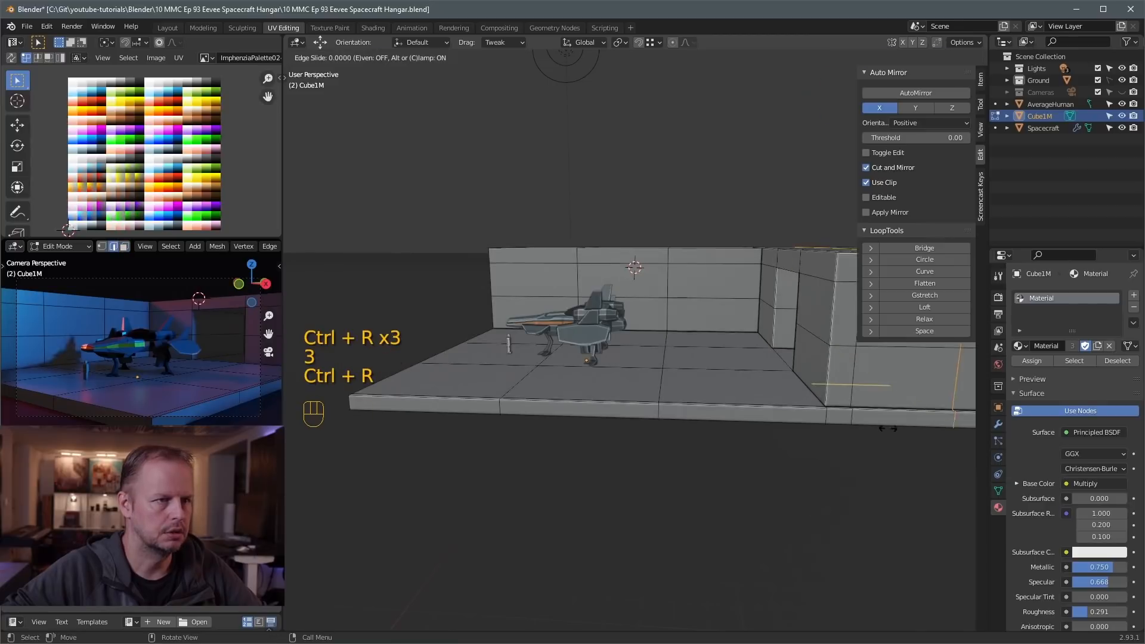
click(790, 435)
key(ctrl+z)
Add a vertical loop cut inside the back wall's recess and extrude two side-wall faces deep inside it sideways
middle_drag(790, 434, 841, 315)
key(ctrl+r)
click(762, 309)
click(711, 338)
key(3)
click(742, 303)
shift+click(748, 279)
key(e)
click(817, 332)
Extrude the upper and lower faces on the opposite side of the back recess sideways into the wall
middle_drag(653, 267, 639, 292)
shift+click(595, 263)
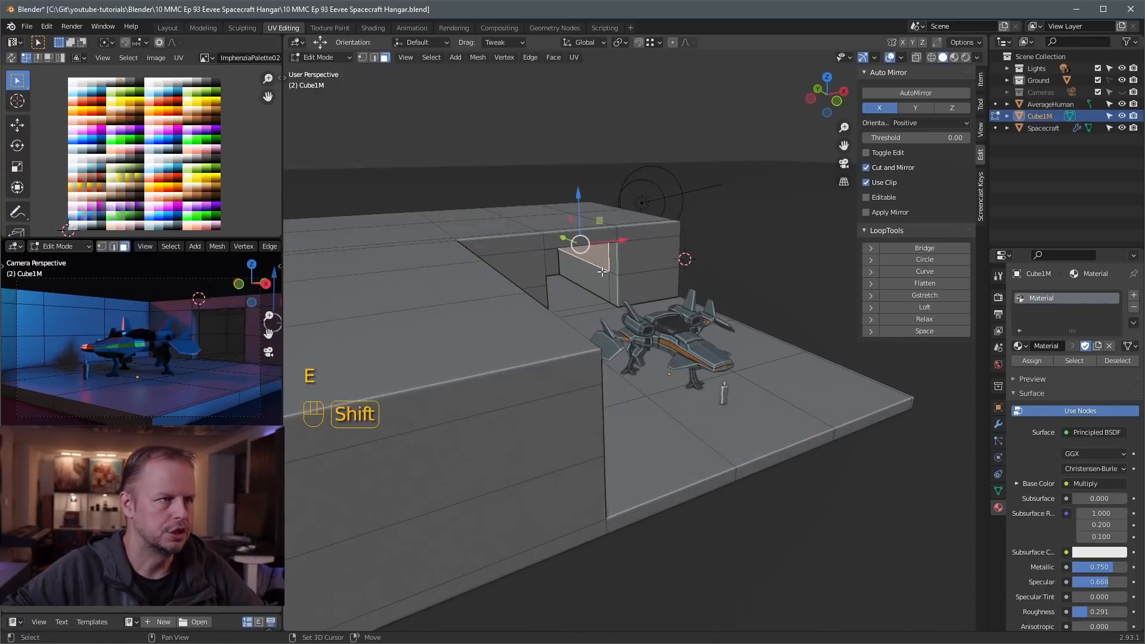
key(e)
click(750, 314)
Extrude the side wall's upper and lower middle panels about 12.9 m into the thick wall as a second doorway recess
middle_drag(750, 313, 647, 312)
click(488, 296)
shift+click(510, 324)
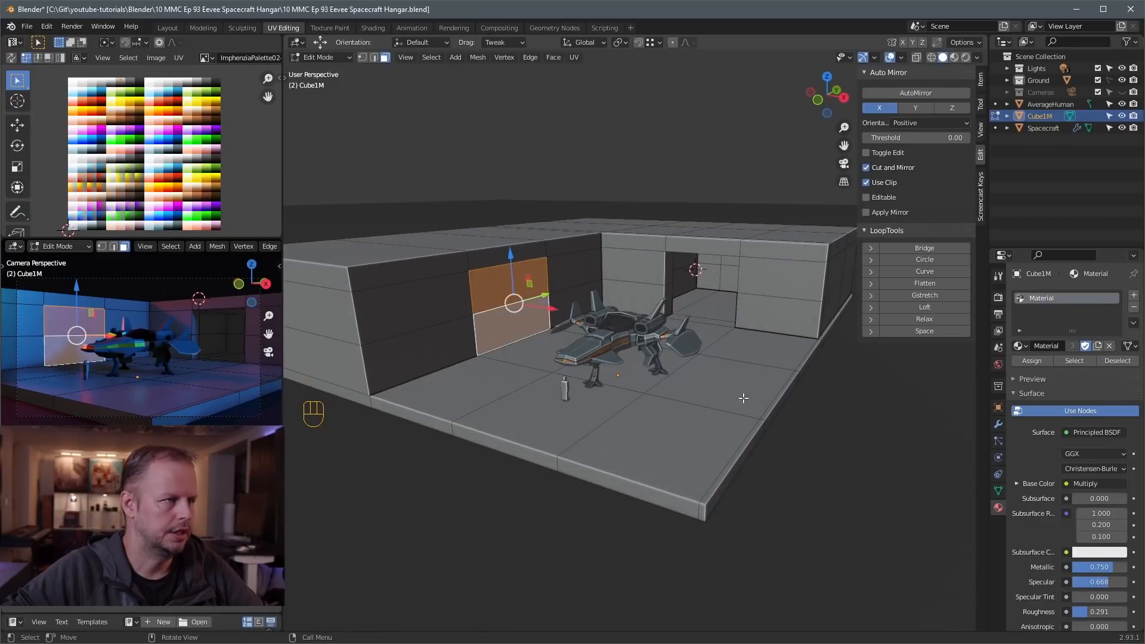
key(e)
click(650, 396)
Add a vertical loop cut inside the side wall's recess, extrude its two deeper side faces sideways, and leave Edit Mode
key(ctrl+r)
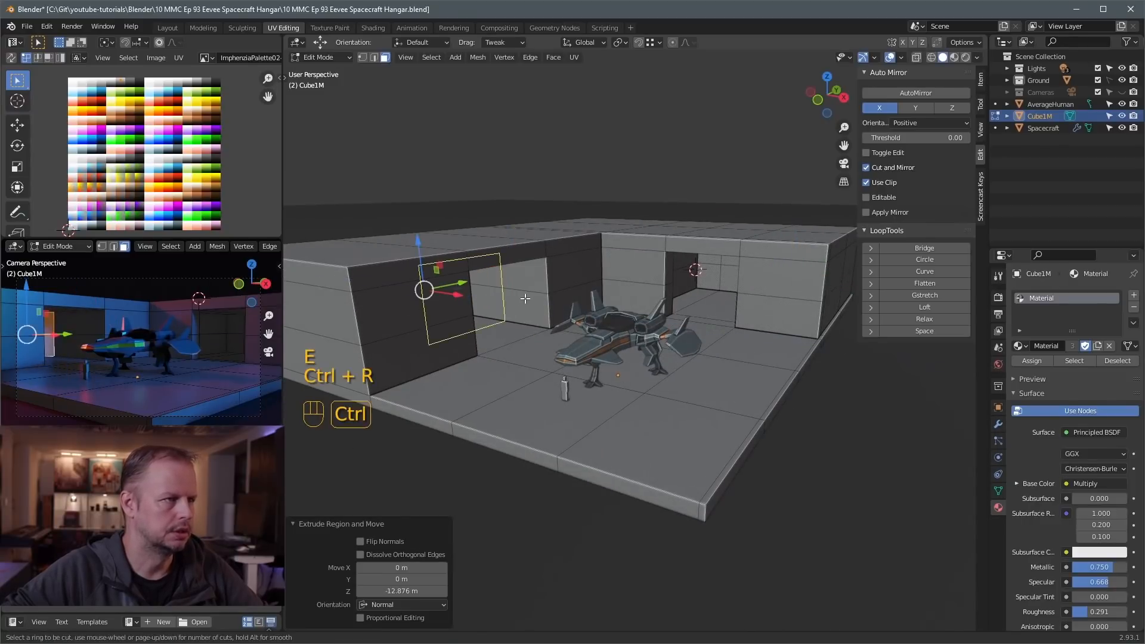
click(540, 314)
click(556, 321)
click(507, 293)
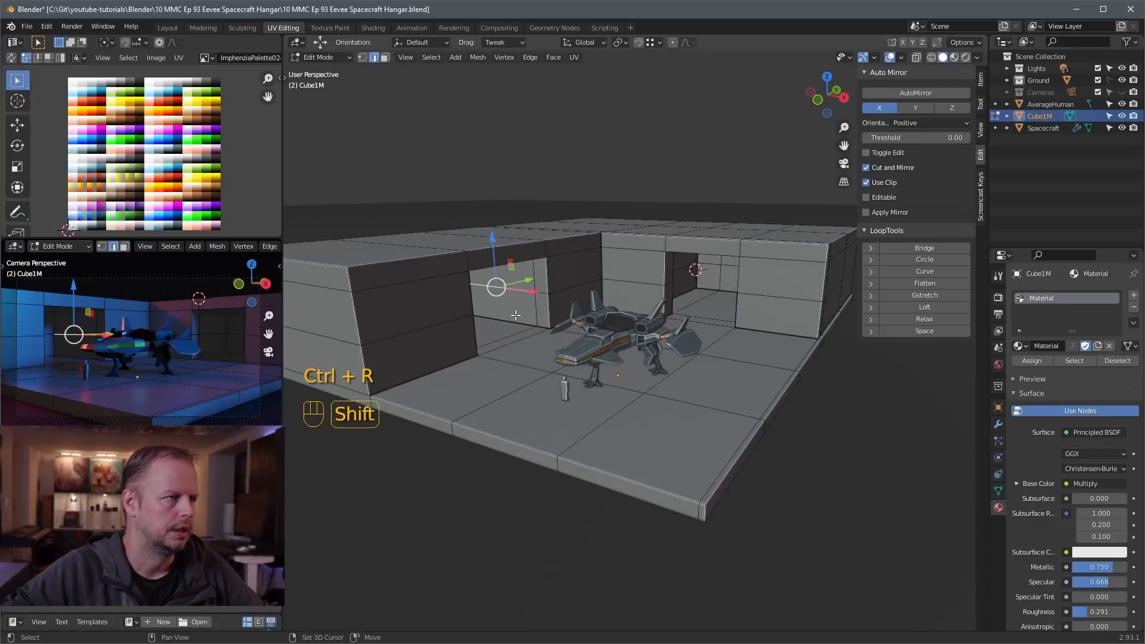
key(3)
click(507, 306)
shift+click(507, 274)
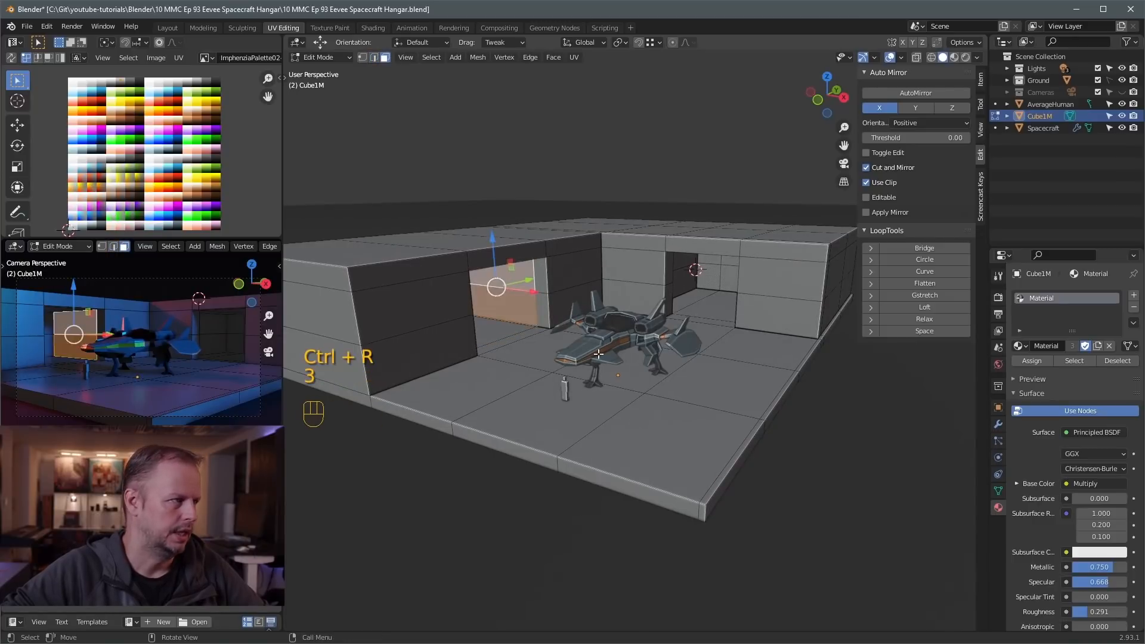
click(637, 346)
key(Tab)
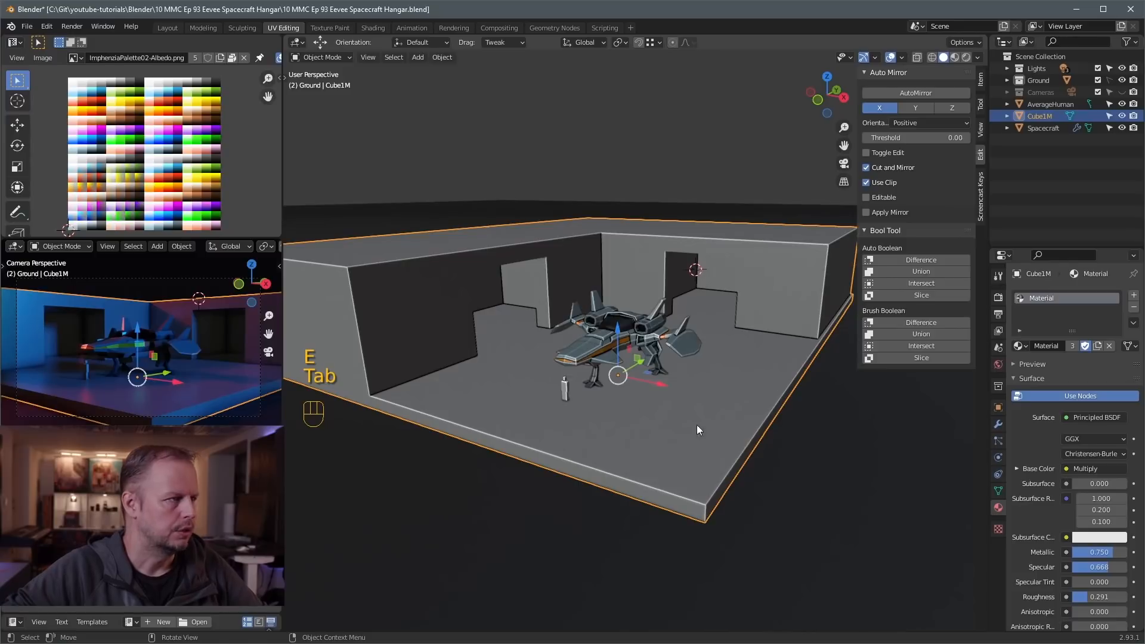
Duplicate the floor panel behind the spacecraft near the wall corner in Edit Mode and scale the copy to about 0.49
scroll(702, 366, up, 1)
middle_drag(708, 345, 692, 380)
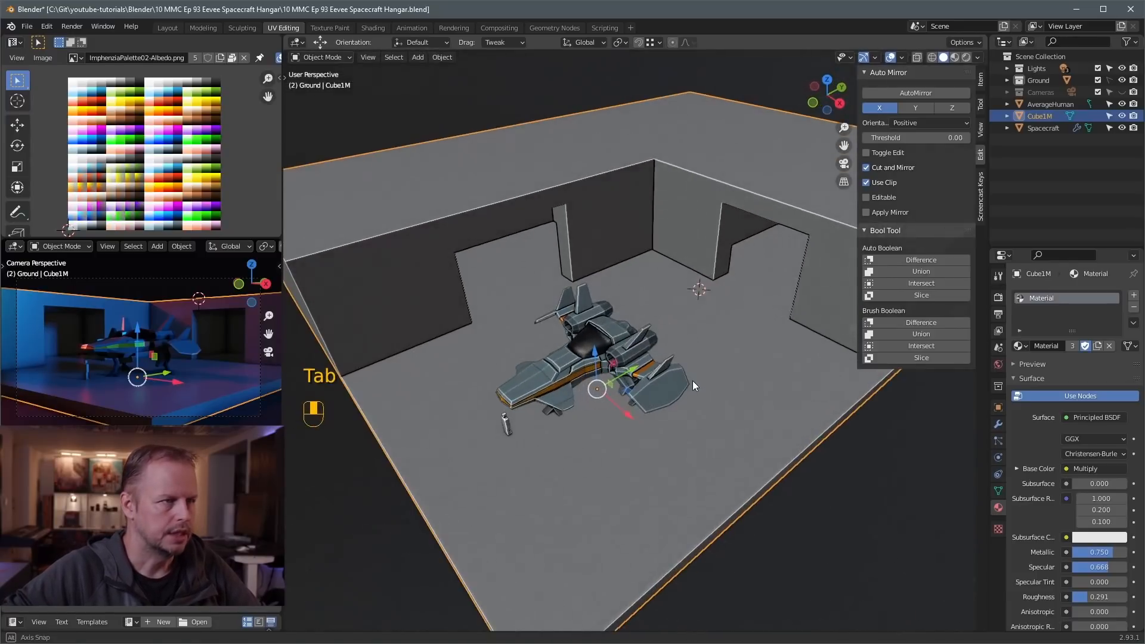
key(Tab)
click(649, 282)
key(shift+d)
key(s)
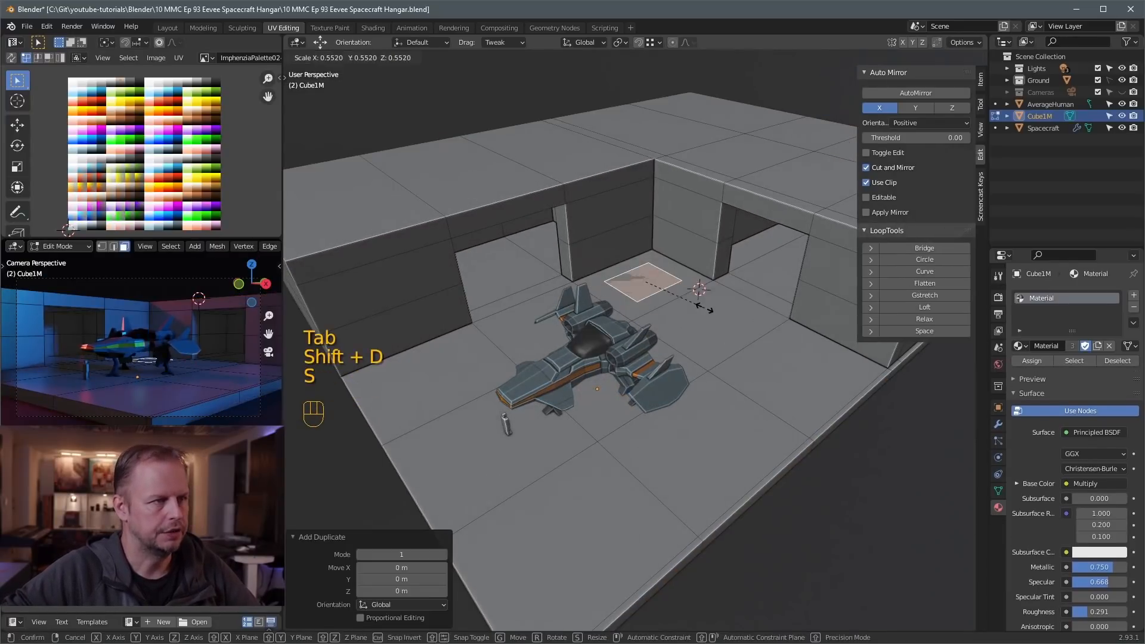
click(695, 305)
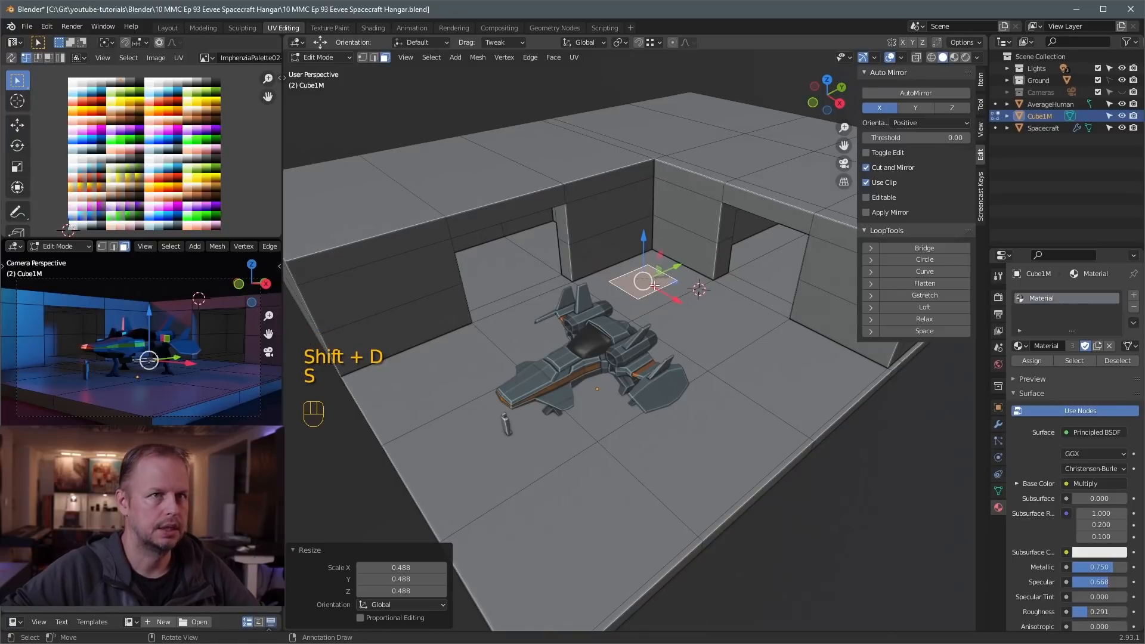
Scale the duplicated floor panel by 0.687 and extrude it 2 m upward into a box
key(s)
click(708, 285)
text(e)
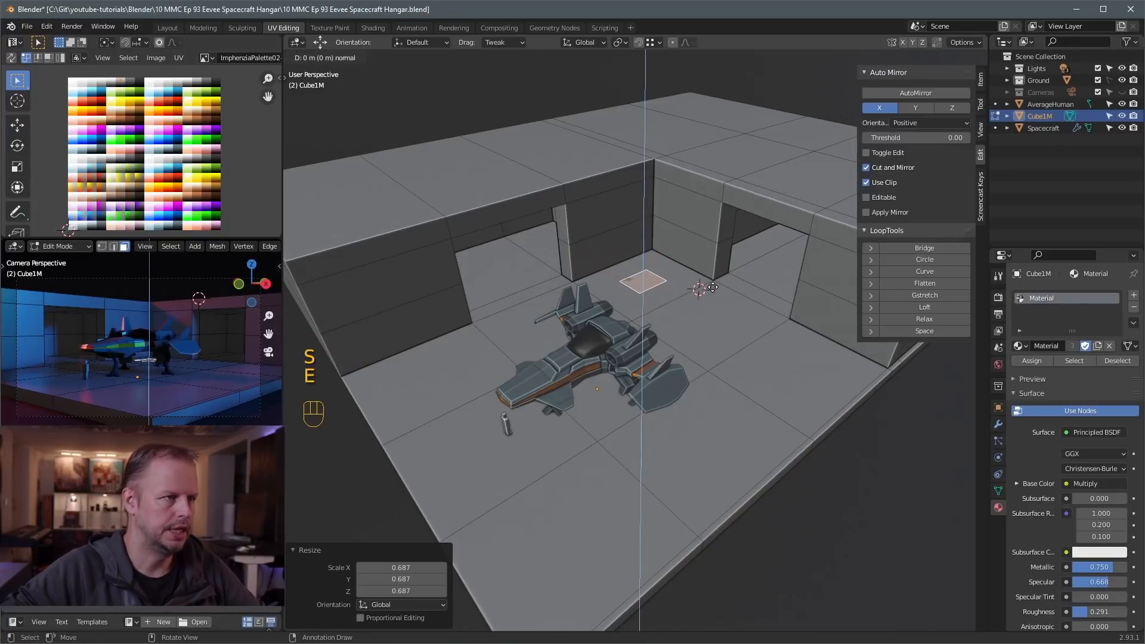
text(1)
key(BackSpace)
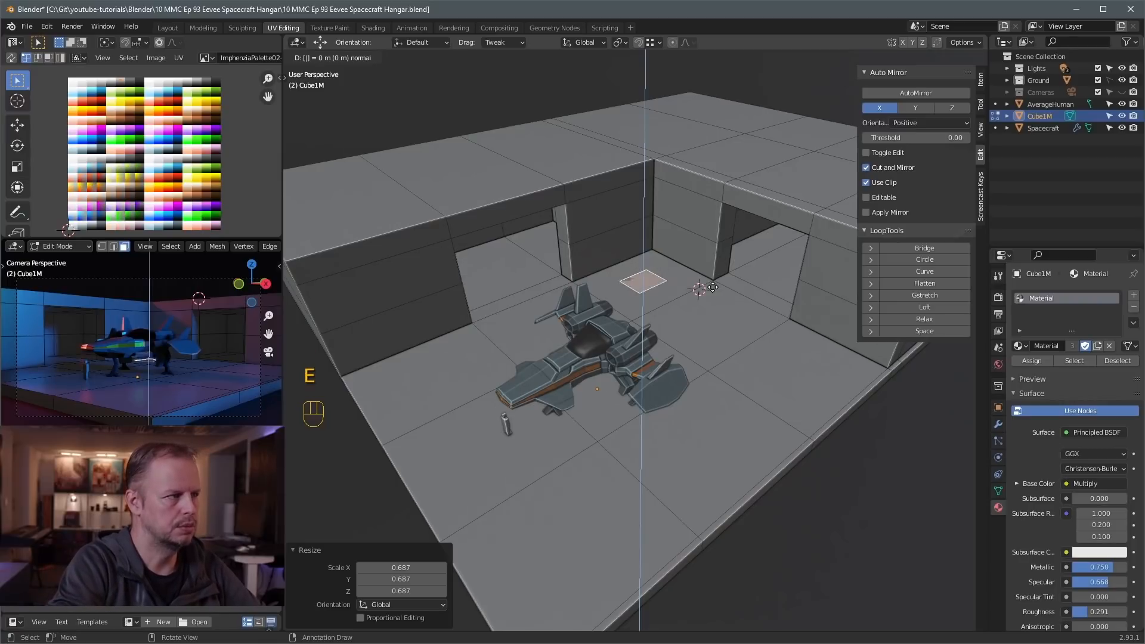
text(2)
click(712, 287)
Select the whole linked box and move it from the wall corner to beneath the spacecraft's body, working from the top view
middle_drag(701, 313, 718, 299)
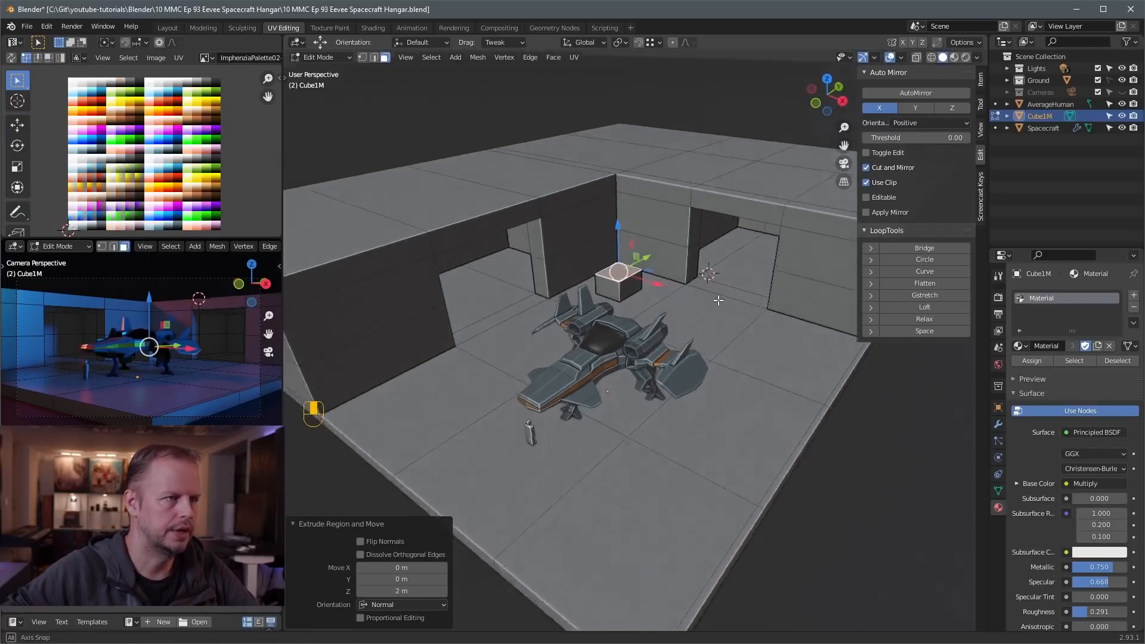
scroll(680, 279, up, 4)
middle_drag(624, 264, 640, 250)
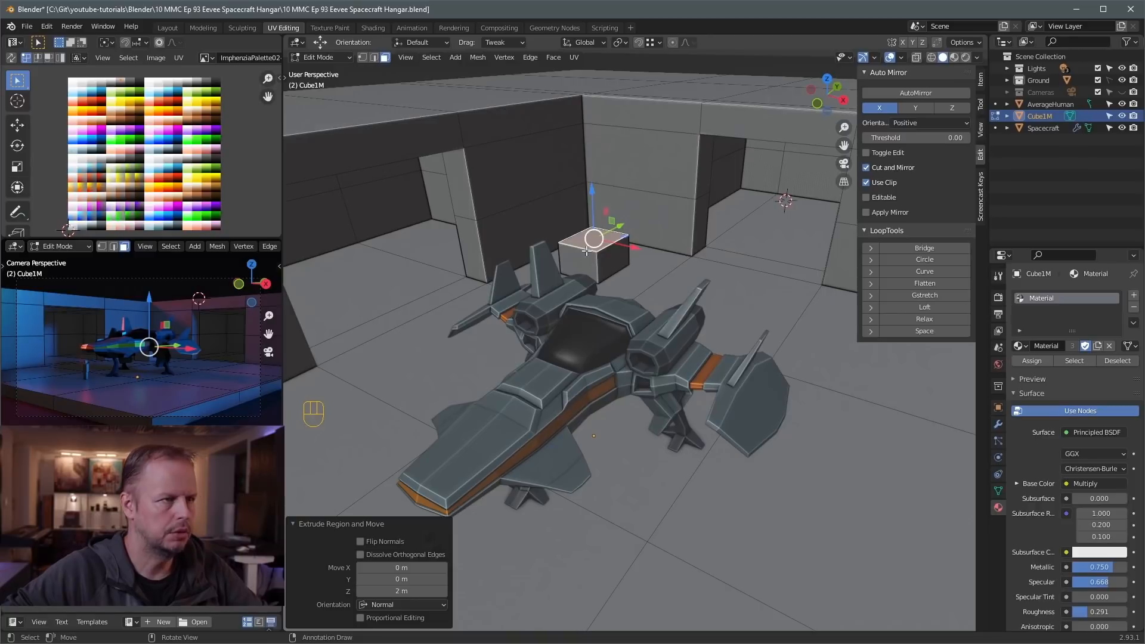
key(l)
key(KP_7)
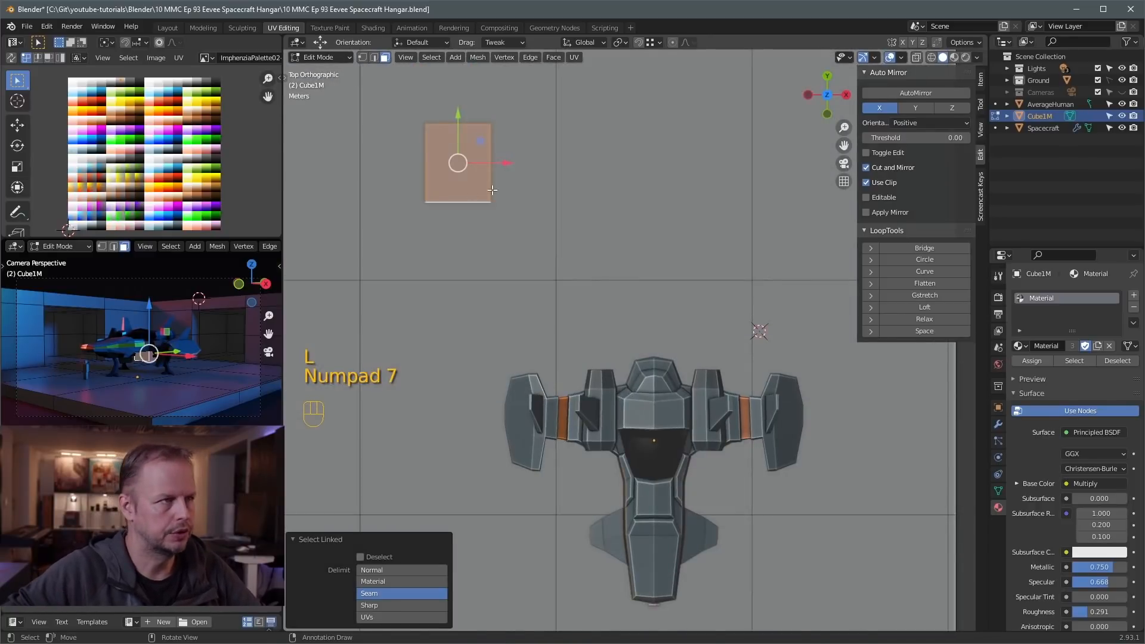
key(g)
click(691, 444)
middle_drag(691, 444, 713, 330)
drag(711, 349, 704, 349)
Select the box's end face towards the spacecraft's nose, between the landing legs
middle_drag(704, 350, 683, 351)
scroll(686, 351, up, 4)
drag(646, 368, 648, 366)
middle_drag(712, 354, 461, 401)
click(461, 400)
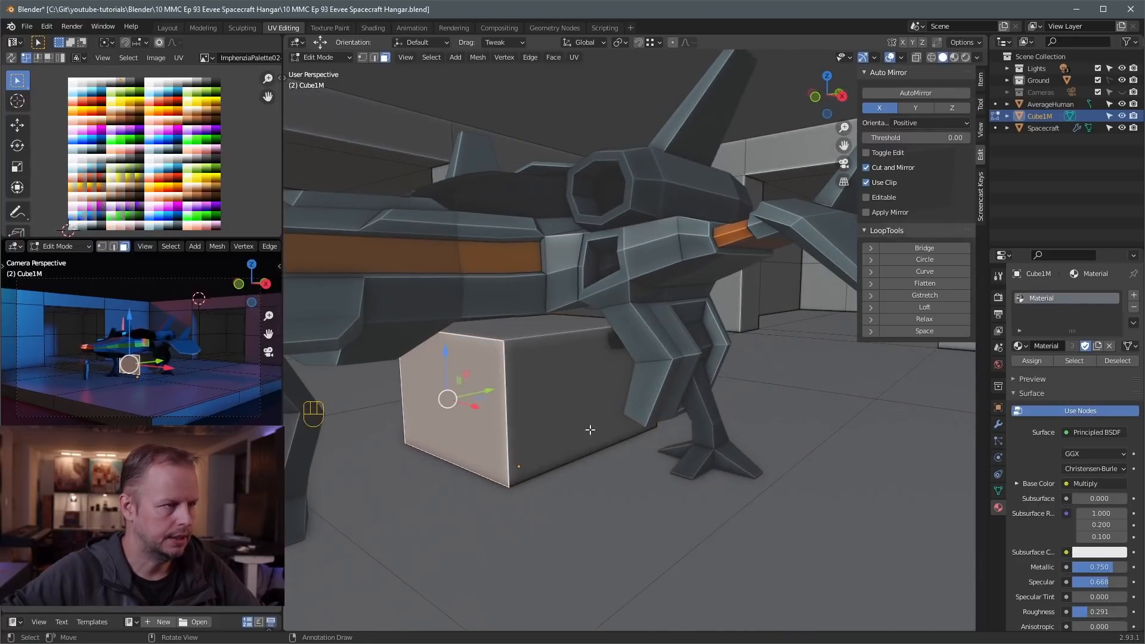
mouse_move(603, 397)
middle_down()
mouse_move(572, 398)
mouse_move(641, 399)
mouse_move(596, 399)
mouse_move(621, 397)
middle_up()
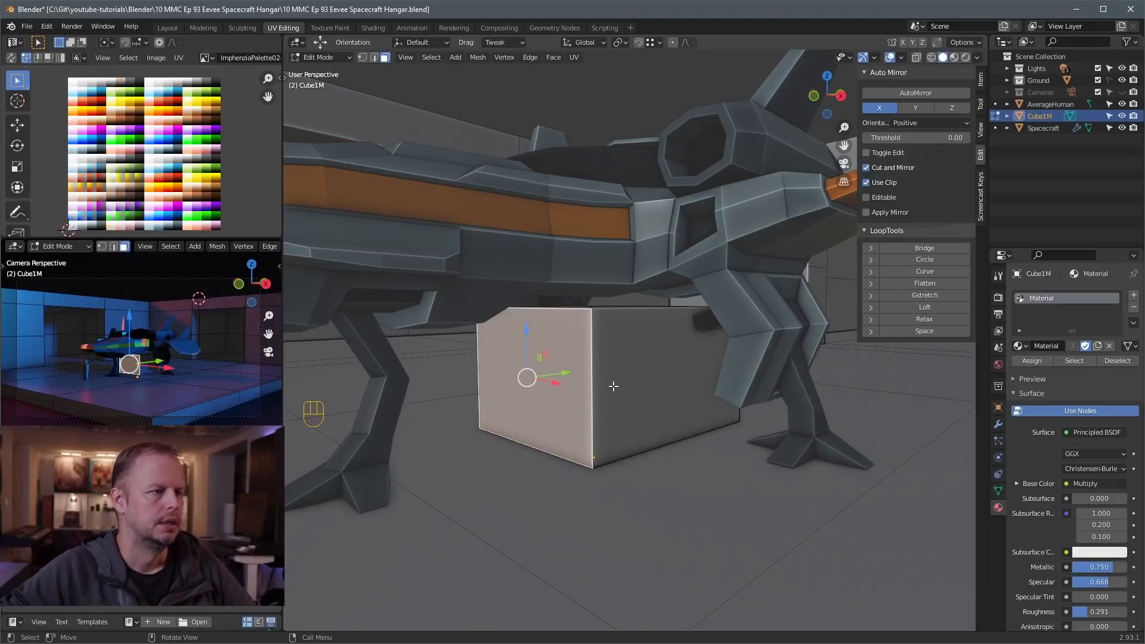
Inset each face of the crate individually by about 0.24 m and extrude the inset faces inward along normals by about 0.14 m
key(l)
key(i)
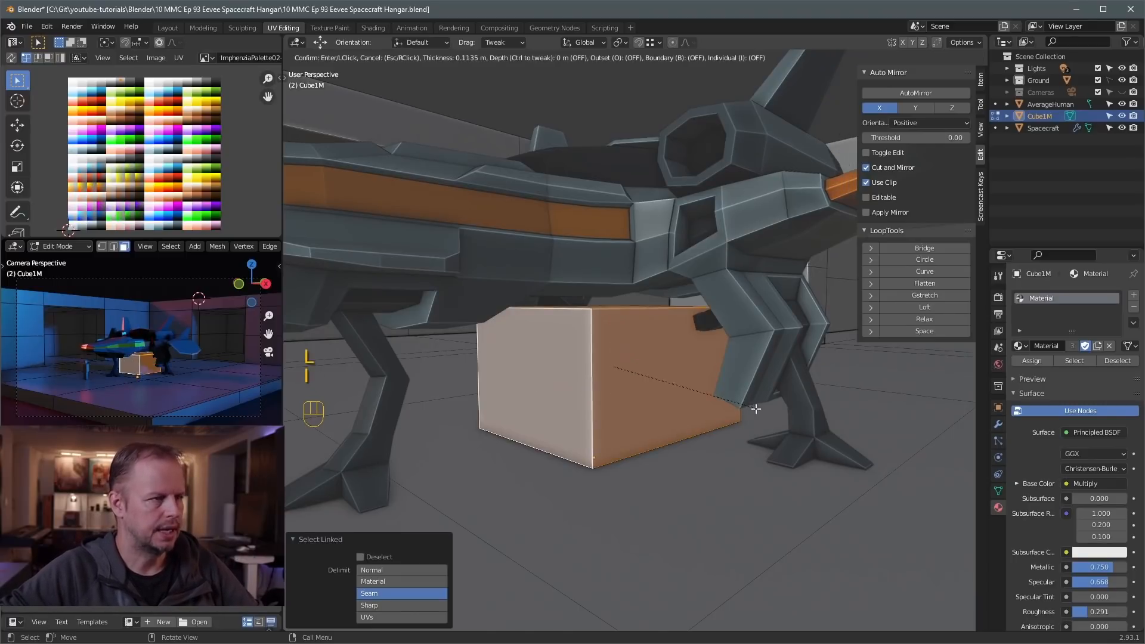
key(i)
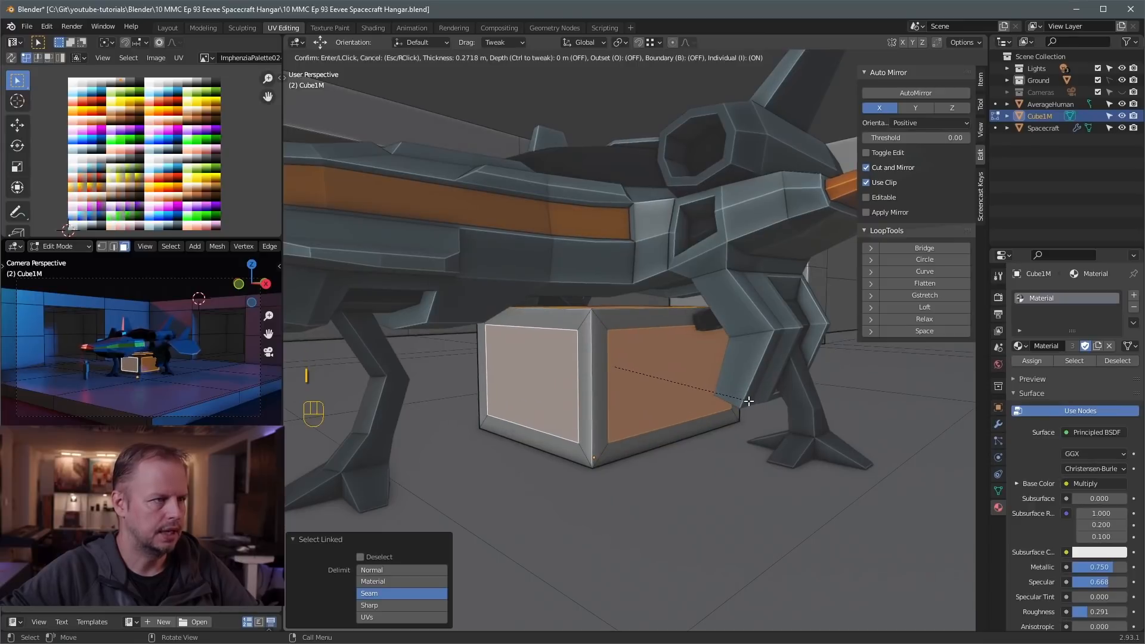
click(750, 401)
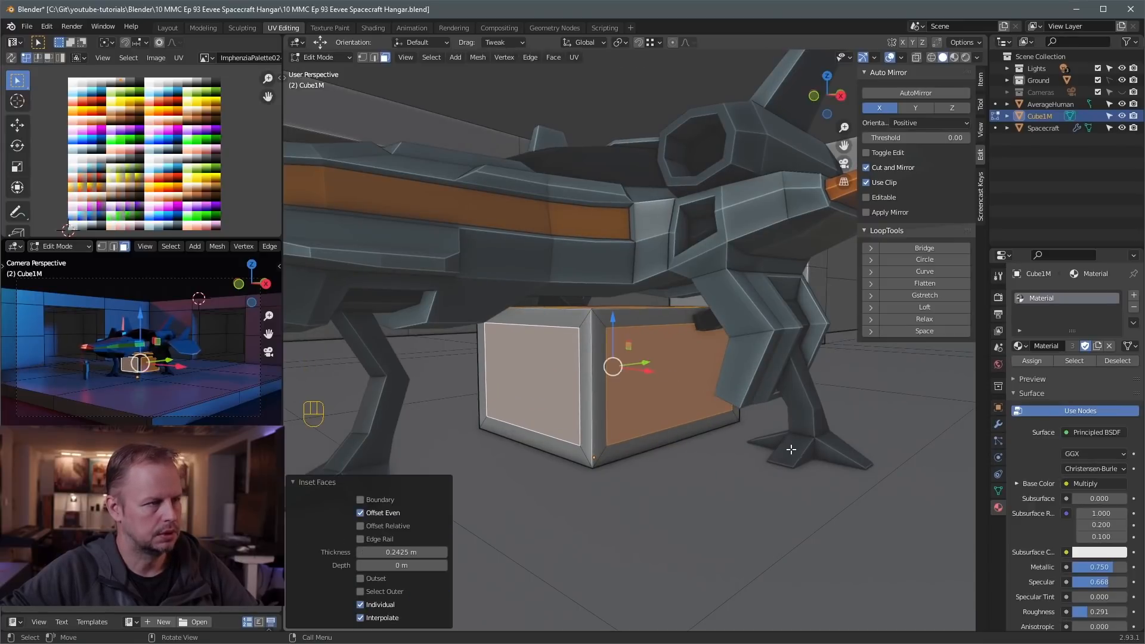
key(alt+e)
click(856, 449)
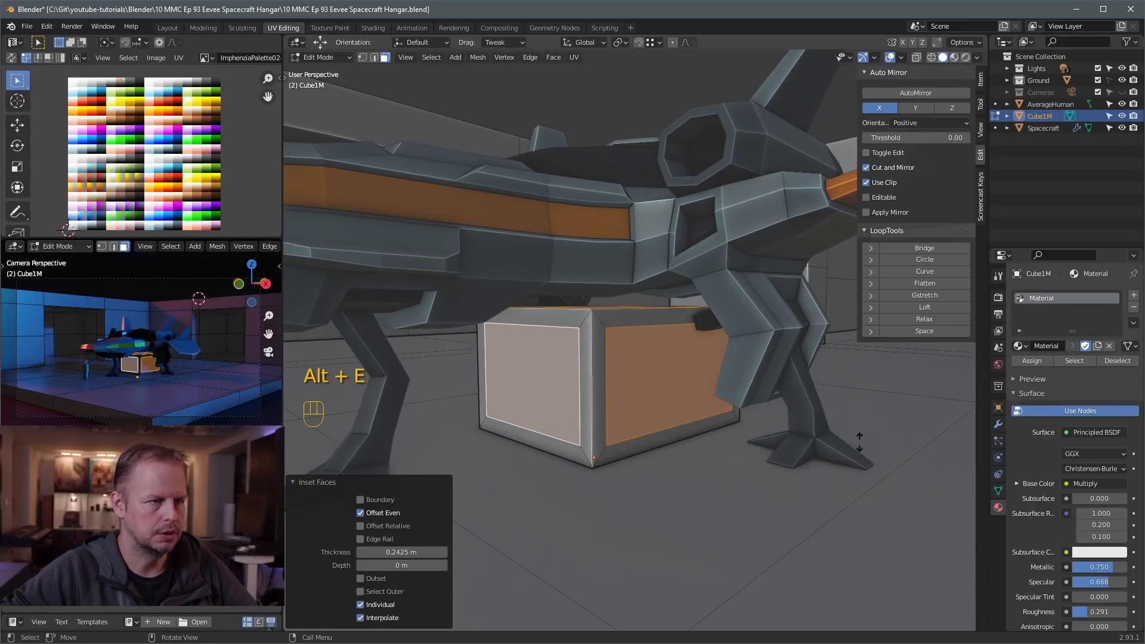
click(847, 449)
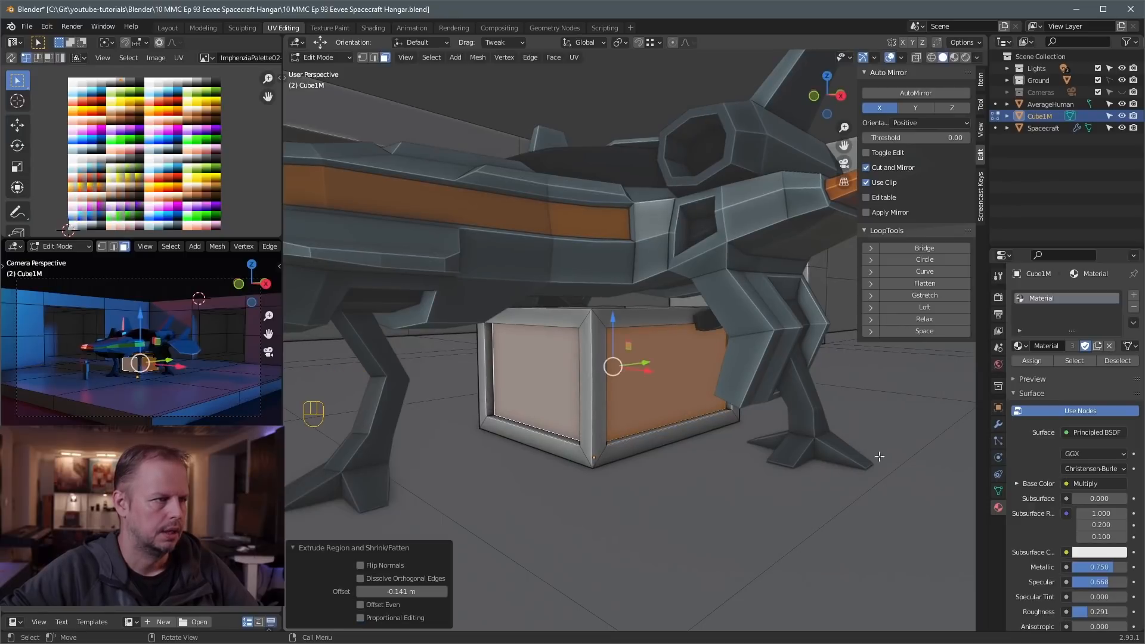
Keep the Global orientation, change the transform pivot point and scale the crate's recessed panel faces to about 0.93
key(s)
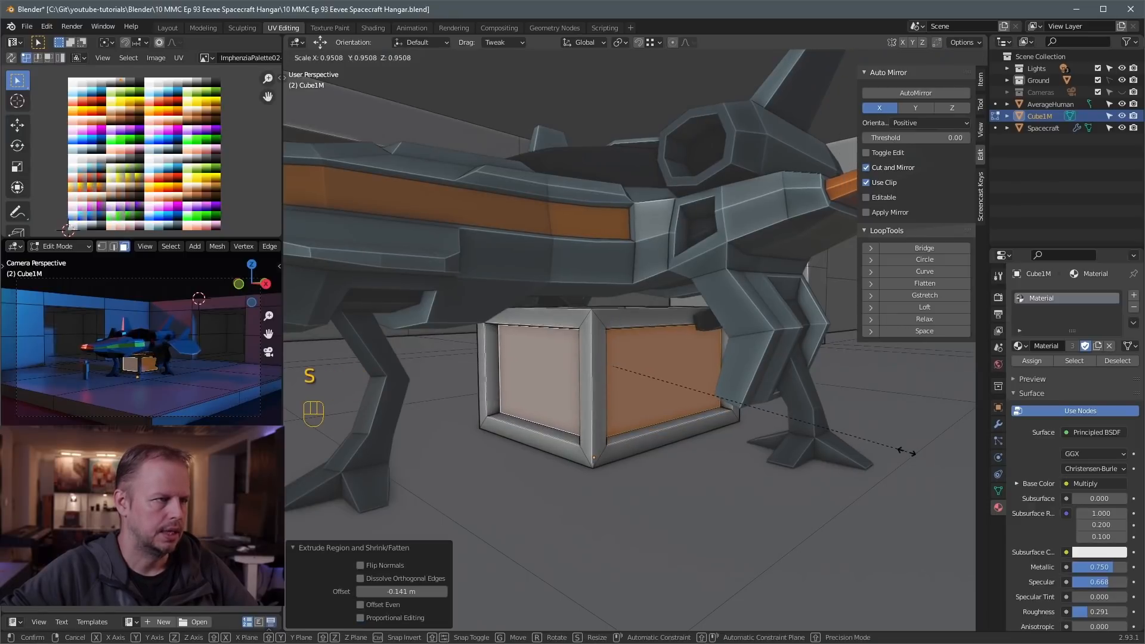
right_click(905, 452)
key(comma)
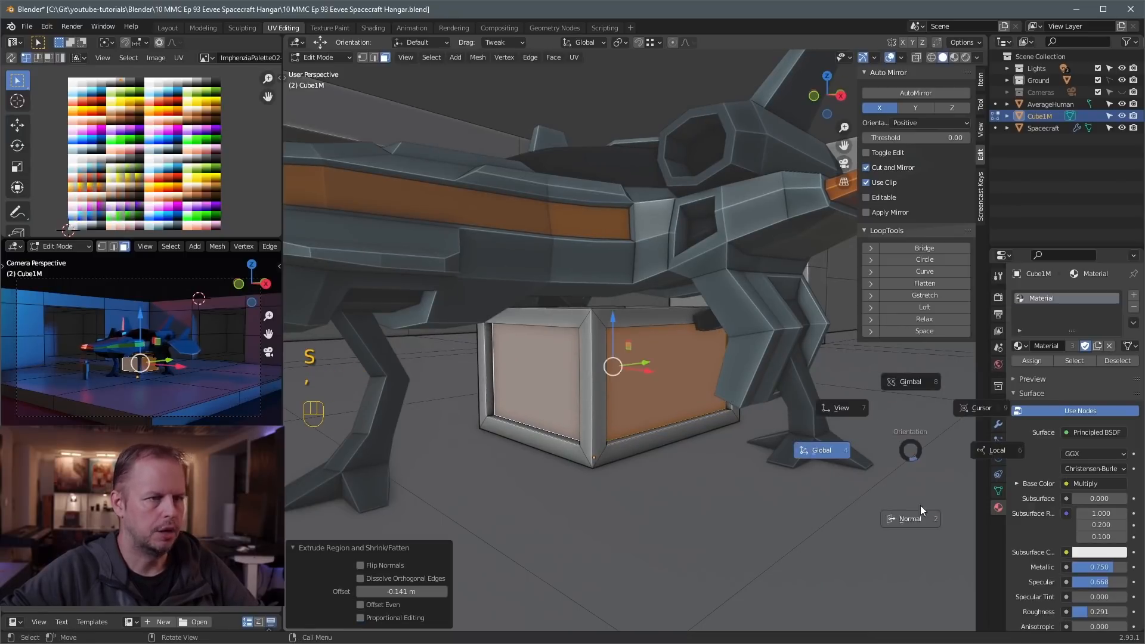
click(828, 453)
key(period)
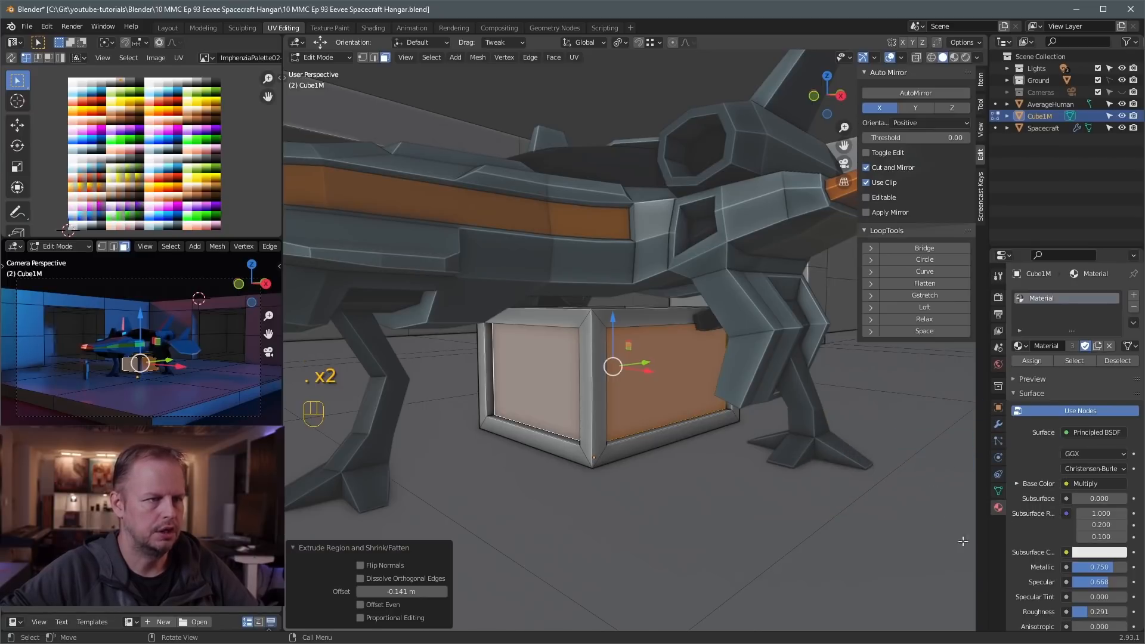
key(period)
key(s)
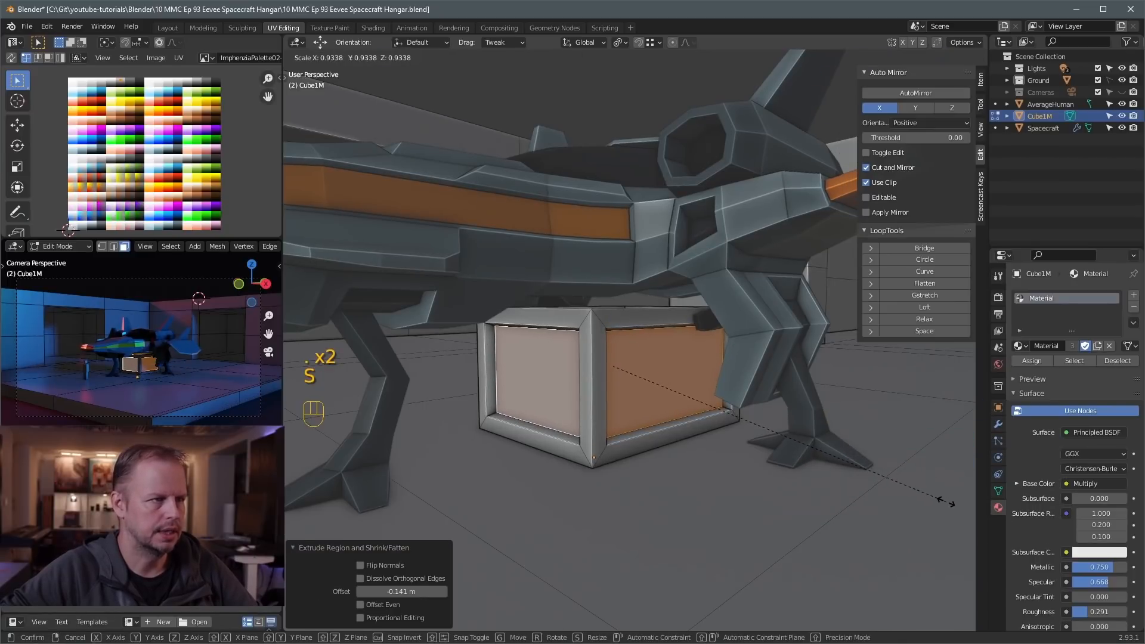
click(947, 501)
Scale the whole crate to about 1.05 and raise it about 0.05 m along Z
middle_drag(947, 501, 864, 455)
key(l)
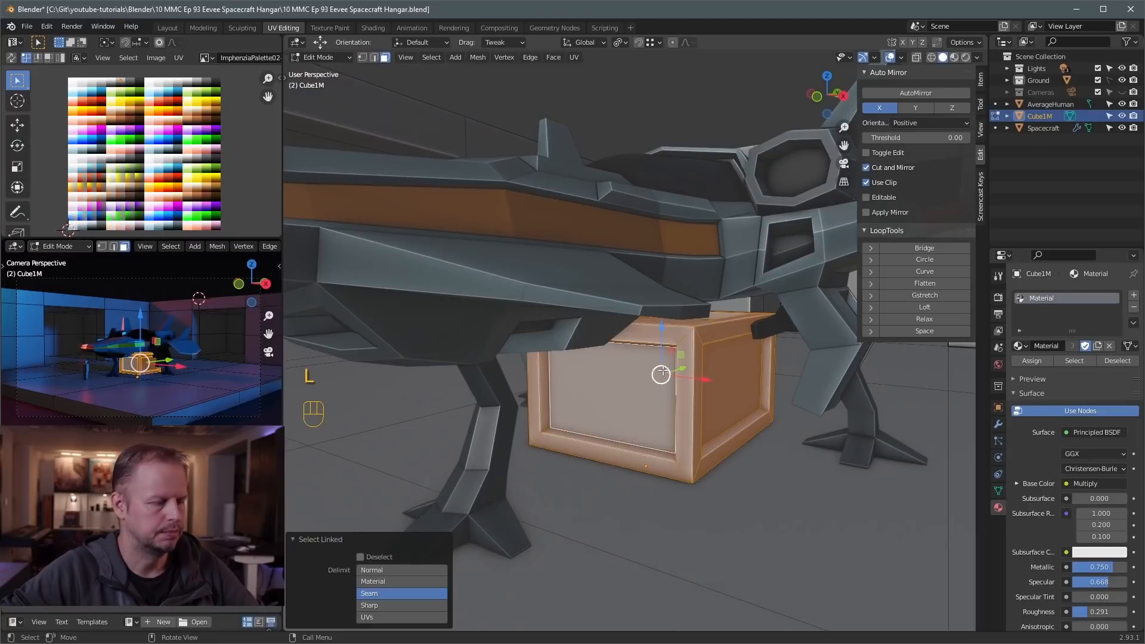
key(s)
click(809, 408)
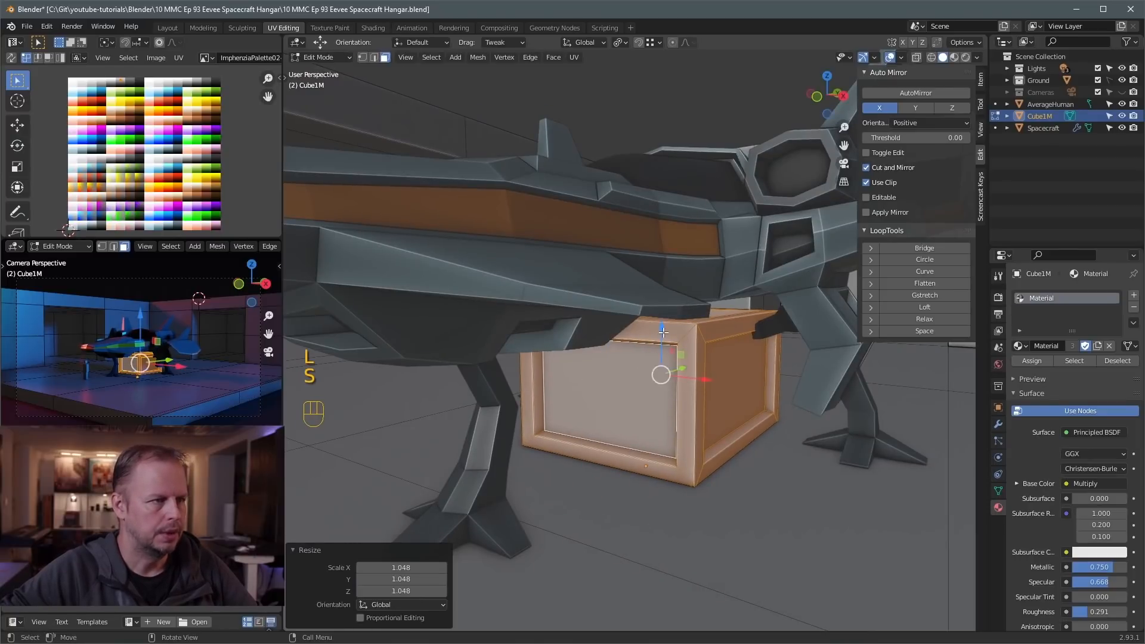
drag(663, 332, 660, 326)
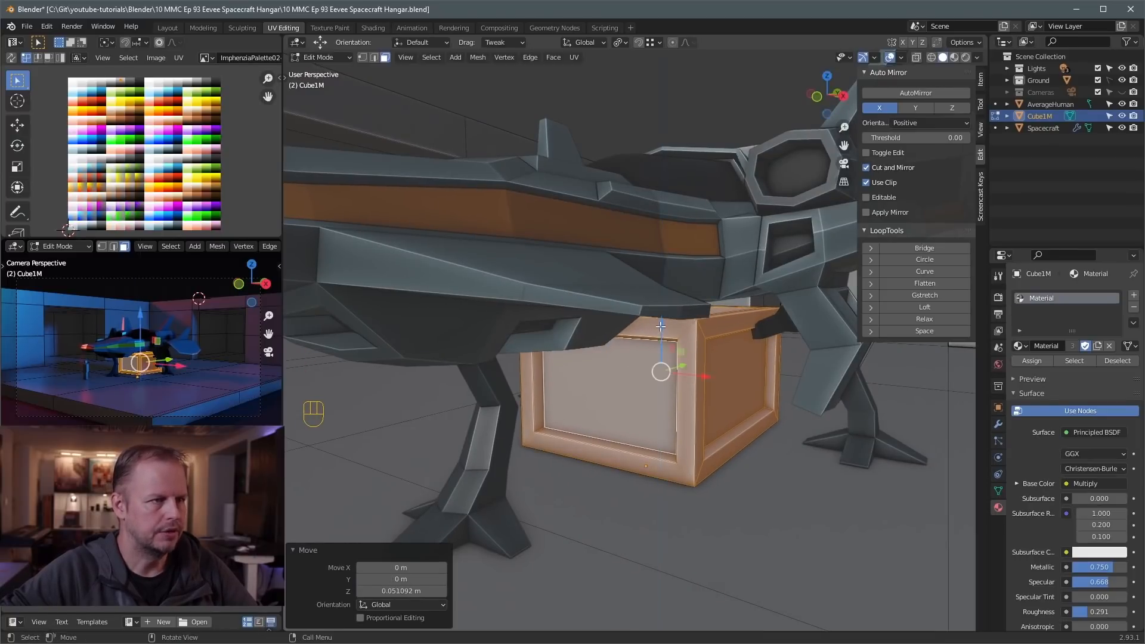
click(776, 327)
Recolor the whole crate by moving all its UVs onto a light blue-grey swatch of the palette texture
middle_drag(744, 327, 605, 318)
key(Tab)
key(Tab)
key(l)
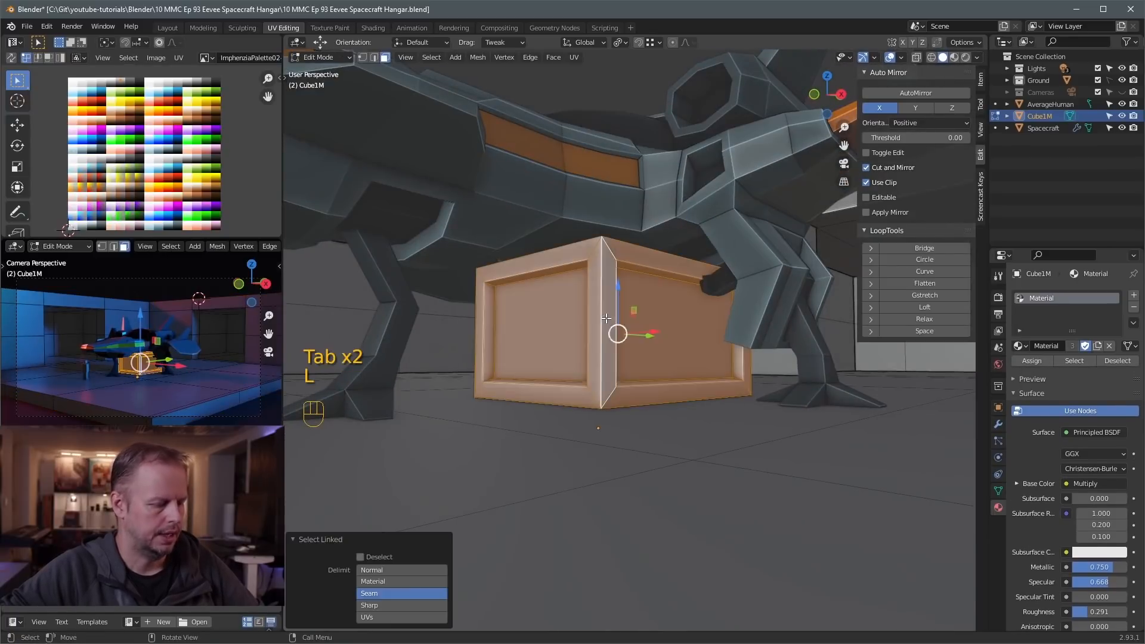
key(a)
key(a)
key(b)
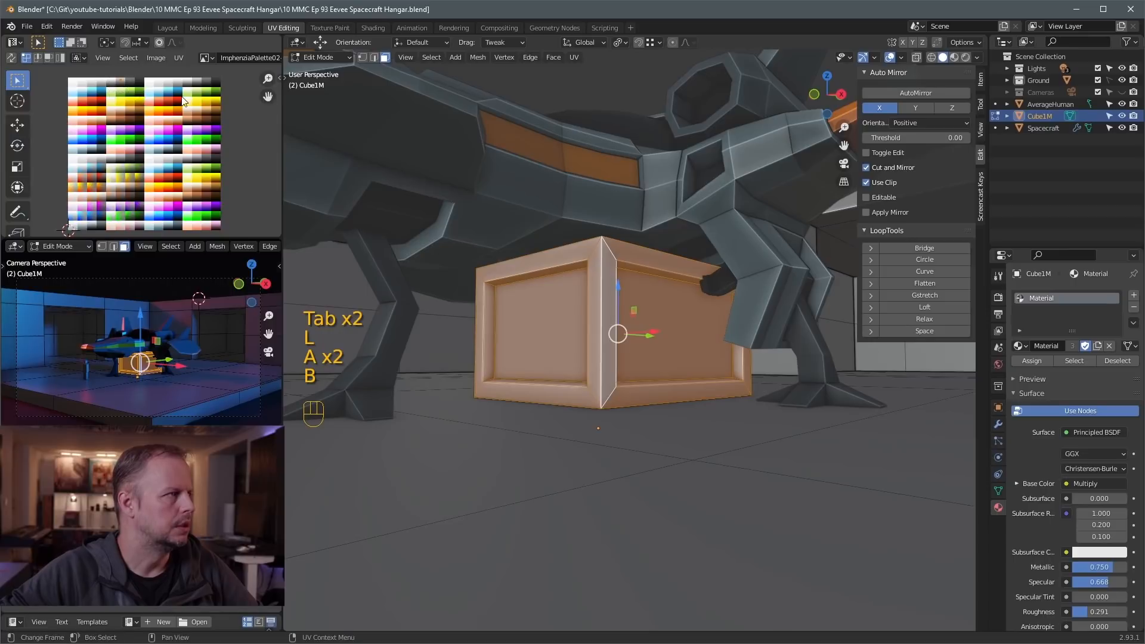
drag(183, 102, 181, 96)
key(g)
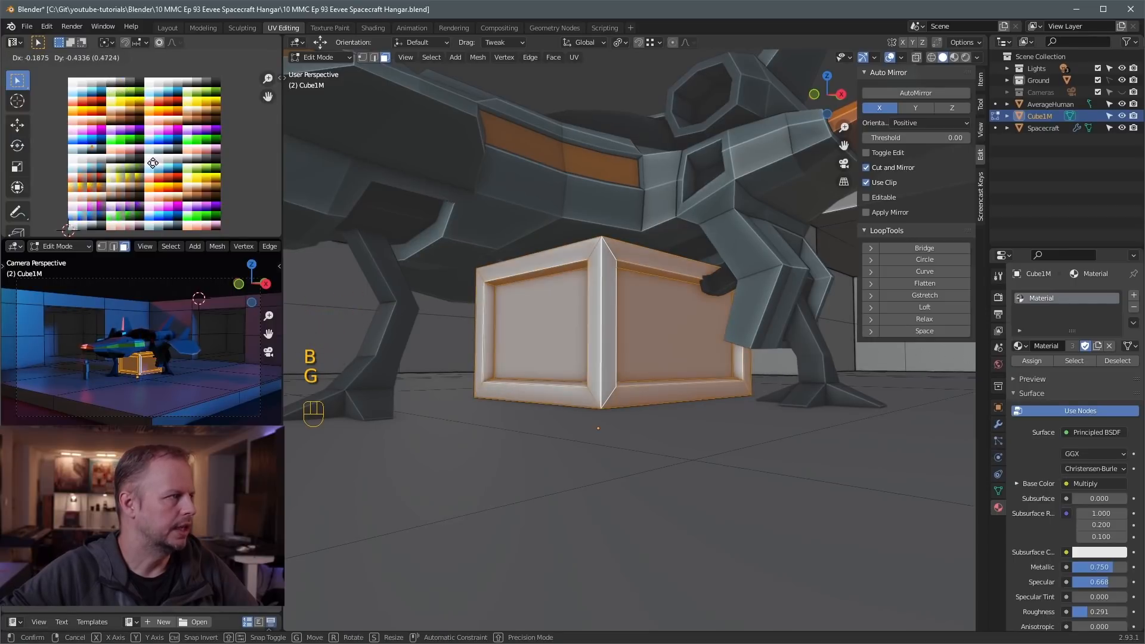
click(153, 163)
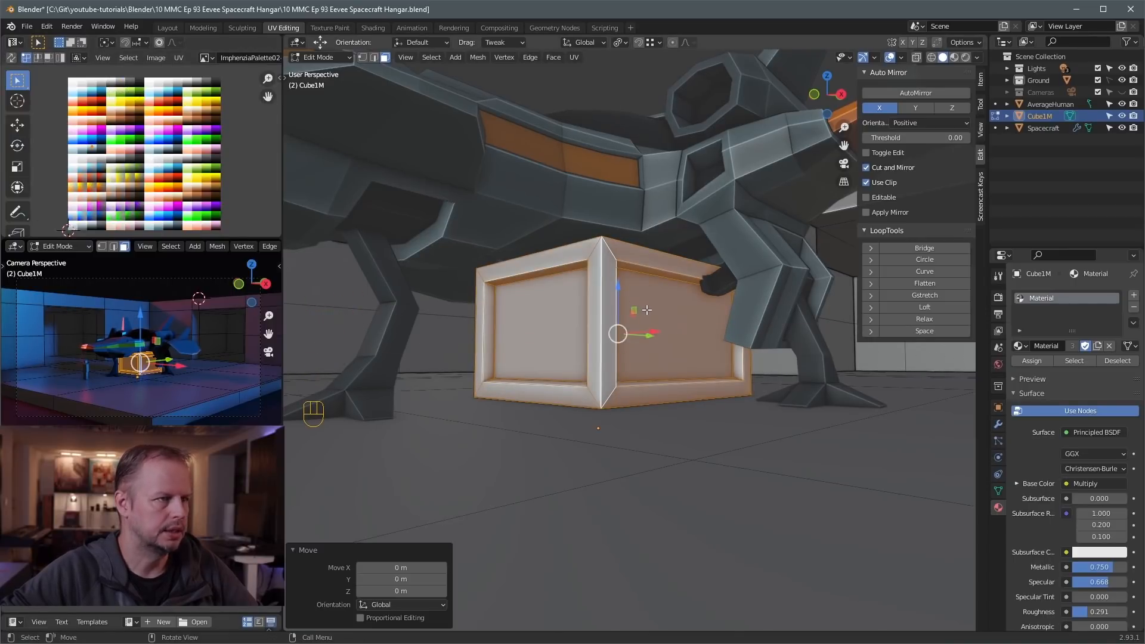
Select the crate's recessed panel faces on all sides and move their UVs onto a dark orange-red palette swatch
key(Tab)
key(Tab)
key(3)
key(a)
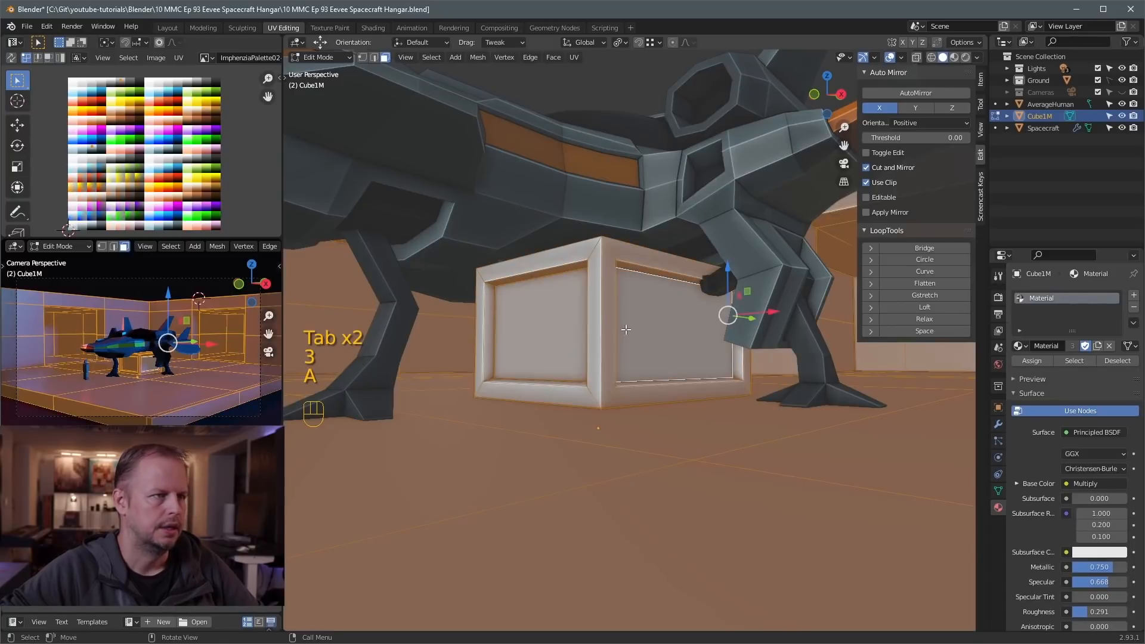
middle_drag(688, 344, 664, 371)
click(658, 391)
shift+click(599, 323)
shift+click(522, 398)
middle_drag(522, 393, 685, 352)
shift+click(781, 349)
middle_drag(769, 348, 851, 329)
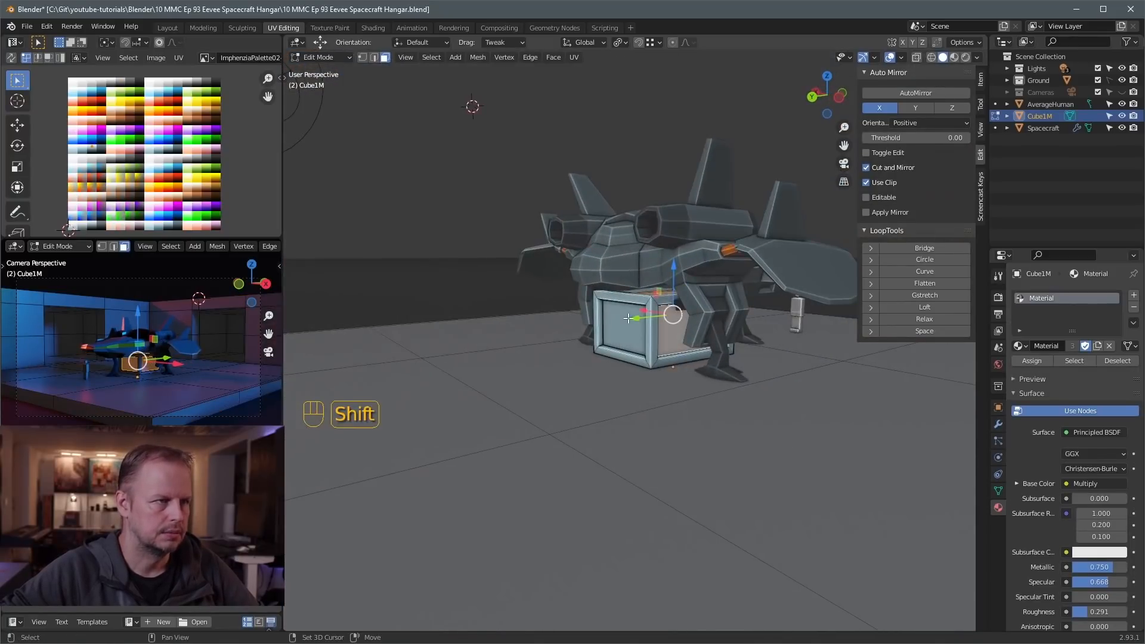
shift+click(629, 326)
middle_drag(748, 325, 755, 262)
key(alt+z)
key(alt+z)
key(a)
key(g)
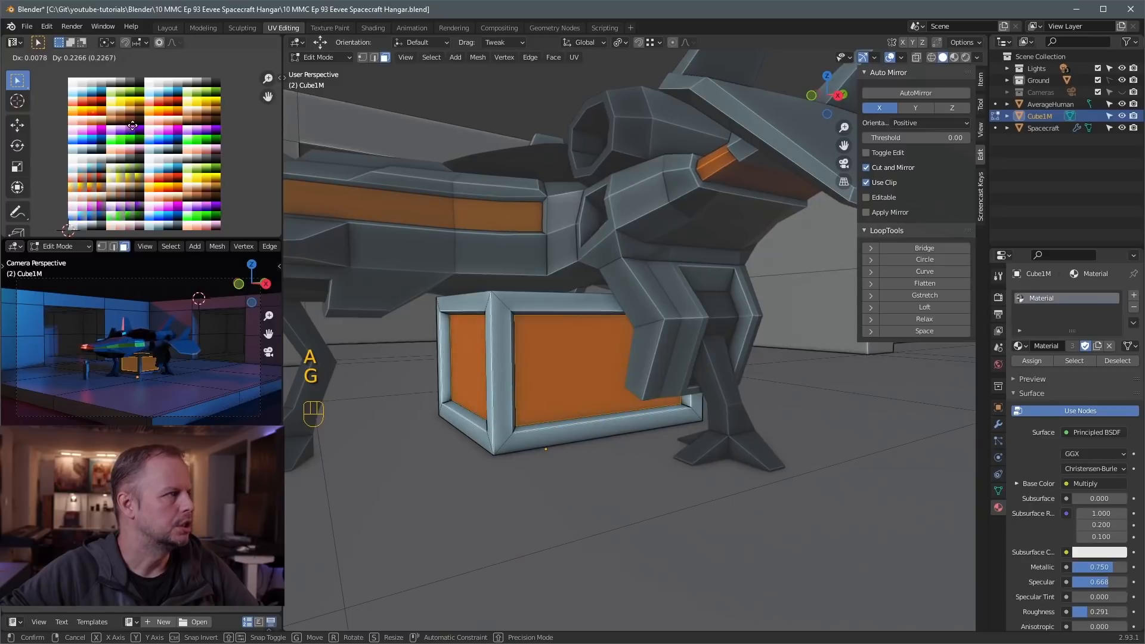
click(139, 114)
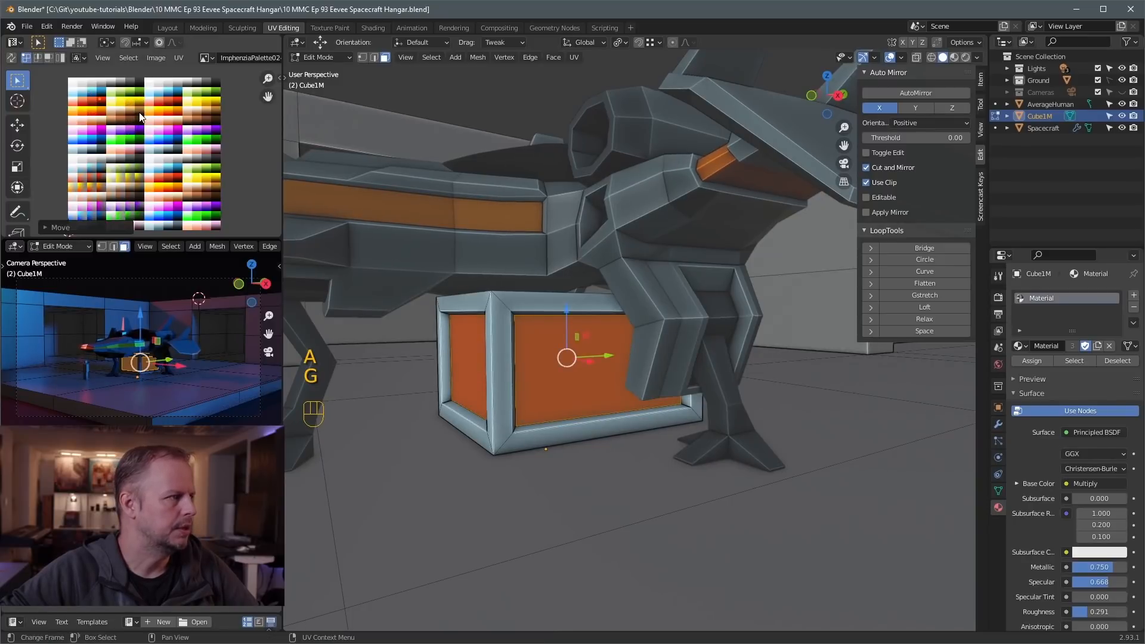
key(g)
key(Tab)
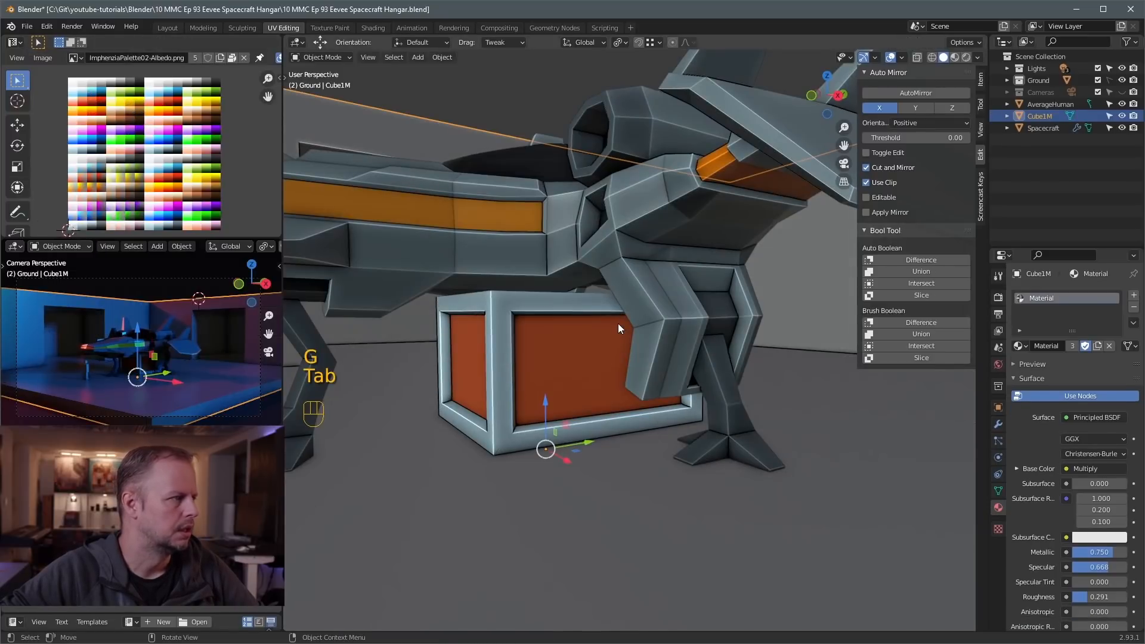
click(620, 322)
key(Tab)
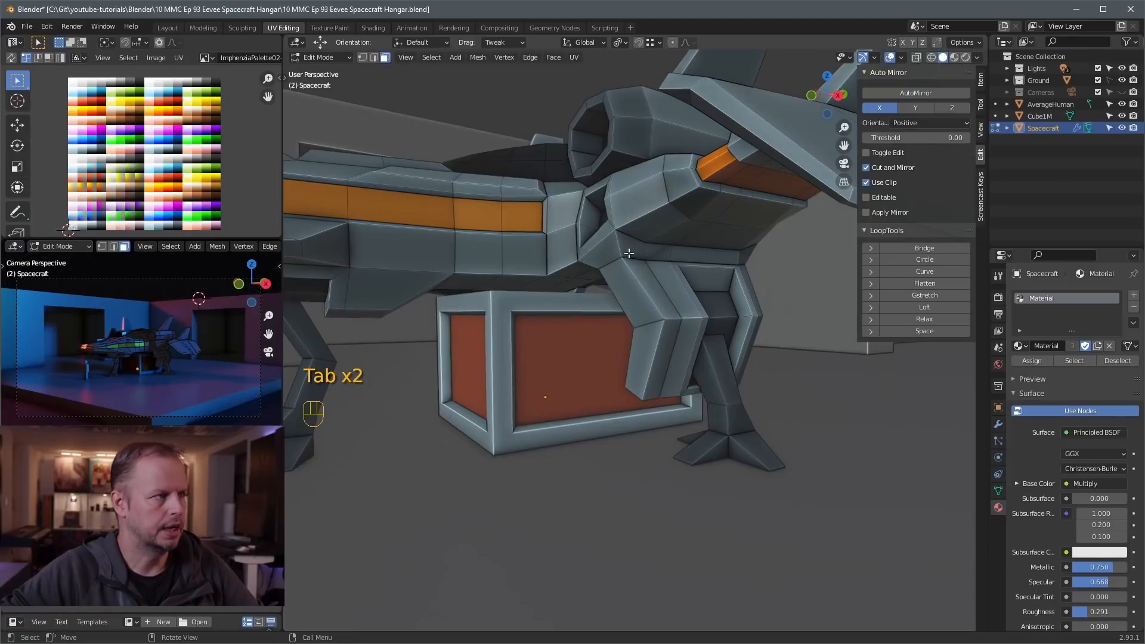
scroll(703, 279, down, 5)
middle_drag(678, 254, 712, 261)
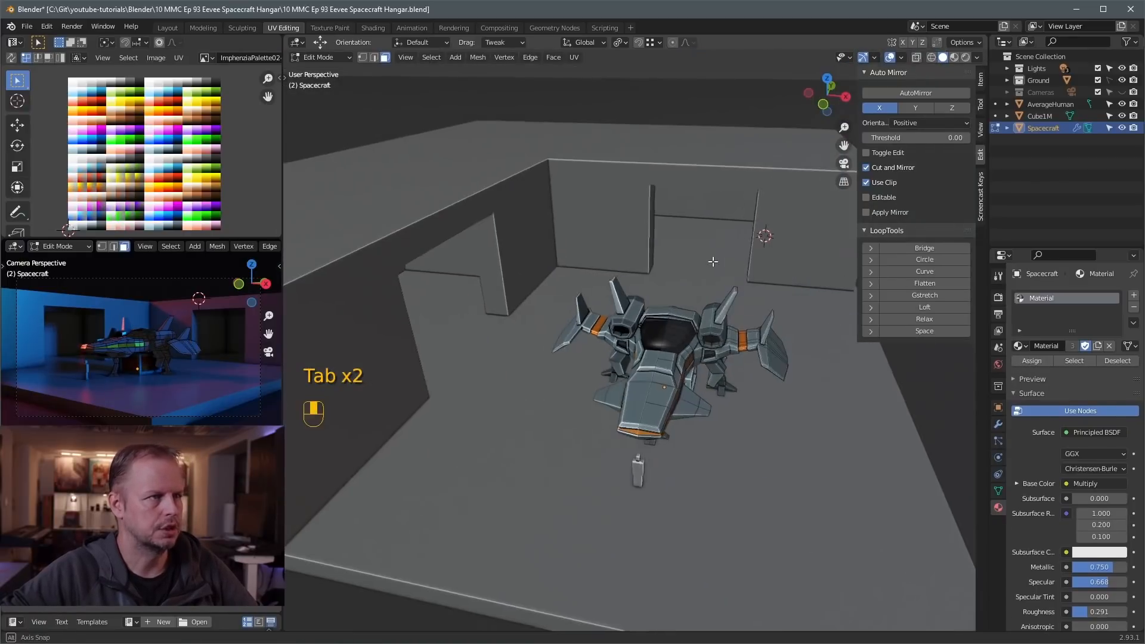
key(Tab)
middle_drag(563, 187, 642, 222)
key(Tab)
key(Tab)
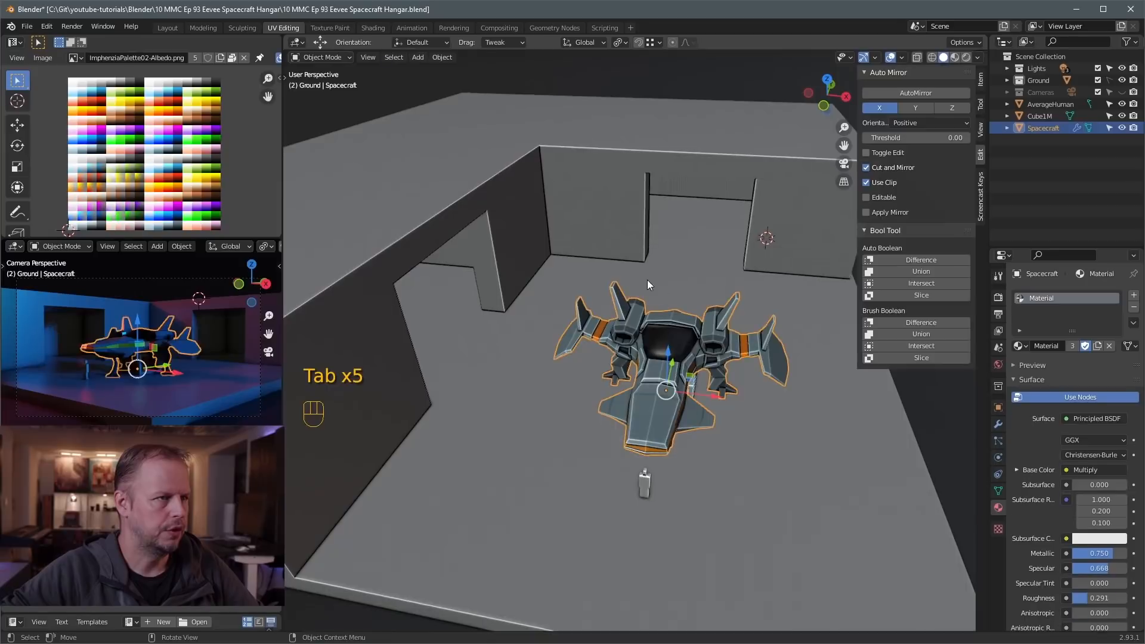
Duplicate a floor face of the hangar about 14.8 m straight up and extrude it into a slab about 1.48 m thick
click(647, 282)
key(Tab)
middle_drag(764, 306, 685, 286)
click(713, 304)
click(655, 285)
scroll(716, 320, down, 5)
key(shift+d)
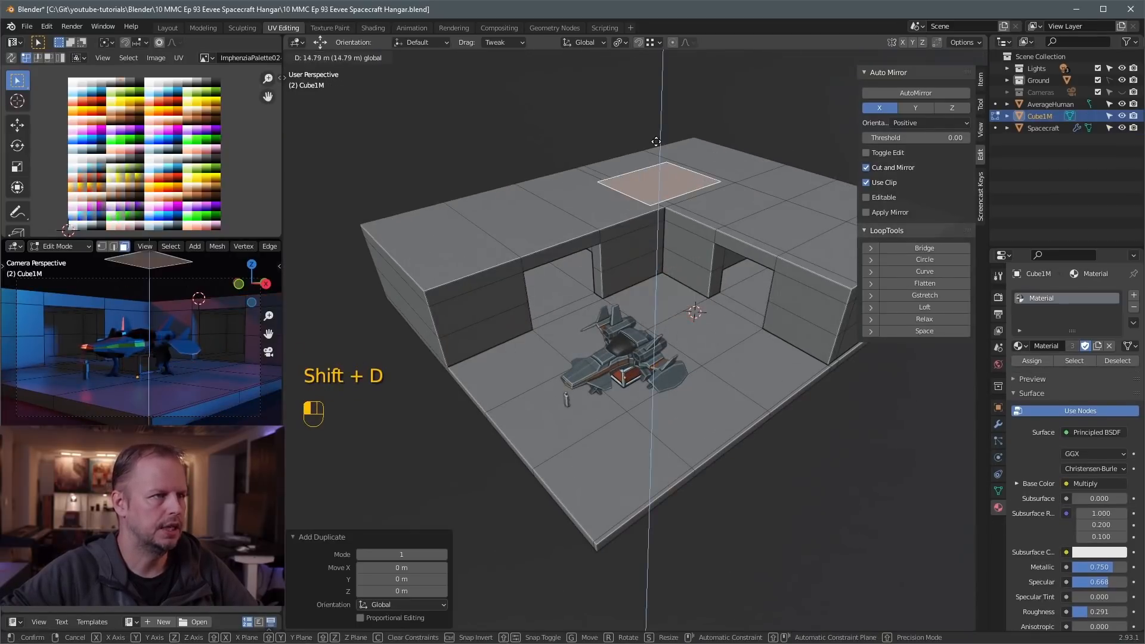
click(656, 142)
key(e)
click(653, 158)
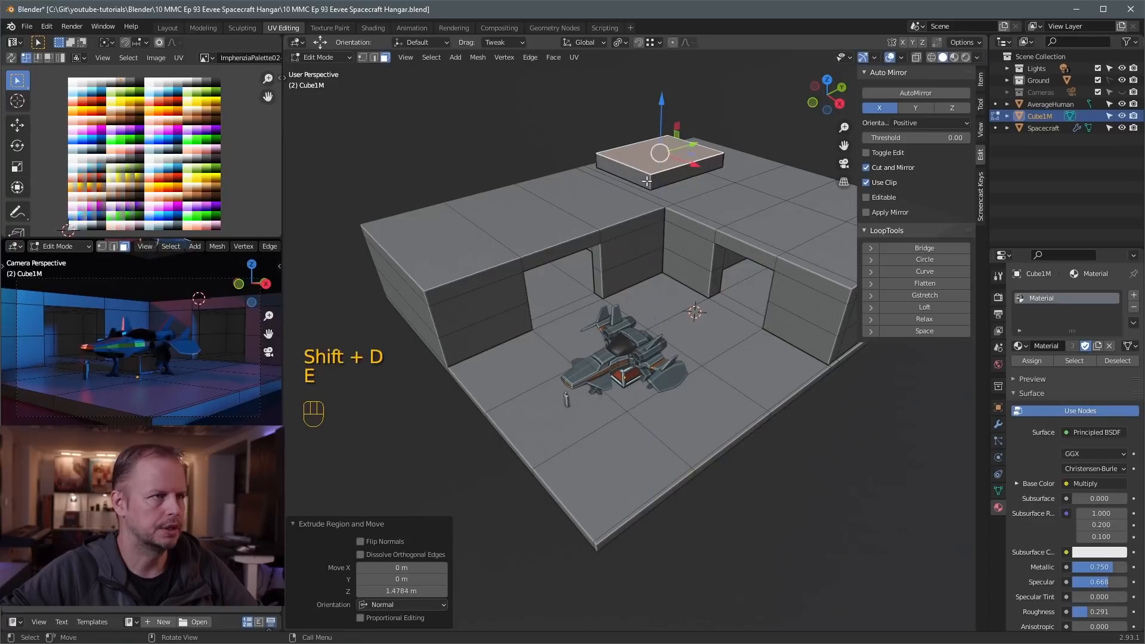
Scale the raised slab horizontally, excluding Z, by about 4.9 to form a roof over the hangar
key(l)
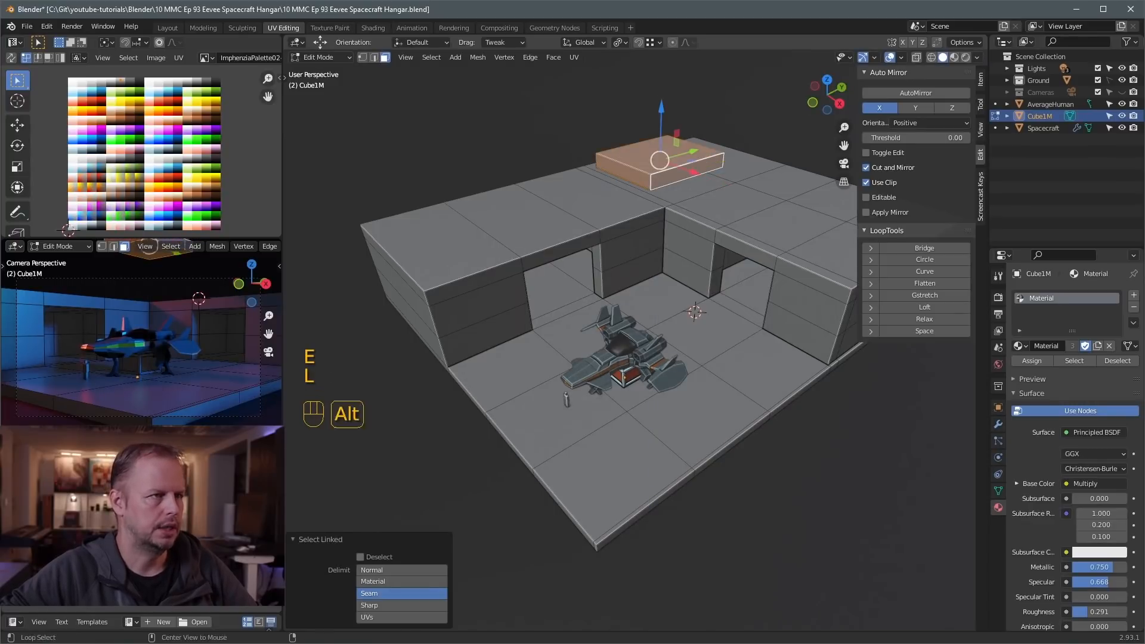
key(alt+s)
key(s)
key(shift+z)
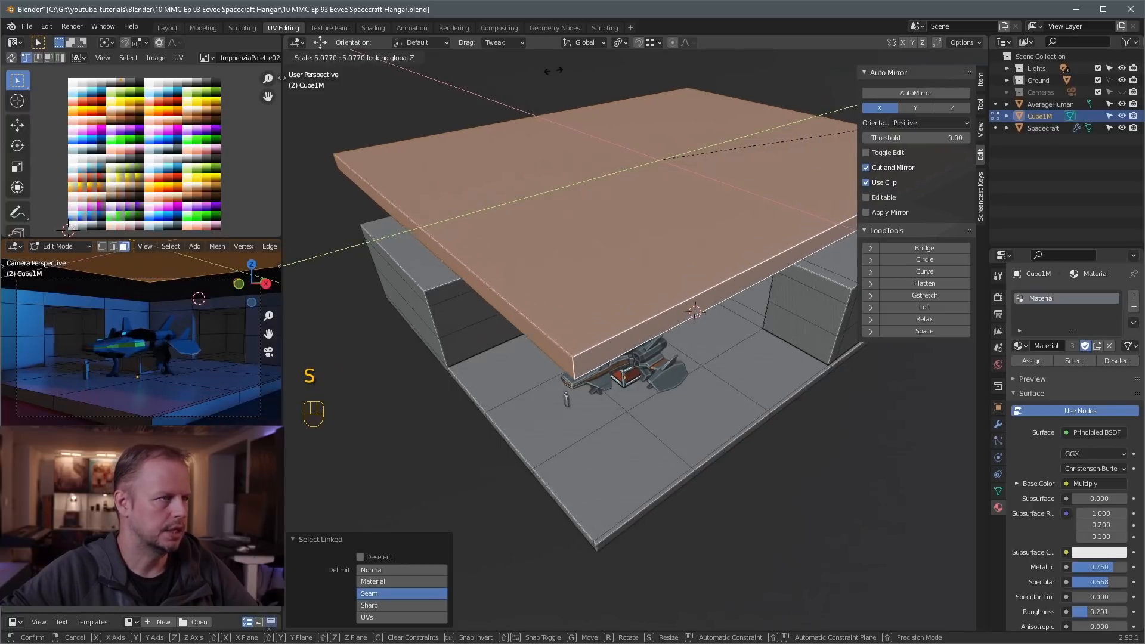
click(531, 80)
middle_drag(508, 295, 548, 233)
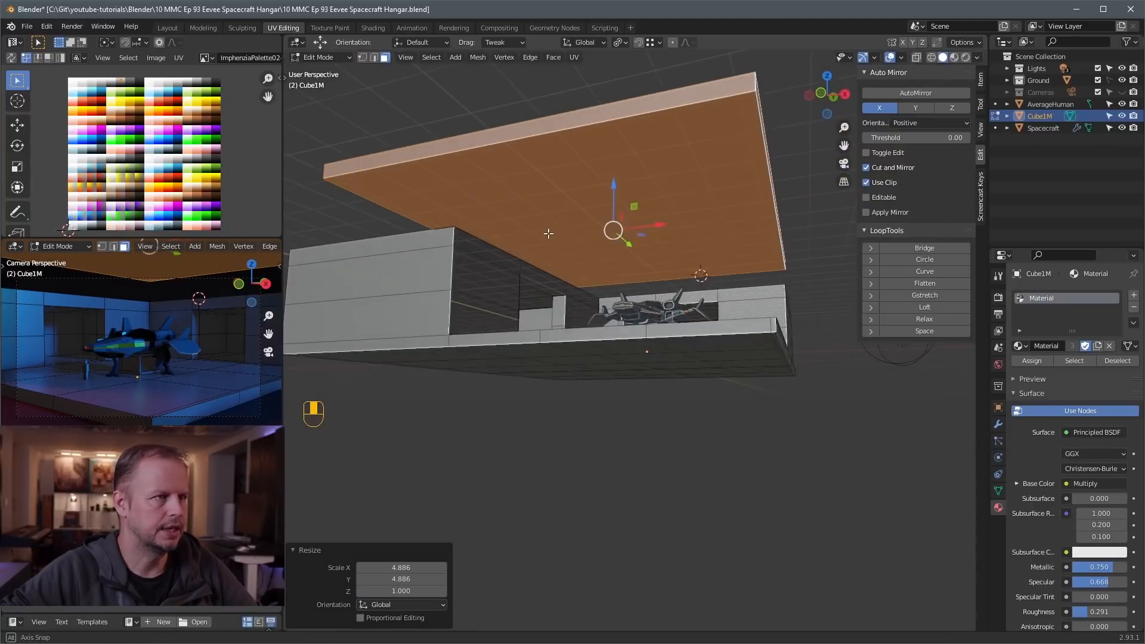
Duplicate the roof's underside face, shrink it to about 0.11, stretch it about 2.46 times along X and shift it about 3.6 m along X
middle_drag(648, 186, 690, 229)
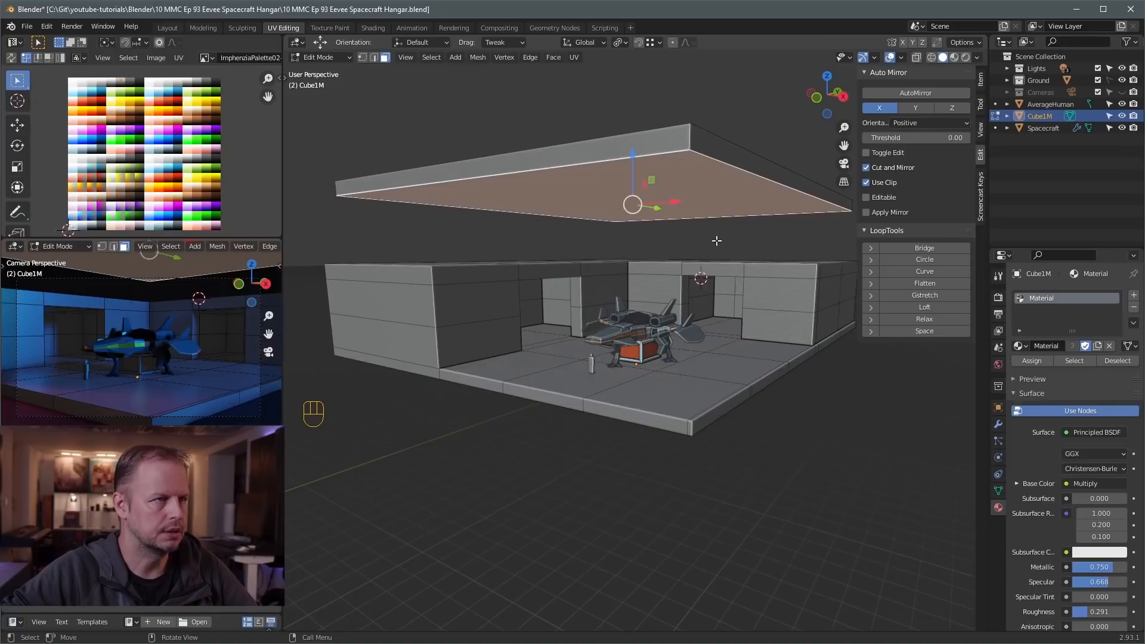
key(shift+d)
key(s)
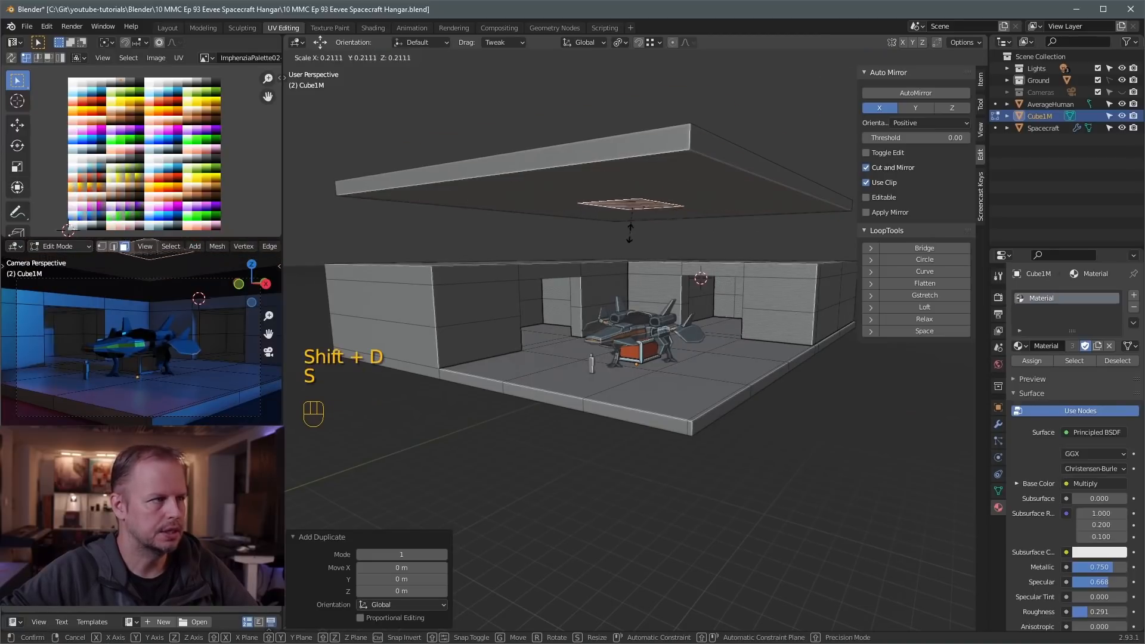
click(630, 220)
middle_drag(632, 218, 687, 216)
shift+middle_drag(686, 215, 621, 332)
key(s)
key(x)
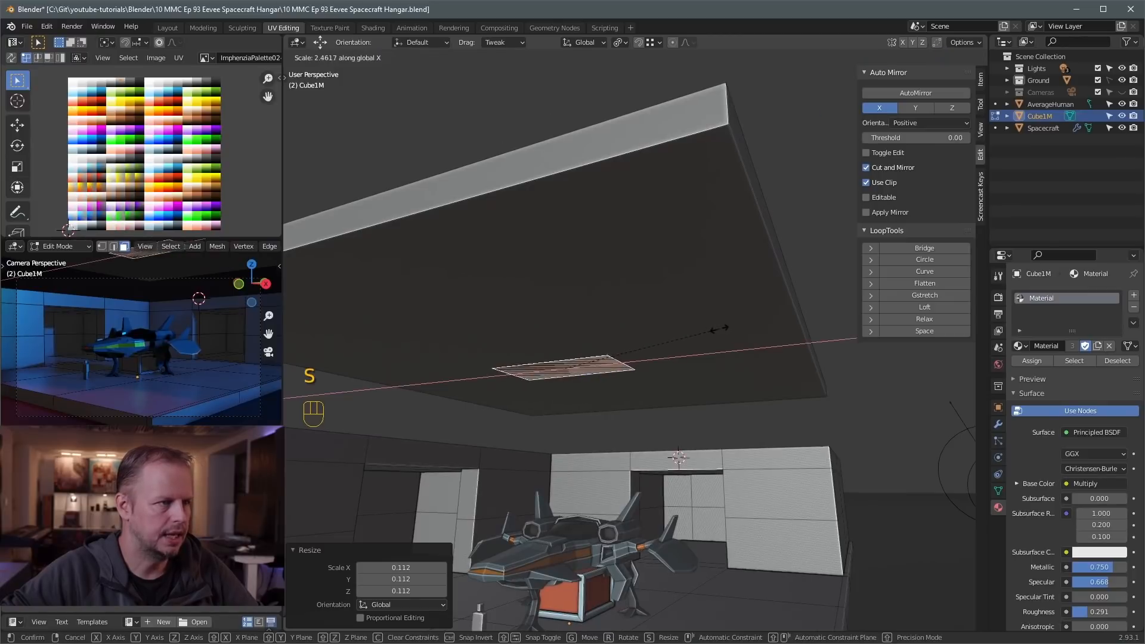
click(720, 328)
drag(620, 360, 656, 363)
Extrude the small ceiling panel about 0.21 m and inset its lower face by about 0.57 m
key(e)
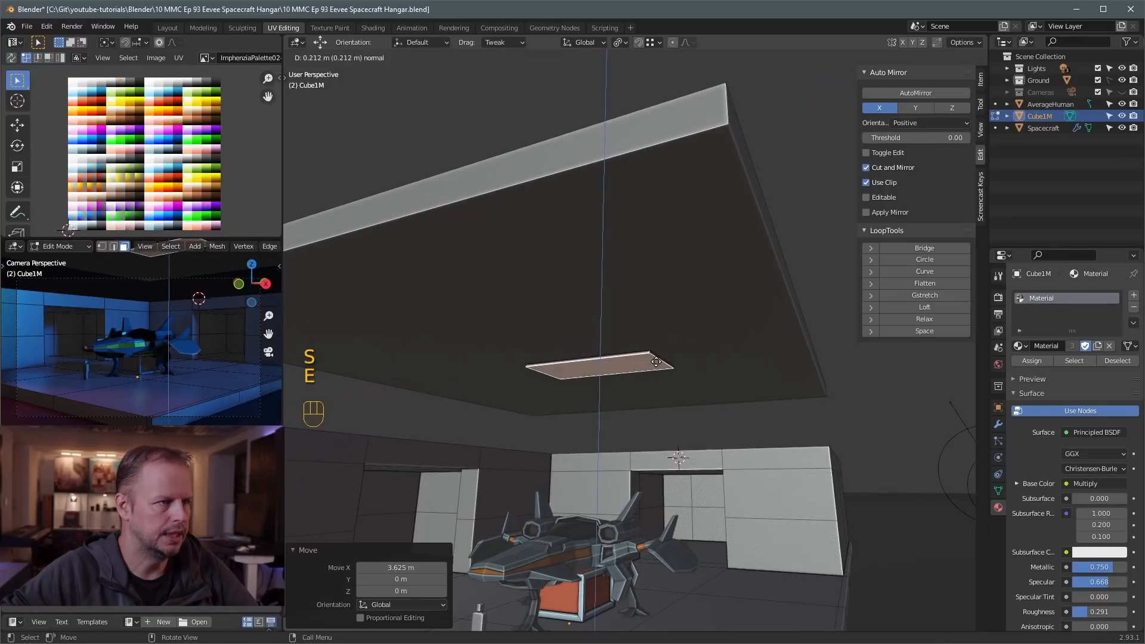
click(655, 362)
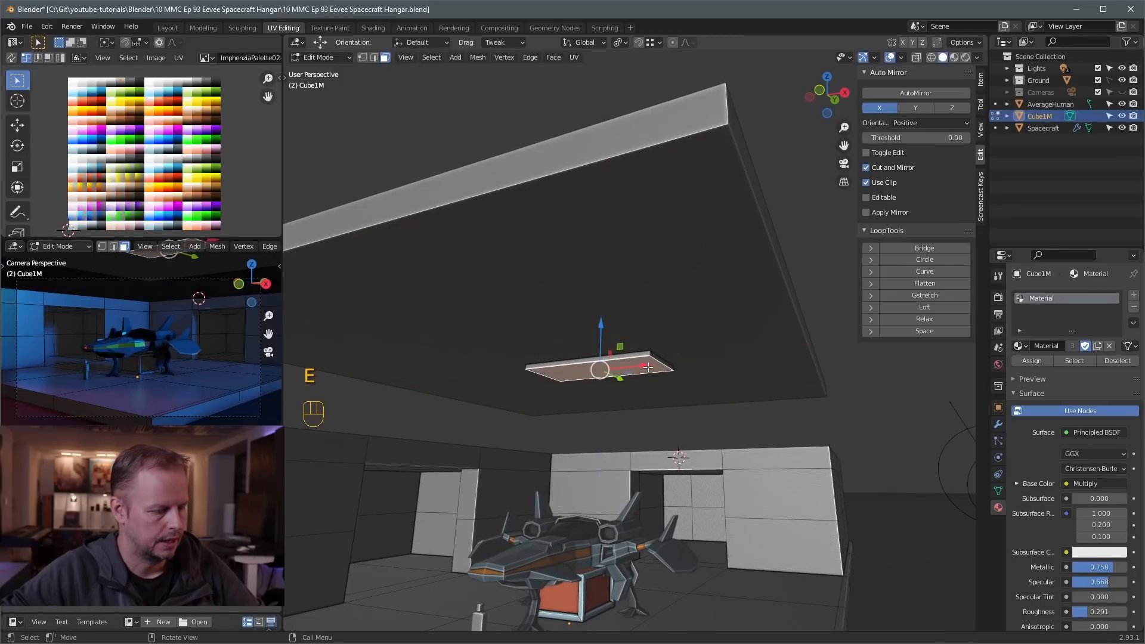
key(i)
right_click(643, 366)
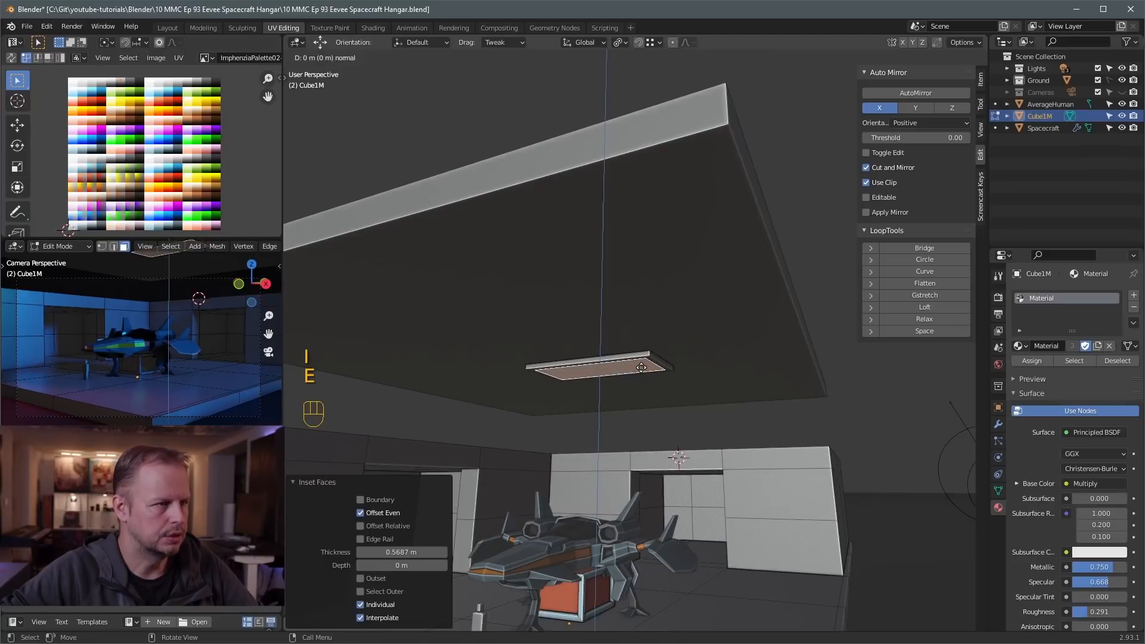
Recolour the whole roof and its ceiling light fixture blue-grey by moving their UVs to another swatch on the palette texture
drag(600, 326, 608, 332)
scroll(615, 332, up, 1)
click(615, 283)
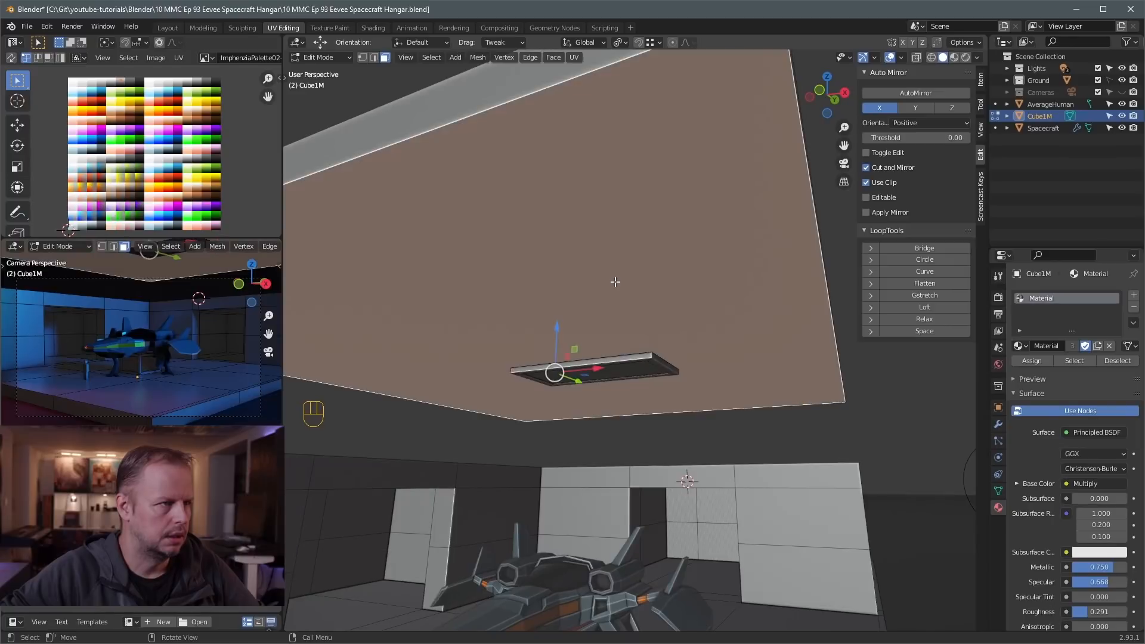
key(l)
key(l)
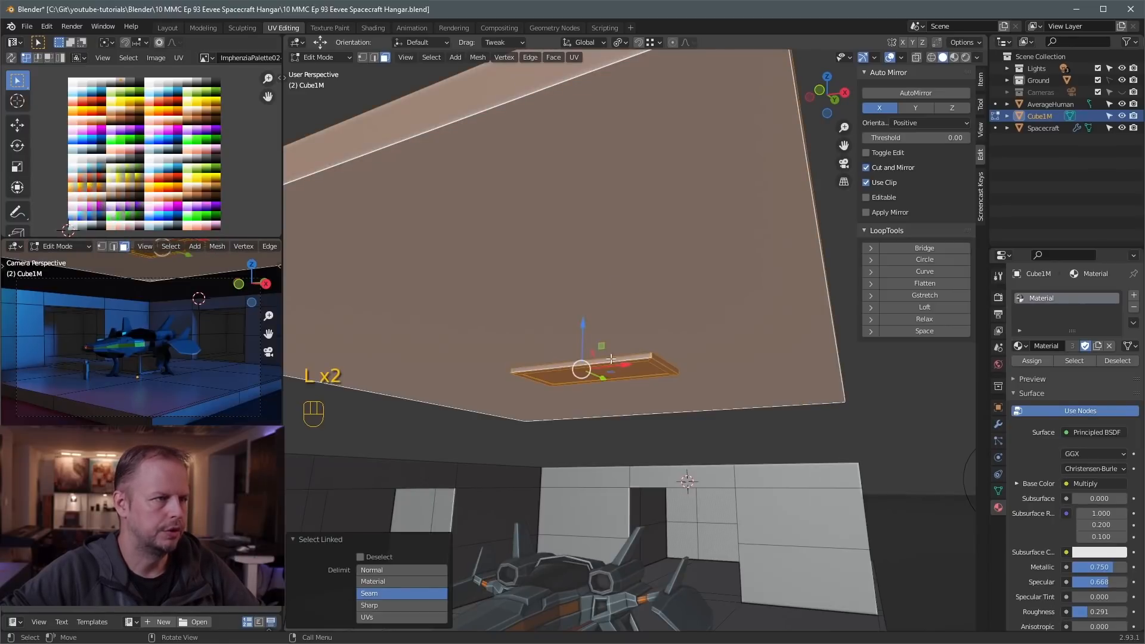
key(a)
key(g)
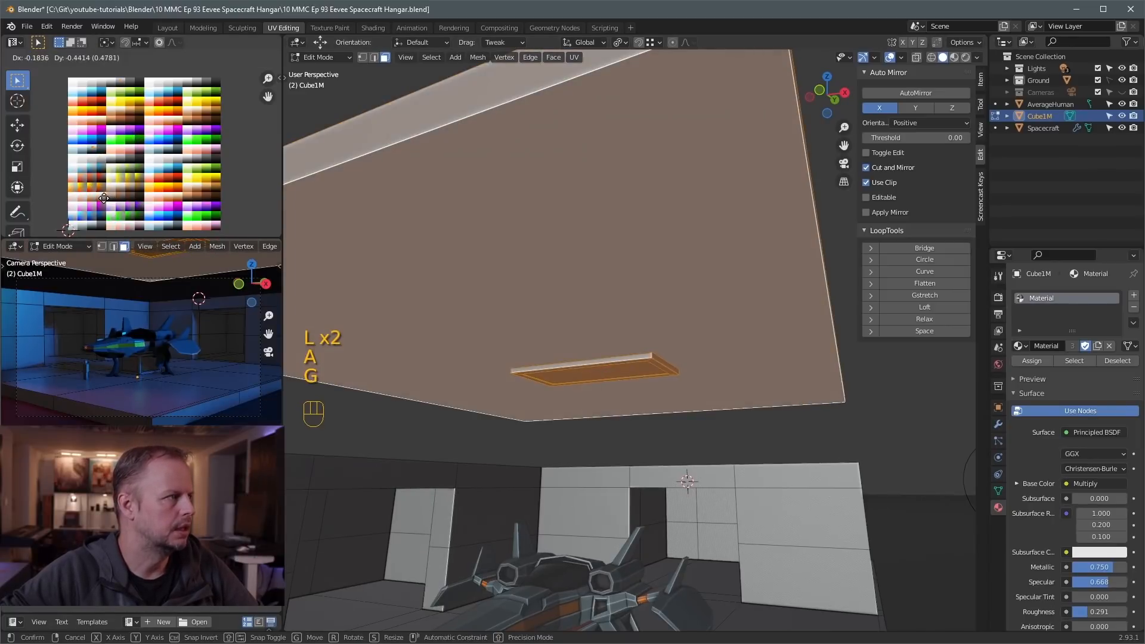
click(102, 204)
Give the light fixture's inset lower face a glowing cyan colour by moving its UVs to an emissive palette swatch
click(602, 368)
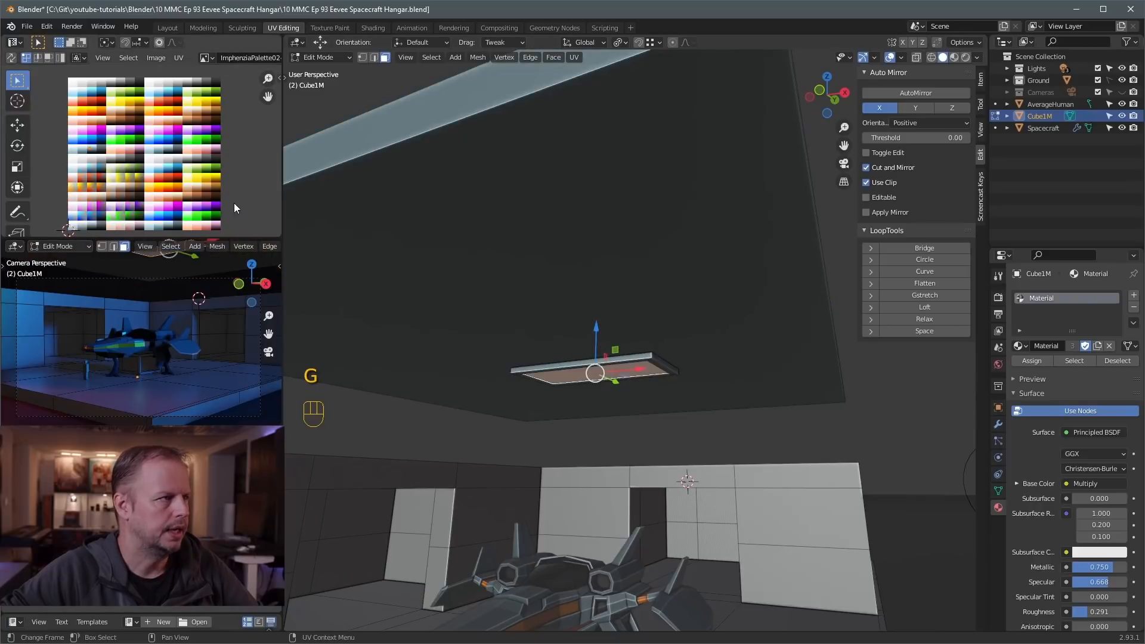
middle_drag(614, 357, 618, 338)
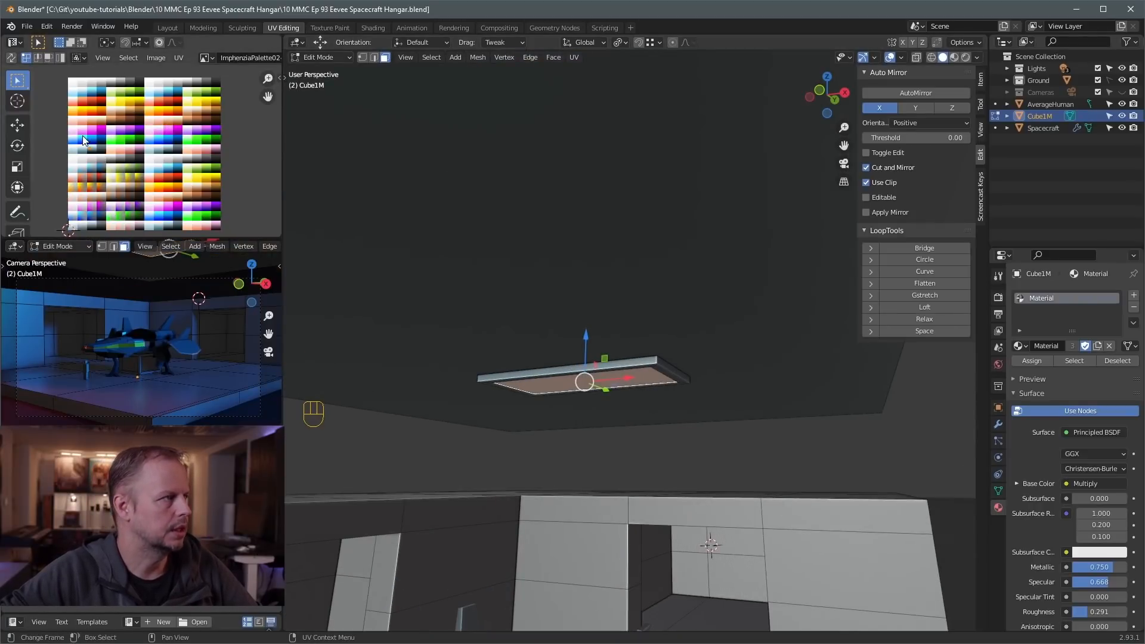
click(662, 320)
click(620, 376)
key(g)
click(157, 231)
shift+middle_drag(166, 178, 148, 148)
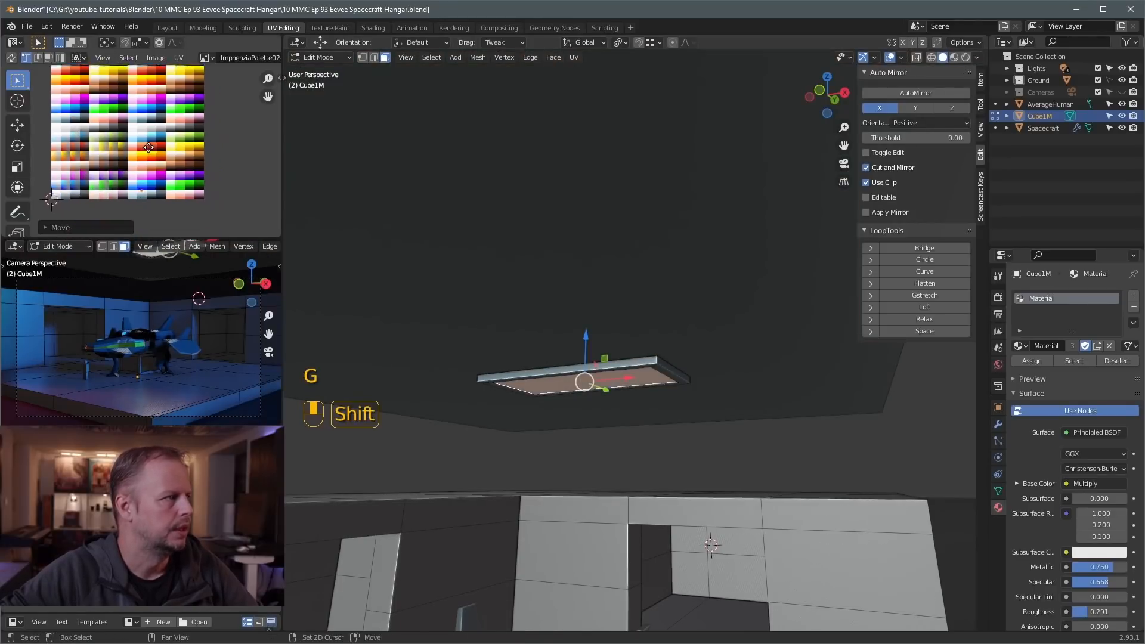
key(g)
click(165, 180)
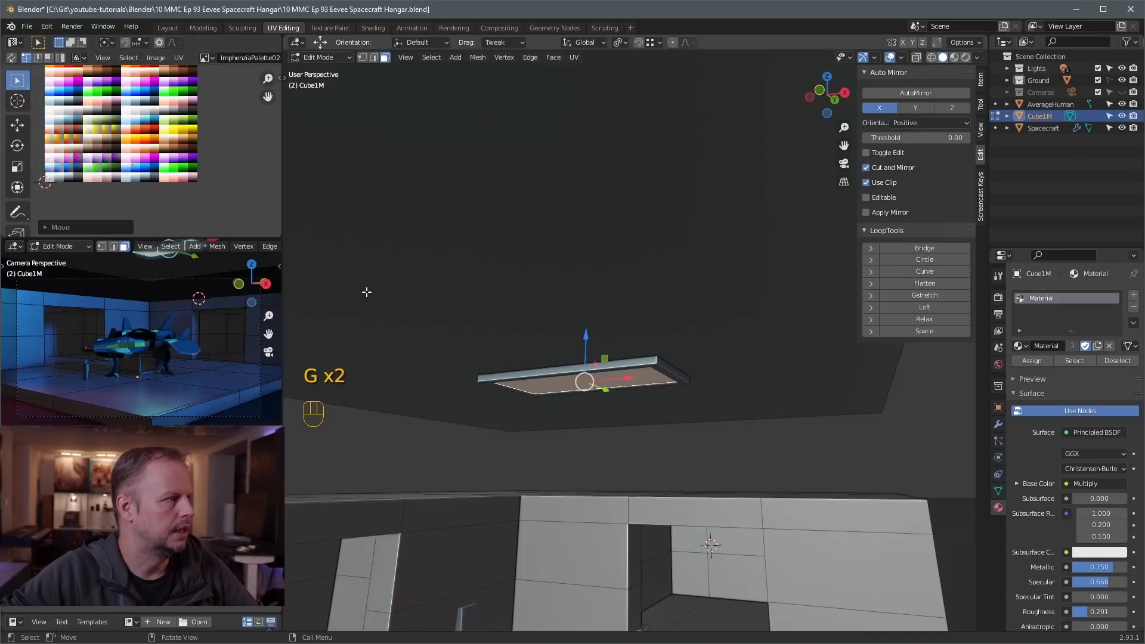
Lower the roof together with its light fixture by about 3.05 m along Z
scroll(597, 335, down, 3)
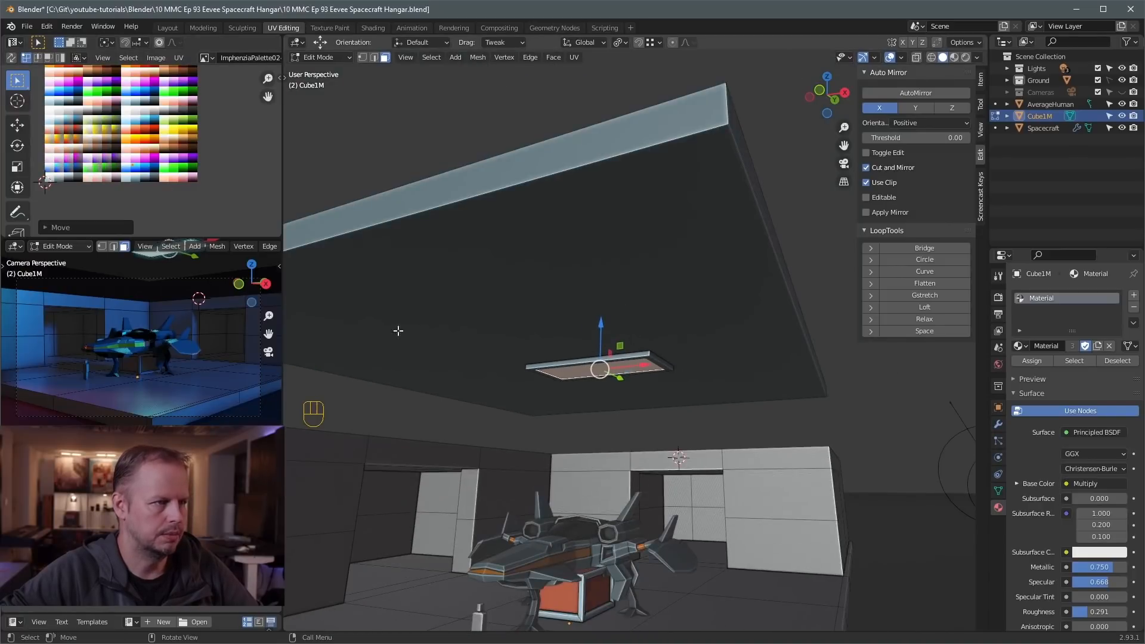
key(Tab)
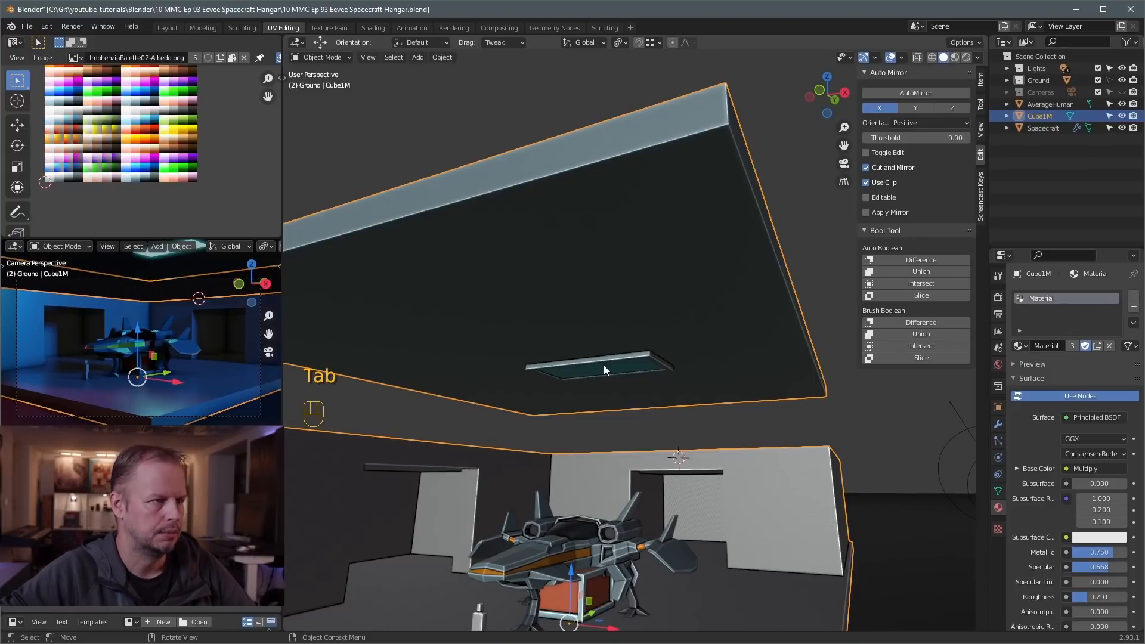
key(Tab)
key(l)
key(l)
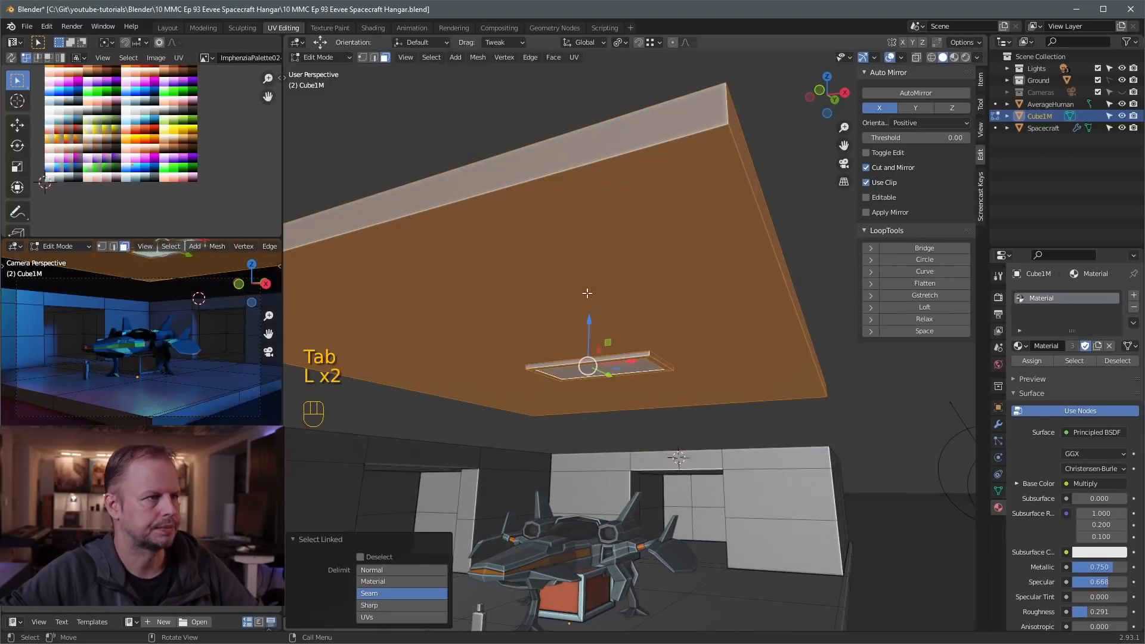
drag(588, 322, 589, 357)
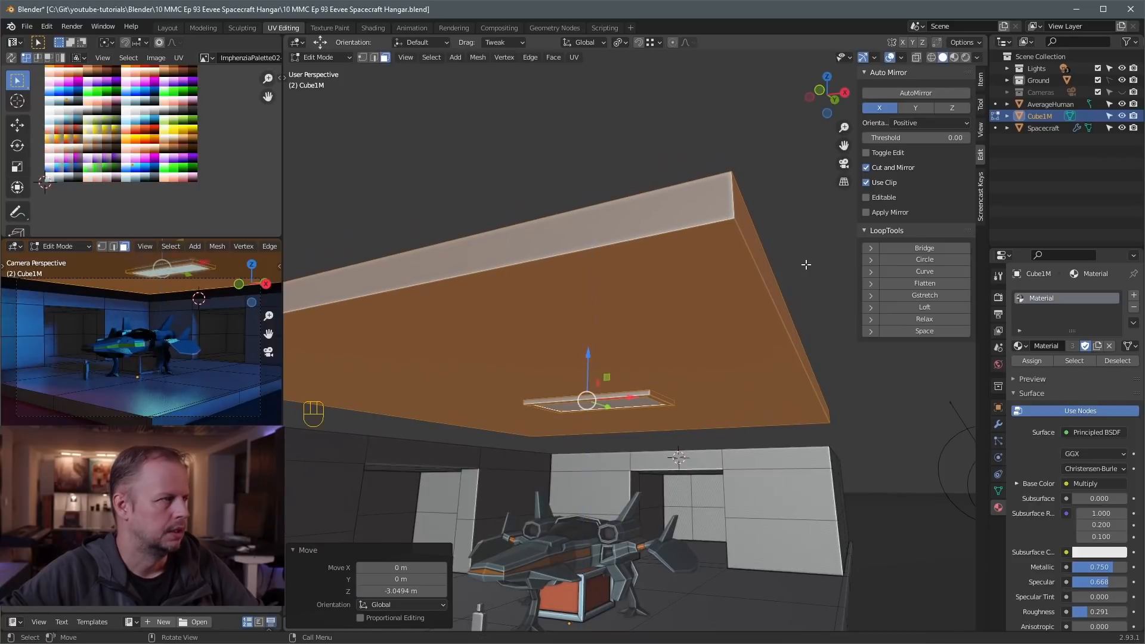
key(Tab)
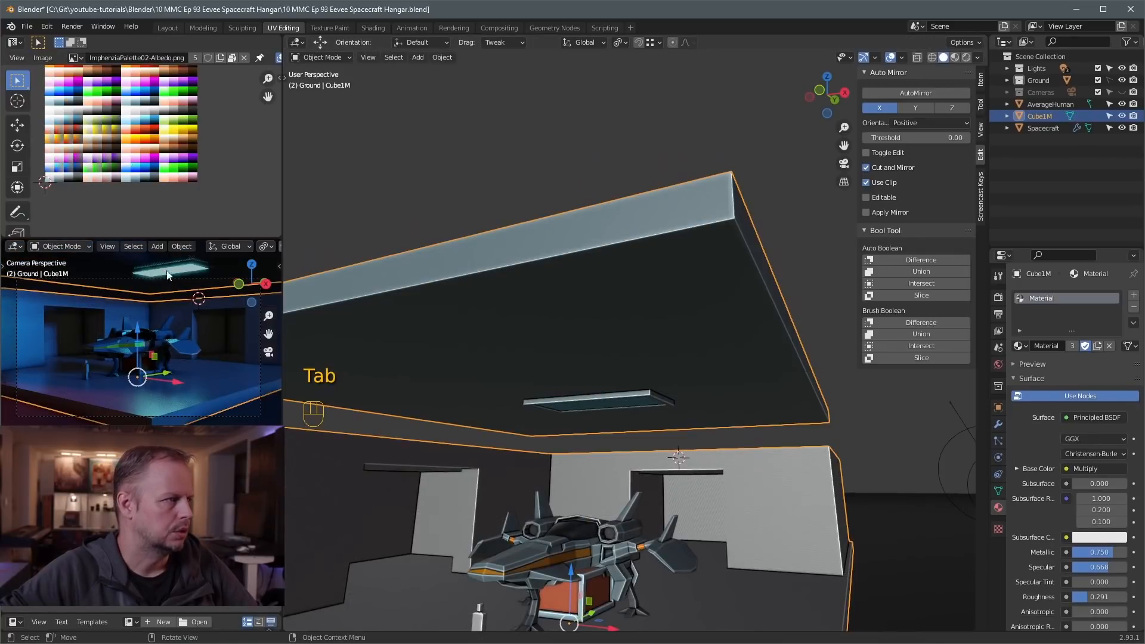
key(Tab)
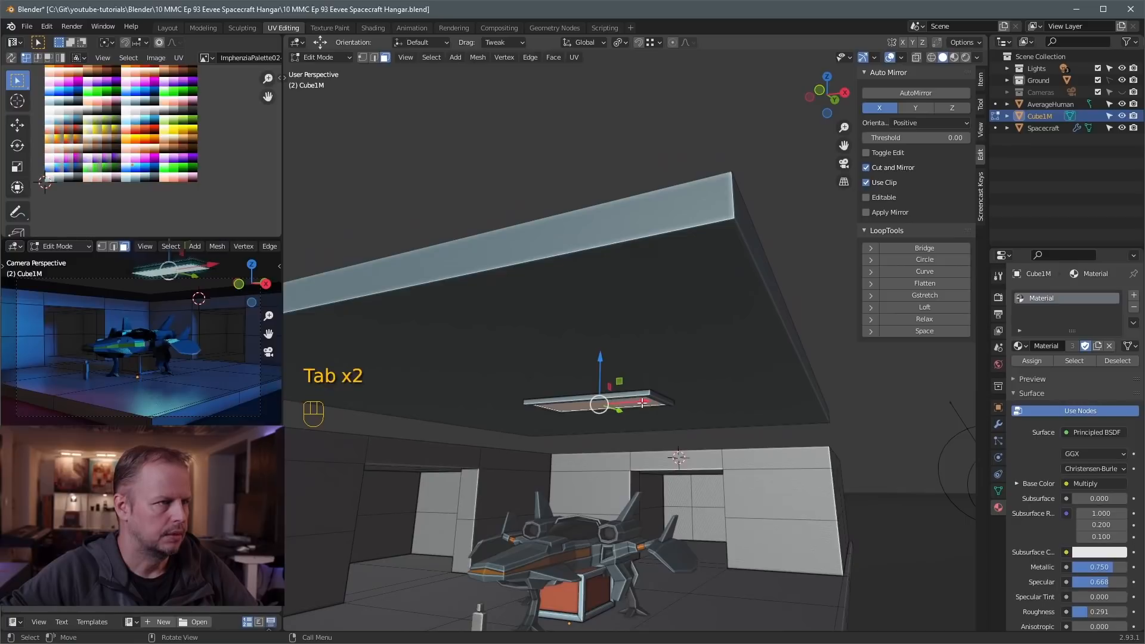
Select the roof and light fixture as linked geometry, lower them another 1.16 m or so along Z, and deselect them
middle_drag(545, 370, 668, 383)
middle_drag(478, 280, 640, 359)
key(l)
key(l)
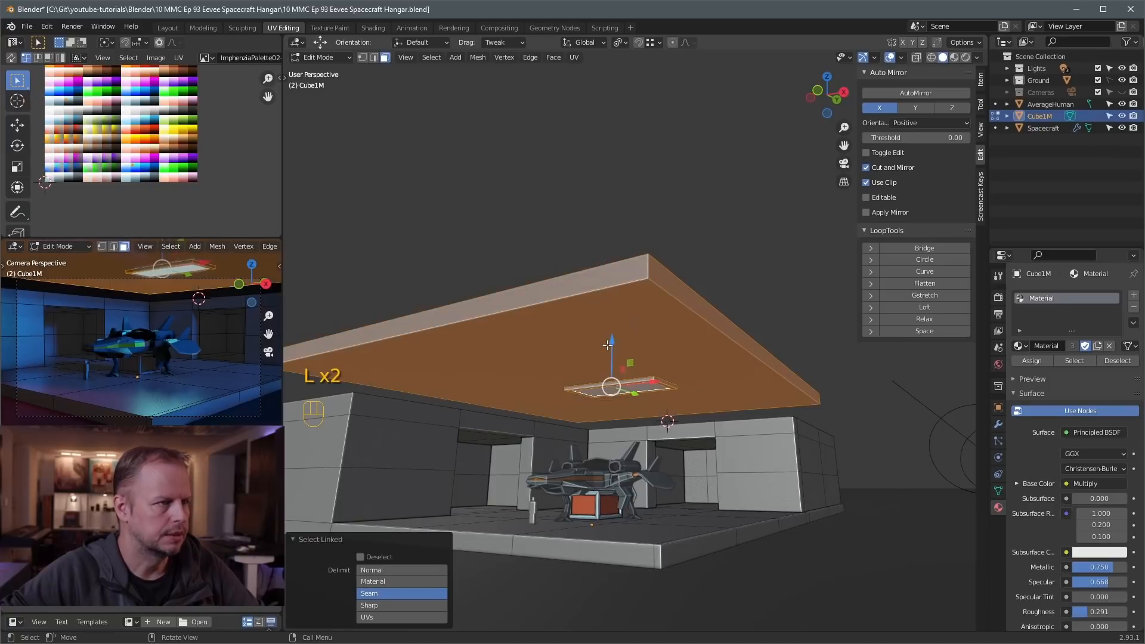
key(g)
key(z)
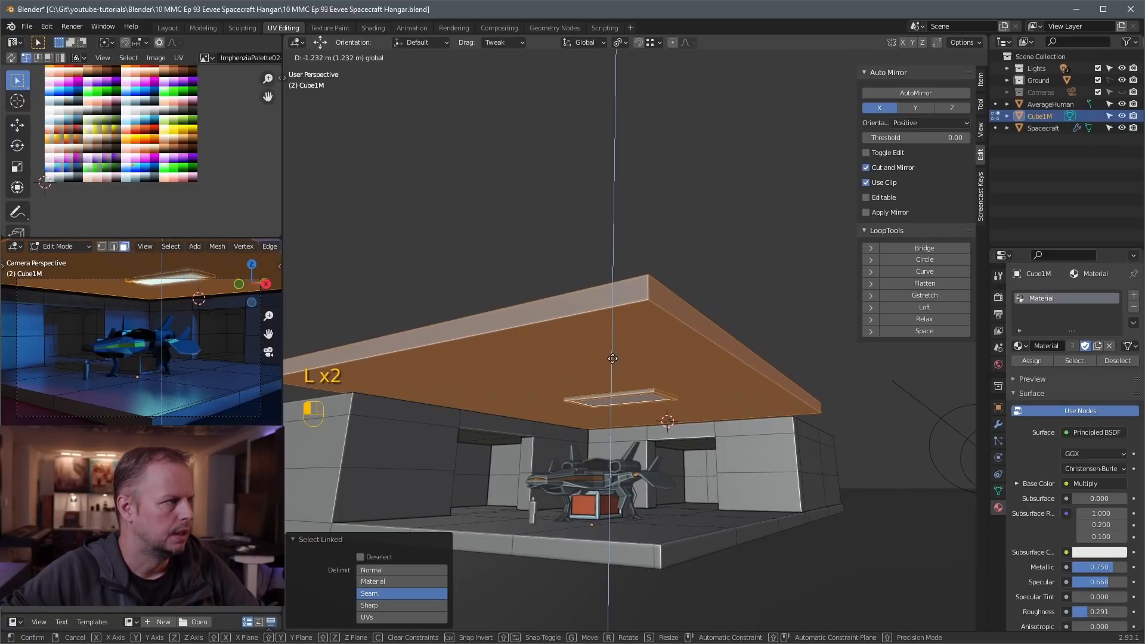
click(613, 358)
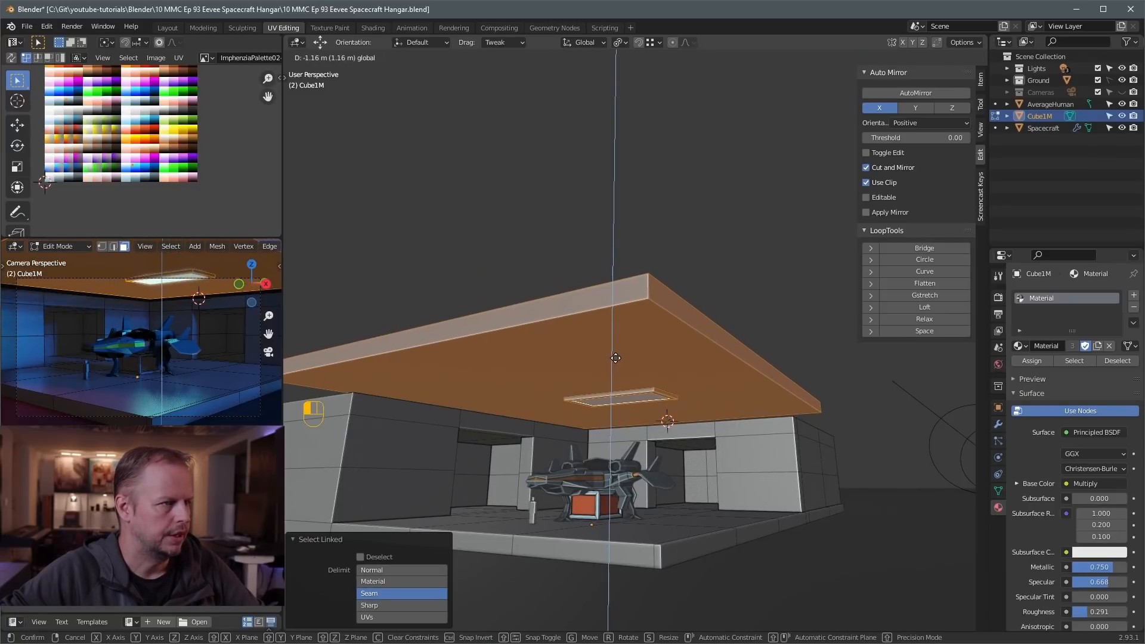
click(632, 258)
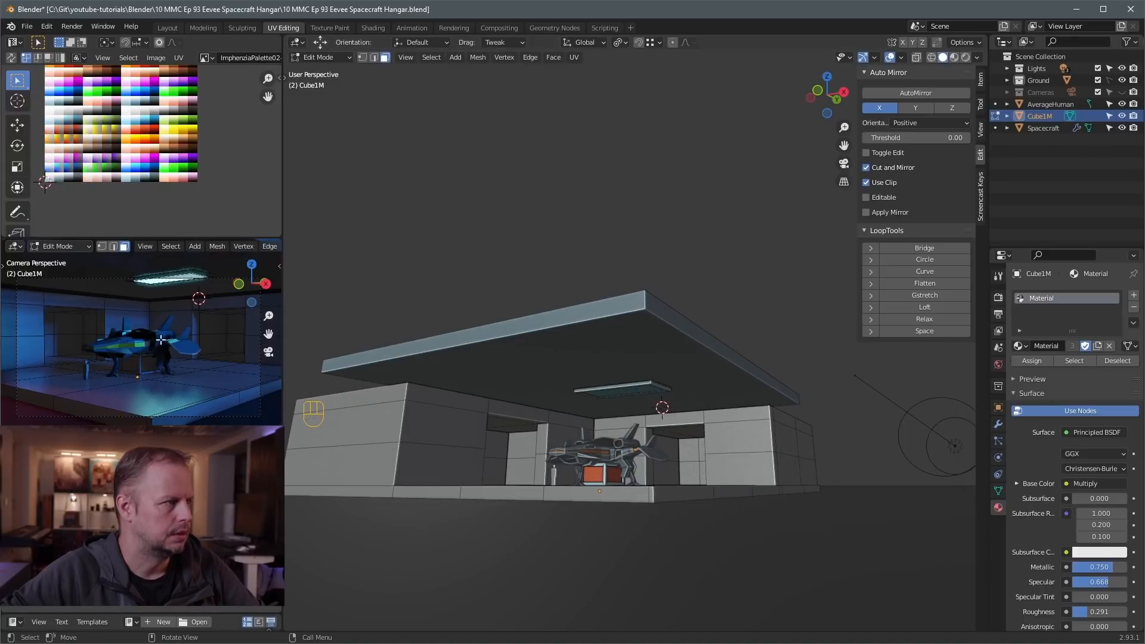
Select the camera, switch the transform orientation to Local, and pull the camera back from the hangar along its viewing axis
middle_drag(637, 352, 582, 294)
scroll(587, 301, down, 4)
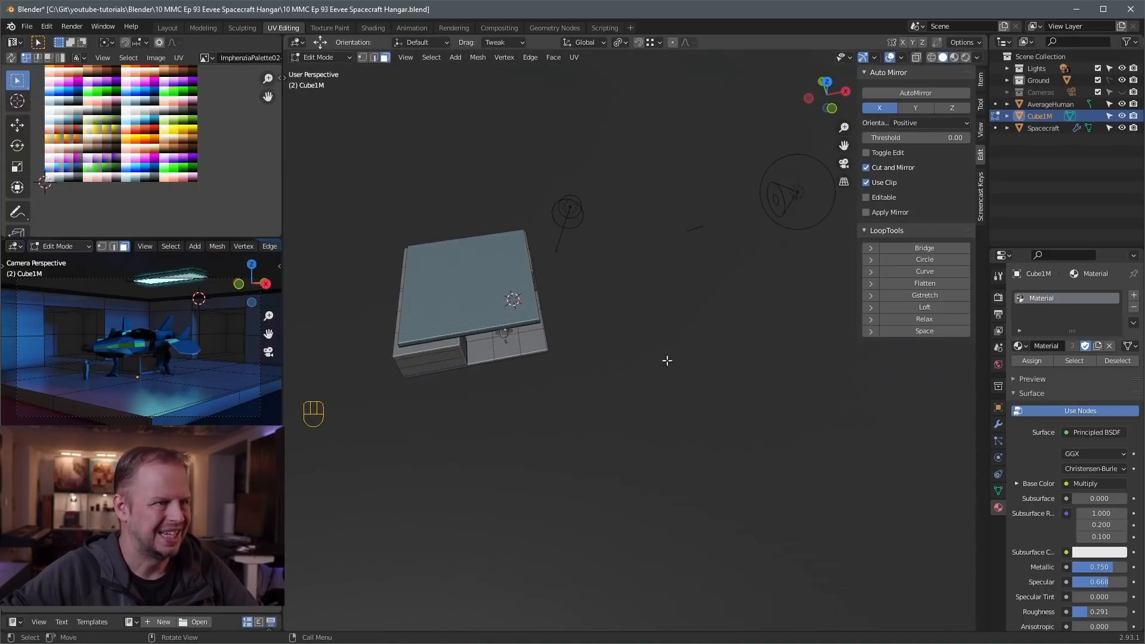
scroll(735, 273, down, 5)
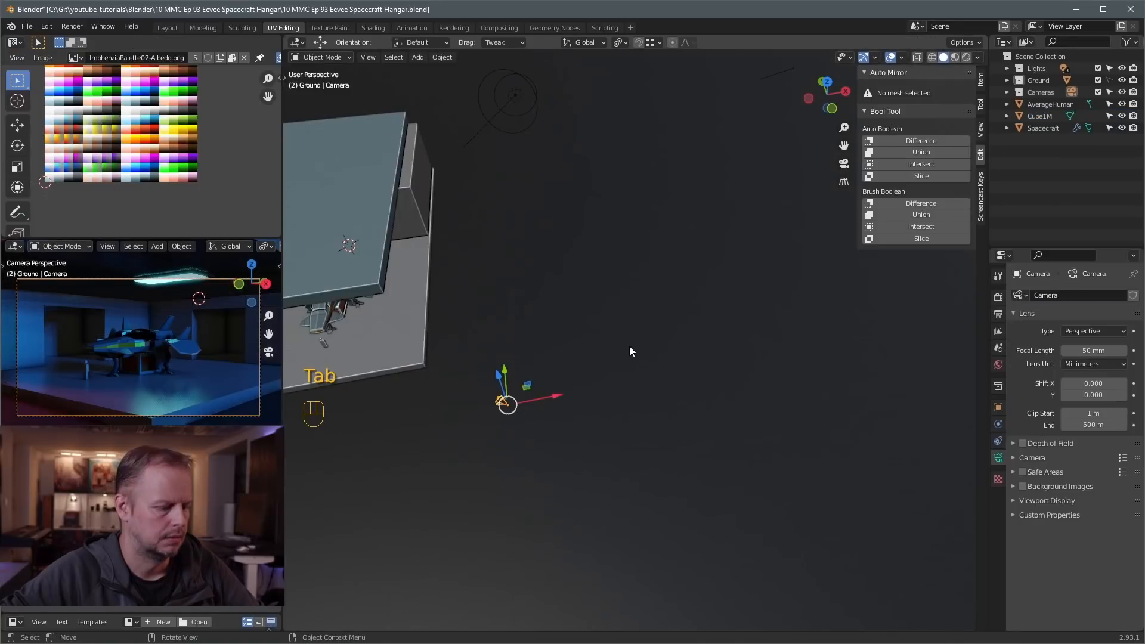
key(comma)
click(709, 345)
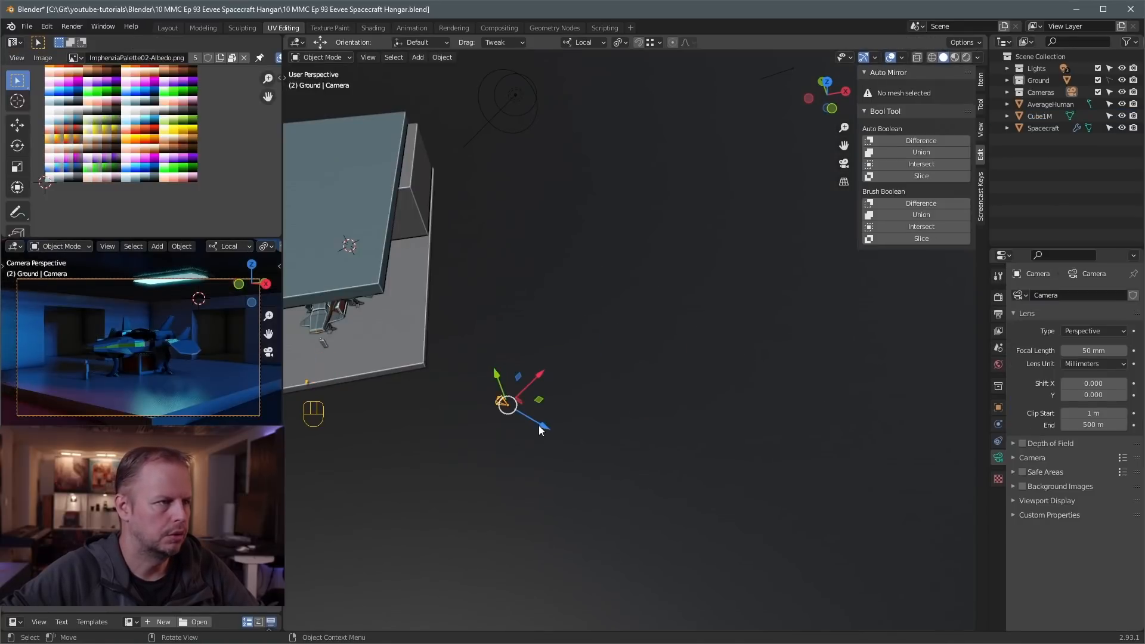
drag(539, 428, 585, 447)
drag(533, 397, 650, 295)
click(651, 296)
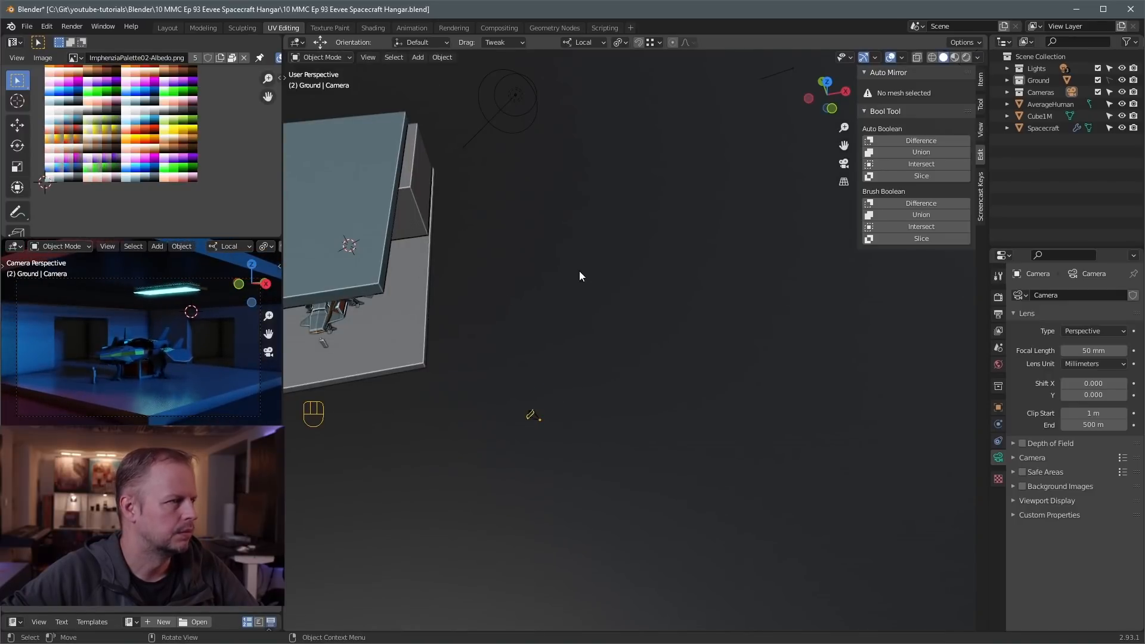
Snap the 3D cursor to the centre of the ceiling fixture's glowing lower face
mouse_move(585, 337)
middle_down()
mouse_move(583, 296)
mouse_move(480, 281)
mouse_move(572, 343)
middle_up()
scroll(572, 339, up, 1)
shift+middle_drag(463, 304, 495, 308)
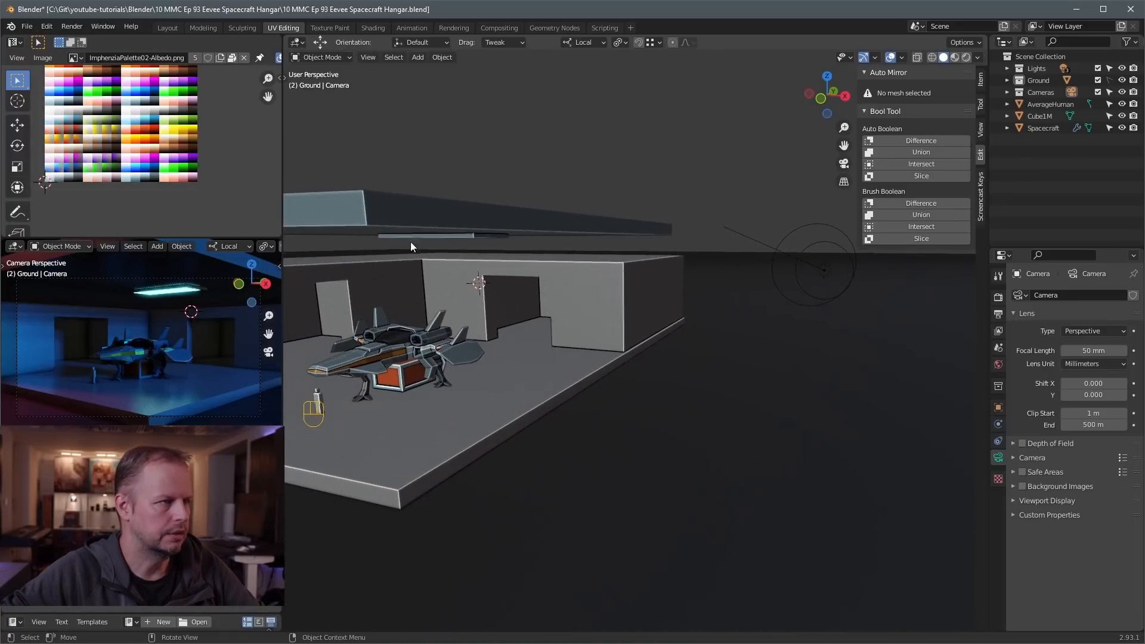
click(433, 236)
key(KP_Decimal)
middle_drag(434, 231, 679, 217)
key(Tab)
key(Tab)
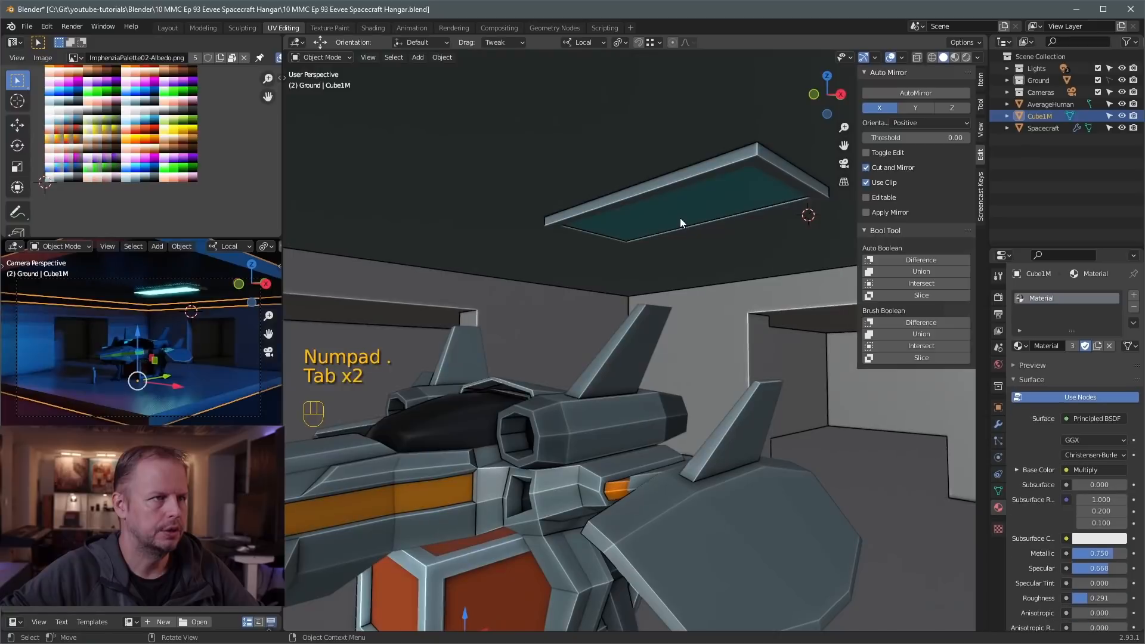
key(shift+a)
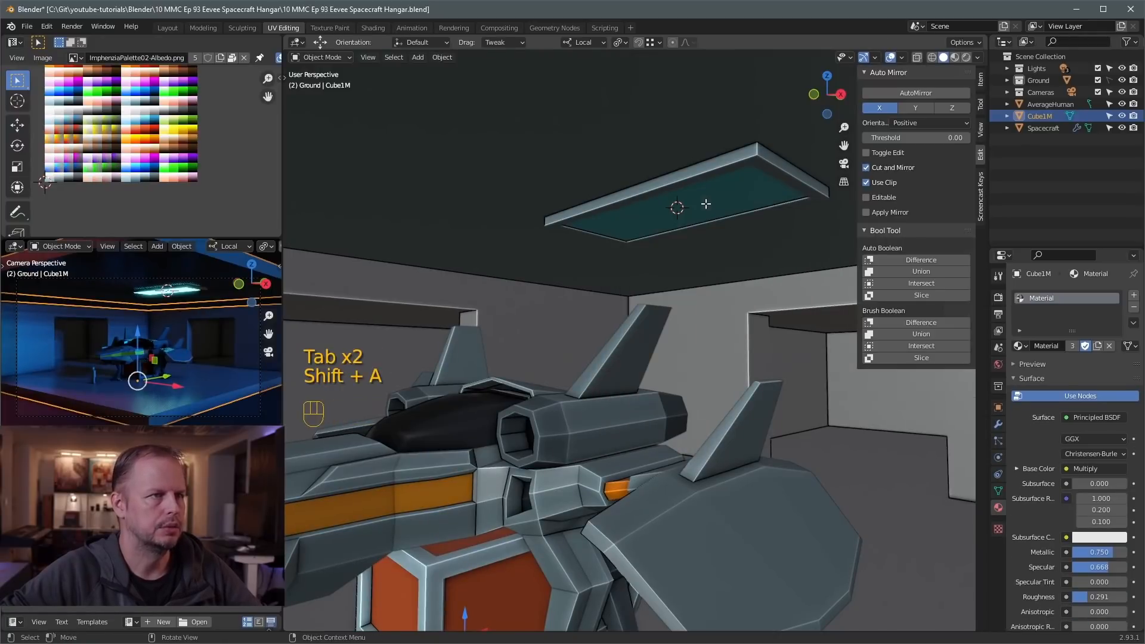
key(Tab)
key(Tab)
Add an area light at the 3D cursor beneath the ceiling fixture
key(shift+a)
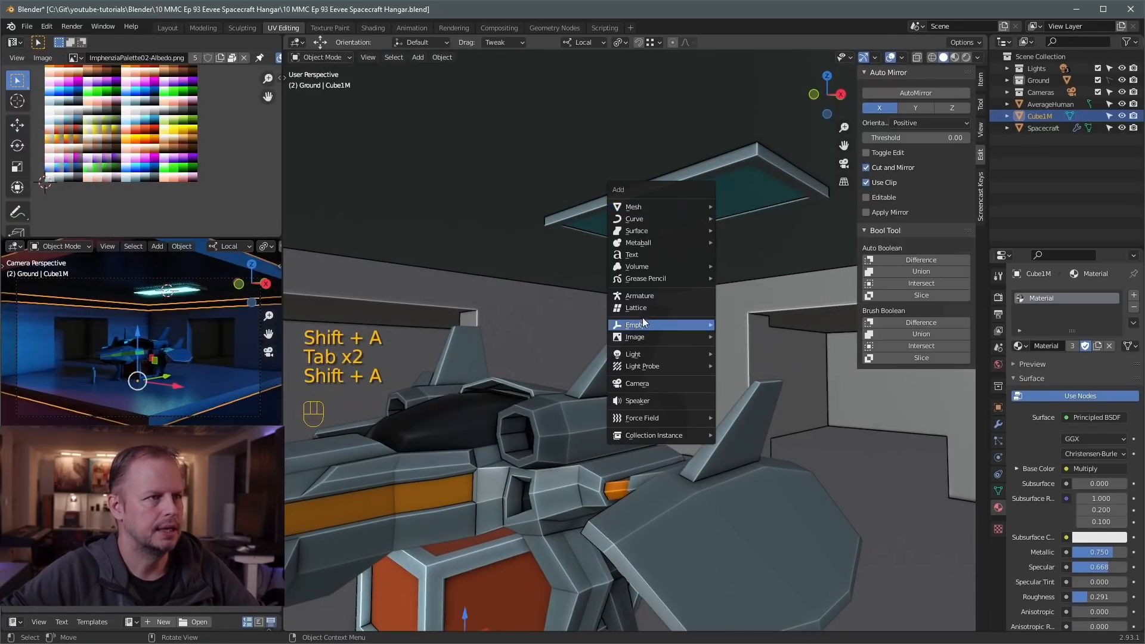
mouse_move(646, 352)
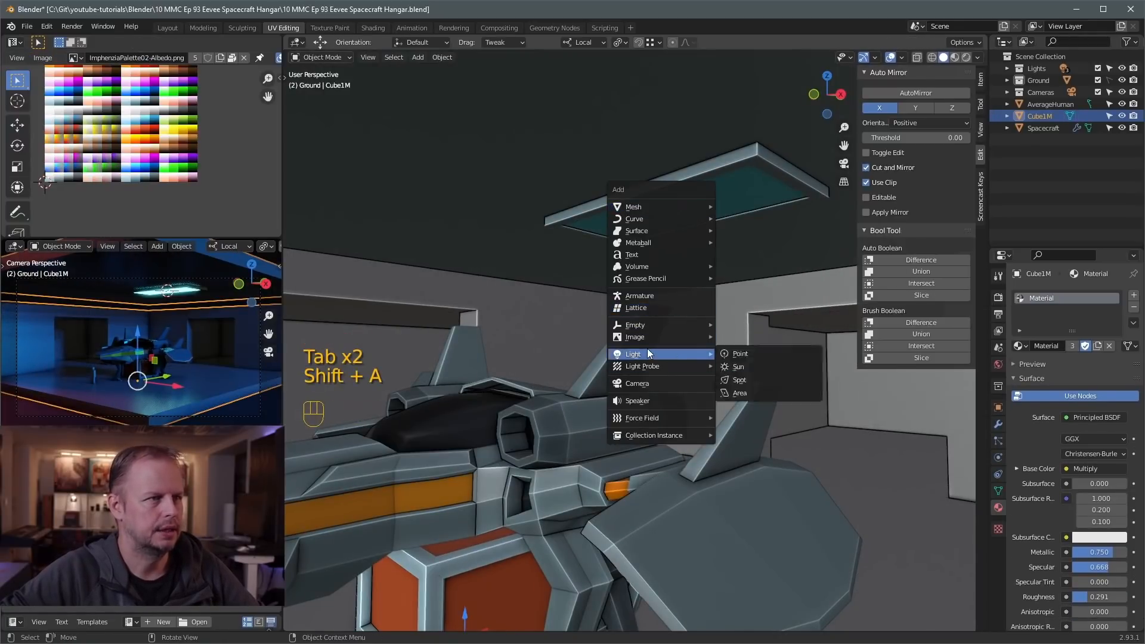
click(748, 391)
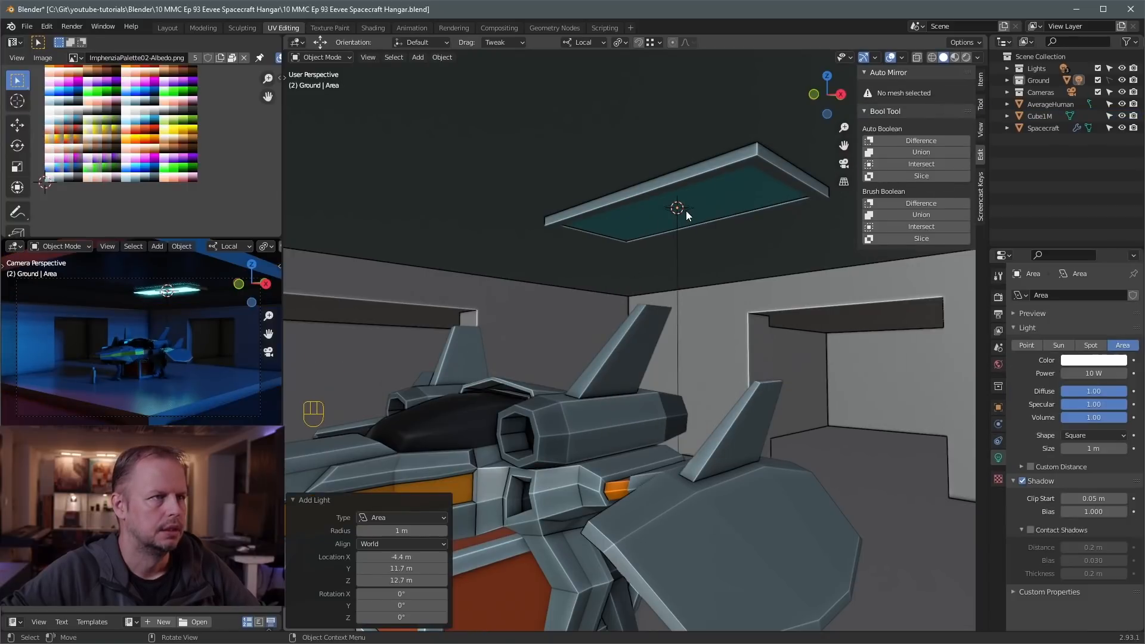
key(shift+space)
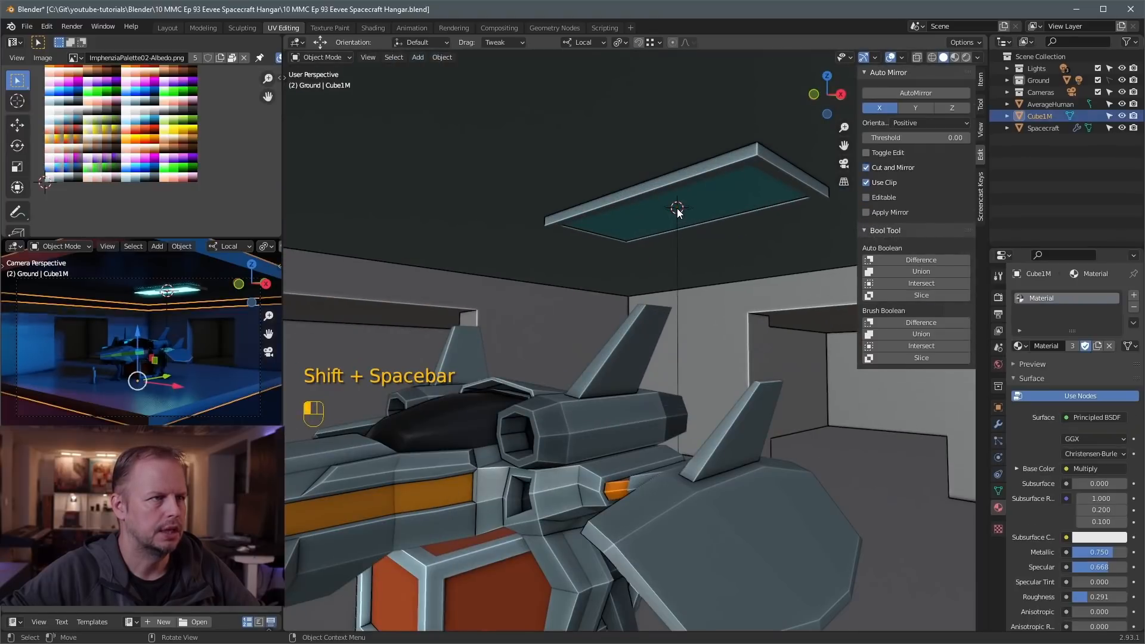
scroll(679, 213, down, 3)
key(Tab)
key(Tab)
key(space)
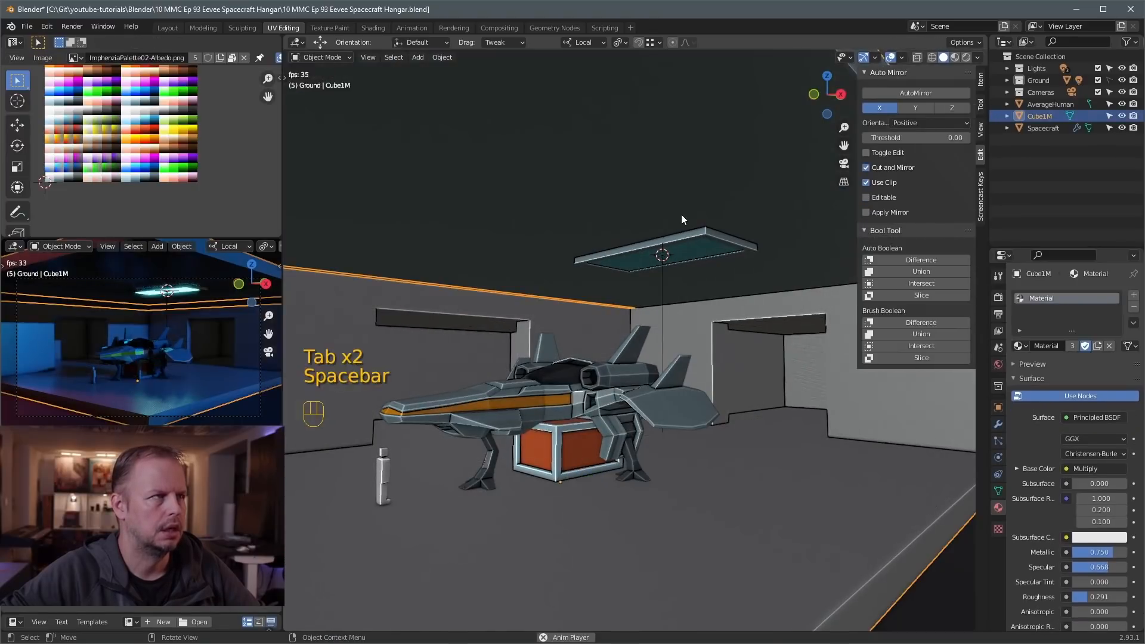
key(space)
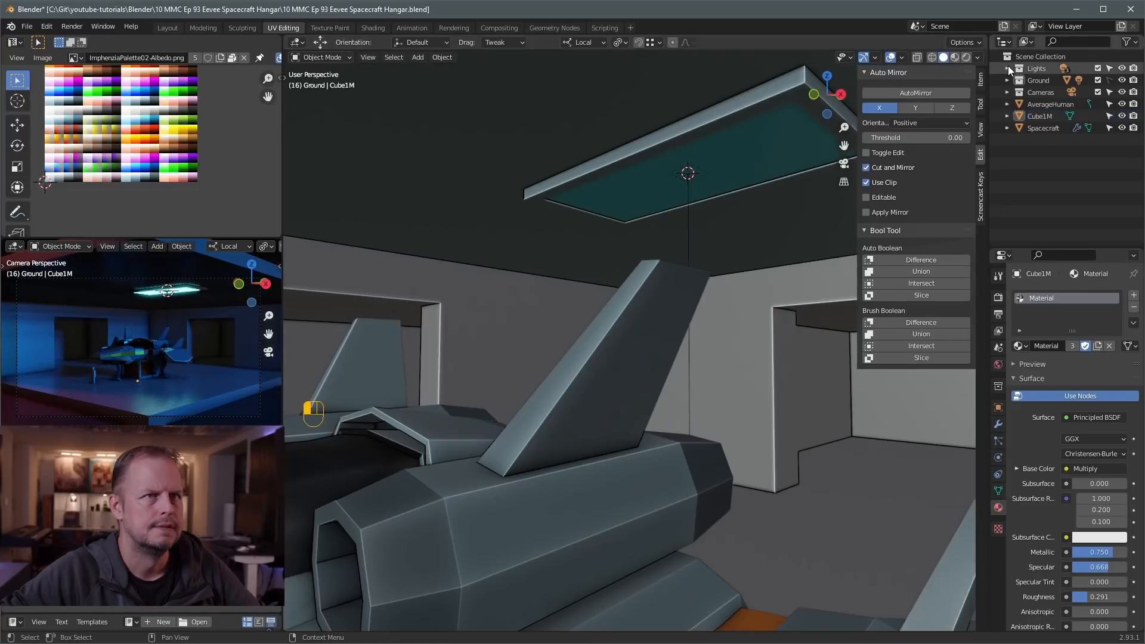
Move the new area light out of the Ground collection into the Scene Collection and select it at the ceiling fixture
click(1006, 67)
click(1006, 66)
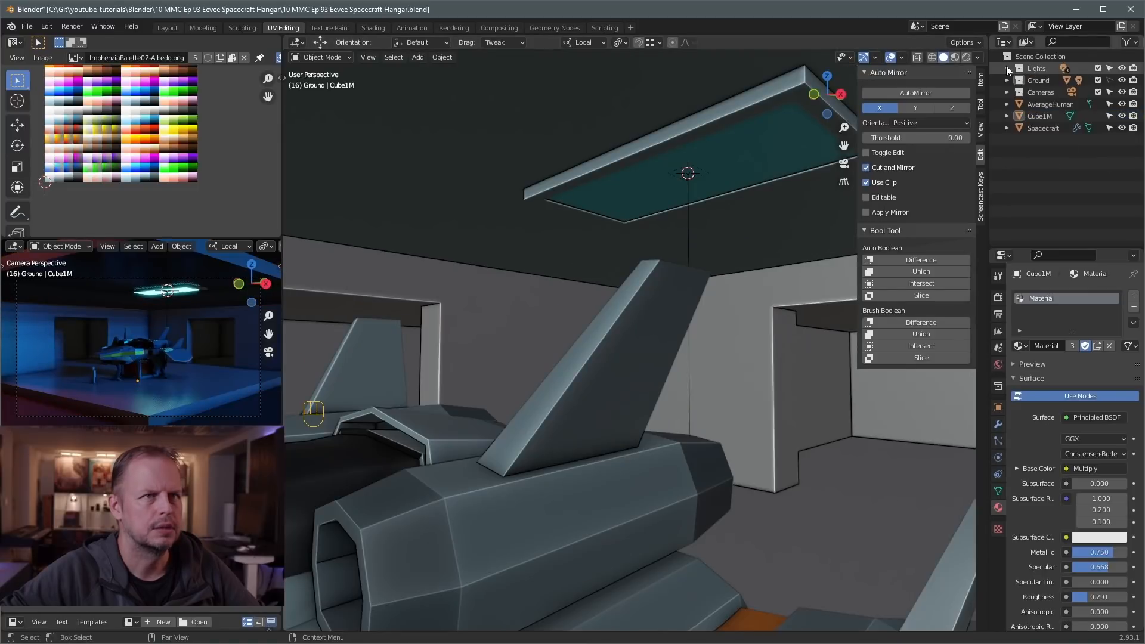
click(1007, 80)
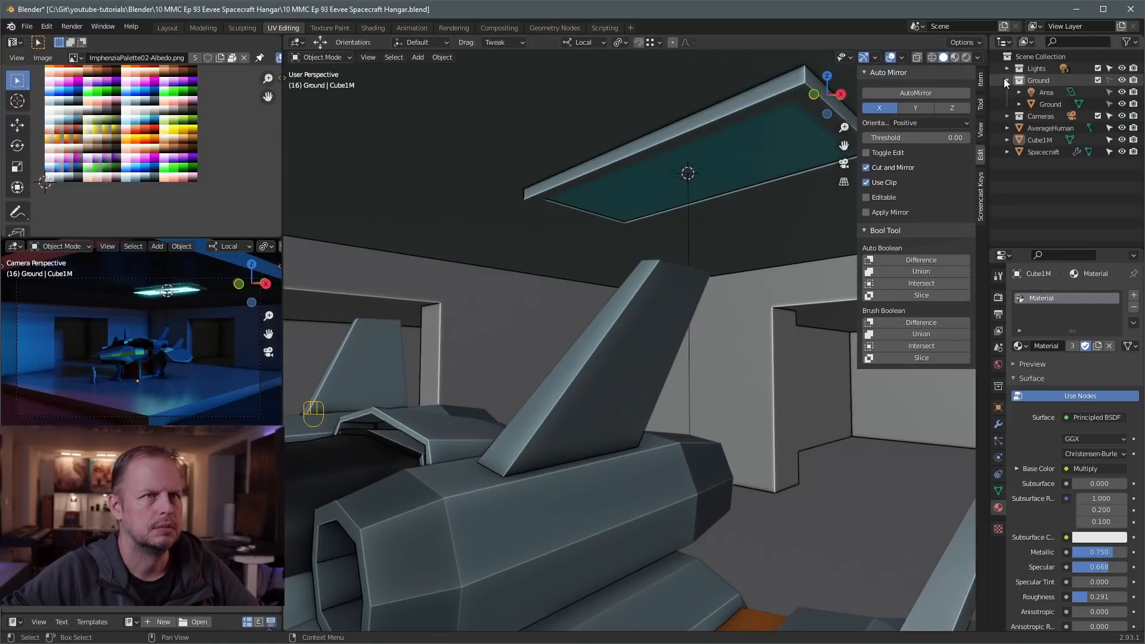
click(1040, 93)
click(1109, 80)
drag(1049, 92, 1040, 57)
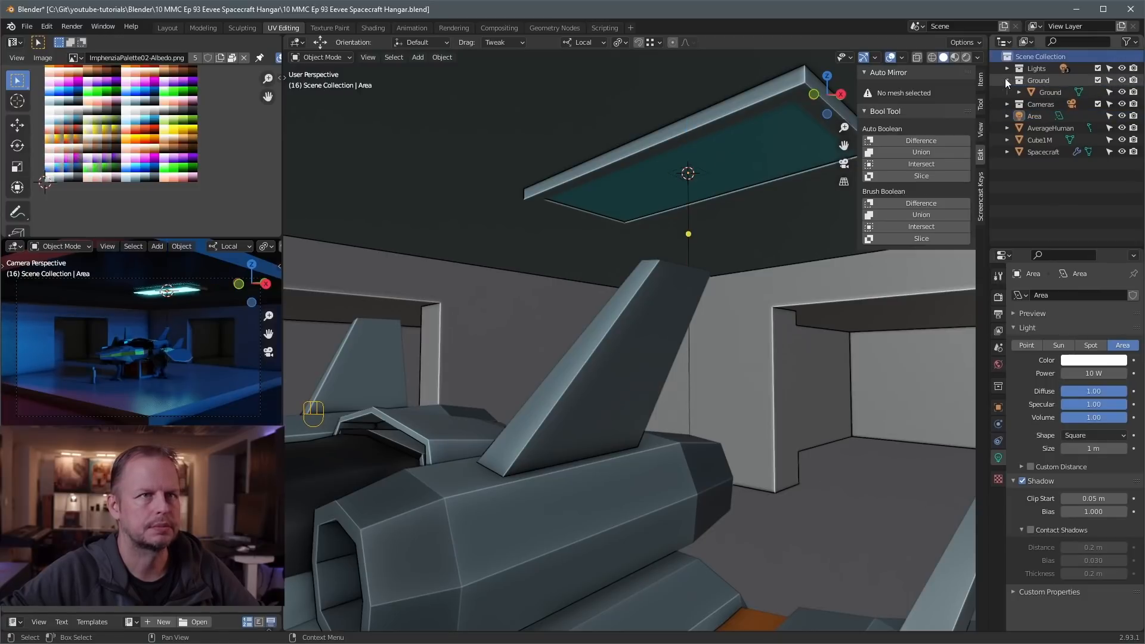
click(1006, 81)
click(698, 173)
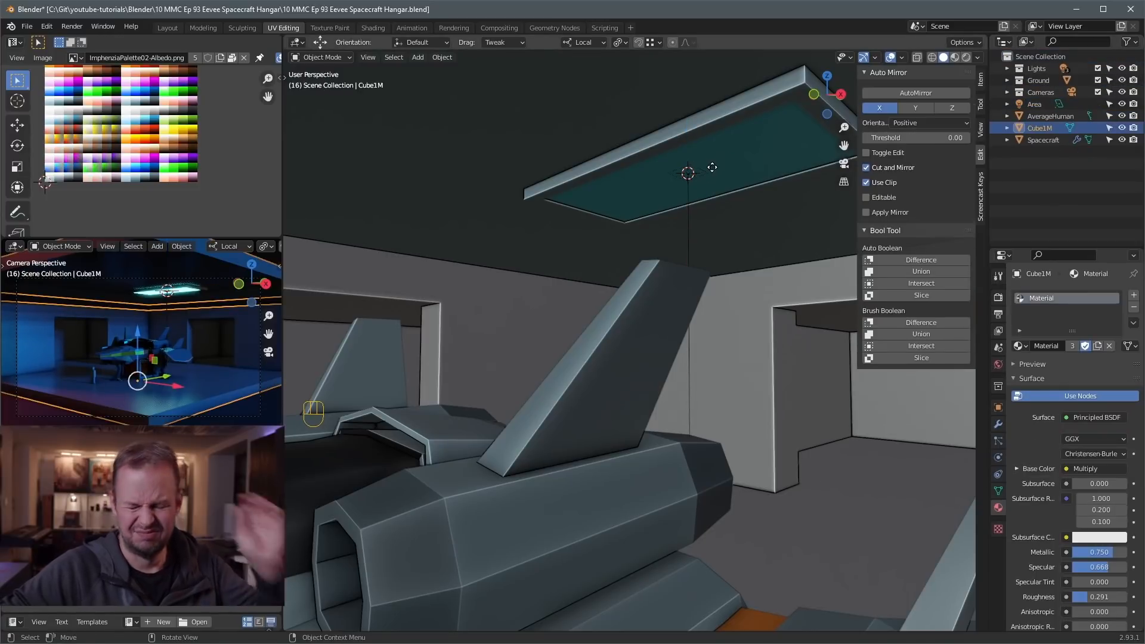
click(687, 173)
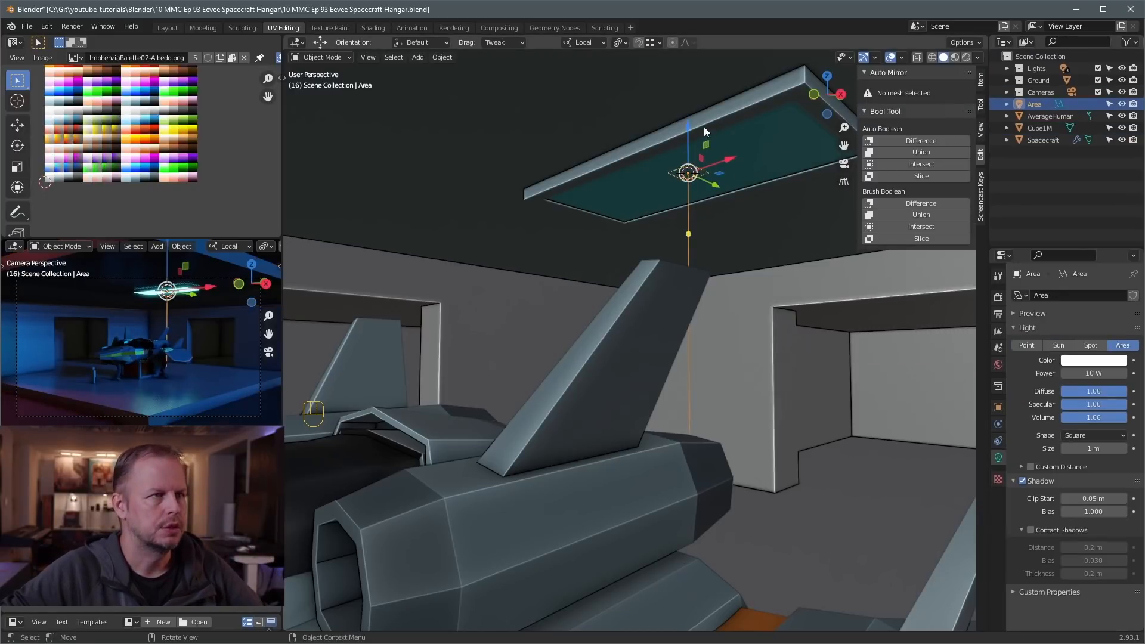
Lower the area light about 0.19 m and scale it about 8.98 in local X and 3.82 in local Y to span the ceiling fixture's panel
drag(690, 138, 690, 150)
key(s)
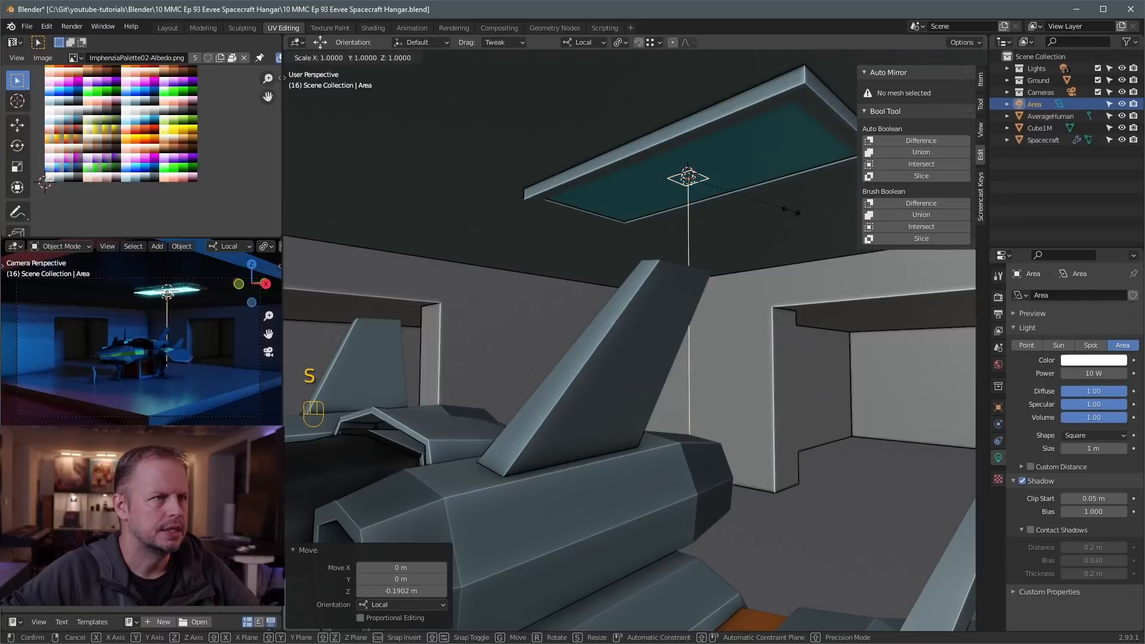
key(x)
click(795, 298)
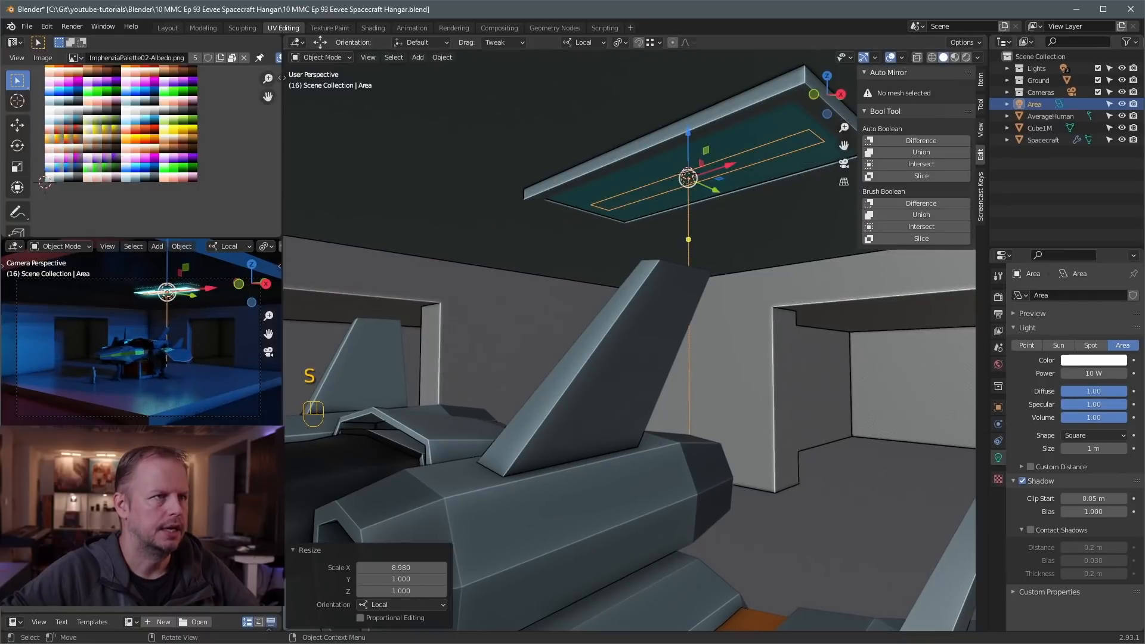
key(s)
key(y)
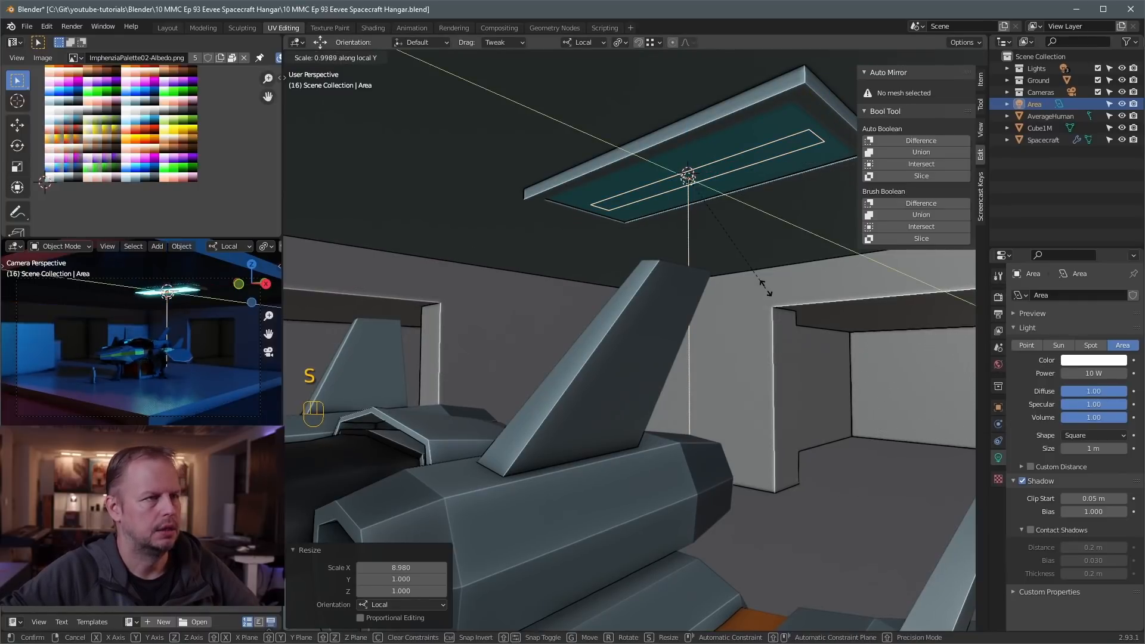
click(416, 474)
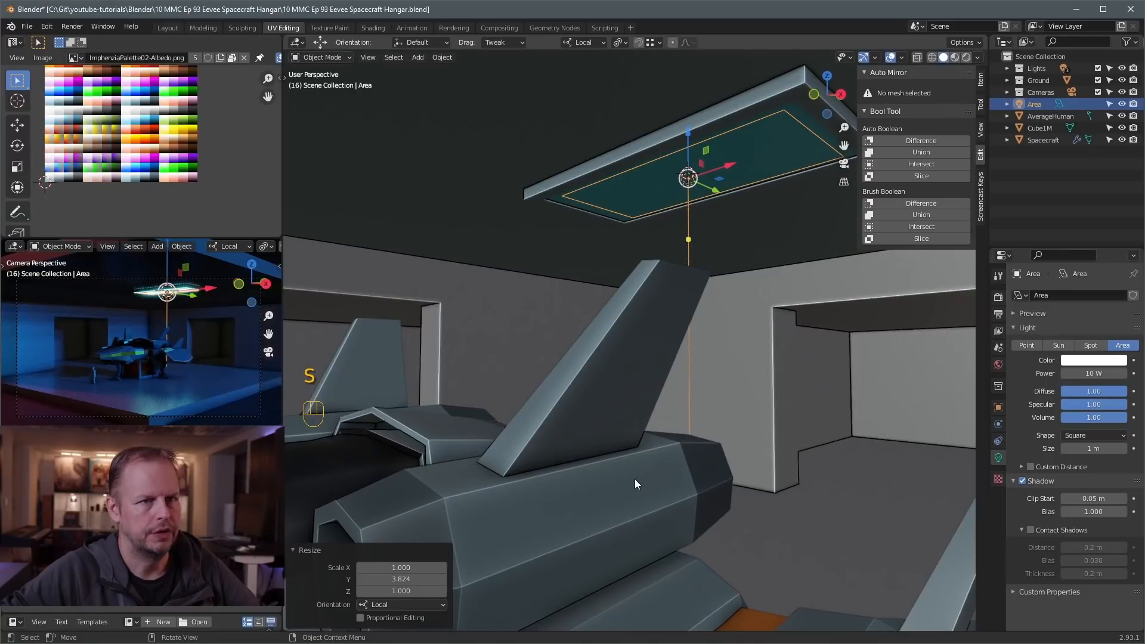
Set the area light's power to 2000 W
mouse_move(1091, 373)
mouse_down()
mouse_move(1127, 373)
mouse_move(1097, 374)
mouse_up()
text(200)
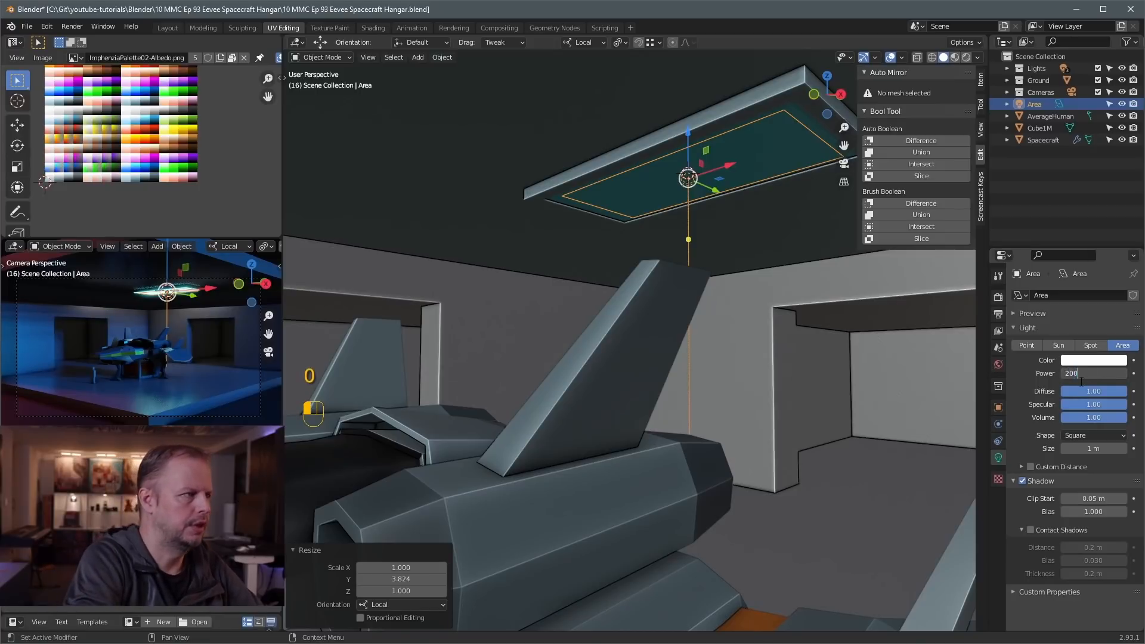
text(0)
key(Return)
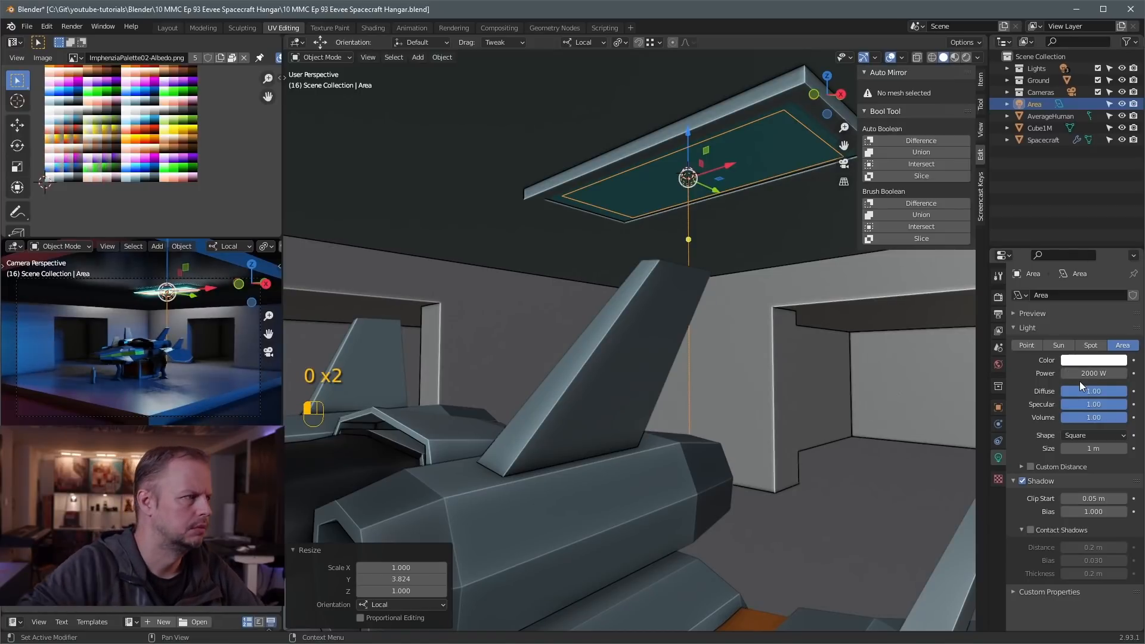
Separate the whole ceiling fixture from its mesh into its own object and select it in Object Mode
middle_drag(712, 213, 690, 290)
scroll(688, 292, up, 3)
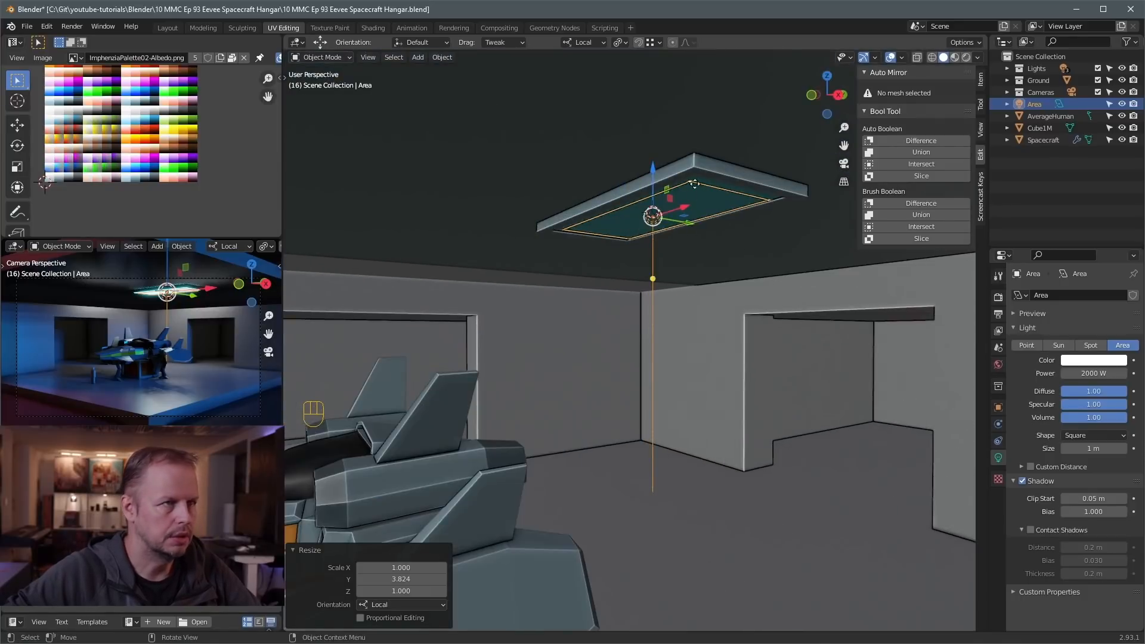
click(706, 176)
key(Tab)
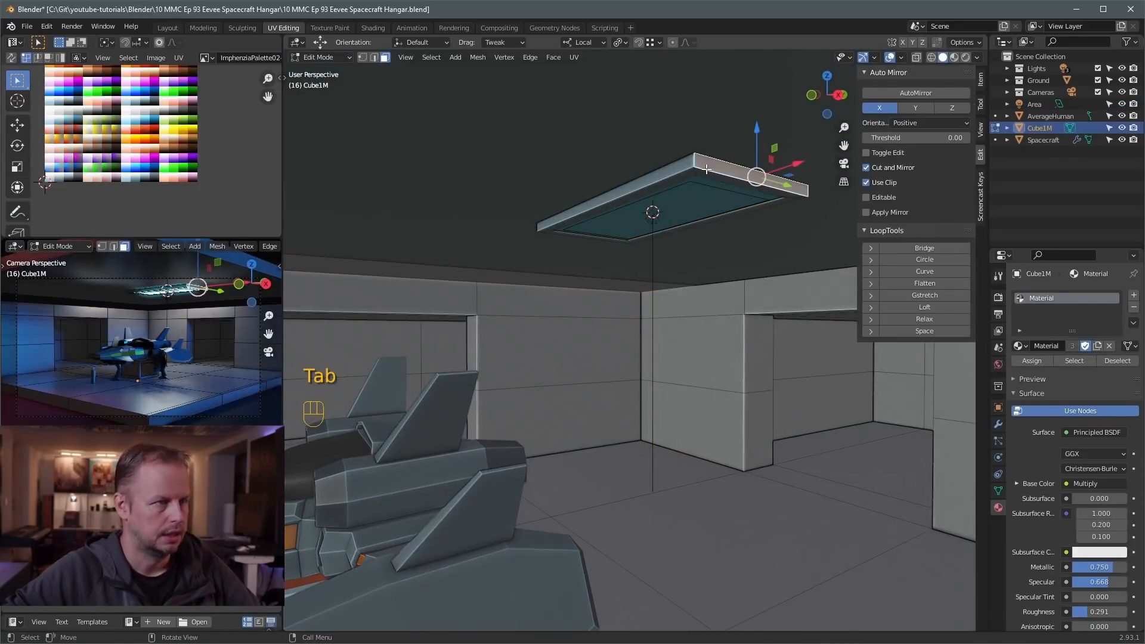
key(l)
key(p)
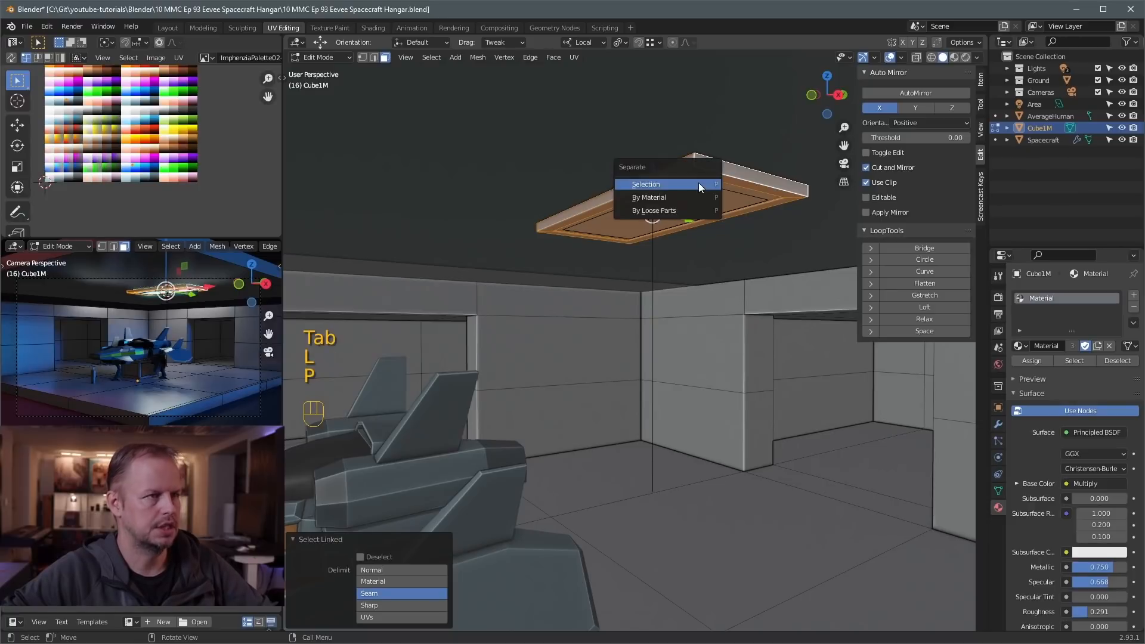
click(699, 182)
key(Tab)
click(726, 187)
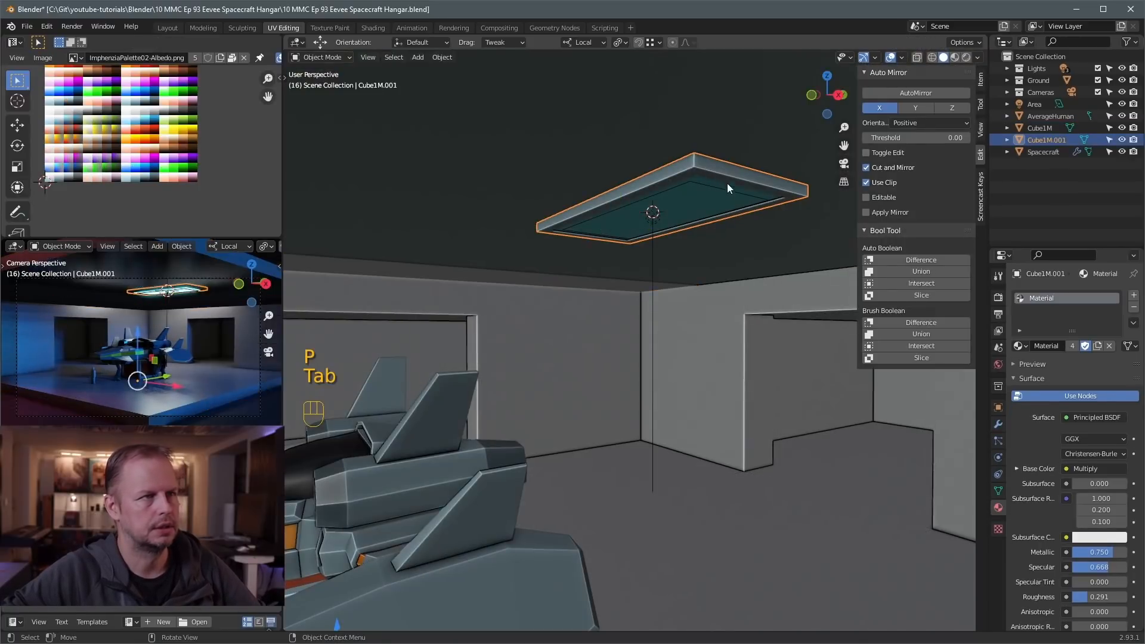
Rename the separated ceiling fixture as CeilingLight
key(F2)
text(Light)
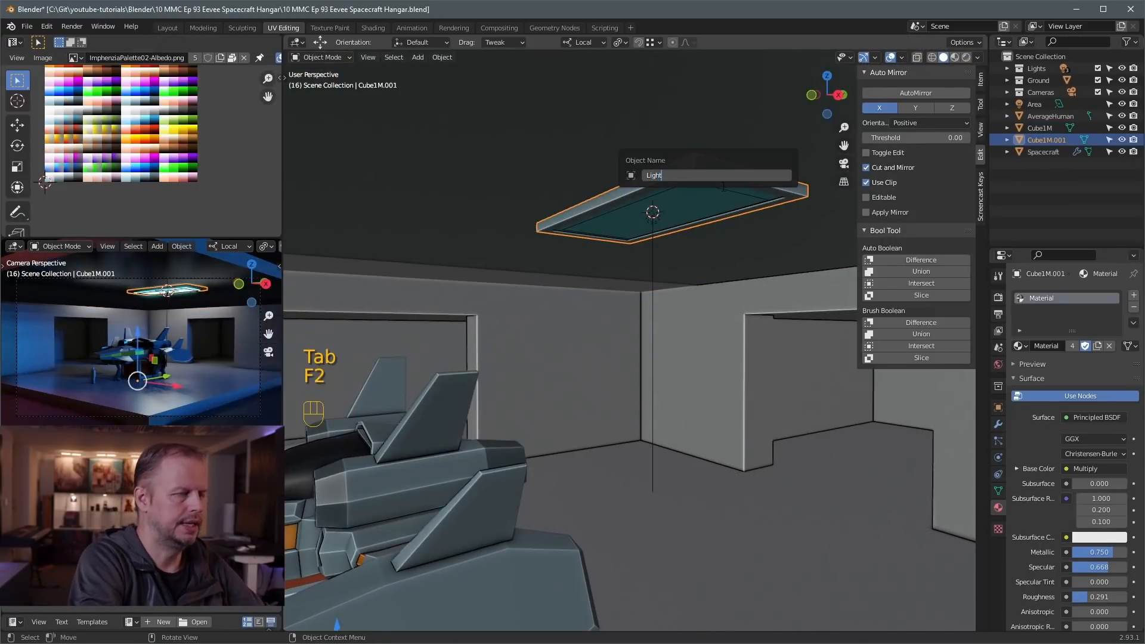
key(BackSpace)
key(BackSpace)
key(BackSpace)
key(BackSpace)
key(BackSpace)
text(CeilingL)
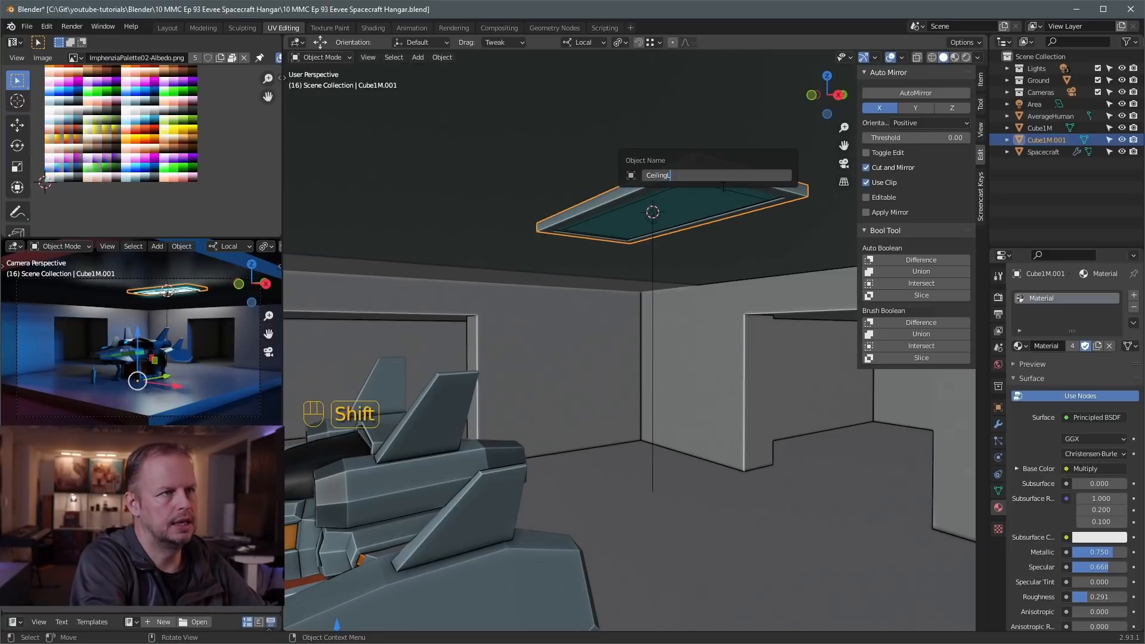
key(Return)
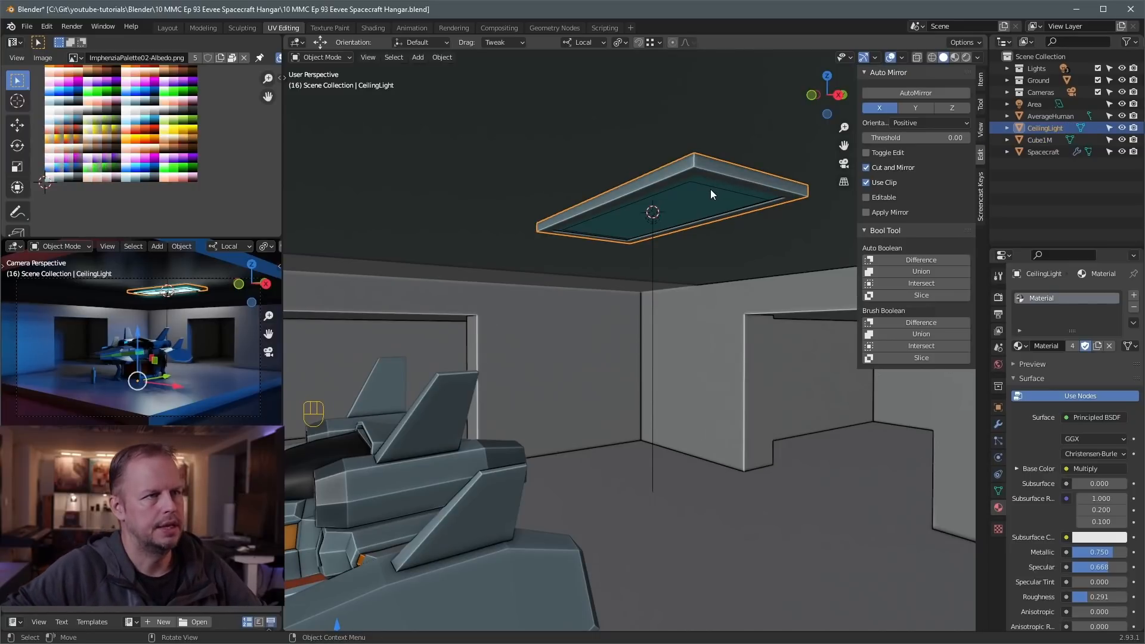
Set the CeilingLight object's origin to its centre of mass (volume)
click(711, 191)
click(695, 172)
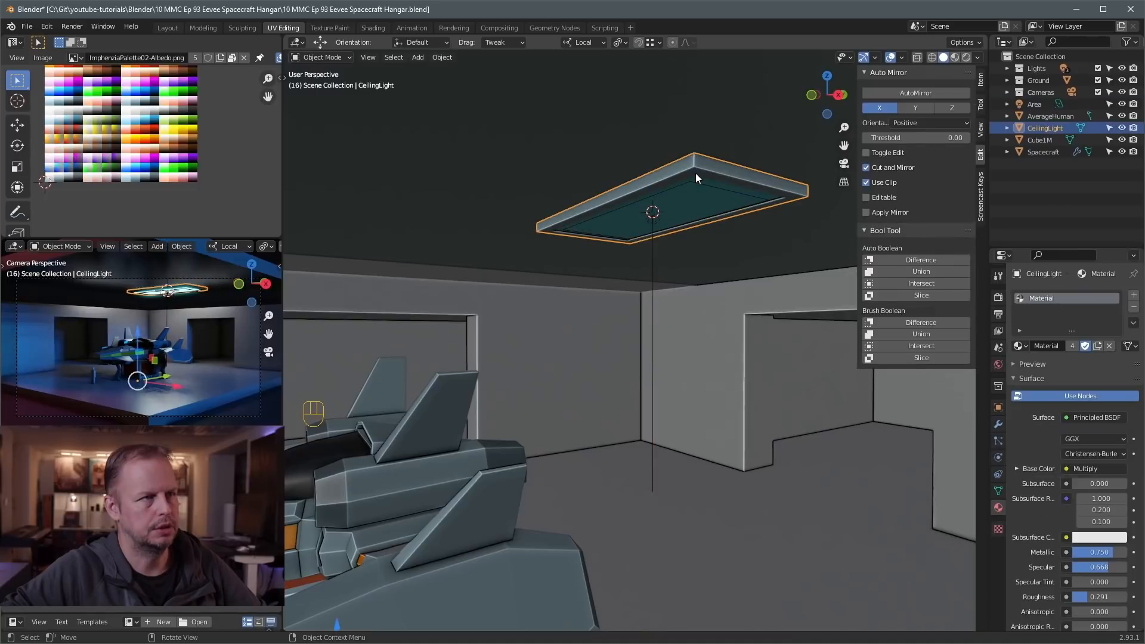
right_click(696, 172)
mouse_move(697, 172)
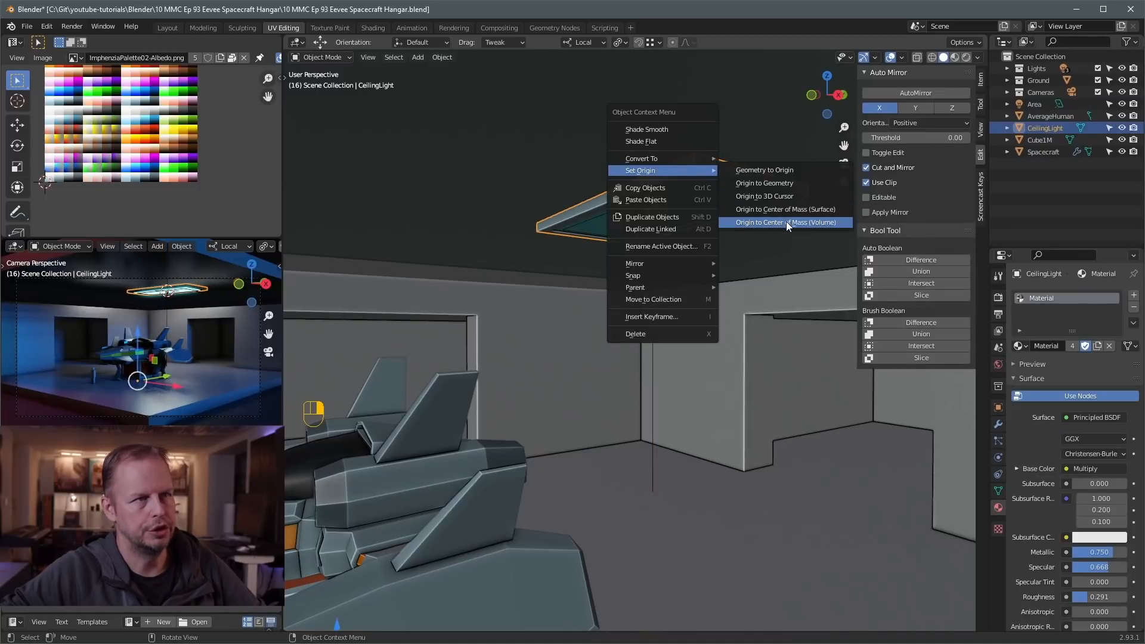
click(786, 222)
Parent the area light to the CeilingLight object, using the Object parenting option
click(676, 188)
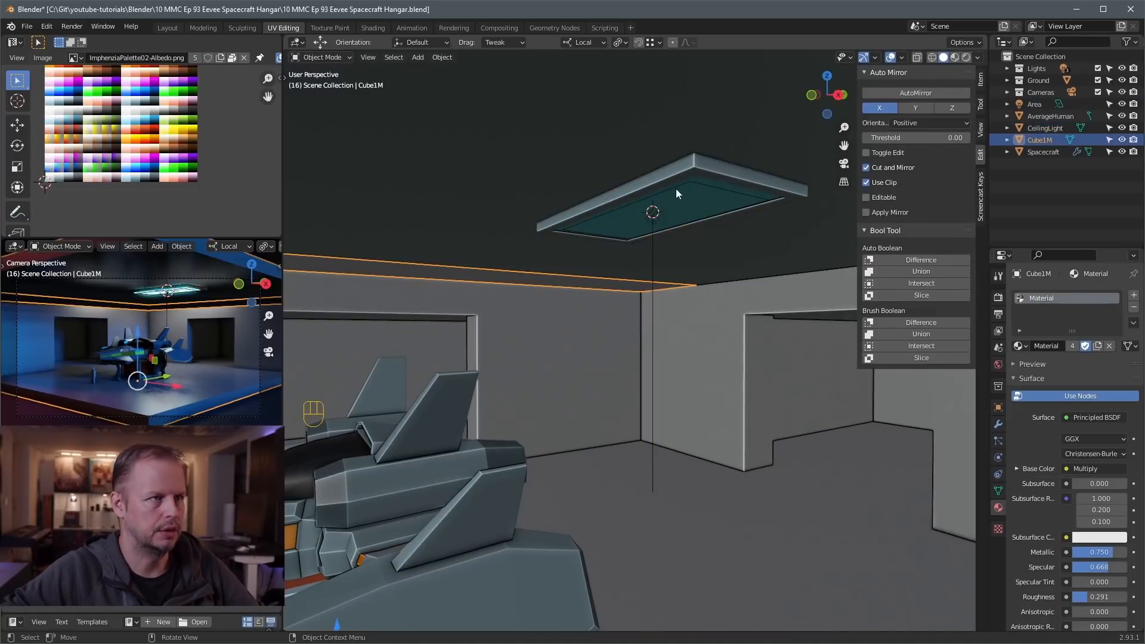
click(707, 186)
key(g)
right_click(690, 183)
click(689, 185)
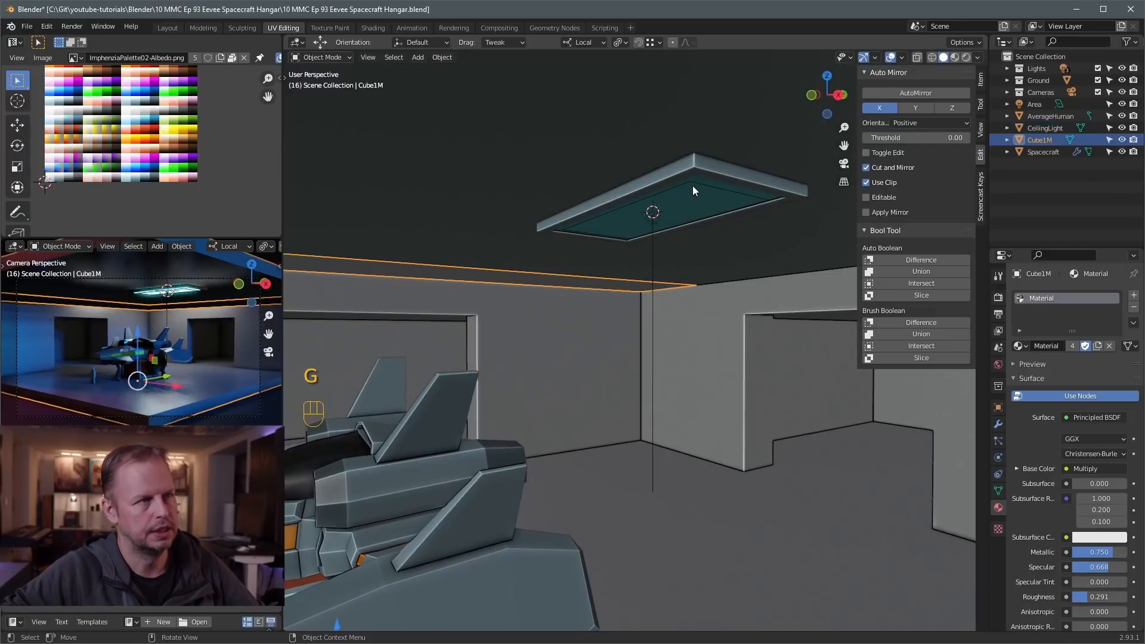
click(696, 185)
shift+click(709, 170)
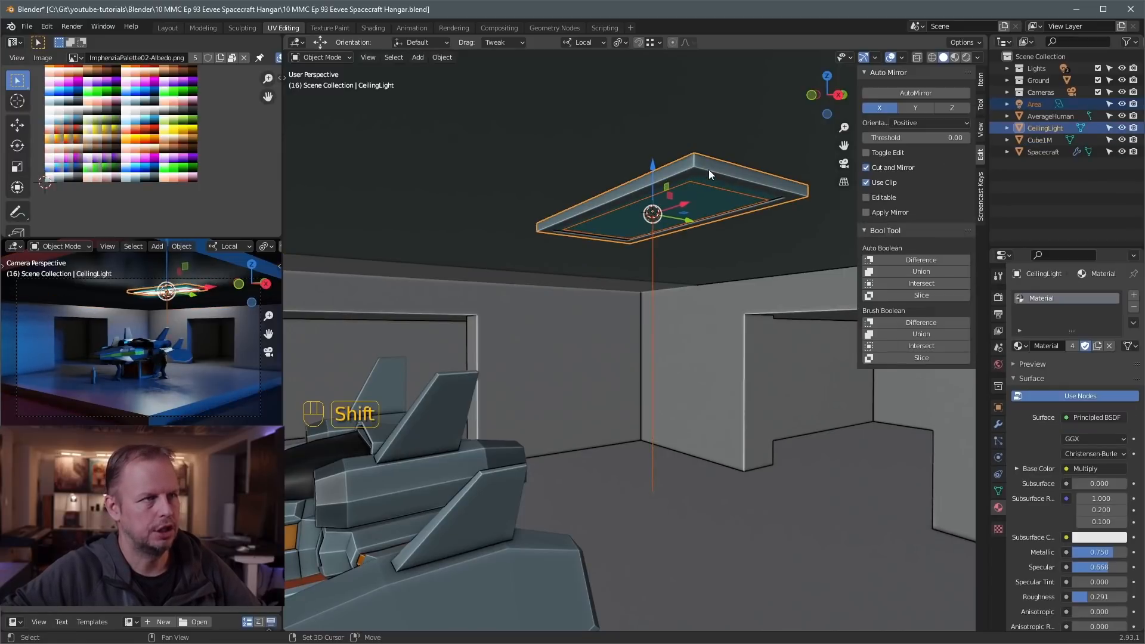
key(ctrl+p)
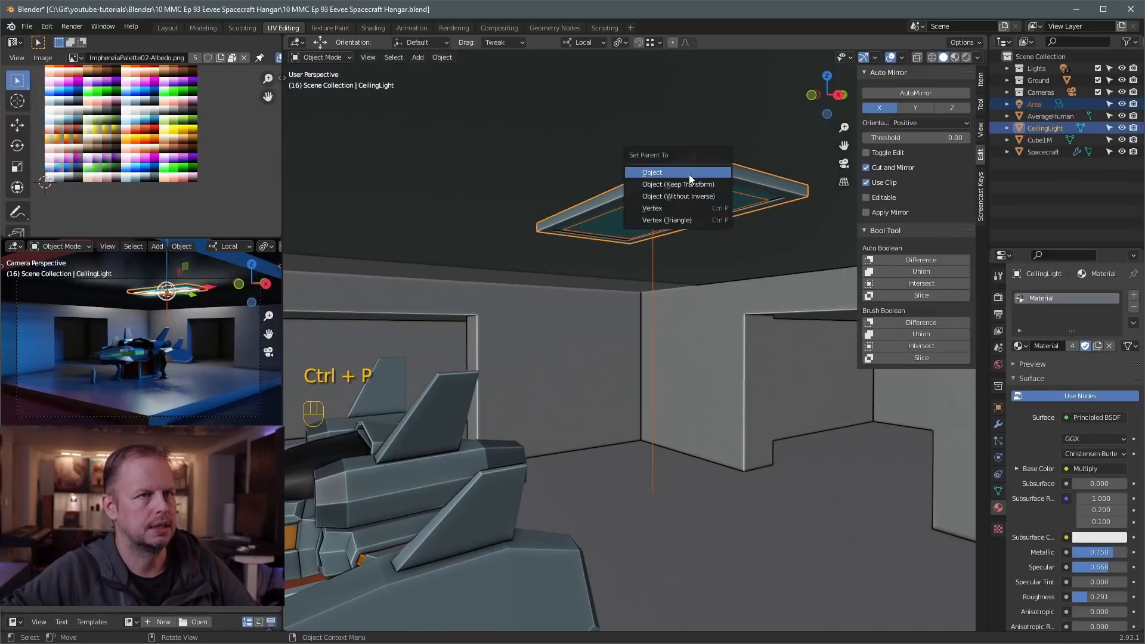
click(689, 174)
Try moving the CeilingLight fixture along the ceiling with its parented area light, and undo the move
click(717, 171)
click(709, 180)
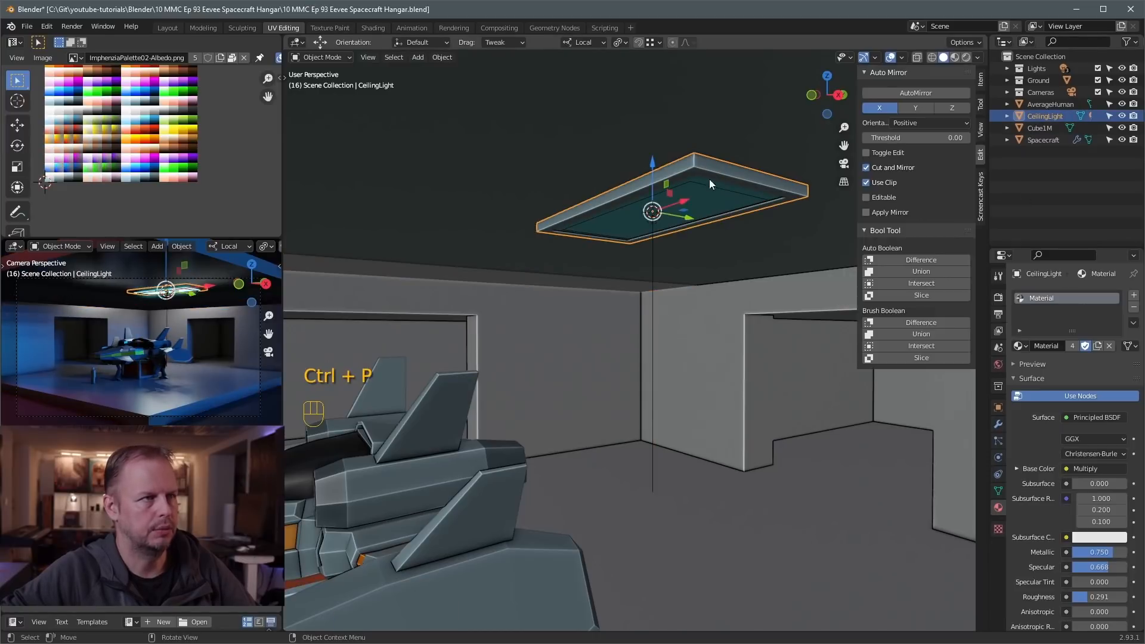
drag(697, 217, 523, 195)
scroll(523, 195, down, 5)
key(ctrl+z)
Try duplicating the CeilingLight fixture on its own along the ceiling, and undo the copies
middle_drag(707, 276, 672, 256)
scroll(671, 262, up, 2)
key(shift+d)
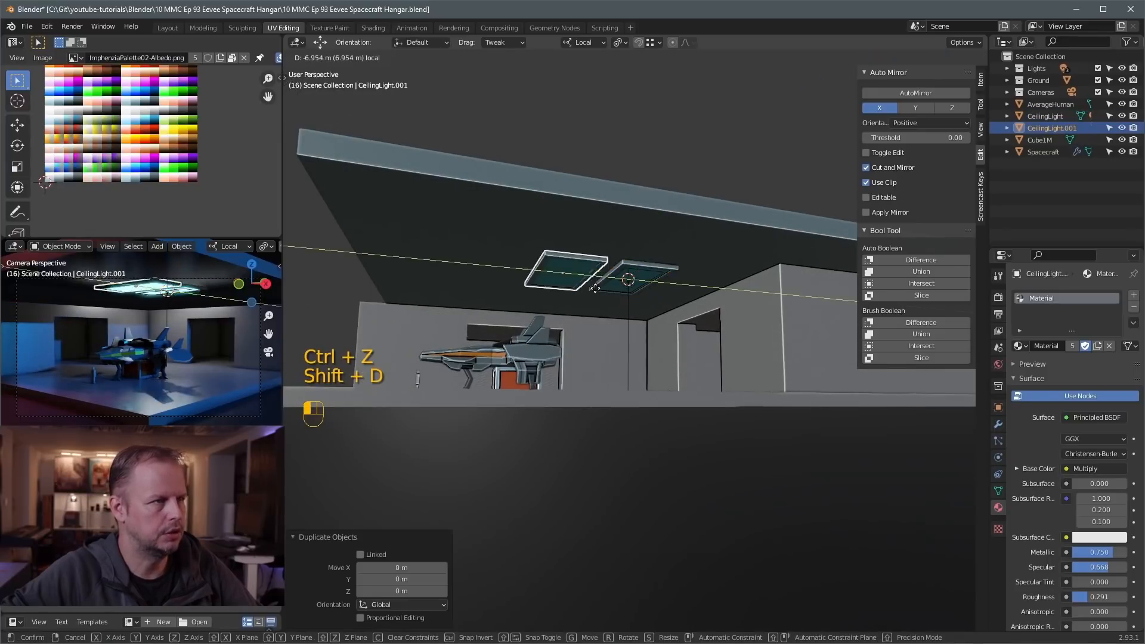
drag(561, 287, 467, 263)
key(shift+d)
click(580, 274)
key(ctrl+z)
key(ctrl+z)
key(ctrl+z)
key(ctrl+z)
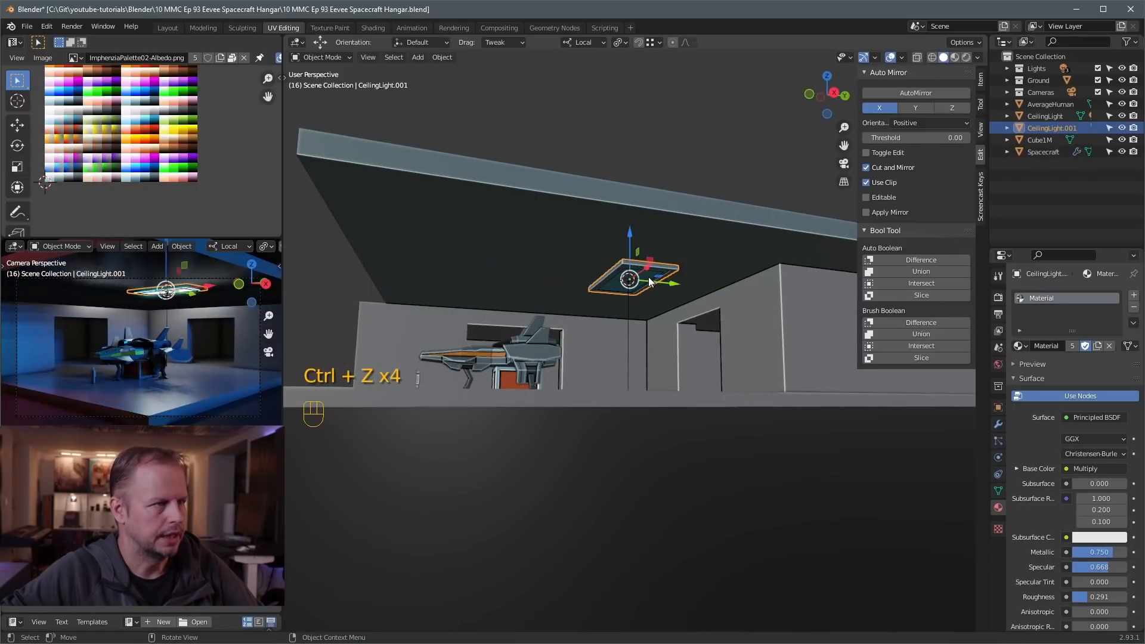
middle_drag(649, 277, 630, 279)
key(g)
right_click(689, 256)
key(ctrl+z)
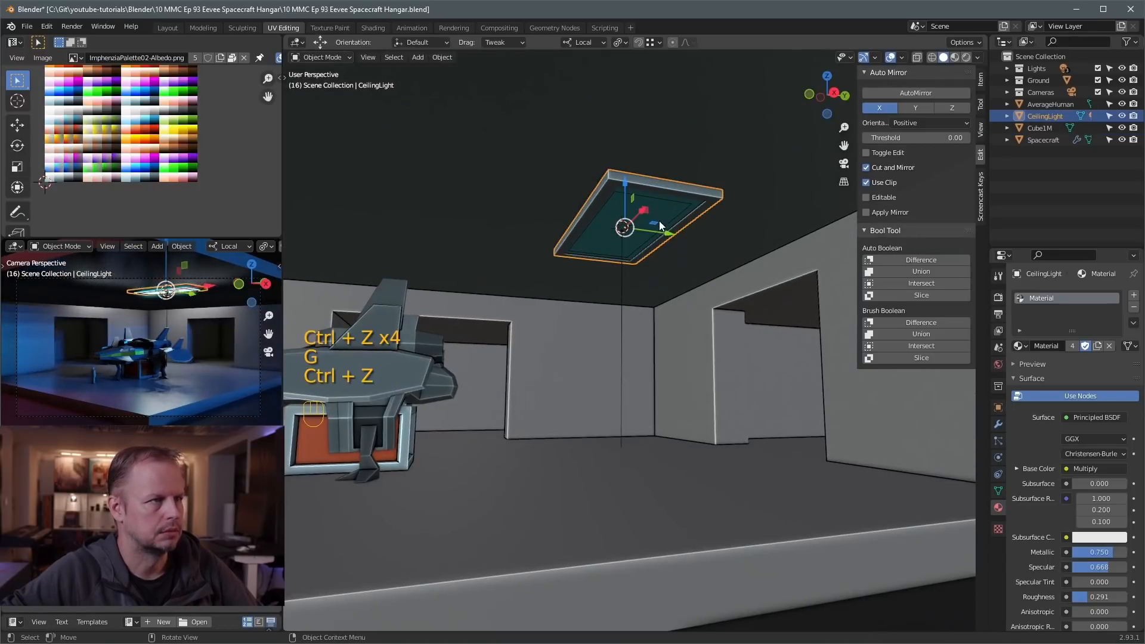
Duplicate the CeilingLight fixture together with its area light twice, placing the copies in a row along the local Y axis
key(g)
shift+click(668, 204)
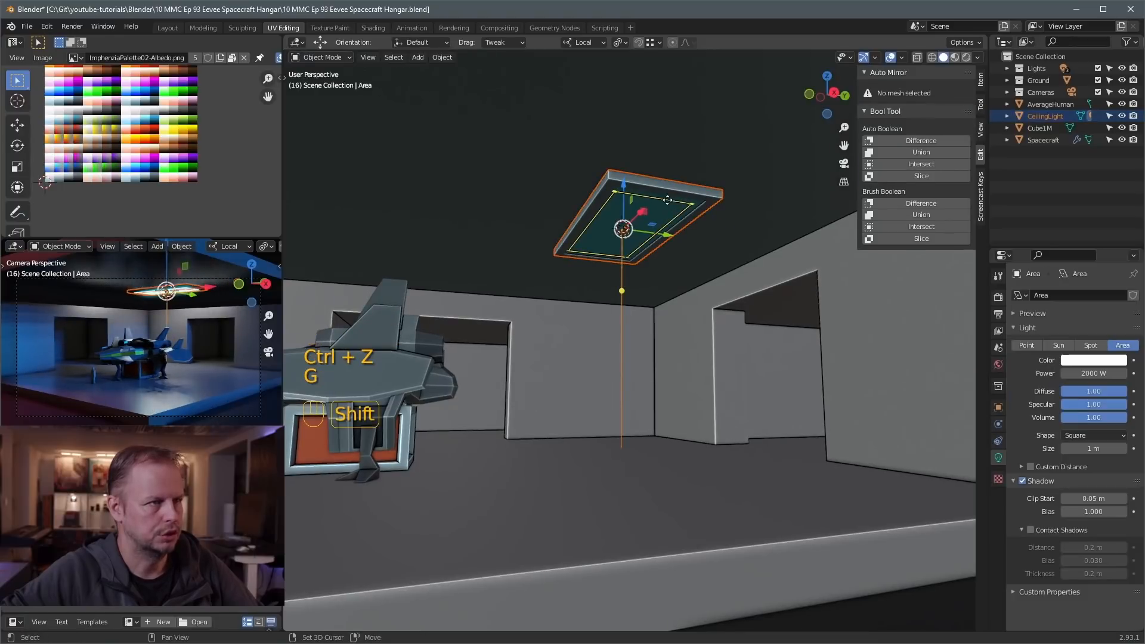
scroll(741, 219, down, 4)
key(shift+d)
right_click(702, 248)
drag(669, 272, 405, 268)
key(shift+d)
right_click(586, 260)
click(670, 322)
Render the camera view, inspect the hangar lighting in the enlarged render window, and close it
middle_drag(636, 302, 606, 283)
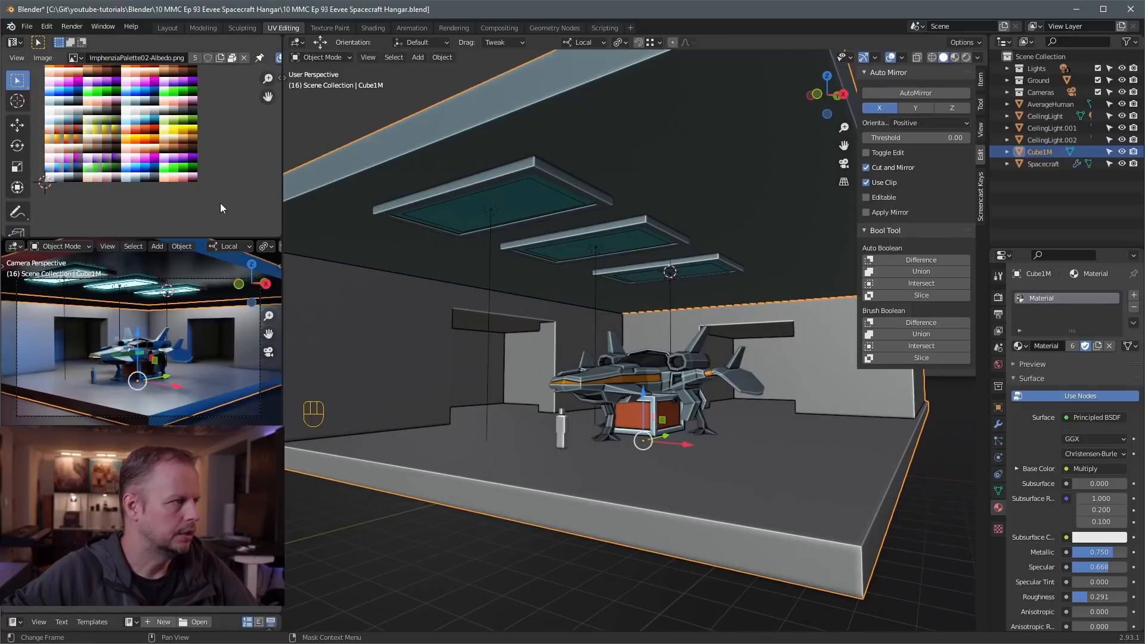
key(F12)
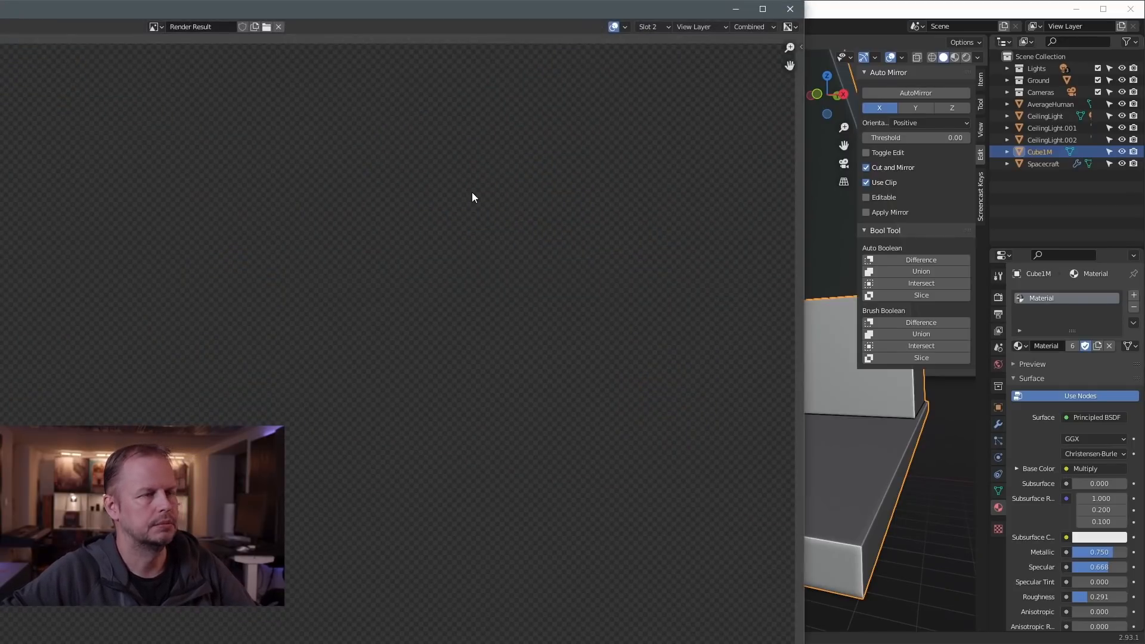
key(super+Up)
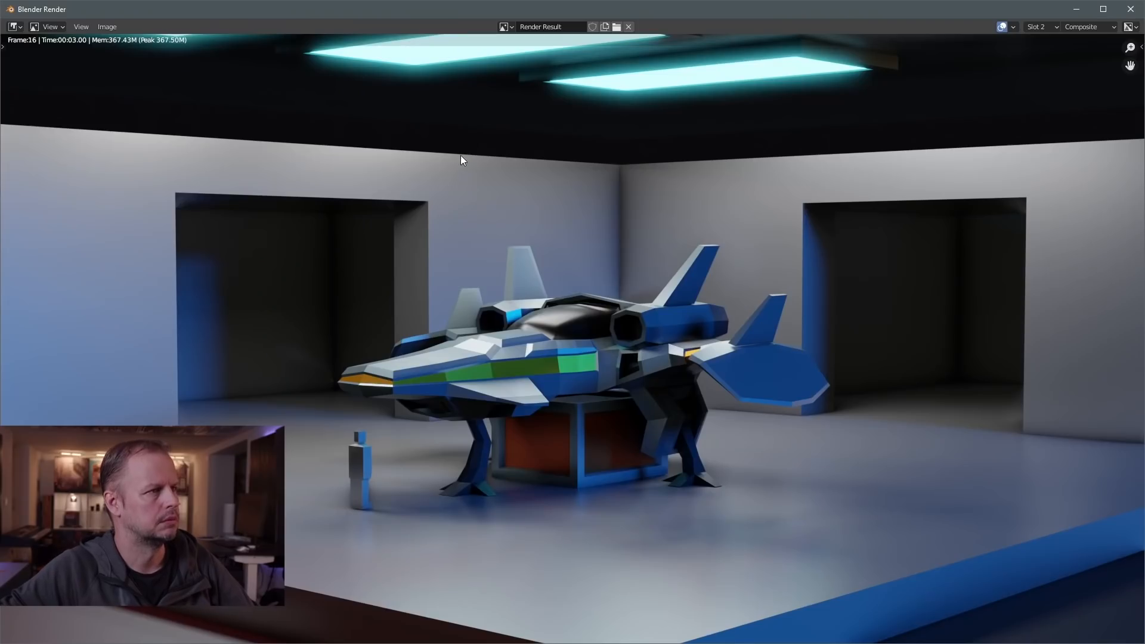
scroll(603, 143, down, 2)
scroll(603, 143, up, 2)
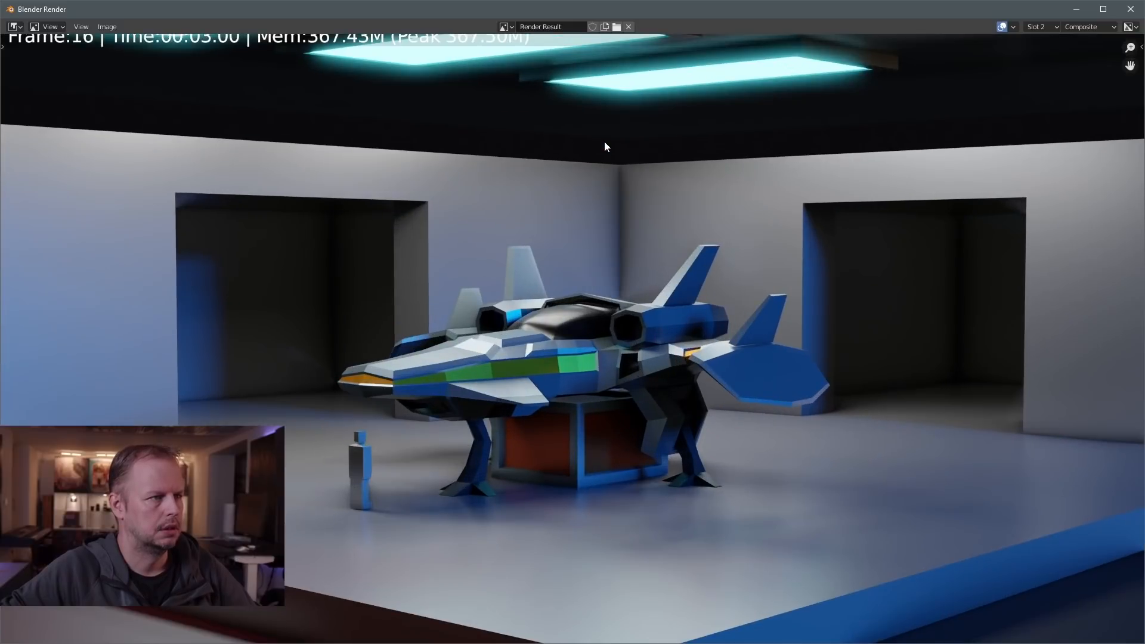
click(1131, 9)
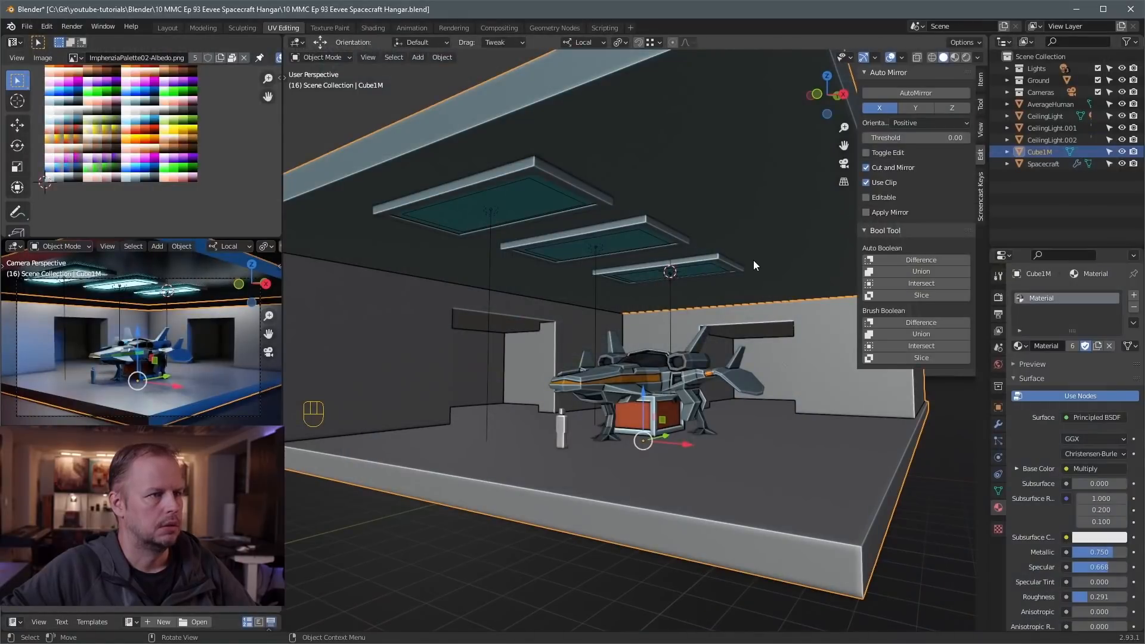
middle_drag(721, 320, 677, 296)
click(617, 329)
key(Tab)
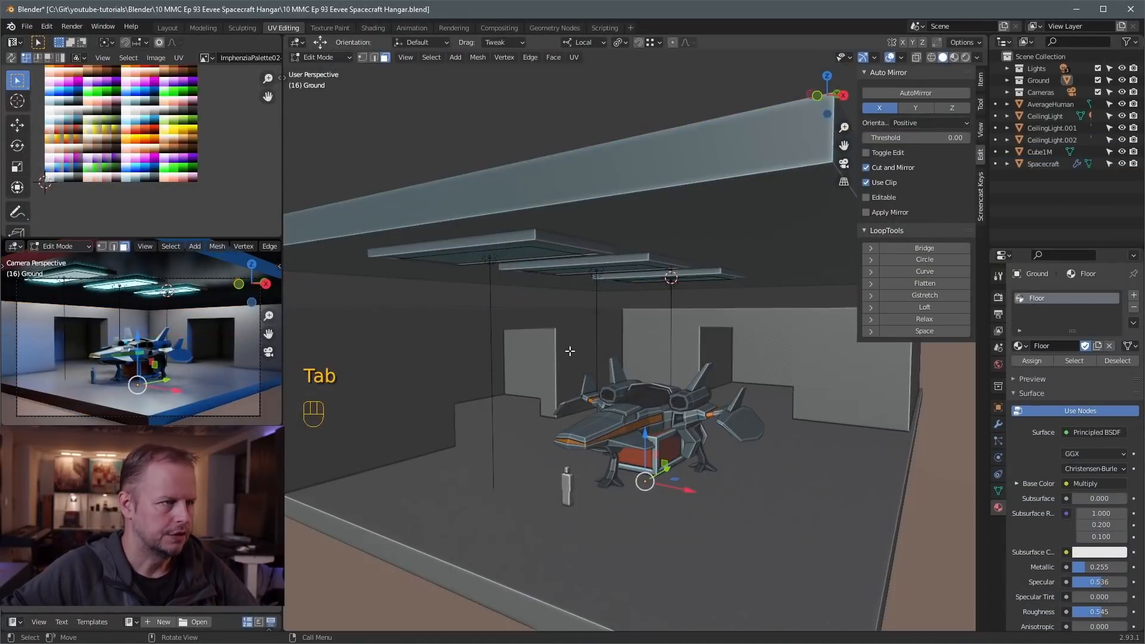
key(Tab)
Duplicate the crate under the spacecraft within its mesh and move the copy toward the back of the hangar
click(581, 369)
scroll(695, 394, up, 8)
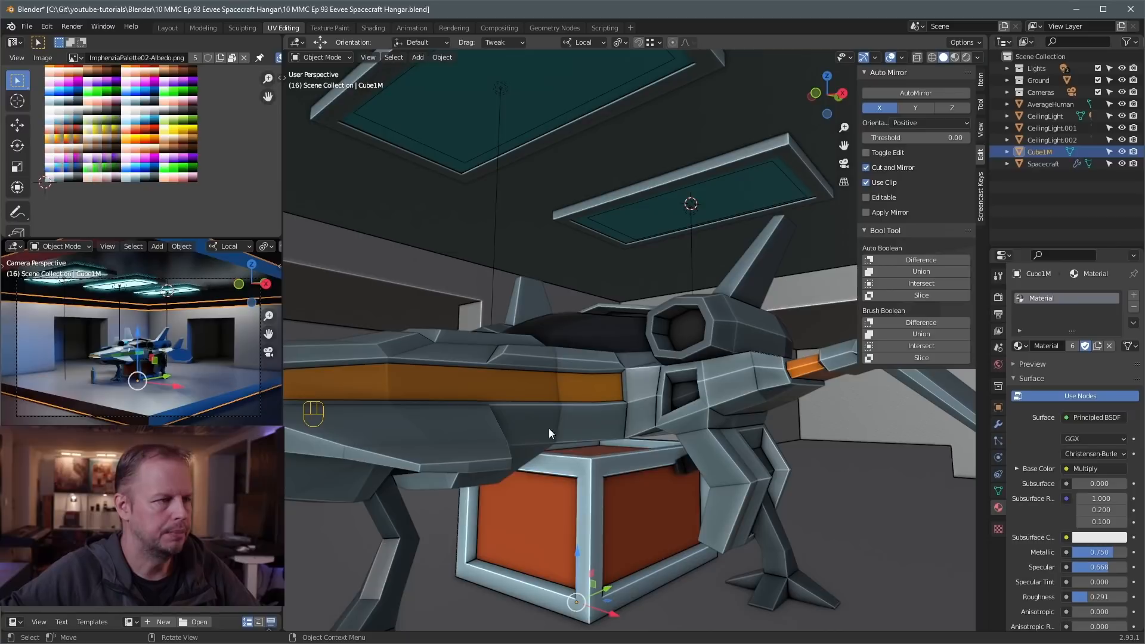
key(Tab)
key(Tab)
key(Tab)
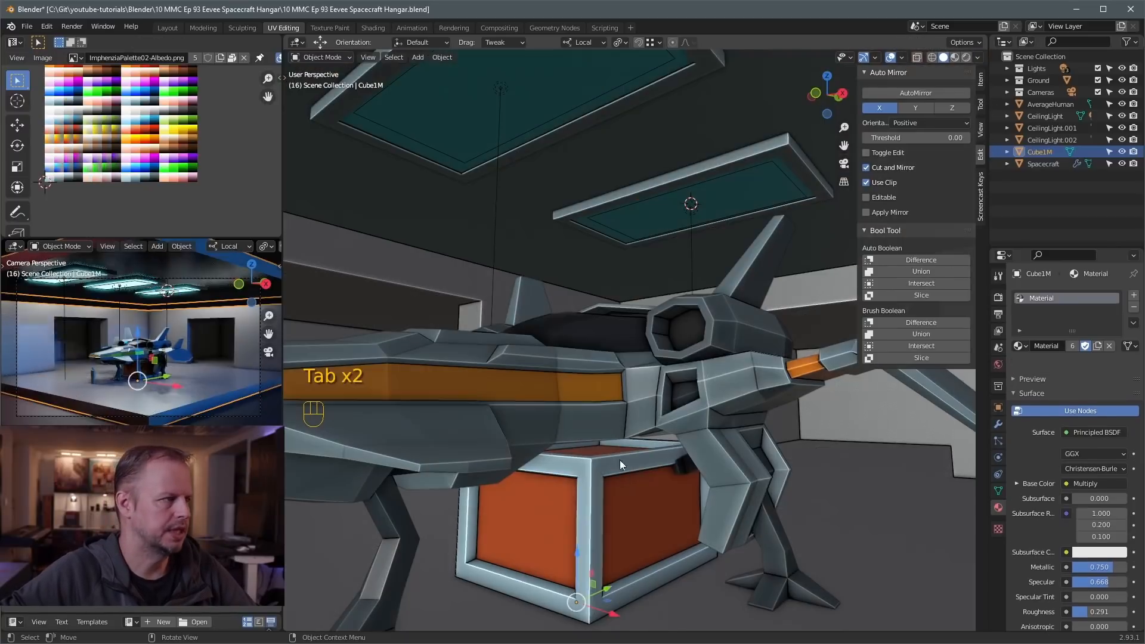
key(l)
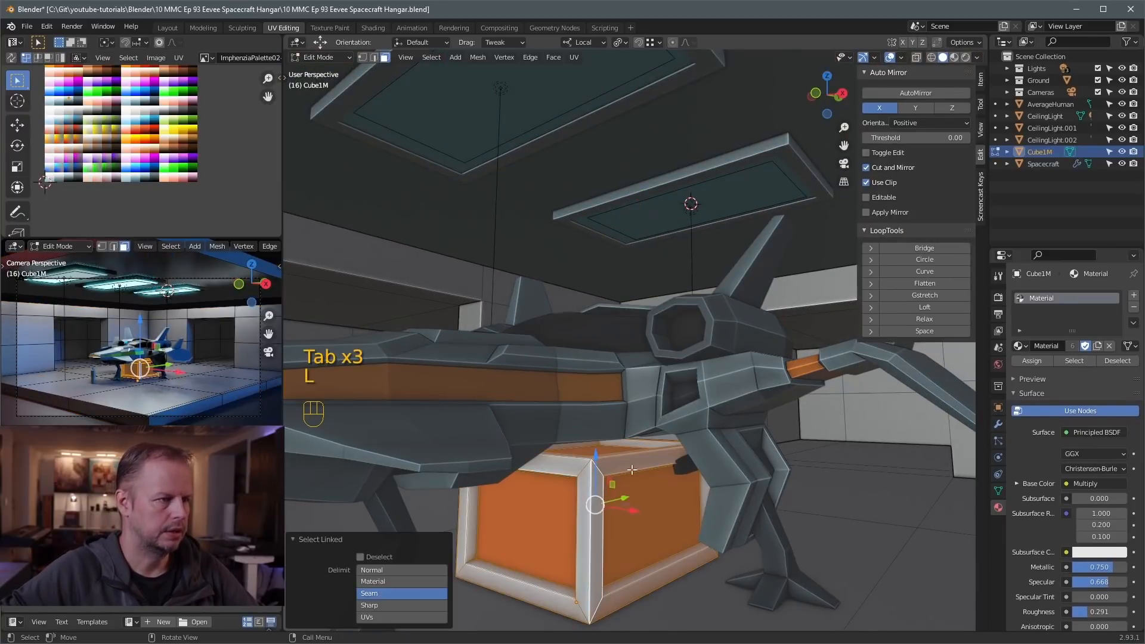
middle_drag(594, 498, 652, 472)
key(KP_7)
scroll(732, 389, down, 5)
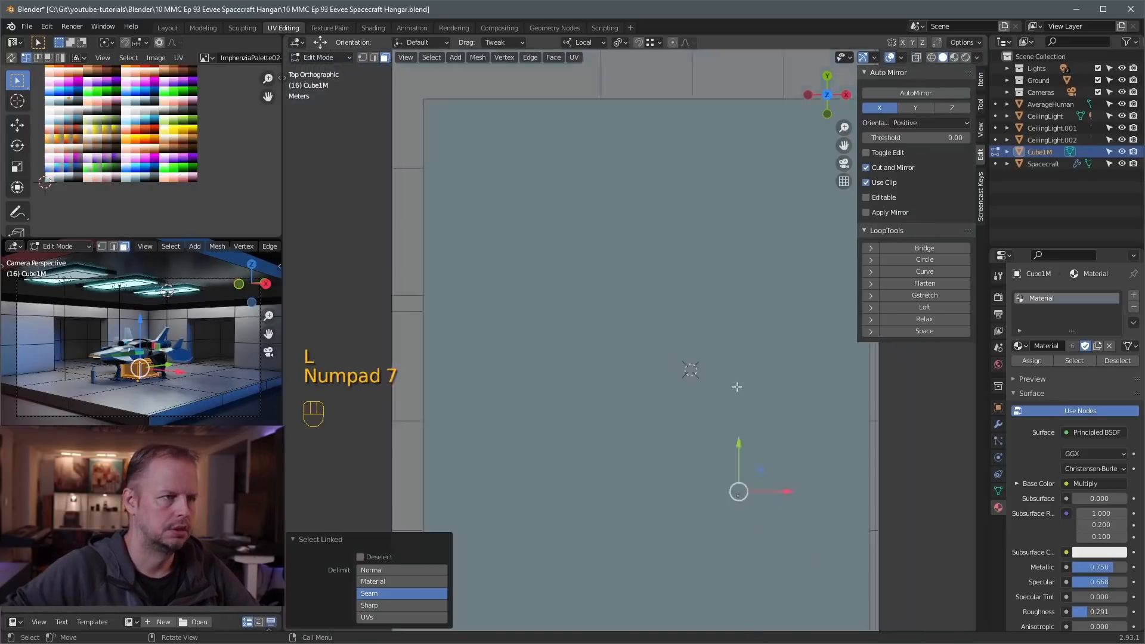
middle_drag(735, 388, 714, 299)
key(shift+d)
right_click(713, 299)
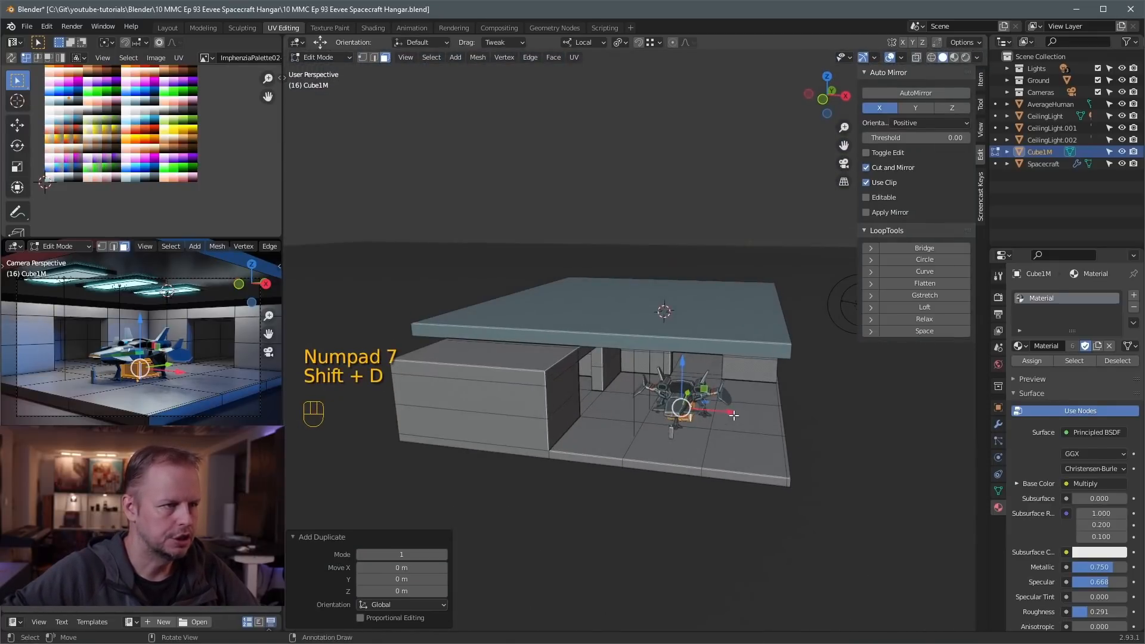
drag(732, 416, 650, 369)
Rotate the copied crate about -37.9° around the local Z axis
key(r)
key(z)
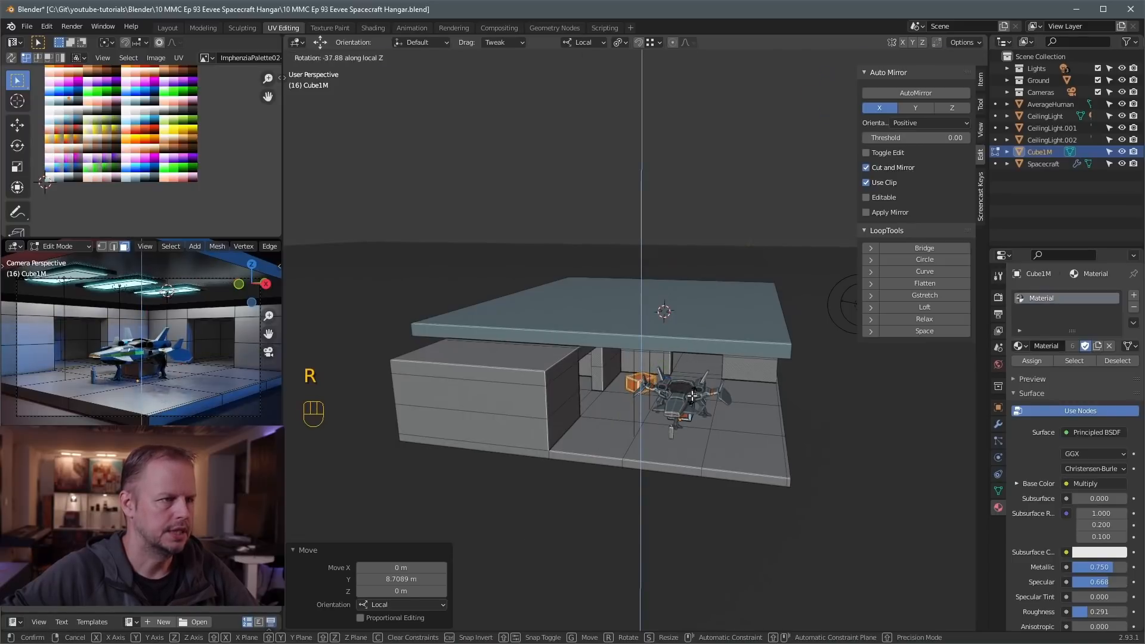
click(692, 396)
right_click(723, 337)
Stack a duplicate crate on top of the rear crate, about 2.07 m higher, and rotate it 17° around the local Z axis
scroll(724, 335, up, 4)
key(shift+d)
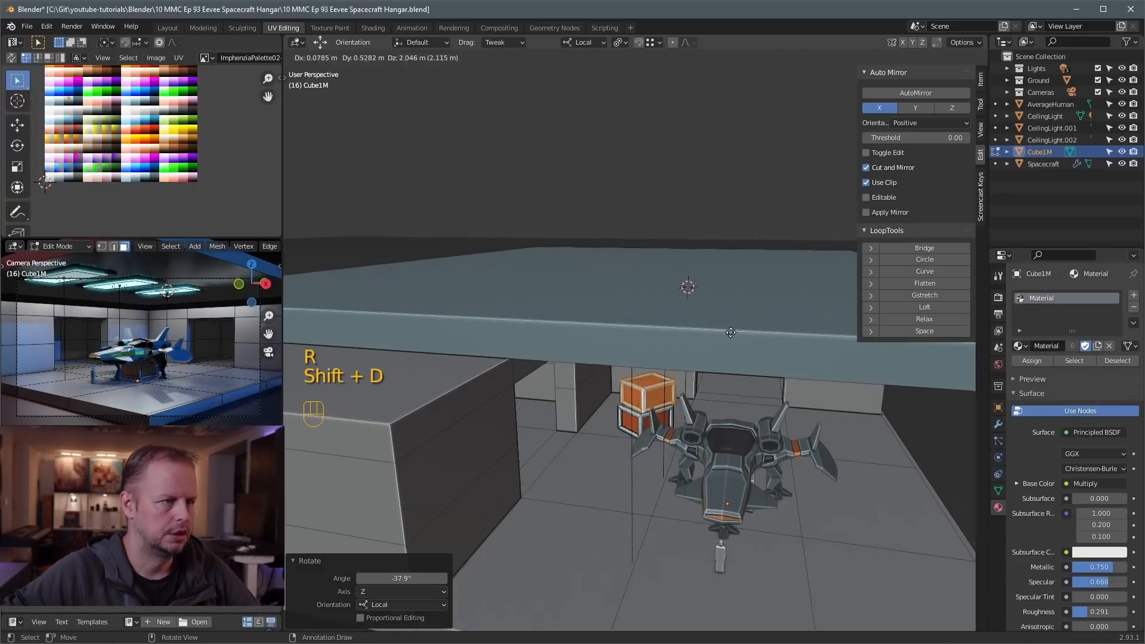
key(z)
click(730, 332)
key(r)
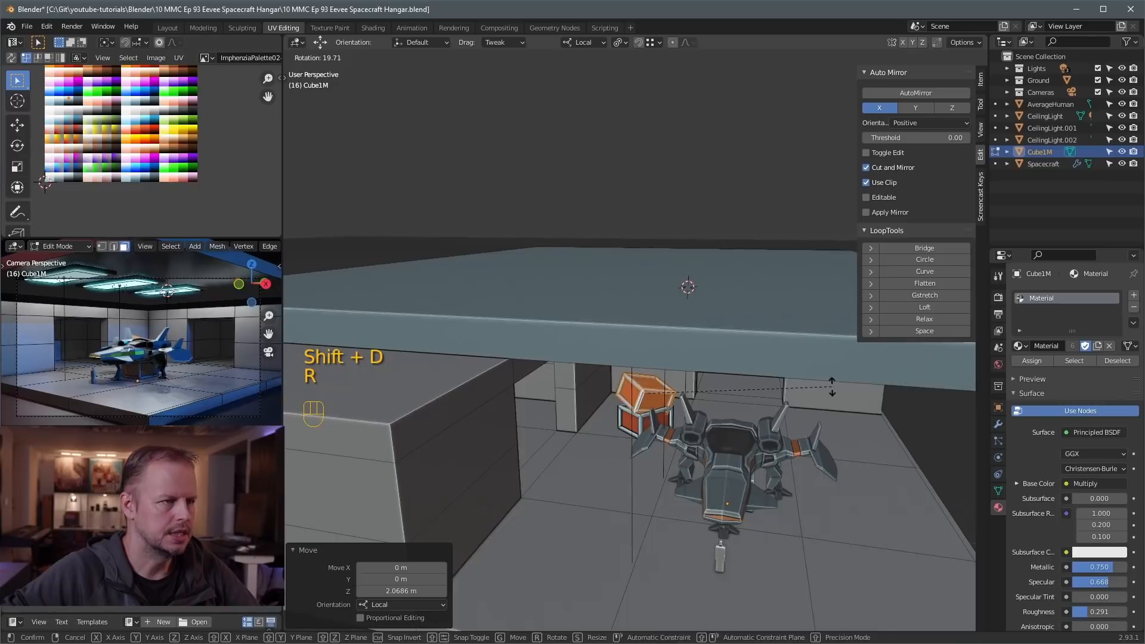
key(z)
click(718, 334)
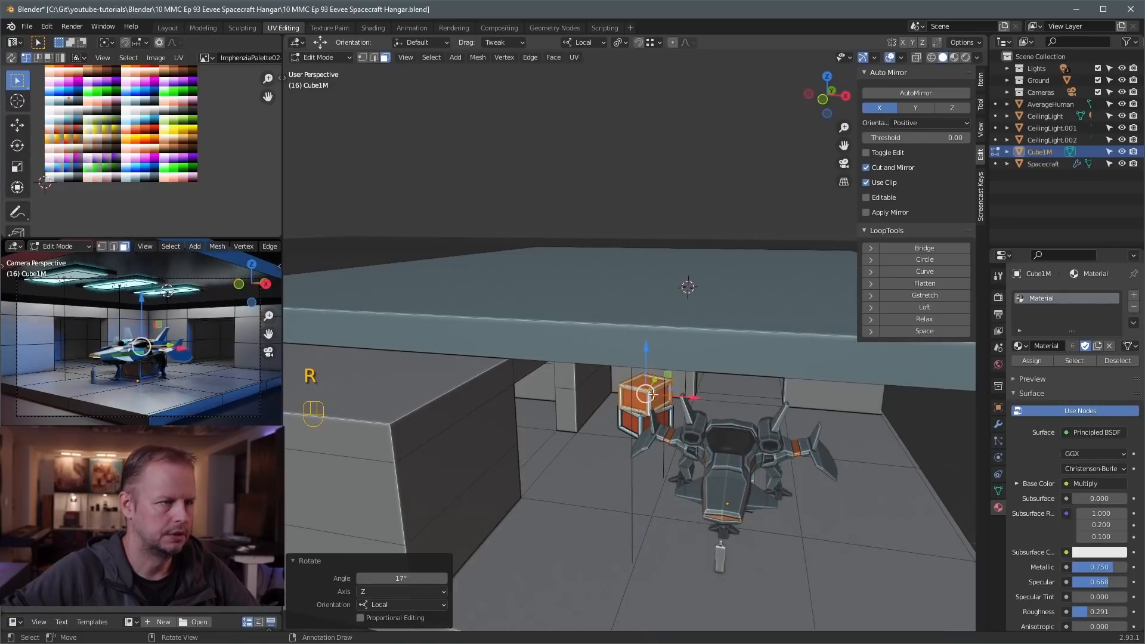
Duplicate the stack's lower crate, rotate the copy about 29.7° around local Z, and place it on the floor beside the stack
key(l)
key(shift+d)
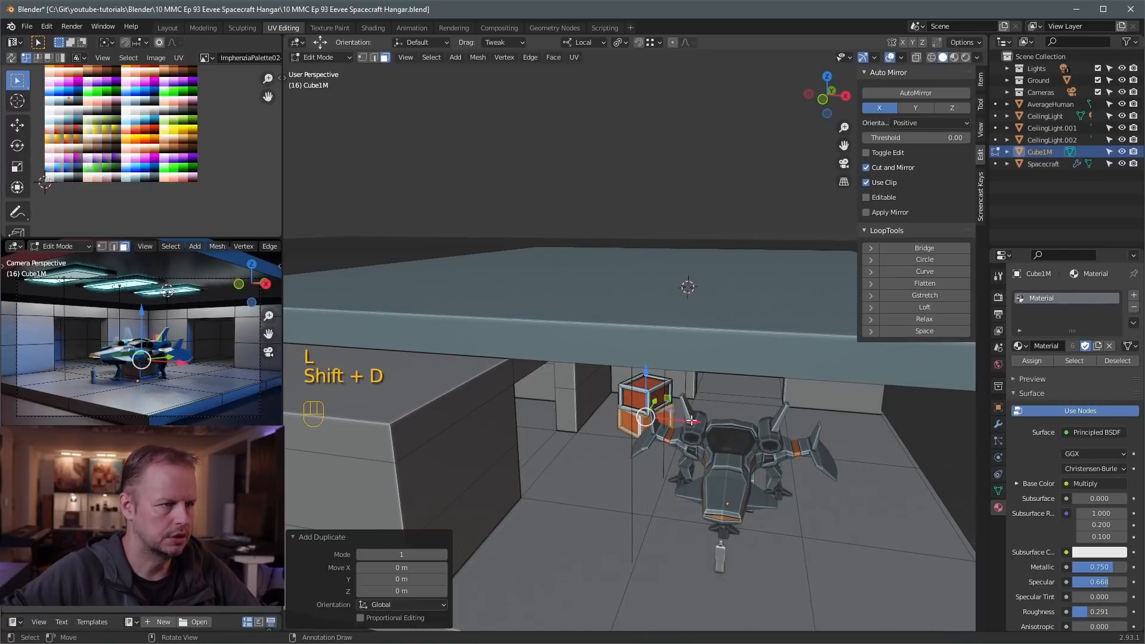
click(652, 418)
key(r)
click(608, 435)
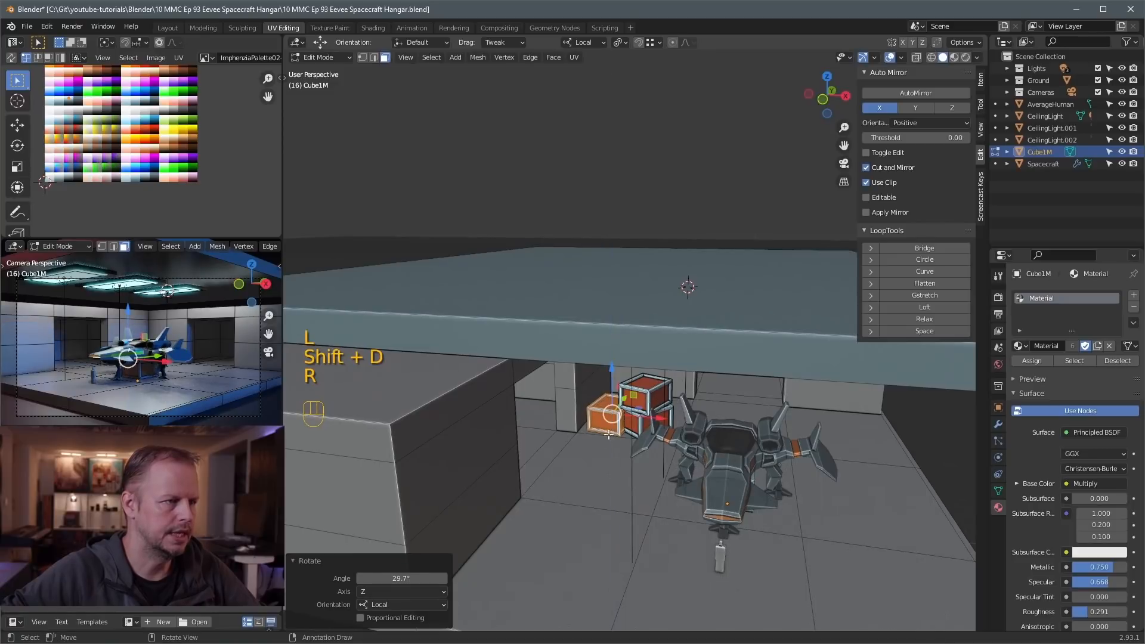
middle_drag(624, 399, 590, 350)
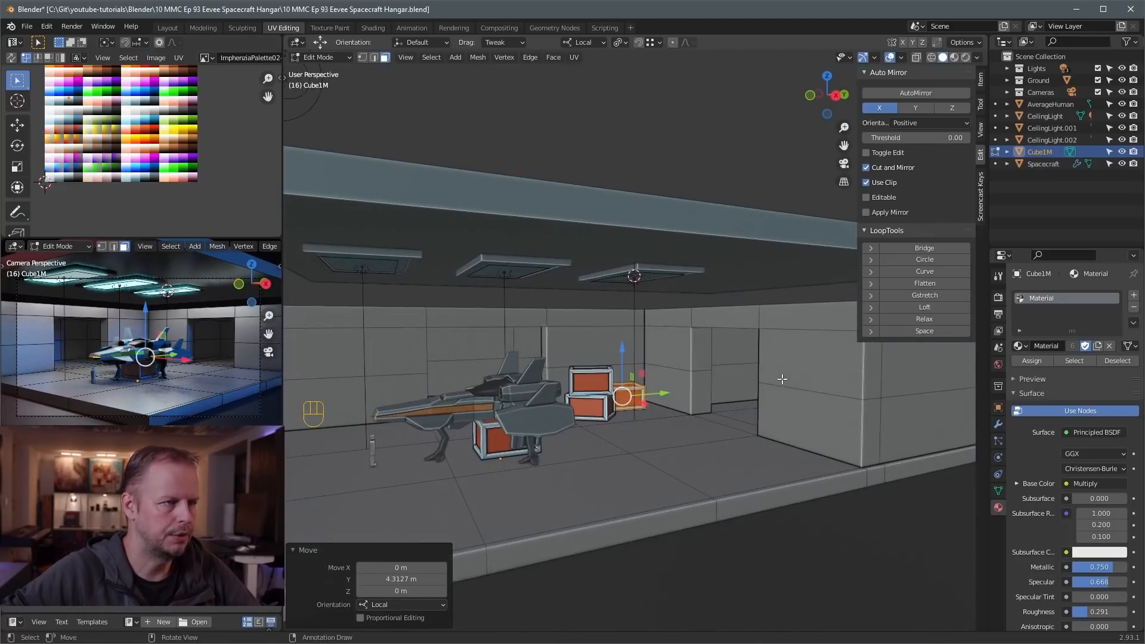
Duplicate the crate beside the stack and raise the copy about 2.07 m along local Z to sit on top of it
key(shift+d)
right_click(590, 350)
key(g)
key(z)
key(z)
click(626, 326)
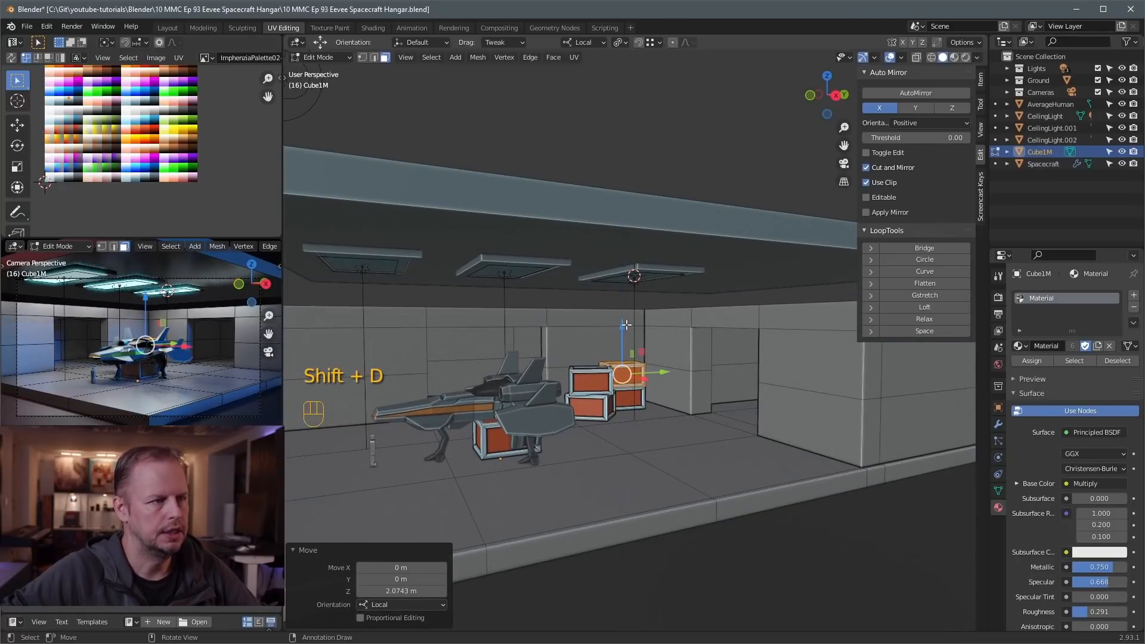
Duplicate the upper crate as a third layer on the second stack and rotate it about 14.1° around local Z
key(shift+d)
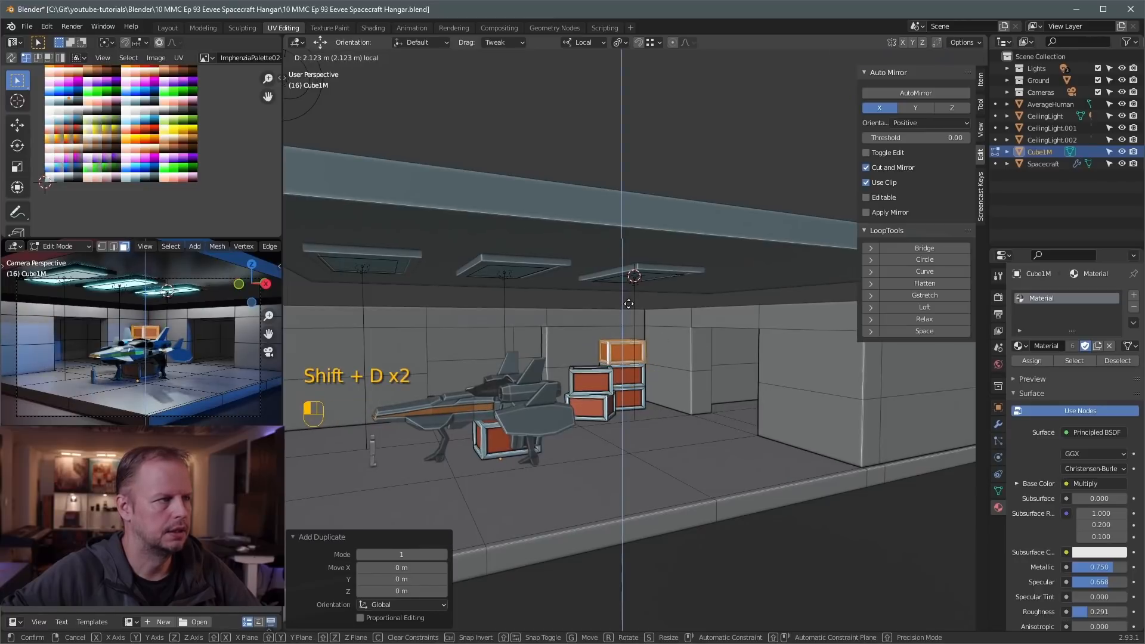
click(797, 375)
key(r)
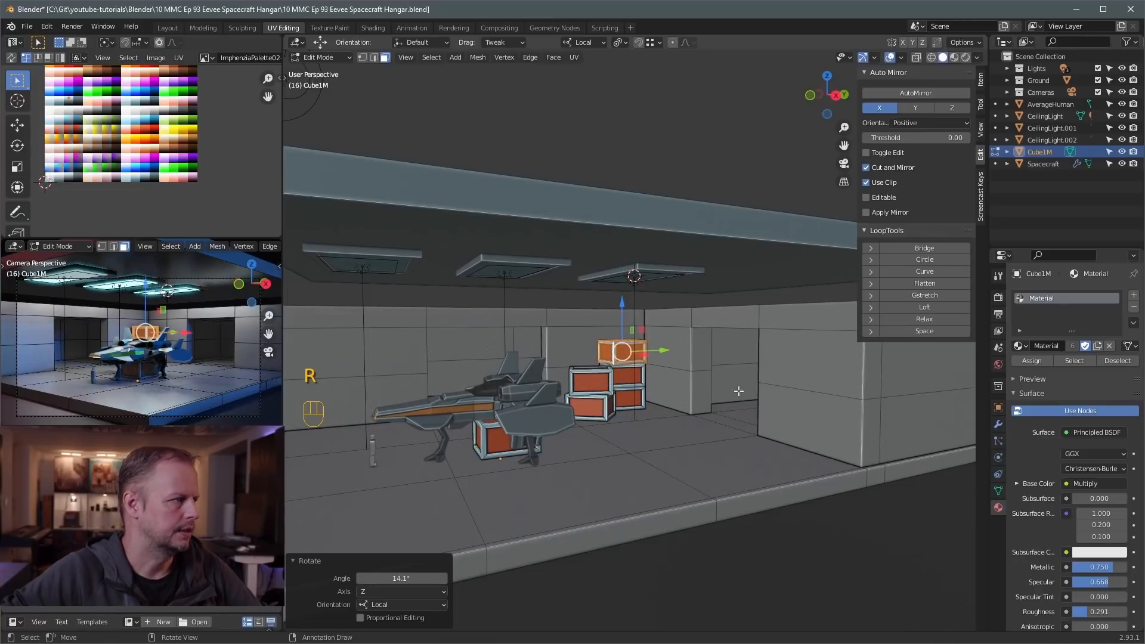
key(Tab)
key(Tab)
key(Tab)
key(Tab)
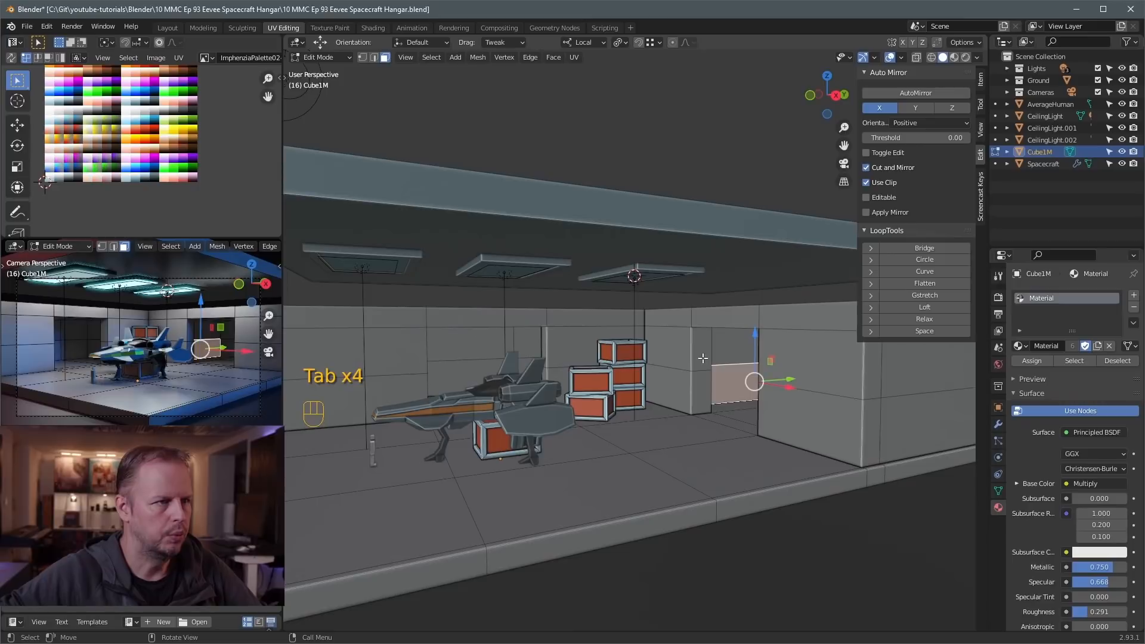
click(704, 365)
scroll(696, 369, up, 2)
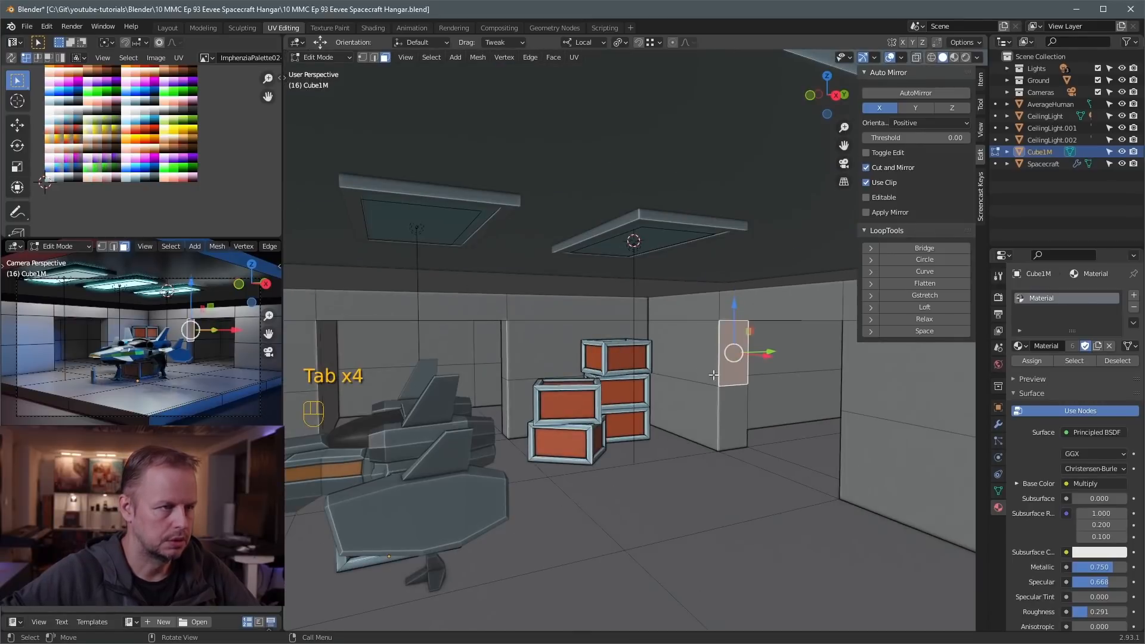
shift+click(731, 410)
middle_drag(584, 371, 577, 383)
click(574, 339)
Duplicate the wall face near the hangar's open end in place and scale the copy to about 0.27 along local Y
scroll(574, 340, down, 3)
shift+middle_drag(574, 340, 712, 346)
click(585, 332)
key(shift+d)
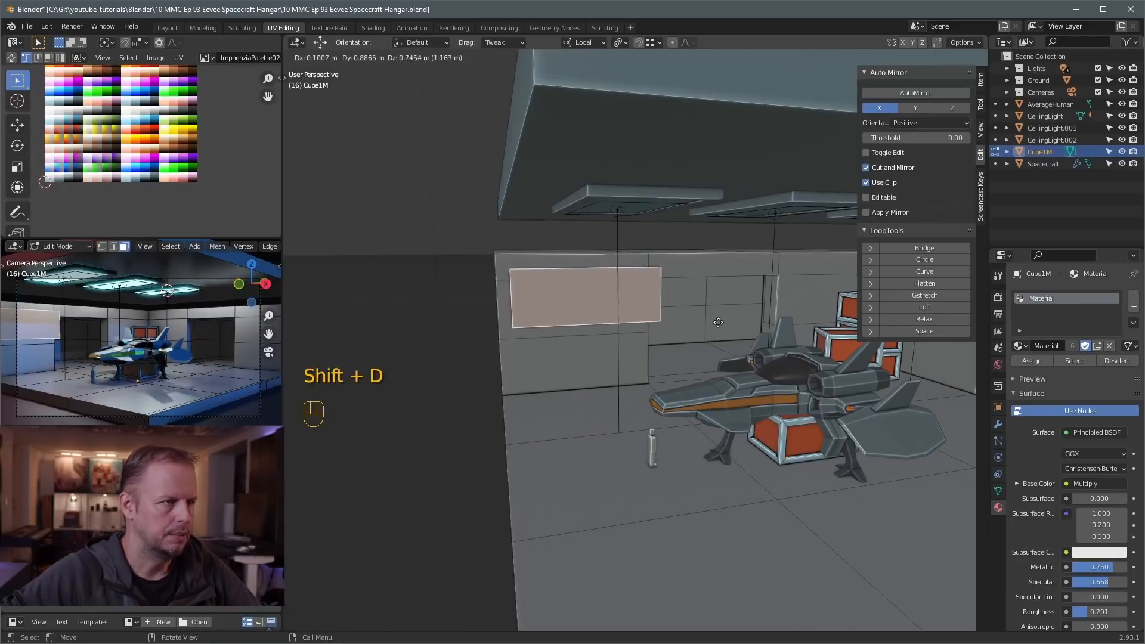
right_click(655, 338)
key(s)
key(Escape)
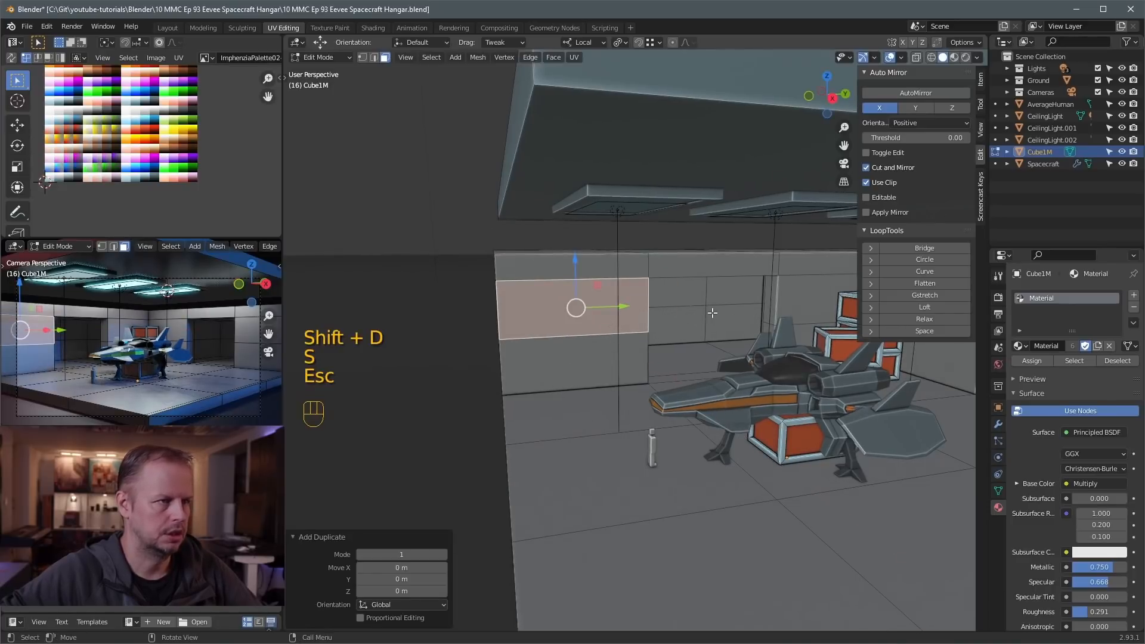
key(s)
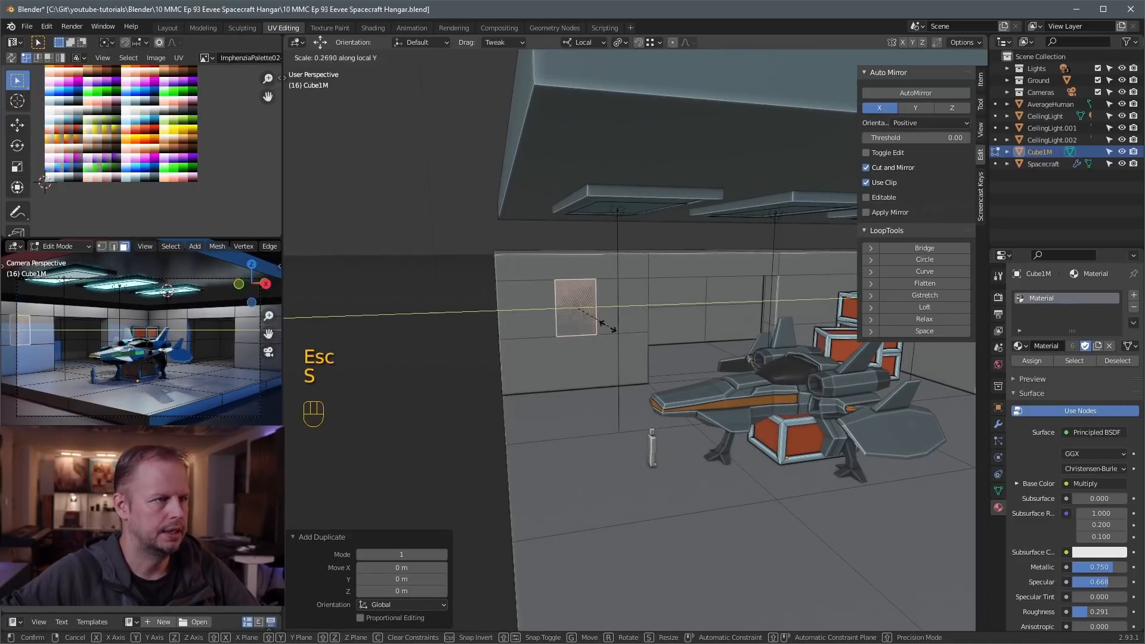
click(606, 325)
Lower the bottom edge of the narrow duplicated wall panel down to the floor
middle_drag(605, 324, 643, 318)
click(596, 329)
click(598, 330)
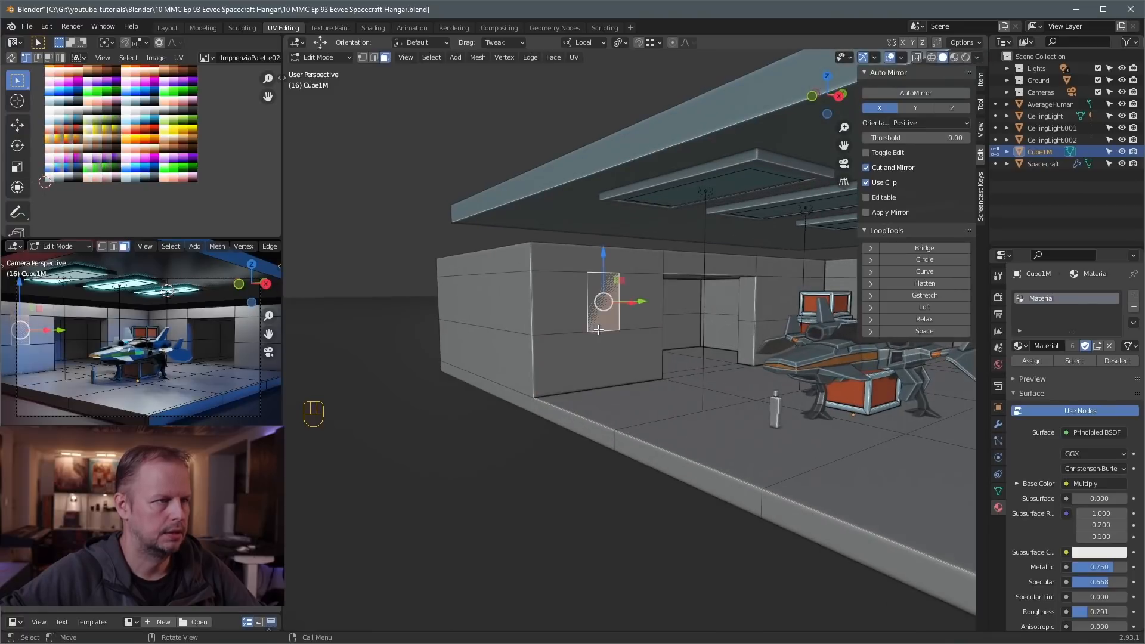
key(2)
click(603, 330)
drag(603, 281, 607, 343)
Extrude the tall narrow panel about 2.57 m outward from the wall to form a column
key(3)
click(597, 370)
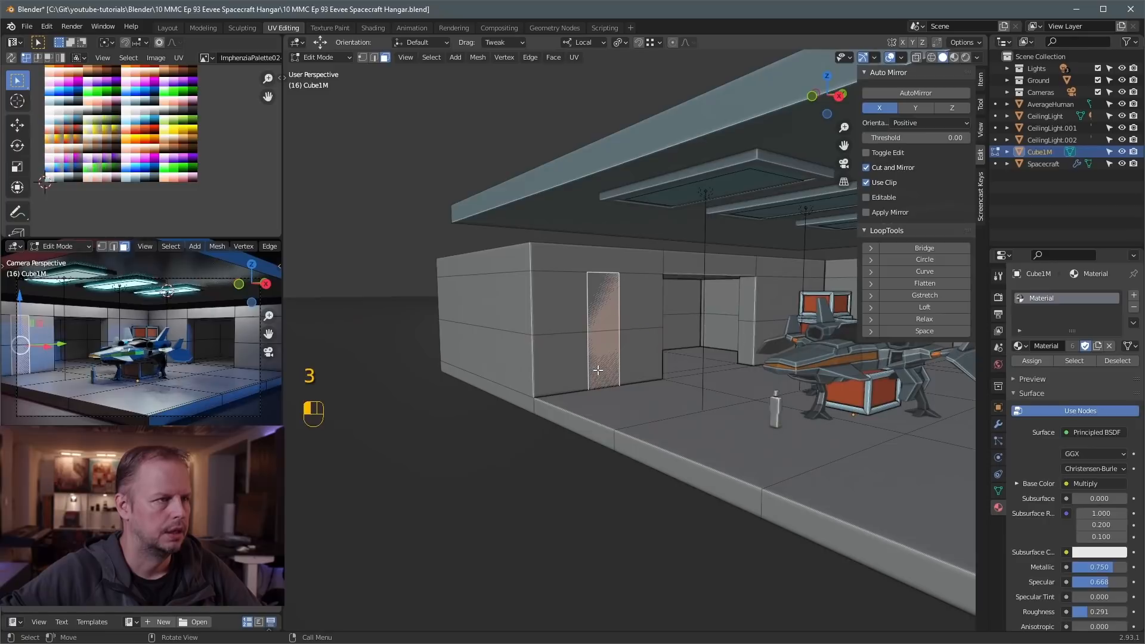
key(e)
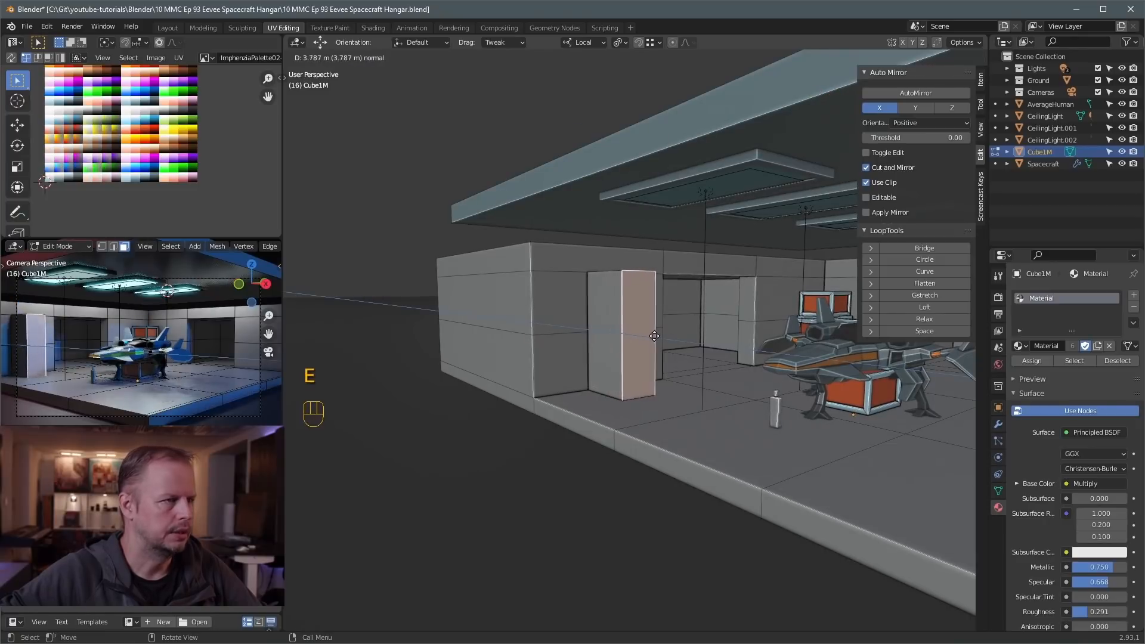
click(643, 332)
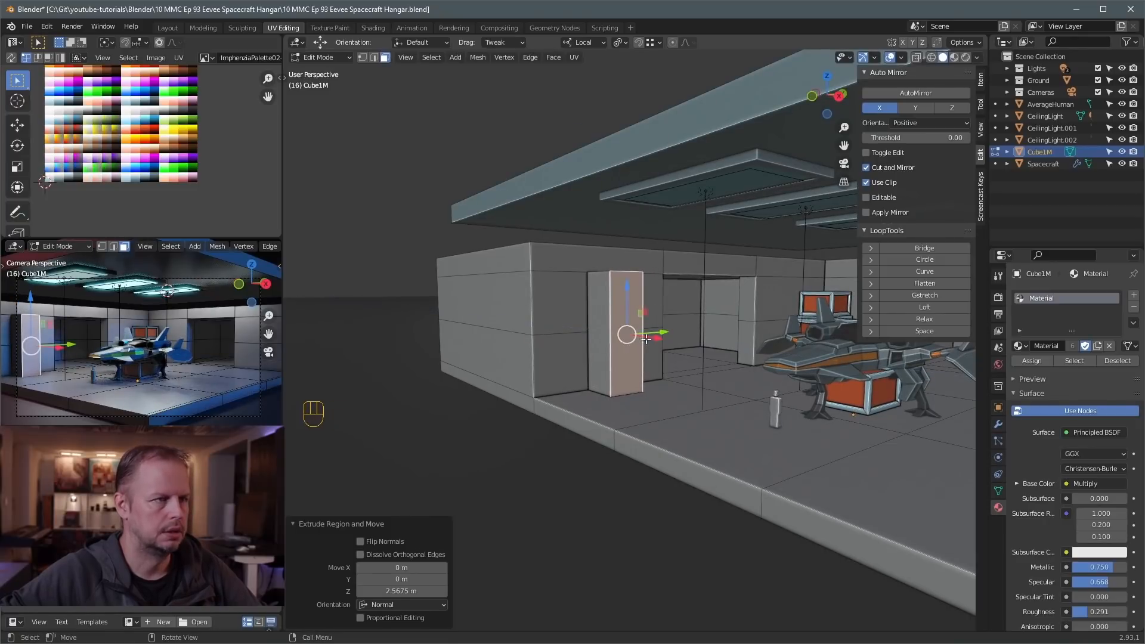
Add a single horizontal loop cut around the column near its mid-height
key(ctrl+r)
click(618, 325)
click(617, 327)
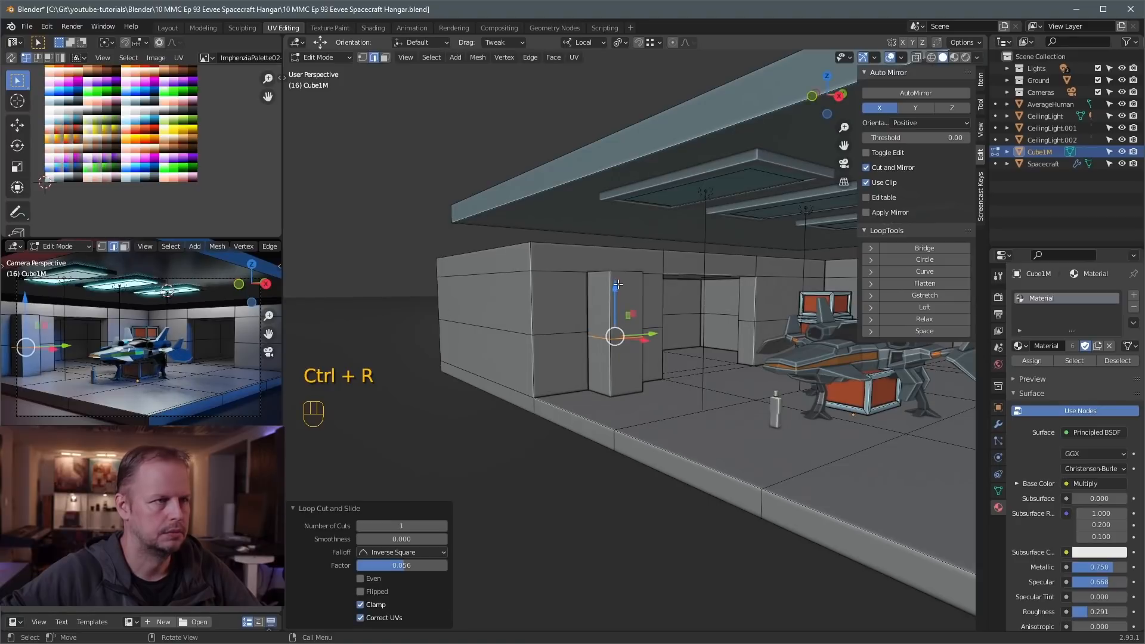
Extrude the column's lower front face about 1.8 m outward and lower its front top edge to form a slope
key(3)
click(635, 361)
key(e)
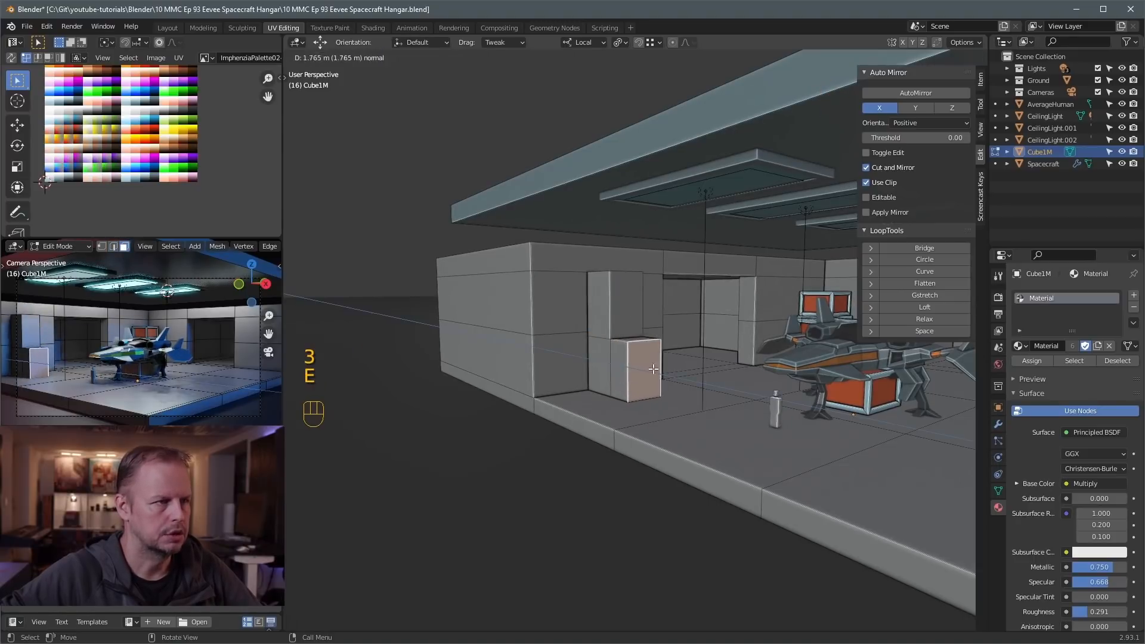
click(653, 369)
key(2)
click(649, 341)
drag(647, 306, 671, 344)
Extrude the sloped base's front face further outward and lower the new front top edge about 0.84 m along local Z
key(3)
click(638, 379)
key(e)
click(661, 385)
key(2)
click(665, 365)
key(2)
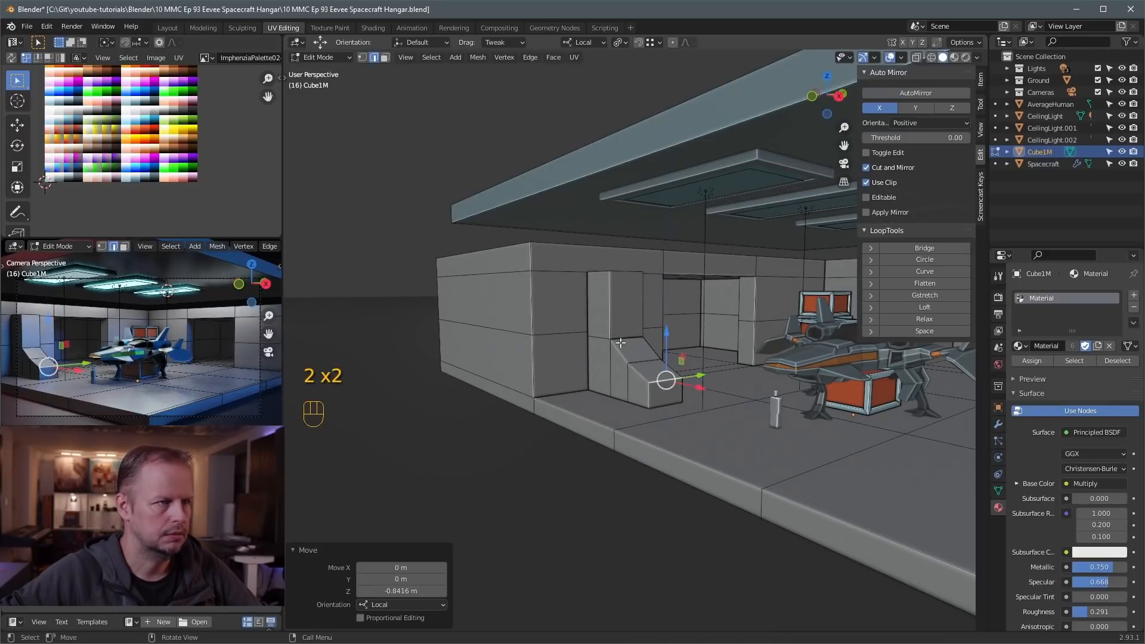
click(610, 316)
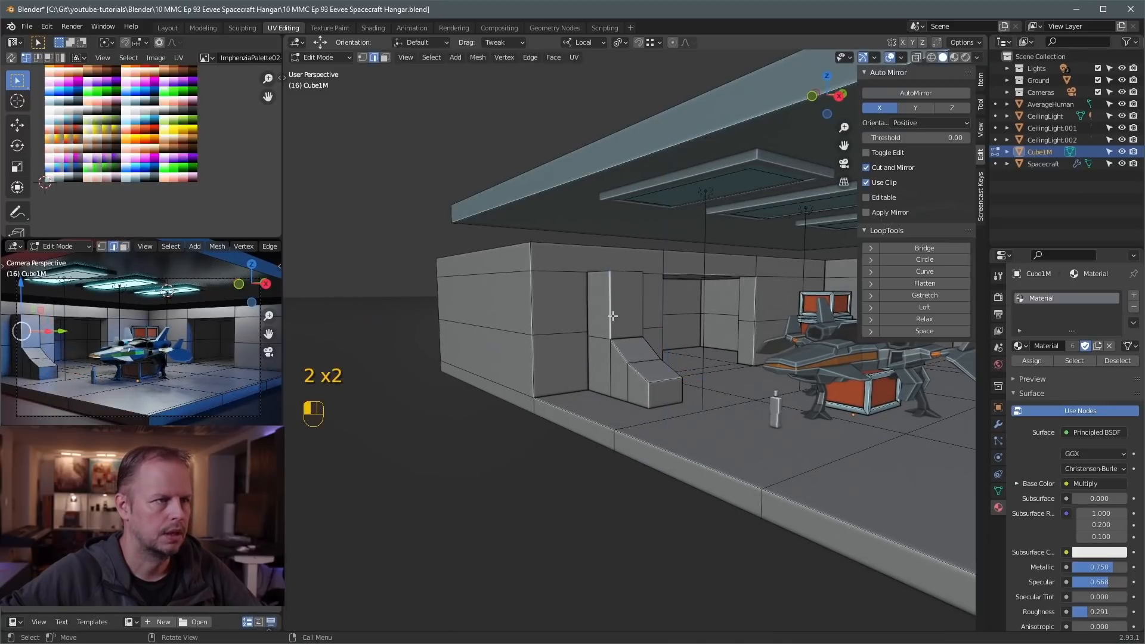
key(3)
alt+shift+click(627, 344)
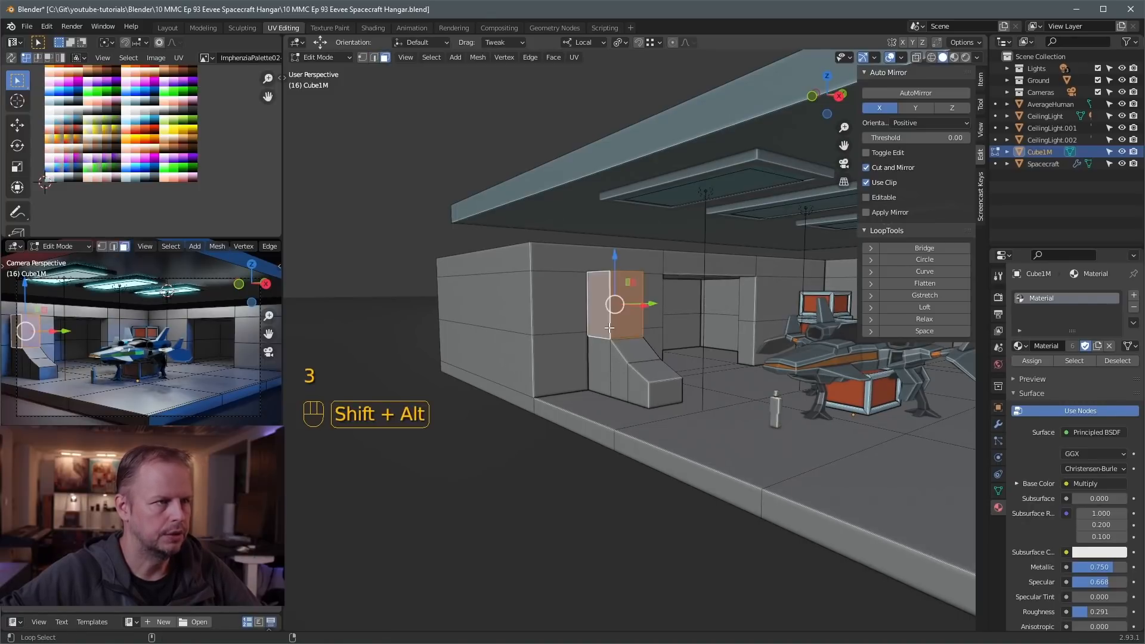
key(2)
key(a)
key(a)
Bevel the front outline edges of the column and its sloped base by about 0.33 m with one segment
alt+shift+click(609, 319)
shift+click(619, 351)
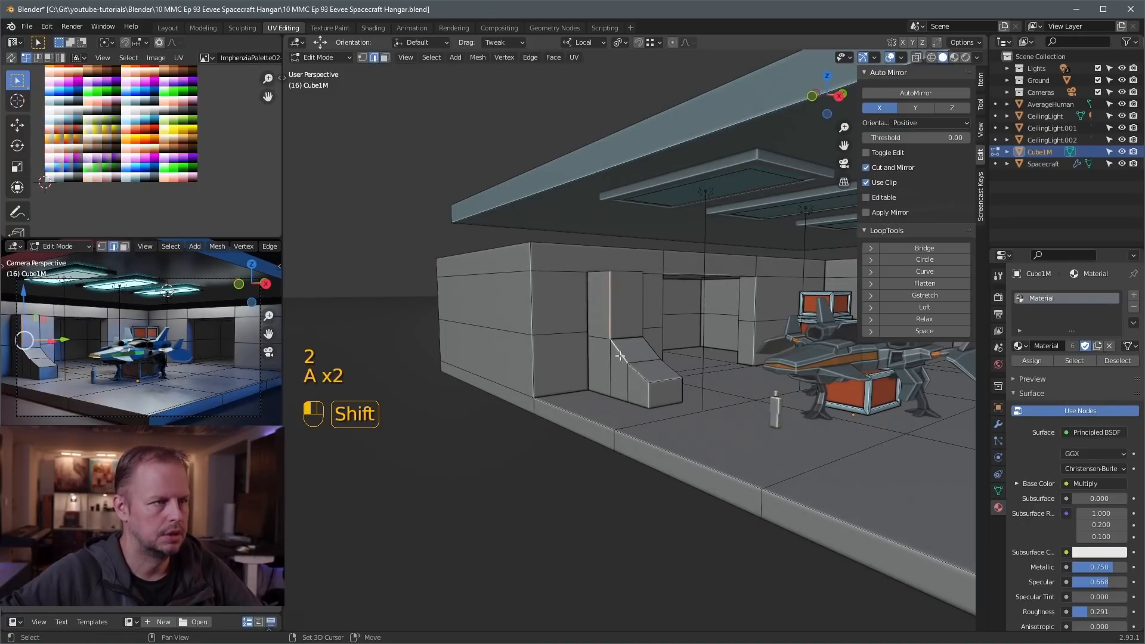
shift+click(653, 386)
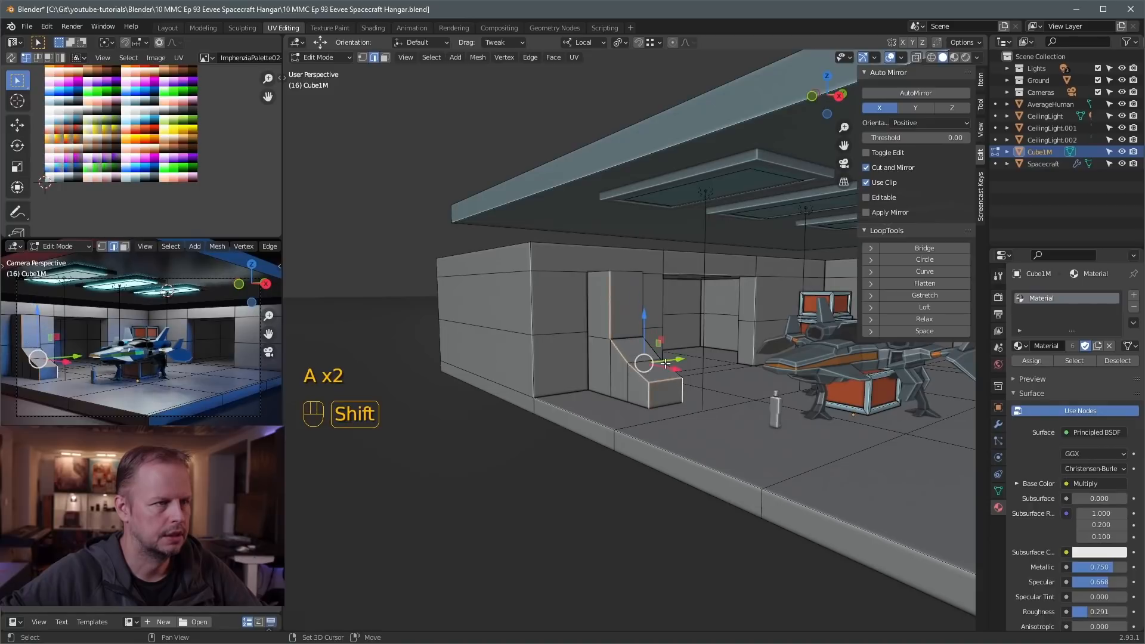
shift+click(639, 320)
shift+click(633, 273)
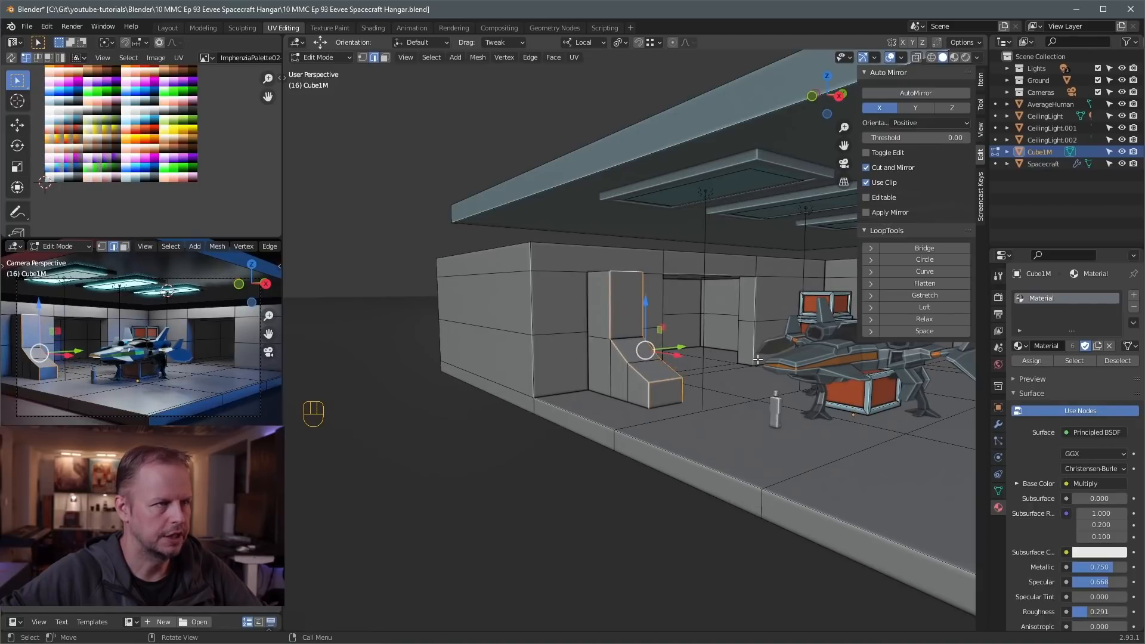
key(ctrl+b)
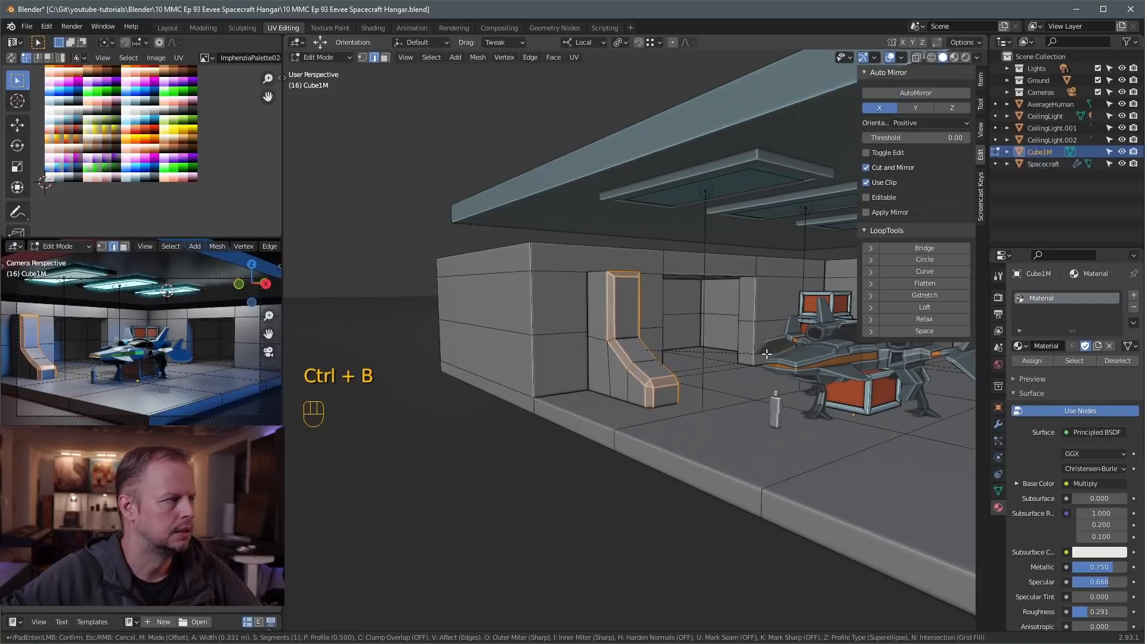
click(766, 353)
click(624, 342)
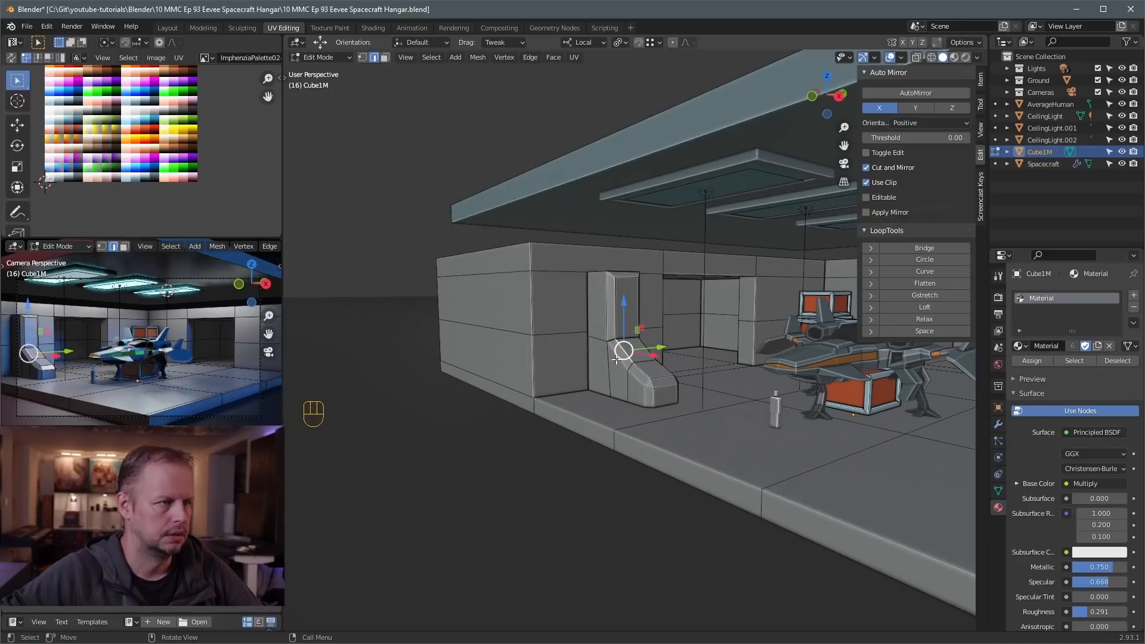
Duplicate the whole support column about 17.2 m along local Y, and shift the copy a further 0.78 m the same way
key(3)
click(613, 361)
key(l)
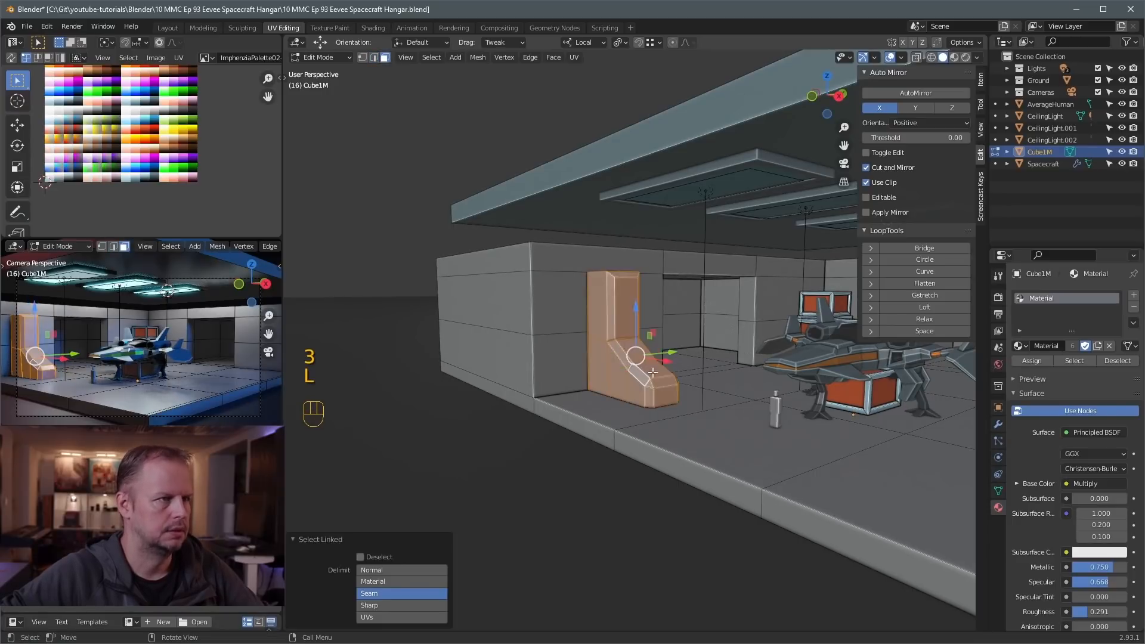
key(shift+d)
drag(668, 352, 817, 337)
middle_drag(817, 336, 664, 352)
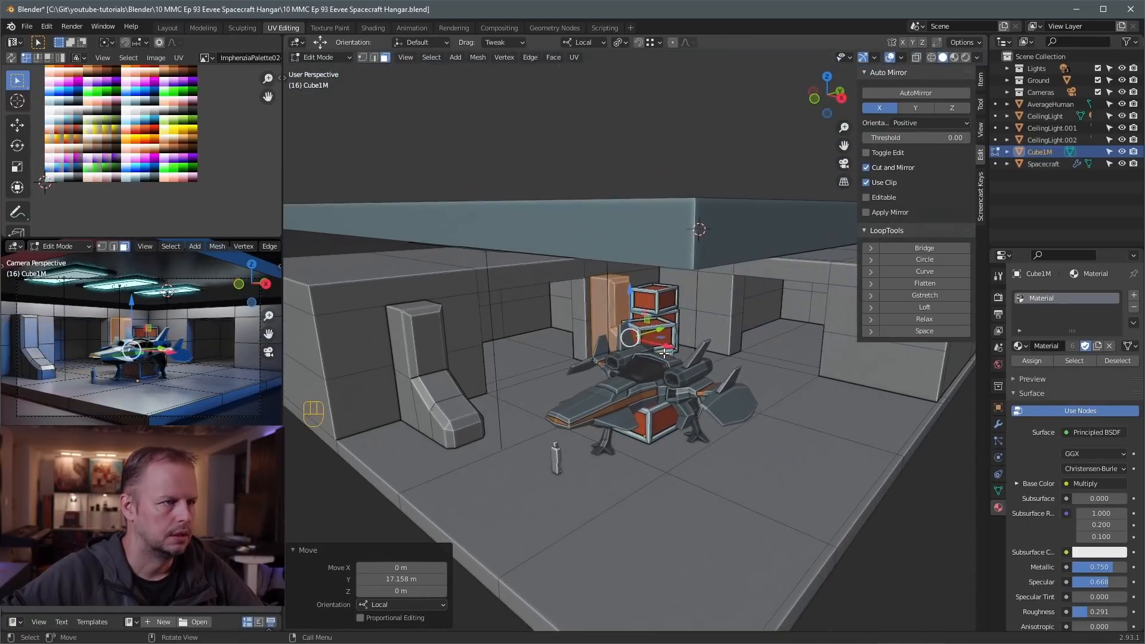
drag(659, 332, 674, 339)
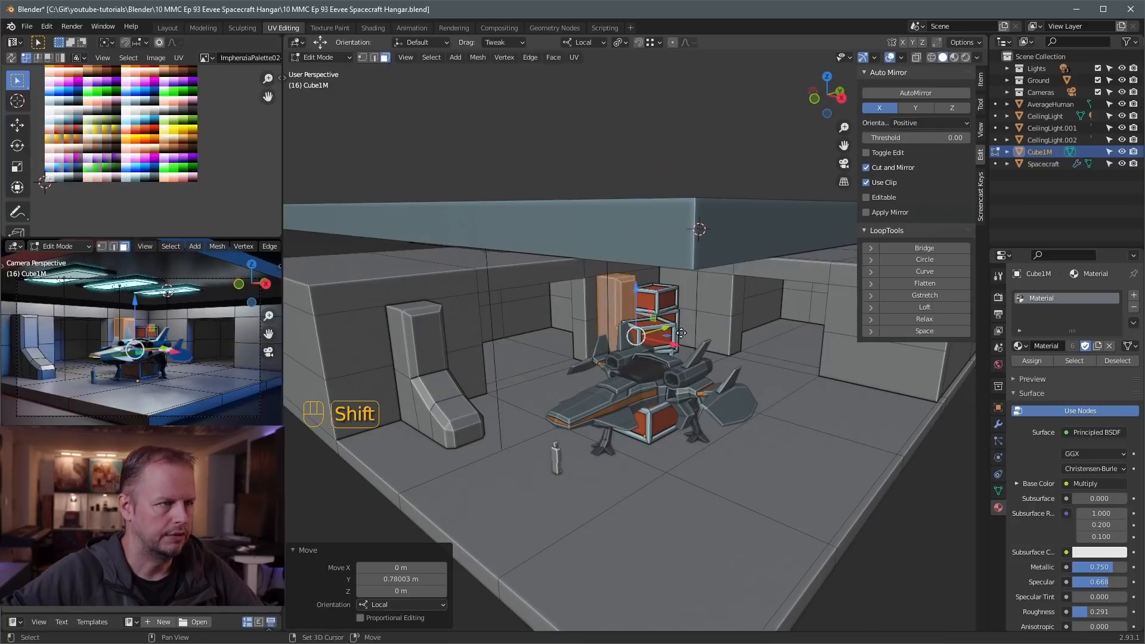
Duplicate the rear column about 16.6 m along local X and rotate the copy 90° plus a further 180° about local Z
key(shift+d)
click(853, 412)
text(r)
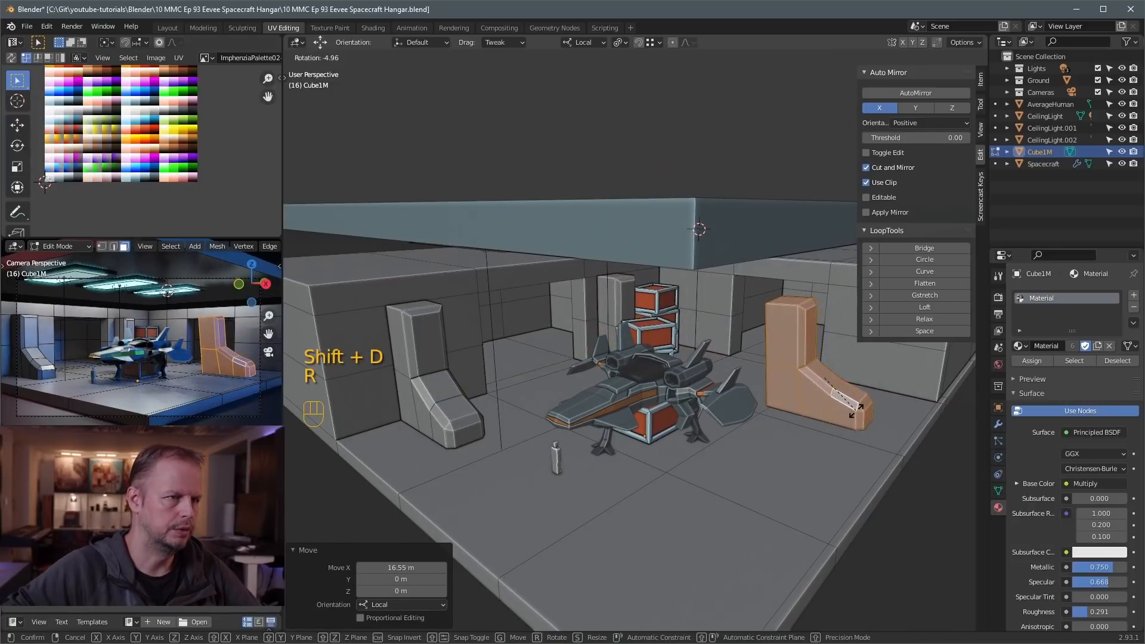
text(z90)
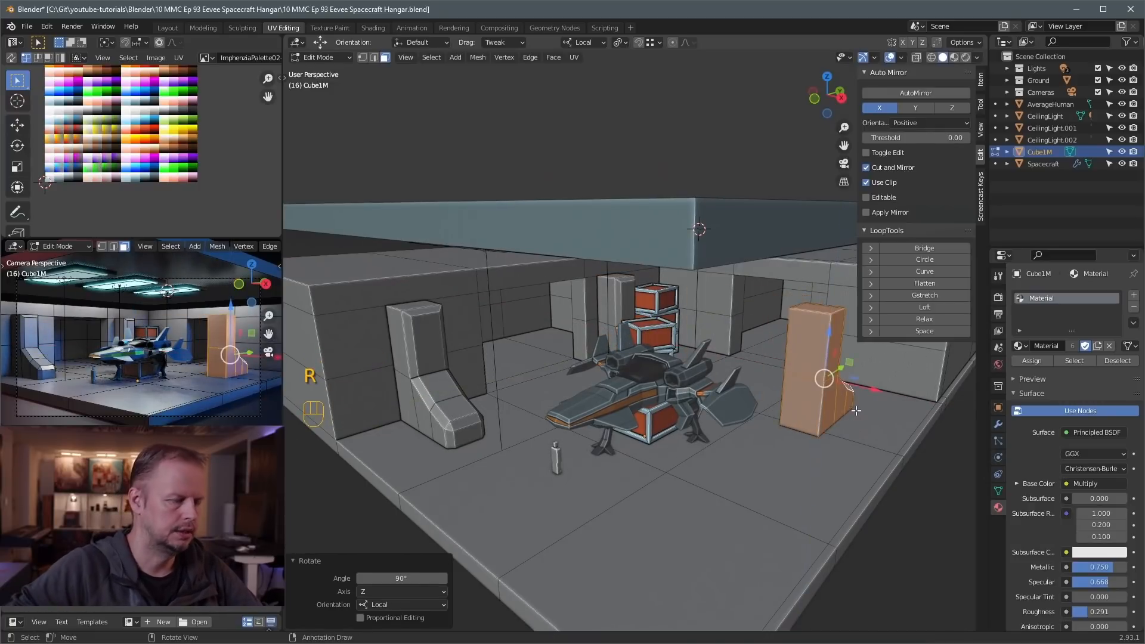
text(rz180)
key(Return)
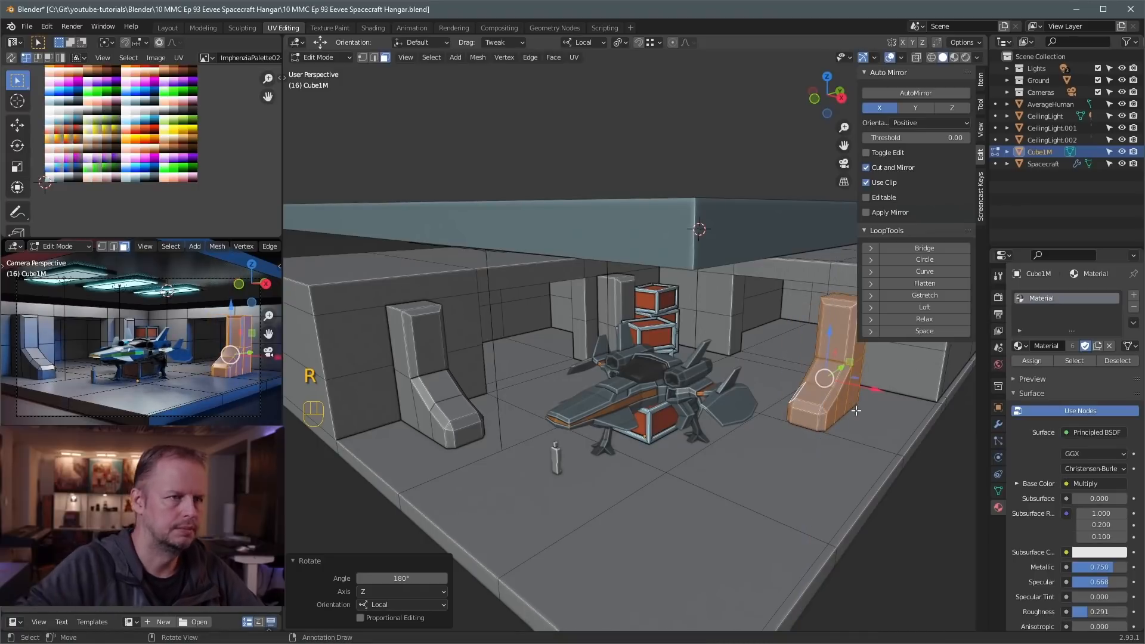
Move the rotated column along local Y so its back sits close to the adjacent wall
key(KP_3)
key(g)
key(y)
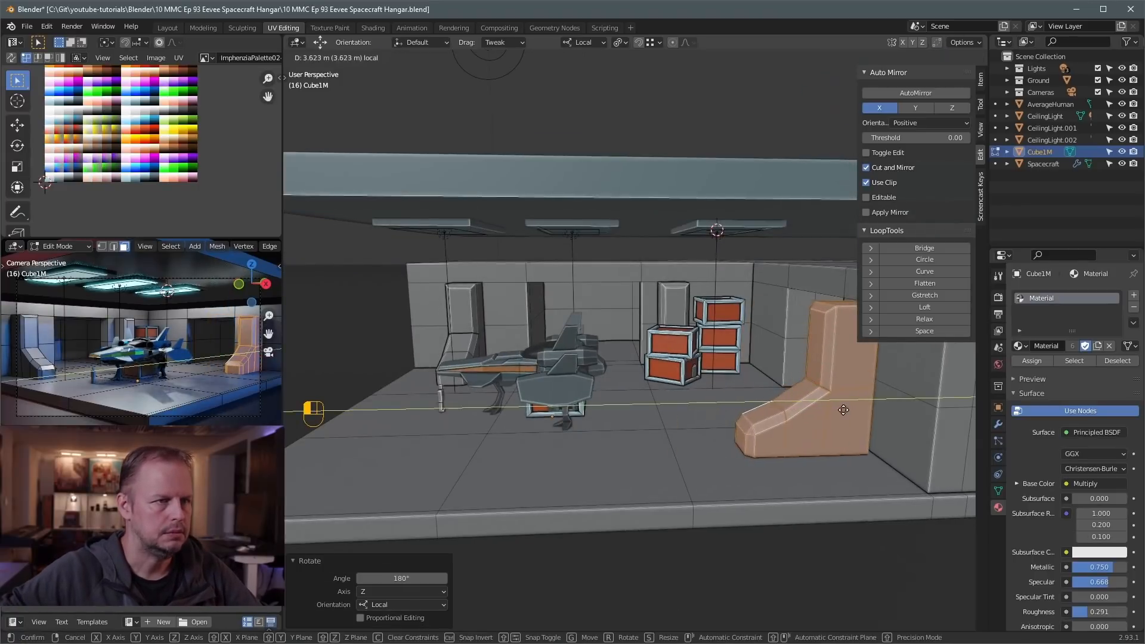
click(853, 409)
Select the front stack of two crates and reposition it, finishing with a move of about 5 m along local Y
middle_drag(852, 409, 635, 359)
key(l)
key(l)
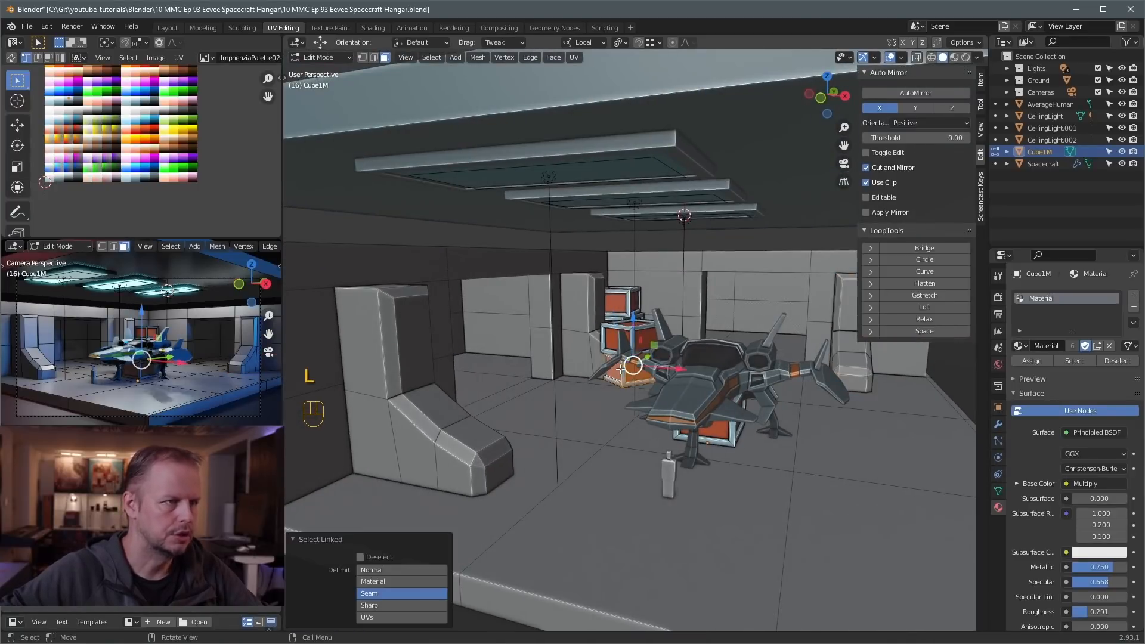
drag(671, 350, 697, 356)
middle_drag(704, 357, 622, 352)
drag(714, 353, 780, 344)
middle_drag(780, 344, 847, 346)
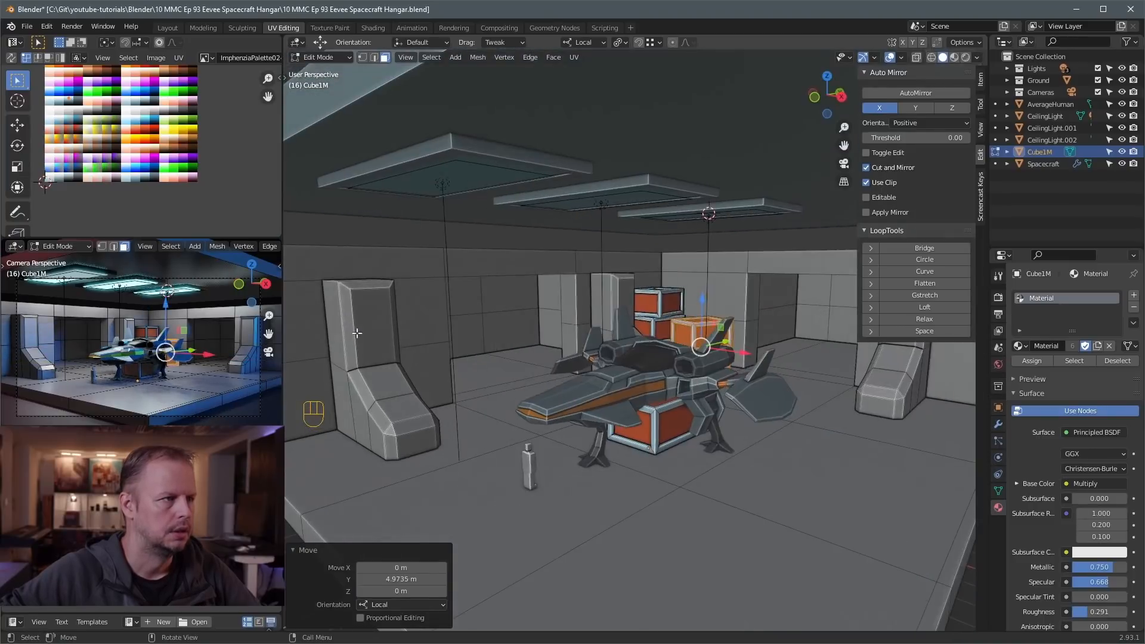
Select the face loop lining the side wall's doorway and inset it by about 0.31 m
click(405, 273)
middle_drag(532, 265, 561, 371)
click(543, 302)
shift+click(546, 347)
key(a)
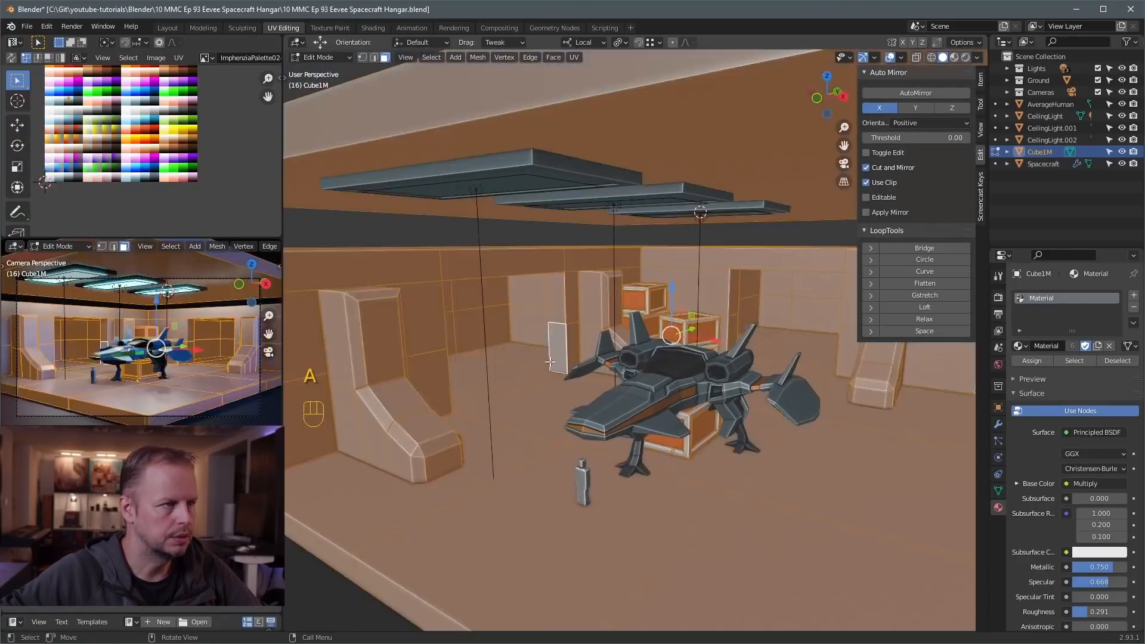
key(a)
alt+shift+click(559, 371)
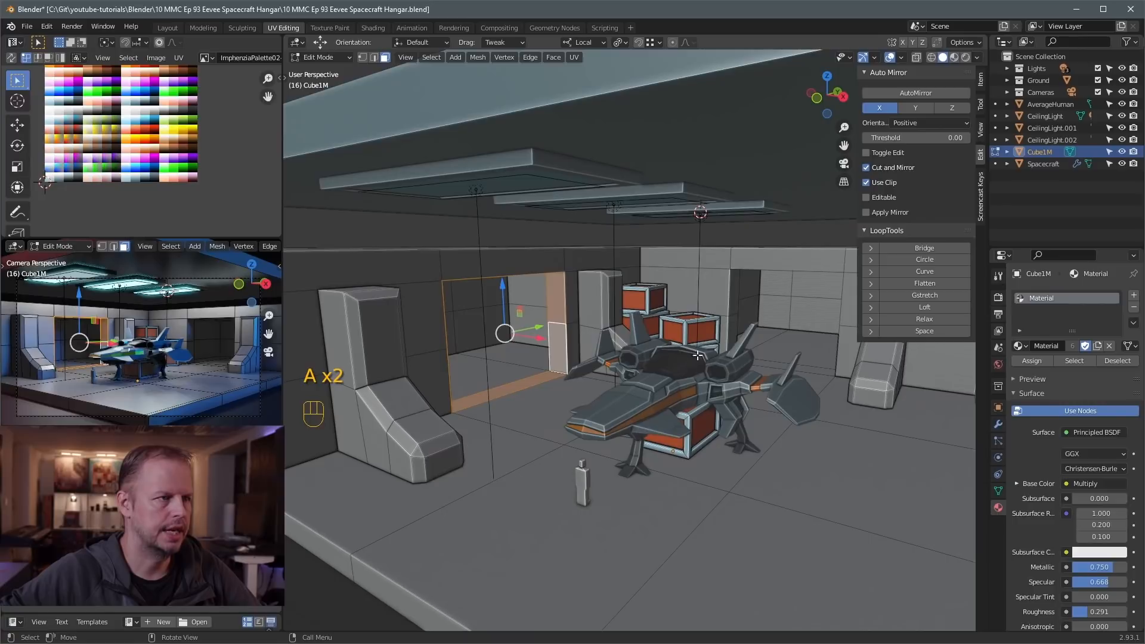
key(i)
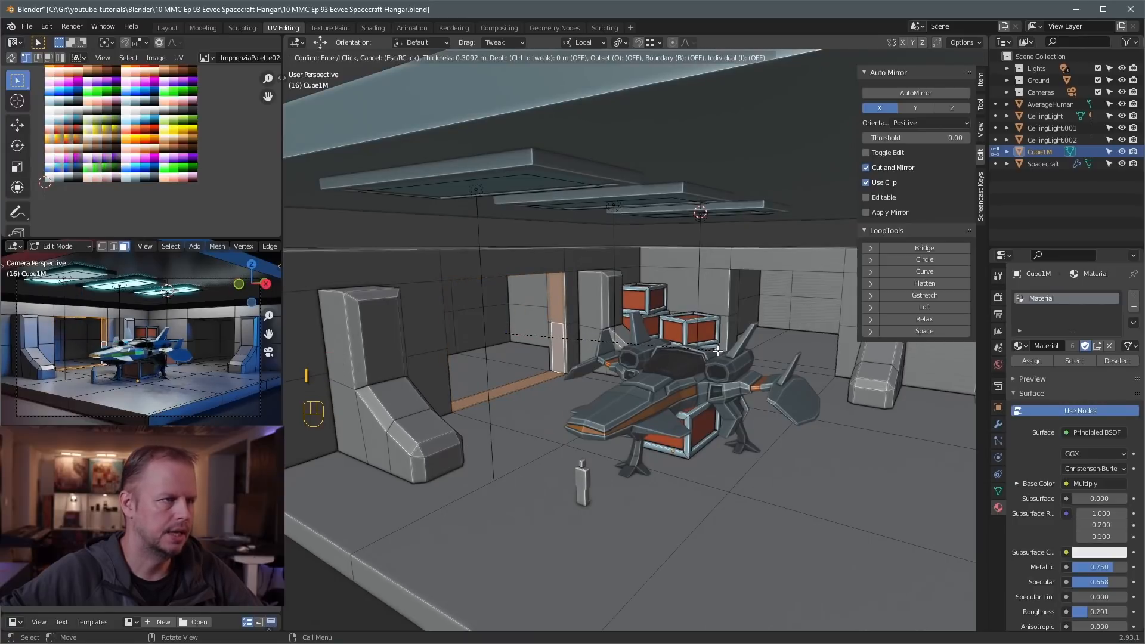
click(717, 352)
key(alt+s)
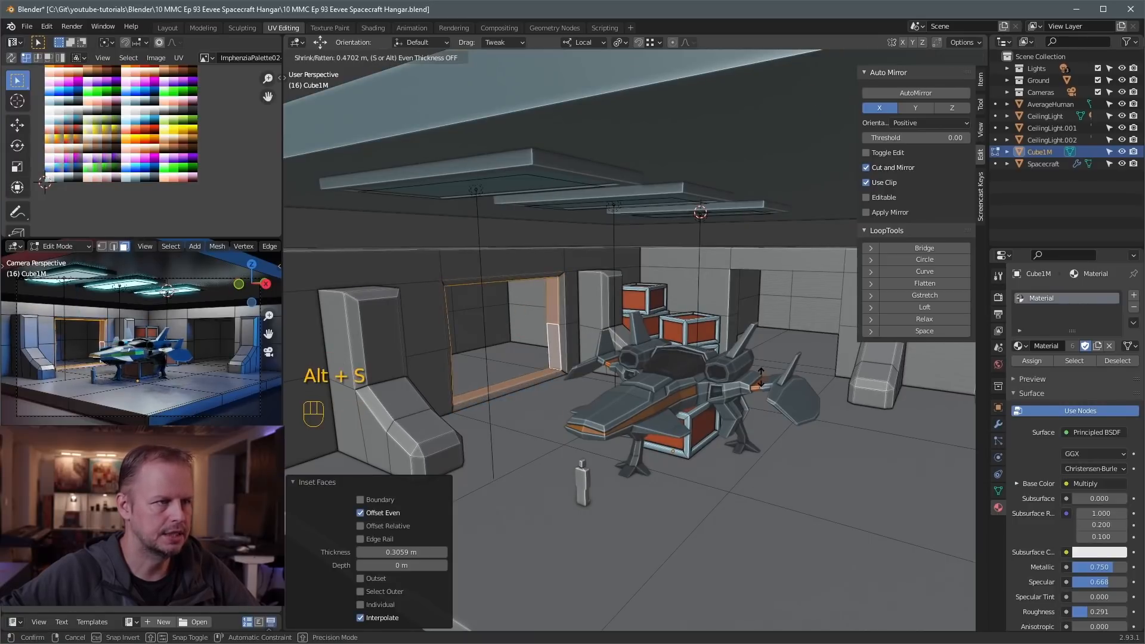
click(761, 368)
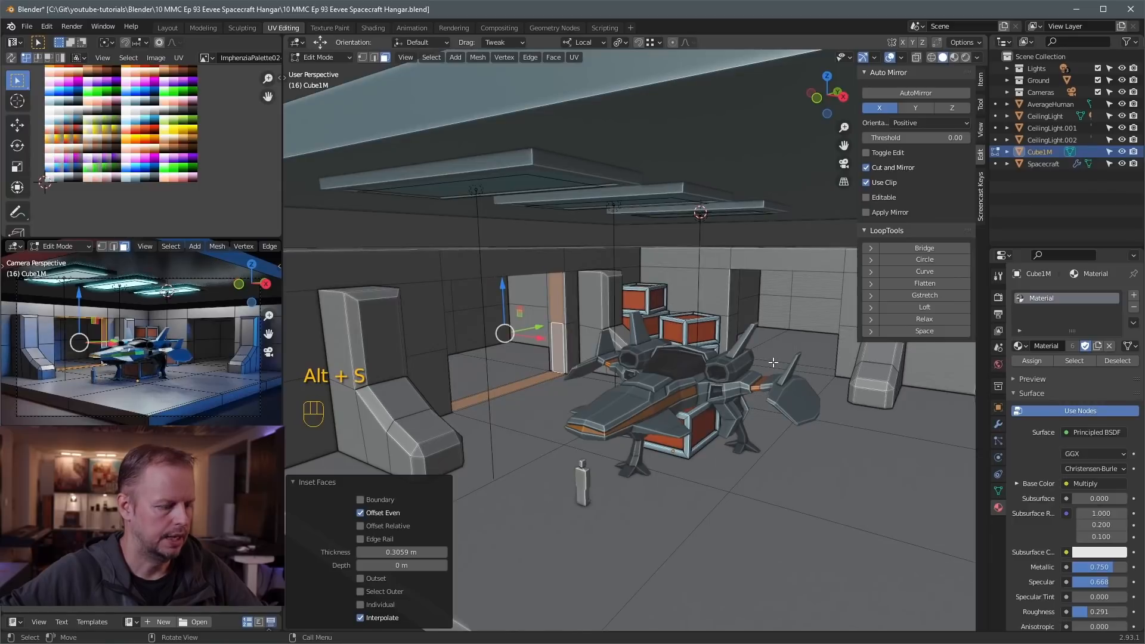
Inset the side doorway's face loop again by about 0.15 m and push it into the frame as a groove
key(i)
click(771, 365)
key(alt+s)
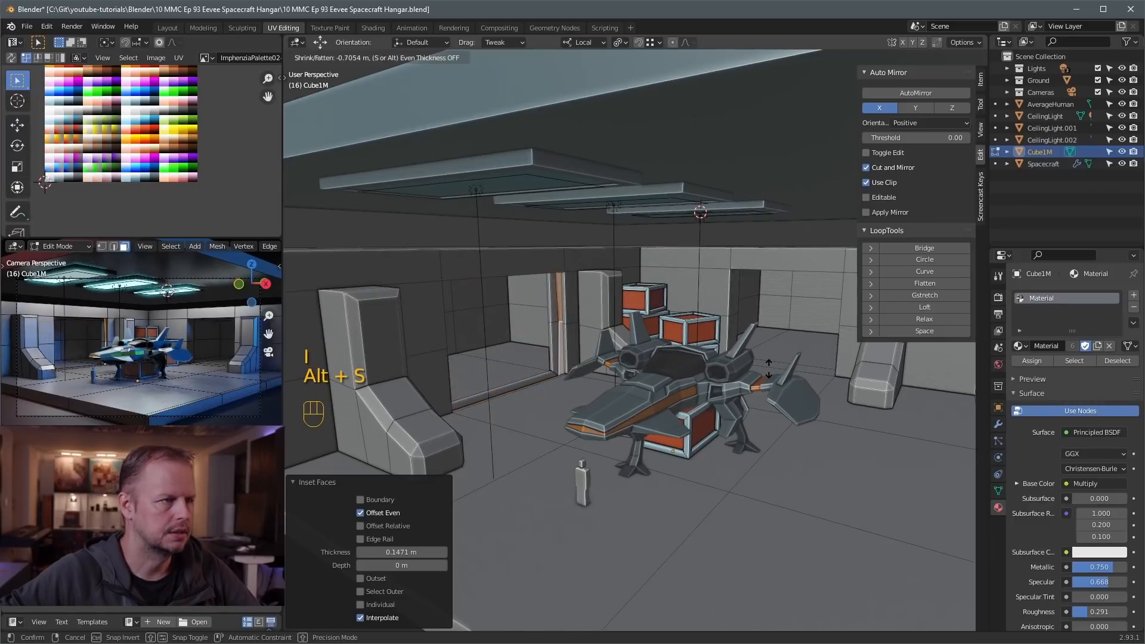
click(769, 366)
Recolour the side doorway's groove black by moving its UVs onto a dark palette swatch
key(a)
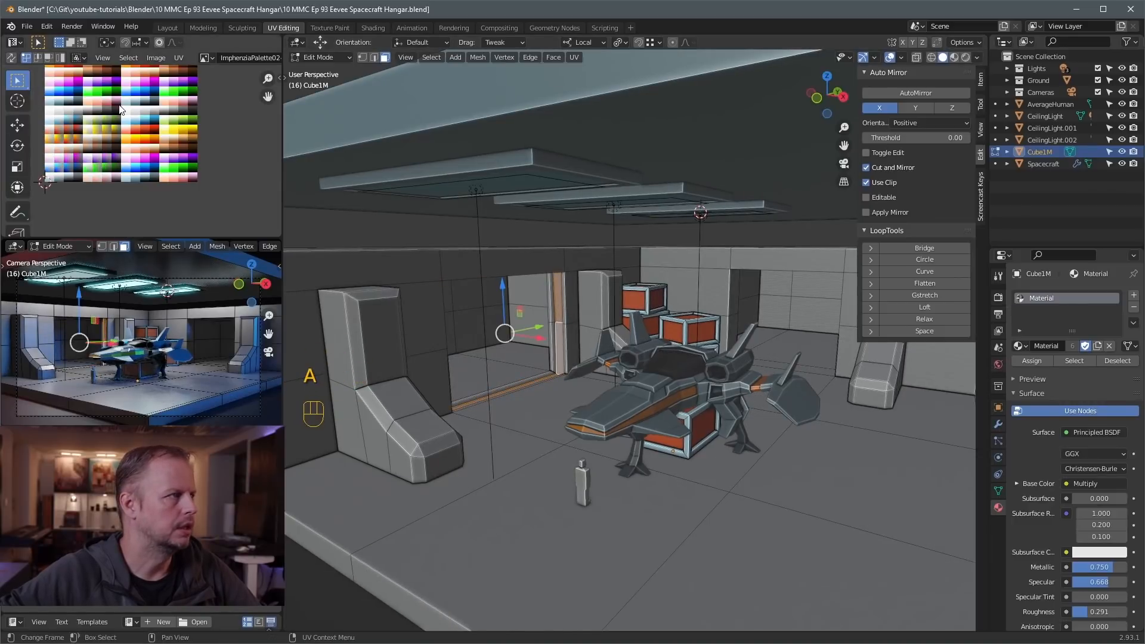
key(g)
click(135, 93)
key(g)
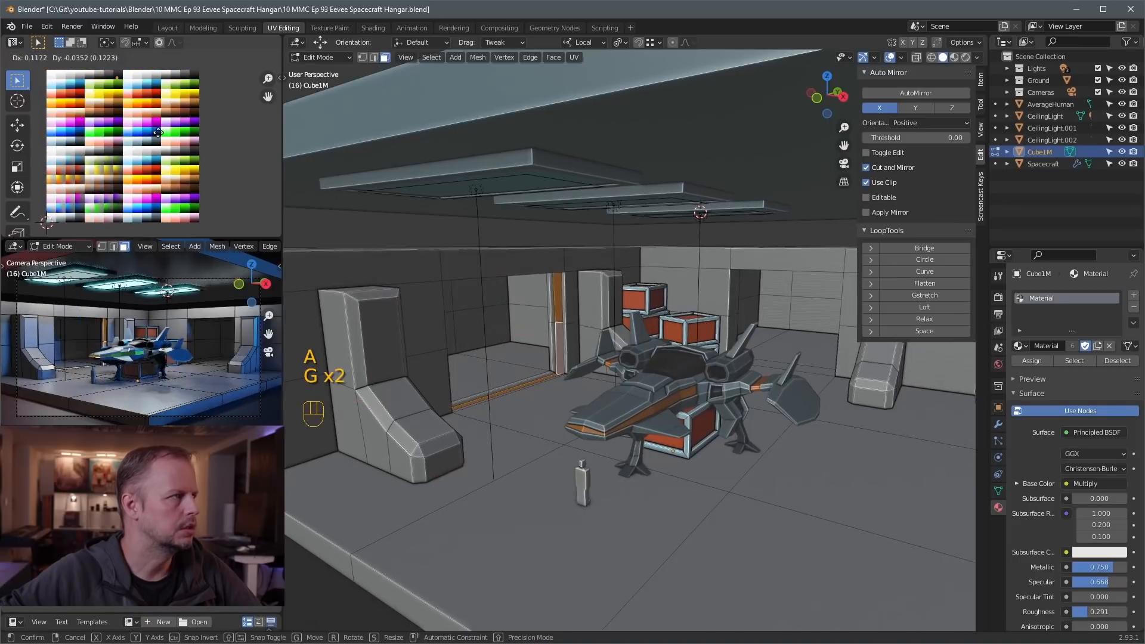
click(160, 137)
Duplicate the groove's two upright faces in place, scale them, and extrude them about 4.08 m across the opening as a door panel
click(561, 352)
middle_drag(589, 356, 574, 364)
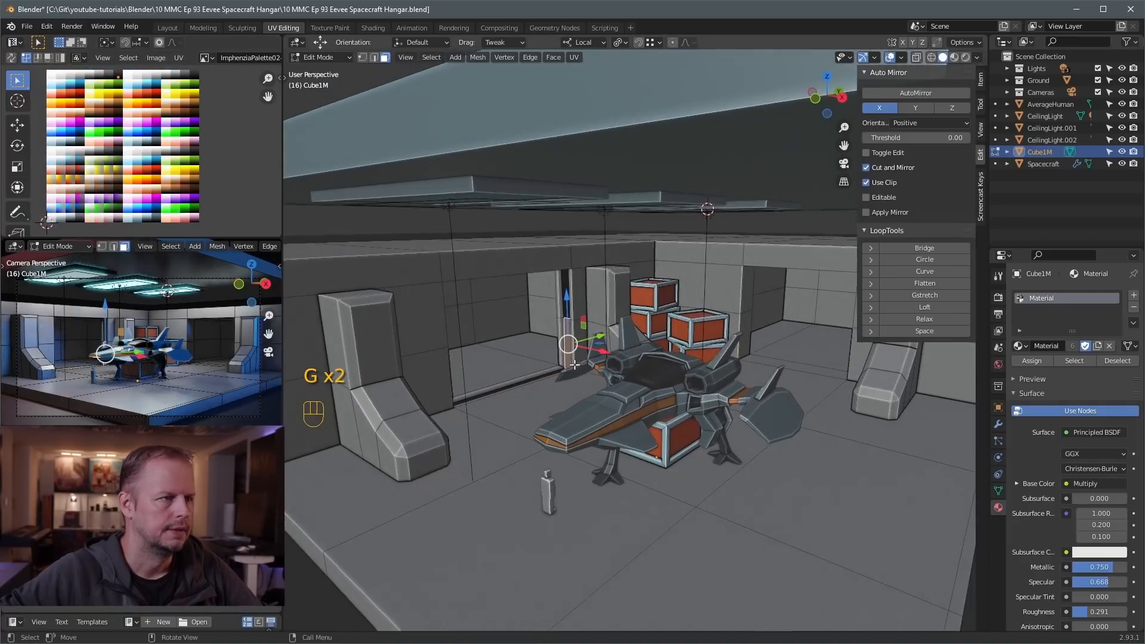
click(567, 308)
shift+click(567, 335)
key(shift+d)
right_click(669, 328)
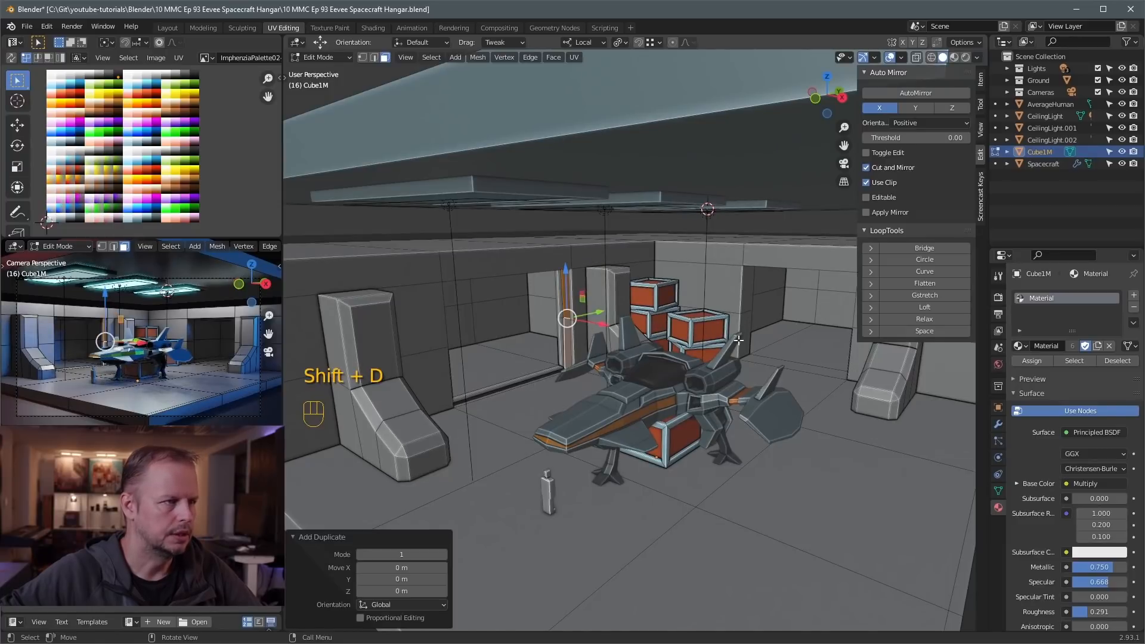
key(s)
click(715, 334)
key(e)
click(664, 329)
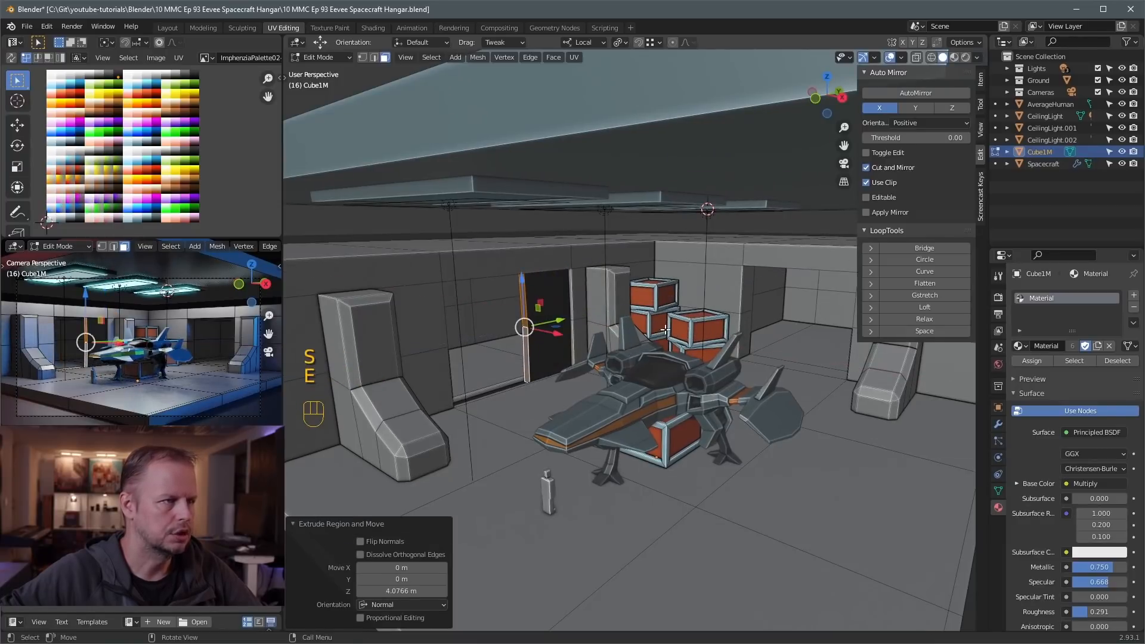
middle_drag(665, 329, 547, 314)
key(2)
click(522, 326)
click(535, 301)
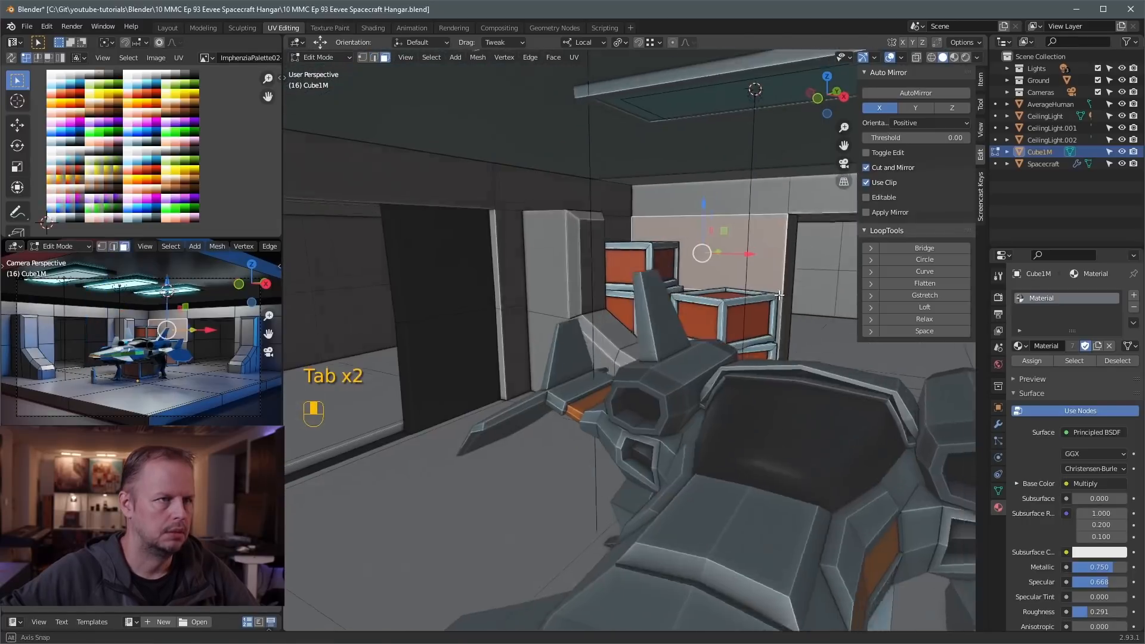
Inset the face loop lining the back wall's doorway by about 0.38 m, saving the file along the way
shift+middle_drag(780, 294, 724, 358)
key(a)
key(a)
alt+shift+click(723, 361)
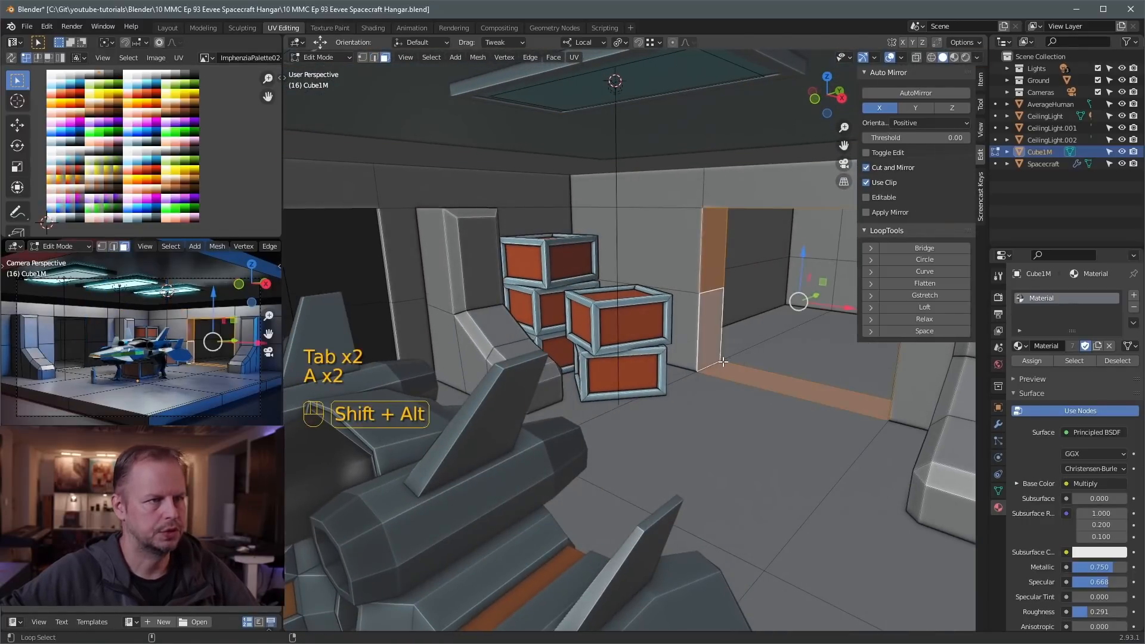
key(i)
click(782, 332)
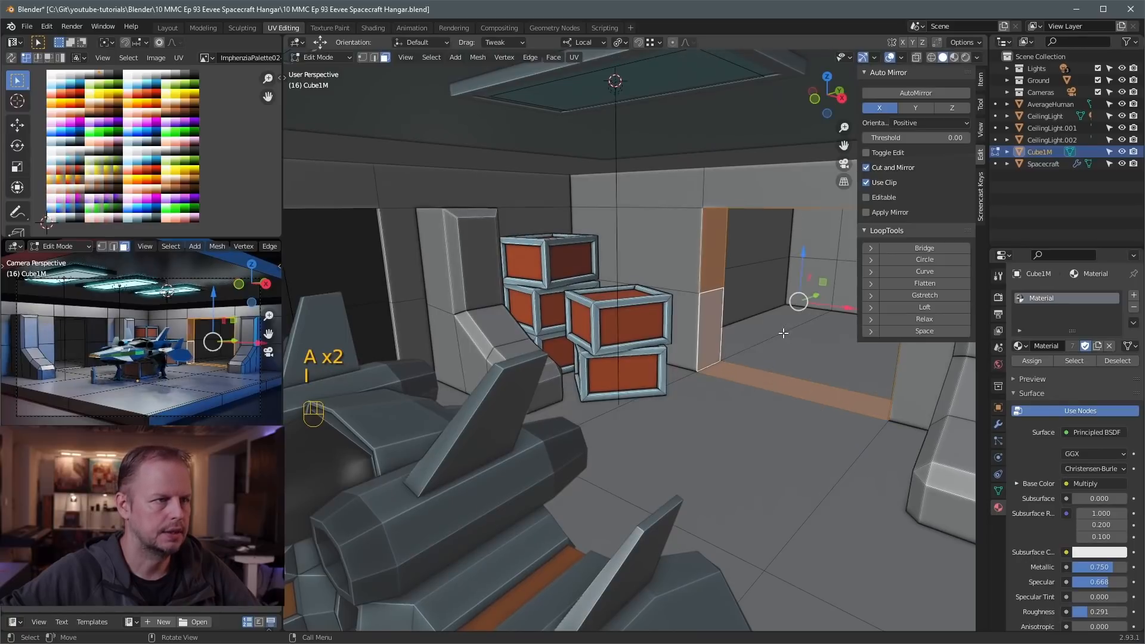
key(ctrl+s)
key(i)
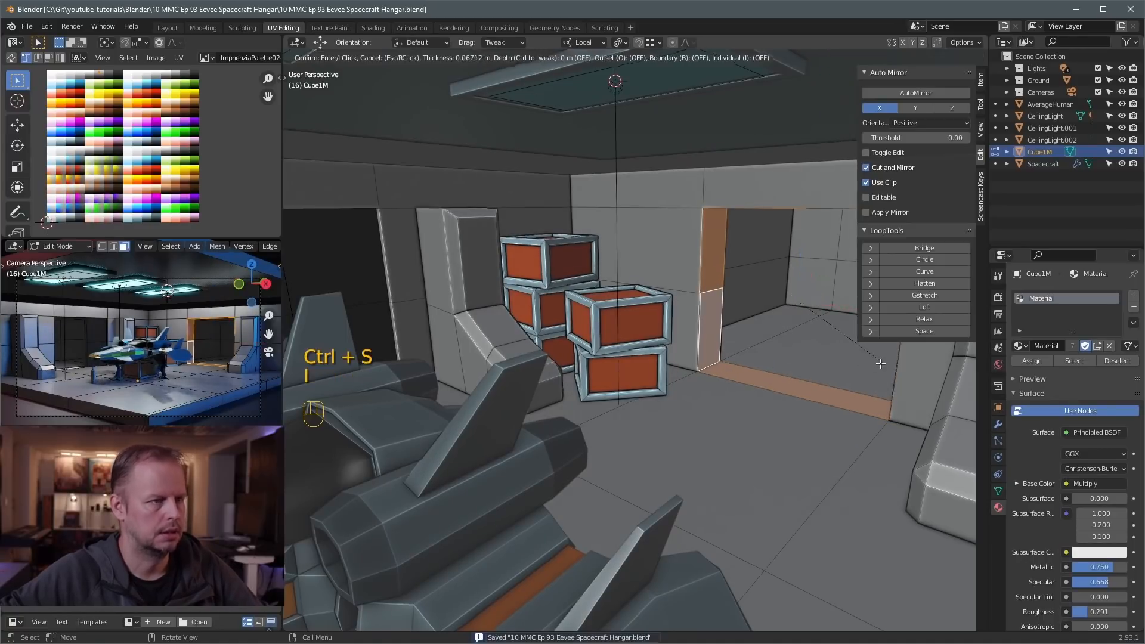
click(865, 386)
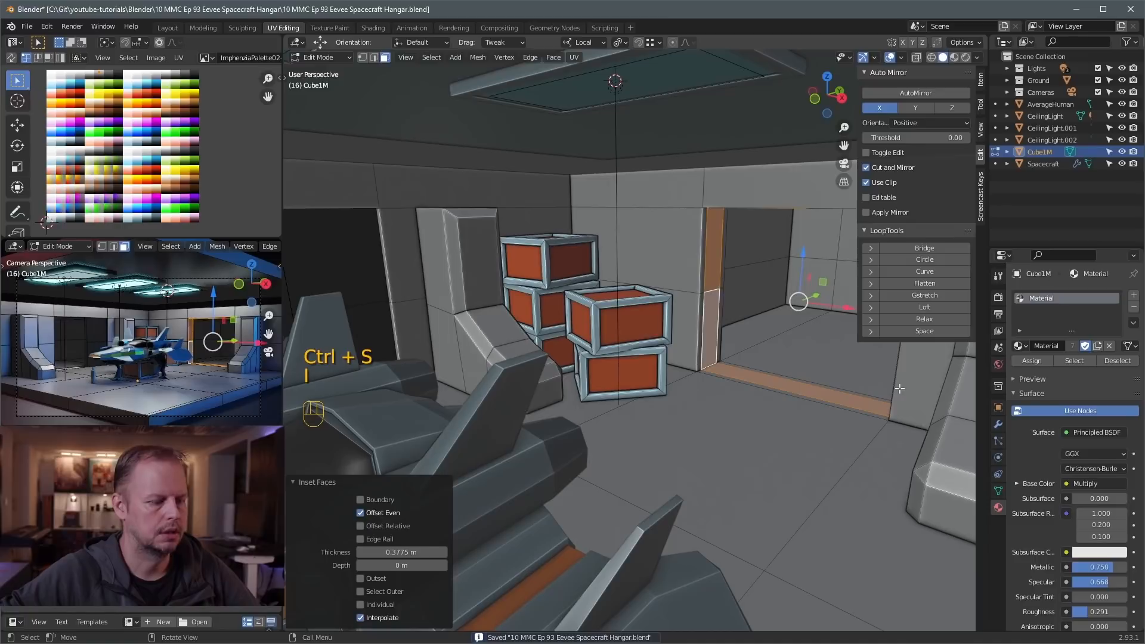
Inset the back doorway's face loop again and shrink it inward by about 0.2 m to form a groove
key(i)
click(897, 388)
key(alt+s)
click(886, 389)
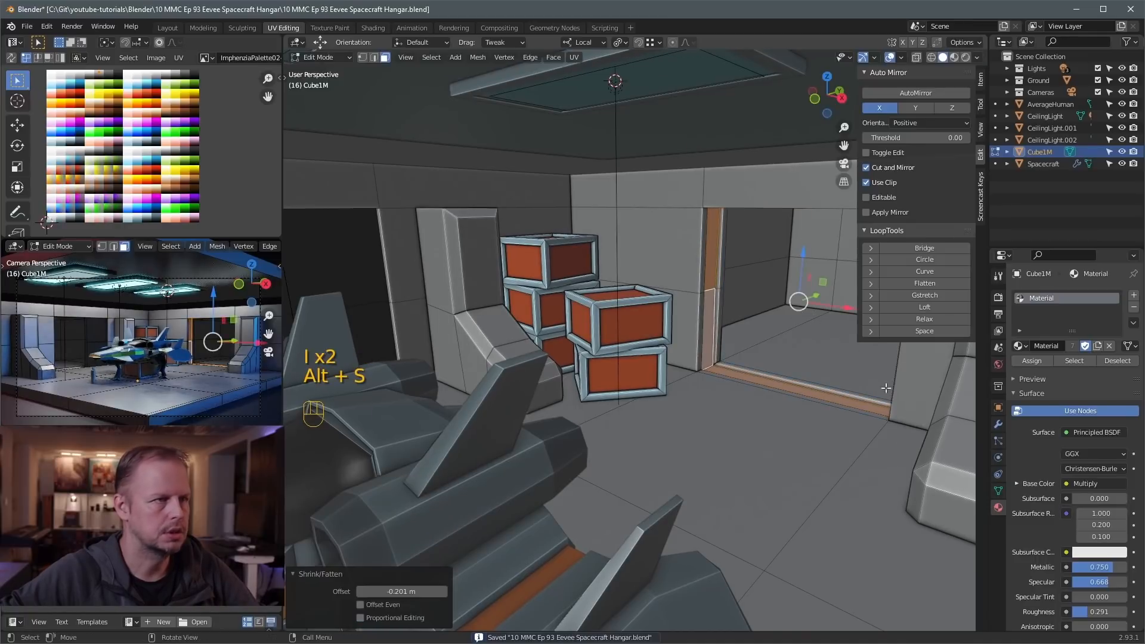
Recolour the back doorway's groove black by moving its UVs onto a dark palette swatch
key(a)
key(g)
click(138, 144)
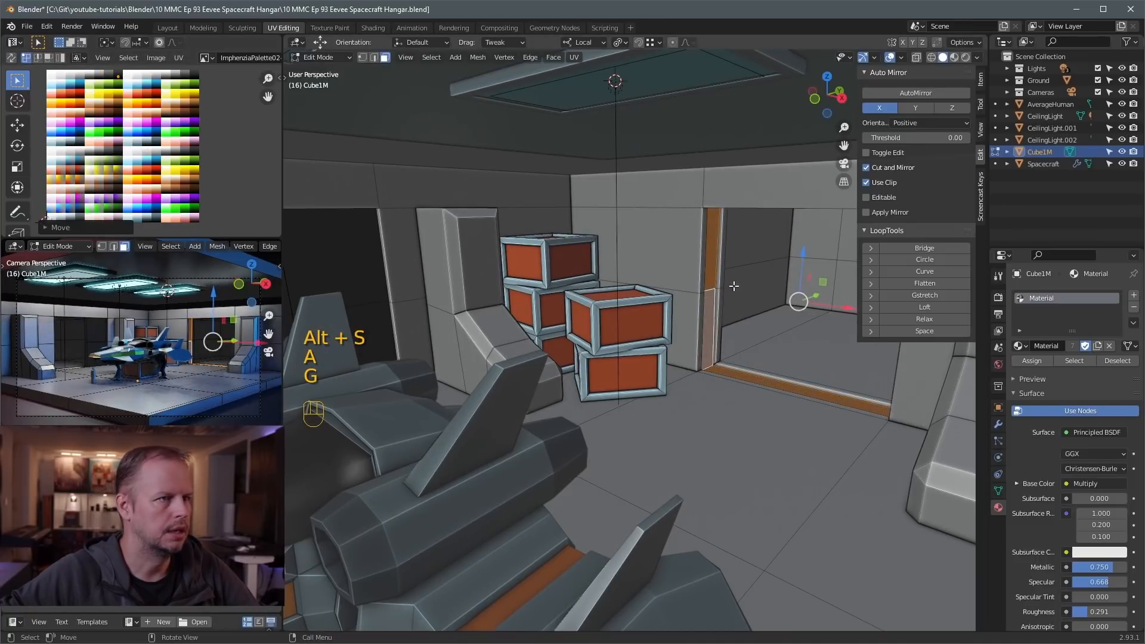
Select the entire side door panel and recolour it blue-grey by moving its UVs on the palette
scroll(734, 287, down, 2)
drag(372, 269, 376, 268)
key(ctrl+z)
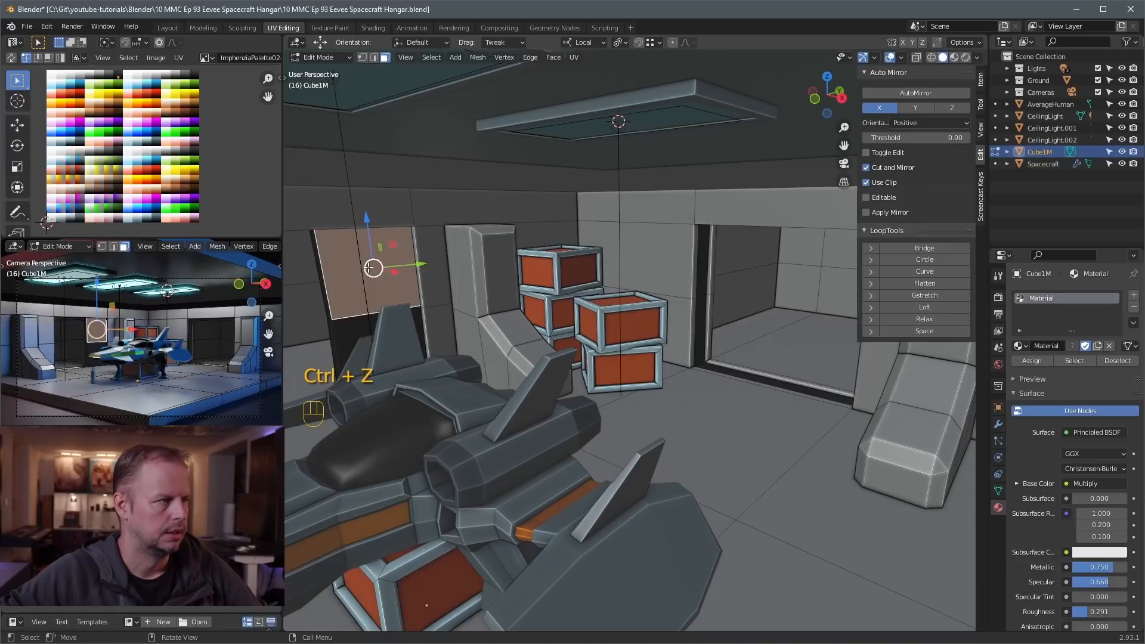
key(l)
key(a)
key(g)
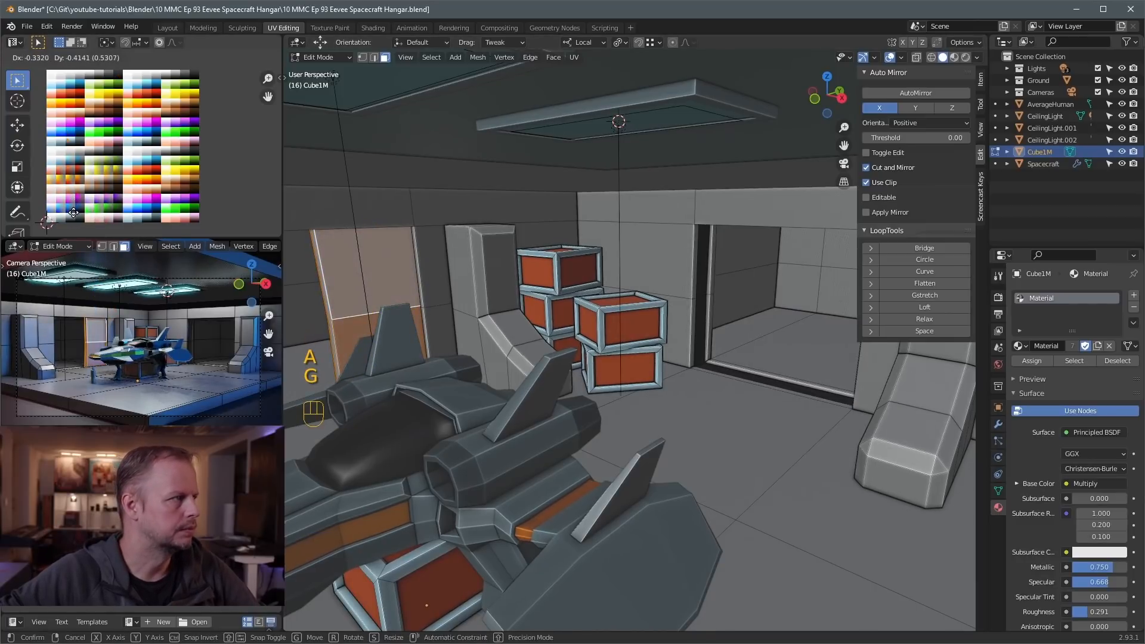
click(74, 213)
Move the middle edge of the side door's leading side about 1.07 m outward along local Y to make a pointed profile
key(2)
click(332, 319)
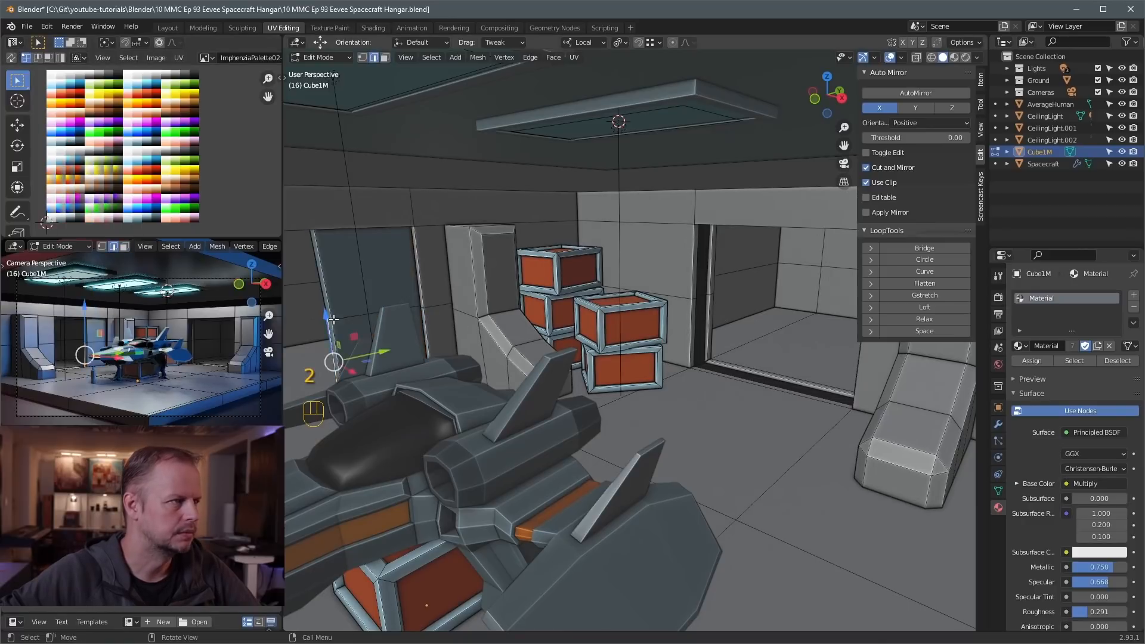
click(337, 320)
drag(368, 312, 335, 320)
scroll(368, 326, down, 4)
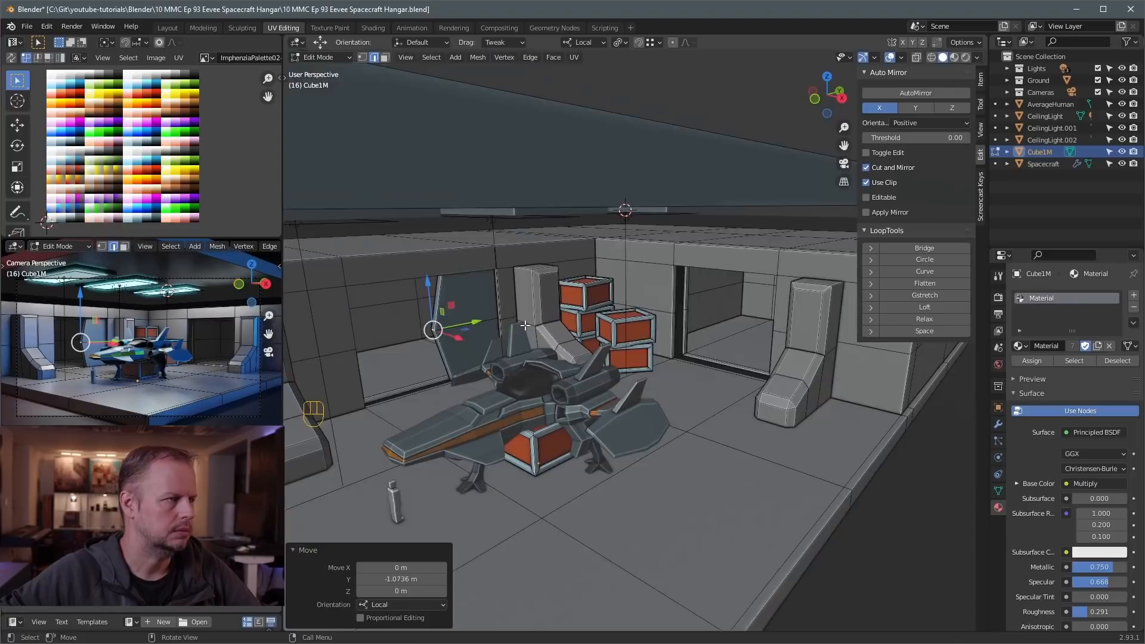
middle_drag(526, 326, 557, 332)
click(436, 334)
Duplicate the two inner groove faces on one side of the back doorway and narrow them to about 0.36 along local Y
middle_drag(703, 338, 685, 329)
key(3)
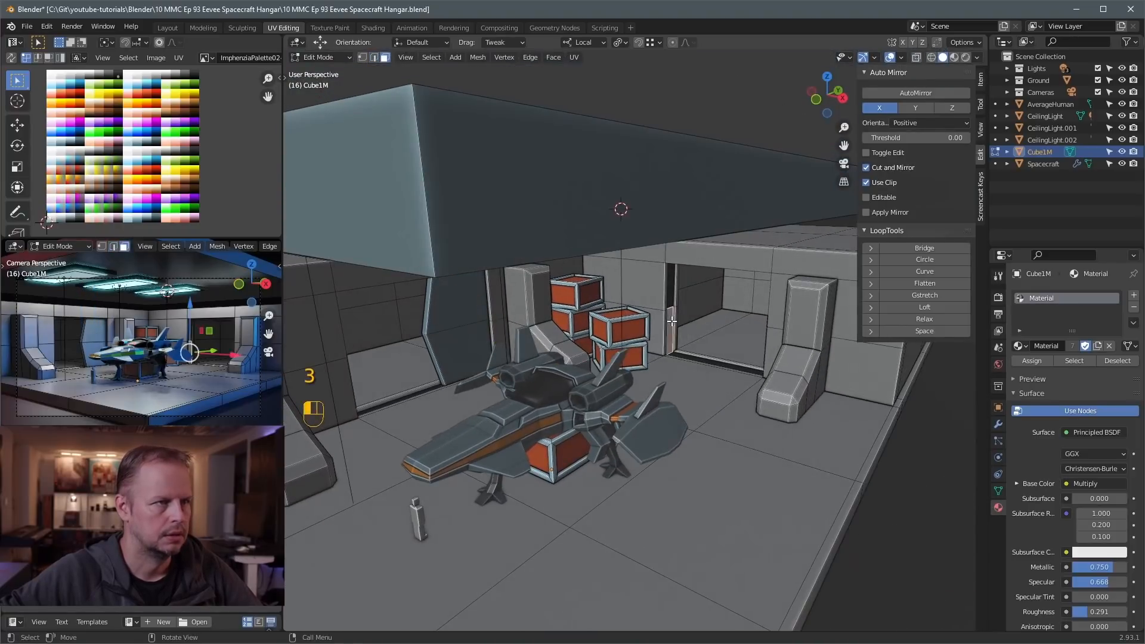
shift+click(671, 330)
click(666, 288)
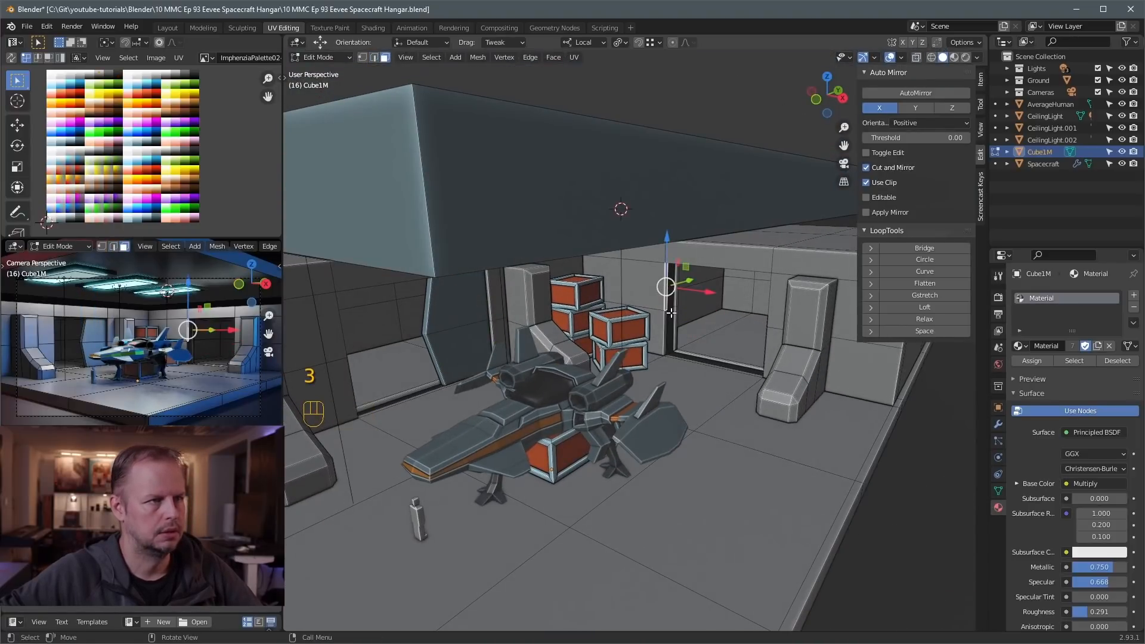
click(673, 299)
shift+click(674, 327)
click(672, 332)
shift+click(671, 297)
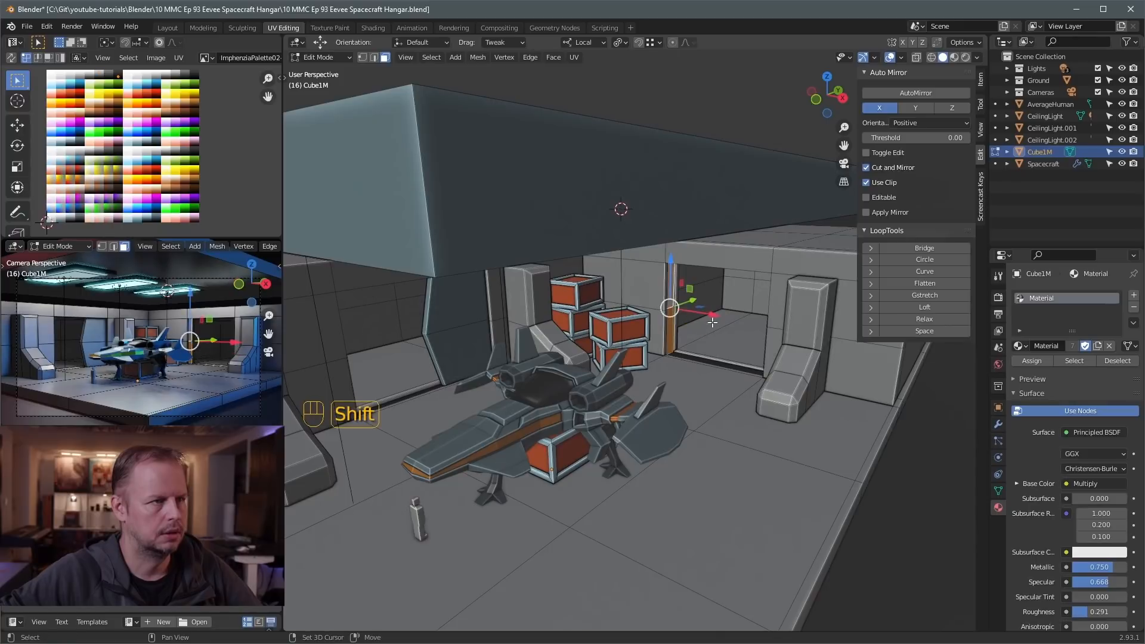
key(shift+d)
key(s)
key(y)
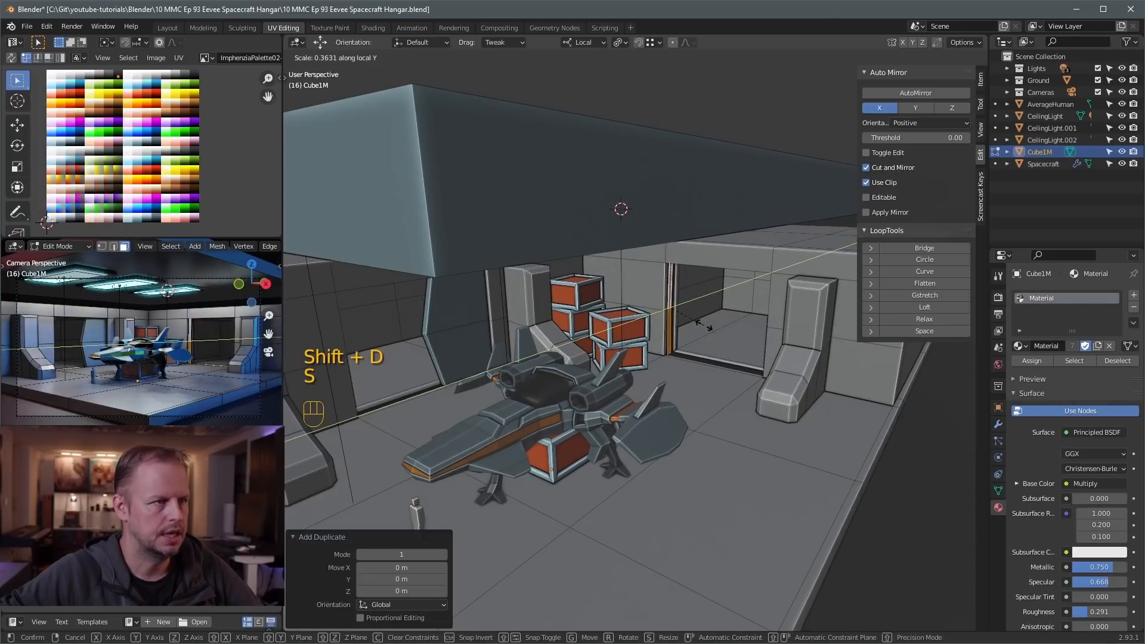
click(702, 325)
Extrude the narrowed strip across the back doorway into a door and move its middle edge about 1.23 m outward along local X
key(e)
click(726, 331)
key(2)
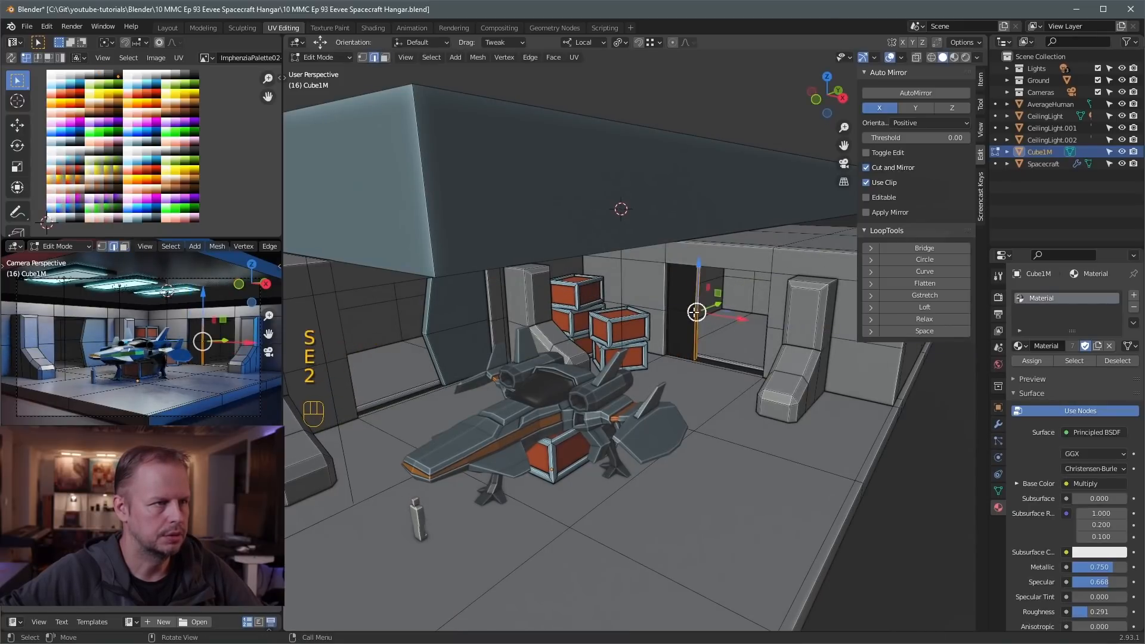
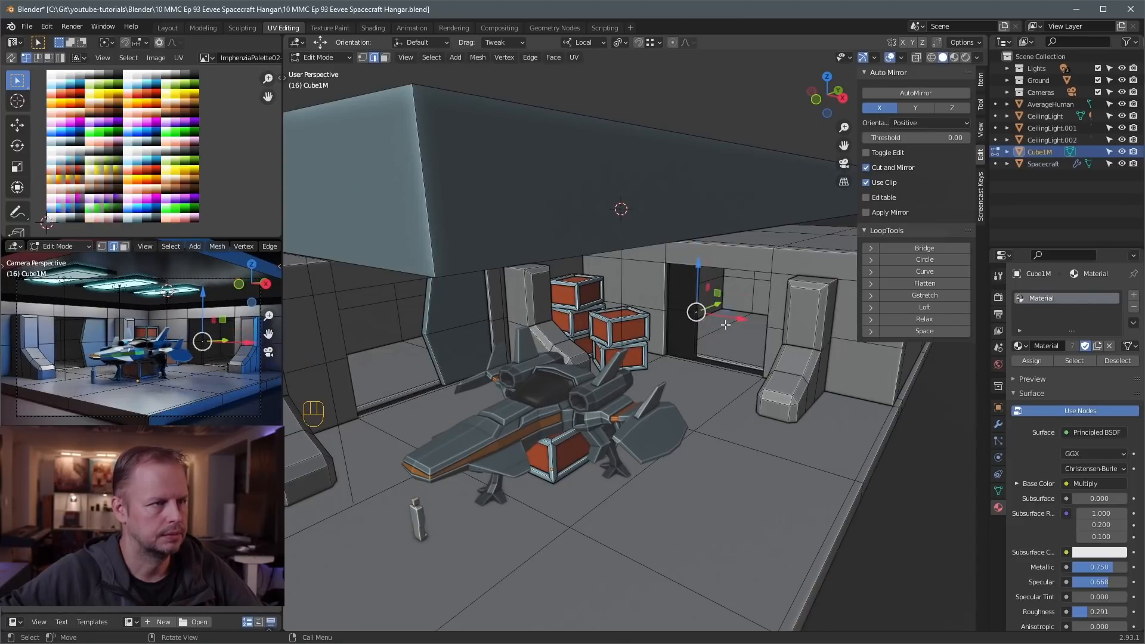
mouse_move(725, 324)
mouse_down()
mouse_move(745, 324)
mouse_move(710, 316)
mouse_up()
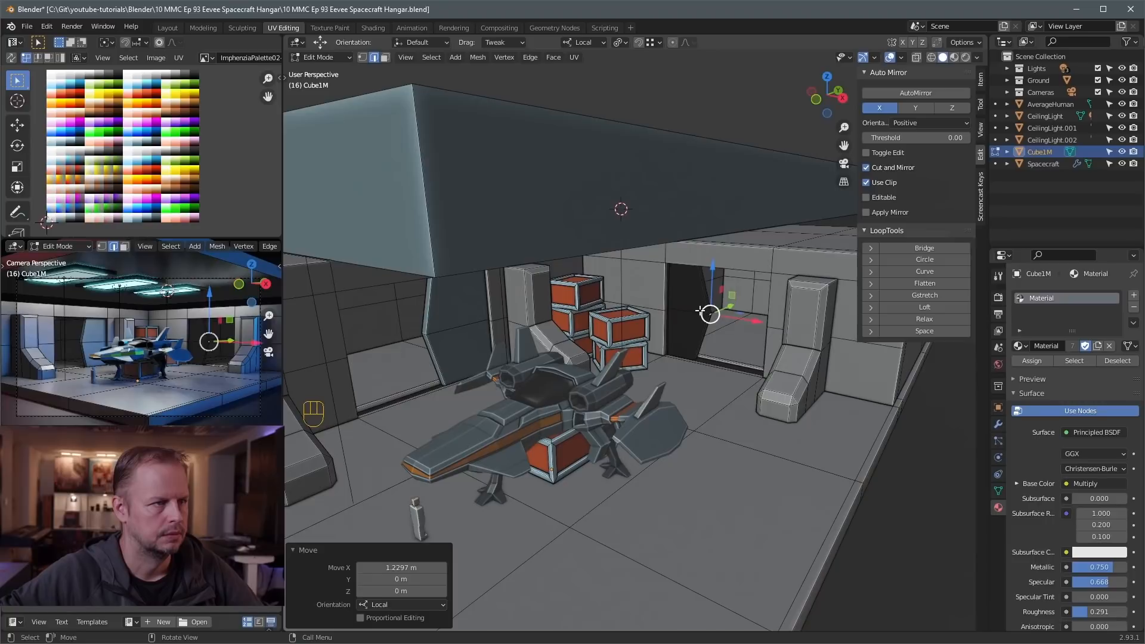
Select the entire back door panel and recolour it blue-grey by moving its UVs on the palette
key(l)
key(a)
key(g)
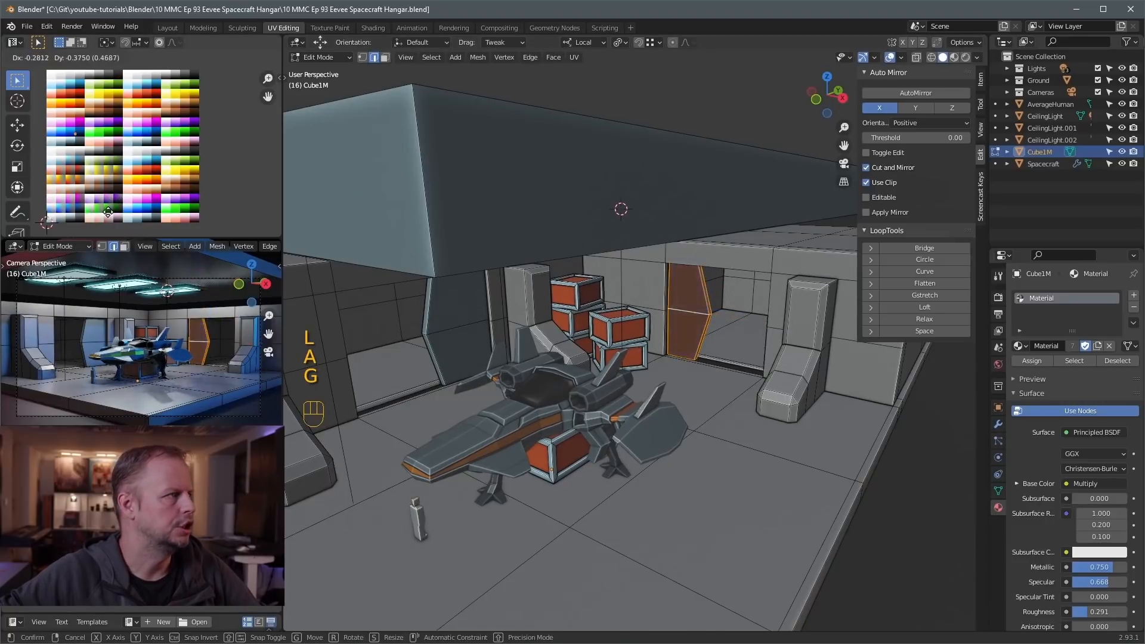
click(120, 202)
click(700, 177)
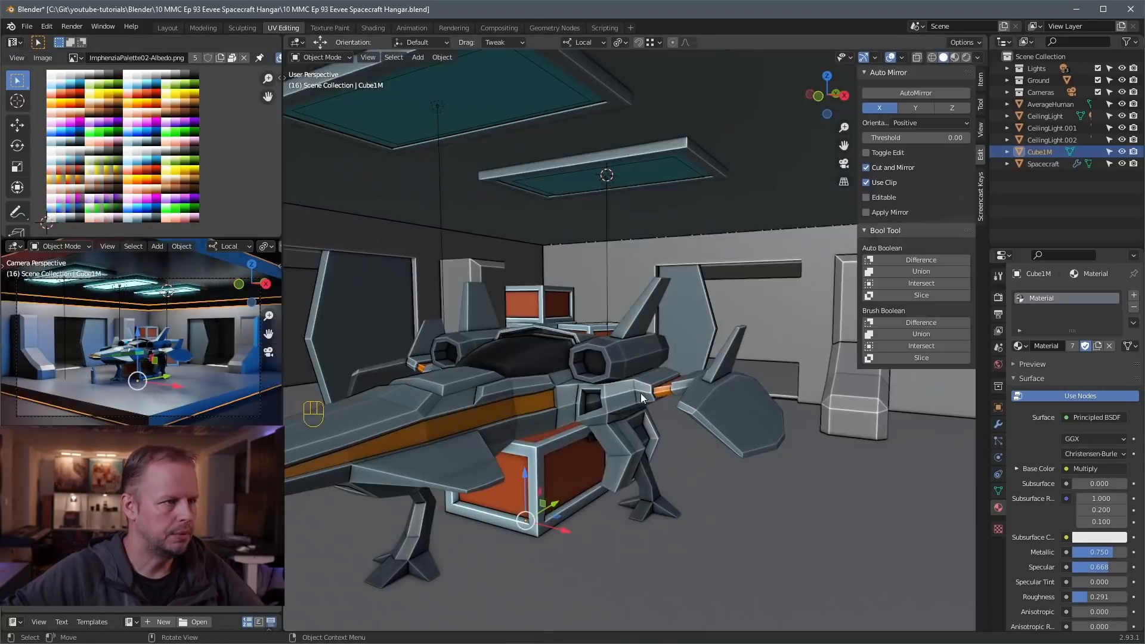
Inset the spacecraft's side faces below the orange stripe by about 0.1 m and extrude them inward about 0.02 m
key(Tab)
middle_drag(640, 392, 561, 386)
key(Tab)
click(584, 392)
key(Tab)
key(3)
click(551, 384)
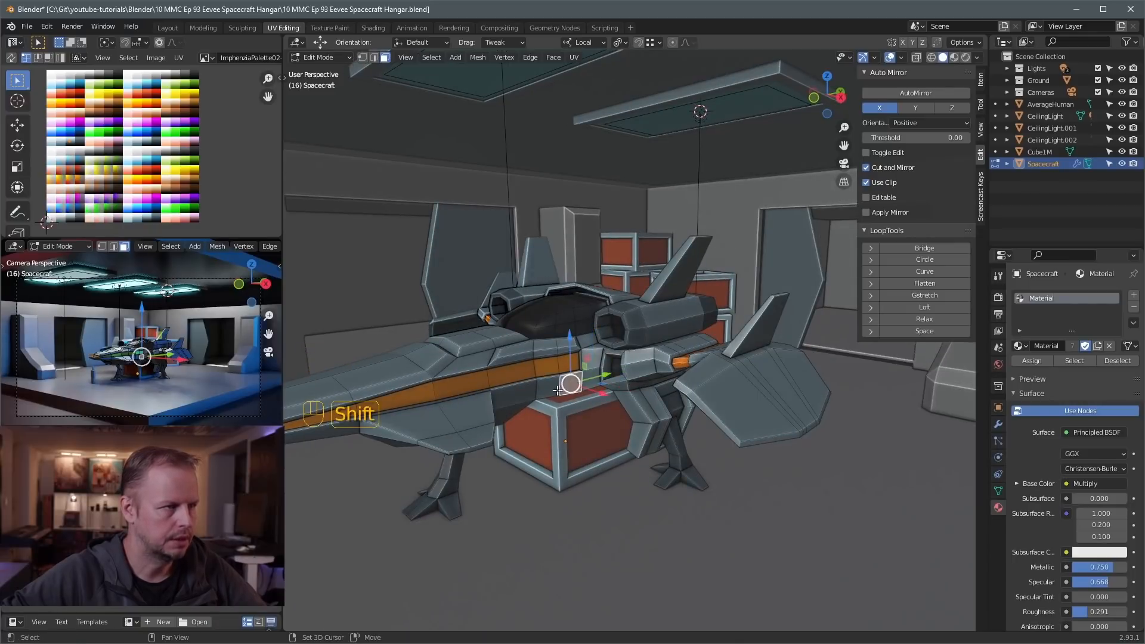
key(i)
click(700, 387)
middle_drag(699, 387, 734, 391)
key(e)
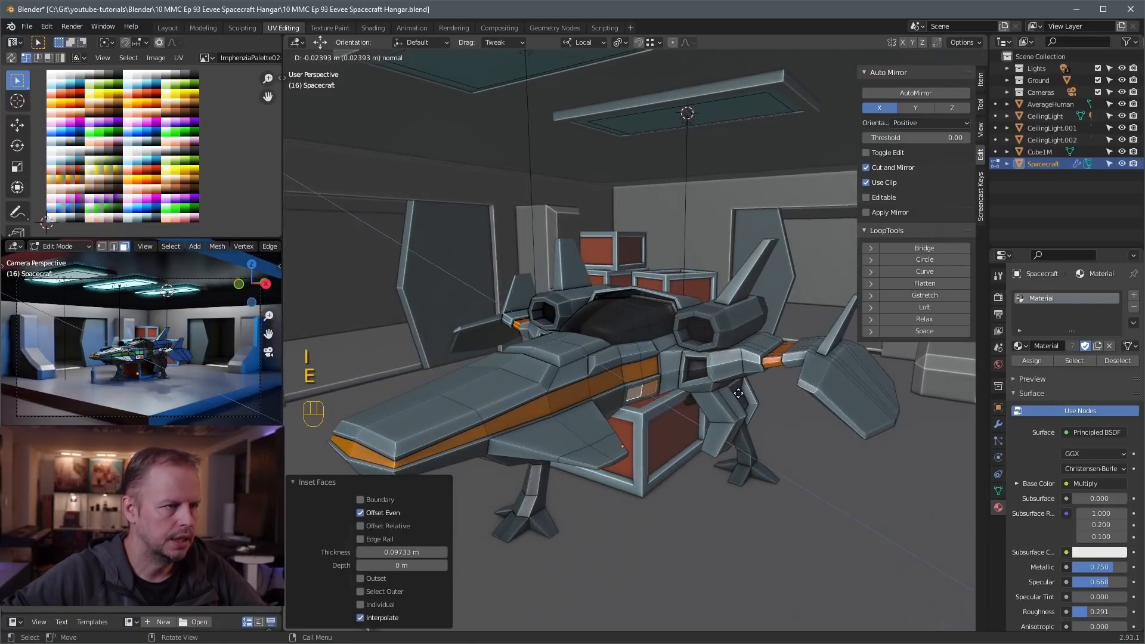
click(735, 393)
Try recolouring the spacecraft's recessed side panel by moving its UVs to a purple palette swatch
key(a)
key(g)
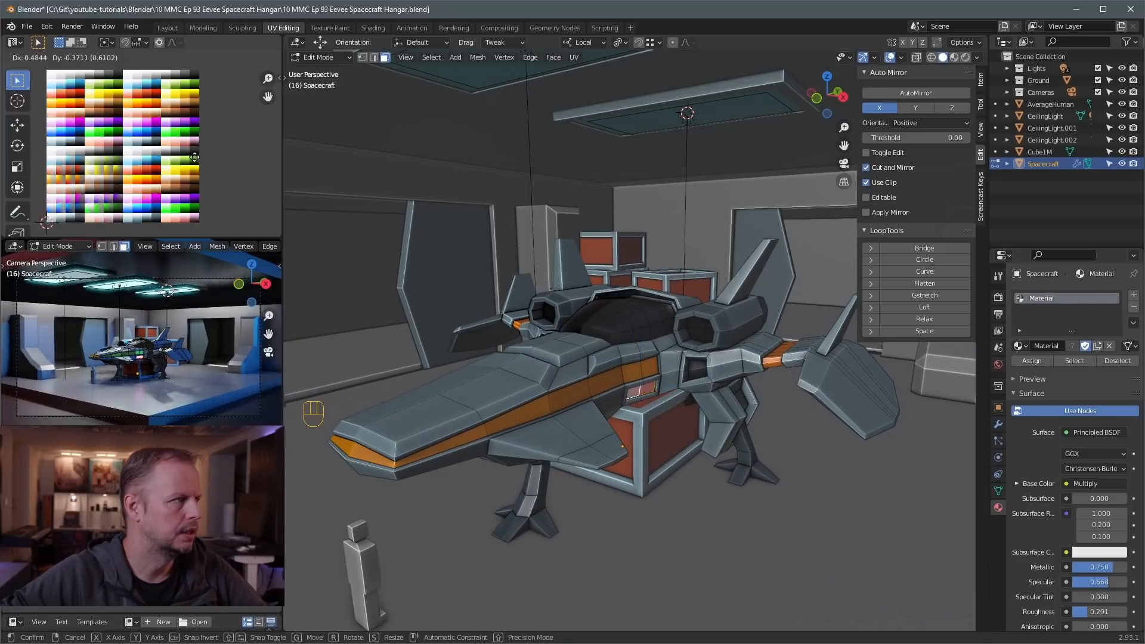
click(196, 156)
key(KP_Decimal)
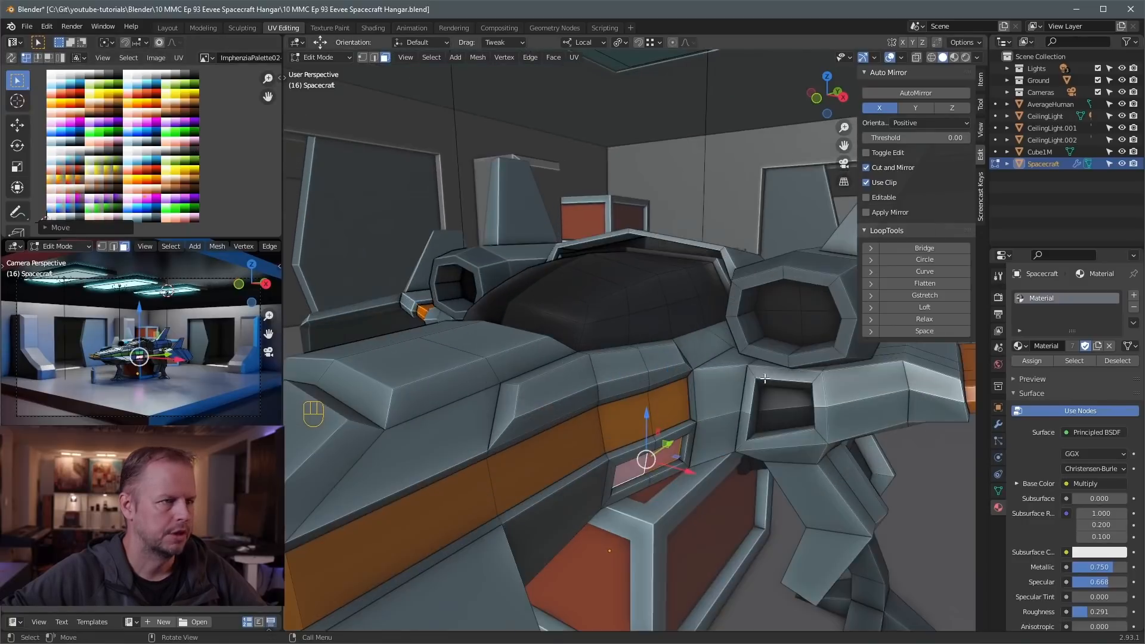
key(Tab)
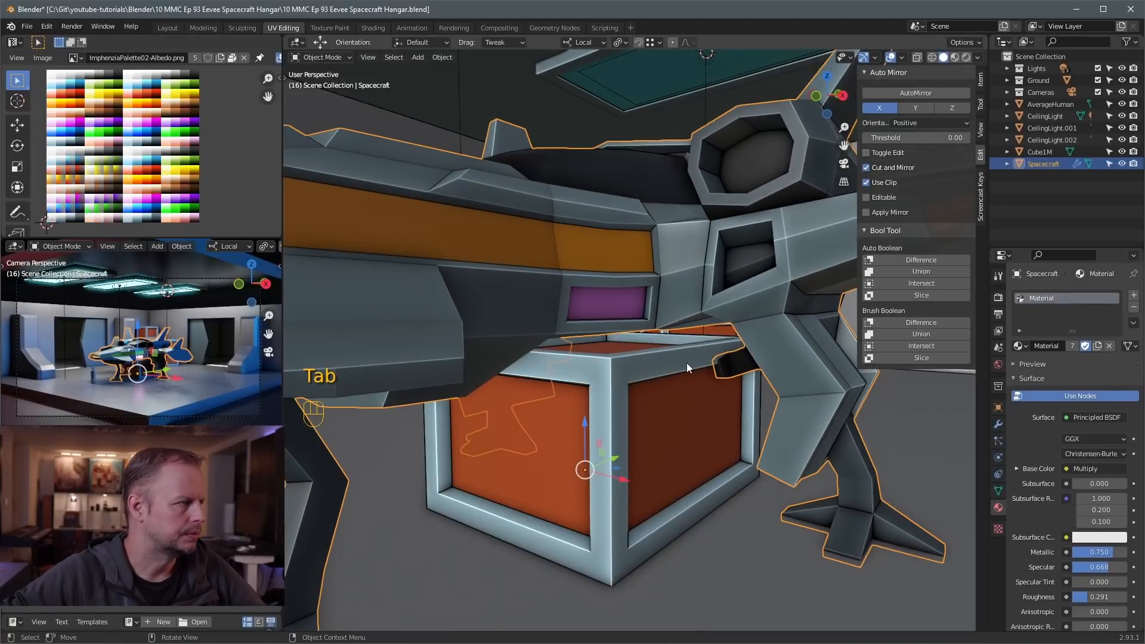
key(Tab)
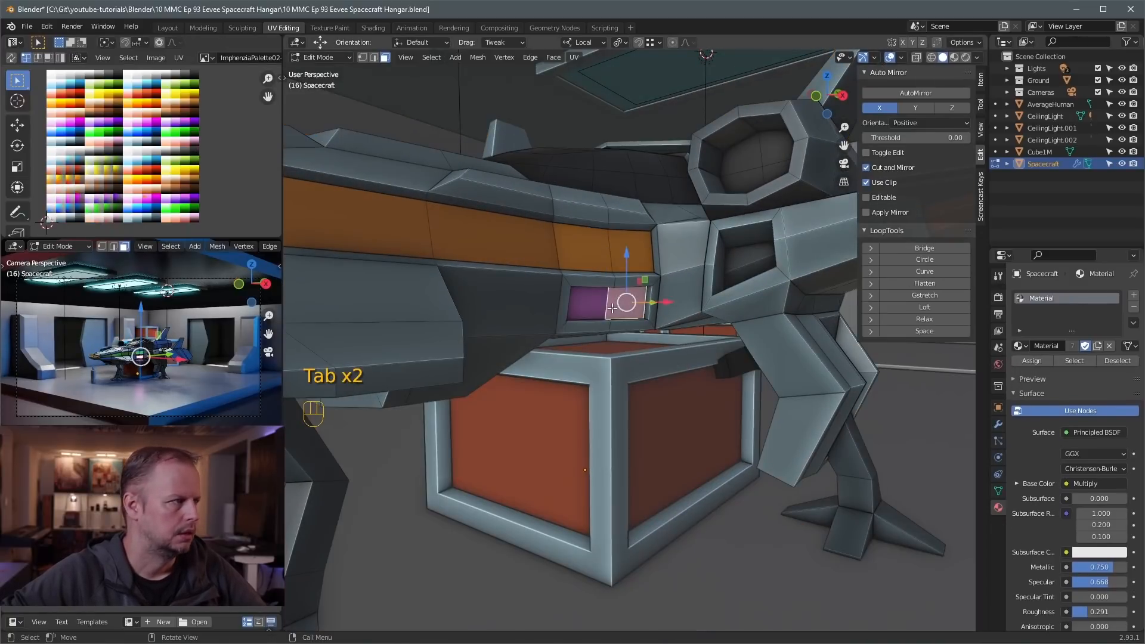
Recolour the spacecraft's recessed side panel yellow by moving its UVs to a yellow palette swatch
key(a)
key(g)
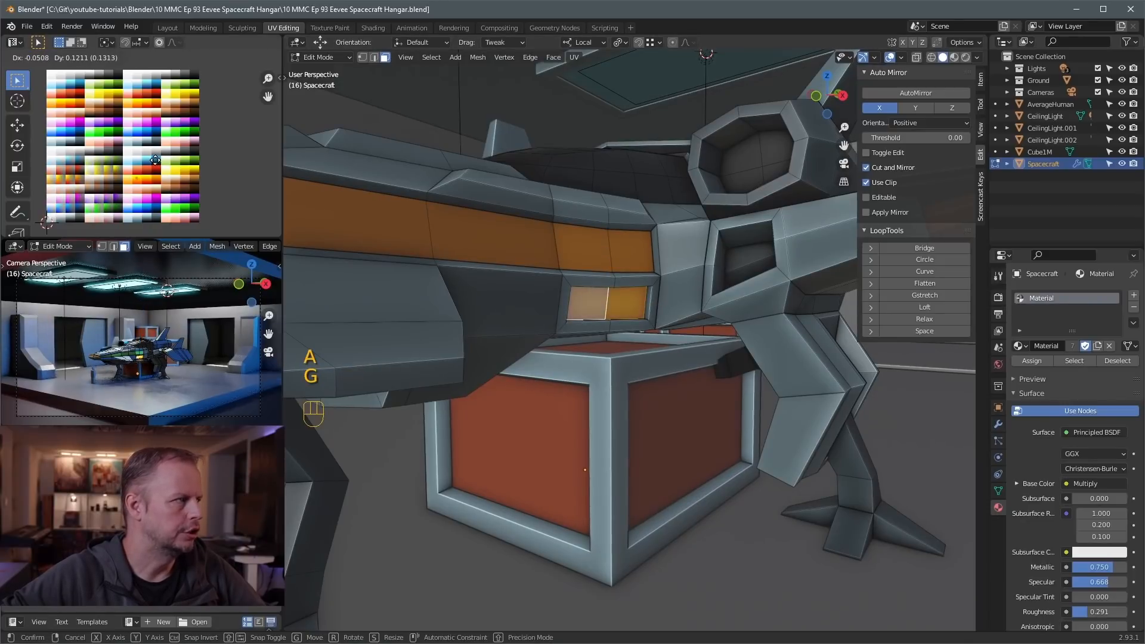
click(154, 161)
key(Tab)
click(606, 310)
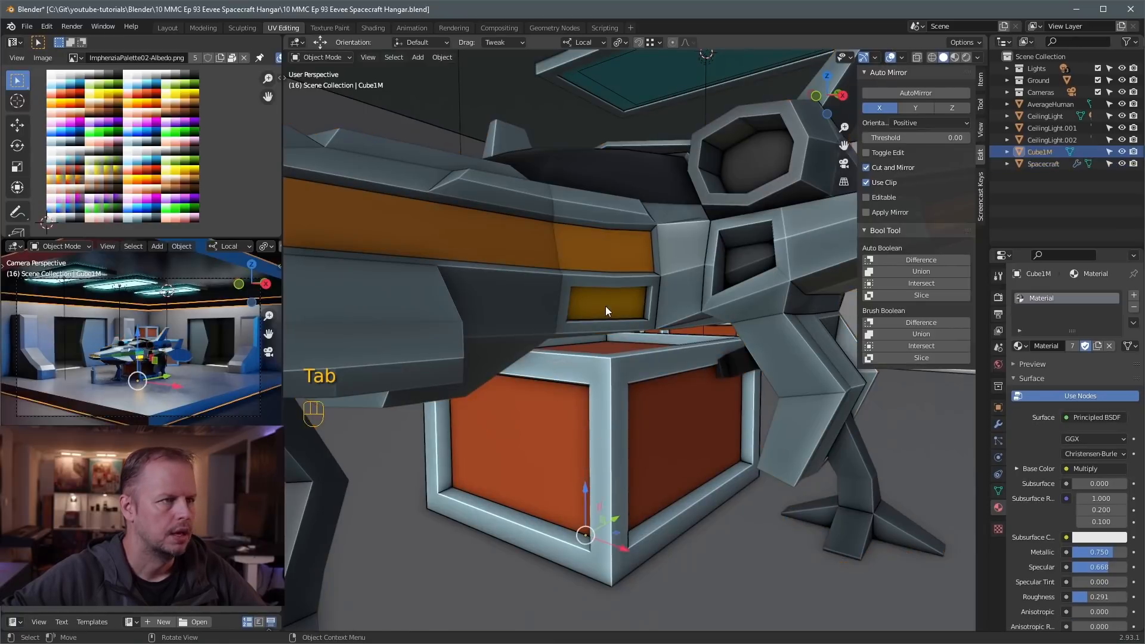
Add an area light at the spacecraft's yellow side panel
middle_drag(612, 310, 581, 360)
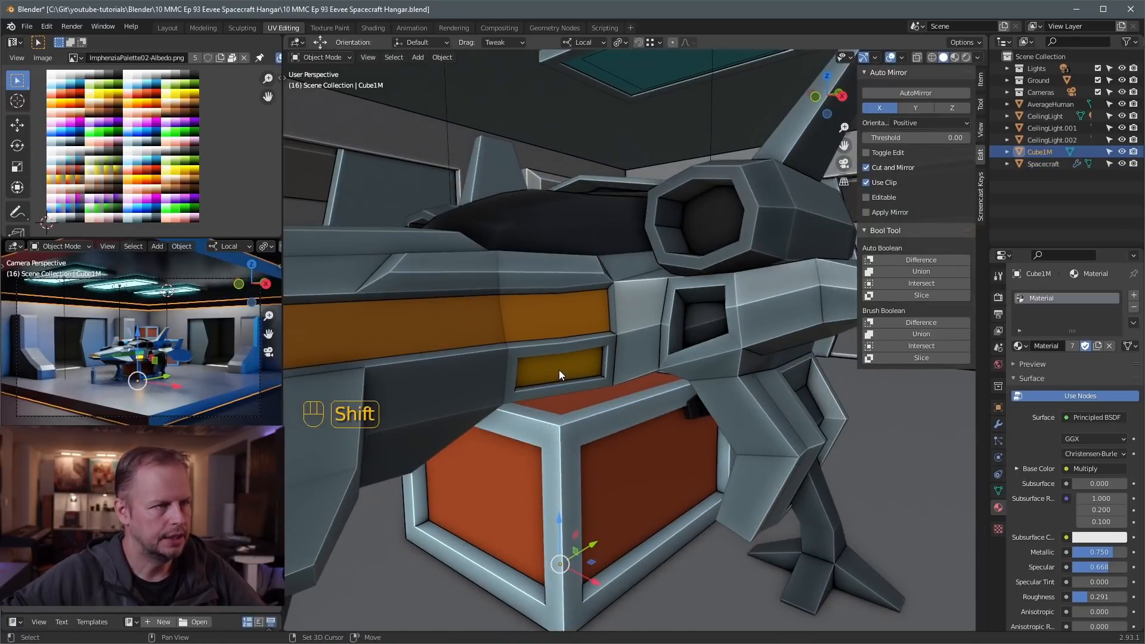
key(shift+a)
mouse_move(535, 363)
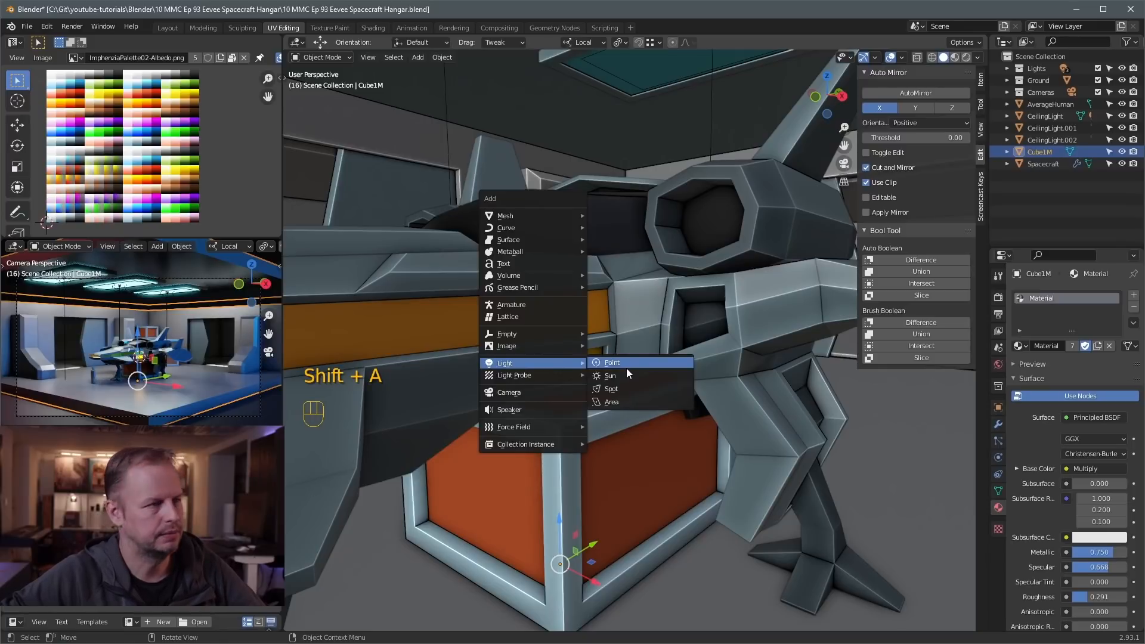
click(621, 399)
middle_drag(624, 388, 734, 414)
Rotate the area light about -86.7° around local Y and about -15.8° around local X so it faces outward from the hull
key(r)
key(x)
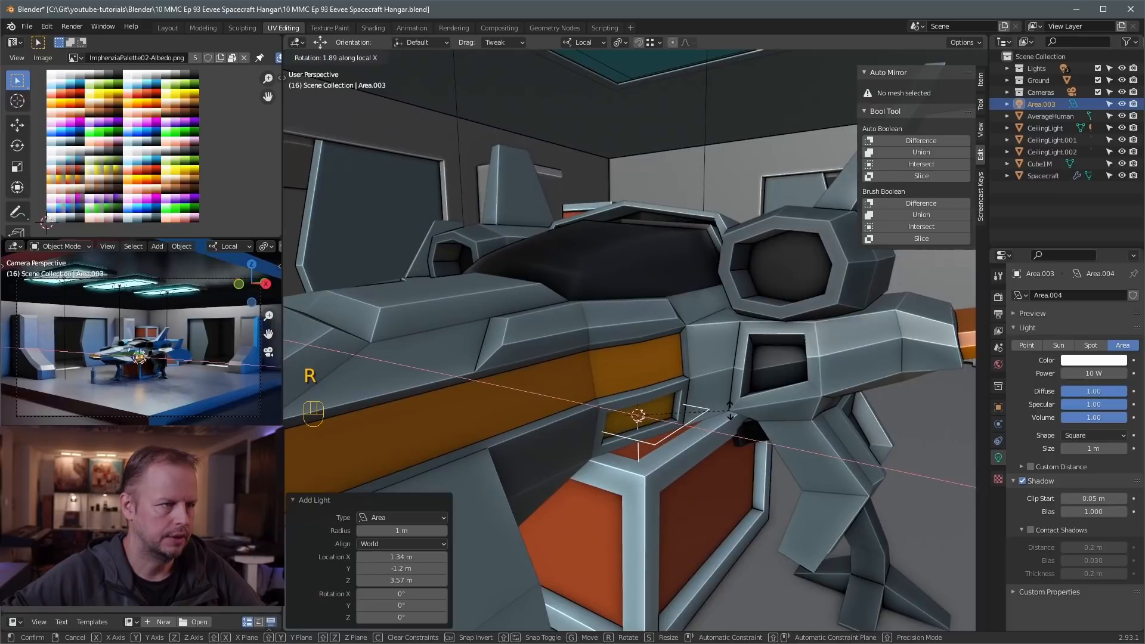
key(y)
key(y)
click(738, 373)
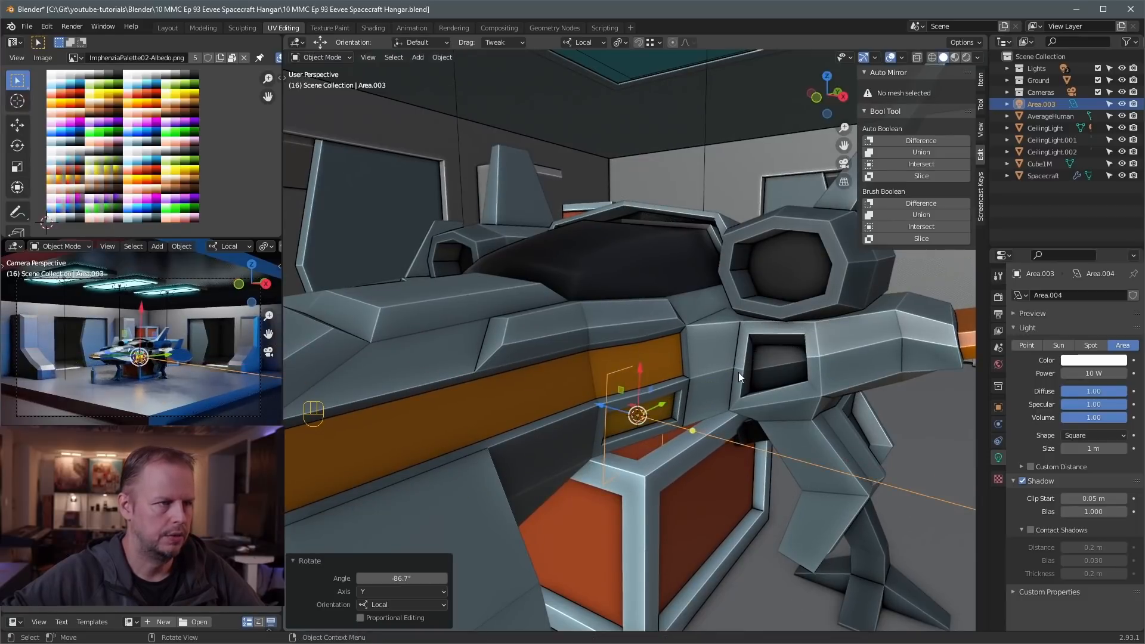
key(r)
key(x)
click(717, 403)
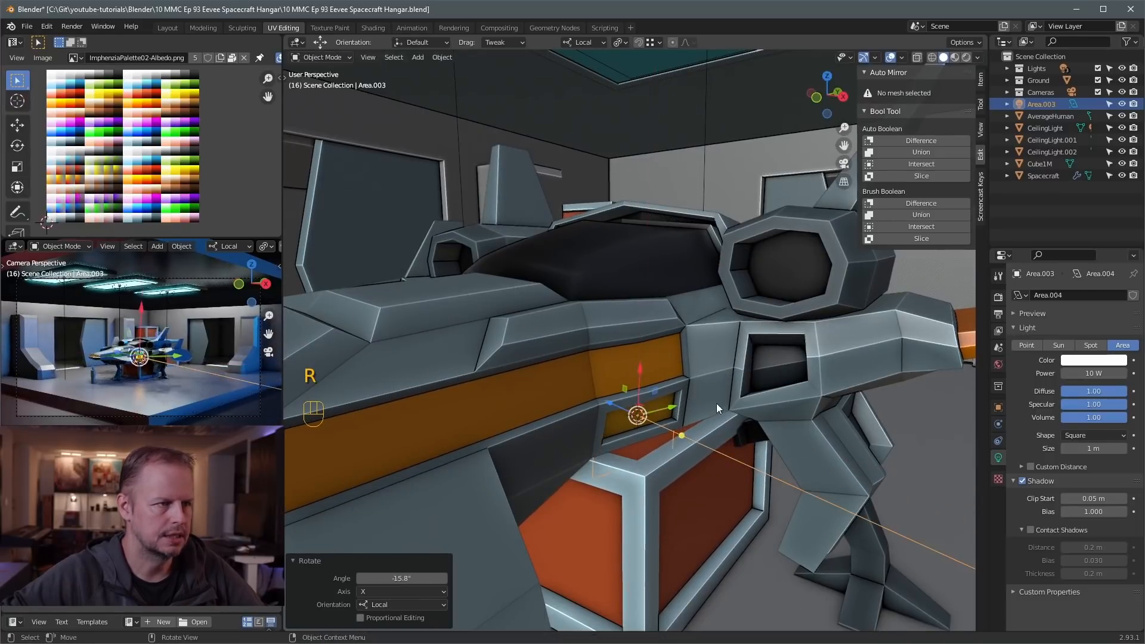
Scale the area light to about 0.49 and move it about 0.13 m outward along its local Z
key(s)
click(695, 410)
middle_drag(695, 410, 674, 414)
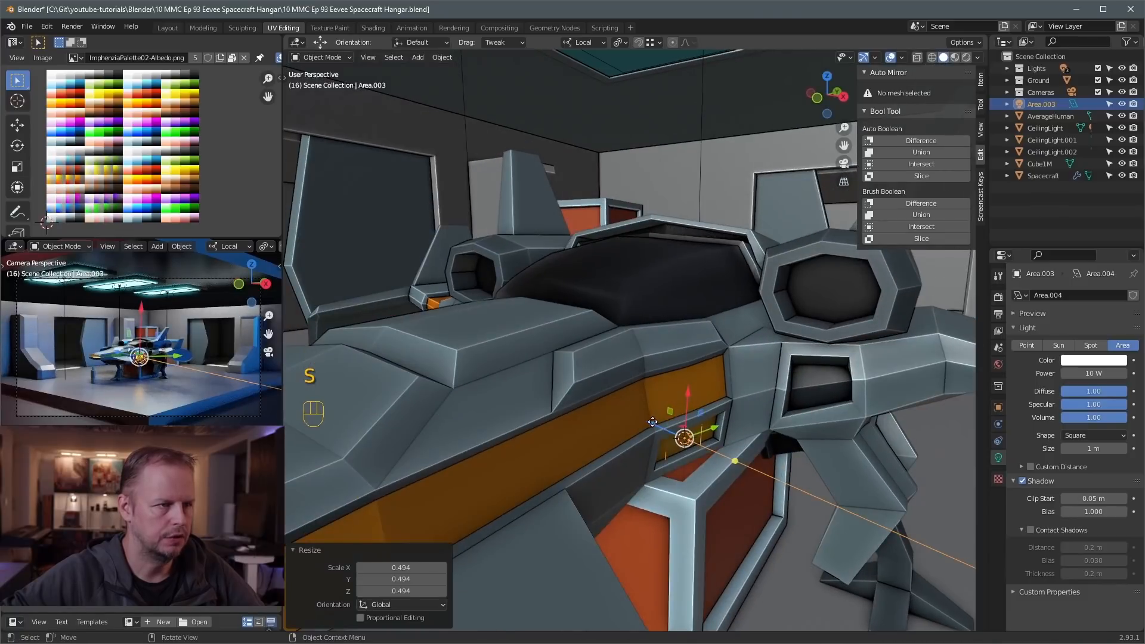
drag(652, 422, 663, 426)
Rotate the area light about 6.8° around its local Y axis to align it with the yellow panel
middle_drag(787, 434, 794, 427)
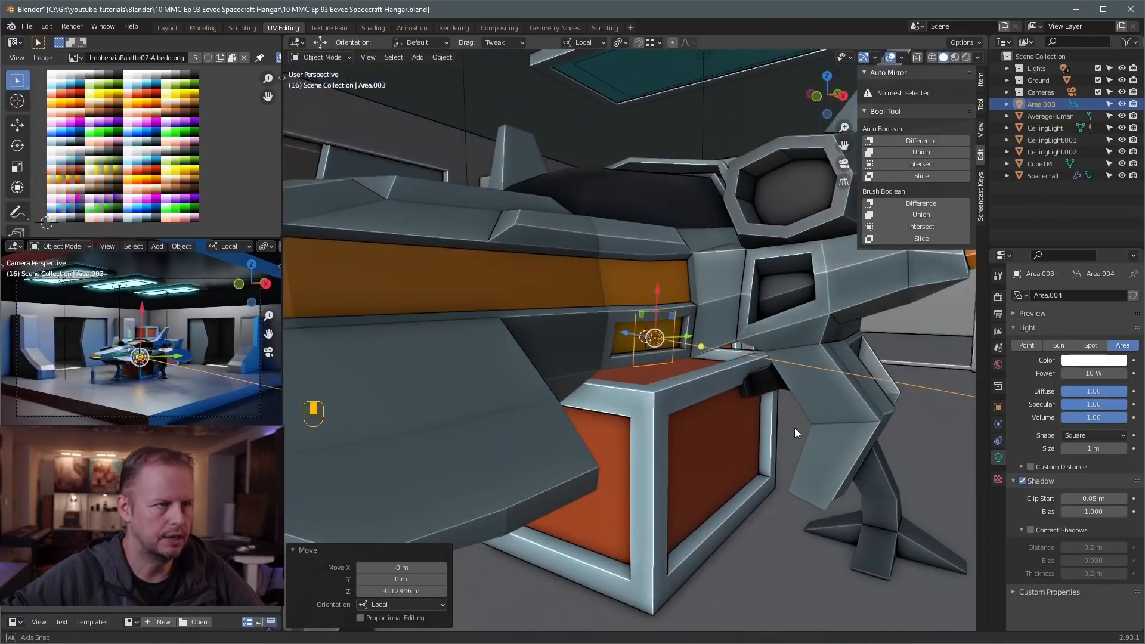
key(r)
key(y)
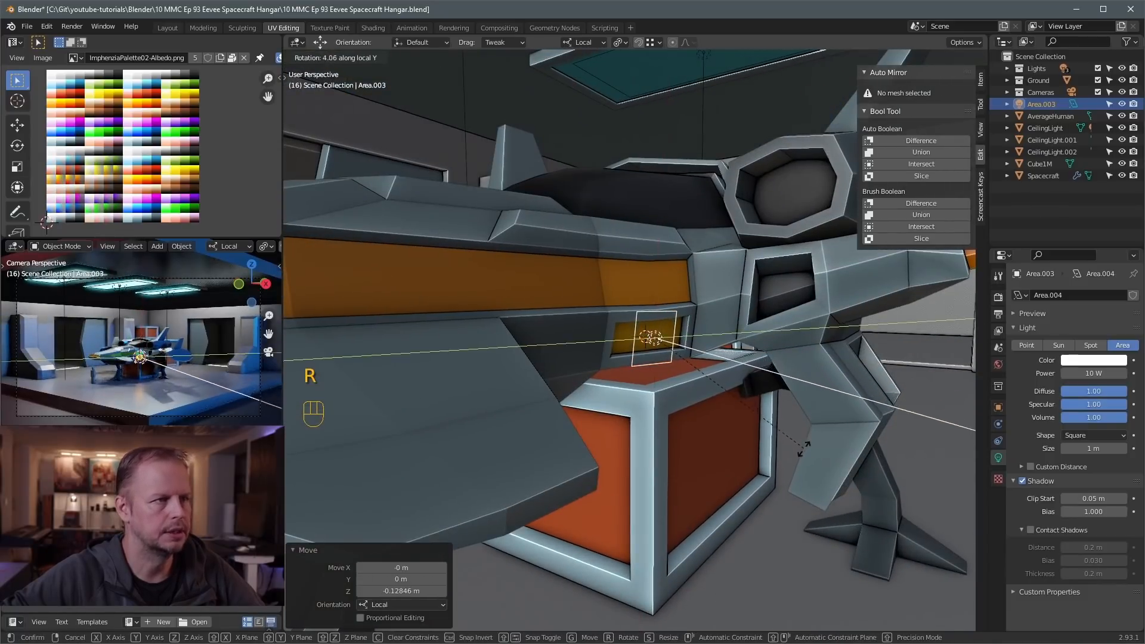
click(808, 463)
Stretch the area light along local Y and shrink it to about 0.61 along local X to match the yellow panel
key(s)
key(y)
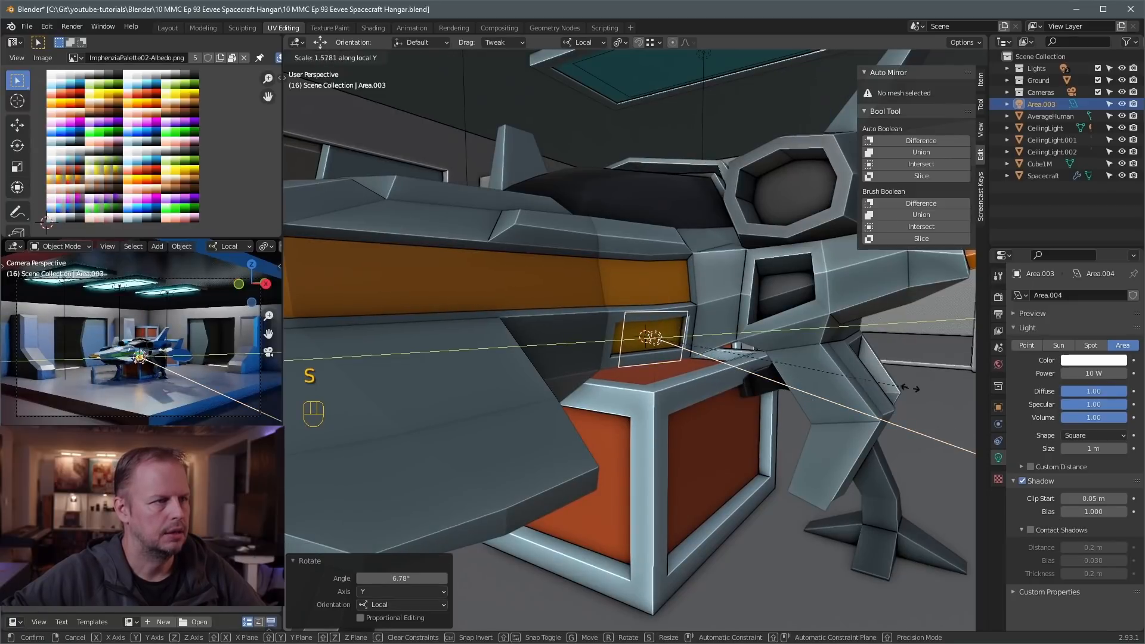
click(935, 378)
key(s)
key(x)
click(771, 403)
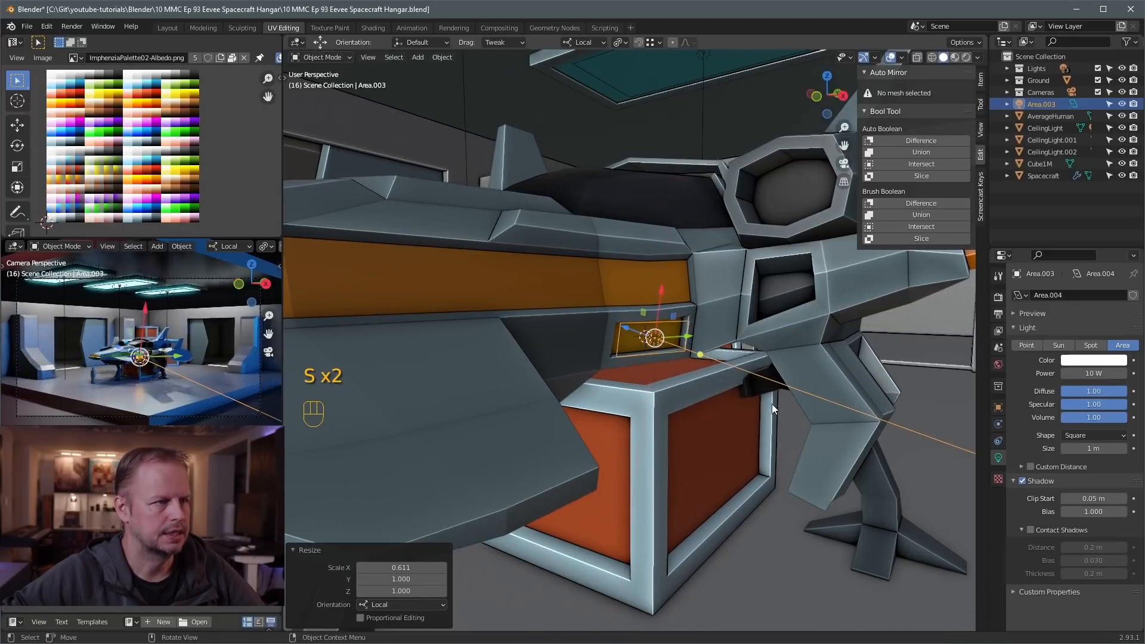
Move the area light about 0.016 m along local Z and rotate it about -0.5° in the view plane
middle_drag(772, 403, 798, 413)
drag(708, 409, 702, 407)
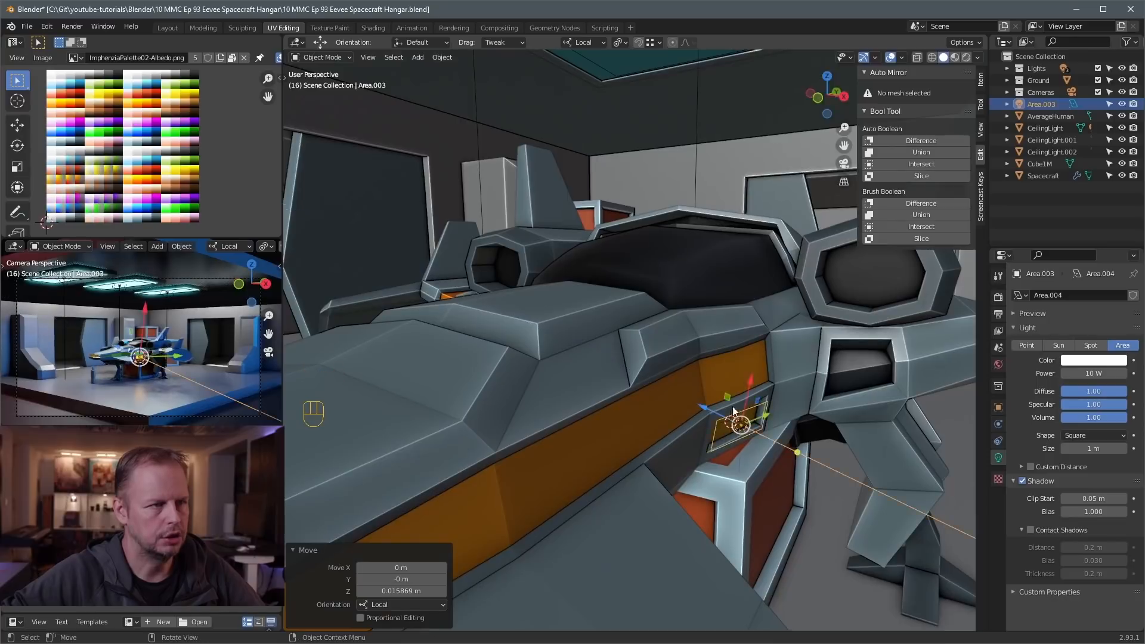
middle_drag(831, 426, 746, 391)
key(r)
click(747, 391)
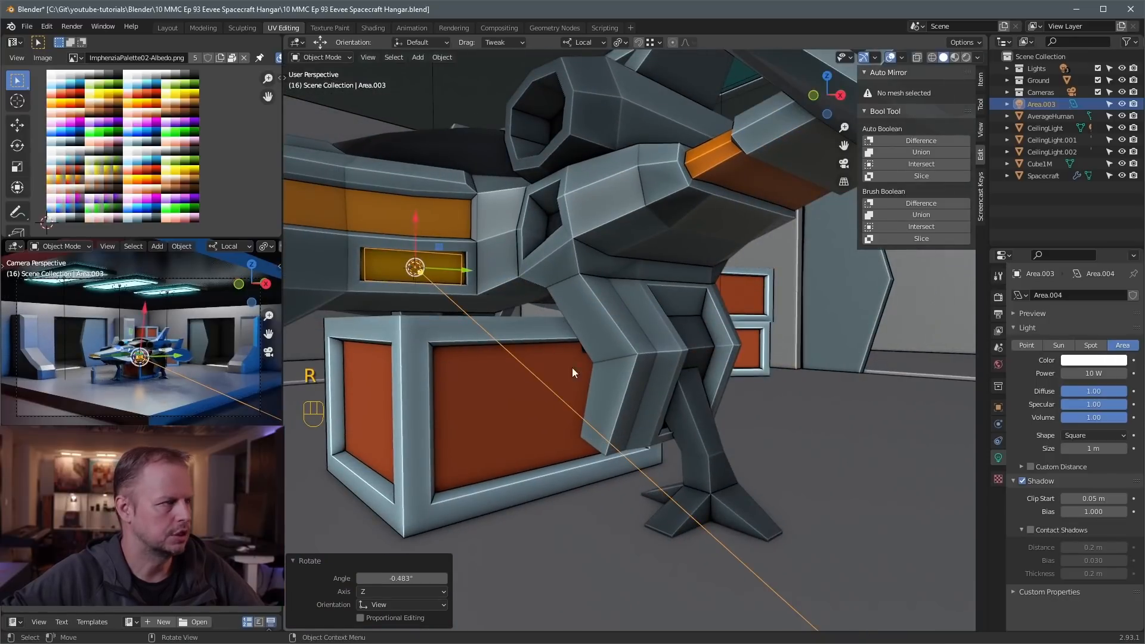
Set the area light's colour to orange and its power to about 115.9 W
click(1085, 365)
drag(1047, 285, 1051, 273)
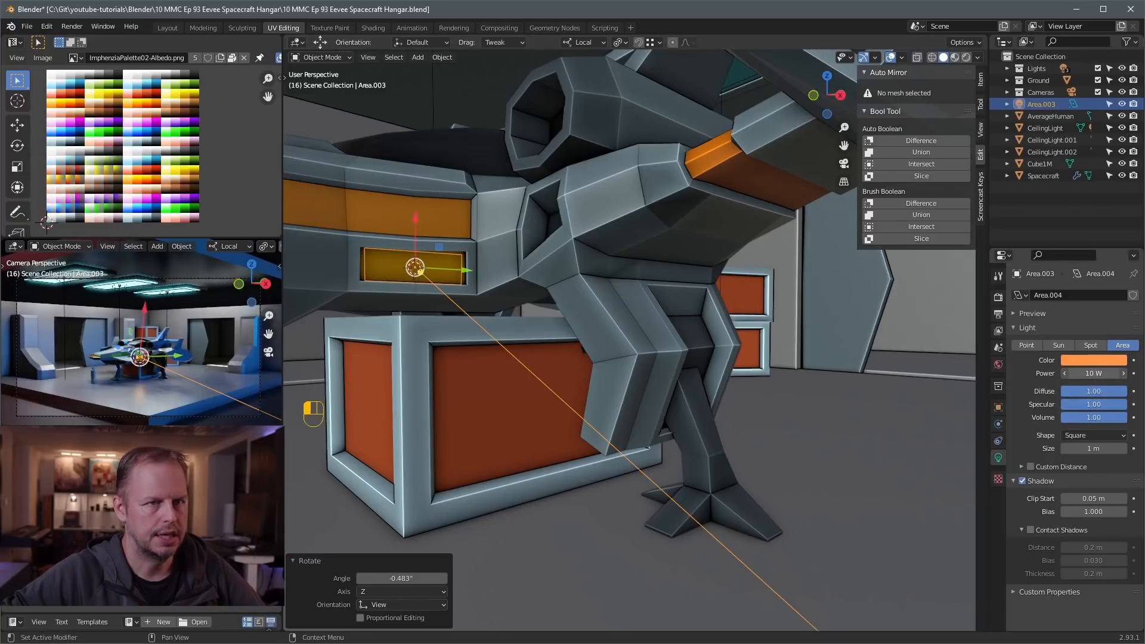
mouse_move(1093, 373)
mouse_down()
mouse_move(1115, 373)
mouse_move(1091, 373)
mouse_up()
Select the spacecraft and save the Blender file
scroll(629, 318, down, 8)
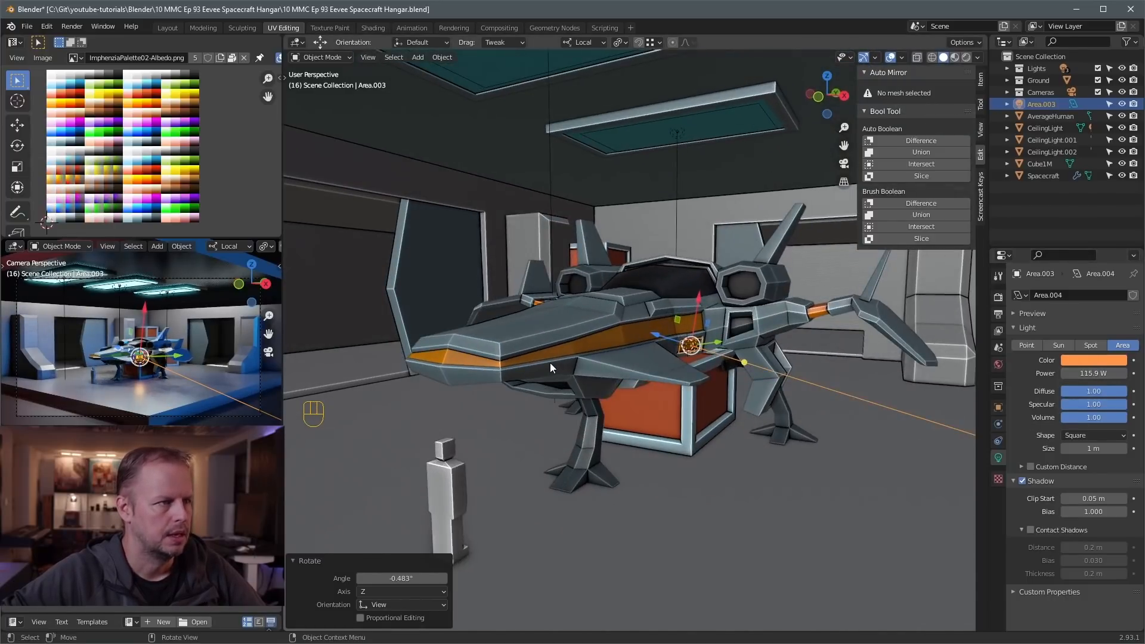
click(550, 363)
key(Tab)
key(Tab)
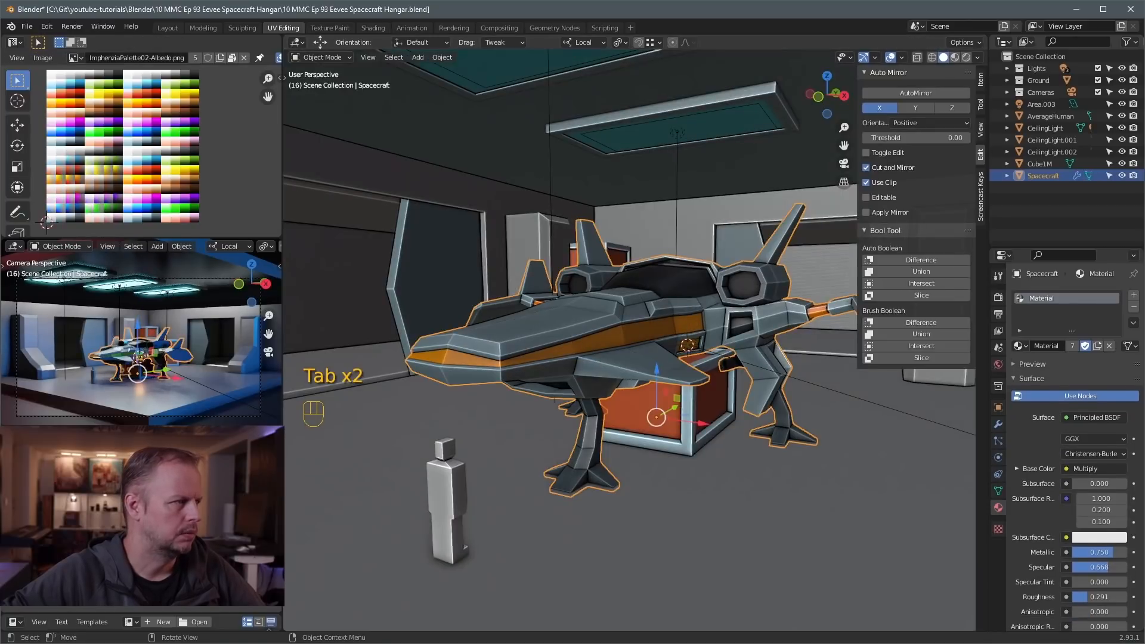
middle_drag(708, 401, 730, 352)
key(ctrl+s)
Inset the face on the underside of the spacecraft's wing root by about 0.105 m and extrude it inward about 0.063 m
scroll(691, 336, up, 6)
middle_drag(730, 352, 697, 332)
key(Tab)
click(813, 265)
middle_drag(813, 266, 696, 294)
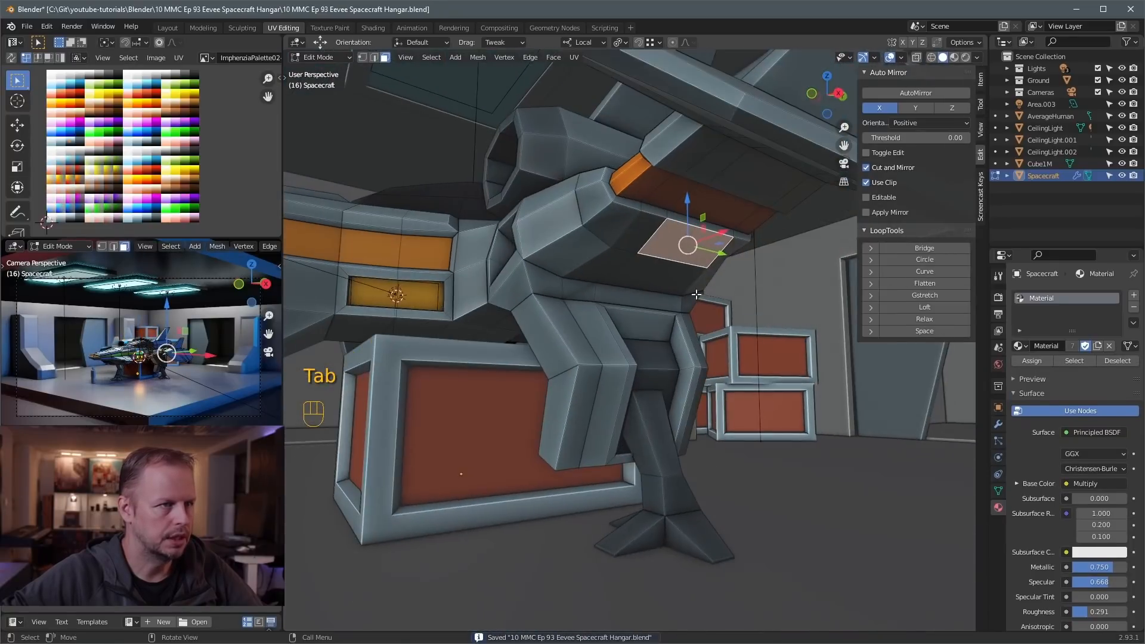
click(700, 249)
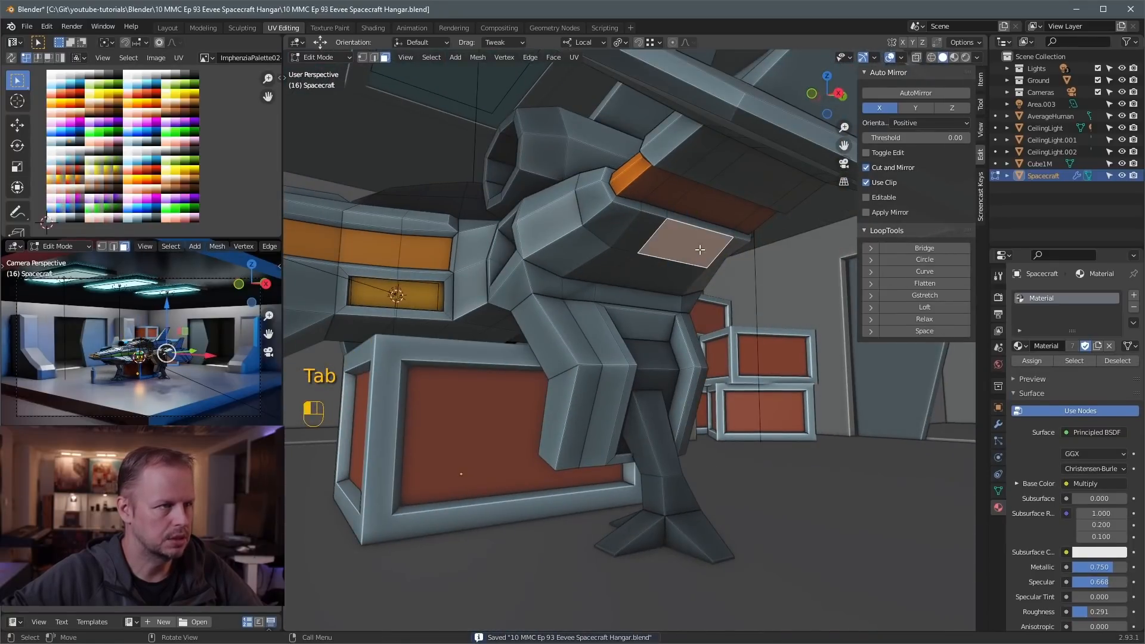
key(i)
click(742, 273)
key(e)
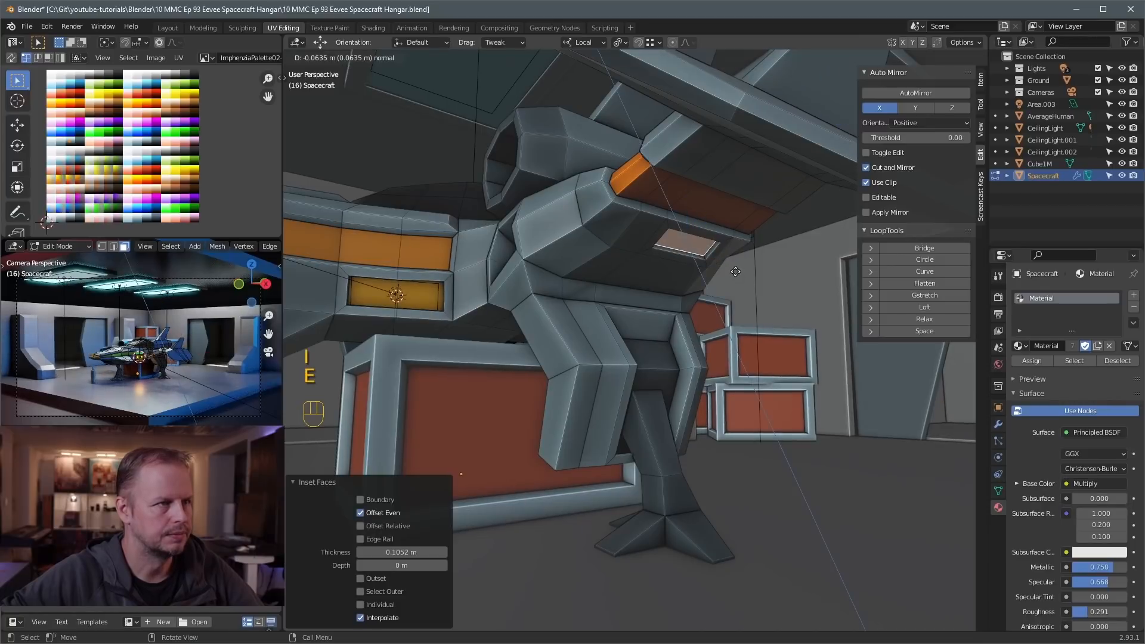
click(735, 272)
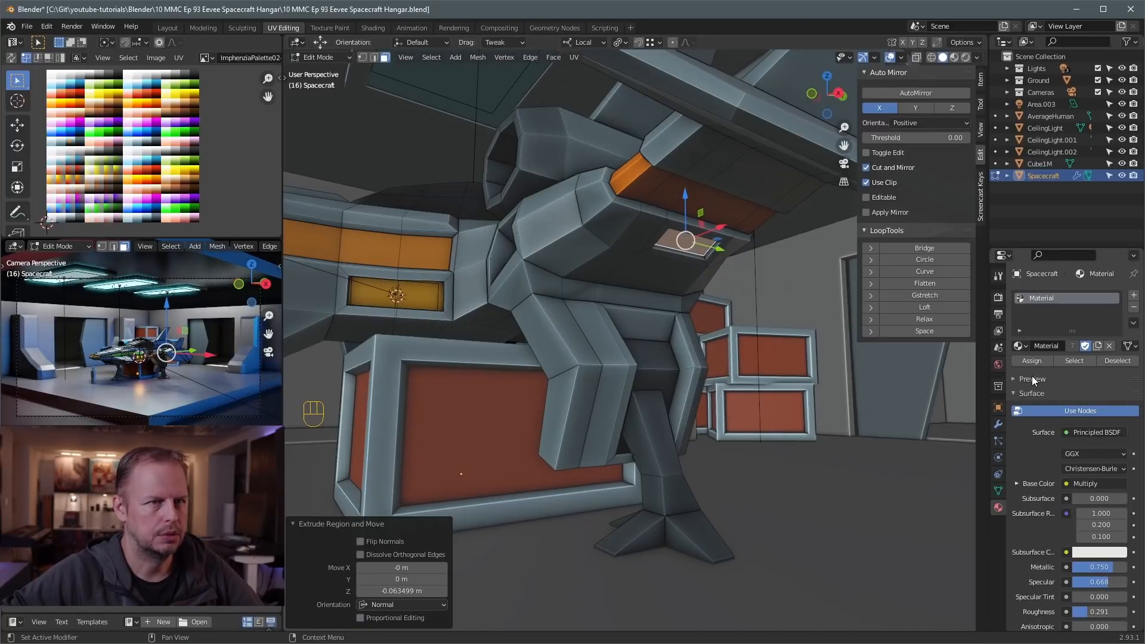
Recolour the recessed underside face by moving its UVs onto a yellow swatch of the palette
key(a)
key(g)
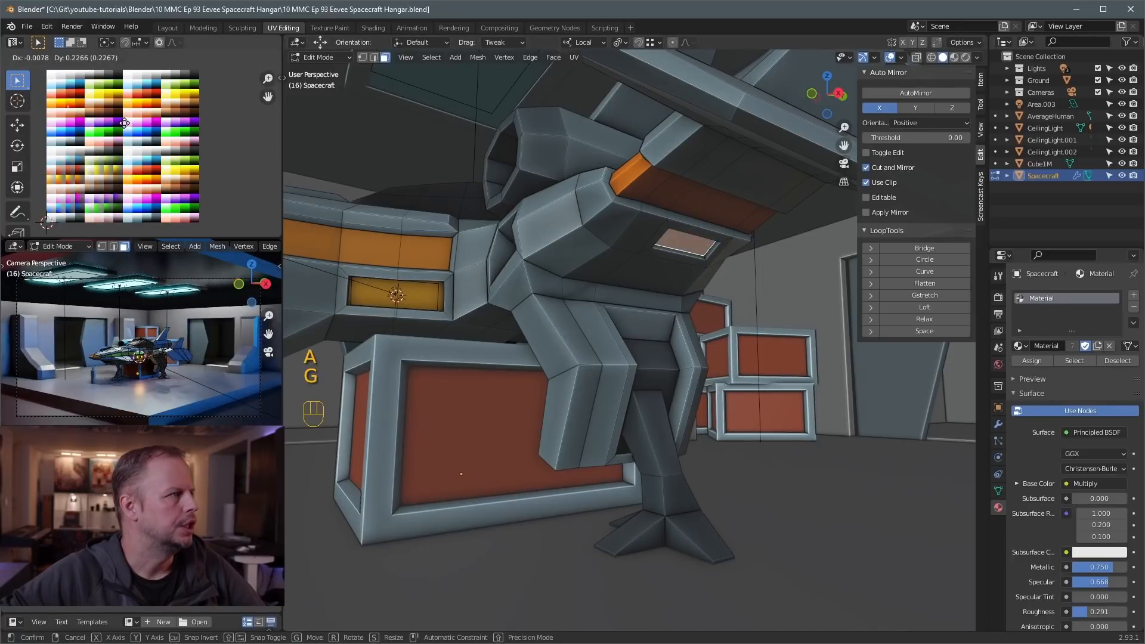
click(188, 197)
click(436, 295)
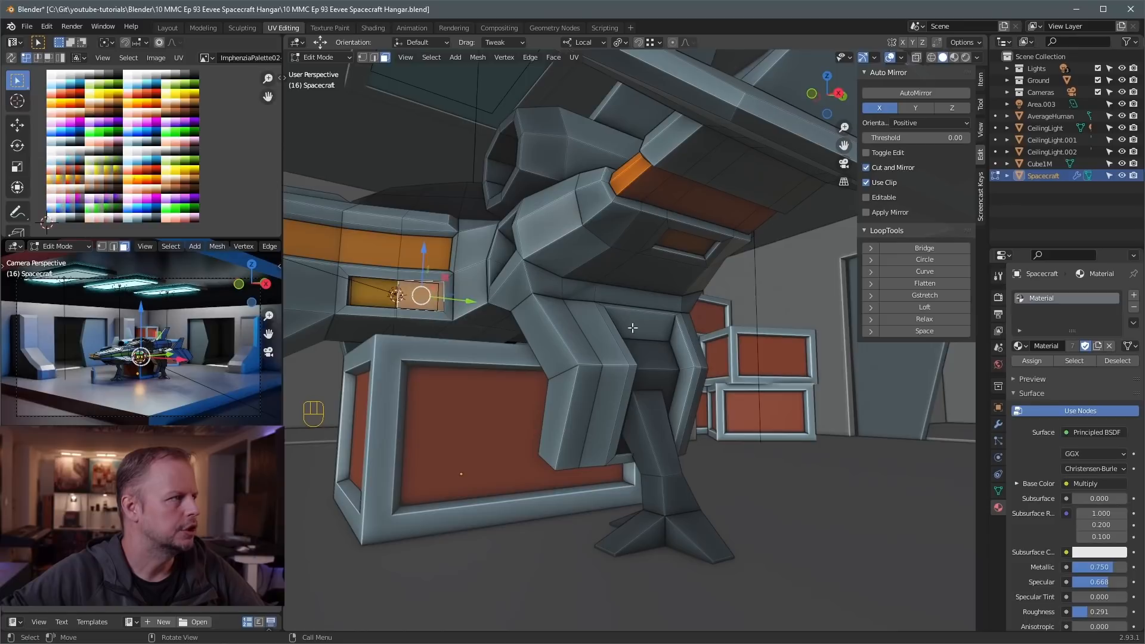
key(Tab)
Duplicate the orange area light in place and rotate the copy about 50.9° around its local Y axis
click(439, 292)
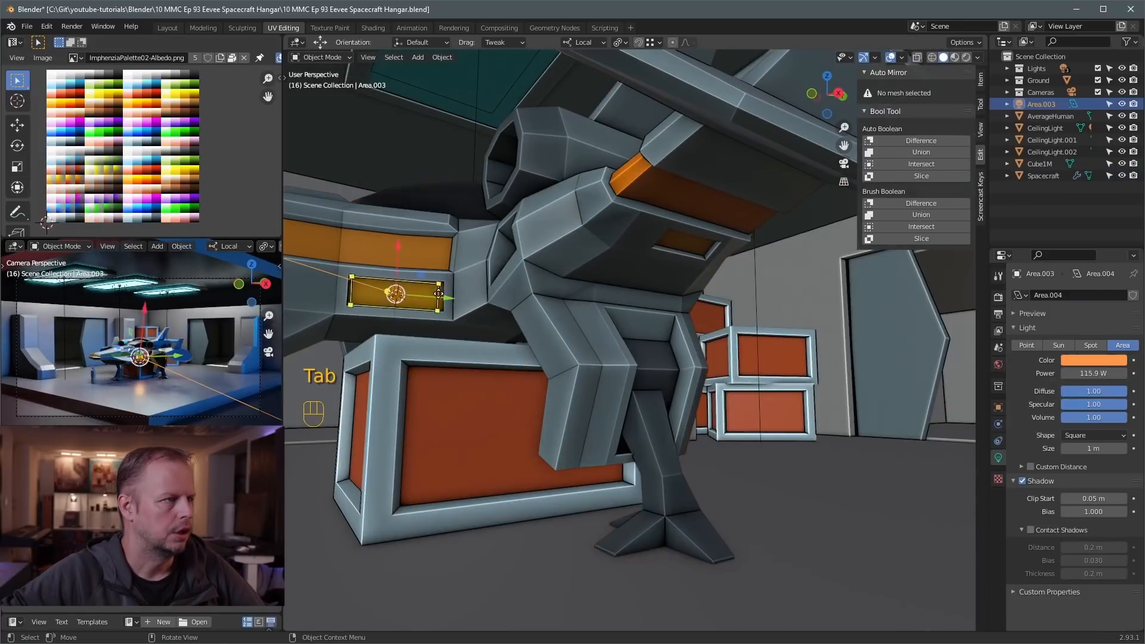
key(shift+d)
right_click(490, 290)
middle_drag(491, 290, 602, 287)
shift+middle_drag(602, 288, 704, 322)
key(r)
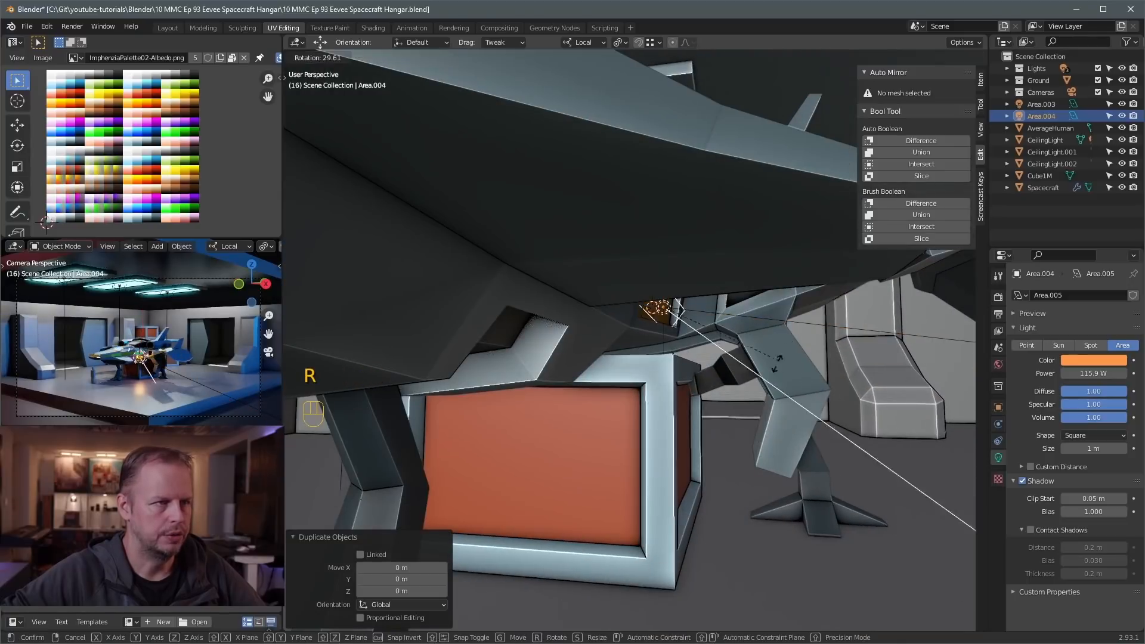
right_click(764, 378)
middle_drag(764, 378, 768, 347)
key(r)
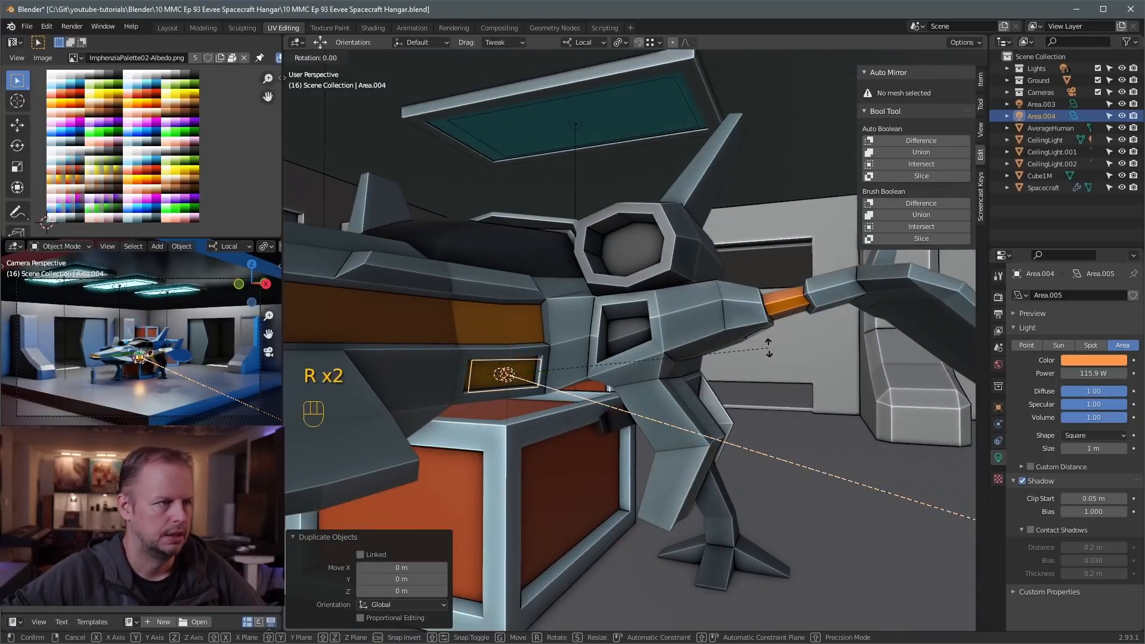
Move the duplicated area light below the wing root, shifting it about 1.59 m along local Y towards the recessed panel
key(g)
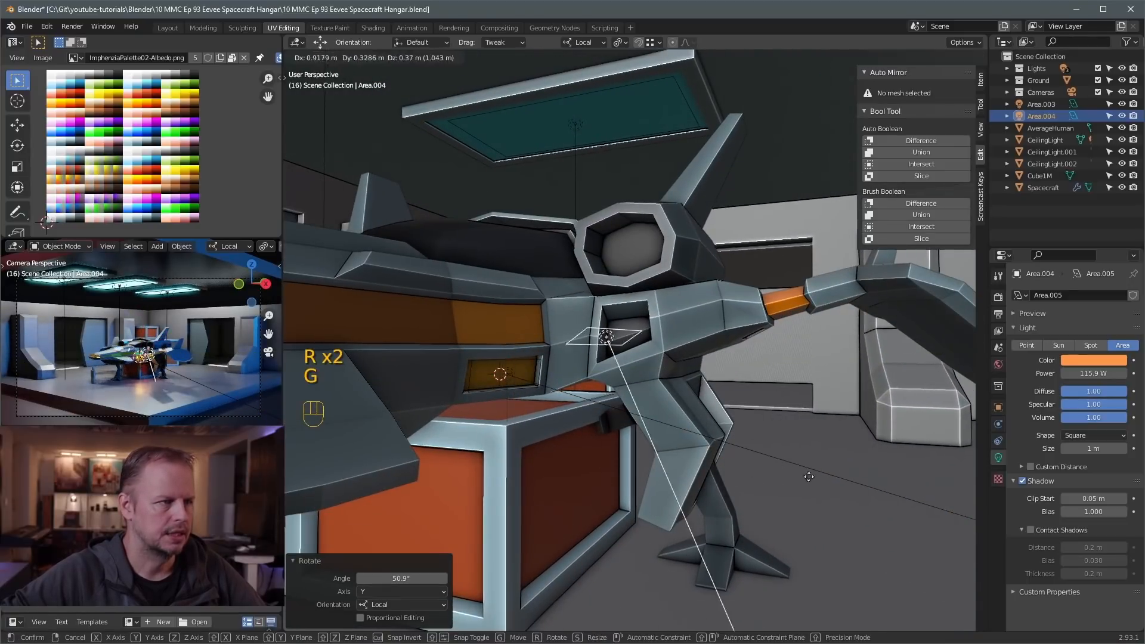
click(878, 466)
middle_drag(878, 467, 602, 302)
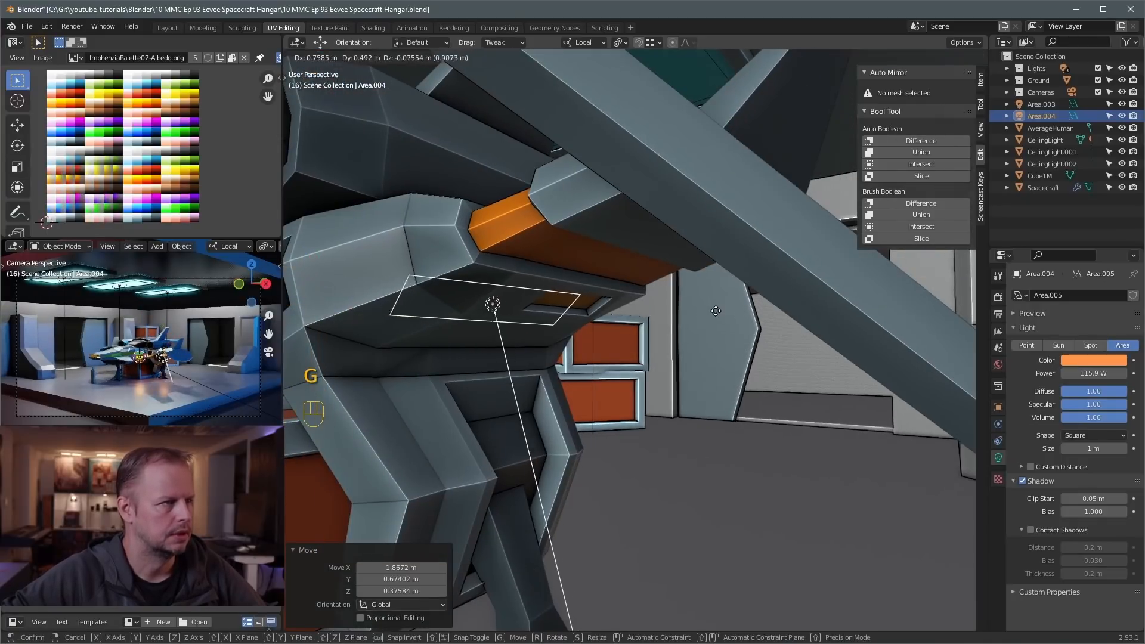
drag(357, 294, 626, 314)
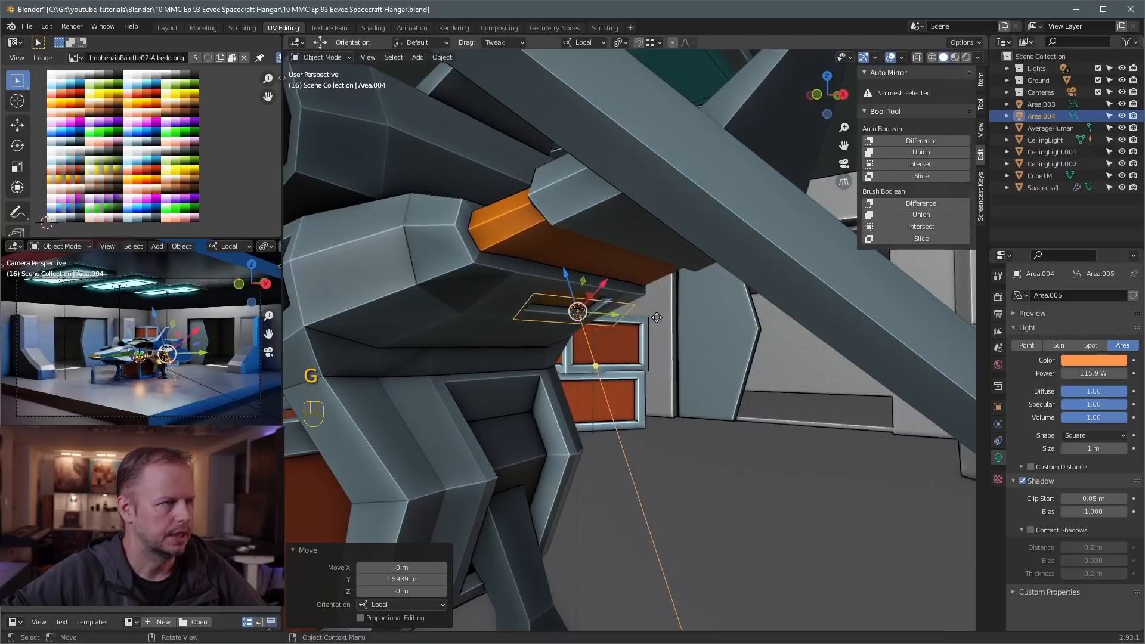
Tilt the duplicated light about 11.3° around local X and move it close to the recessed underside panel
middle_drag(662, 312, 774, 319)
middle_drag(775, 319, 751, 334)
key(r)
click(744, 341)
key(g)
click(764, 344)
shift+middle_drag(751, 334, 829, 349)
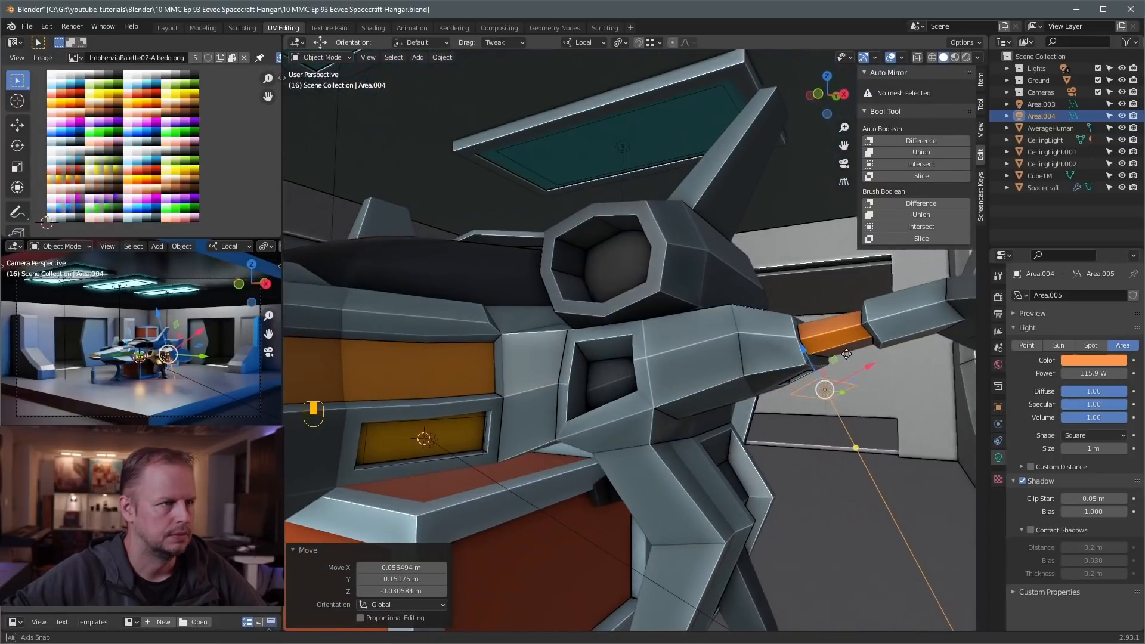
key(r)
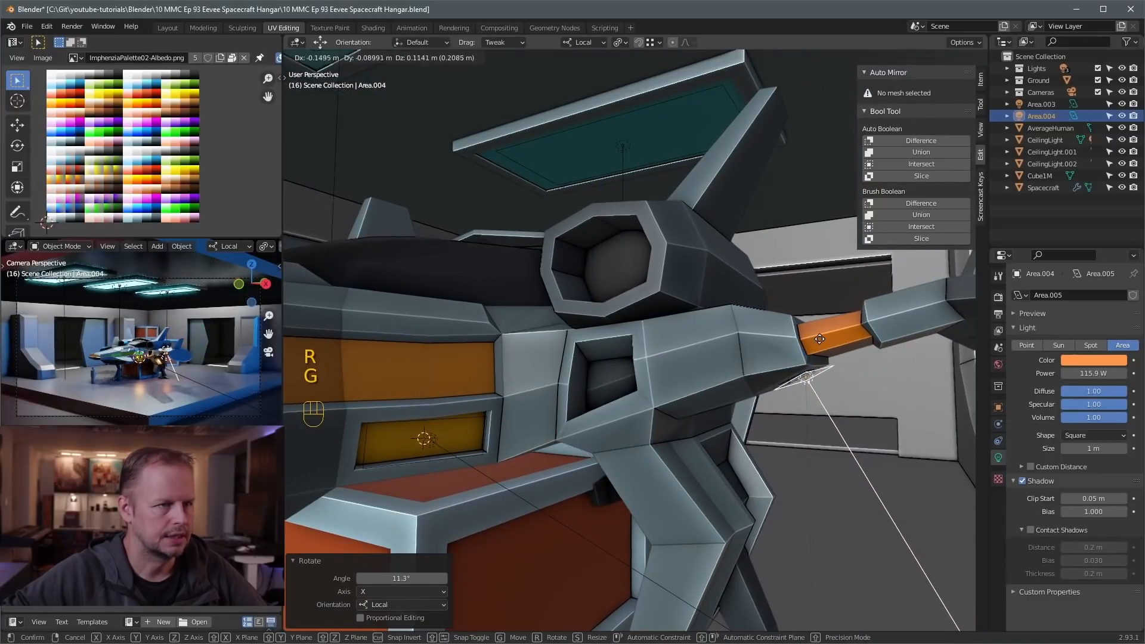
click(823, 341)
Rotate the duplicated light about 10.6° around local Z and nudge it about 0.13 m onto the recessed underside panel
middle_drag(823, 341, 784, 314)
key(r)
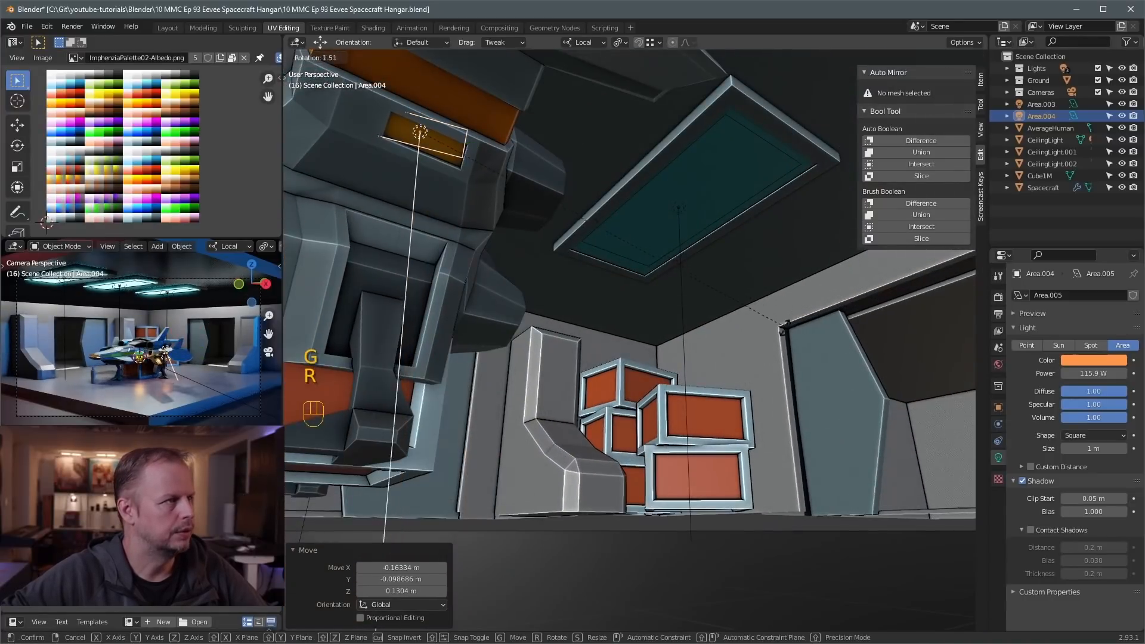
key(r)
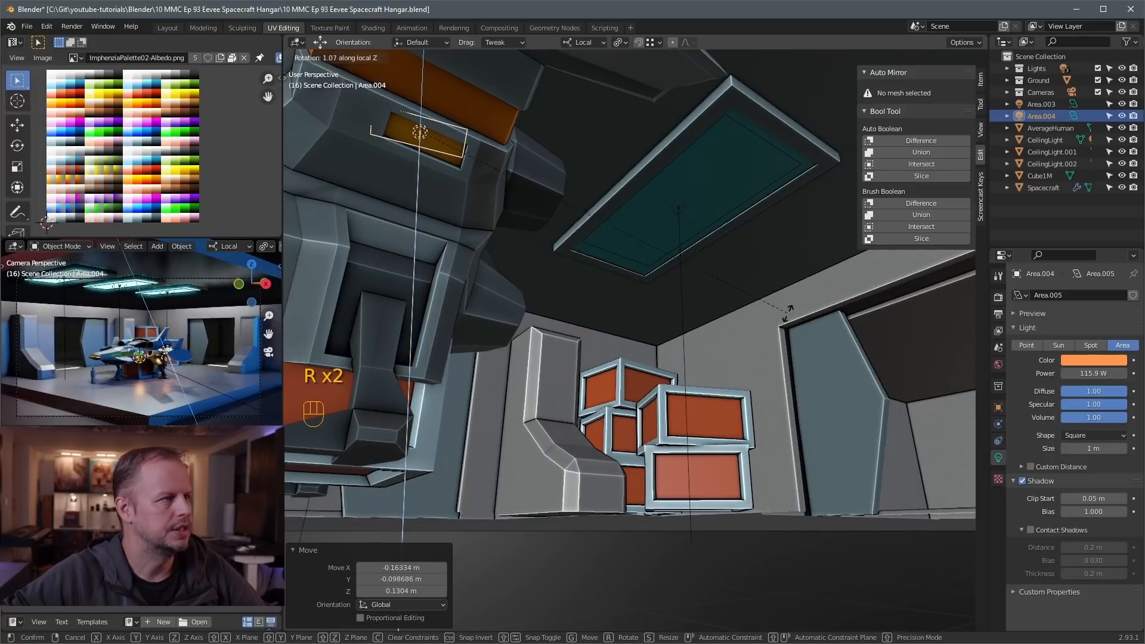
click(757, 366)
key(g)
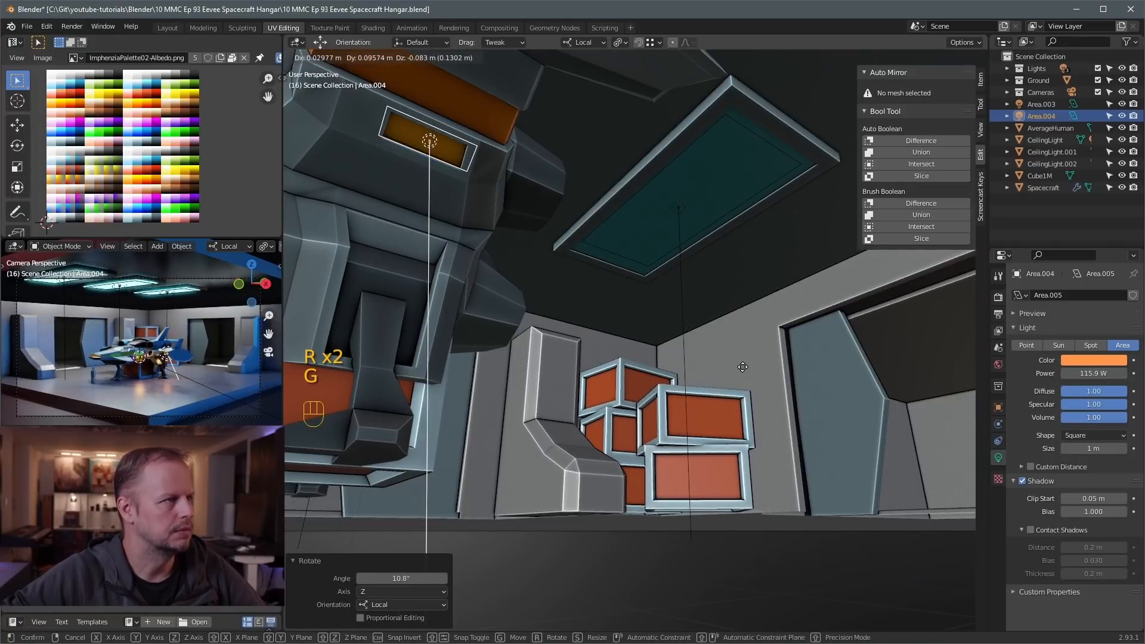
click(738, 364)
middle_drag(738, 364, 690, 320)
key(Tab)
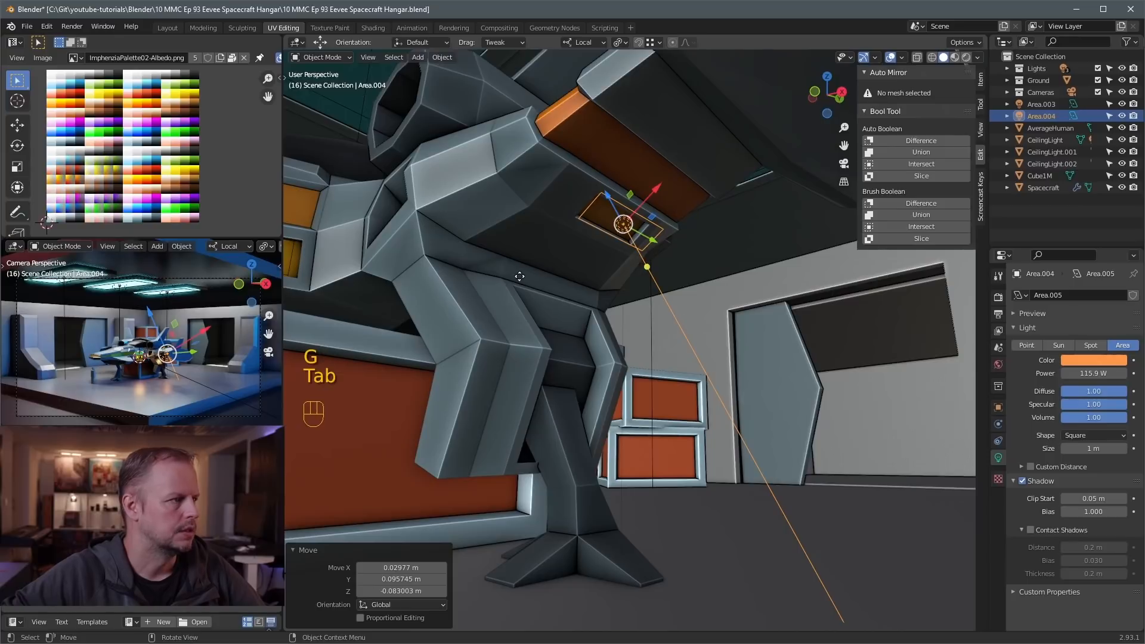
middle_drag(520, 276, 636, 318)
scroll(636, 318, down, 6)
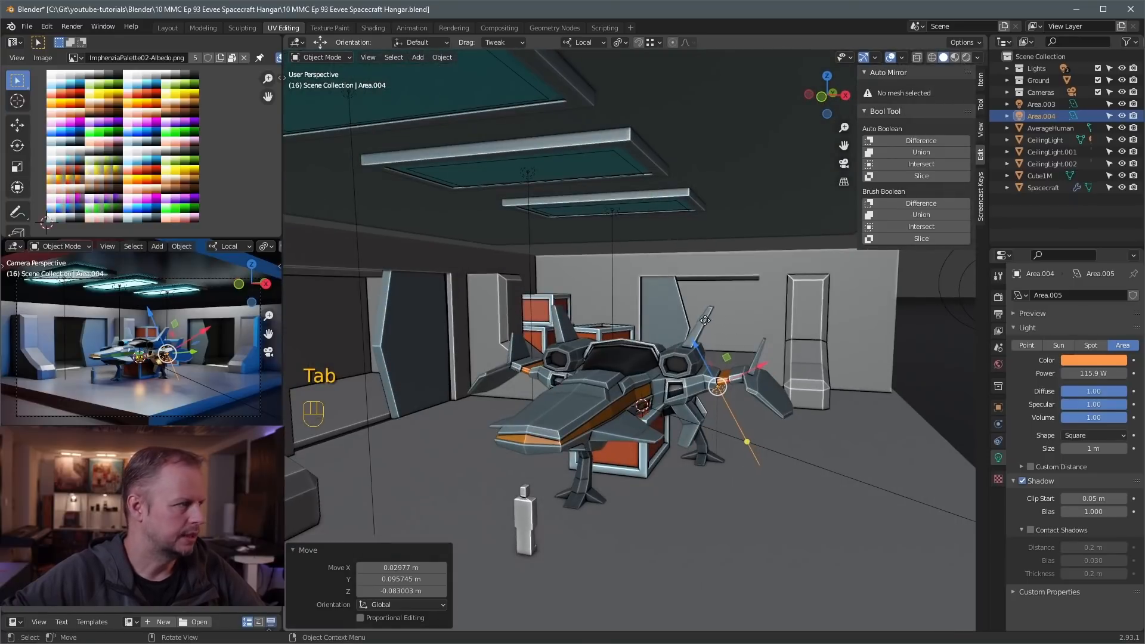
Duplicate the hangar wall faces on both sides of the left wall's column and scale the copies to about 0.845
key(Tab)
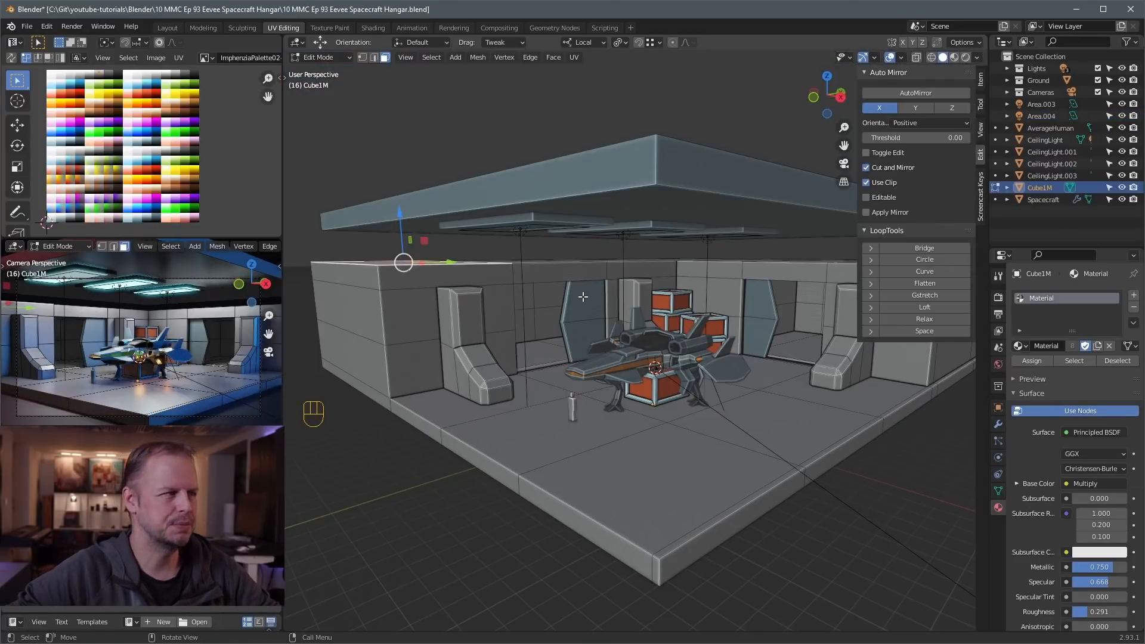
middle_drag(593, 305, 601, 327)
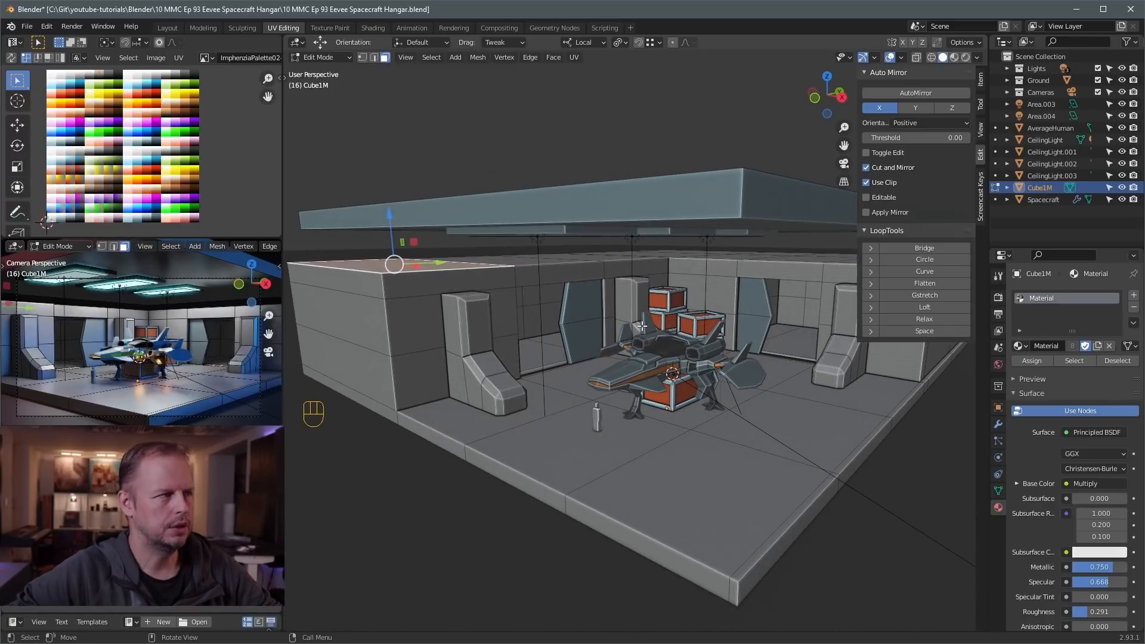
alt+click(500, 302)
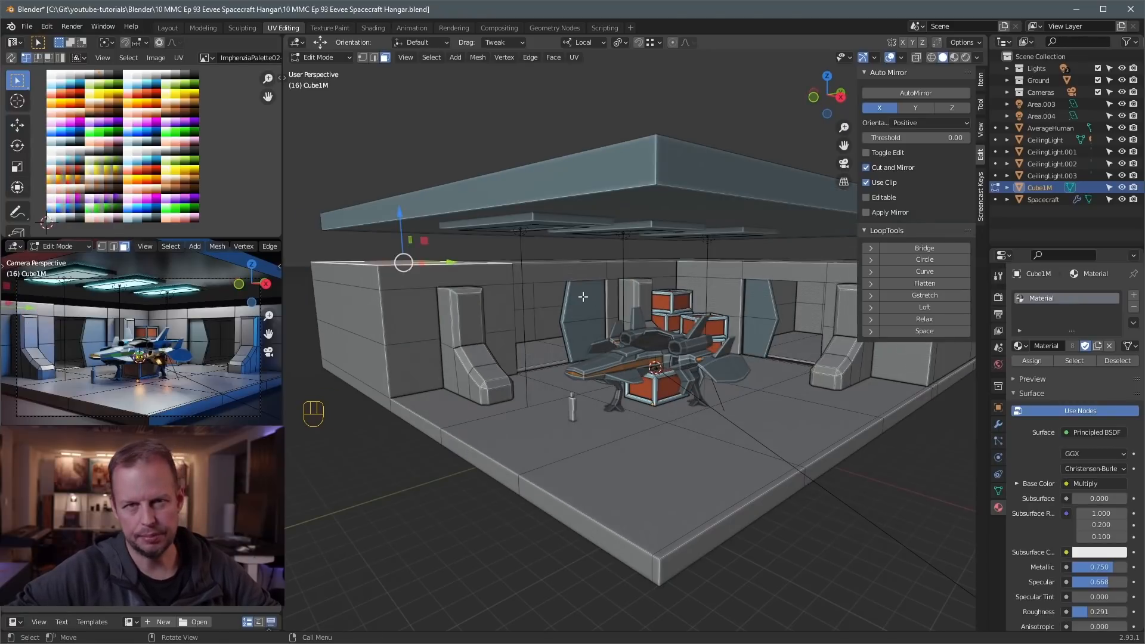
middle_drag(588, 304, 593, 303)
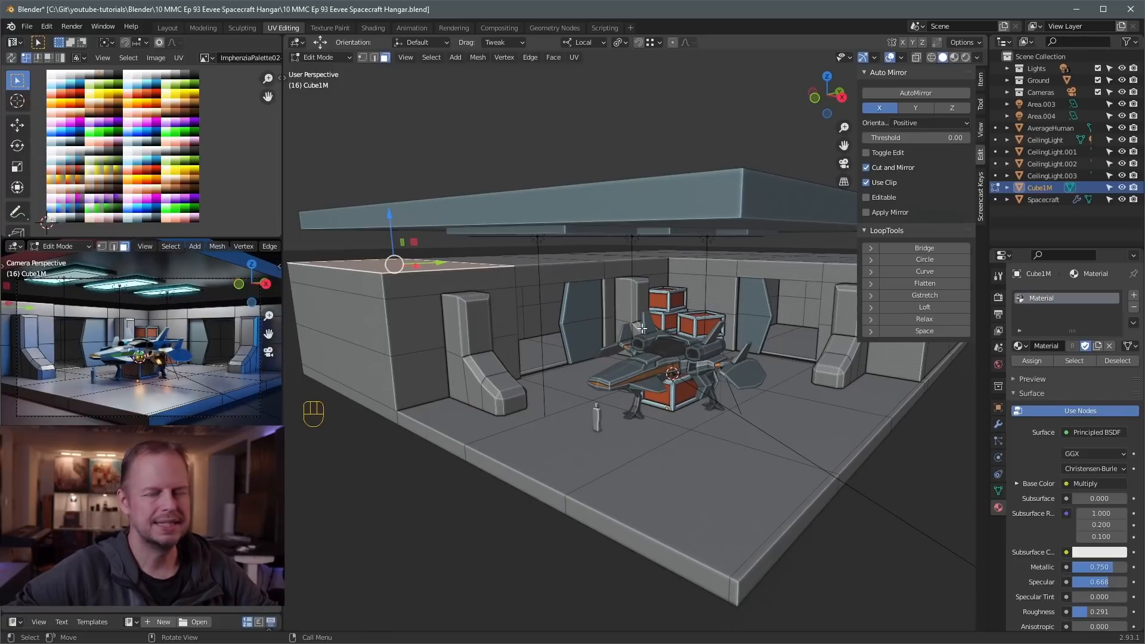
click(501, 303)
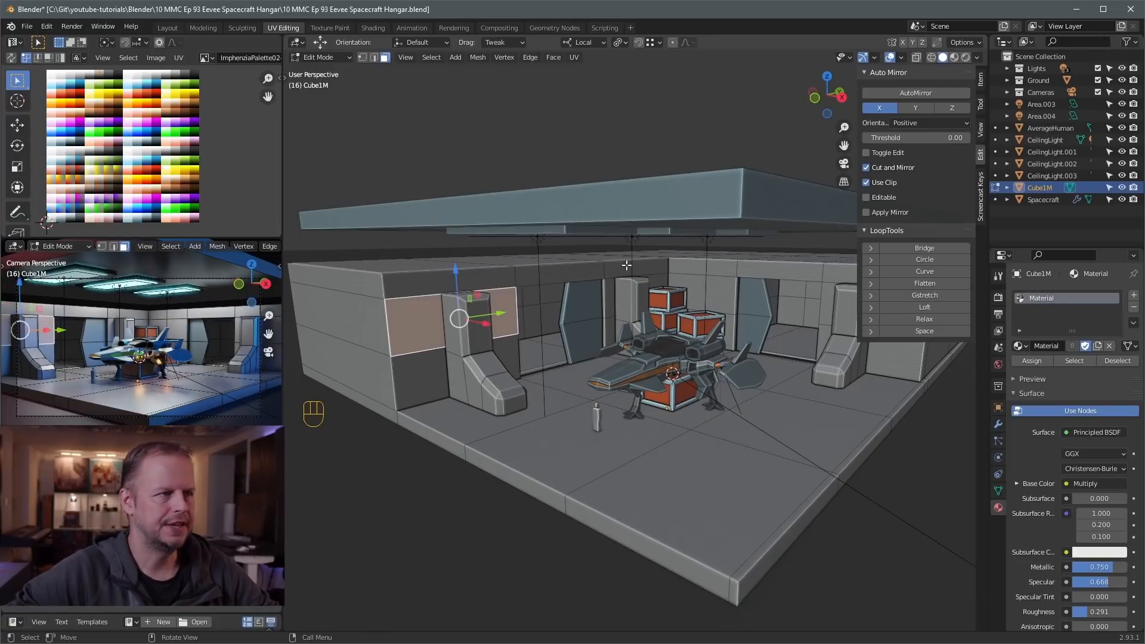
key(shift)
key(shift+d)
right_click(612, 313)
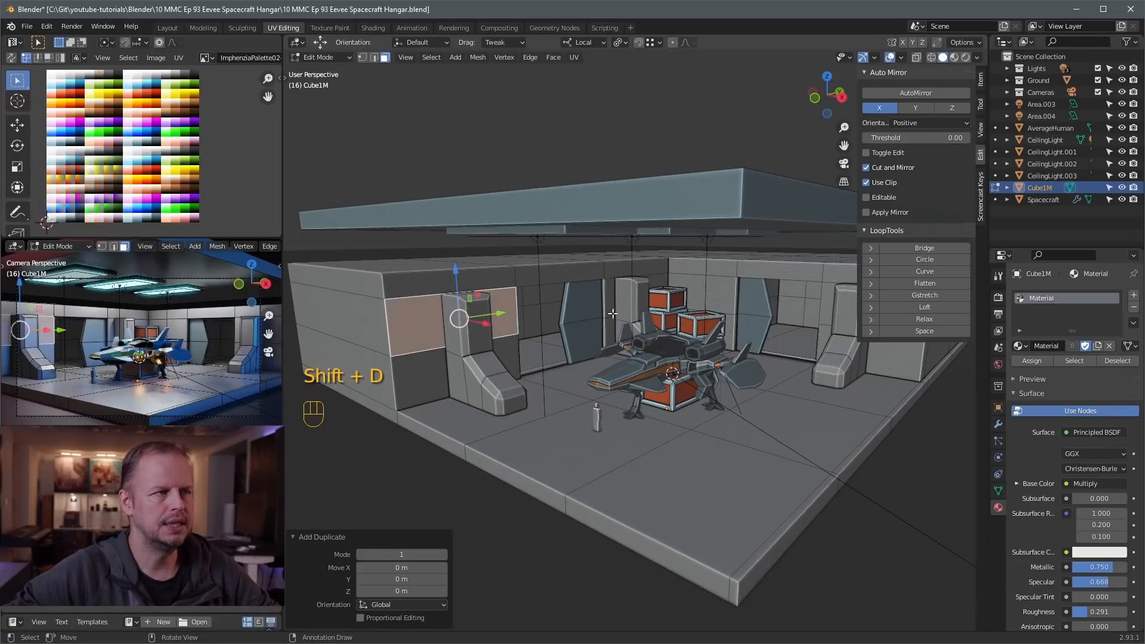
key(s)
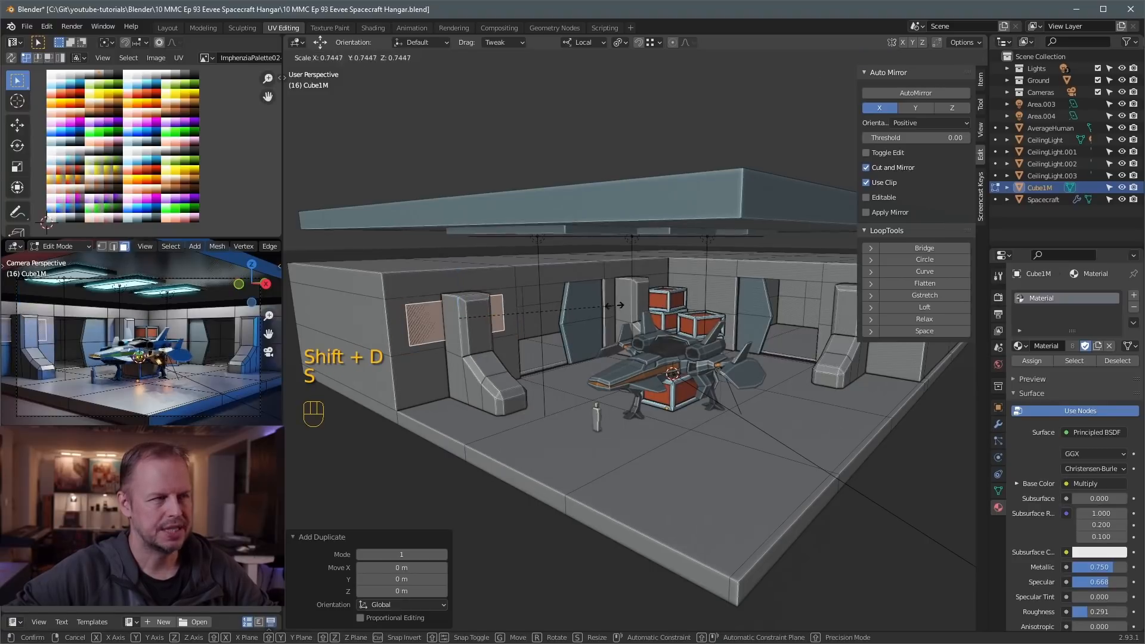
click(592, 302)
Extrude the duplicated wall faces about 0.87 m, taper them to about 0.901, and shift them about -0.55 m along local X
key(e)
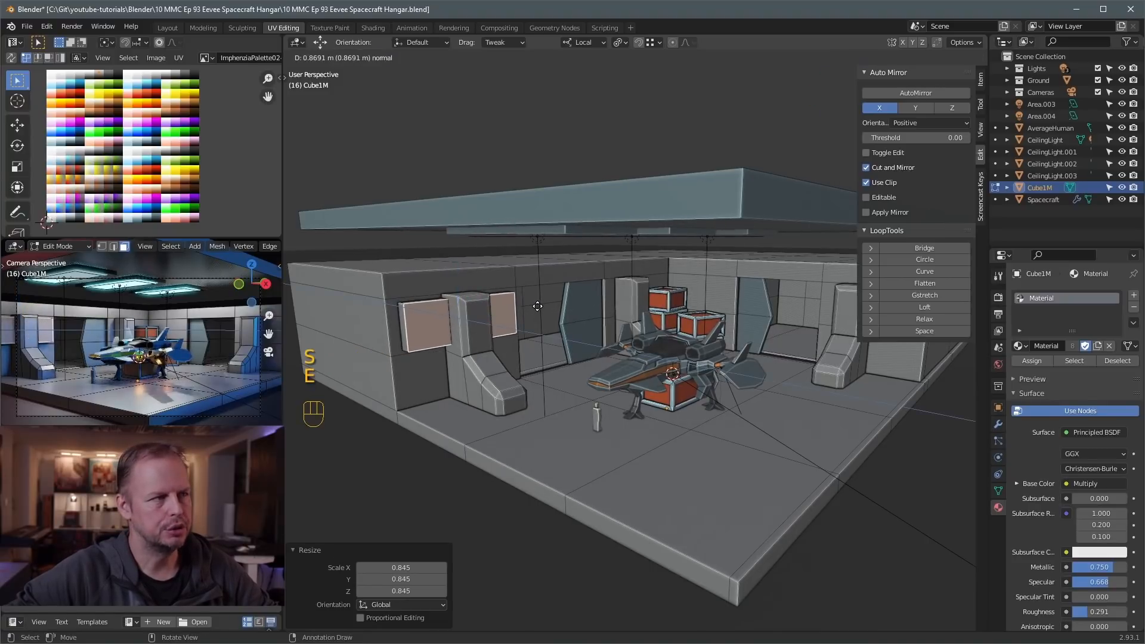
click(540, 305)
key(s)
click(589, 305)
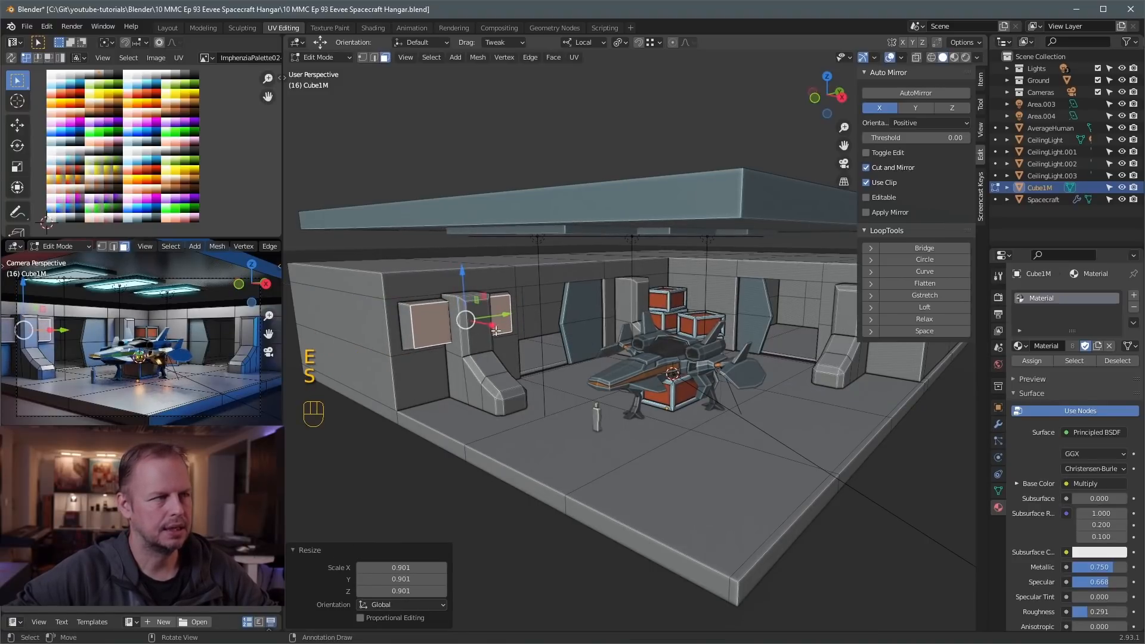
drag(494, 328, 484, 326)
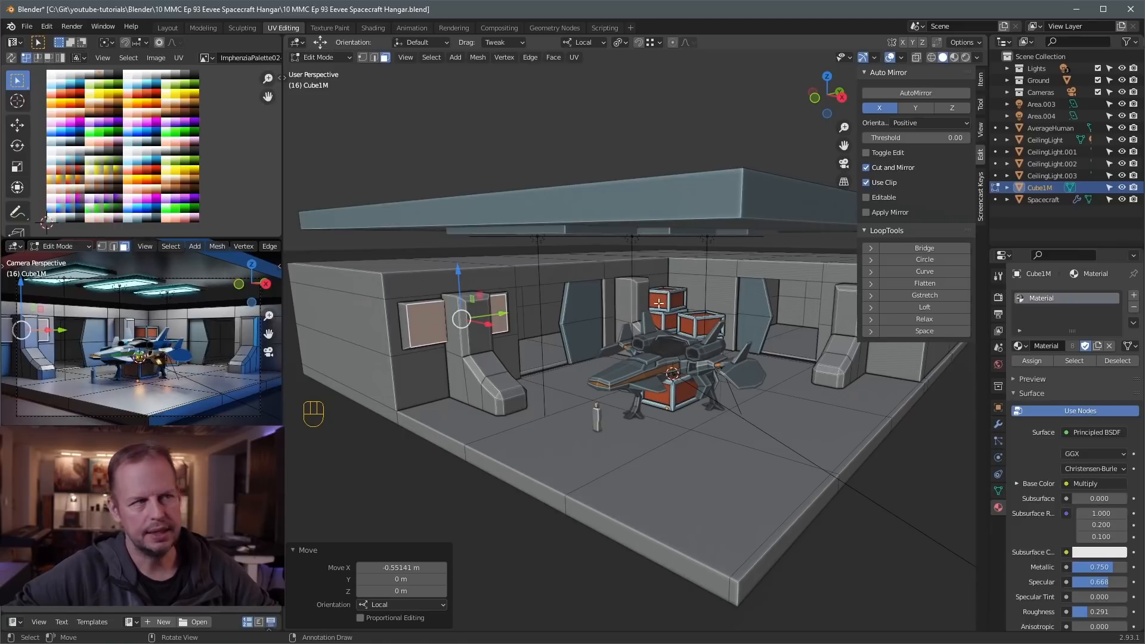
Inset the back wall face behind the crates by about 0.65 m and extrude it inward about 1.45 m
scroll(600, 313, up, 2)
mouse_move(601, 313)
middle_down()
mouse_move(610, 302)
mouse_move(597, 357)
mouse_move(602, 334)
middle_up()
click(684, 320)
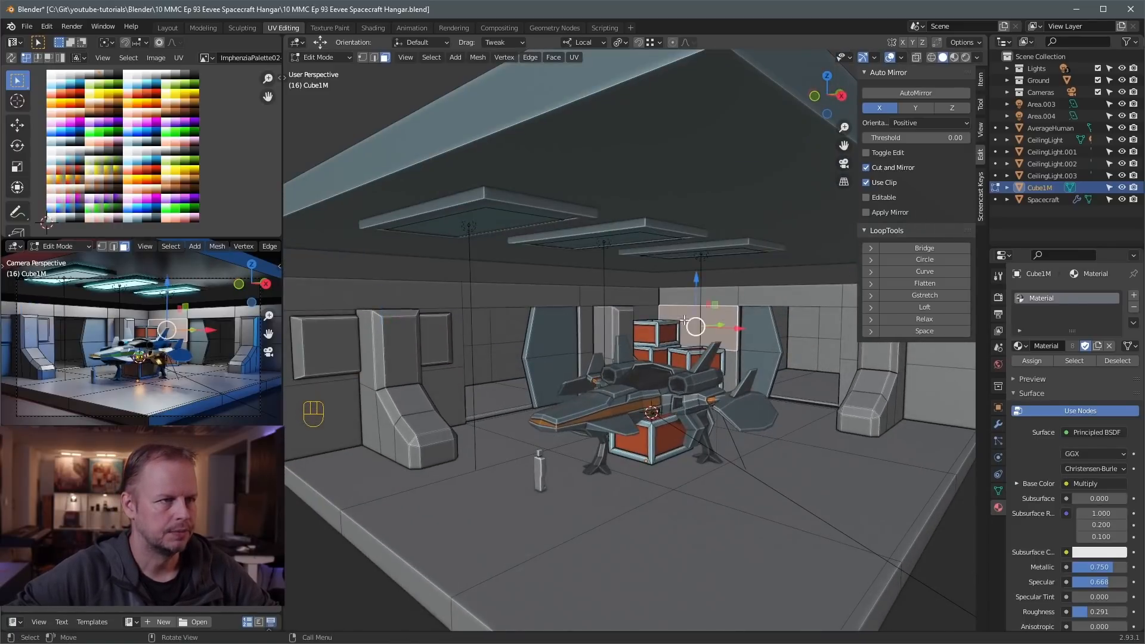
key(i)
click(849, 312)
key(e)
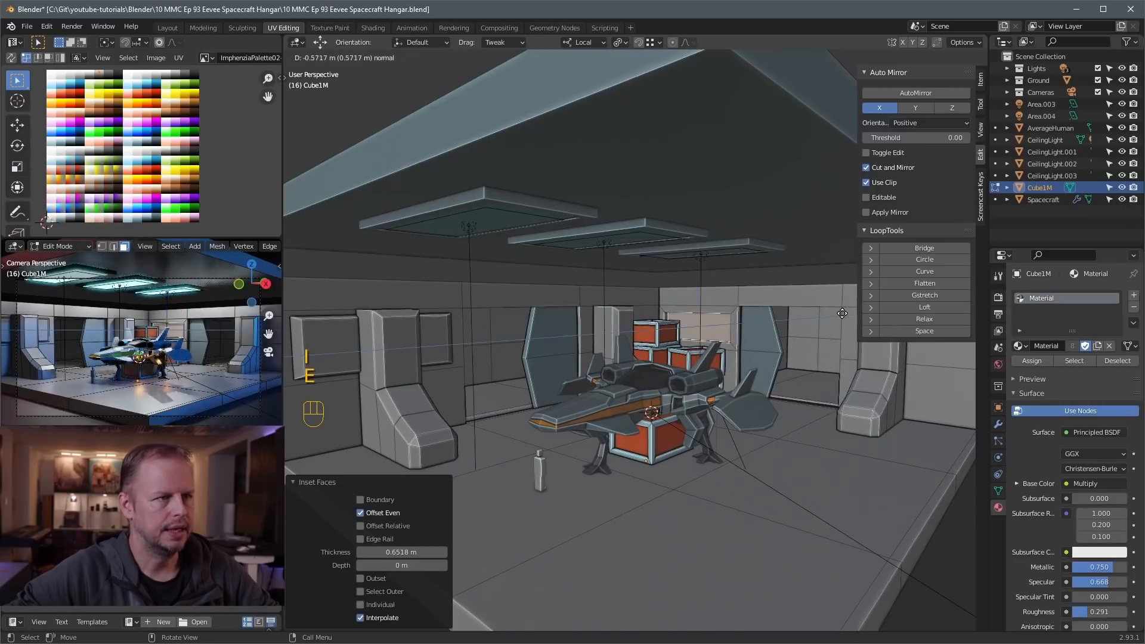
click(847, 312)
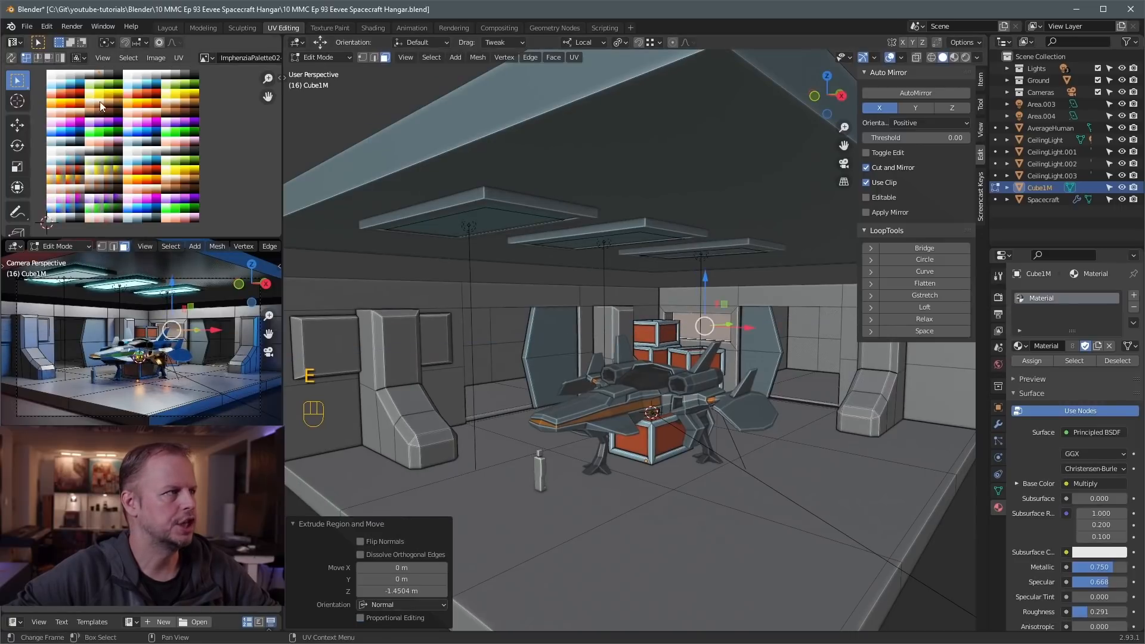
Recolour the recessed back wall face by moving its UVs onto a dark palette swatch, and check it in Object Mode
key(g)
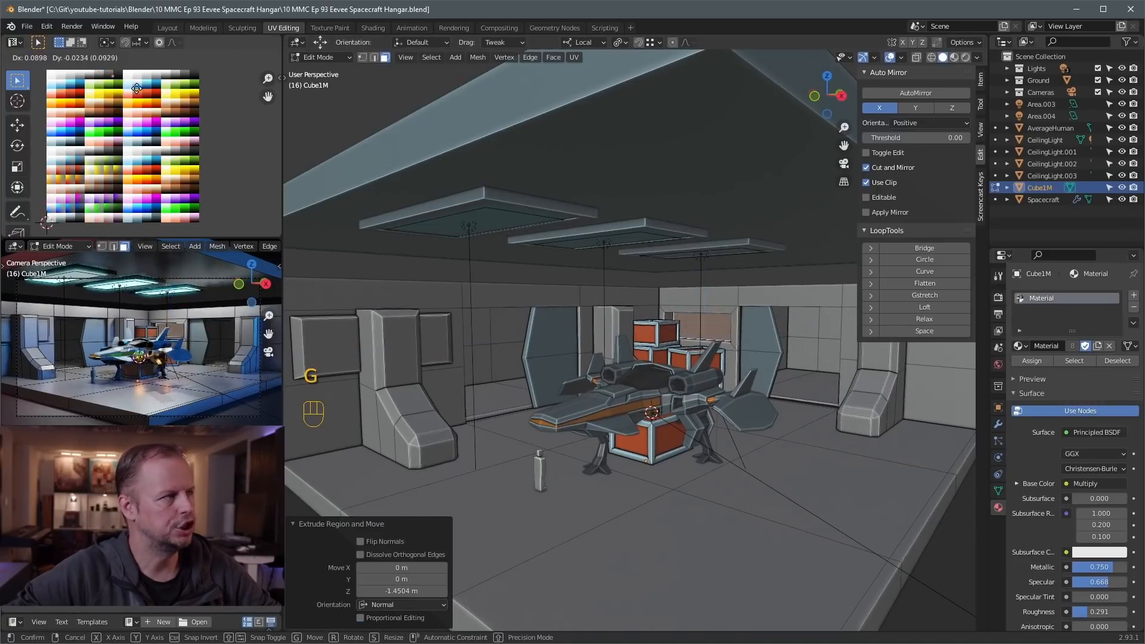
click(185, 117)
key(Tab)
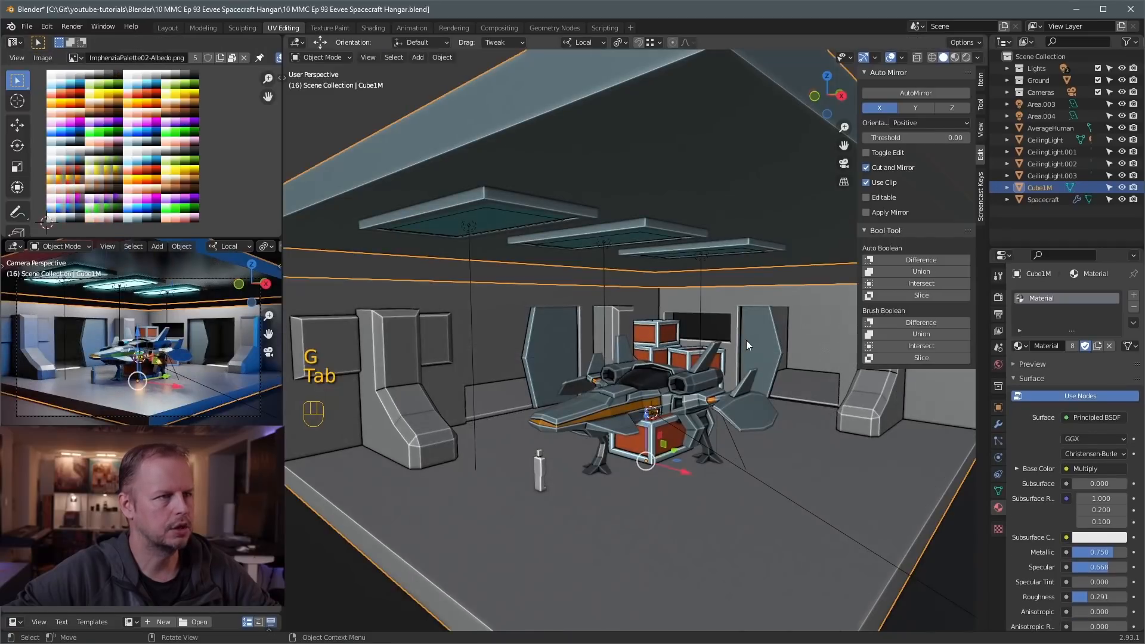
key(Tab)
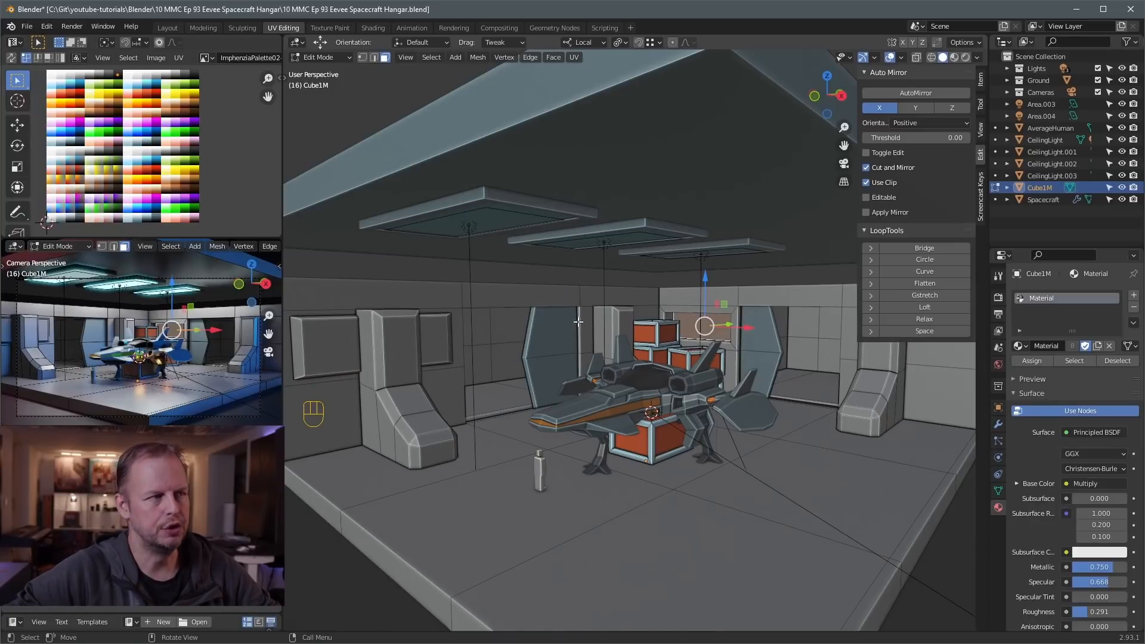
Duplicate the wall face behind the right wall's column and scale the copy to about 0.601
scroll(708, 336, up, 2)
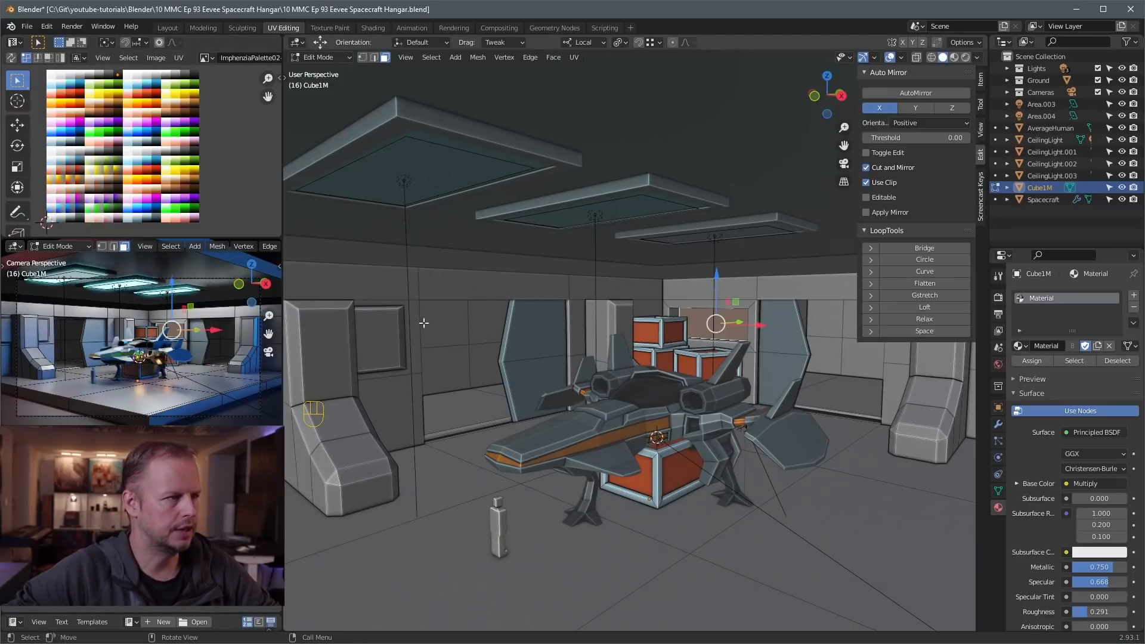
shift+middle_drag(423, 322, 507, 405)
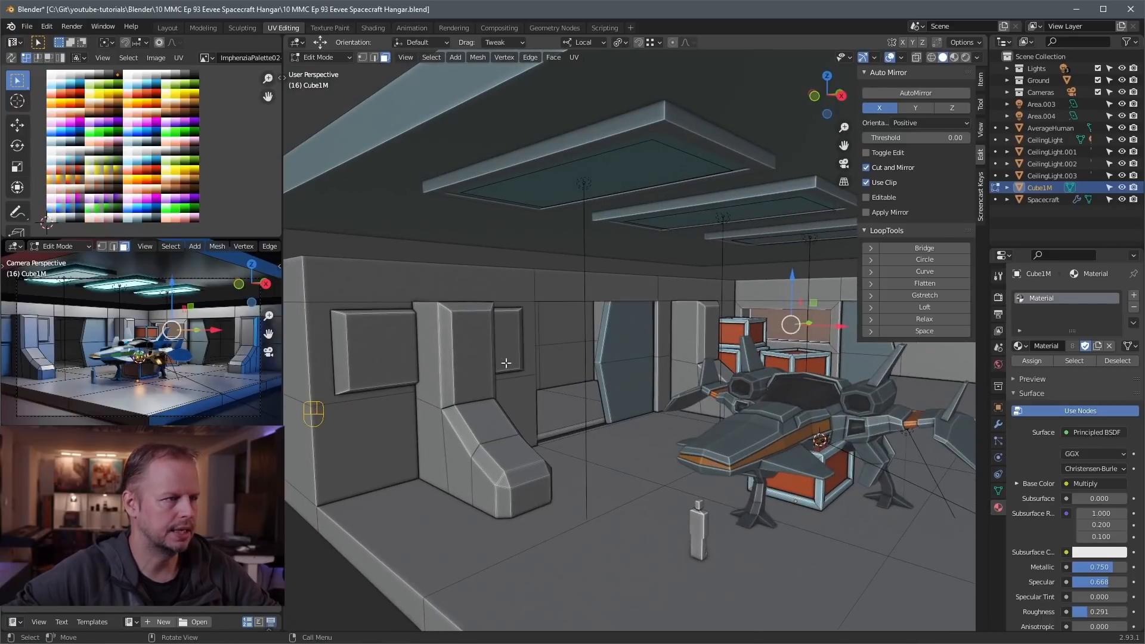
middle_drag(530, 354, 644, 365)
scroll(537, 358, up, 2)
shift+middle_drag(644, 365, 697, 405)
middle_drag(798, 417, 891, 425)
click(843, 390)
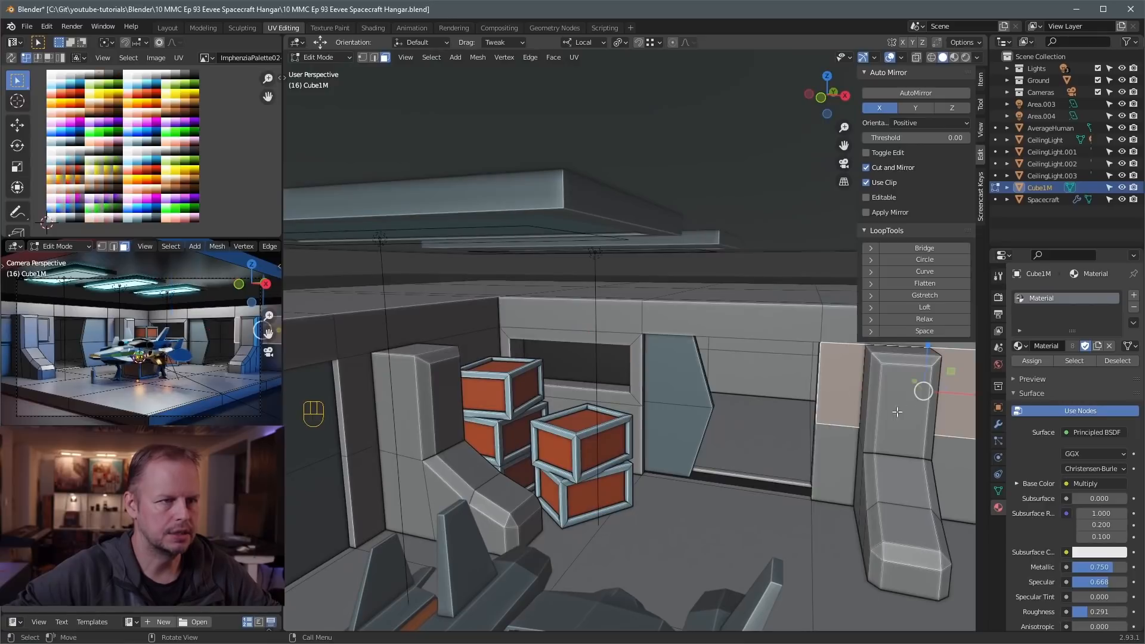
shift+middle_drag(899, 384, 814, 389)
key(shift+d)
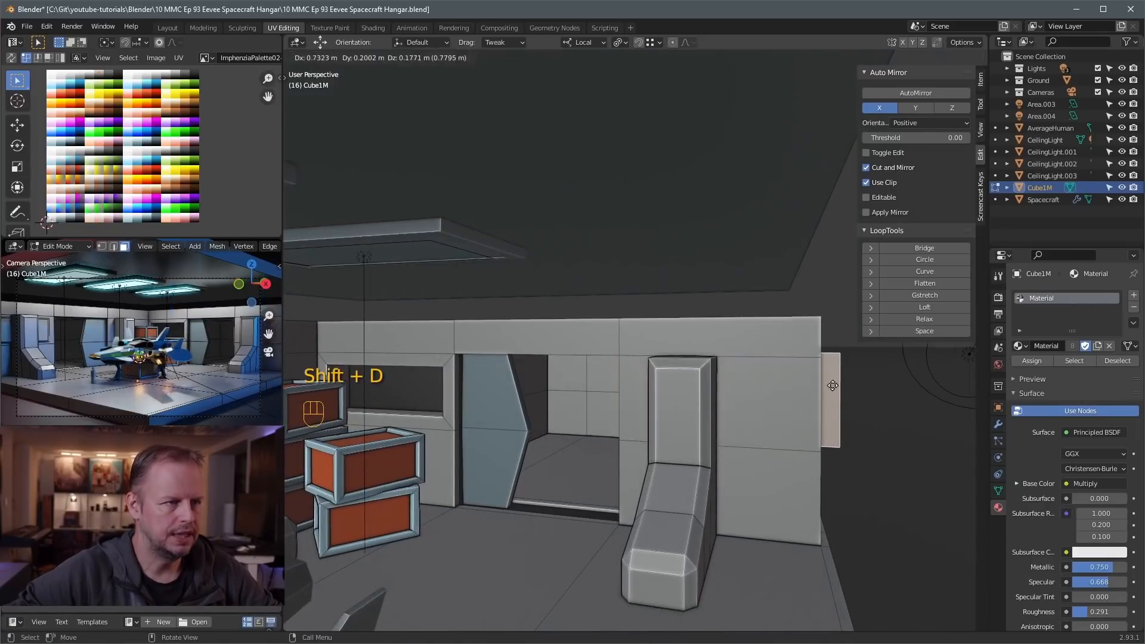
click(900, 388)
key(s)
click(898, 392)
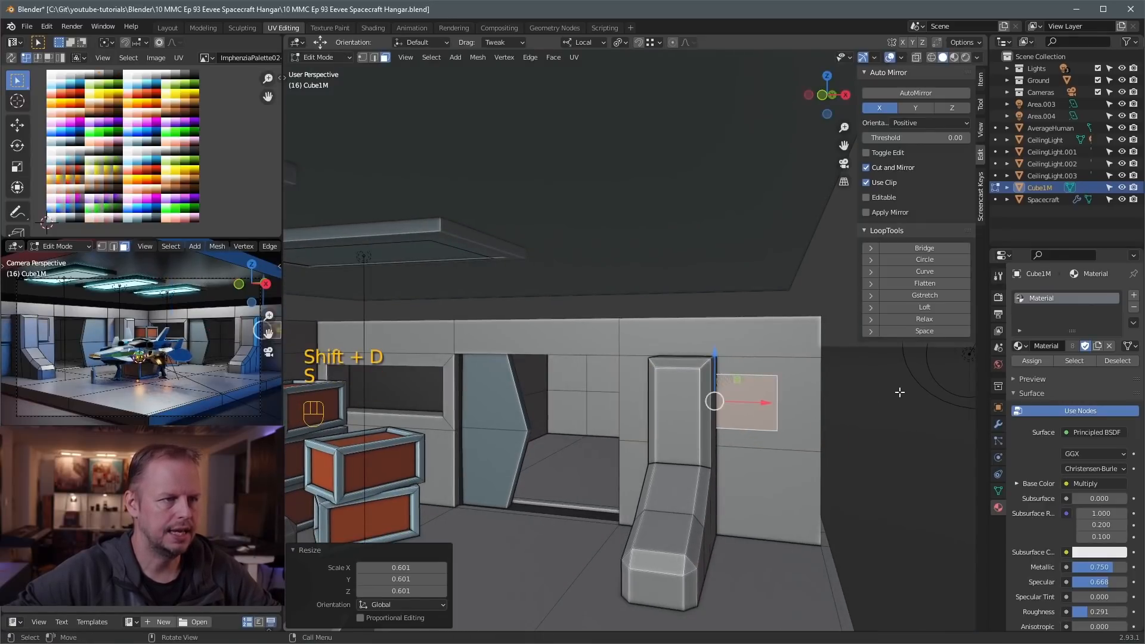
Narrow the copied face, move it about -3.52 m along local X beside the doorway, and resize it into a small upright panel
key(s)
key(x)
click(731, 397)
drag(760, 404, 693, 405)
key(s)
key(z)
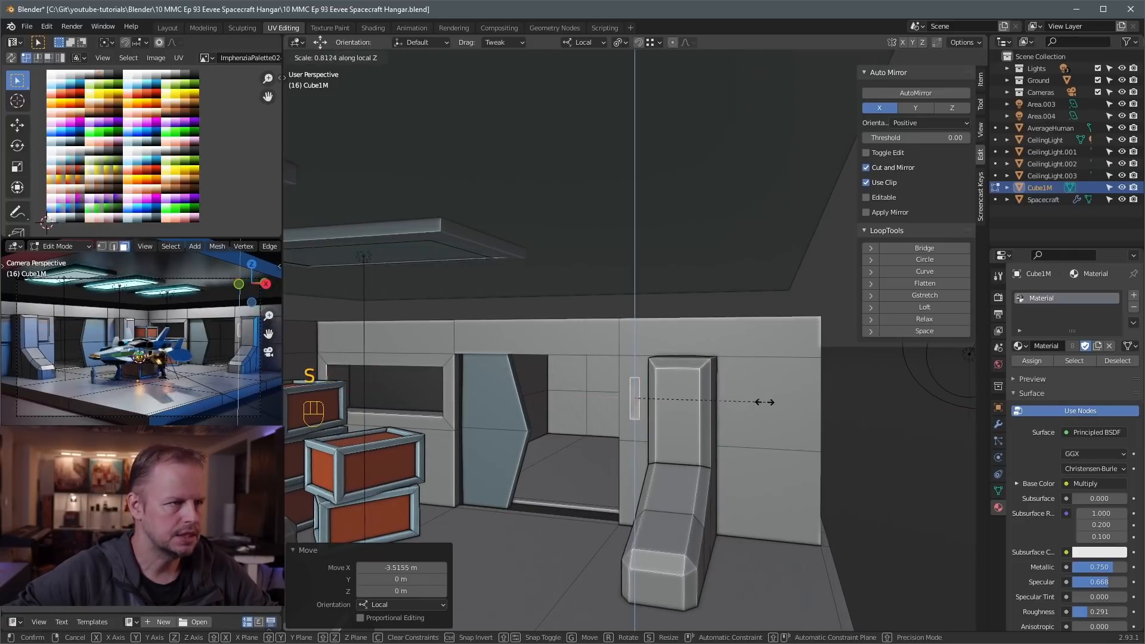
click(708, 415)
key(s)
click(761, 412)
key(s)
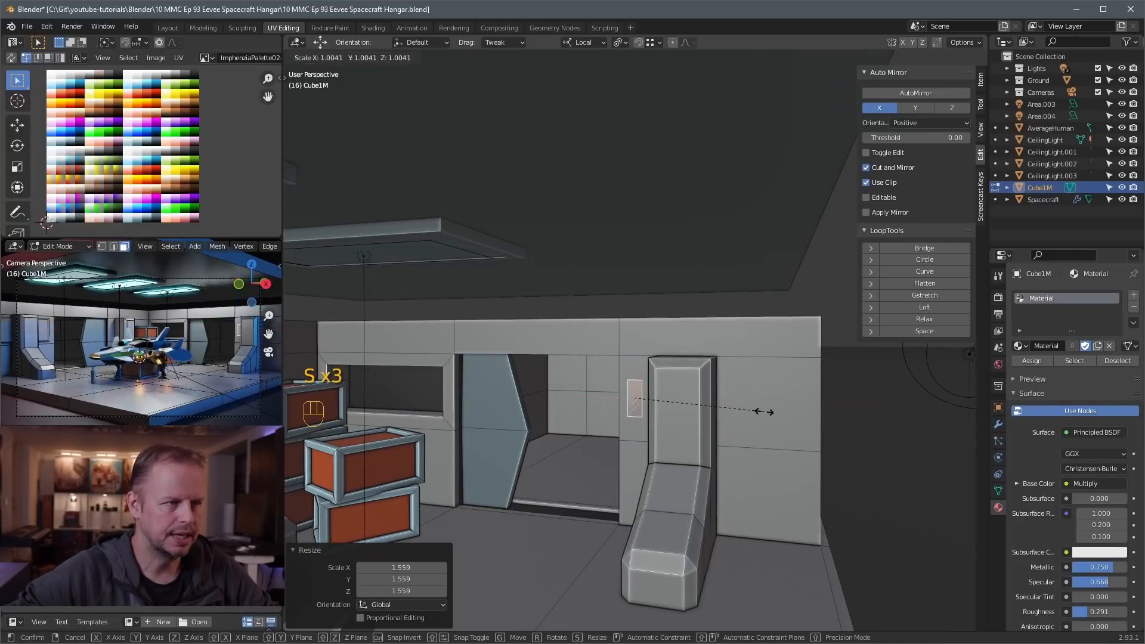
key(x)
click(802, 410)
Lower the small panel face by about 0.87 m and another 1.21 m, and shift it about -0.09 m along local X
drag(639, 358, 638, 423)
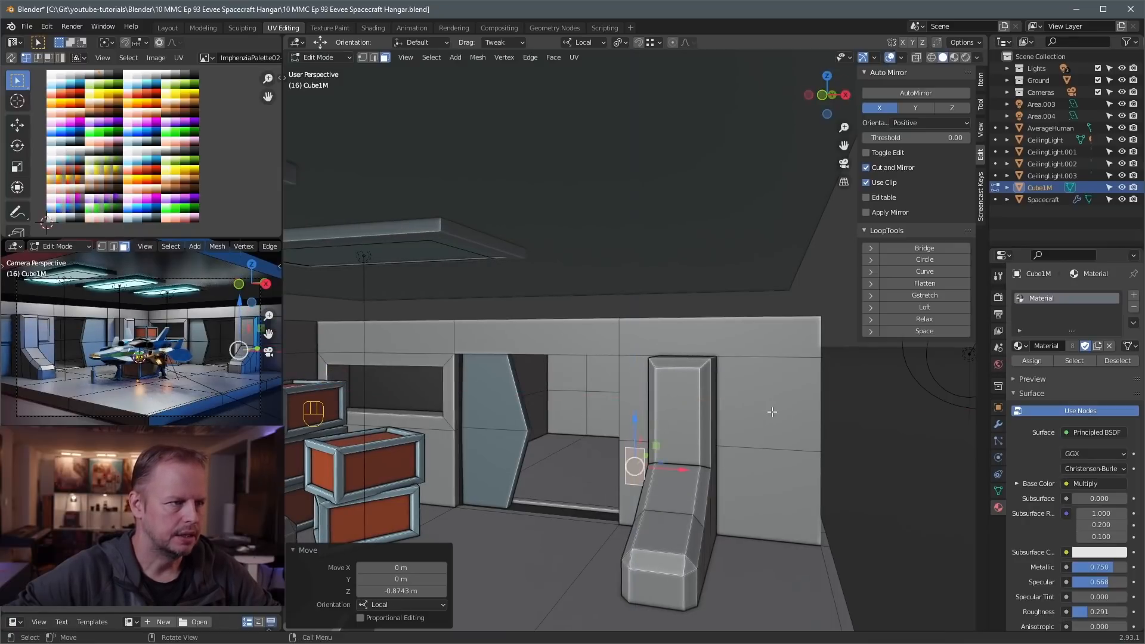
middle_drag(771, 412, 824, 325)
scroll(781, 346, down, 3)
middle_drag(504, 407, 509, 402)
drag(782, 306, 781, 325)
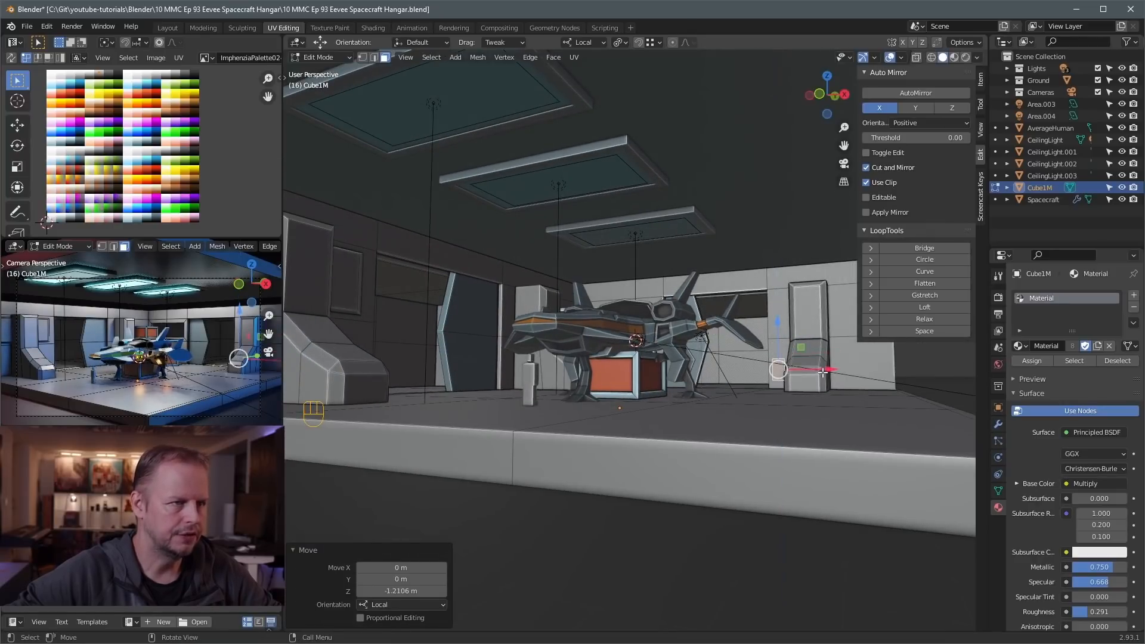
drag(824, 371, 822, 370)
Extrude the panel face about 0.38 m, inset it about 0.12 m, and extrude the inner face inward about 0.13 m
scroll(839, 367, up, 4)
middle_drag(822, 357, 668, 380)
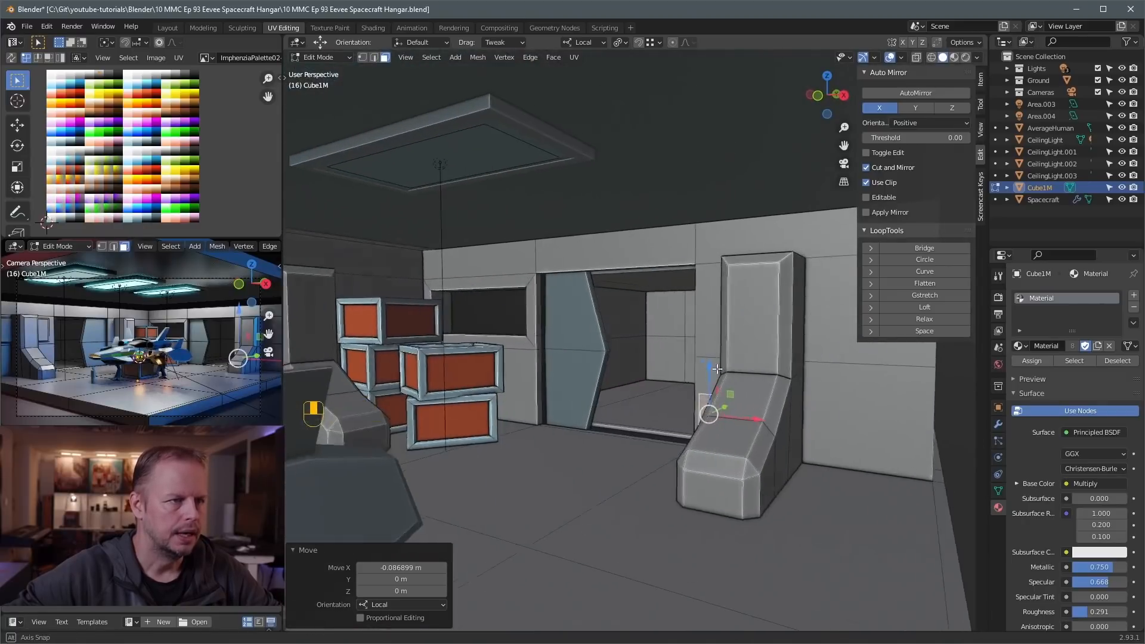
middle_drag(787, 358, 799, 366)
key(e)
click(801, 372)
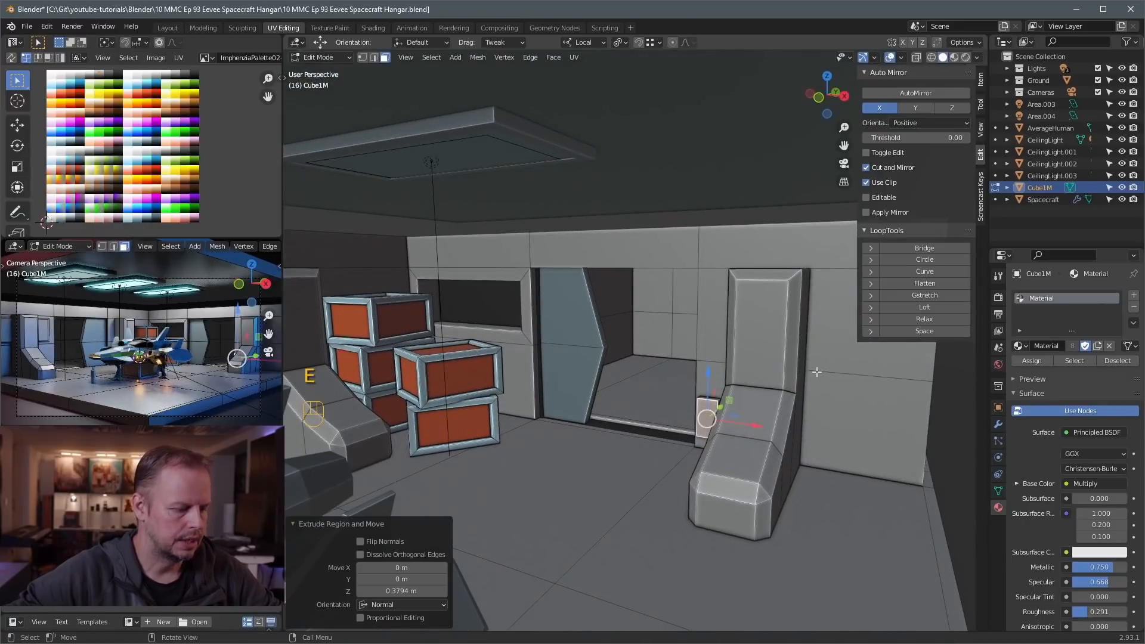
key(i)
click(814, 373)
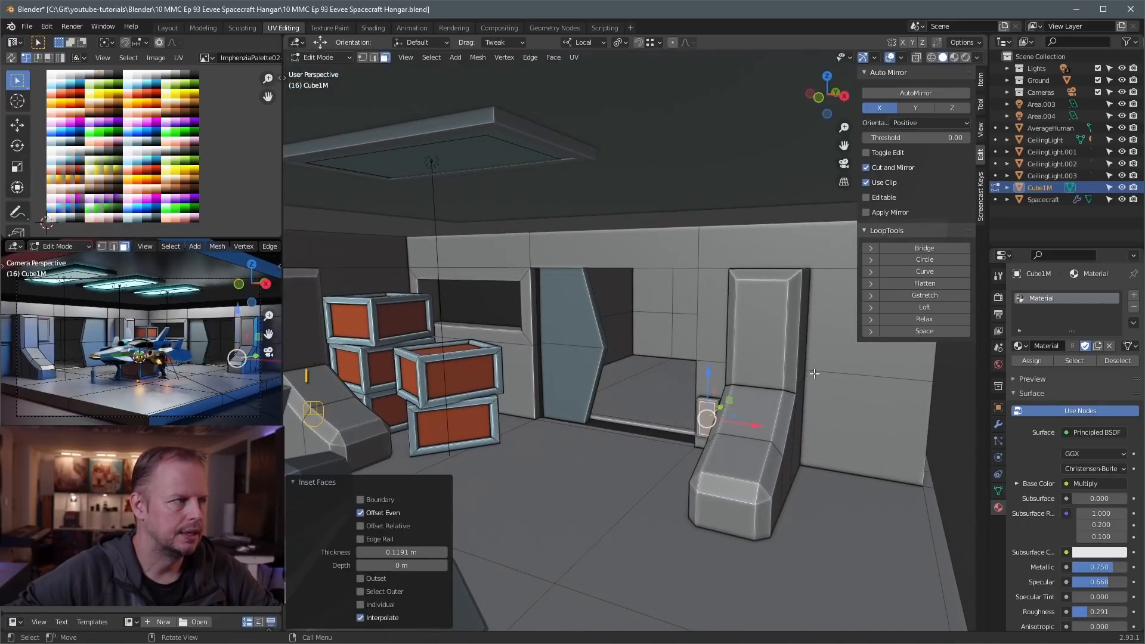
key(e)
click(815, 372)
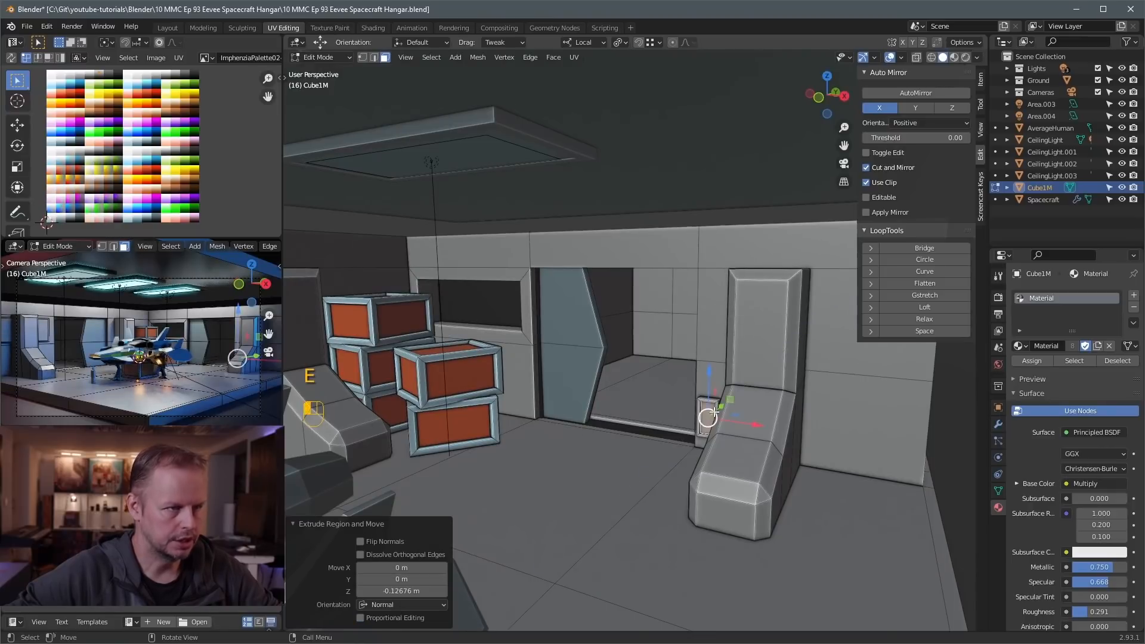
Nudge the framed panel along local X and recolour its recessed face by moving its UVs onto a dark palette swatch
key(l)
drag(750, 424, 727, 413)
click(706, 418)
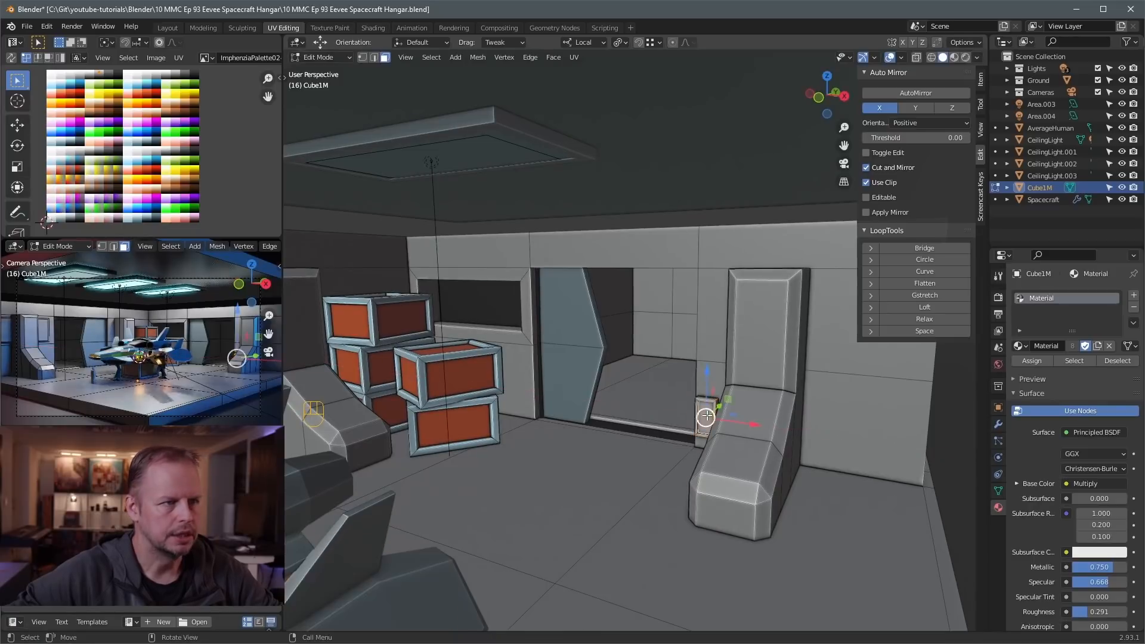
key(g)
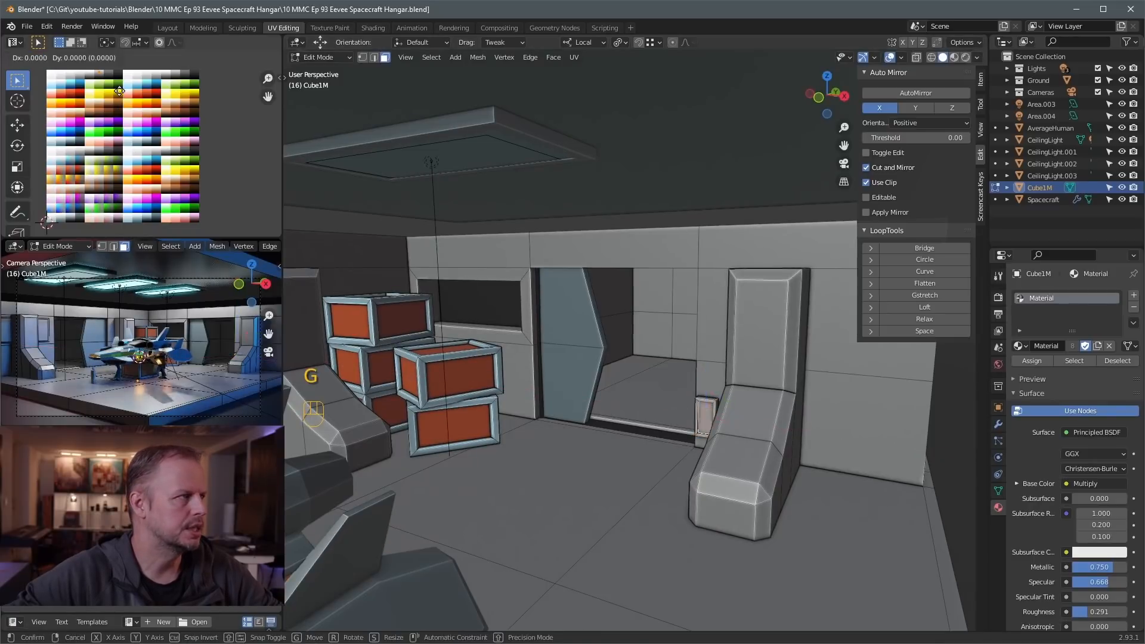
click(136, 90)
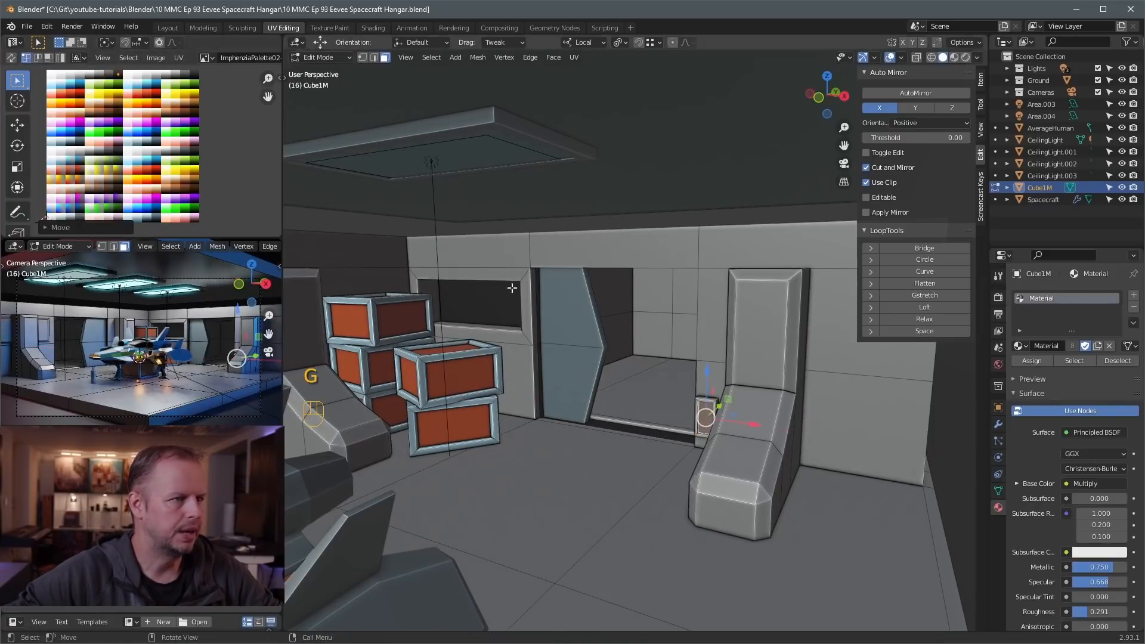
Duplicate the panel's recessed face, scale the copy to about 0.466, and extrude it about 0.09 m
scroll(715, 345, up, 4)
scroll(363, 223, up, 2)
shift+middle_drag(779, 362, 528, 200)
scroll(420, 201, up, 1)
middle_drag(564, 295, 653, 245)
click(529, 339)
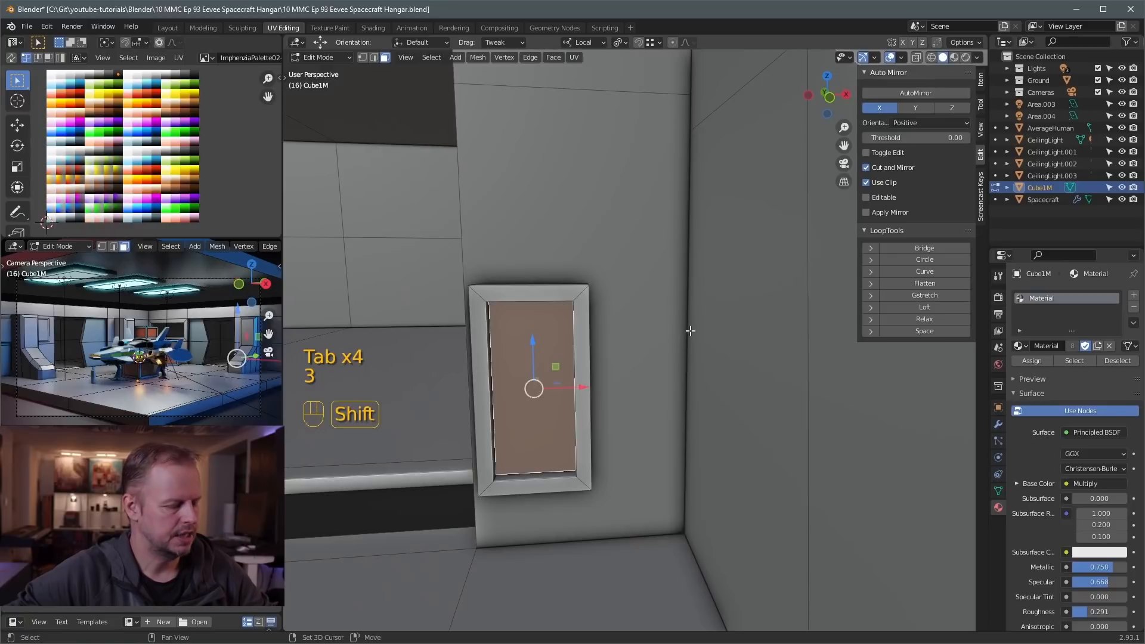
key(shift+d)
key(s)
click(617, 352)
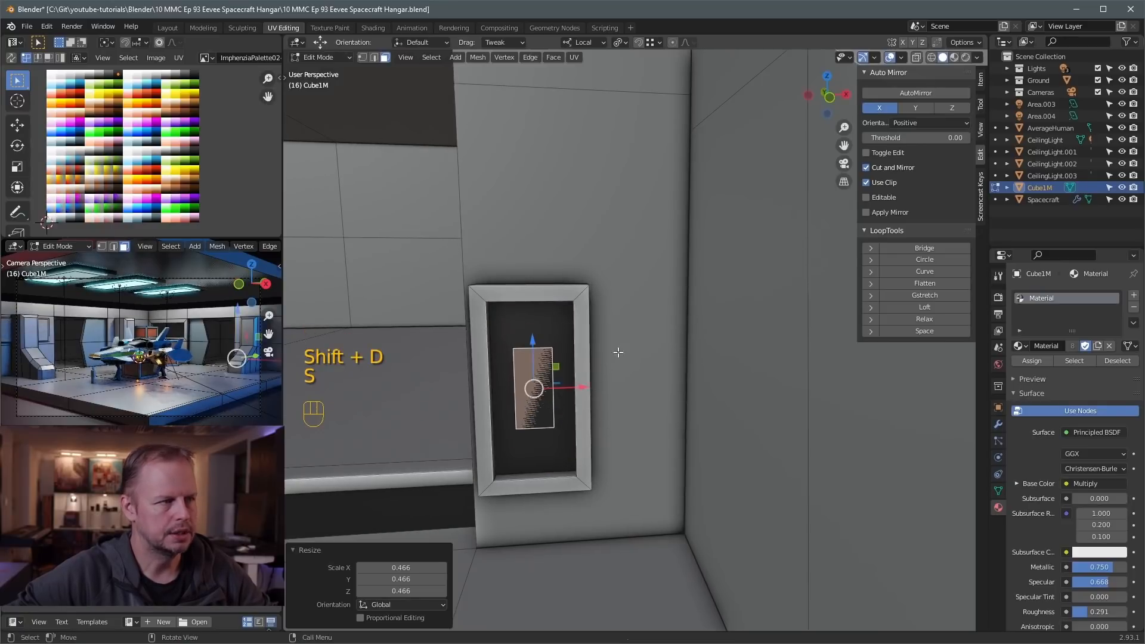
key(e)
click(716, 334)
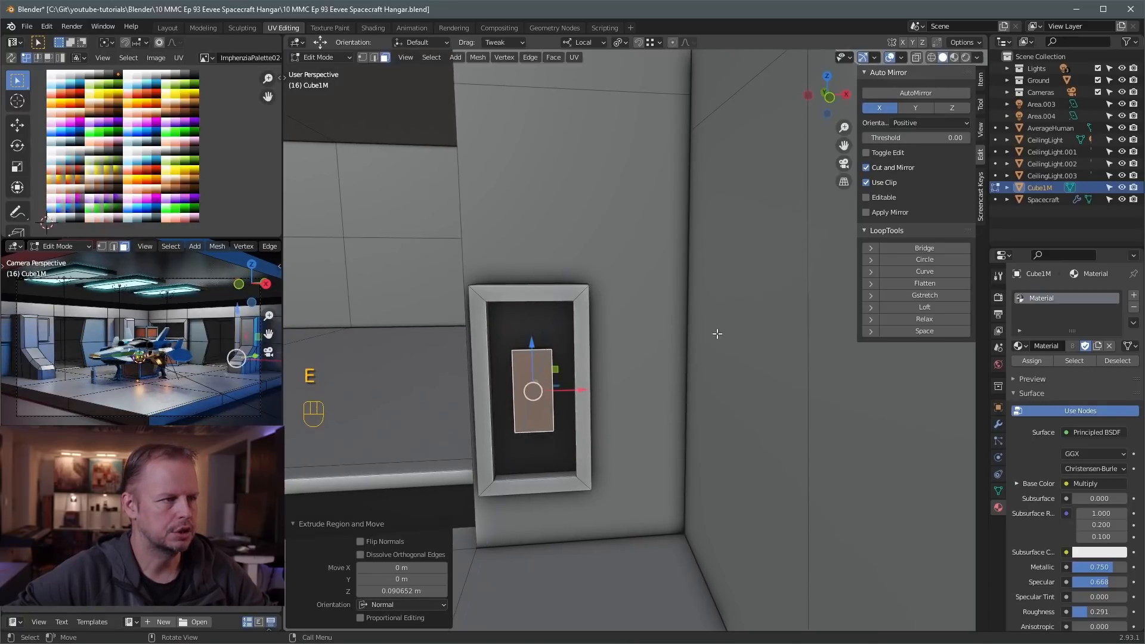
Recolour the small raised block by moving its UVs onto the glowing cyan swatch, and check it in Object Mode
key(l)
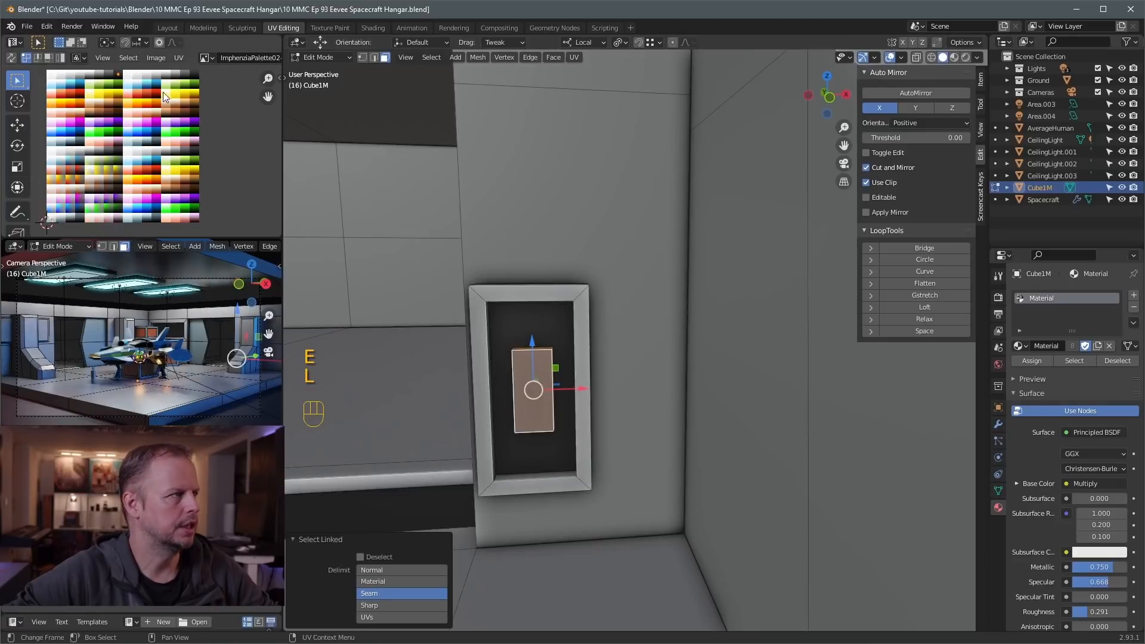
key(g)
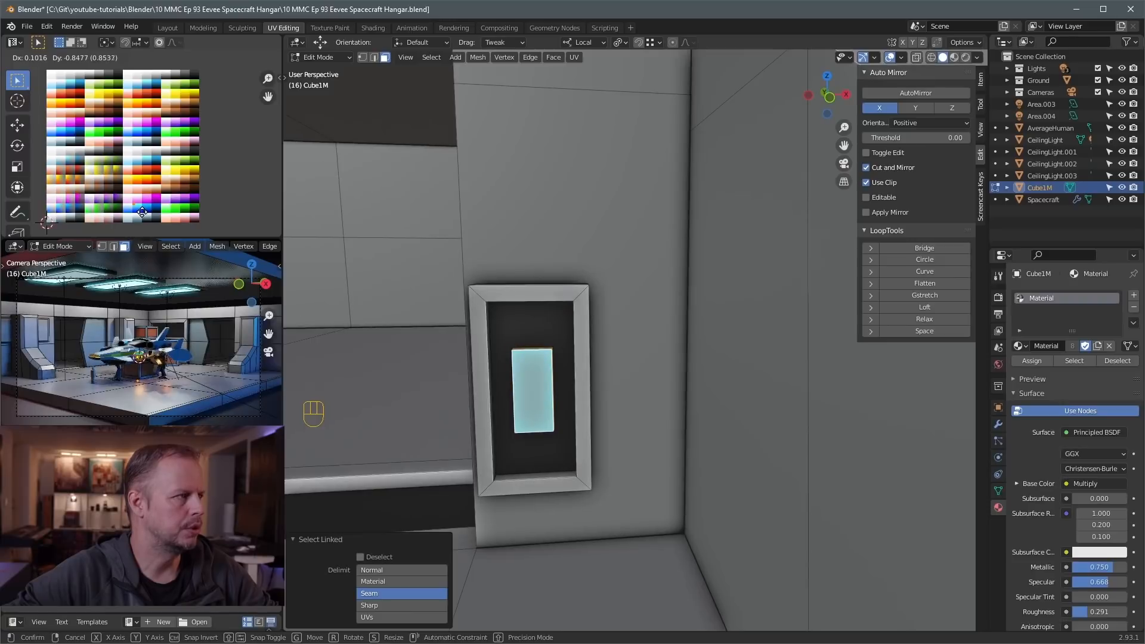
click(143, 211)
key(Tab)
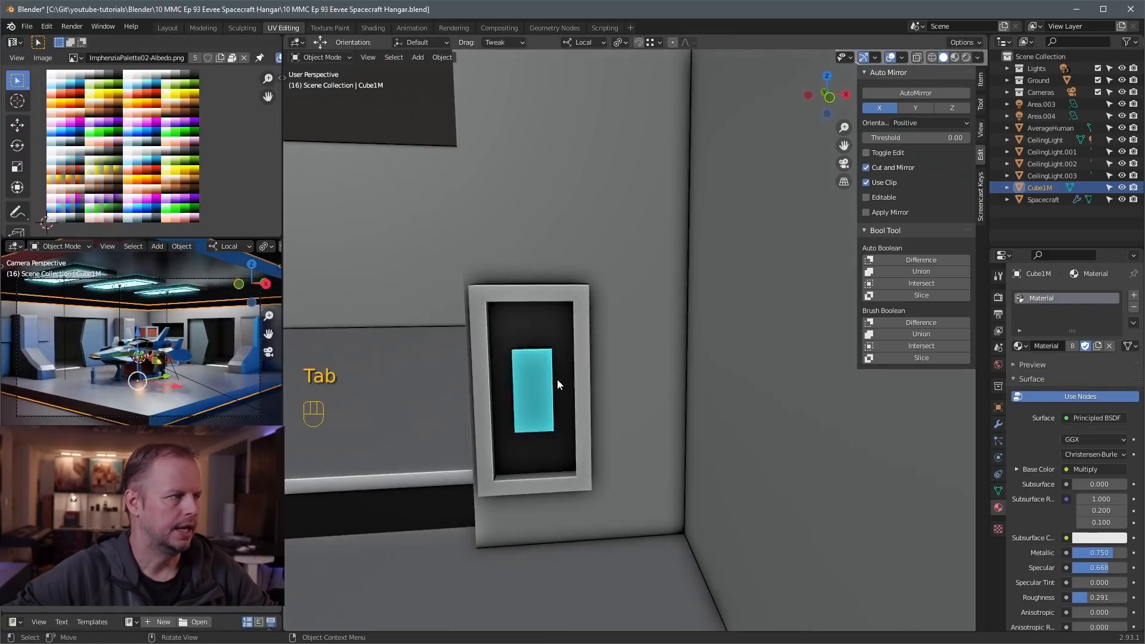
Move the frame and its glowing block together along local X toward the doorway, and render the frame to check them
click(553, 374)
key(Tab)
key(l)
key(l)
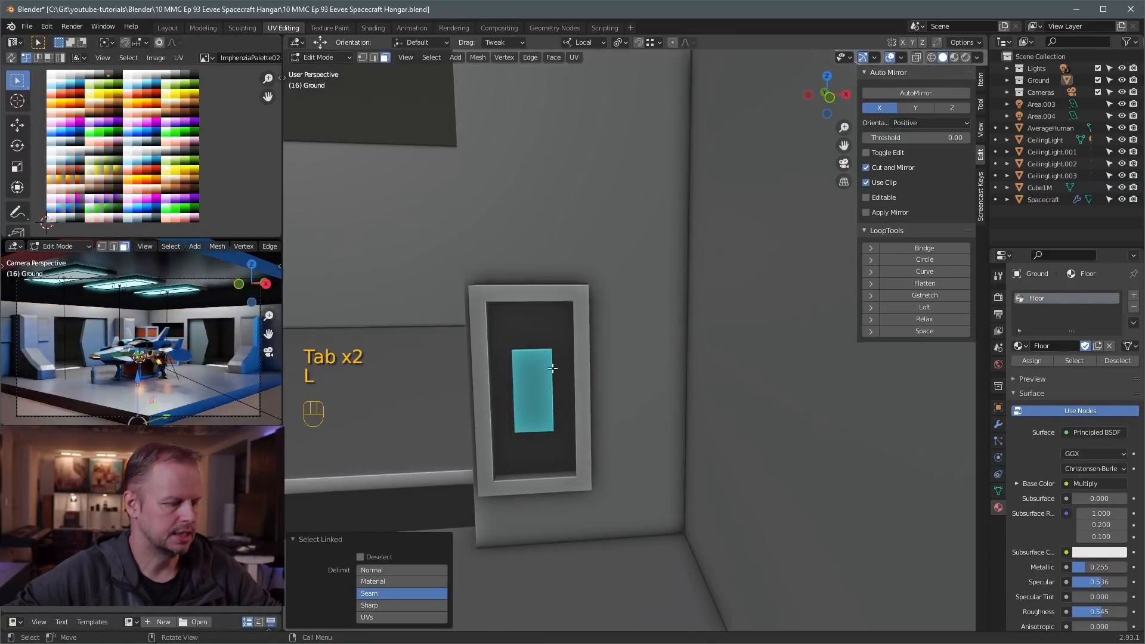
key(Tab)
click(567, 322)
key(Tab)
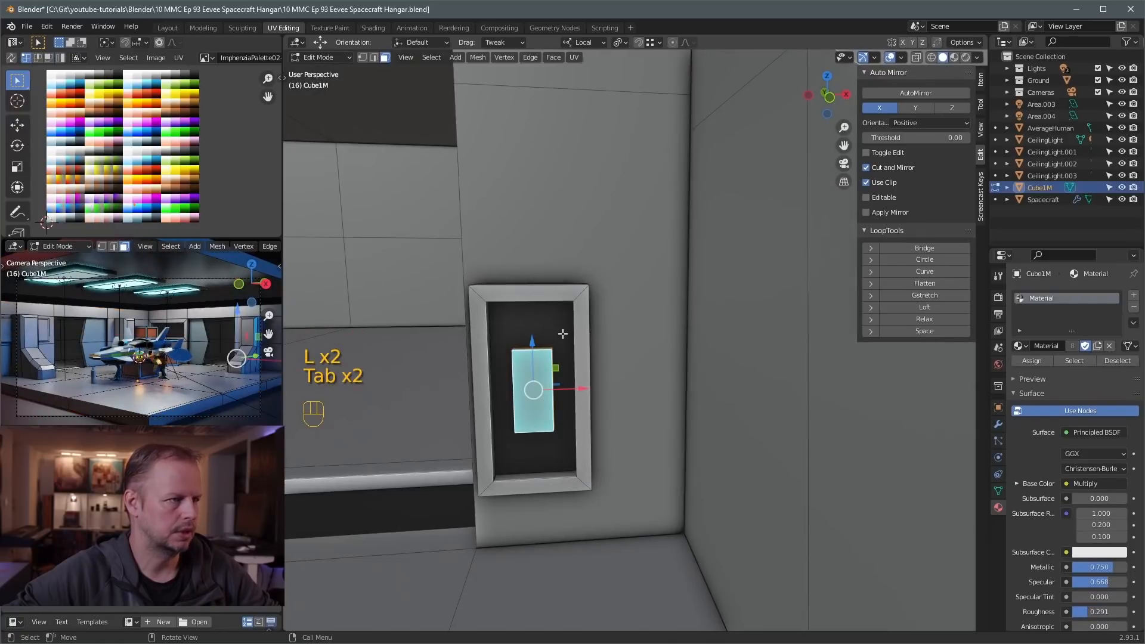
key(l)
key(l)
drag(576, 388, 398, 382)
key(Tab)
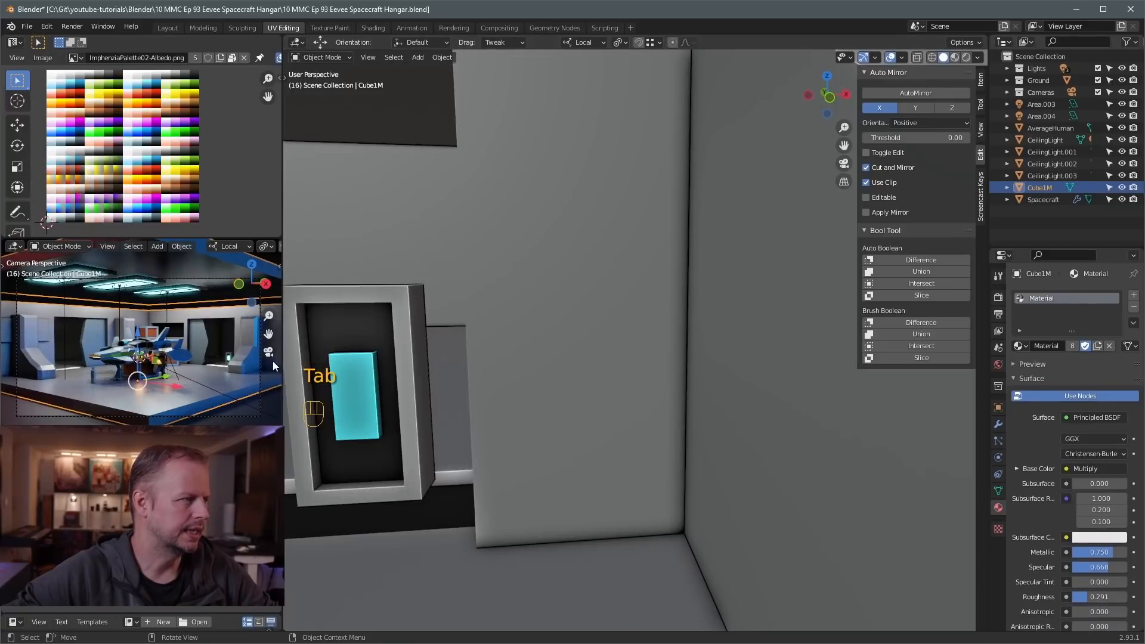
key(F12)
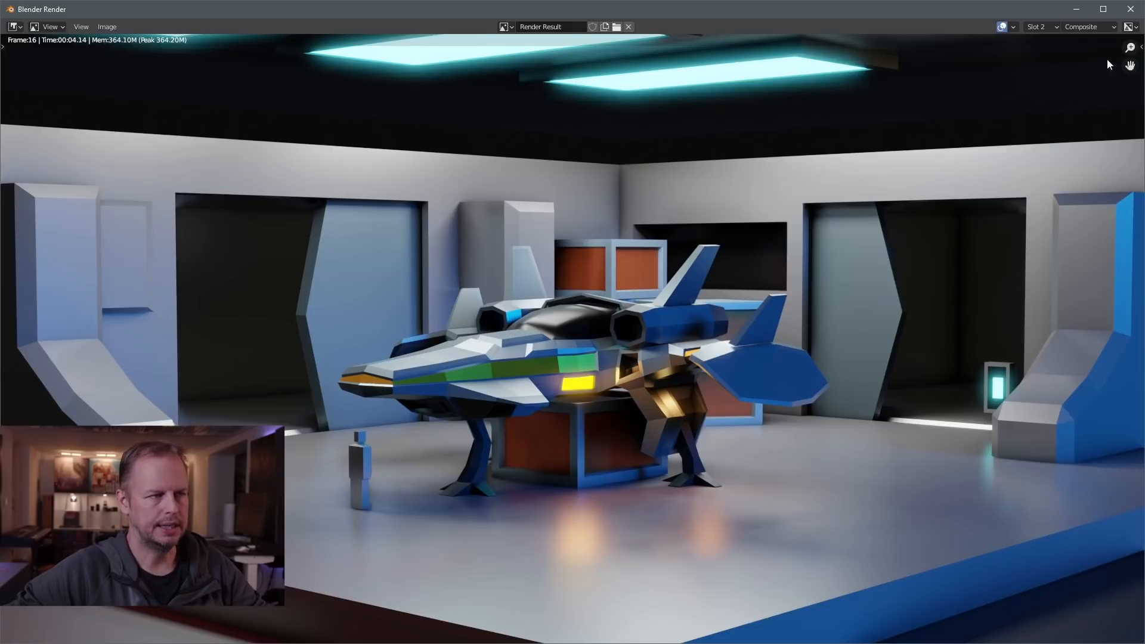
click(1129, 9)
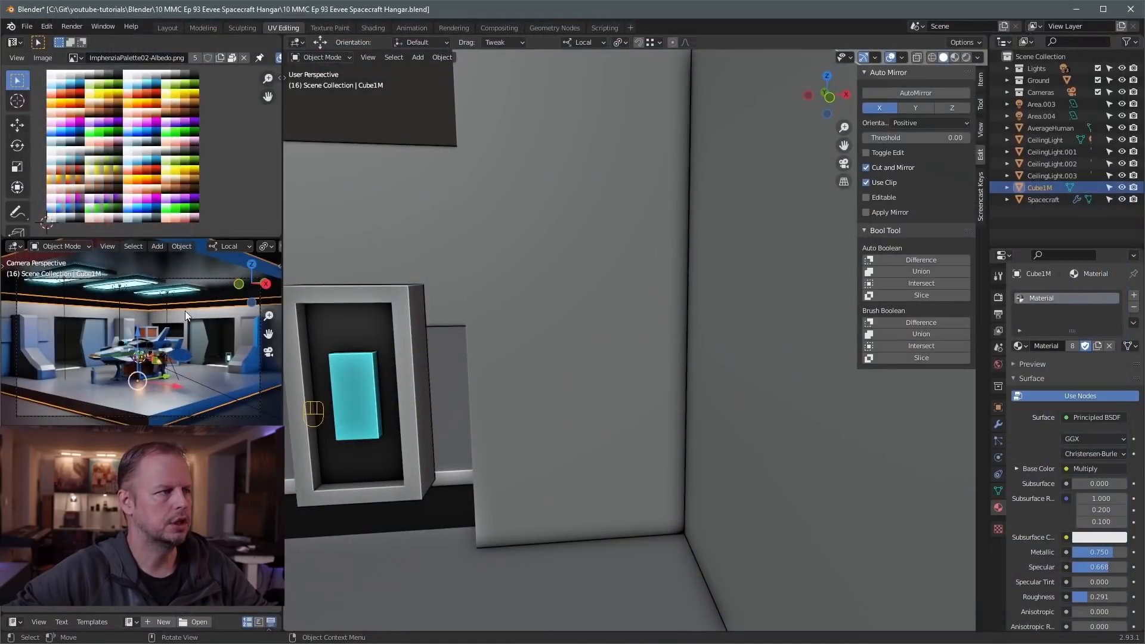
Select the whole glowing wall panel with its frame and fine-tune its position along local X beside the doorway
scroll(620, 293, down, 8)
middle_drag(712, 284, 810, 252)
scroll(656, 294, down, 3)
key(Tab)
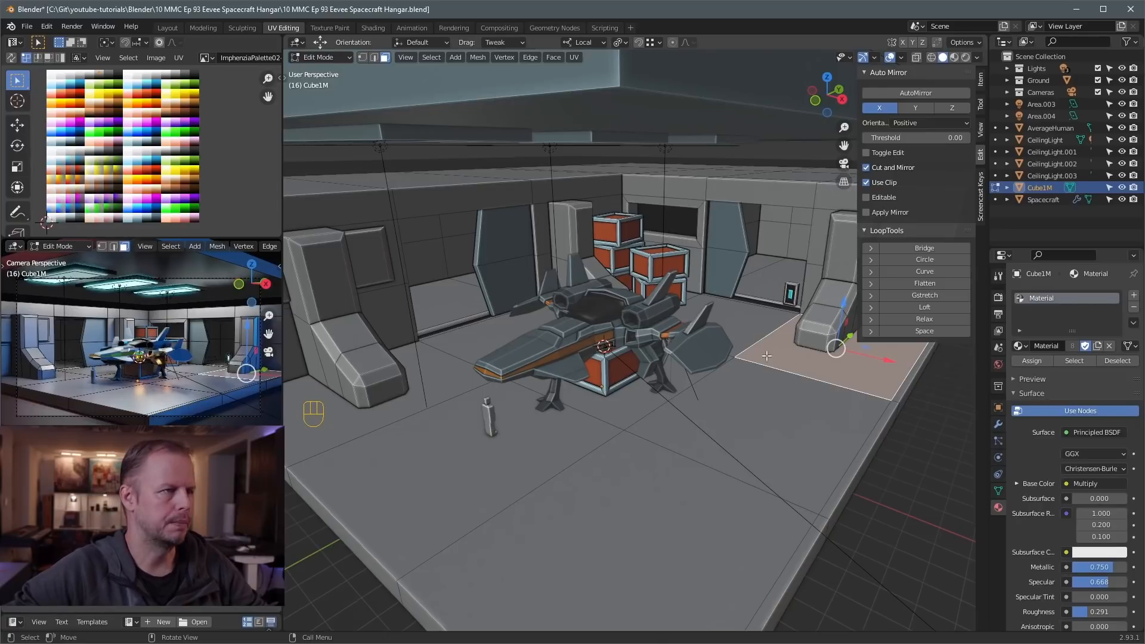
key(Tab)
key(Tab)
click(788, 290)
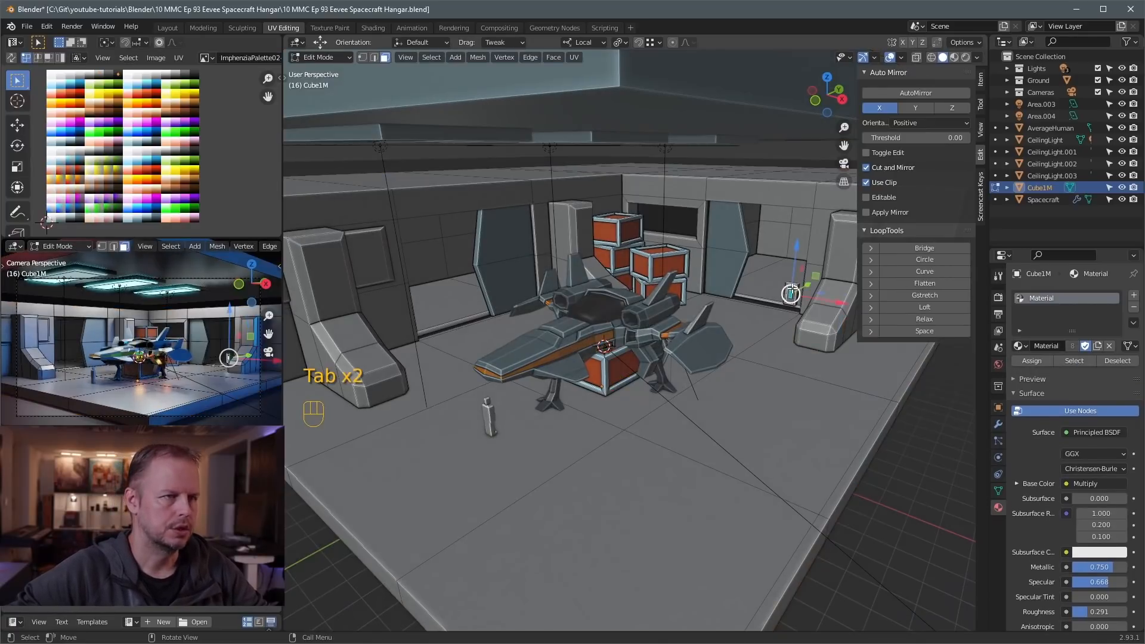
key(l)
key(l)
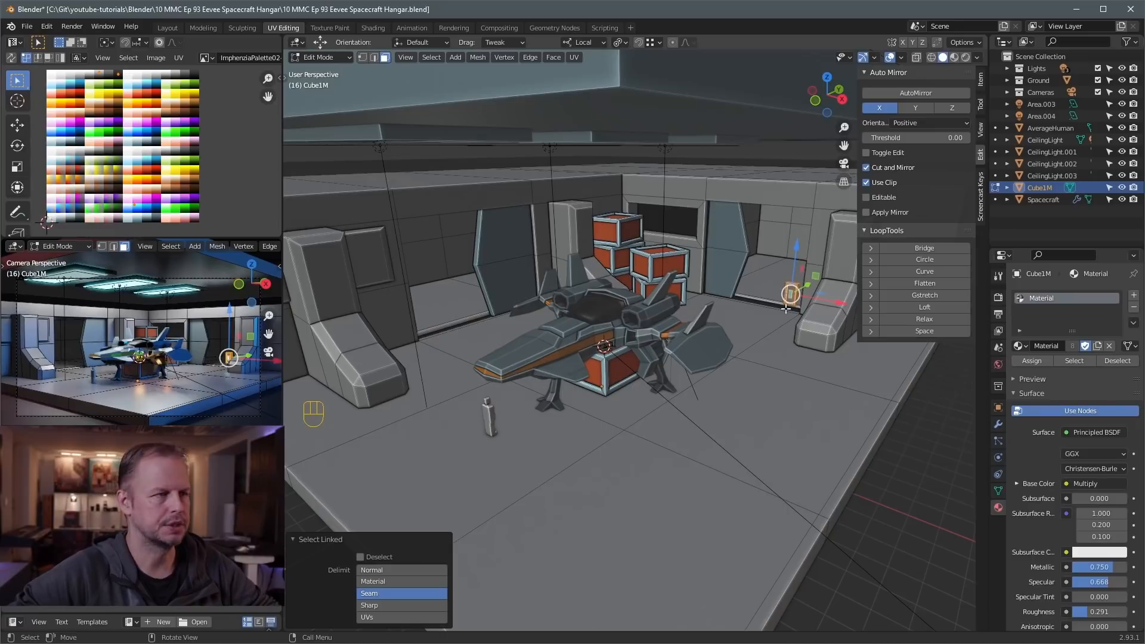
drag(839, 303, 851, 304)
middle_drag(851, 304, 686, 309)
drag(648, 309, 646, 308)
key(Tab)
Inset and raise the floor faces along the left wall about 0.258 m, and cut an edge loop across the remaining floor
middle_drag(674, 316, 352, 417)
key(Tab)
click(357, 411)
shift+click(501, 342)
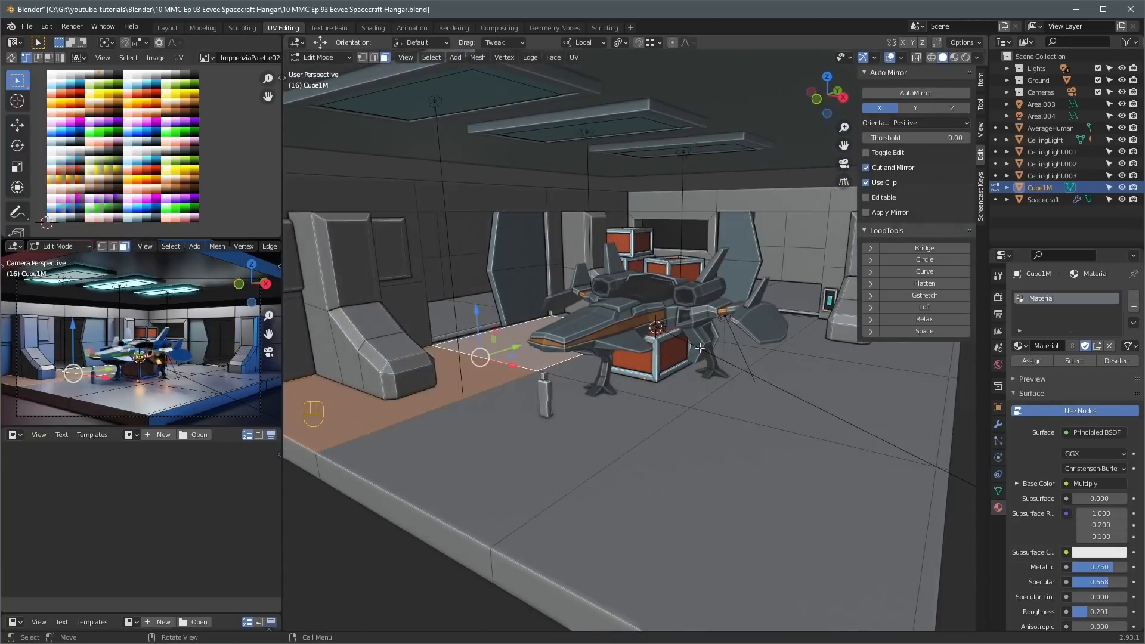
key(i)
click(685, 358)
key(alt+s)
key(ctrl+r)
click(568, 413)
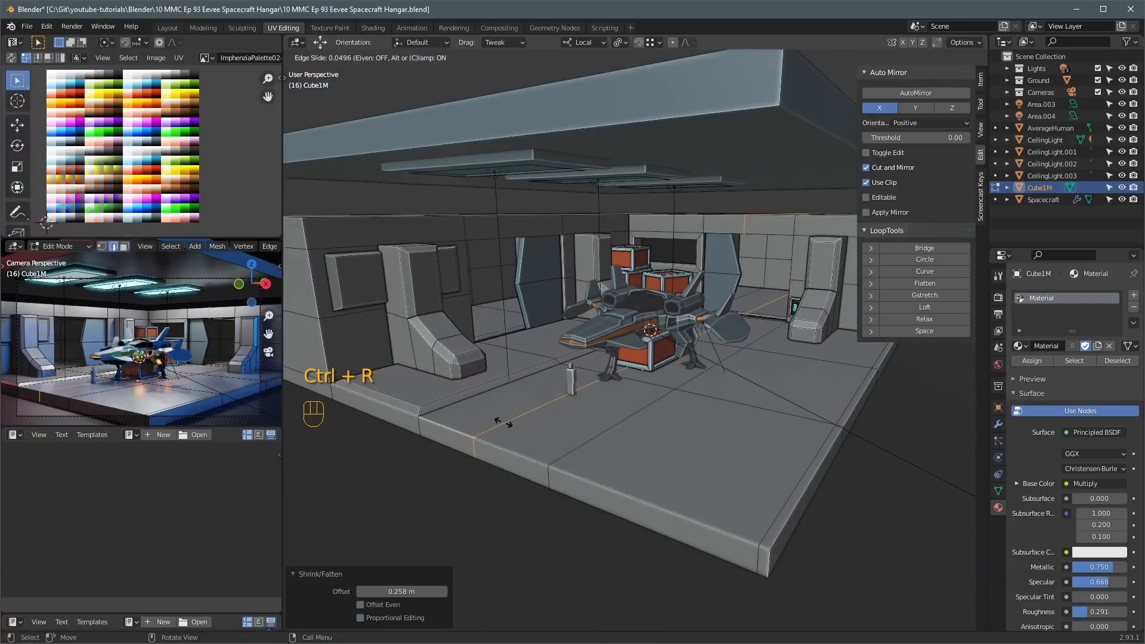
Try to cut a narrow strip along the floor, inset its faces about 0.16 m, and extrude them downward
key(ctrl+r)
key(3)
key(a)
key(a)
shift+click(554, 412)
ctrl+click(747, 322)
key(i)
click(807, 329)
key(e)
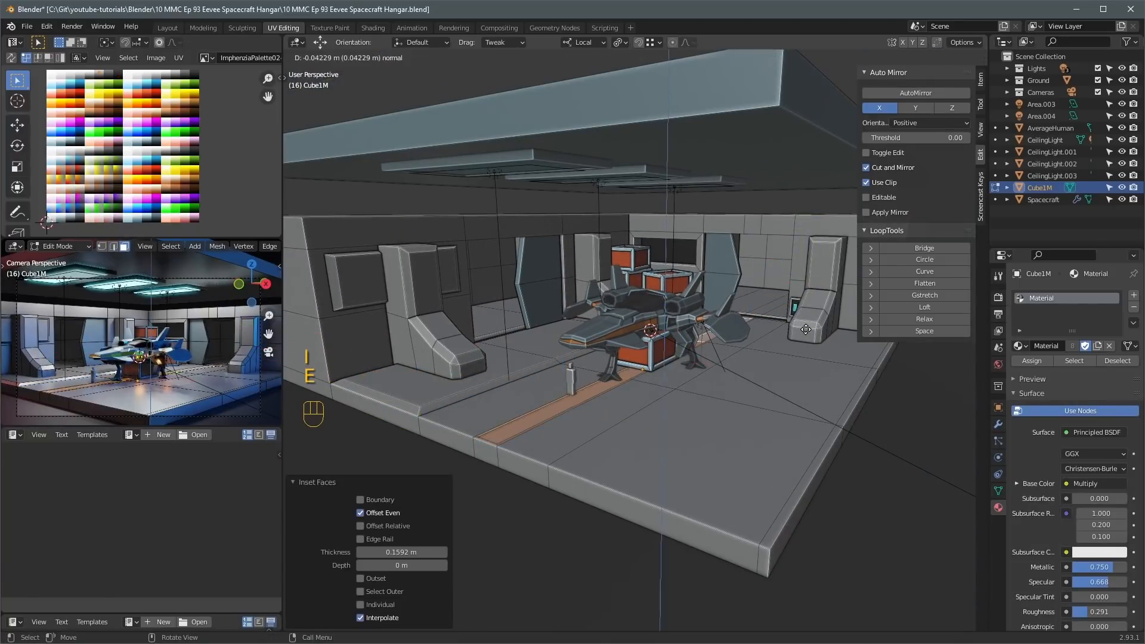
Undo the floor strip's extrusion, inset, and second edge loop
key(ctrl+z)
key(ctrl+z)
key(ctrl+z)
key(ctrl+z)
key(ctrl+z)
key(ctrl+z)
key(ctrl+z)
key(ctrl+z)
Cut another edge loop across the floor to bound a strip closer to the middle
key(ctrl+r)
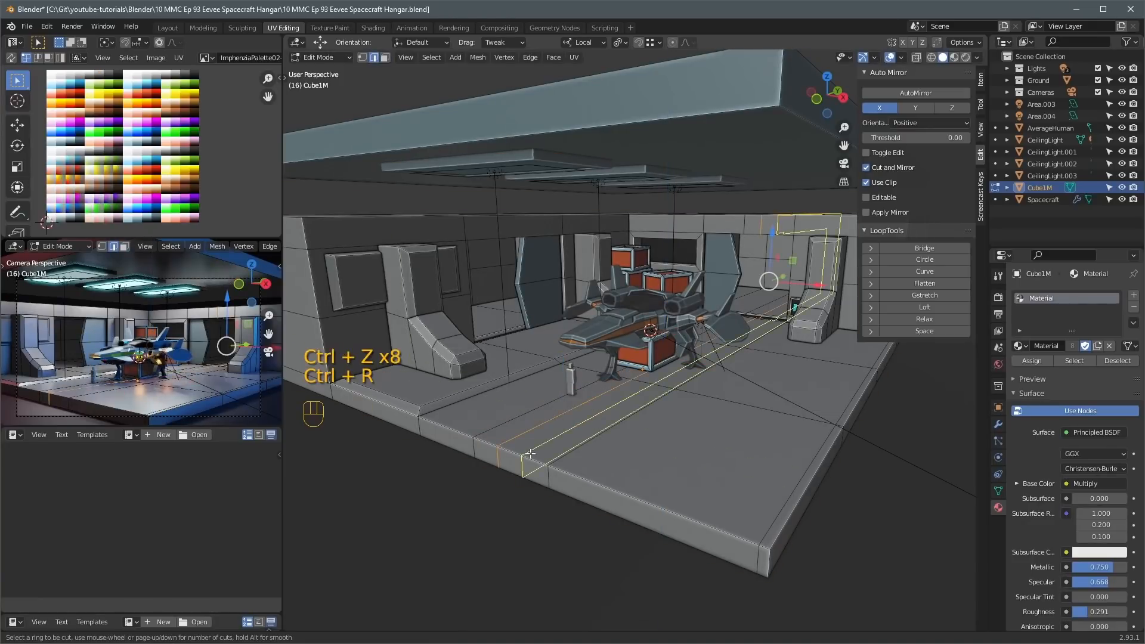
click(544, 458)
click(543, 459)
Inset and extrude the faces of the new floor strip, and move their UVs onto a different palette swatch
key(3)
click(620, 435)
shift+click(724, 374)
key(i)
key(e)
key(a)
key(g)
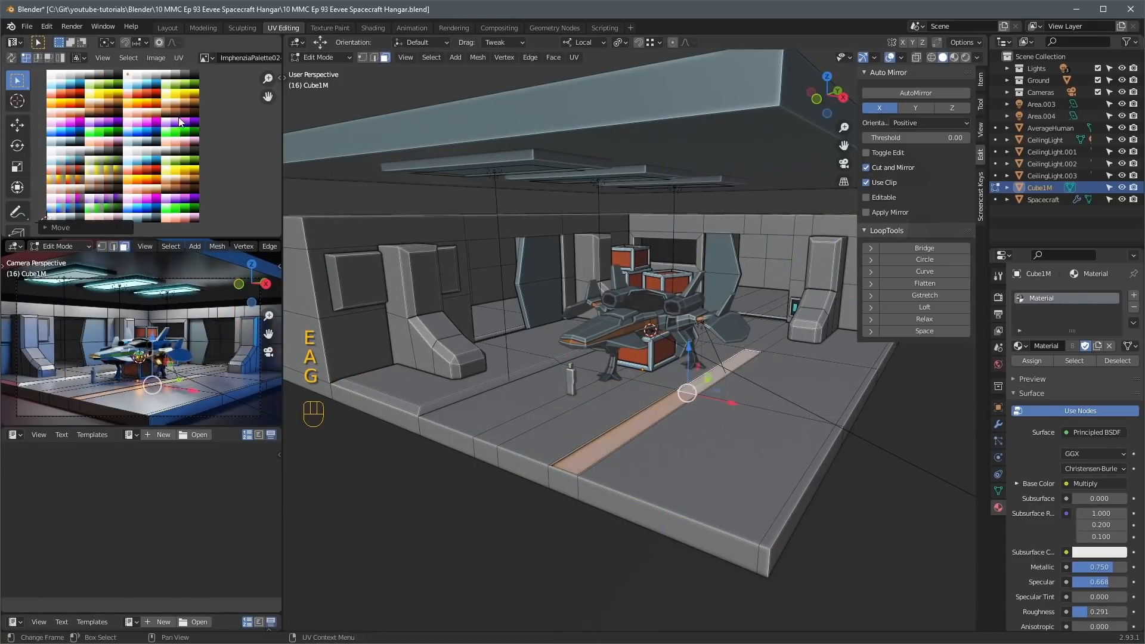
Settle the recessed floor strip's UVs on a near-black palette swatch
key(g)
key(Tab)
key(Tab)
key(Tab)
middle_drag(528, 356, 562, 364)
key(Tab)
Inset the faces of the side-wall door and the back-wall door, and offset them along their normals
click(523, 304)
shift+click(522, 251)
key(i)
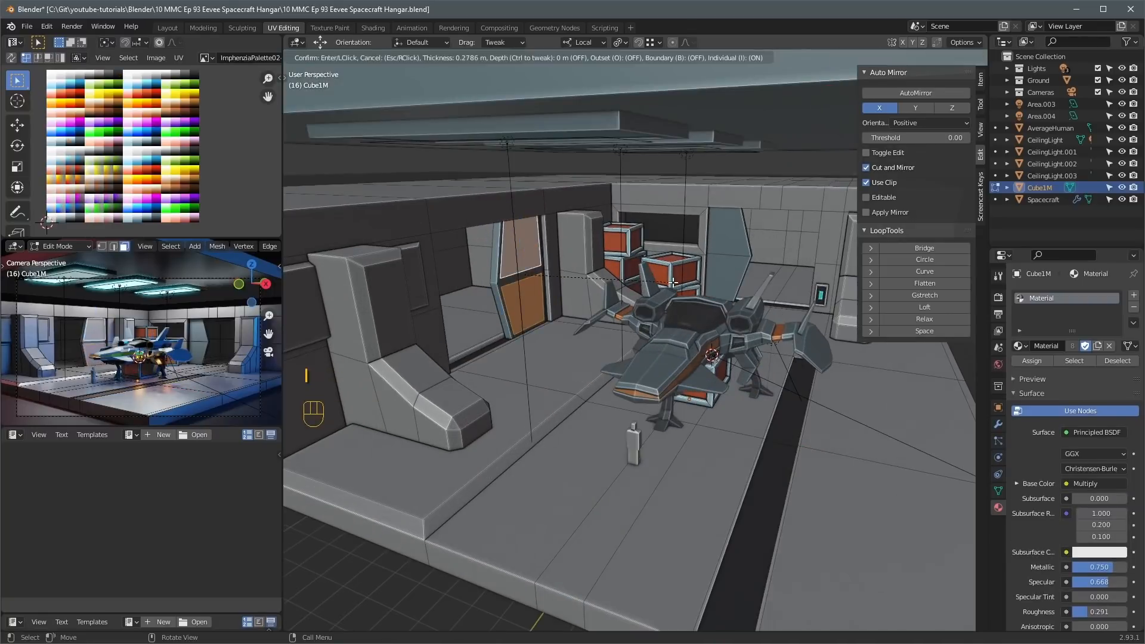
click(673, 277)
key(alt+s)
click(676, 281)
click(724, 273)
key(i)
click(722, 257)
key(alt+s)
Duplicate an upper back-wall face, scale it narrow, extrude it about 5.7 m into a rib, and raise it toward the ceiling
click(659, 197)
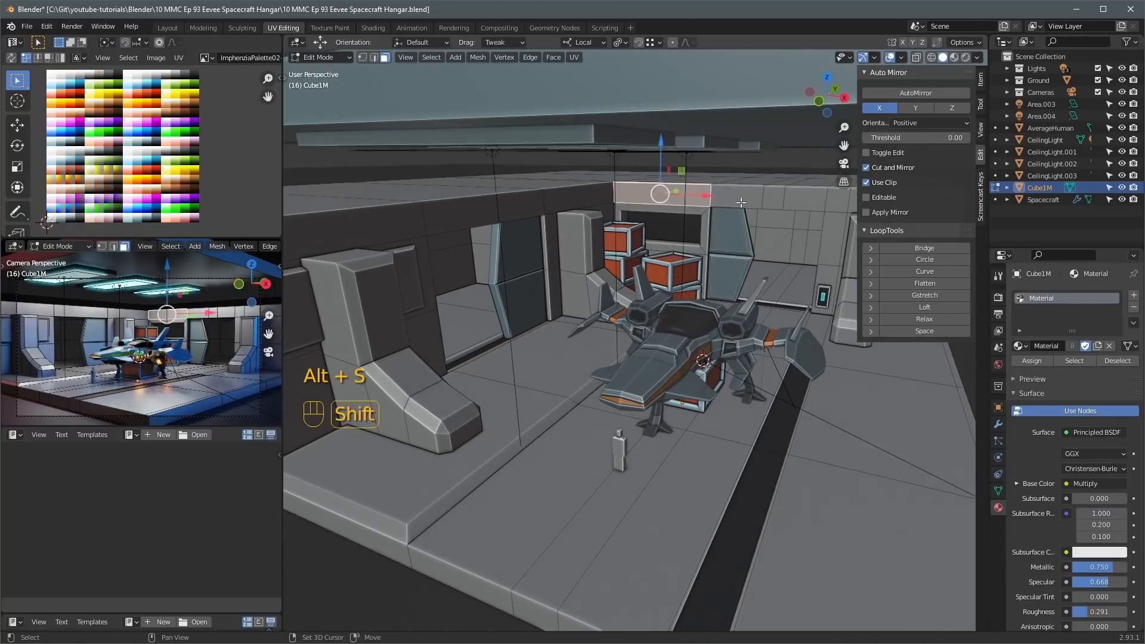
shift+click(797, 198)
shift+middle_drag(799, 201, 715, 249)
key(shift+d)
key(s)
click(732, 238)
key(e)
click(718, 252)
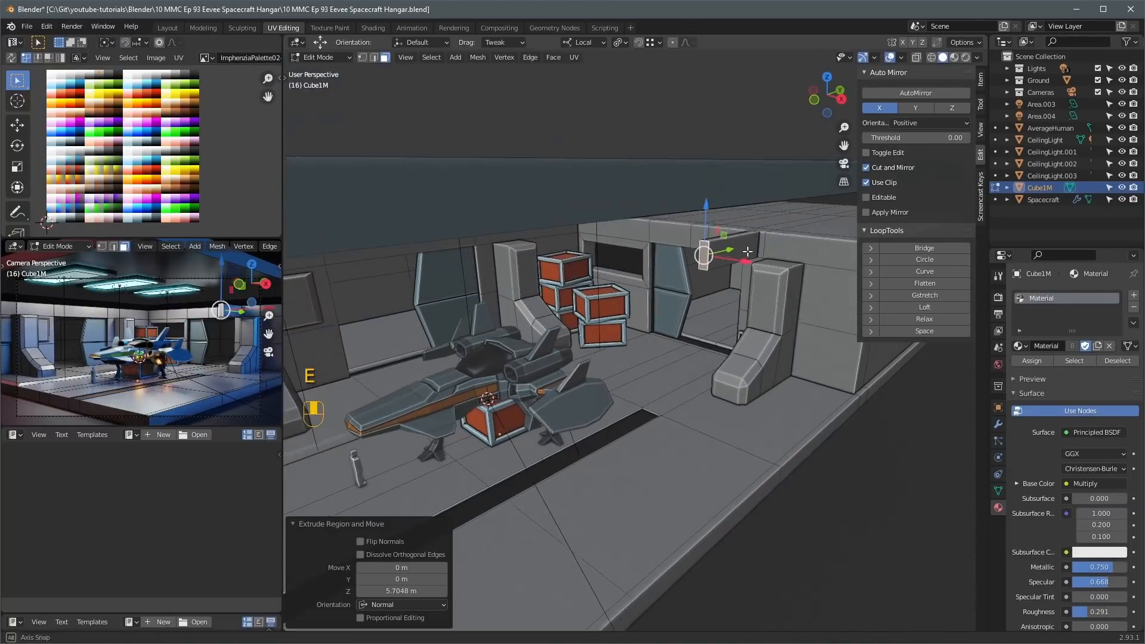
click(730, 236)
drag(732, 200, 734, 164)
middle_drag(734, 165, 670, 134)
Cut an edge loop around the rib's lower part and shift it horizontally to shape the profile
key(2)
key(2)
click(649, 209)
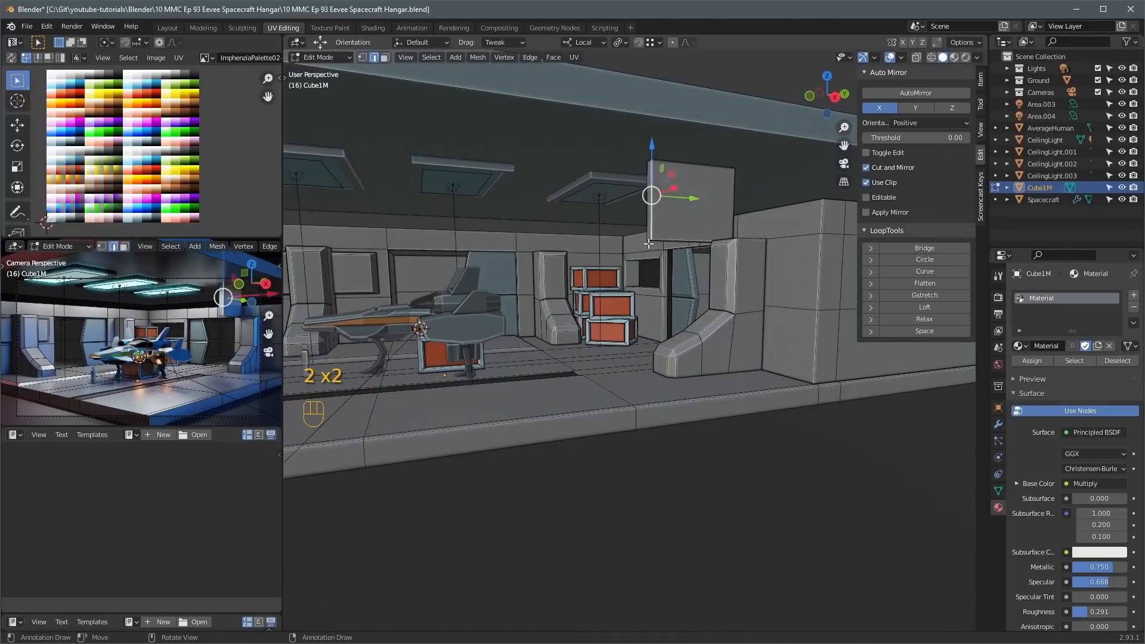
key(ctrl+r)
click(648, 217)
click(677, 234)
middle_drag(648, 237, 719, 224)
drag(728, 219, 769, 222)
Select the whole linked rib and move it along X to the outer end of the back wall
key(l)
mouse_move(769, 222)
middle_down()
mouse_move(737, 203)
mouse_move(787, 220)
middle_up()
drag(795, 223, 897, 222)
middle_drag(835, 222, 846, 220)
shift+middle_drag(846, 220, 733, 242)
drag(764, 238, 769, 237)
middle_drag(769, 237, 761, 249)
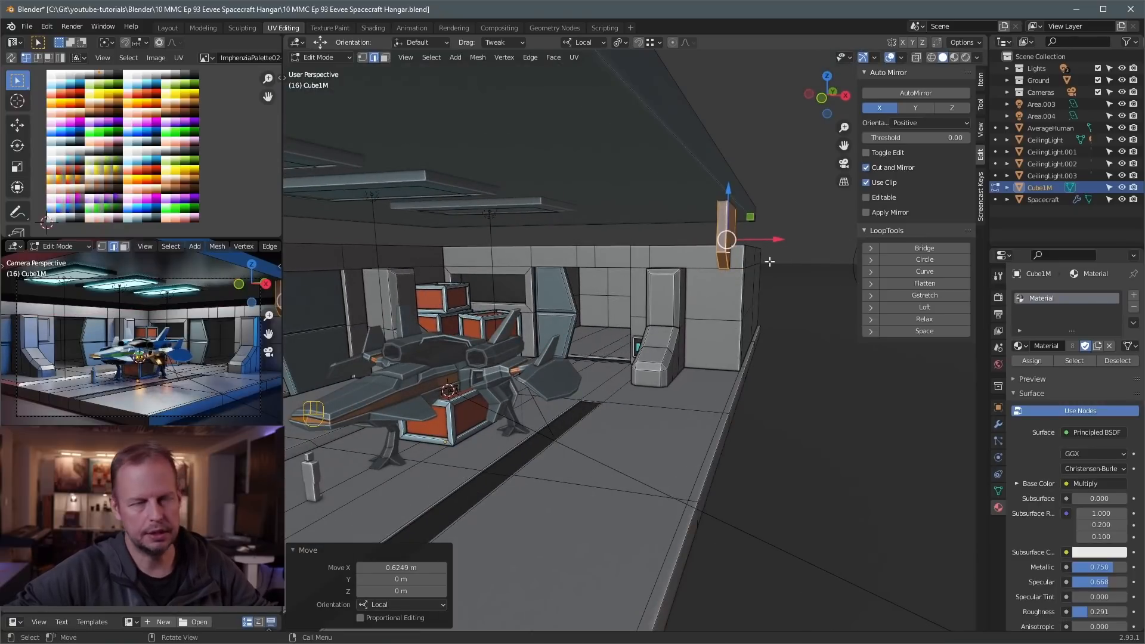
Duplicate the rib -2 m along X and repeat the duplication to build a row of ribs under the ceiling
key(shift+d)
key(x)
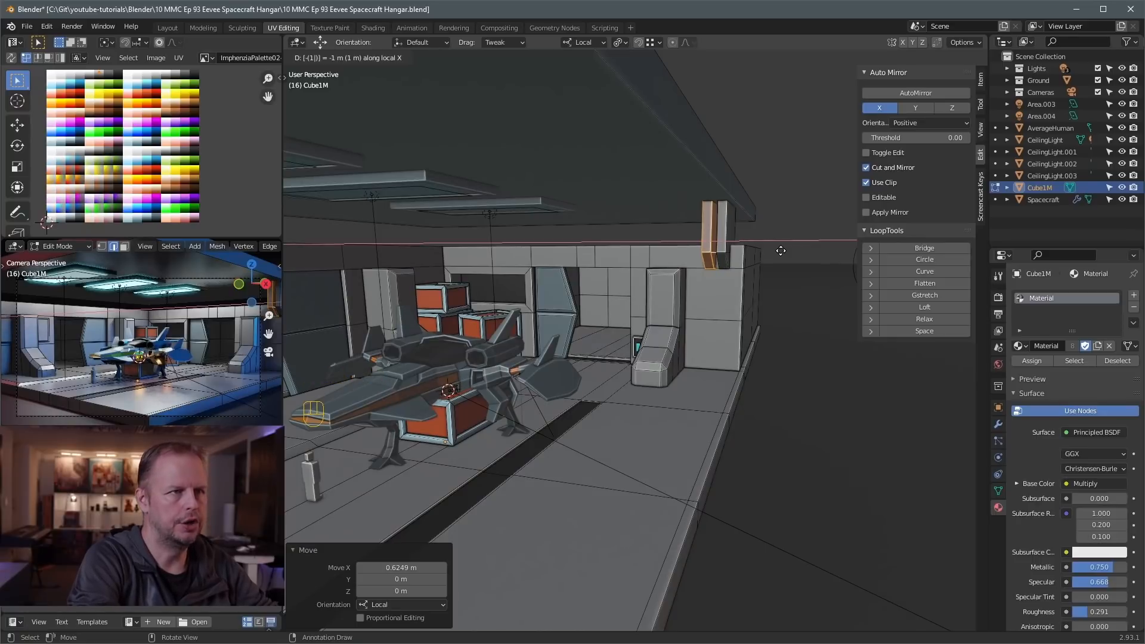
key(Return)
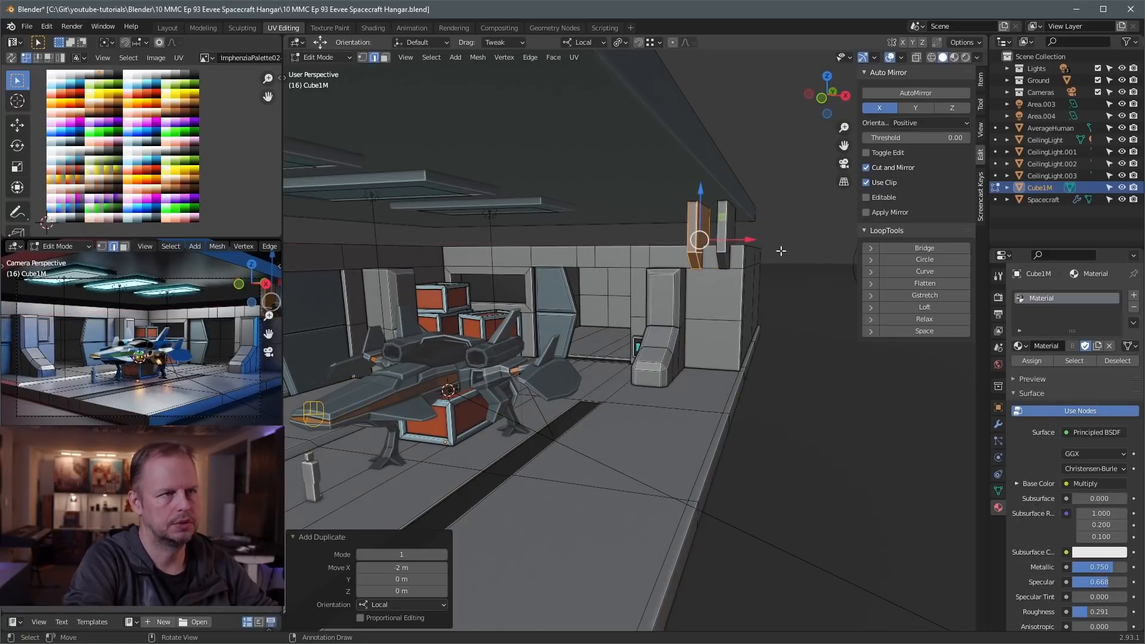
scroll(726, 215, down, 4)
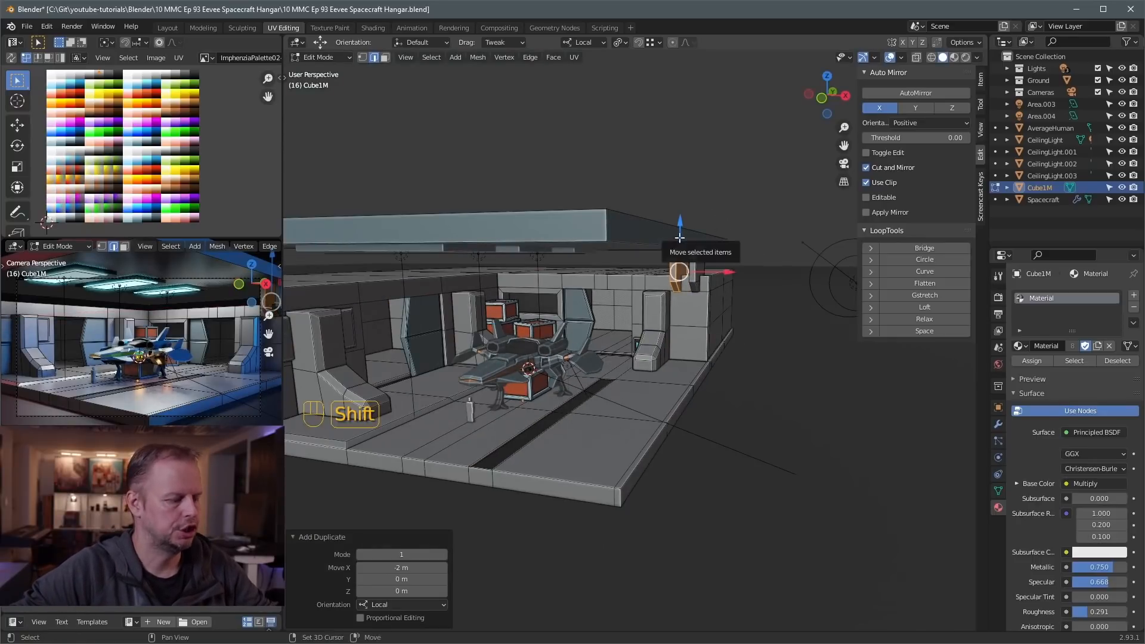
key(shift+r)
key(shift+r)
key(shift+r)
key(shift+r)
key(shift+r)
key(shift+r)
key(shift+r)
key(shift+r)
key(shift+r)
key(shift+r)
key(shift+r)
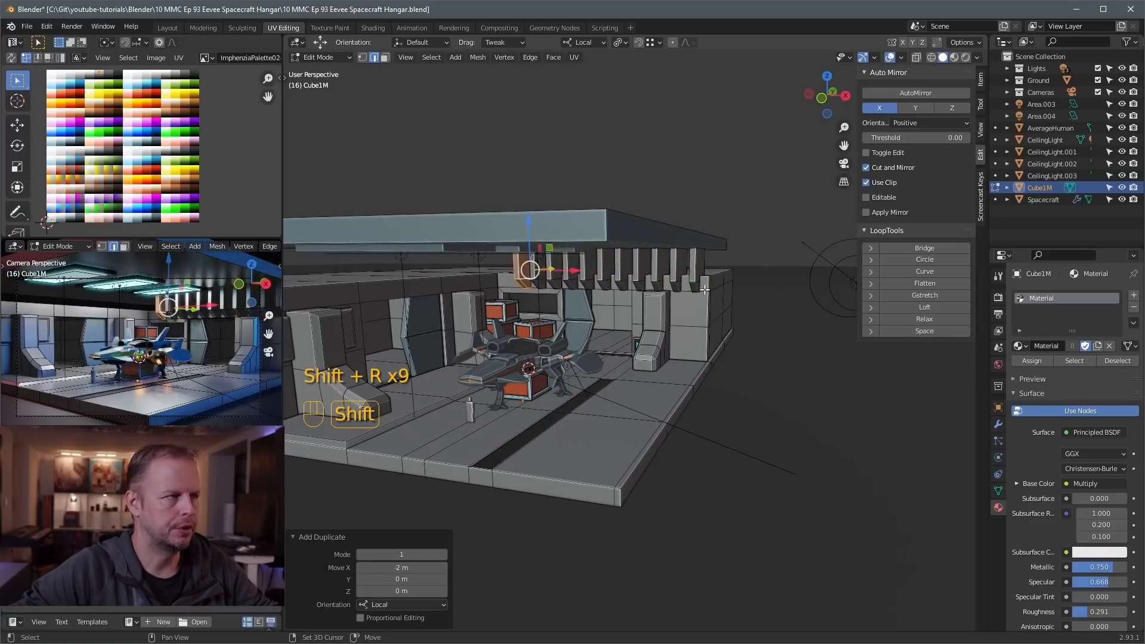
middle_drag(694, 289, 671, 293)
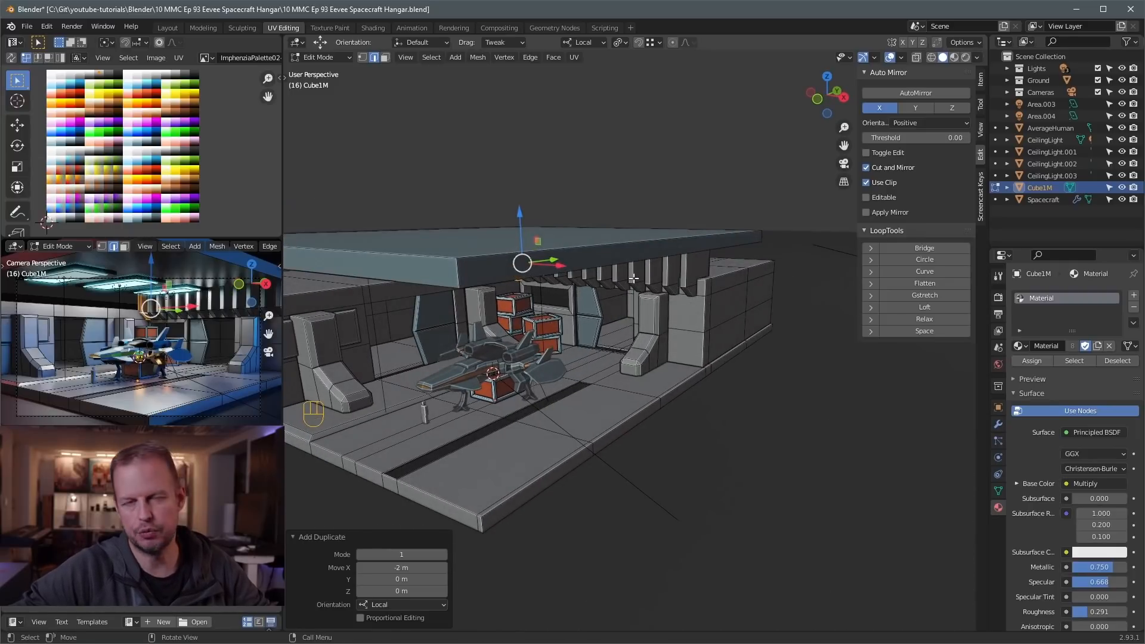
Duplicate the face on top of the side wall, scale it by 1.869 along Y, and extrude it into a block
scroll(663, 271, up, 4)
middle_drag(480, 253, 524, 251)
key(Tab)
key(Tab)
key(Tab)
key(Tab)
key(3)
click(523, 236)
key(shift+d)
key(s)
click(517, 231)
key(s)
key(e)
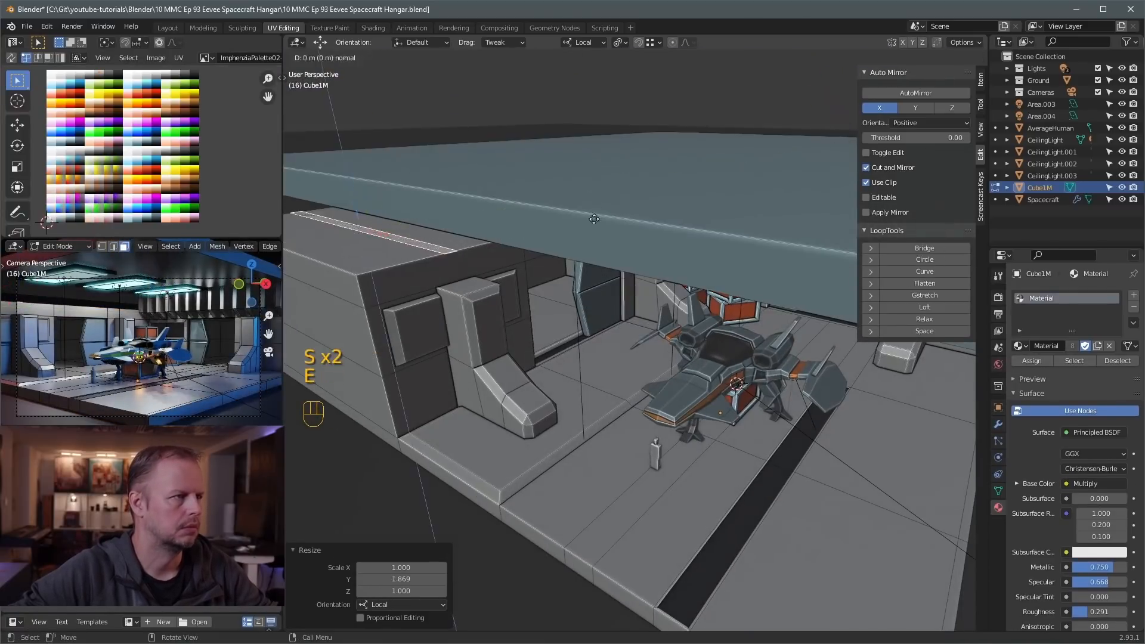
Cut two centred edge loops around the new block and scale them apart by 1.582 along Z from the median point
middle_drag(334, 199, 358, 172)
key(ctrl+r)
scroll(358, 208, up, 1)
click(358, 209)
right_click(358, 209)
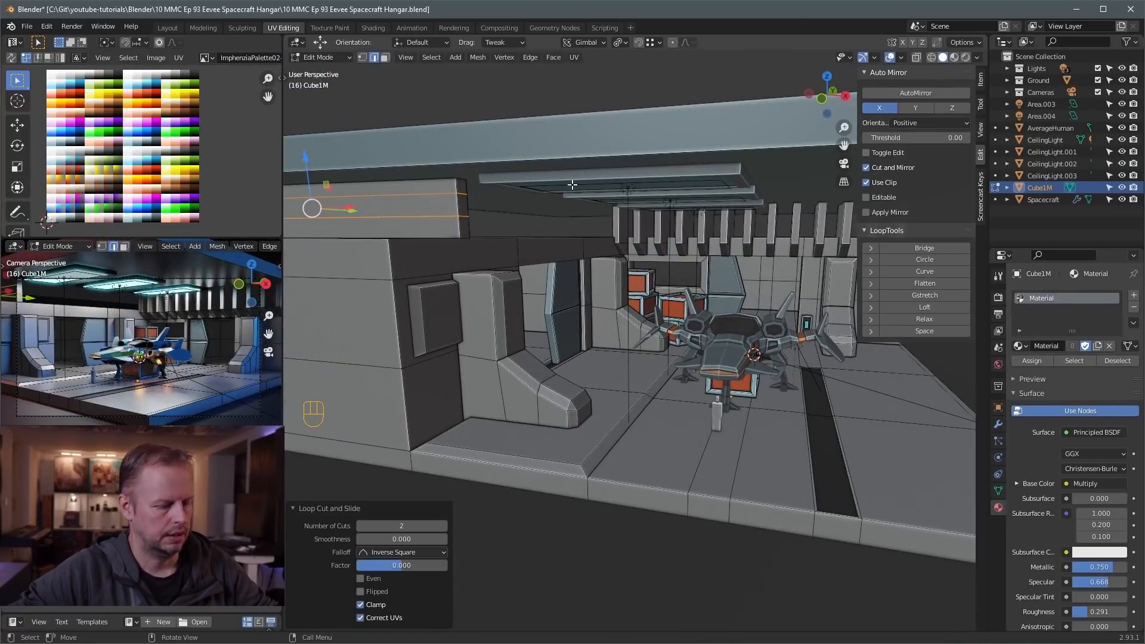
key(period)
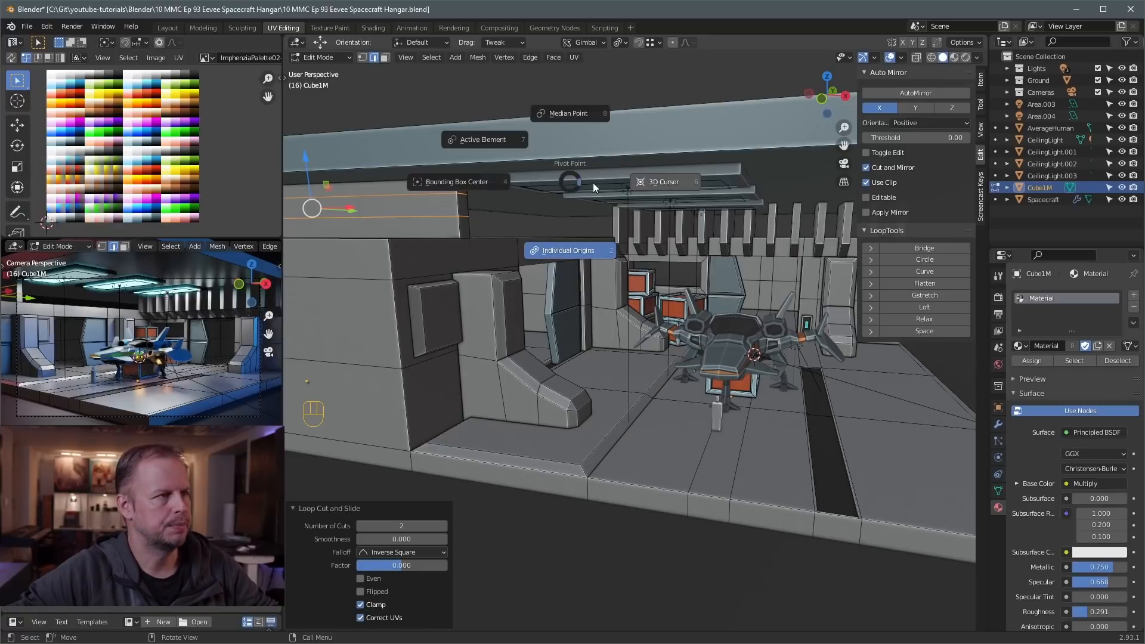
click(580, 112)
shift+middle_drag(595, 169, 699, 196)
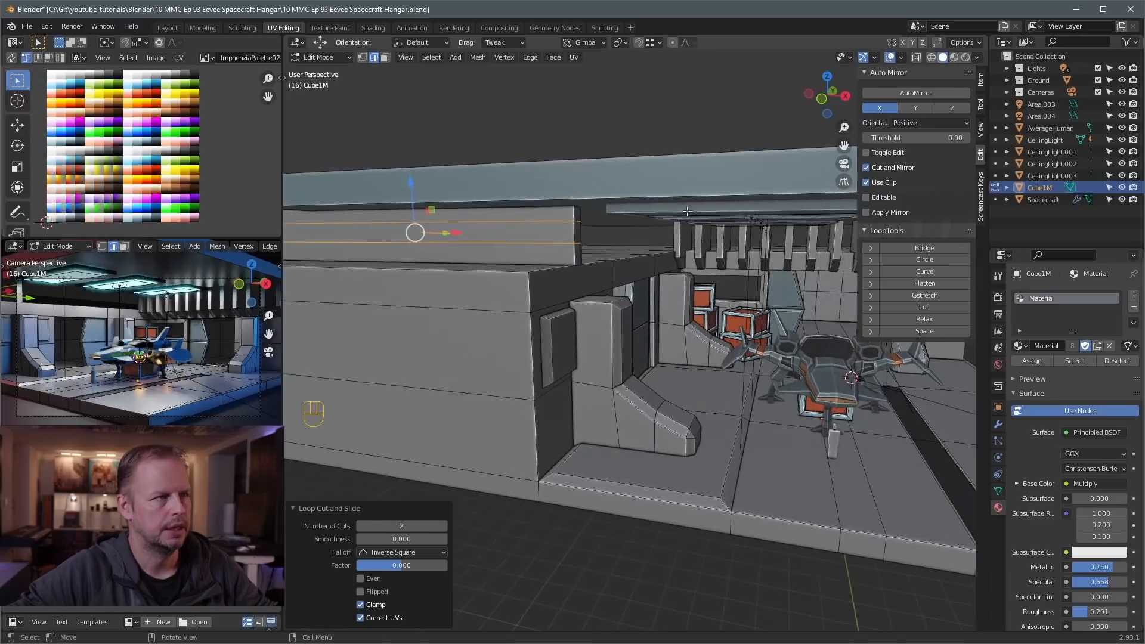
middle_drag(641, 233, 621, 230)
key(s)
key(z)
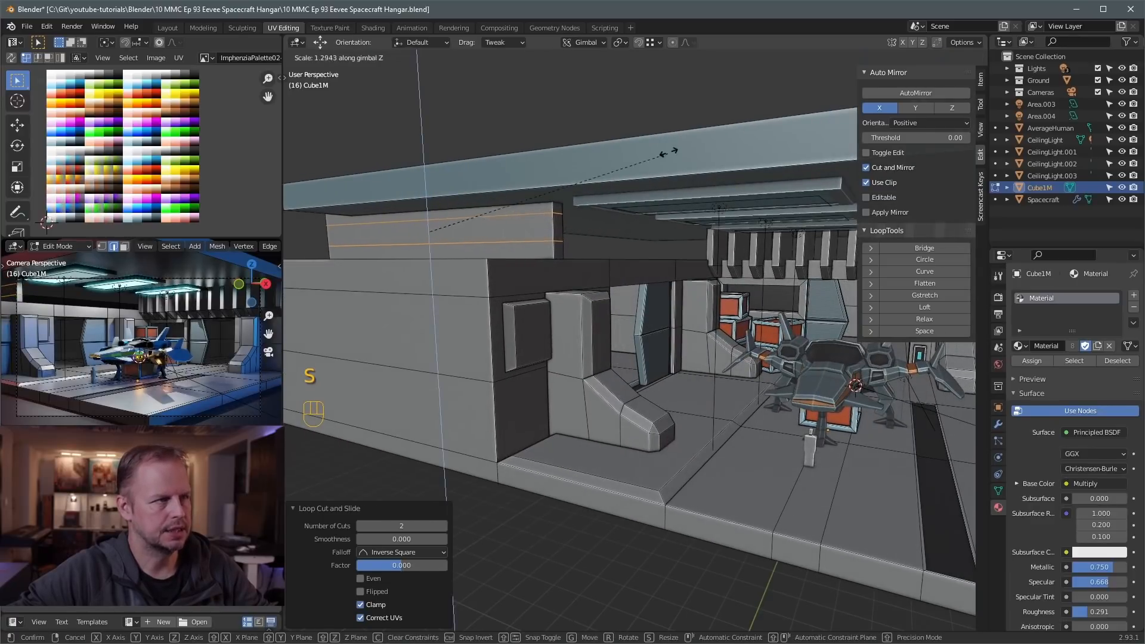
click(685, 61)
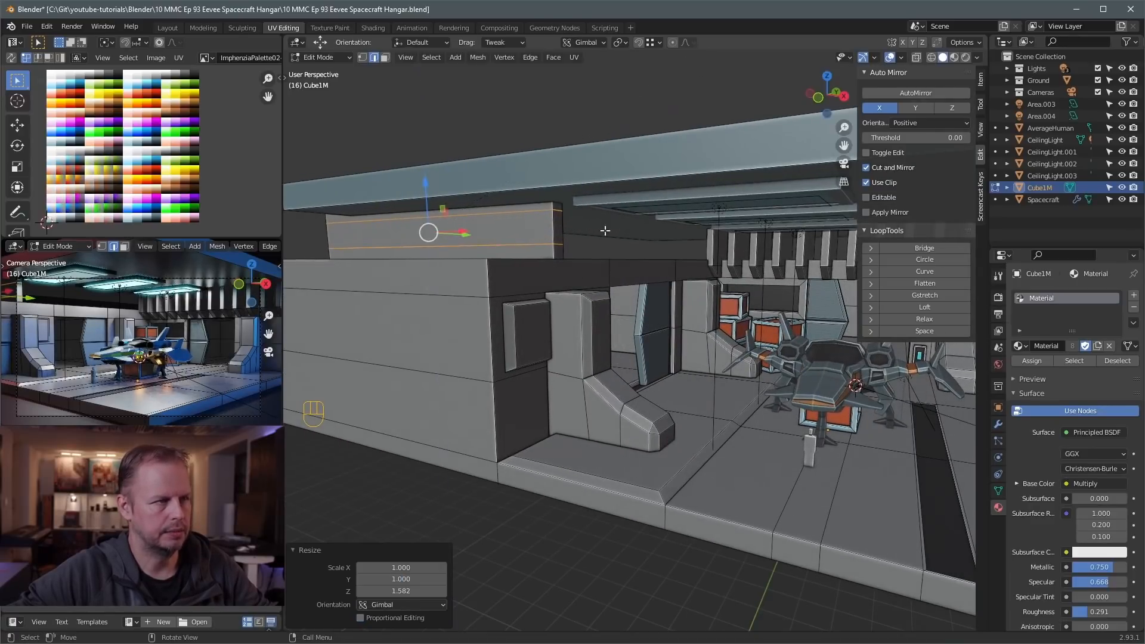
Cut two more centred edge loops between the existing ones and scale them apart by 1.925 along Z
key(ctrl+r)
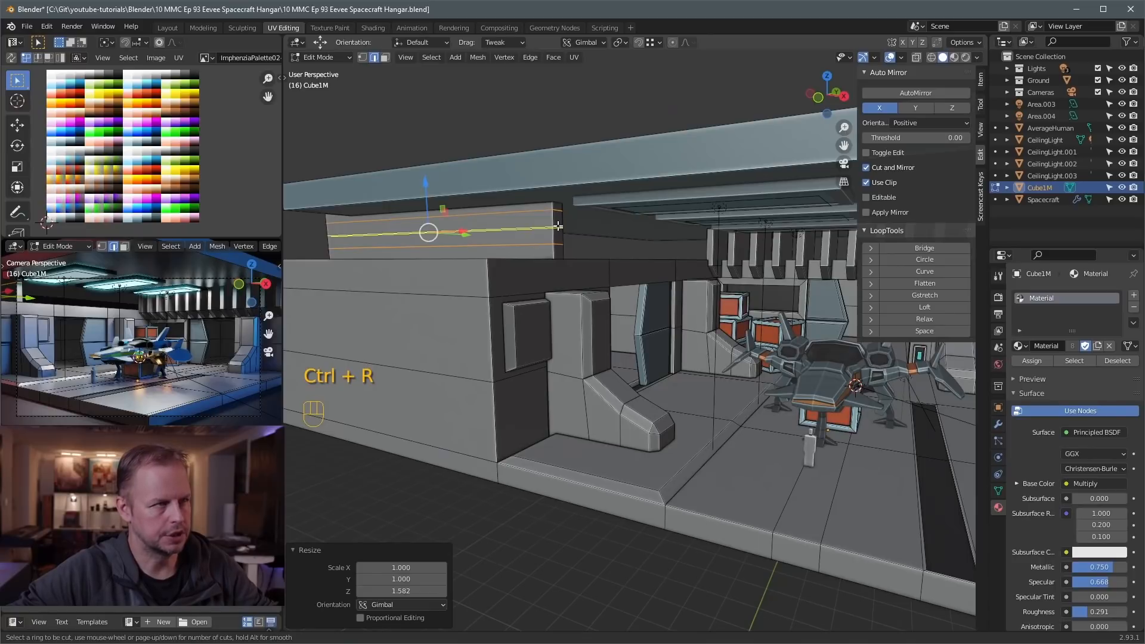
scroll(558, 228, up, 1)
scroll(558, 226, down, 1)
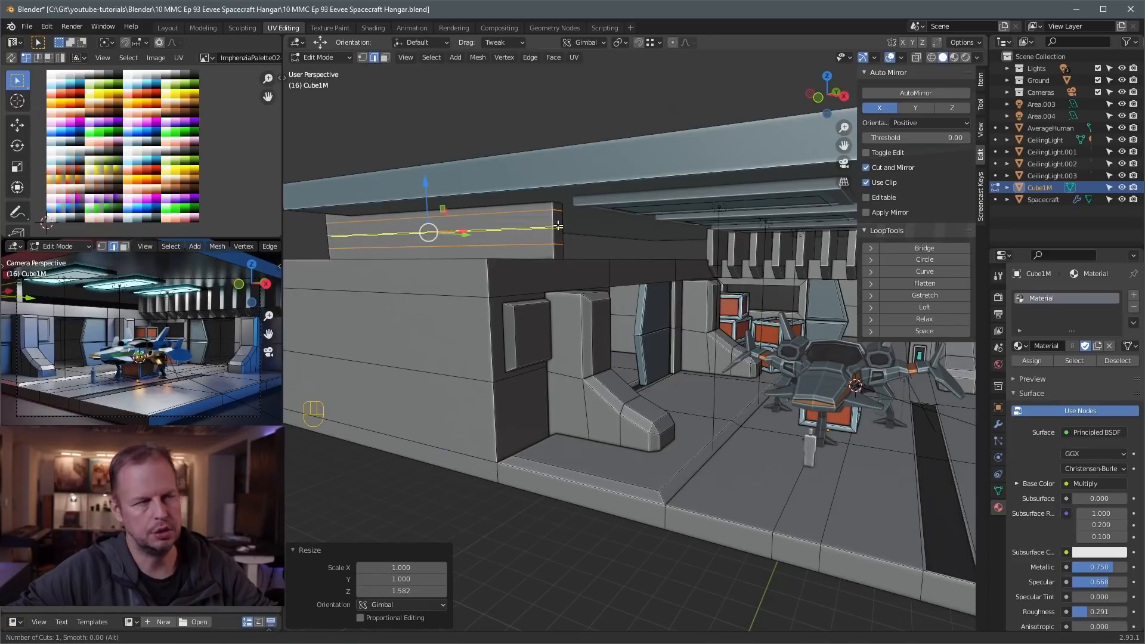
scroll(558, 226, up, 1)
click(558, 227)
right_click(572, 224)
key(s)
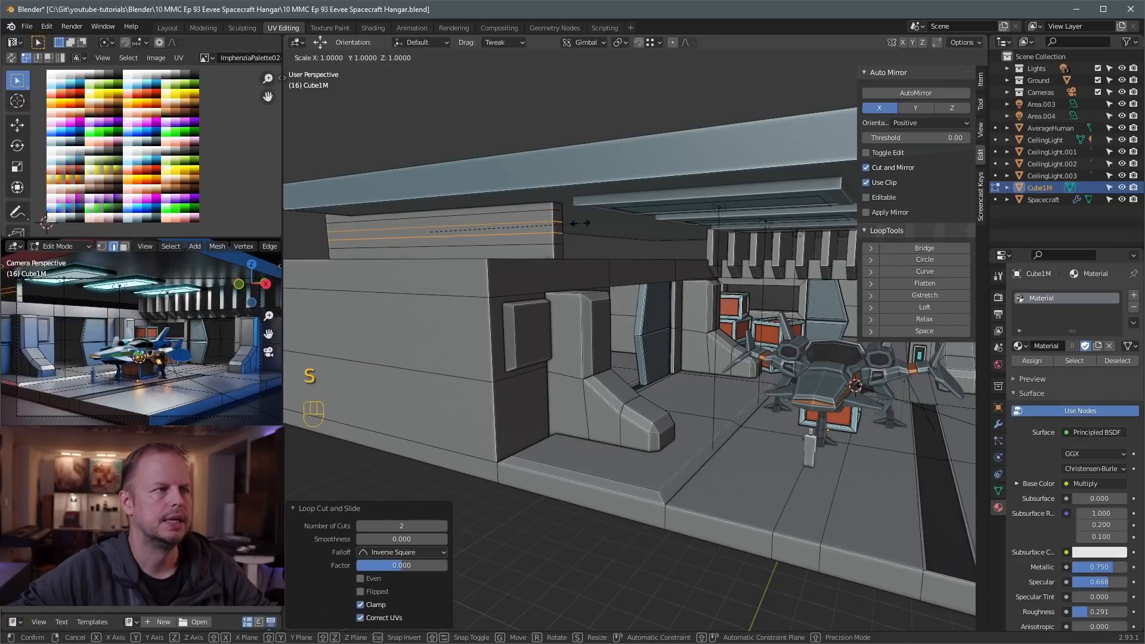
key(z)
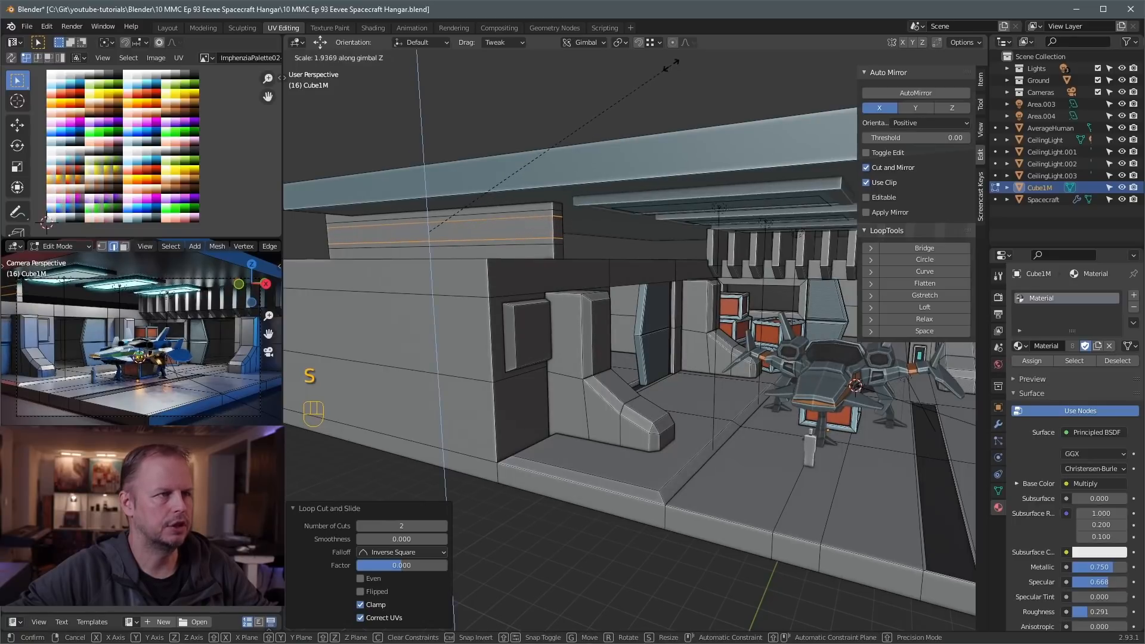
click(671, 63)
key(period)
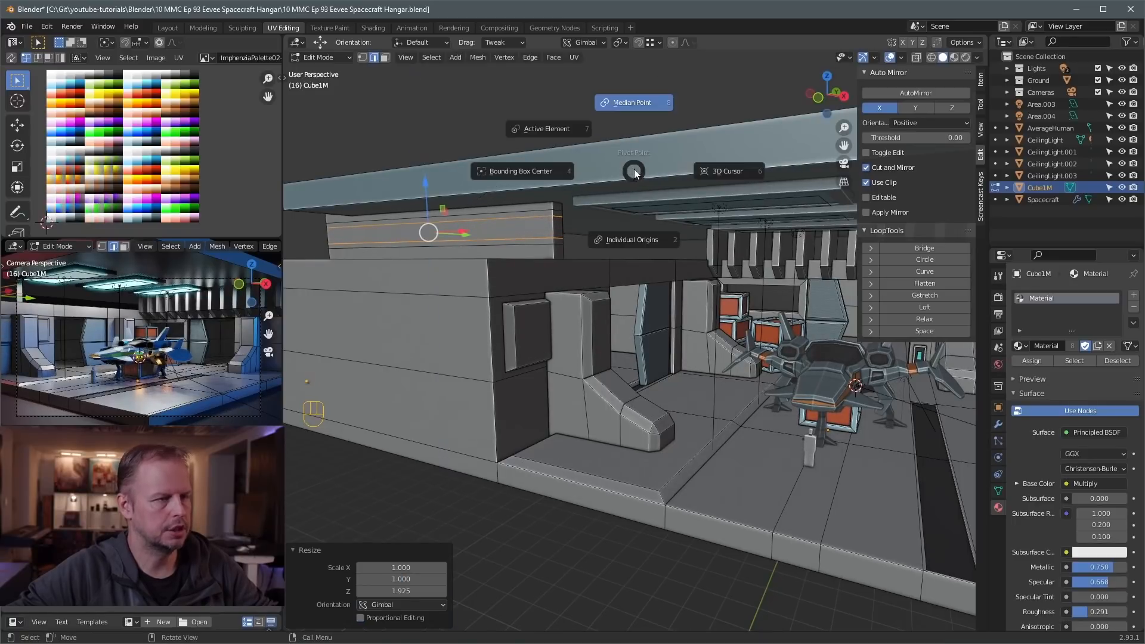
click(638, 239)
key(s)
key(z)
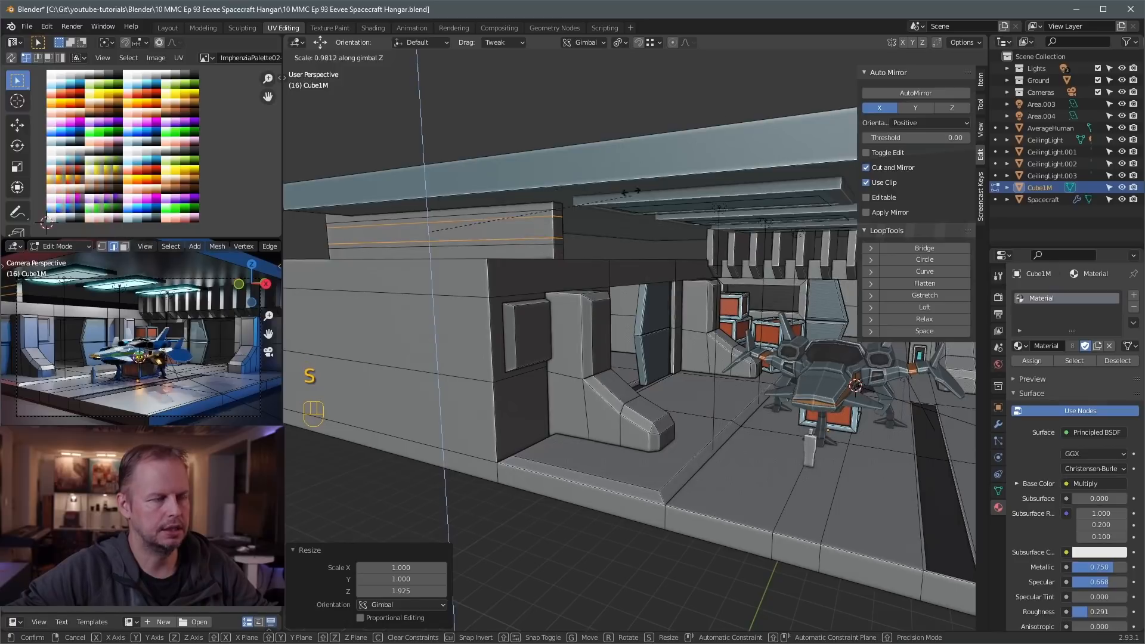
right_click(608, 207)
key(period)
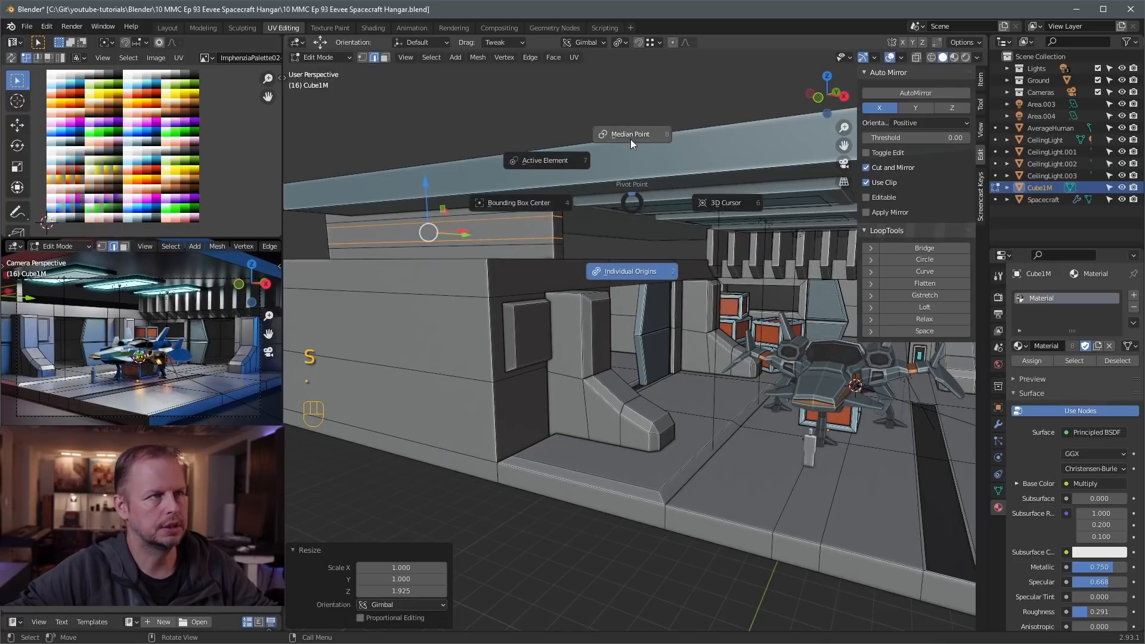
click(632, 134)
Scale the two inner edge loops by 1.195 along Z and to about 0.46 along Y to recess the block's middle
key(s)
key(z)
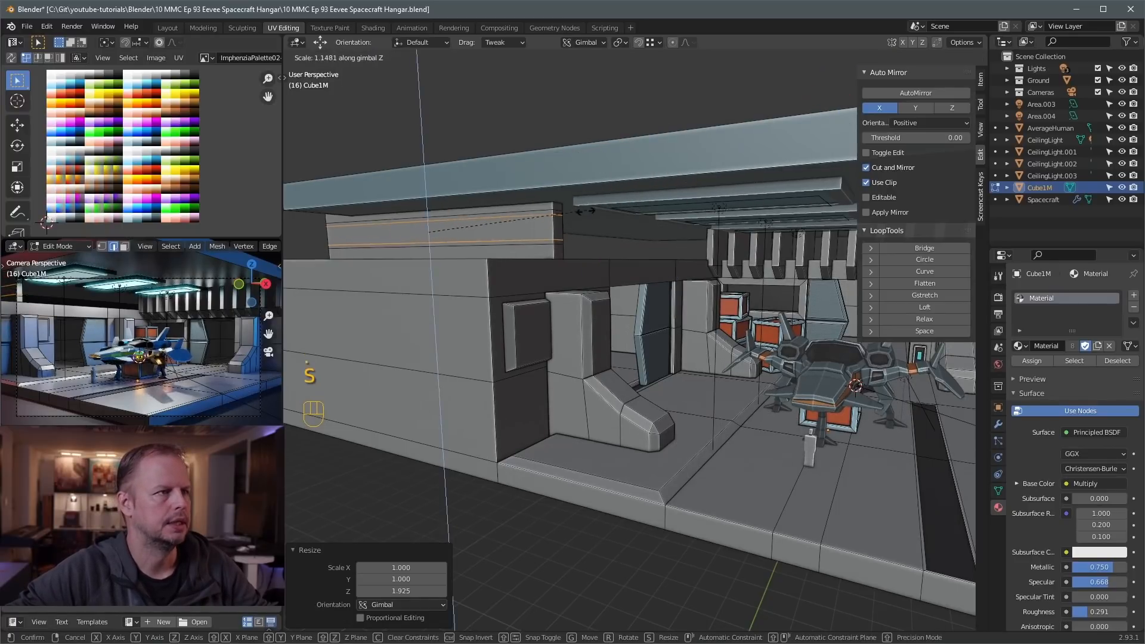
click(637, 228)
middle_drag(683, 219, 576, 240)
middle_drag(725, 245, 705, 237)
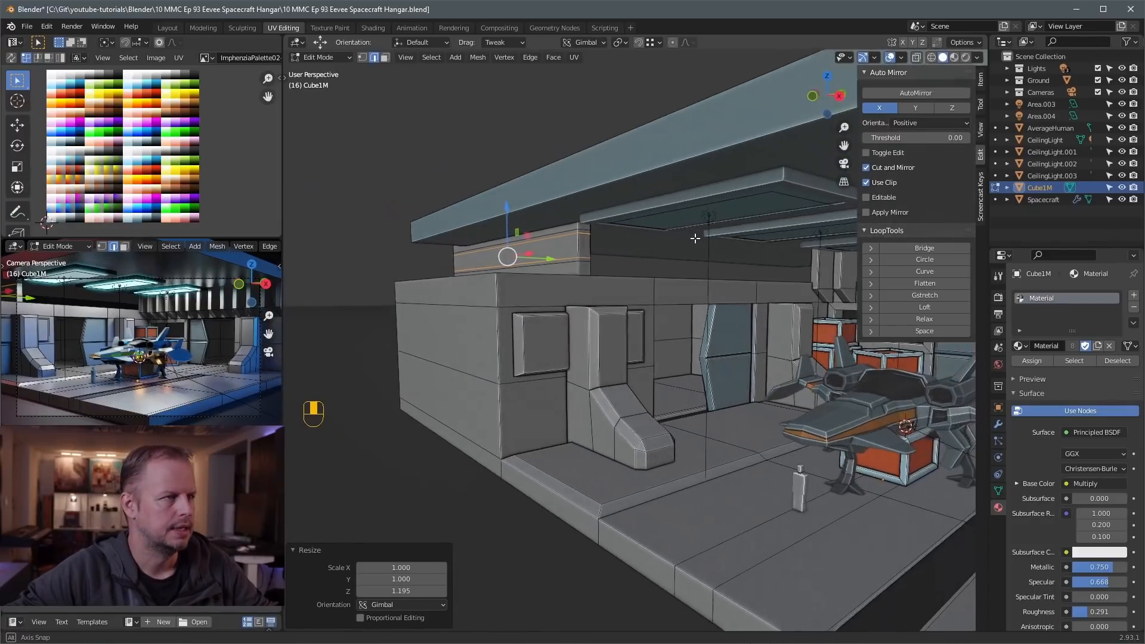
key(s)
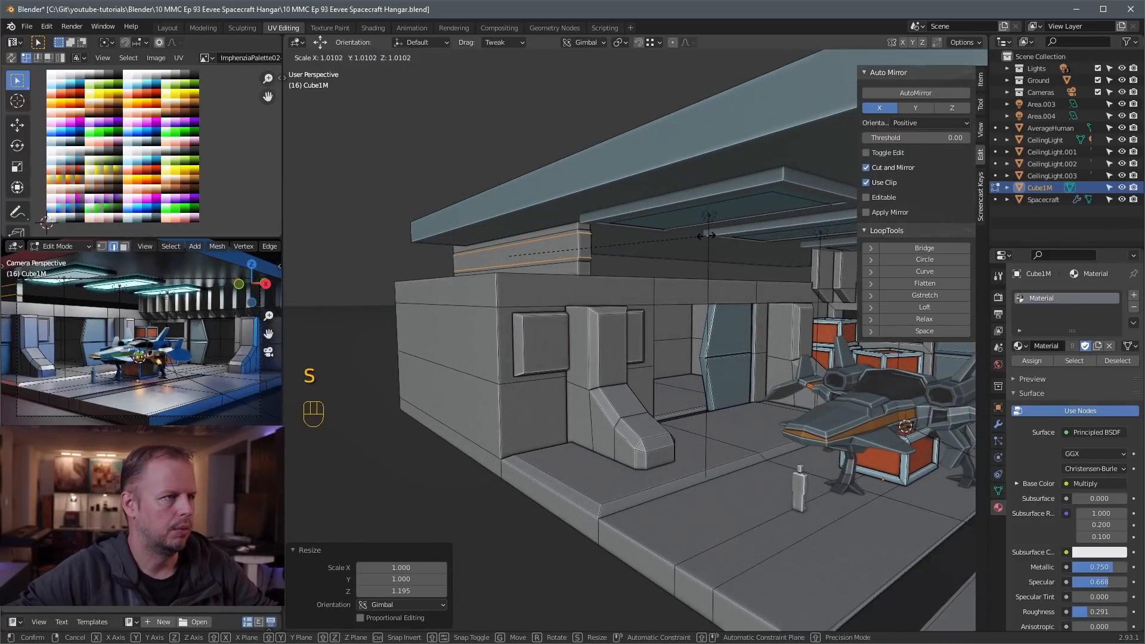
key(y)
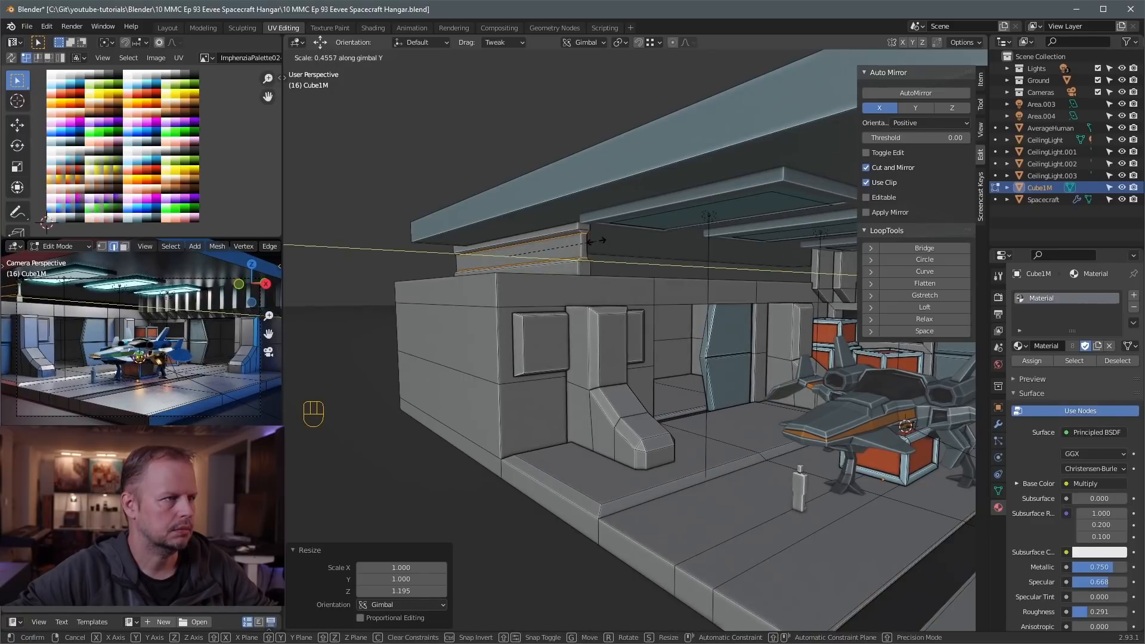
click(595, 241)
Select the whole grooved block and move its UVs onto a blue-grey palette swatch
key(l)
key(a)
key(g)
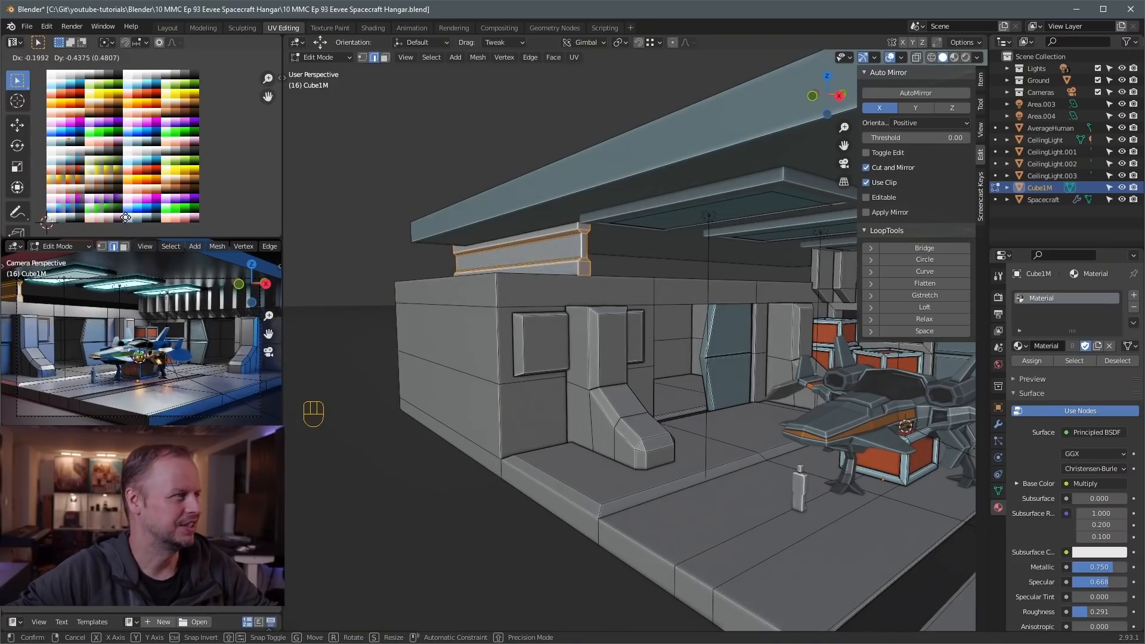
click(125, 217)
Move the linked grooved block about -3.28 m along Y toward the side wall's front end
click(567, 261)
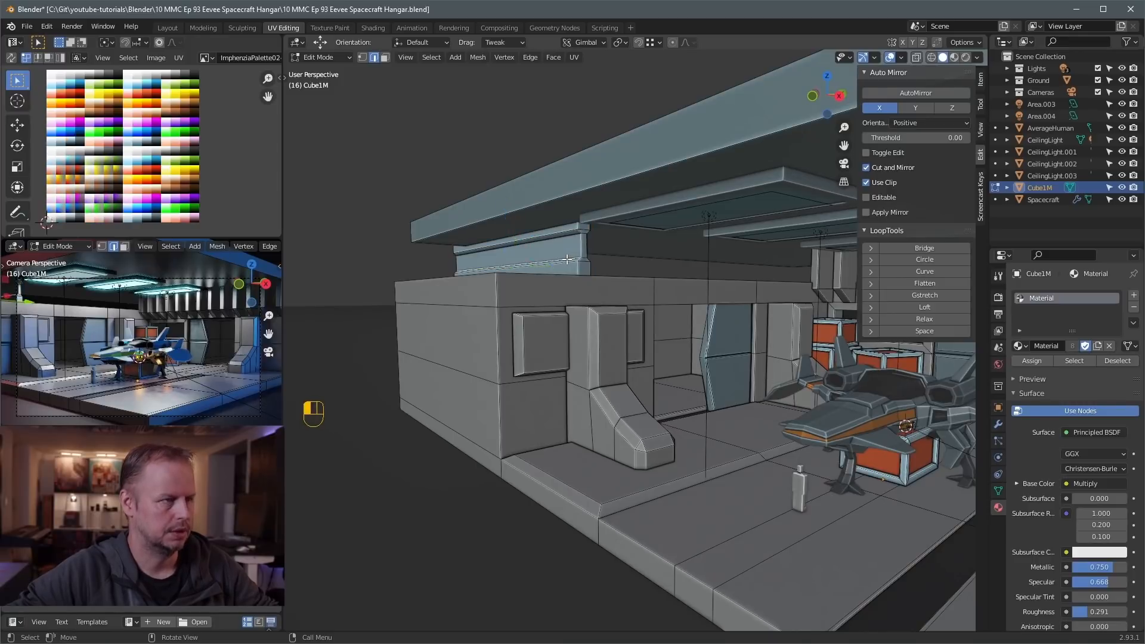
key(l)
middle_drag(625, 254, 604, 259)
drag(564, 258, 516, 264)
Duplicate the grooved block 4 m along Y and repeat the duplication six times to line the top of the side wall
key(shift+d)
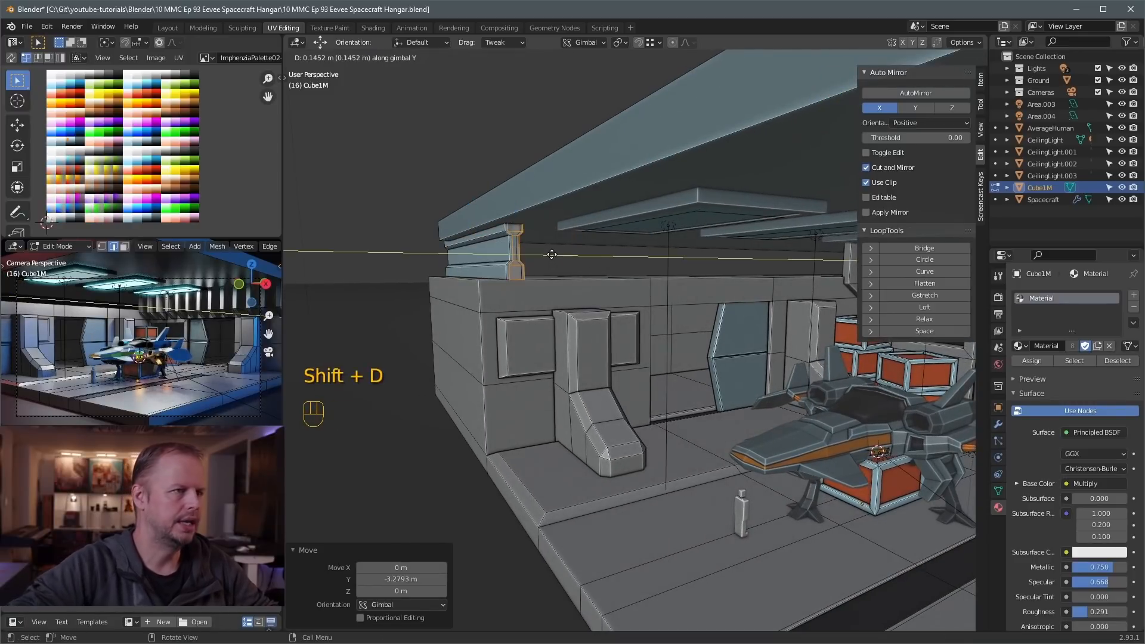
text(4)
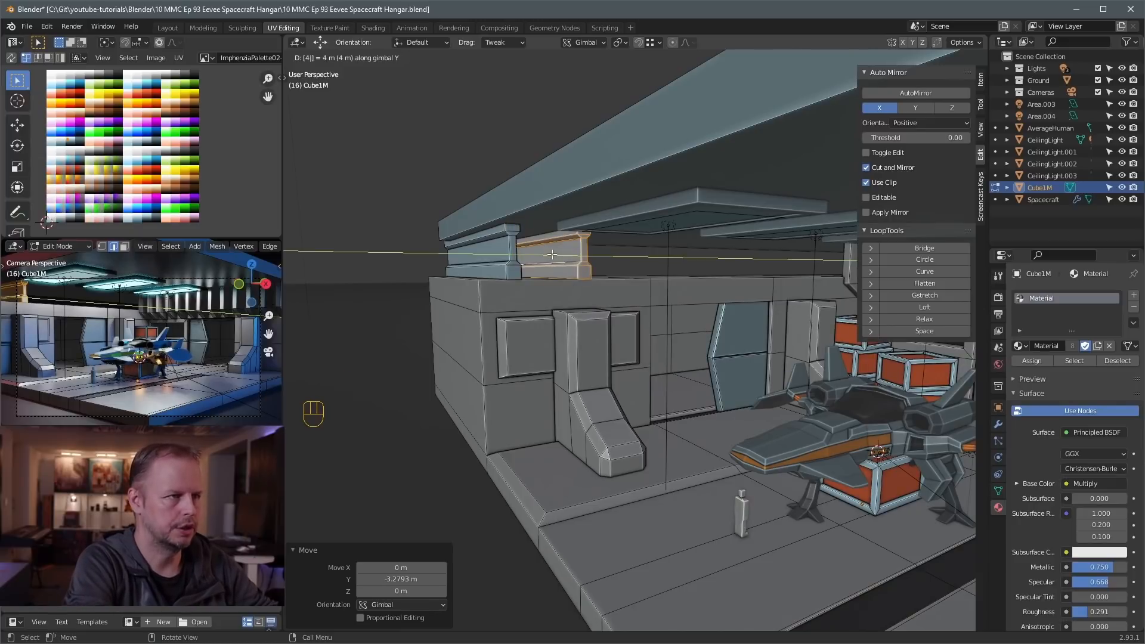
click(552, 254)
key(shift+r)
key(shift+r)
key(shift+r)
key(shift+r)
key(shift+r)
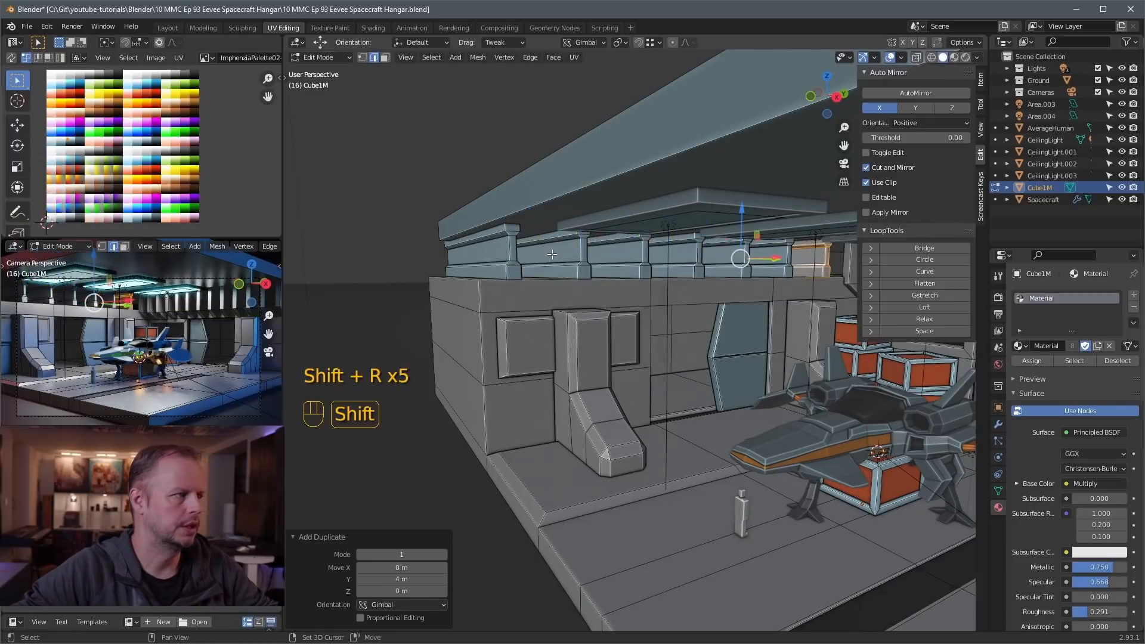
key(shift+r)
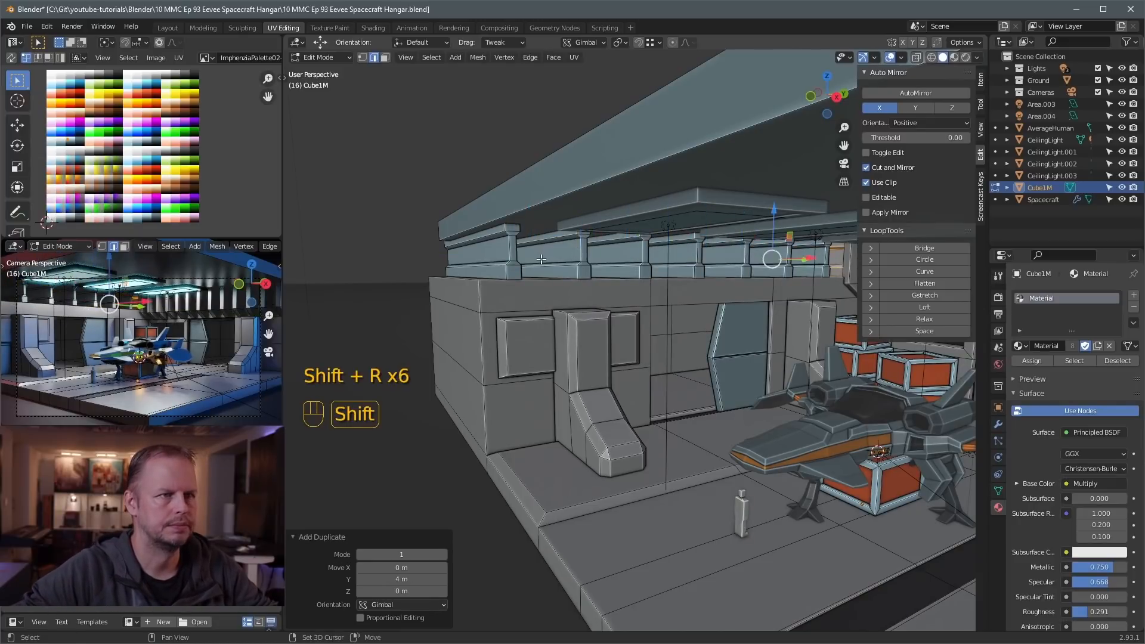
click(540, 335)
click(632, 335)
middle_drag(633, 335, 655, 322)
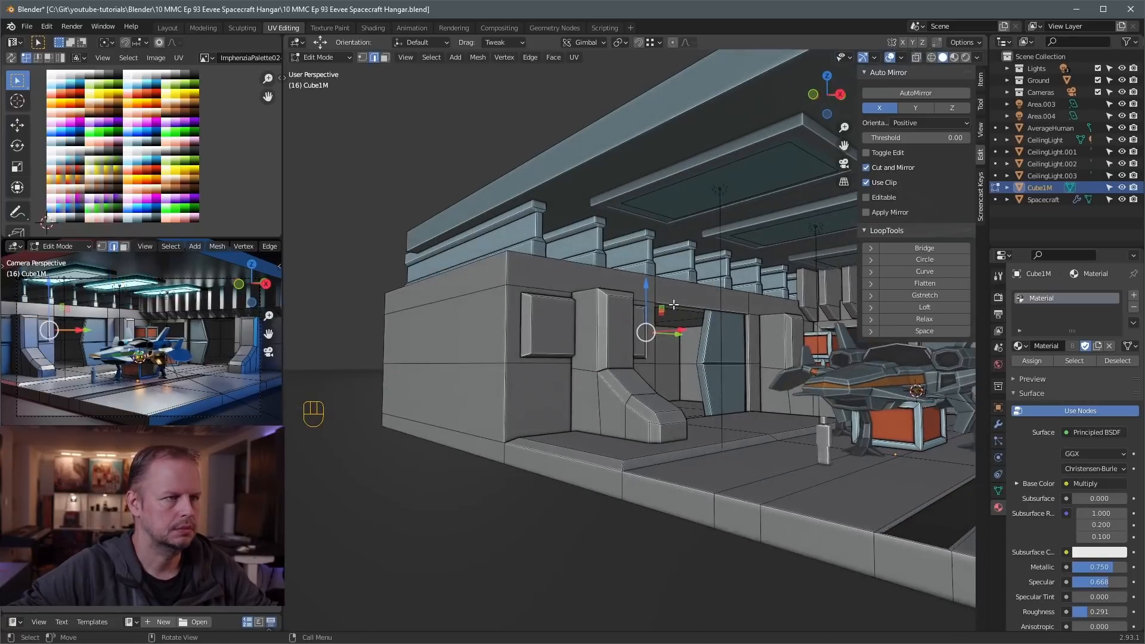
Duplicate a face of the side wall's upper band, scale it to 0.469 along Z and extrude it outward as a ledge
key(Tab)
key(Tab)
key(3)
click(568, 276)
middle_drag(569, 276, 552, 279)
click(711, 296)
key(shift+d)
key(s)
middle_drag(739, 301, 760, 316)
key(e)
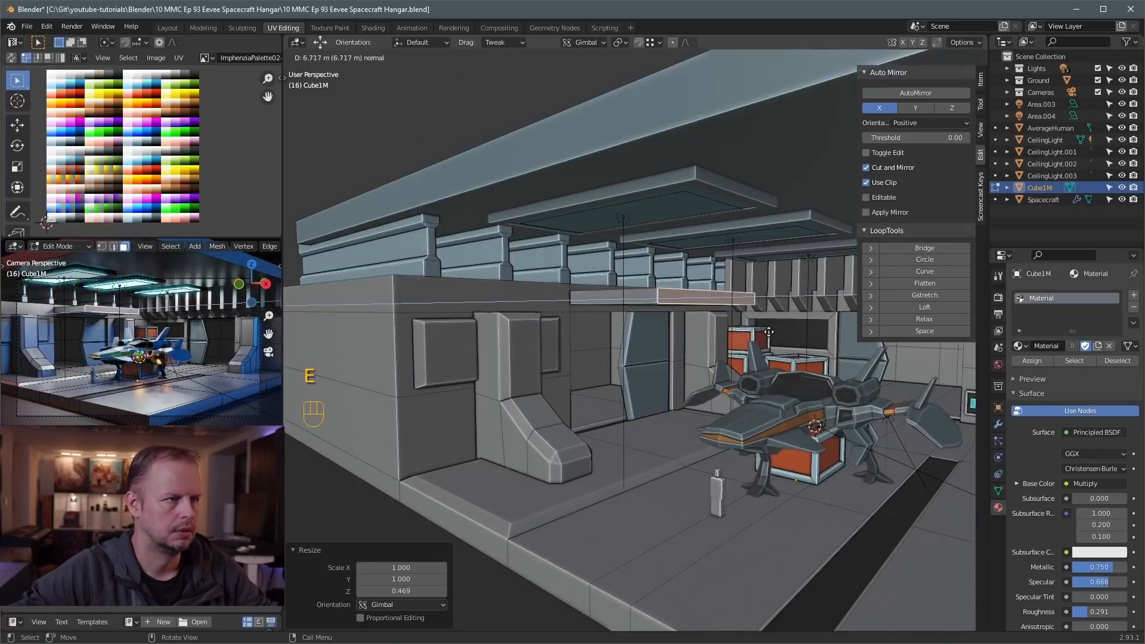
Duplicate and scale the neighbouring face of the side wall's upper band, and extrude it as a second ledge
middle_drag(691, 307, 715, 316)
click(626, 308)
key(shift+d)
key(s)
drag(654, 310, 599, 307)
key(e)
click(596, 312)
click(669, 294)
Duplicate the linked glowing door control, place the copy on the side wall beside the doorway and rotate it 90 degrees about Z
middle_drag(599, 310, 704, 333)
click(834, 417)
key(l)
key(l)
key(shift+d)
right_click(834, 417)
drag(893, 423, 464, 430)
key(r)
key(z)
key(9)
key(0)
key(Return)
Build two boxes in the room behind the side doorway by duplicating floor faces, scaling them and extruding them upward
click(484, 433)
click(446, 428)
key(shift+d)
key(e)
click(429, 443)
key(shift+d)
key(s)
key(s)
click(477, 430)
key(e)
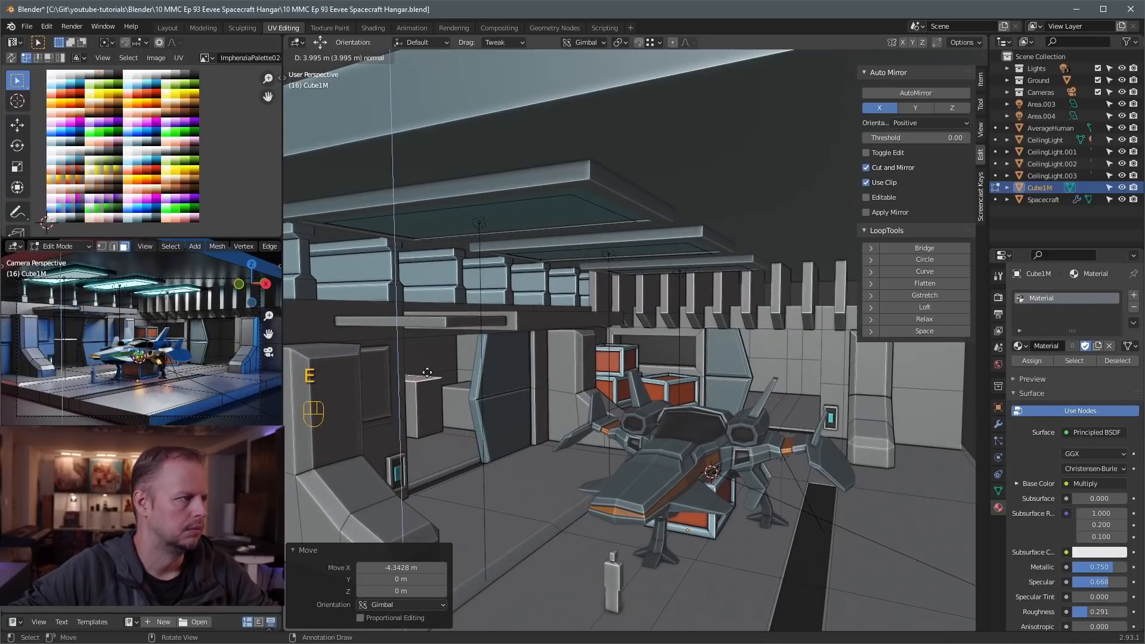
click(456, 387)
Add a smaller third box in front of the other two by duplicating, scaling and extruding a face
click(433, 407)
key(shift+d)
key(s)
click(444, 405)
key(e)
click(536, 406)
click(564, 399)
key(shift+d)
click(551, 361)
key(ctrl+z)
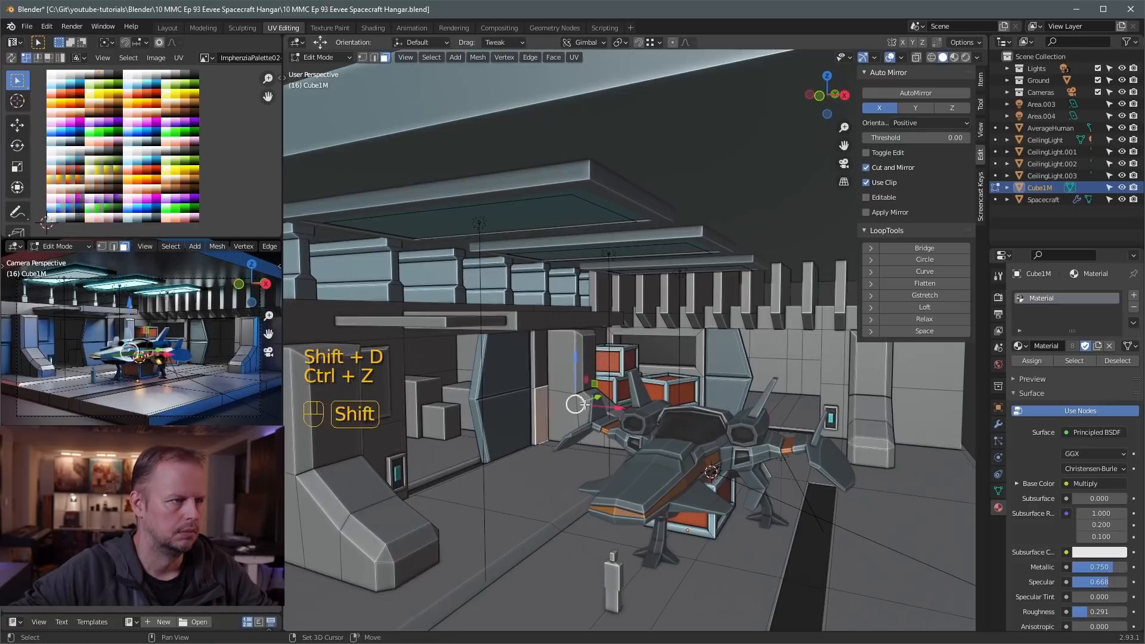
key(shift+d)
key(s)
click(517, 467)
key(ctrl+z)
Duplicate a face beside the side door and extrude it about 1.54 m into a narrow upright block
click(534, 416)
key(shift+d)
drag(574, 421, 590, 422)
key(e)
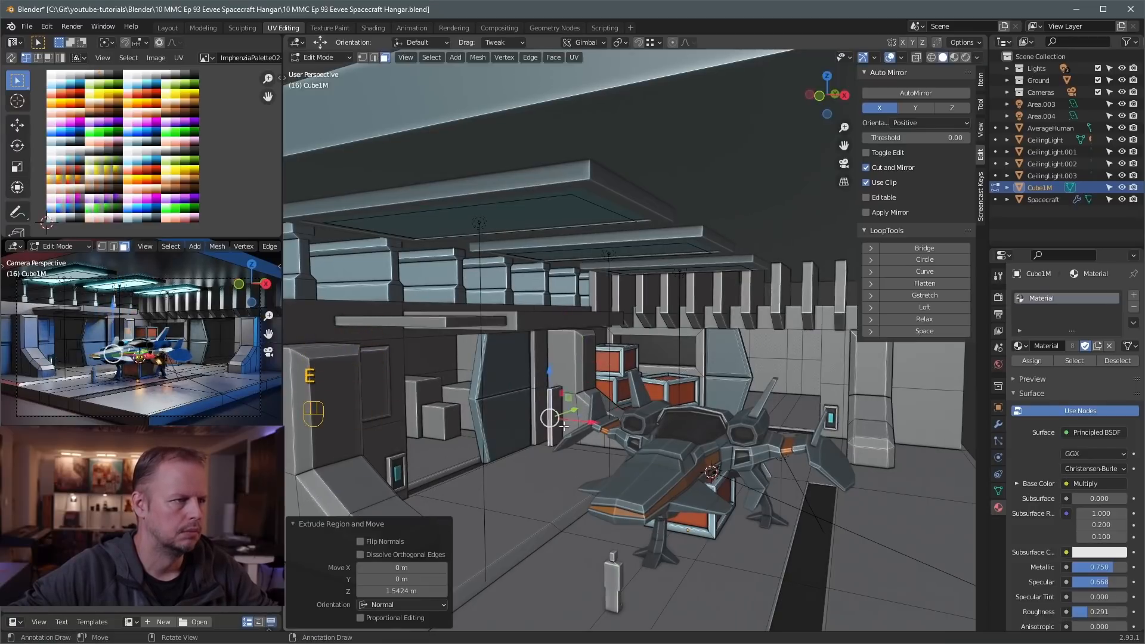
Shape the upright block into a console using a loop cut, a face extrusion and a moved edge
key(ctrl+r)
key(3)
key(e)
key(2)
click(575, 420)
key(g)
key(3)
Inset the console's front face by 0.121 m, recess it and move its UVs to a dark swatch as a screen
click(556, 407)
key(i)
key(e)
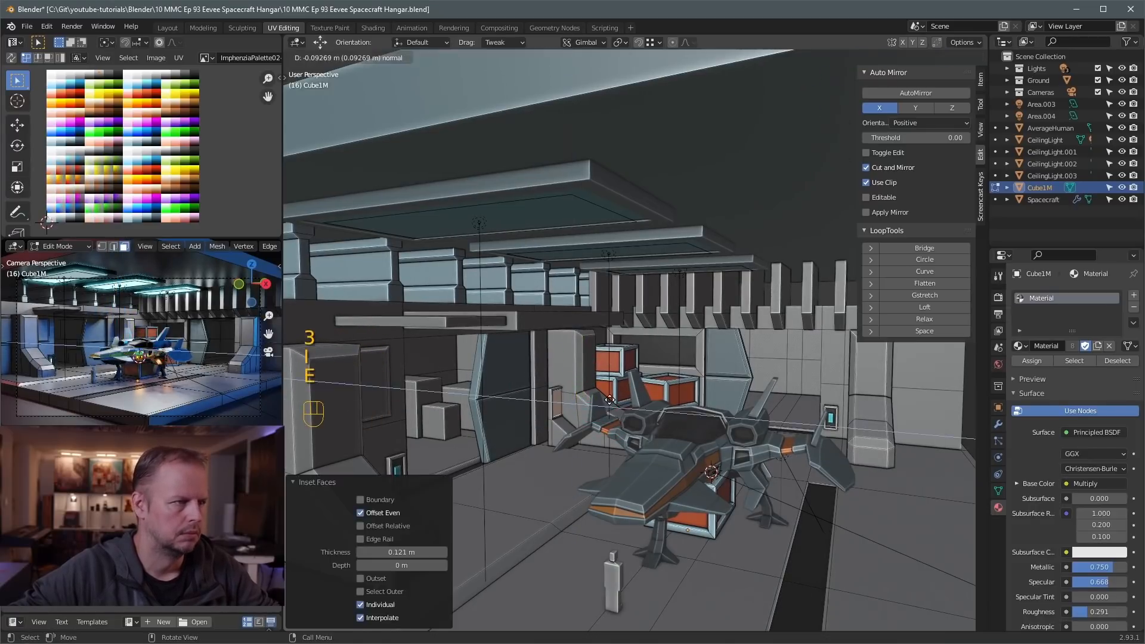
key(a)
key(g)
key(Tab)
click(703, 447)
key(Tab)
scroll(851, 486, down, 5)
key(Tab)
click(700, 472)
key(Tab)
click(700, 472)
Inset the floor panels in front of the back doorway individually and recess them about 0.104 m
middle_drag(700, 473, 527, 438)
click(752, 356)
shift+click(787, 386)
mouse_move(787, 387)
middle_down()
mouse_move(825, 398)
mouse_move(775, 400)
middle_up()
shift+click(670, 344)
key(i)
click(769, 378)
key(e)
click(768, 380)
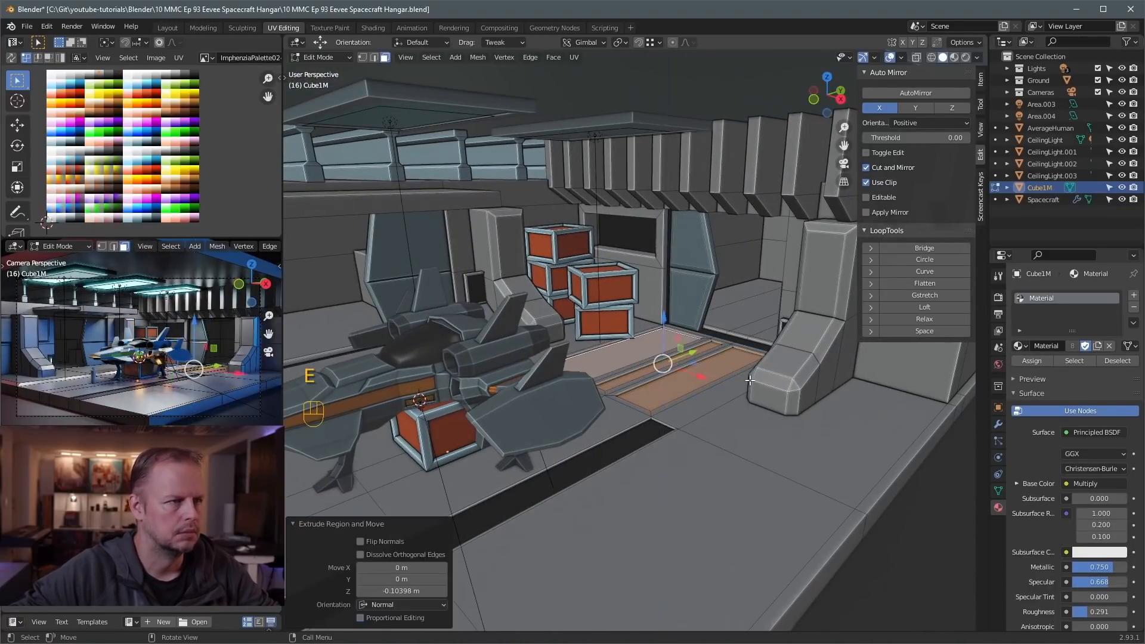
Move the UVs of the recessed floor panels onto a near-black palette swatch
key(a)
key(g)
click(119, 149)
key(Tab)
click(689, 367)
click(709, 406)
Select the front face of the ledge above the side doorway
key(Tab)
click(752, 441)
middle_drag(752, 441, 846, 432)
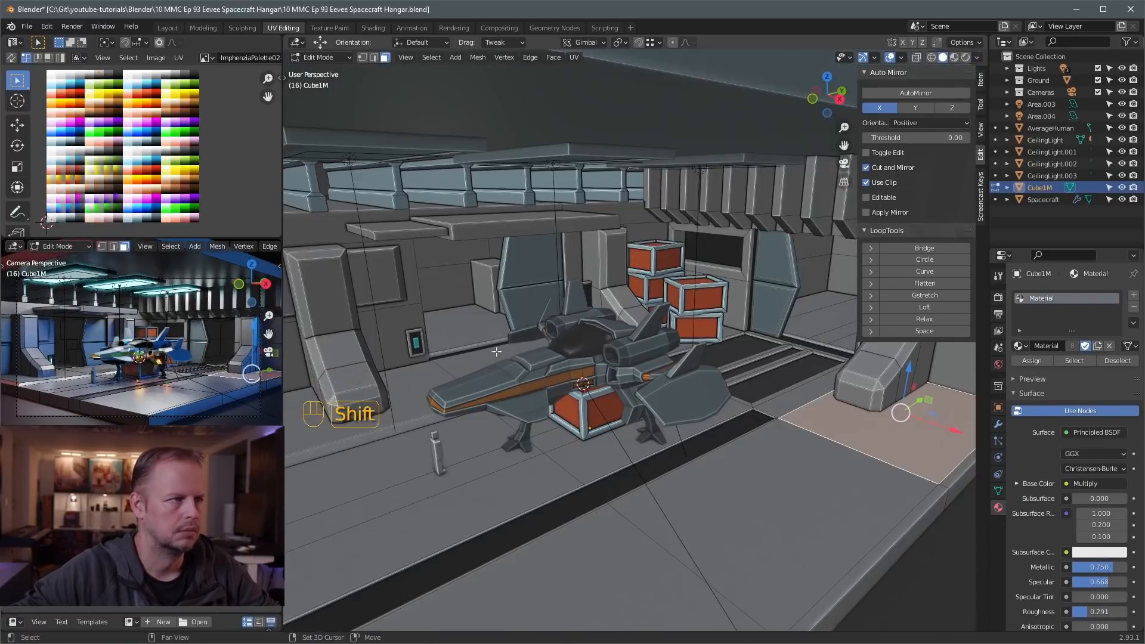
click(528, 227)
middle_drag(528, 227, 579, 318)
scroll(579, 318, up, 4)
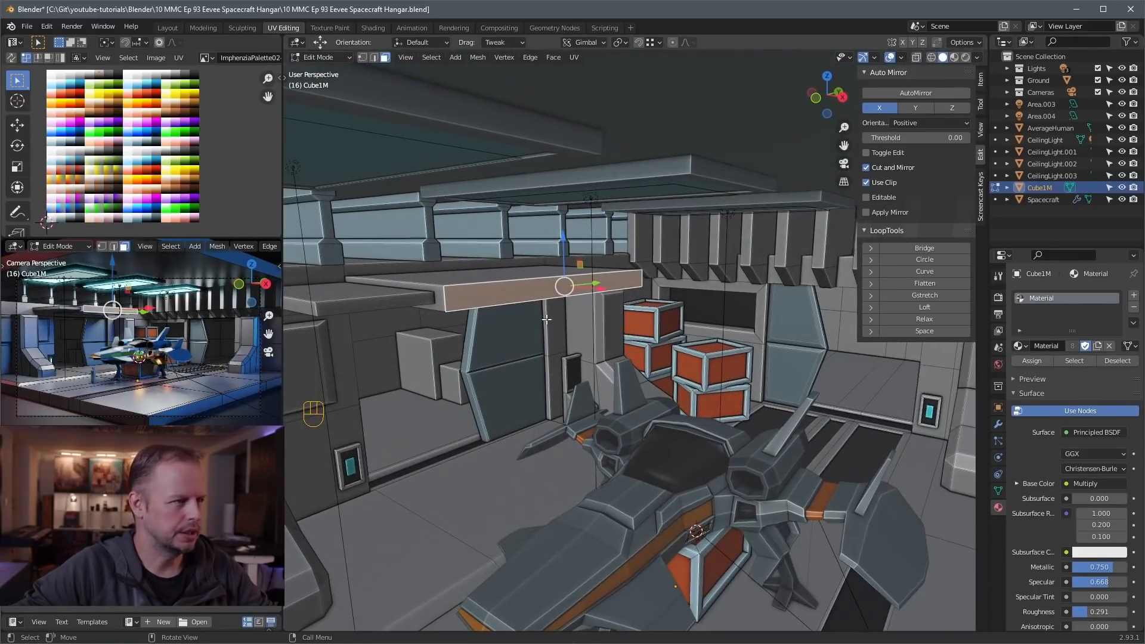
Render the hangar scene to check how the overhead ledges on the wall look
key(2)
middle_drag(494, 291, 535, 301)
click(470, 287)
key(Tab)
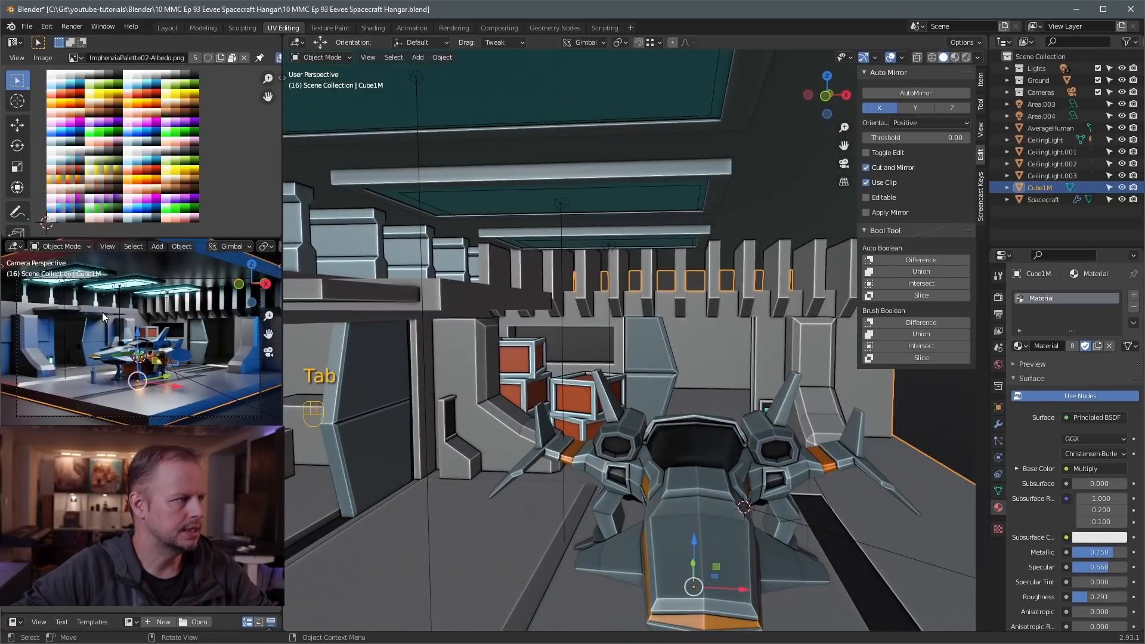
key(F12)
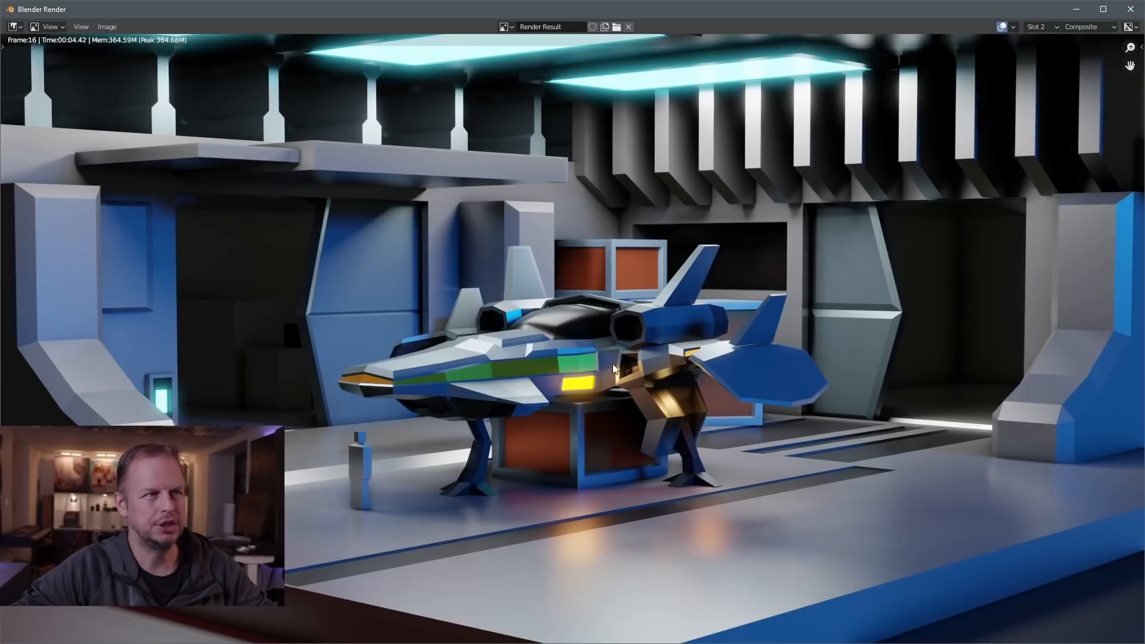
click(1129, 9)
Select the whole long overhead ledge and bevel its edges by about 0.113 m with one segment
middle_drag(537, 301, 653, 324)
key(Tab)
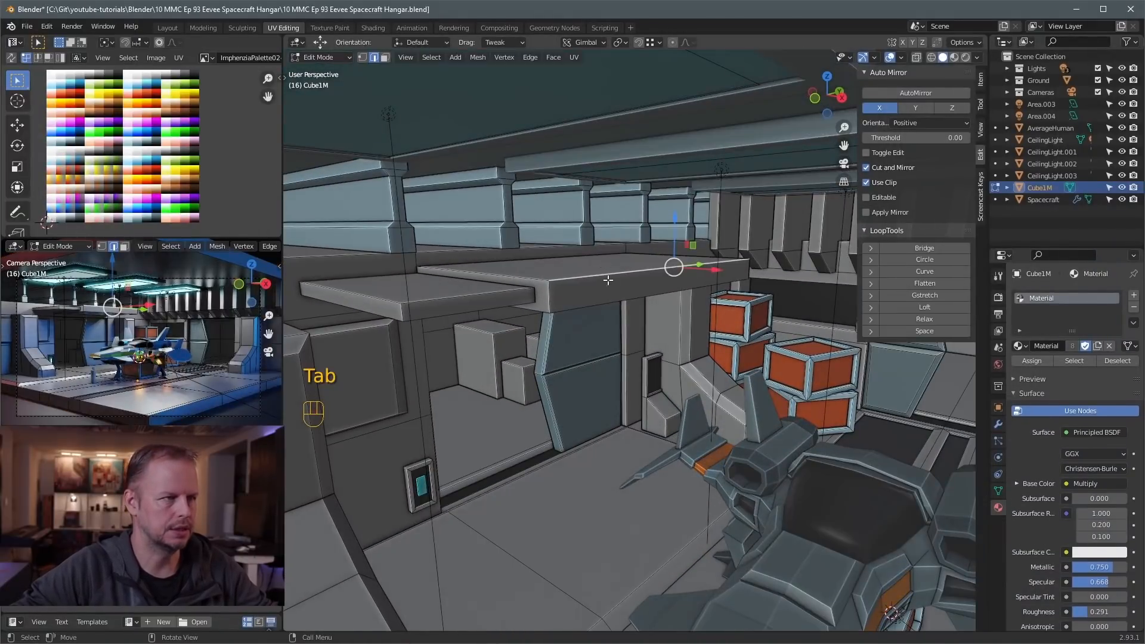
key(2)
key(a)
key(a)
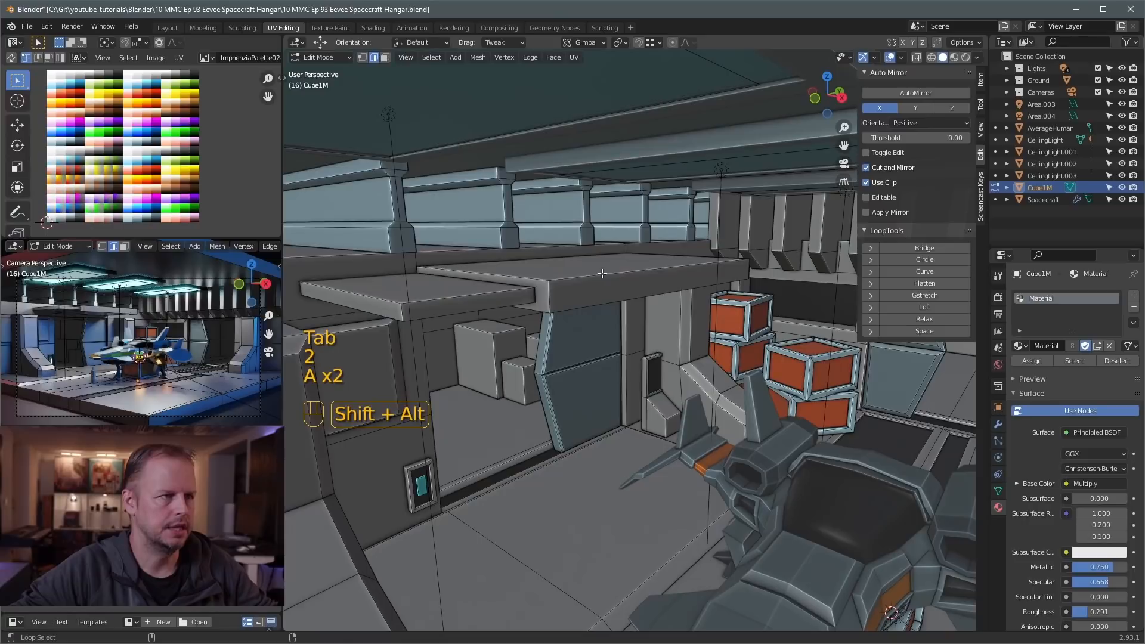
middle_drag(603, 308, 630, 314)
key(l)
key(ctrl+b)
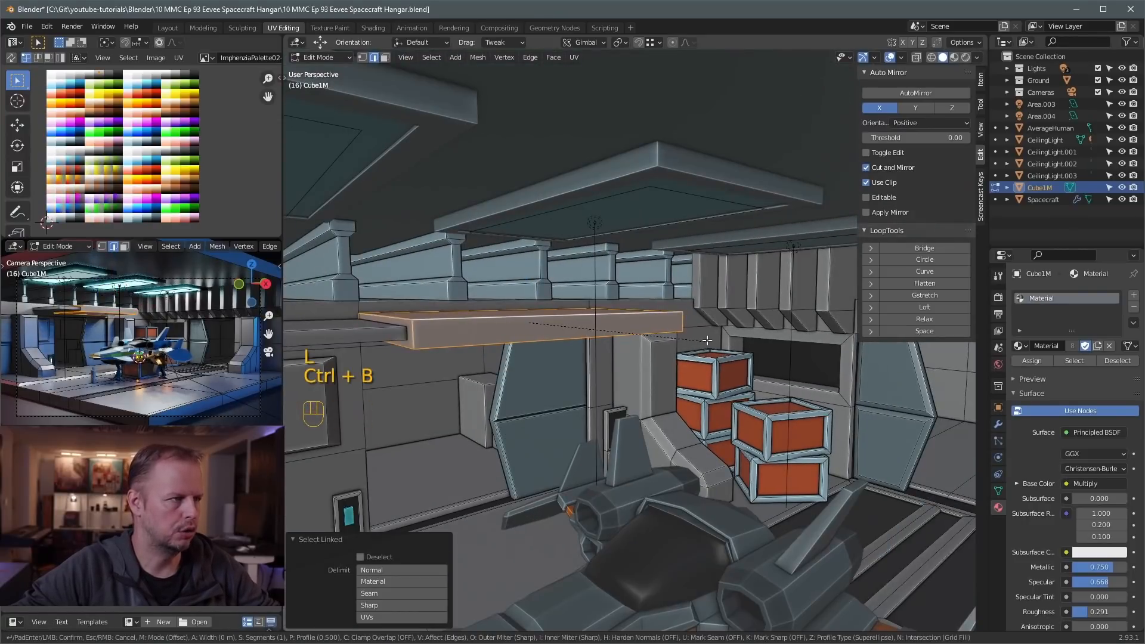
click(709, 338)
Select the adjoining smaller ledge and bevel its edges by about 0.168 m
shift+middle_drag(552, 332, 631, 314)
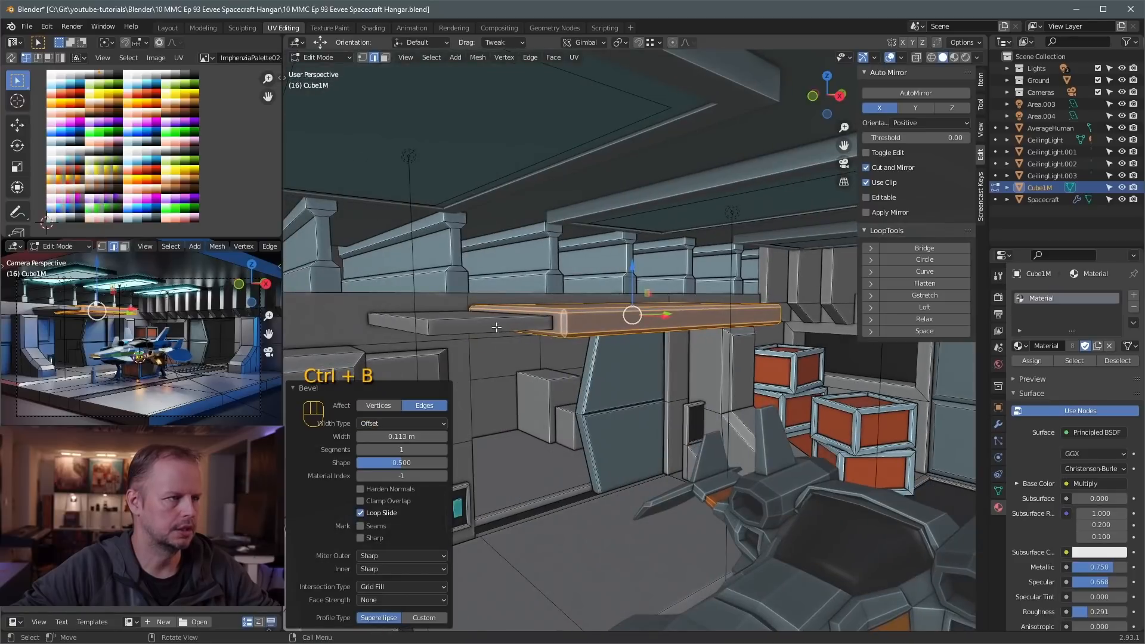
click(498, 316)
key(l)
key(ctrl+b)
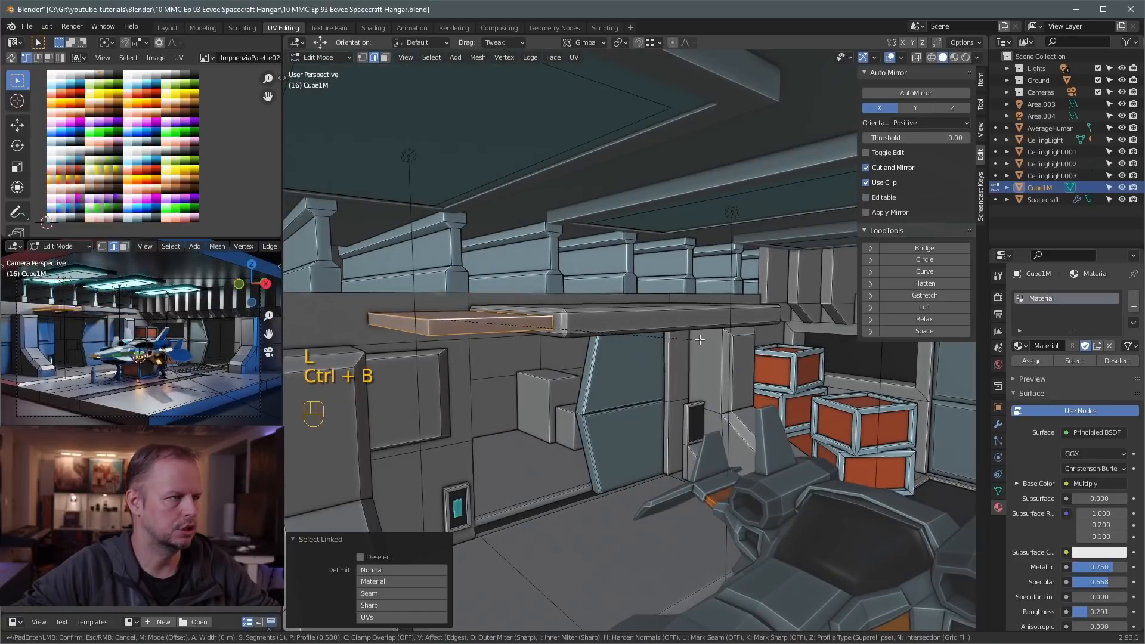
click(704, 338)
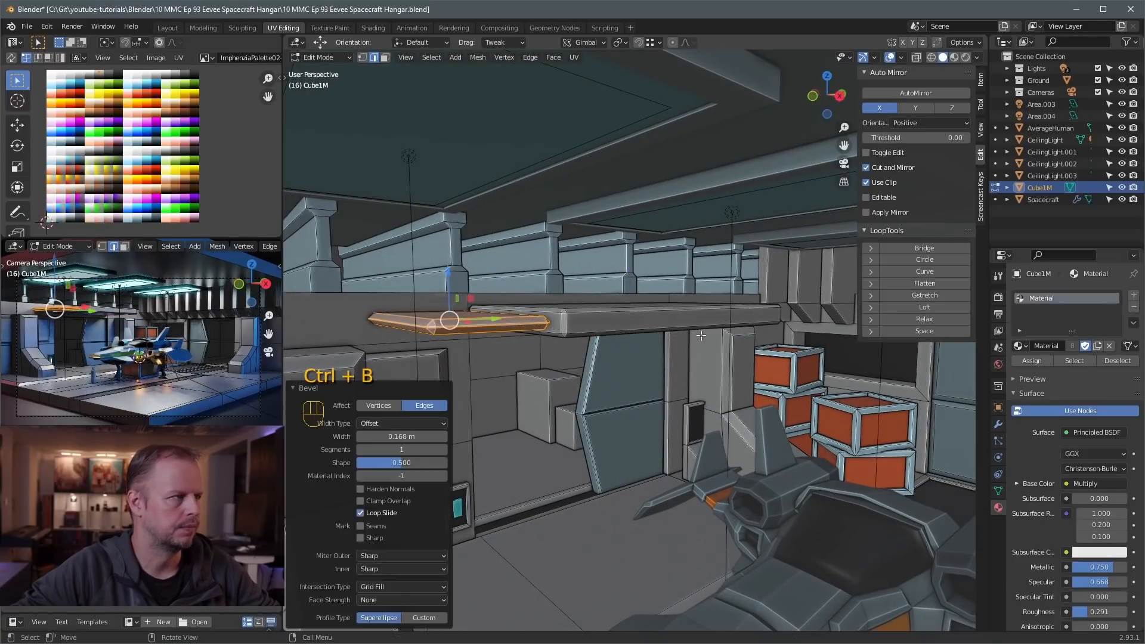
Render the scene to check the bevelled ledges and save the file
key(Tab)
key(F12)
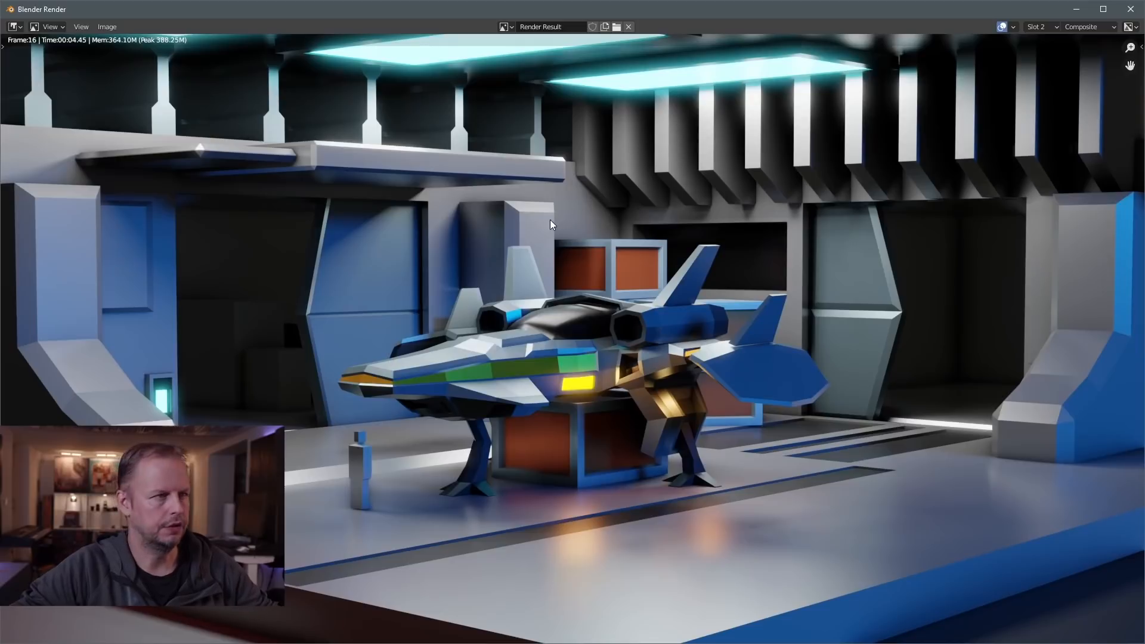
click(1130, 9)
key(ctrl+s)
key(Tab)
key(Tab)
key(Tab)
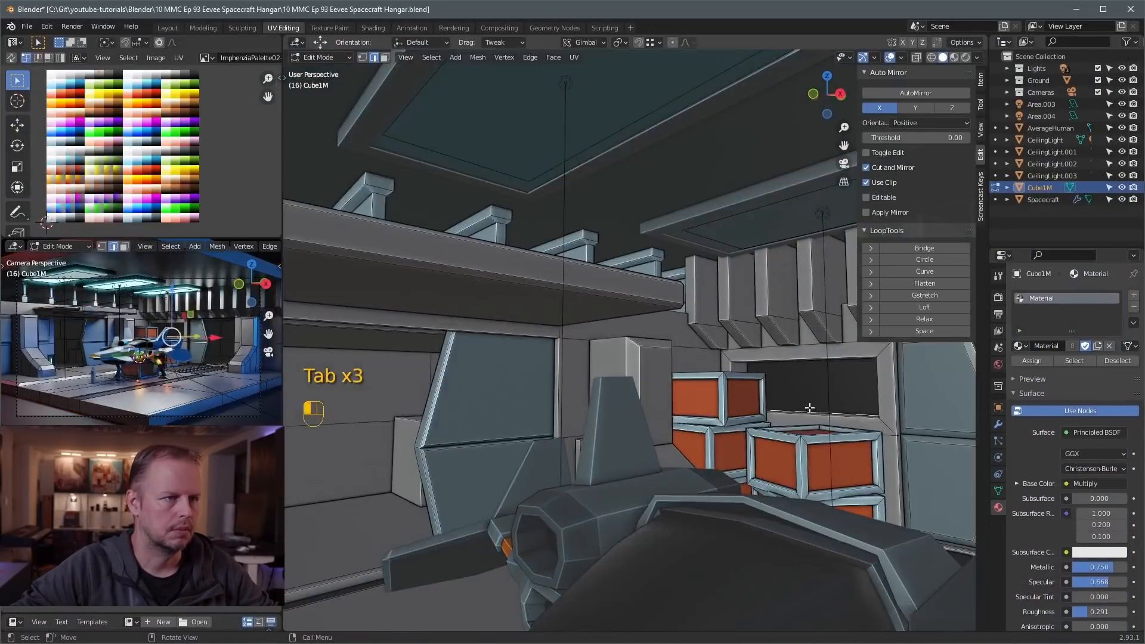
key(a)
key(a)
key(ctrl+b)
key(Tab)
key(Tab)
middle_drag(591, 323, 507, 334)
key(3)
shift+click(411, 310)
Try to add a loop cut across the hangar floor and shift one of its edges
key(2)
click(673, 392)
mouse_move(673, 392)
mouse_down()
mouse_move(702, 371)
mouse_move(689, 399)
mouse_up()
key(ctrl+r)
click(664, 381)
key(2)
key(2)
click(666, 382)
key(ctrl+z)
Cut the hangar floor and shift an edge near the human figure to give the floor tile an angled corner
middle_drag(689, 399, 633, 379)
drag(634, 379, 670, 370)
middle_drag(671, 370, 846, 378)
key(ctrl+r)
key(ctrl+r)
key(2)
click(464, 365)
drag(497, 355, 530, 371)
key(ctrl+z)
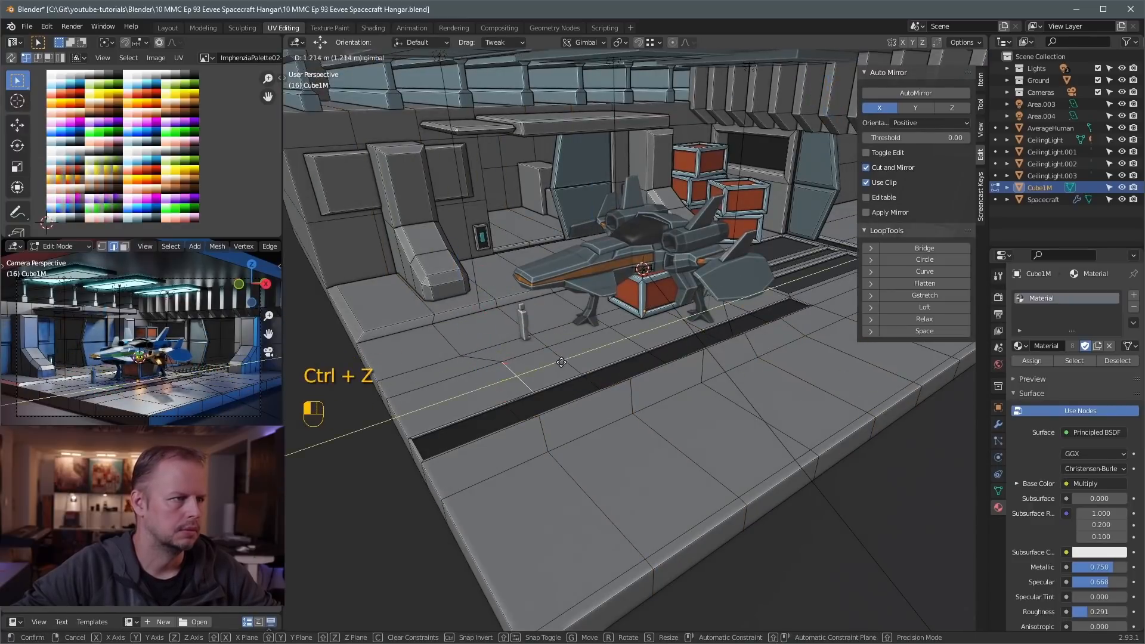
middle_drag(529, 370, 584, 364)
Inset the two floor faces beside the human figure together as one region by about 0.244 m
key(3)
click(537, 348)
shift+click(590, 357)
scroll(662, 372, up, 2)
key(i)
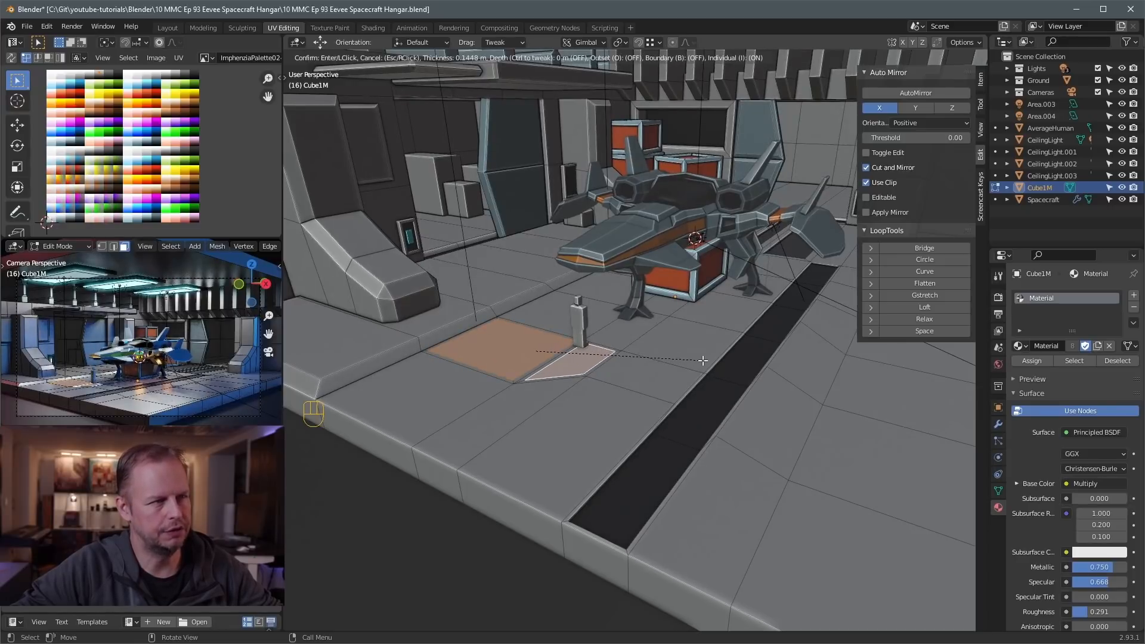
key(i)
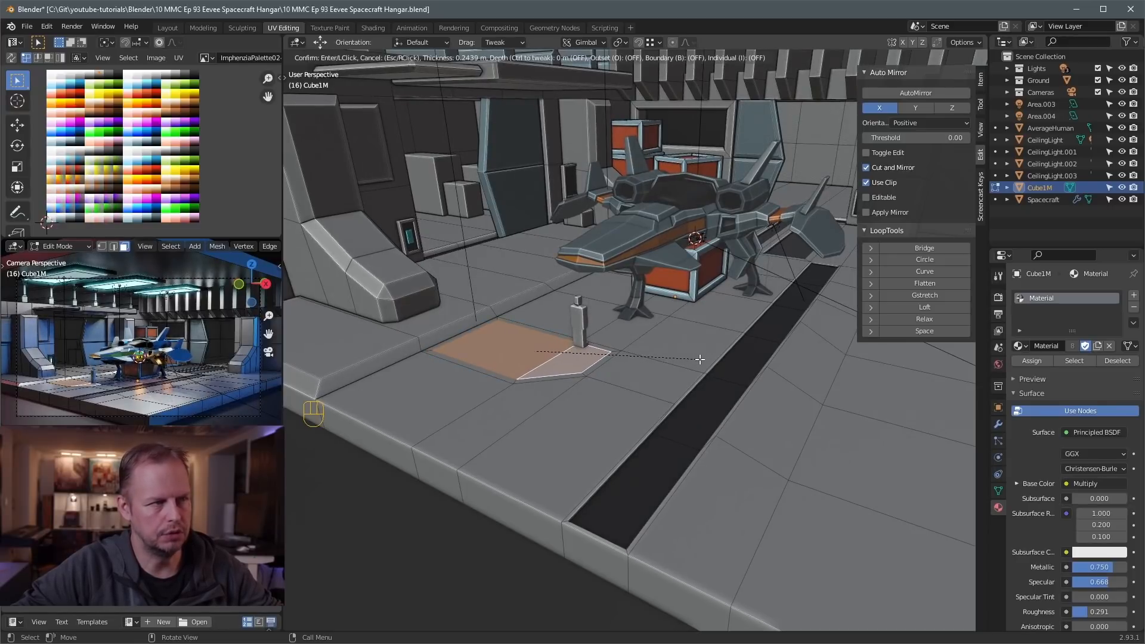
click(699, 359)
middle_drag(699, 359, 649, 359)
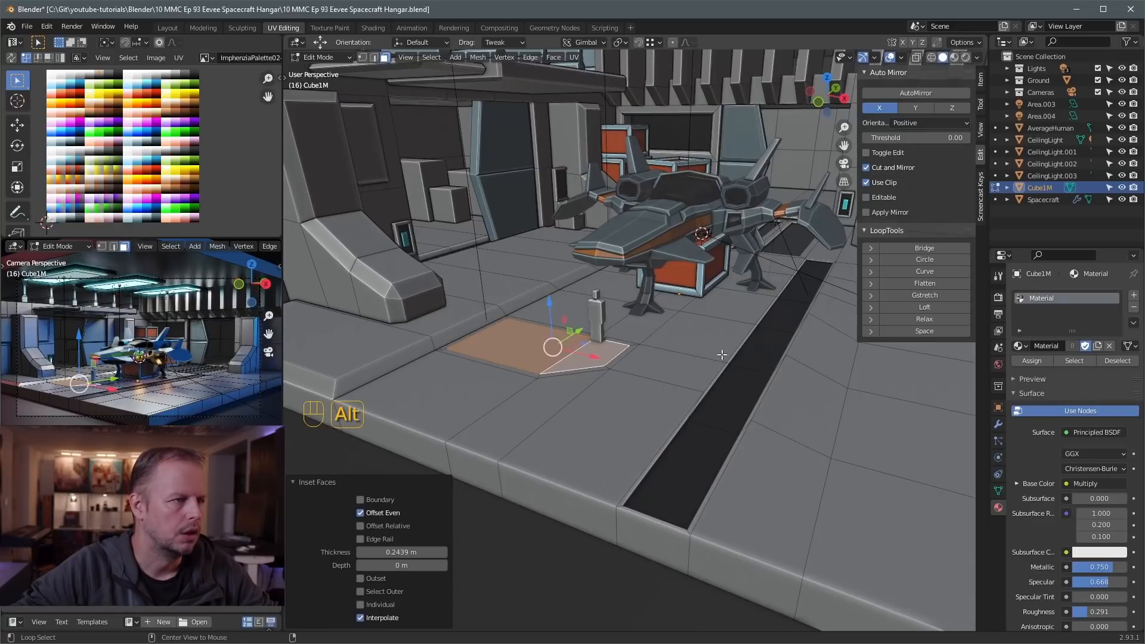
Raise the inset floor faces by about 0.154 m with Shrink/Fatten
key(alt+s)
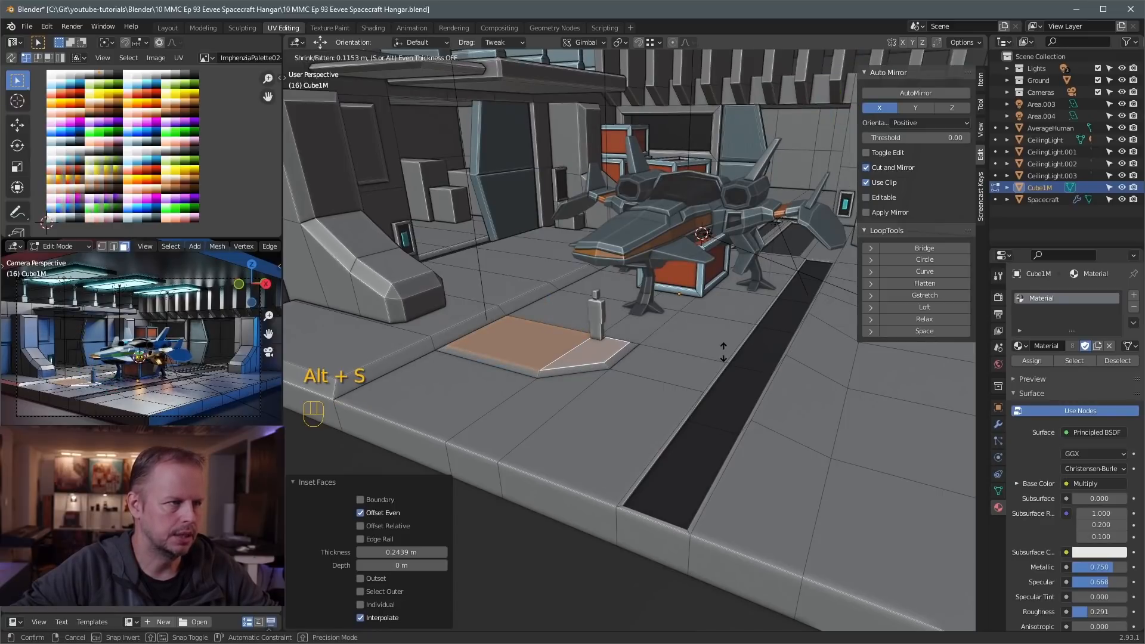
right_click(723, 352)
key(s)
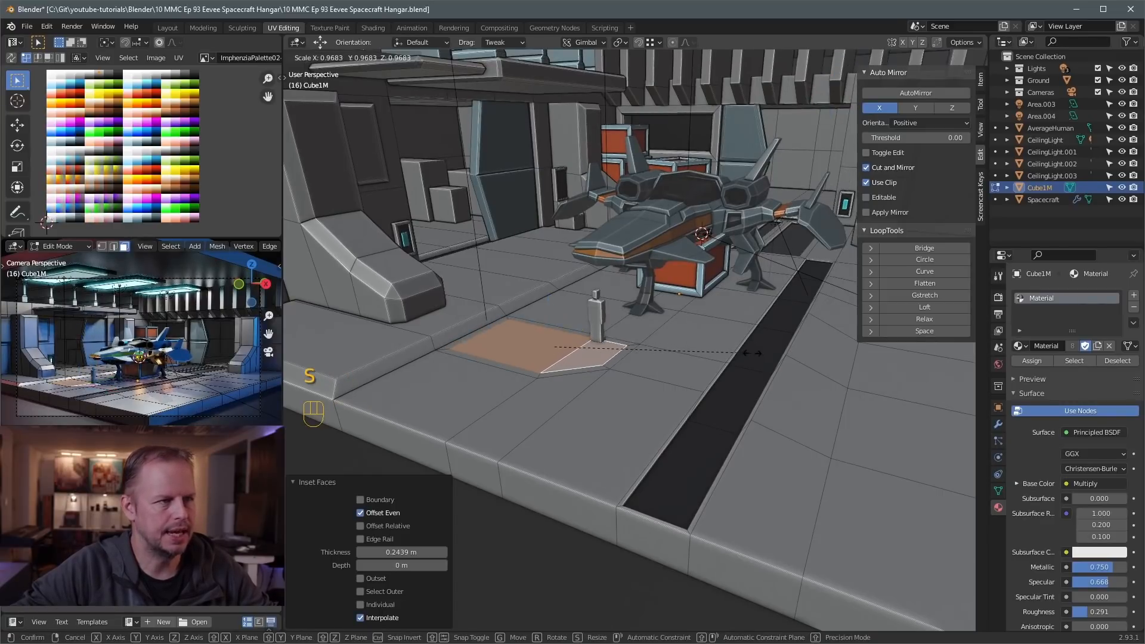
right_click(759, 347)
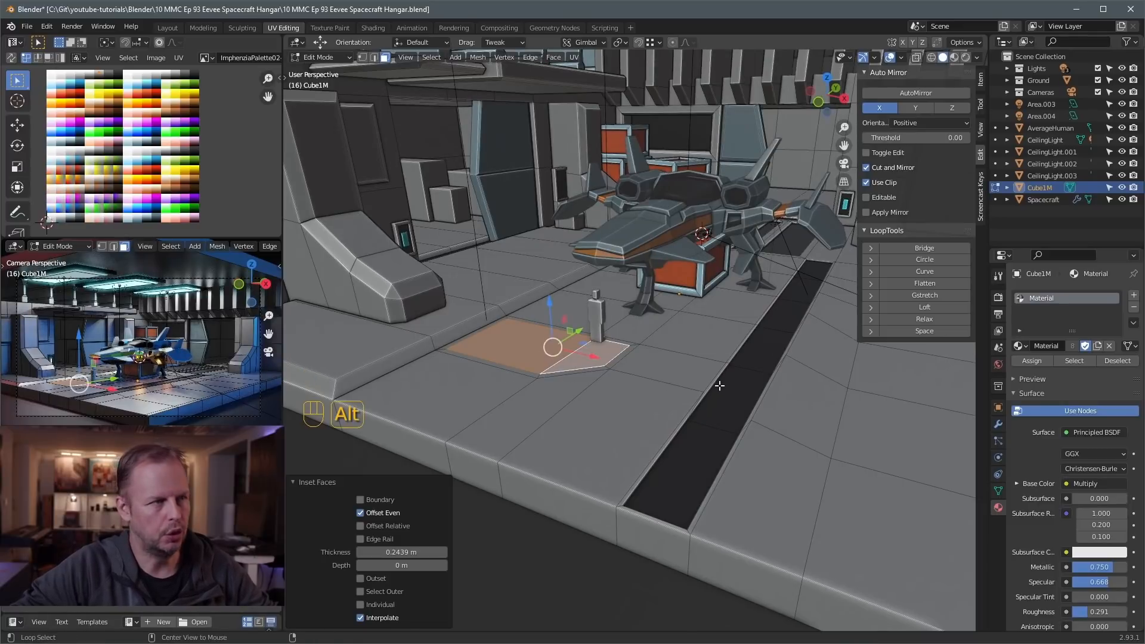
key(alt+s)
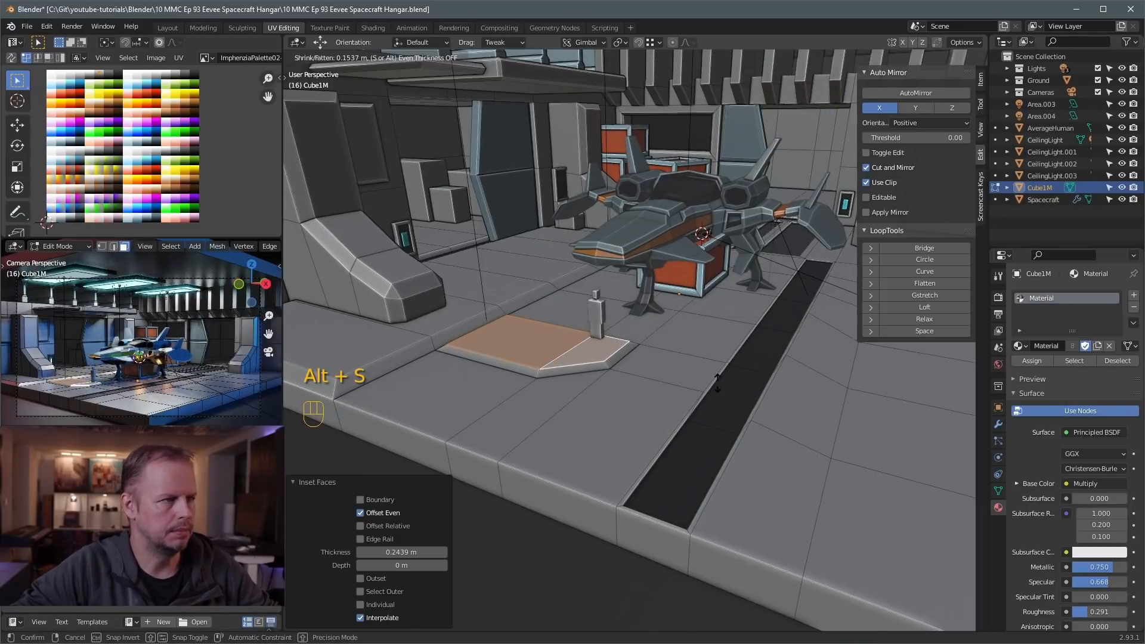
click(716, 383)
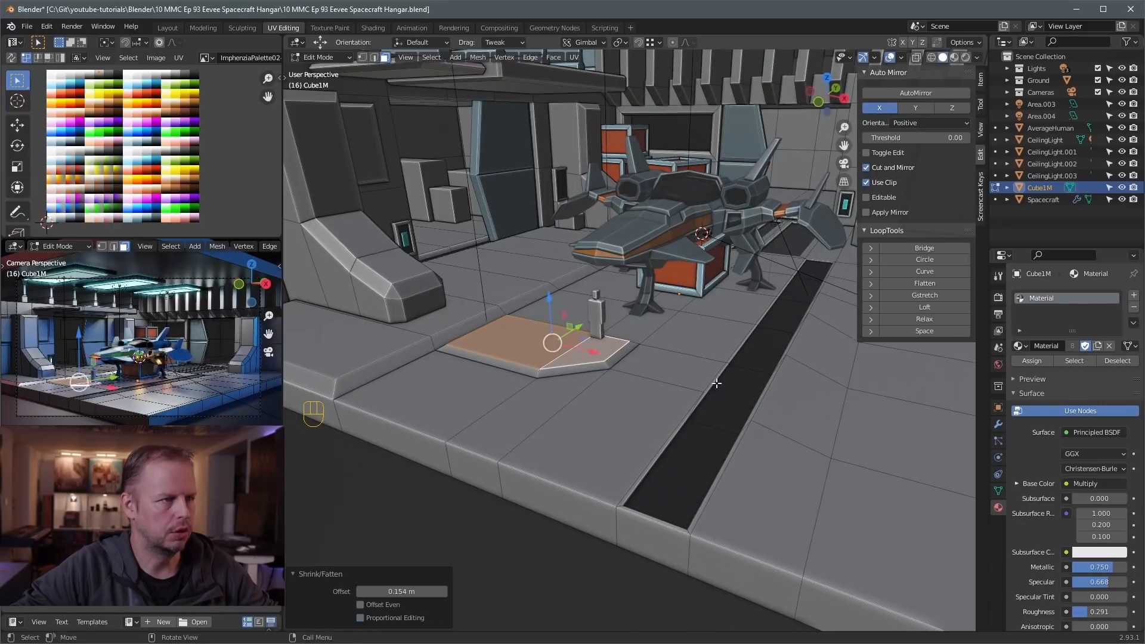
Inset the two floor faces along the dark strip and raise them by about 0.07 m with Shrink/Fatten
click(693, 347)
shift+click(663, 366)
key(i)
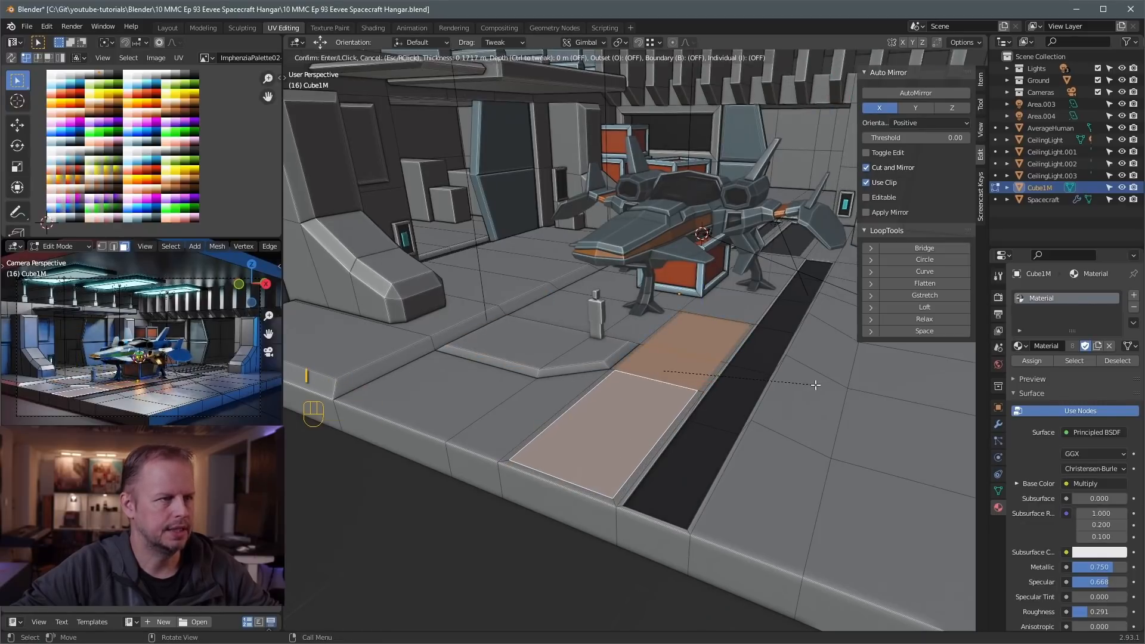
click(815, 384)
key(alt+s)
click(817, 382)
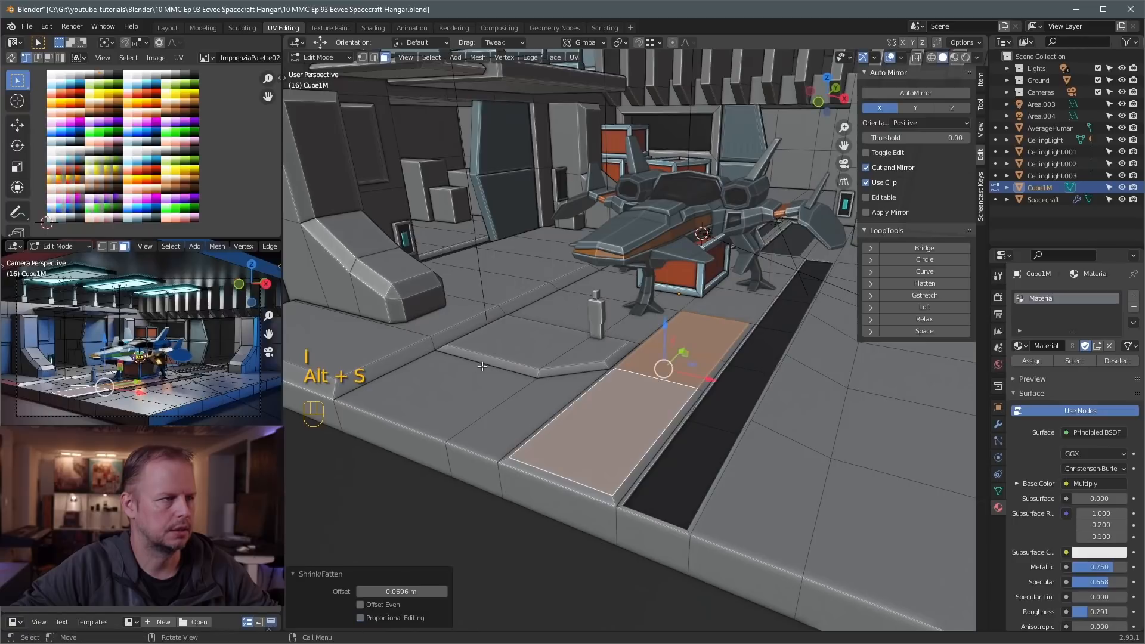
Inset the two floor faces at the front corner by about 0.207 m and raise them by about 0.095 m
click(405, 393)
shift+click(515, 403)
key(i)
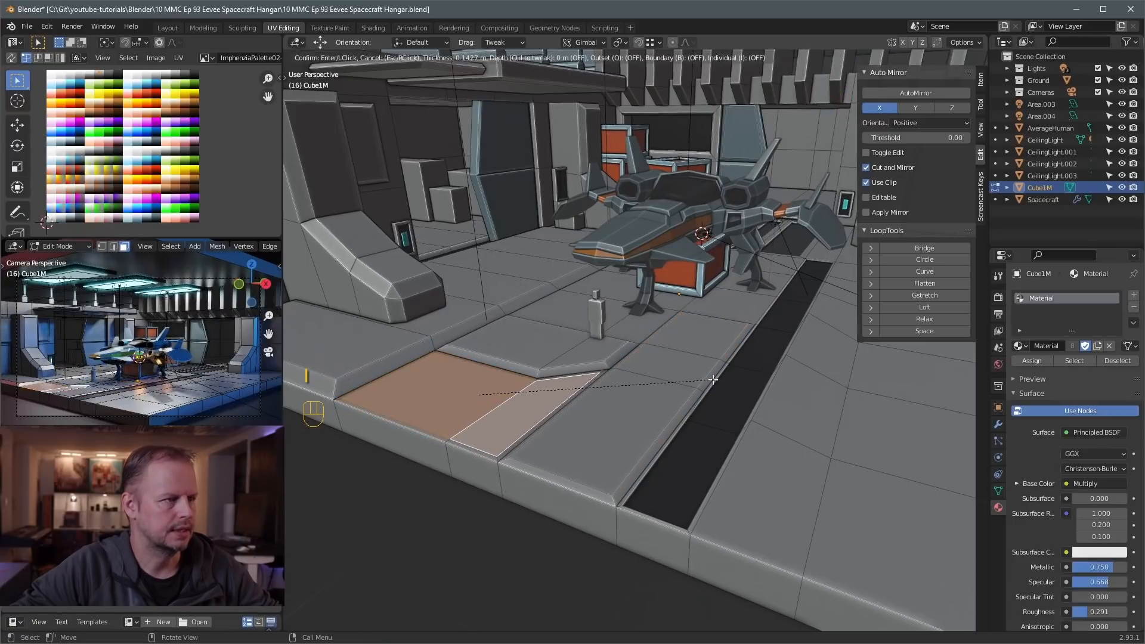
click(713, 380)
key(alt+s)
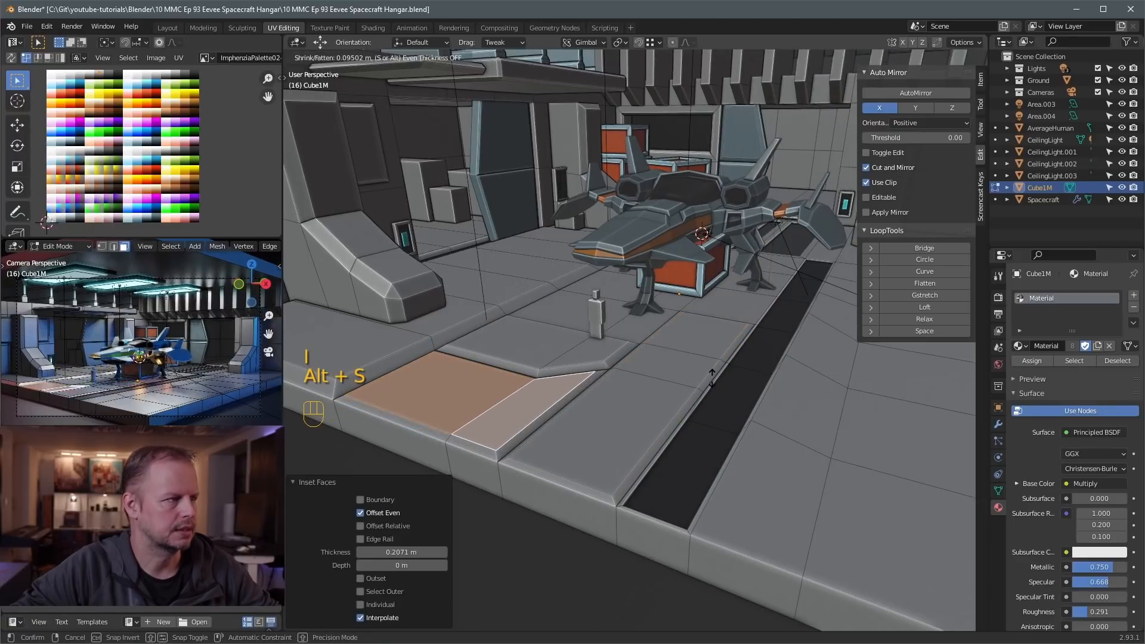
click(711, 376)
Inset the floor face behind the slanted pillar in the Cube1M mesh and raise it with Shrink/Fatten
key(Tab)
click(742, 427)
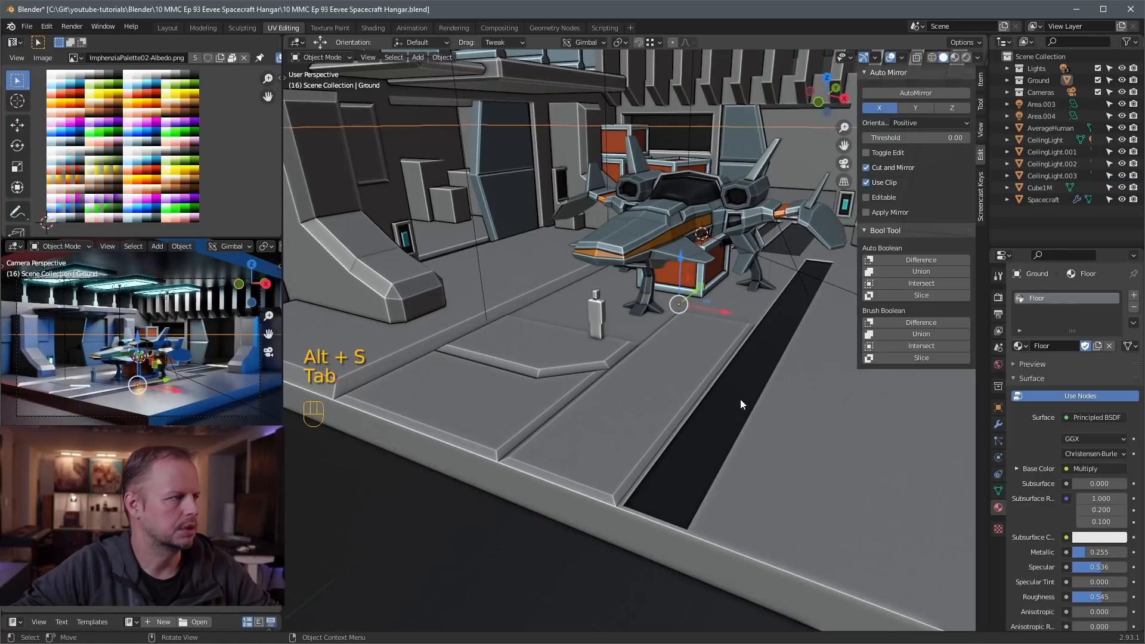
click(537, 282)
key(Tab)
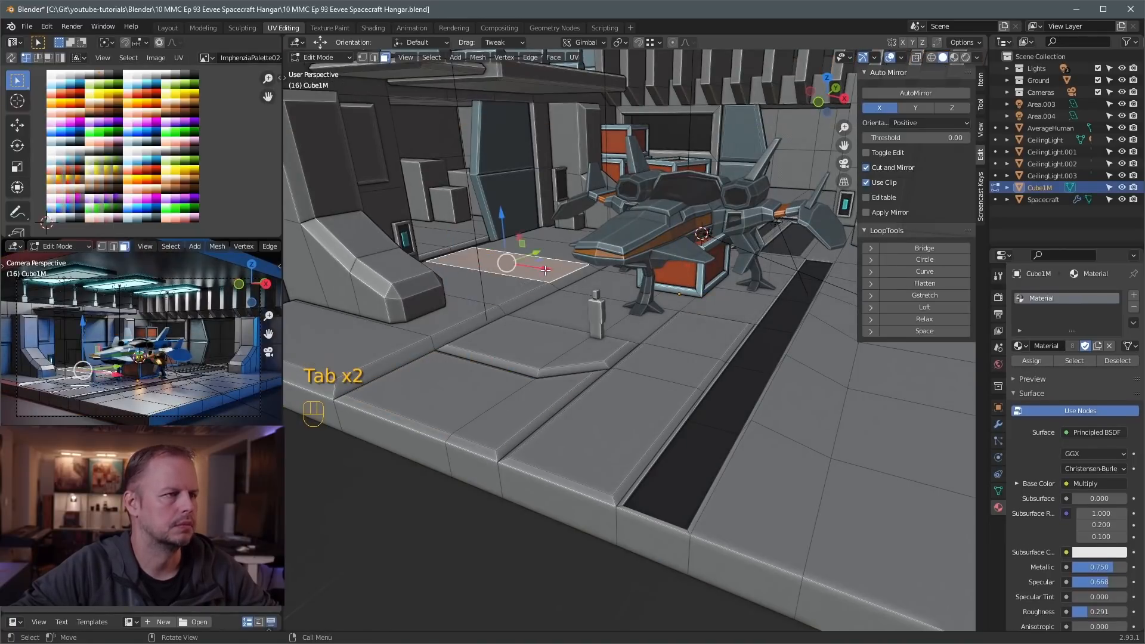
key(i)
click(541, 269)
key(alt+s)
click(541, 271)
Duplicate a floor face near the spacecraft's nose, shrink it, move it about -0.71 m in X and narrow it along X
click(714, 335)
middle_drag(715, 334, 789, 352)
click(661, 318)
key(shift+d)
key(s)
click(692, 319)
drag(698, 317, 685, 316)
key(s)
key(x)
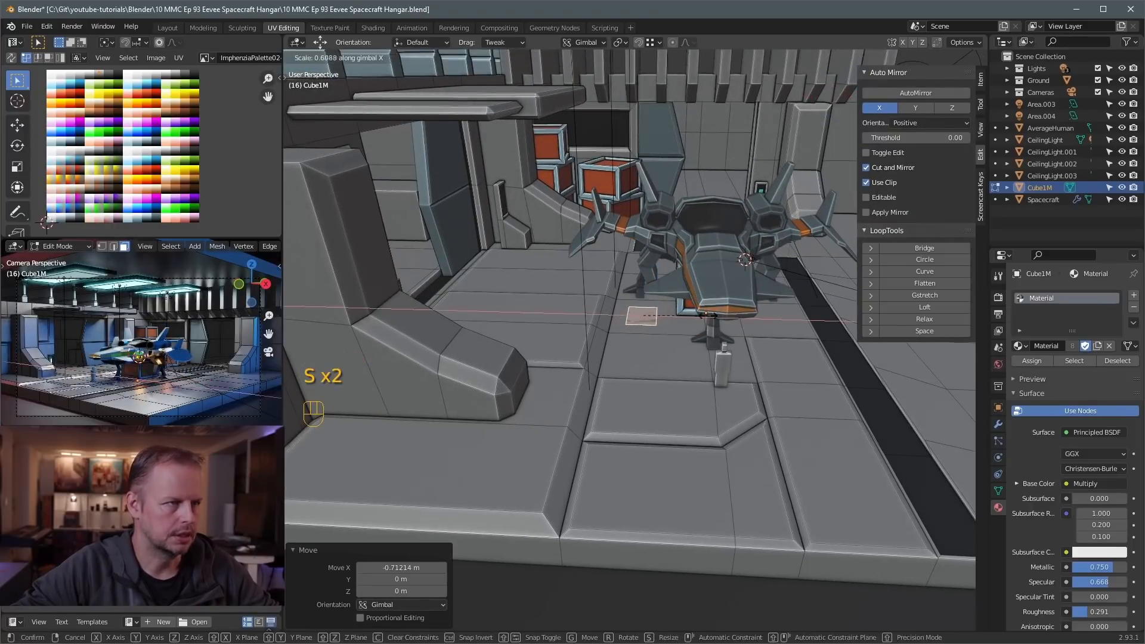
click(706, 314)
Extrude the small duplicated face upward into a box and move its UVs to a near-black palette swatch
key(e)
click(686, 298)
key(l)
key(a)
key(g)
click(119, 102)
Extrude the black box's top face, scale it to about 0.889 and extrude it again
scroll(669, 239, up, 3)
click(669, 232)
key(e)
key(s)
key(e)
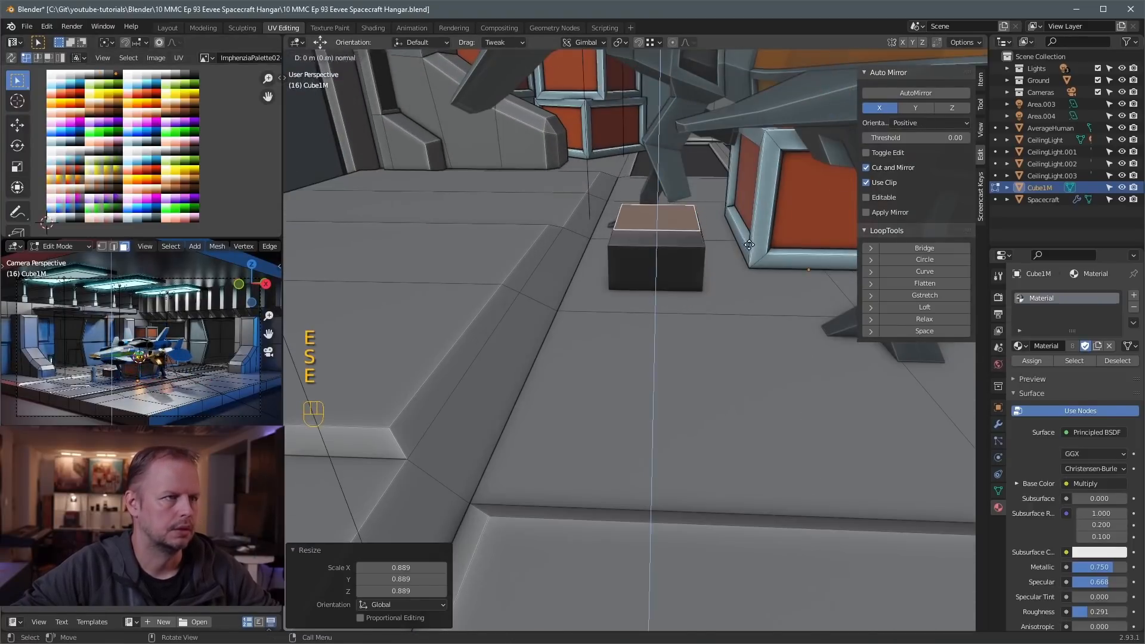
click(749, 239)
Add a small block to the black box's side by duplicating, shrinking and extruding its side face
middle_drag(748, 240, 721, 289)
click(739, 250)
key(shift+d)
key(s)
click(766, 252)
key(ctrl+z)
key(e)
click(696, 279)
click(720, 288)
key(shift+d)
key(s)
click(723, 288)
key(s)
drag(772, 285, 746, 284)
click(720, 292)
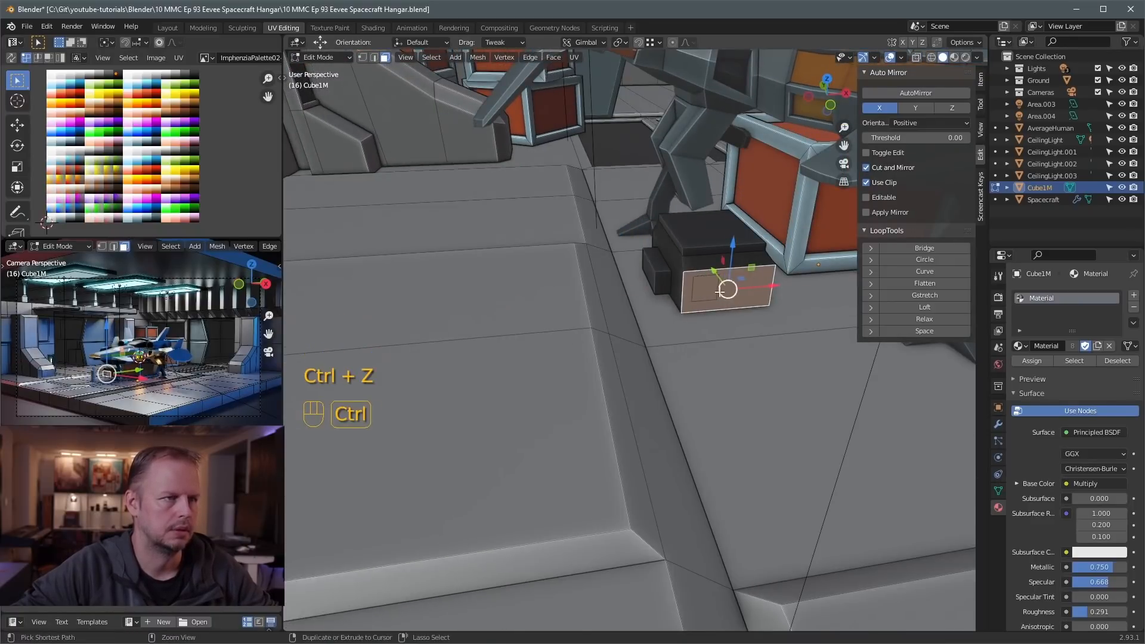
key(ctrl+z)
key(ctrl+z)
key(ctrl+z)
Extrude the black box's front face, split it with a loop cut and extrude one half by about 0.57 m
key(e)
click(689, 268)
middle_drag(690, 267, 659, 280)
key(ctrl+r)
click(658, 285)
key(3)
click(669, 289)
key(e)
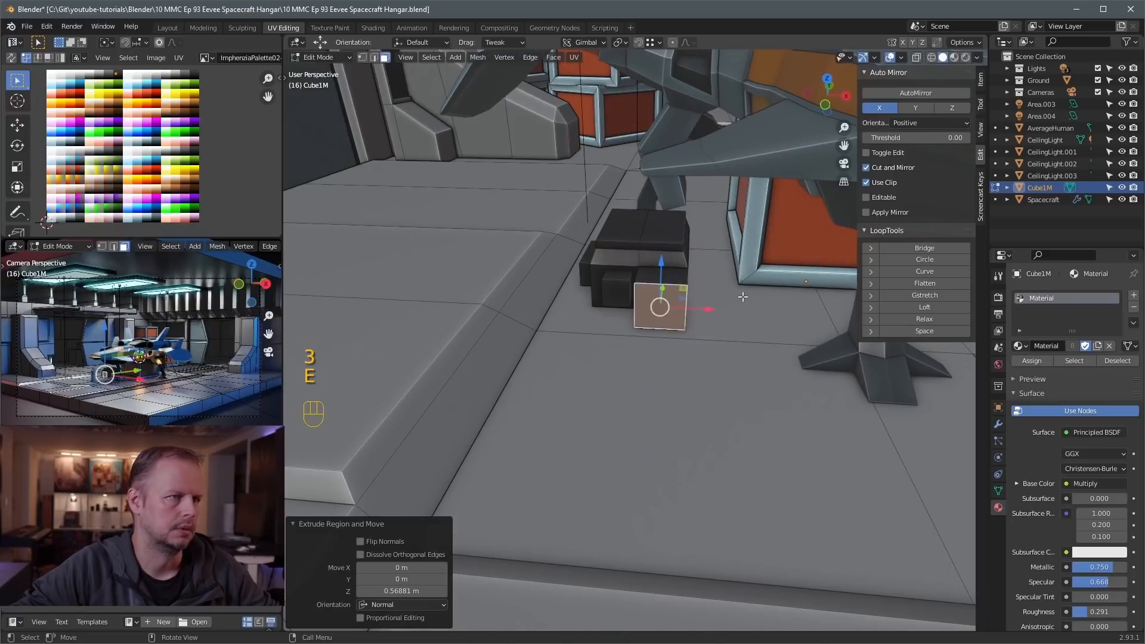
Undo the last extrusion and extrude other faces of the black box into stepped blocks
key(ctrl+z)
key(2)
click(566, 251)
middle_drag(742, 296, 783, 287)
key(3)
click(579, 237)
click(798, 280)
key(e)
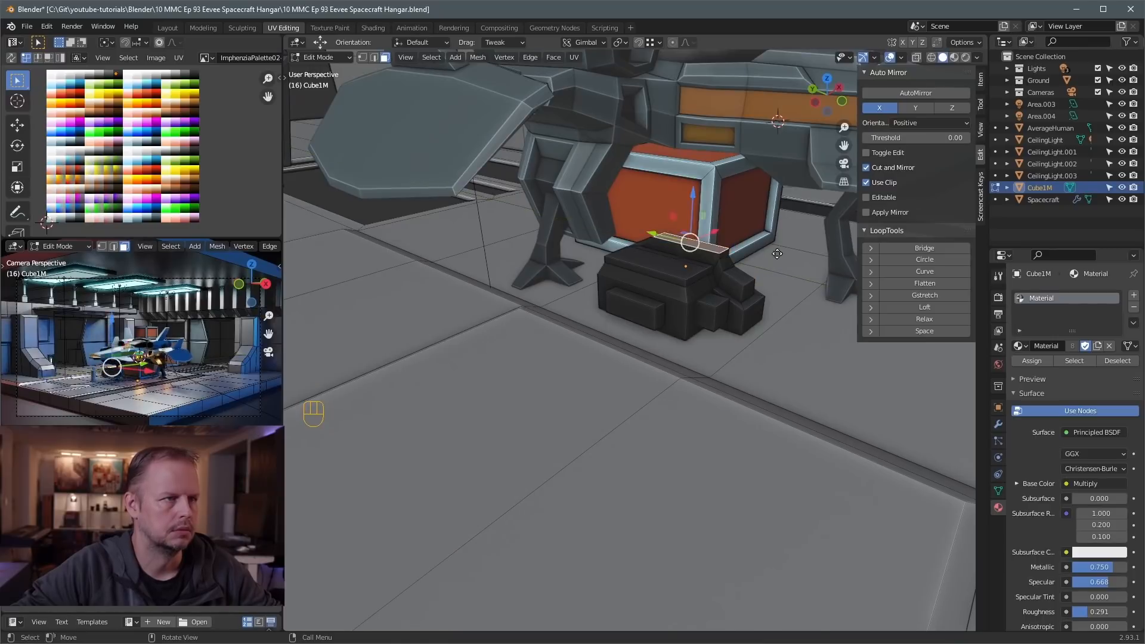
Build a raised block on the narrow rear part of the black box's top from a scaled, extruded face
key(e)
key(s)
key(ctrl+z)
key(ctrl+z)
key(shift+d)
key(s)
key(e)
Inset the black box's main top face by about 0.15 m and extrude it
click(697, 265)
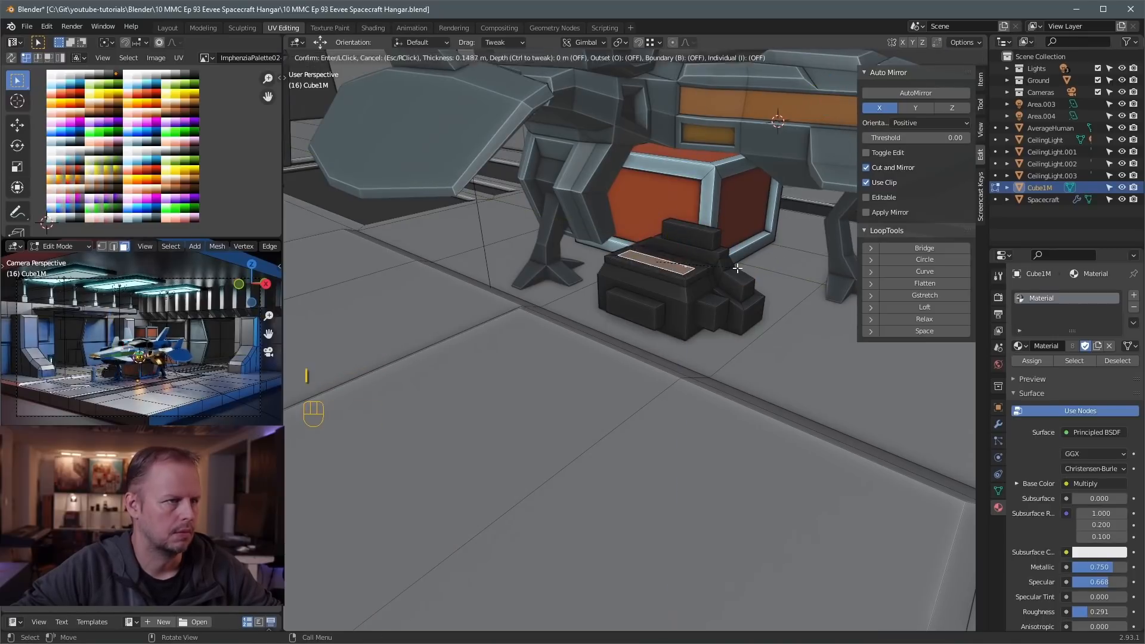
click(737, 268)
key(e)
click(737, 269)
Extrude a side face of the black box and recolour it orange by moving its UVs on the palette
middle_drag(737, 270, 538, 232)
click(615, 244)
key(Tab)
key(Tab)
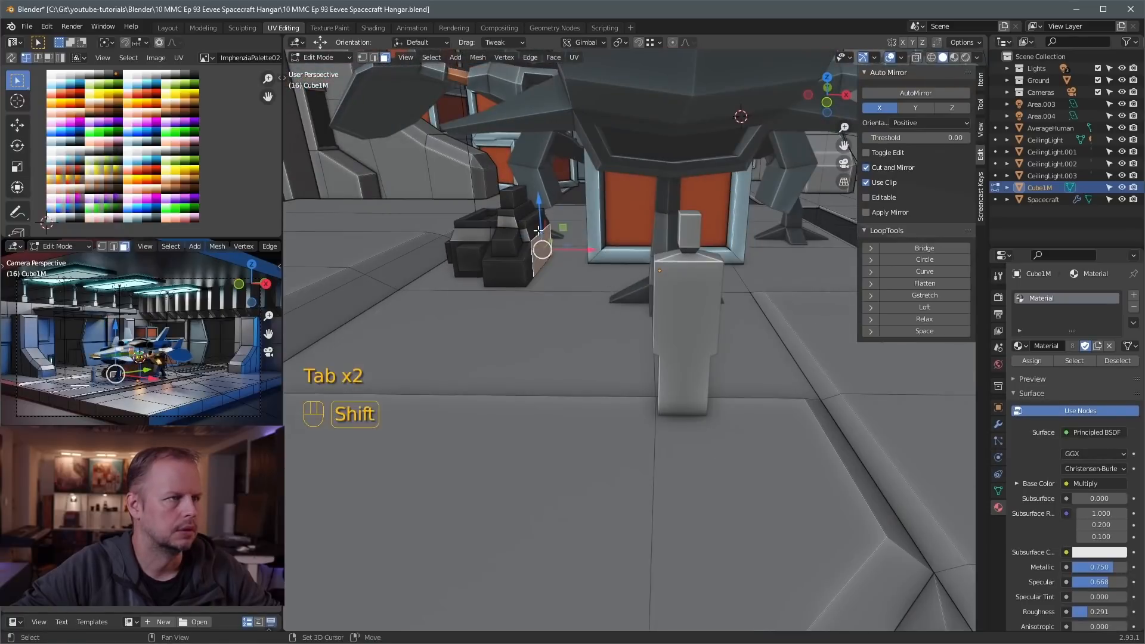
click(674, 245)
key(e)
click(668, 246)
key(a)
key(g)
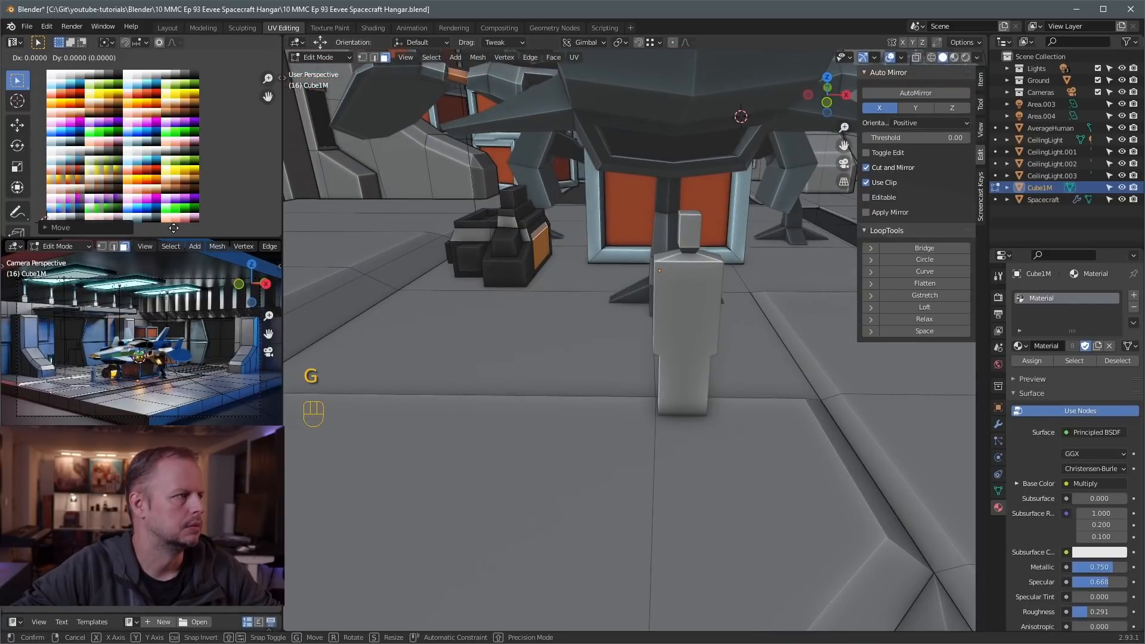
click(172, 229)
Inset two faces on the spacecraft's nose and offset them along their normals with Shrink/Fatten
key(Tab)
middle_drag(524, 256, 542, 240)
click(766, 406)
click(662, 262)
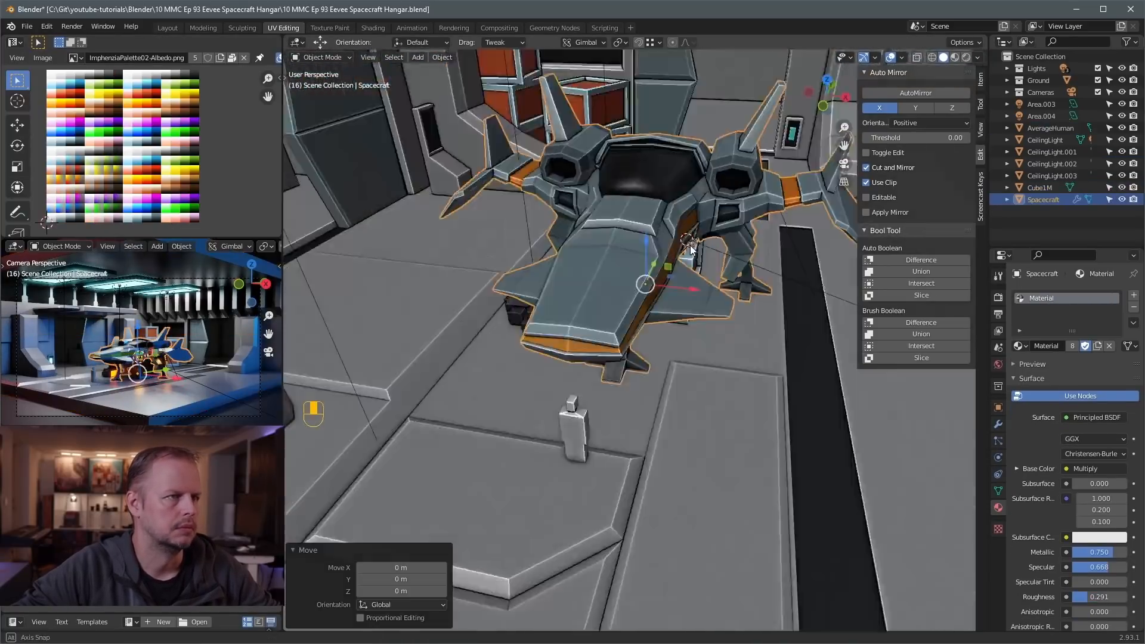
key(Tab)
key(3)
click(561, 319)
shift+click(609, 332)
click(725, 324)
key(alt+s)
click(718, 323)
Inset a face of the spacecraft's front wing and offset it with Shrink/Fatten
click(647, 316)
middle_drag(703, 322, 680, 310)
key(i)
click(698, 296)
key(alt+s)
click(697, 298)
Inset two adjacent faces on the side of the spacecraft's engine pod
click(599, 225)
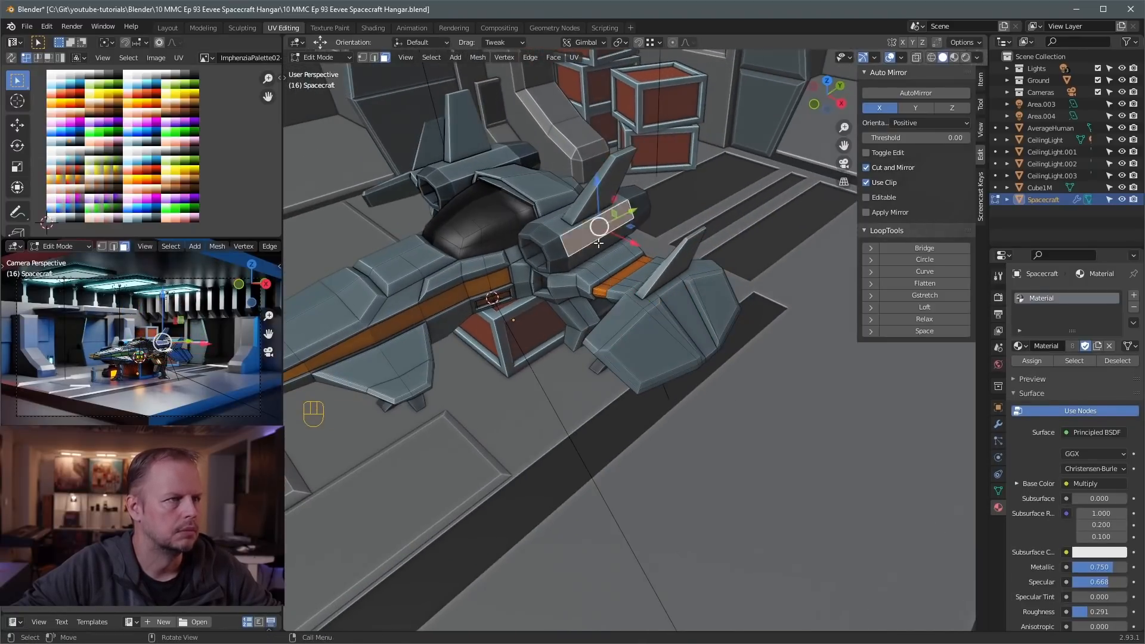
shift+click(604, 243)
key(i)
click(718, 262)
Add a loop cut across the spacecraft's tail fin and recolour the resulting band orange on the palette
middle_drag(715, 261, 582, 172)
key(ctrl+r)
click(583, 173)
click(583, 186)
key(3)
key(a)
key(a)
alt+shift+click(583, 189)
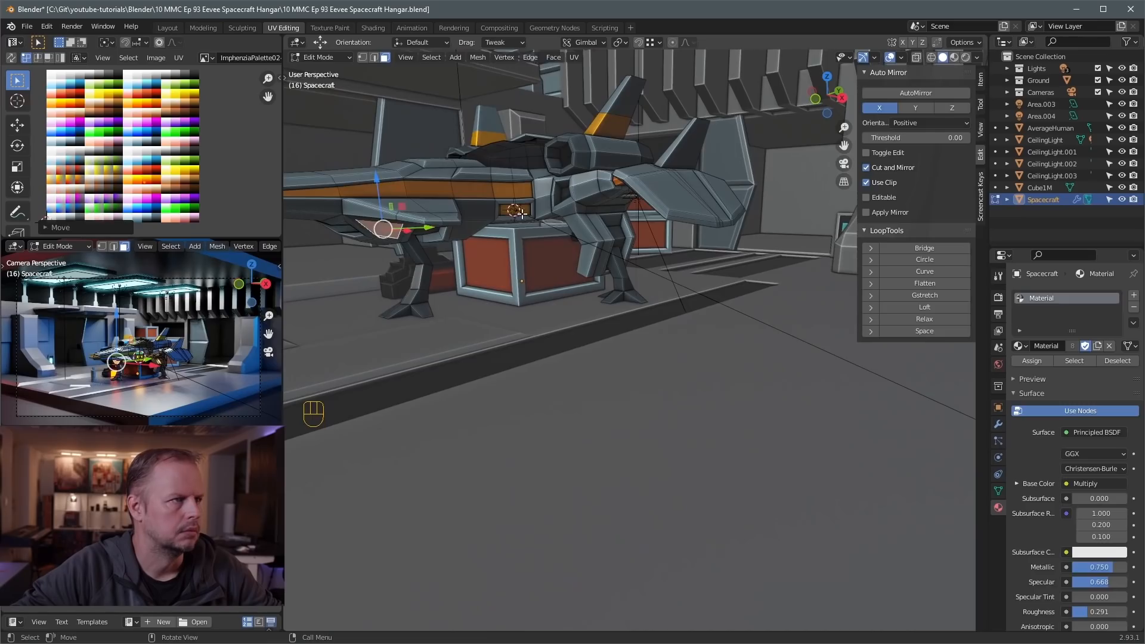
Duplicate the orange area light under the spacecraft, move the copy about 3.54 m along negative Y and adjust its placement and rotation
key(Tab)
key(shift+d)
click(426, 243)
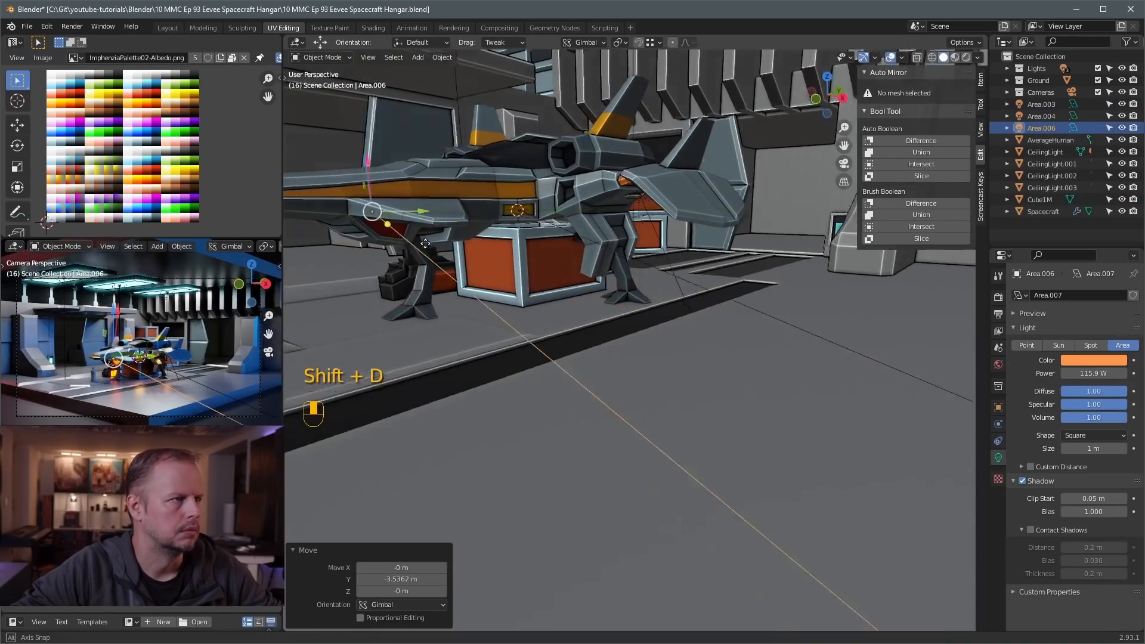
middle_drag(425, 244, 524, 250)
key(g)
click(608, 272)
middle_drag(608, 271, 673, 316)
key(r)
key(r)
key(r)
key(g)
Build a block with a narrower column on top in the side room from duplicated, scaled and extruded faces, and bevel it
key(Tab)
click(674, 316)
key(Tab)
key(Tab)
click(643, 239)
key(Tab)
middle_drag(620, 268, 586, 252)
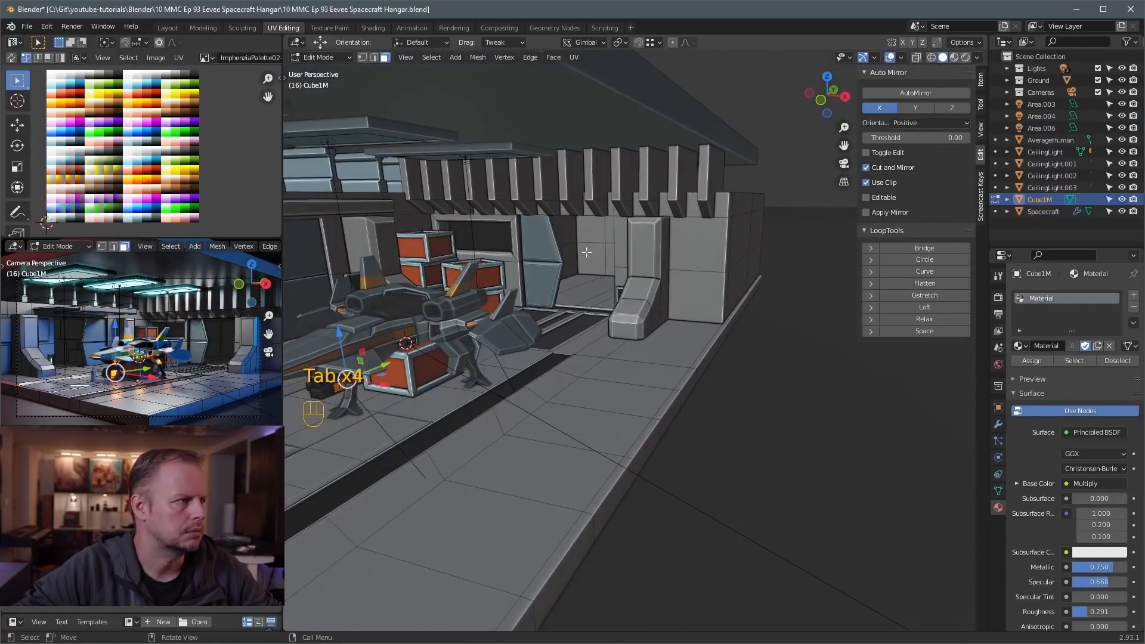
key(shift+d)
key(s)
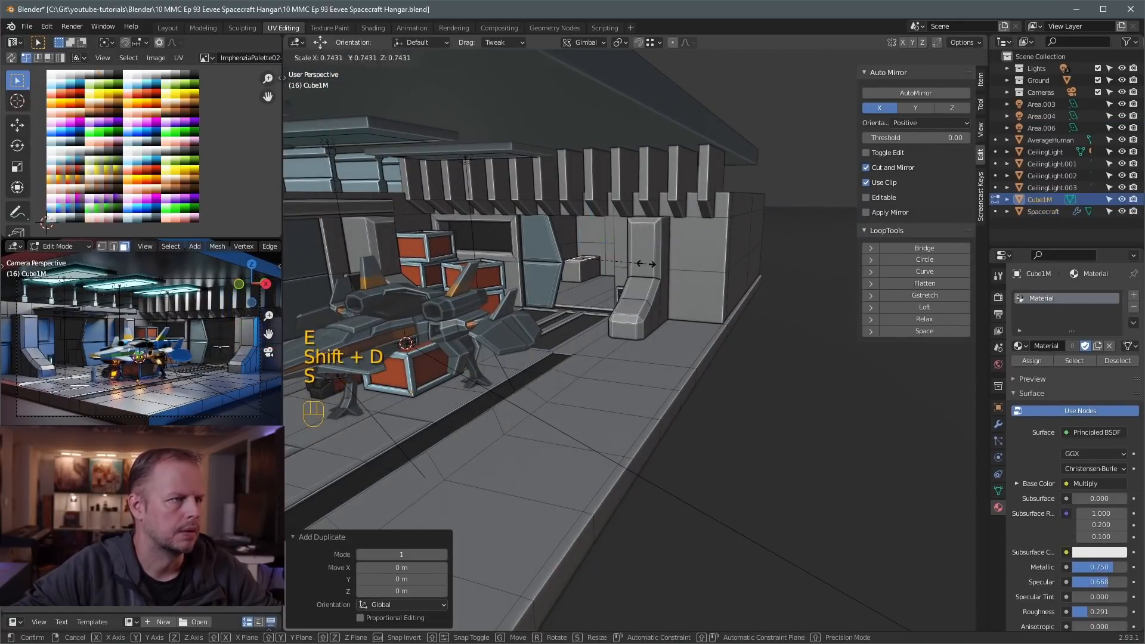
key(l)
key(ctrl+b)
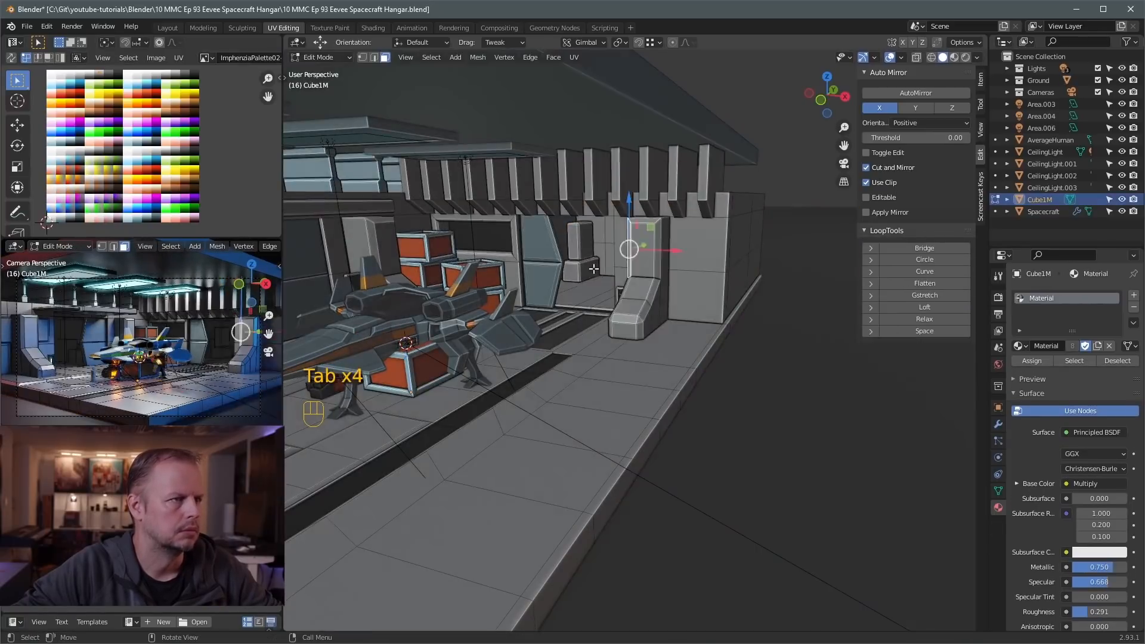
Duplicate and scale down another face in the side room, extrude it about 6.03 m and save the file
key(shift+d)
key(s)
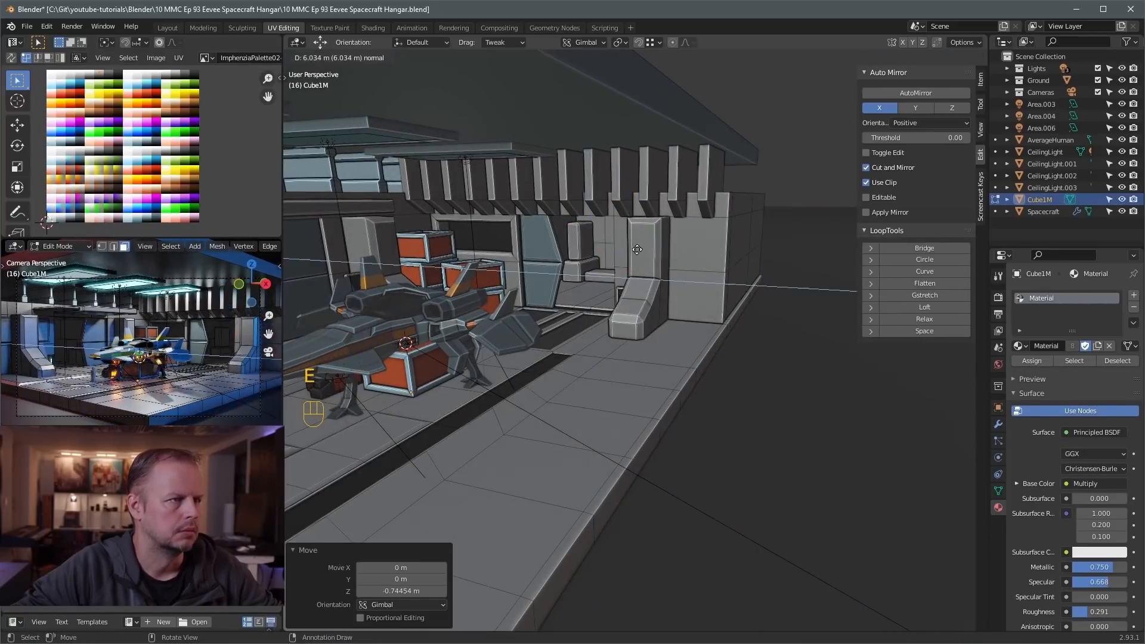
click(637, 249)
middle_drag(692, 255, 715, 261)
key(Tab)
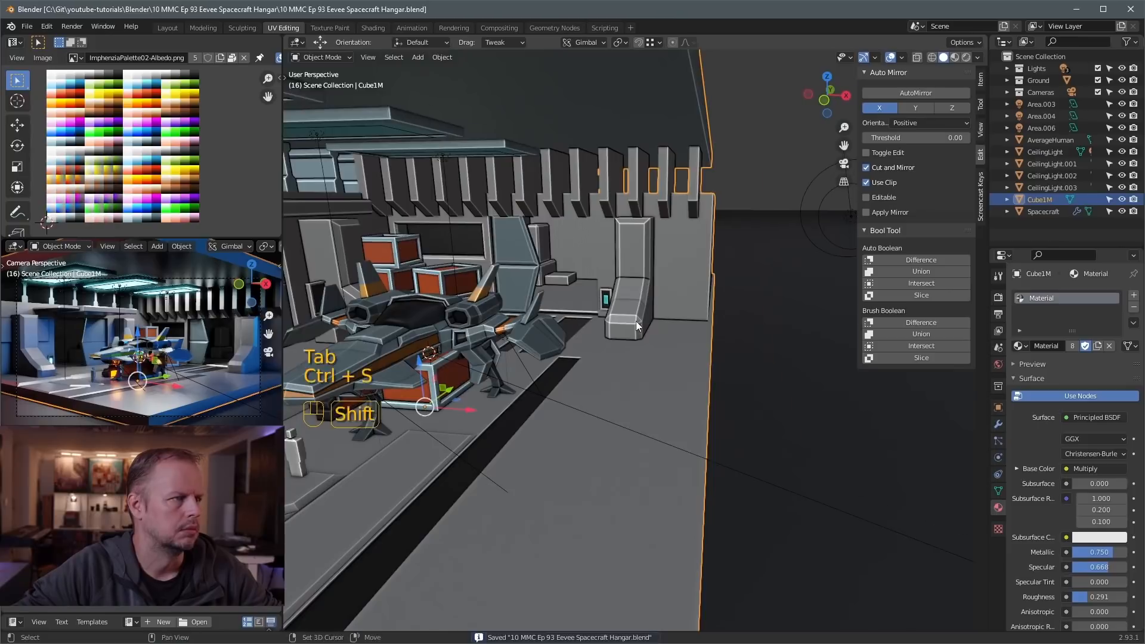
Select the whole row of hanging ribs beneath the roof edge as linked geometry and bevel their edges
shift+middle_drag(636, 322, 775, 325)
middle_drag(584, 304, 492, 325)
middle_drag(501, 376, 530, 301)
click(634, 174)
middle_drag(635, 175, 531, 240)
click(696, 208)
click(763, 261)
key(Tab)
click(764, 262)
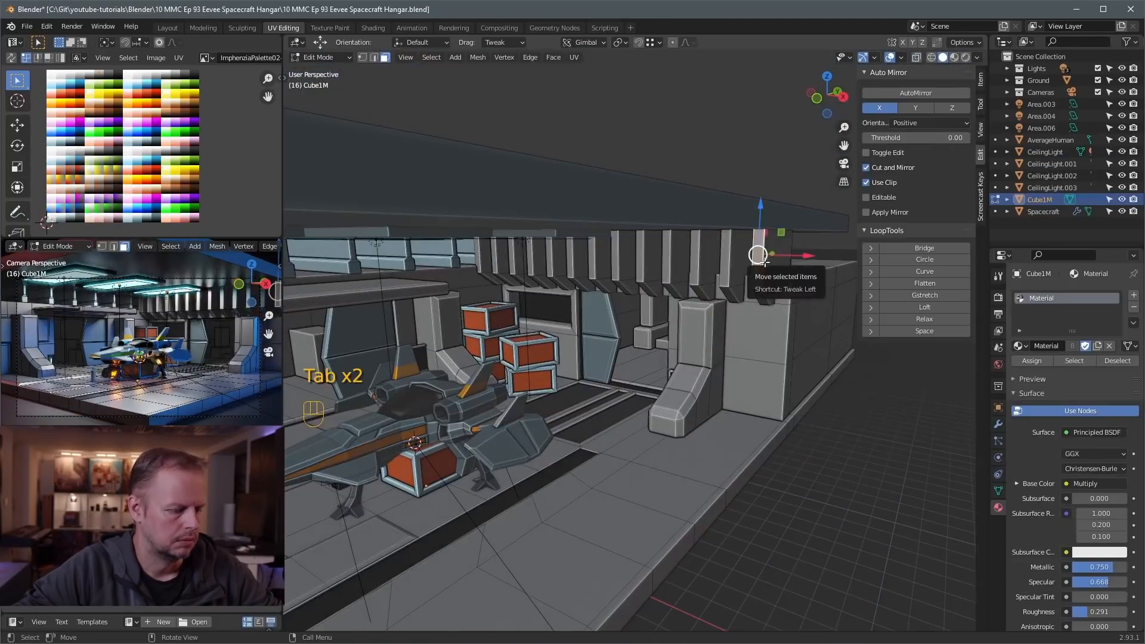
key(l)
key(l)
key(l)
key(l)
key(l)
key(l)
key(l)
key(l)
shift+middle_drag(703, 268, 512, 316)
scroll(524, 322, up, 4)
key(ctrl+b)
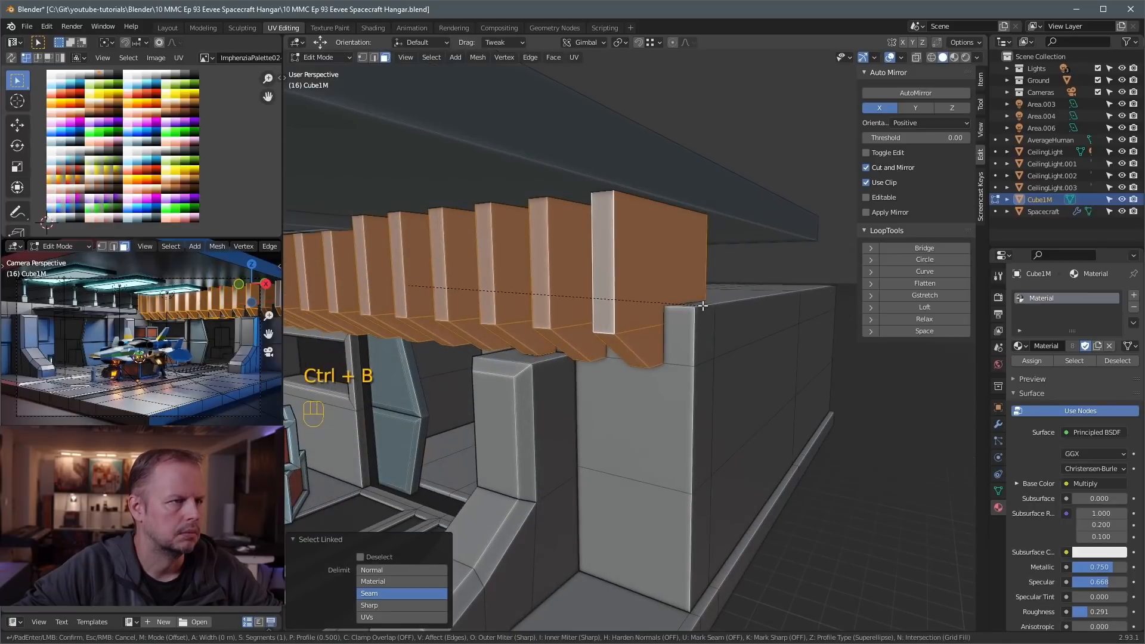
click(543, 364)
Duplicate a floor face at the hangar's open front corner, scale it down and extrude it about 1.15 m as a pillar base
key(Tab)
click(543, 368)
shift+middle_drag(544, 369, 687, 319)
click(477, 301)
key(Tab)
shift+middle_drag(507, 298, 453, 394)
click(439, 416)
key(shift+d)
key(s)
click(473, 412)
drag(474, 410, 465, 414)
key(e)
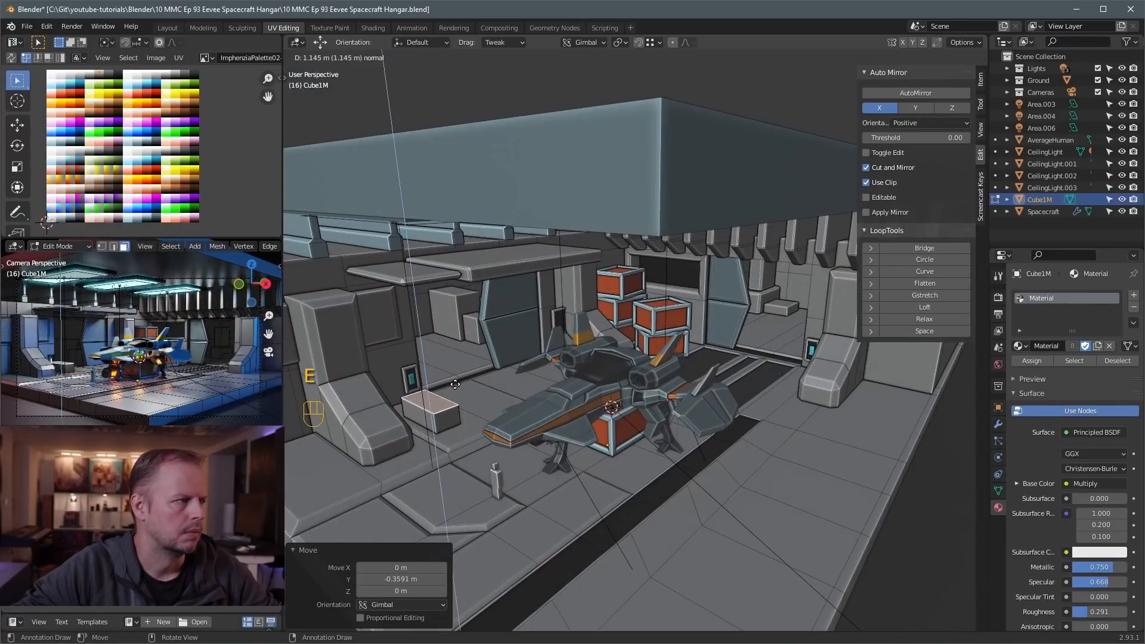
click(471, 405)
Duplicate the pillar base's top face, scale it to 0.512 and extrude it up to the roof
key(l)
scroll(472, 406, down, 3)
drag(536, 377, 439, 411)
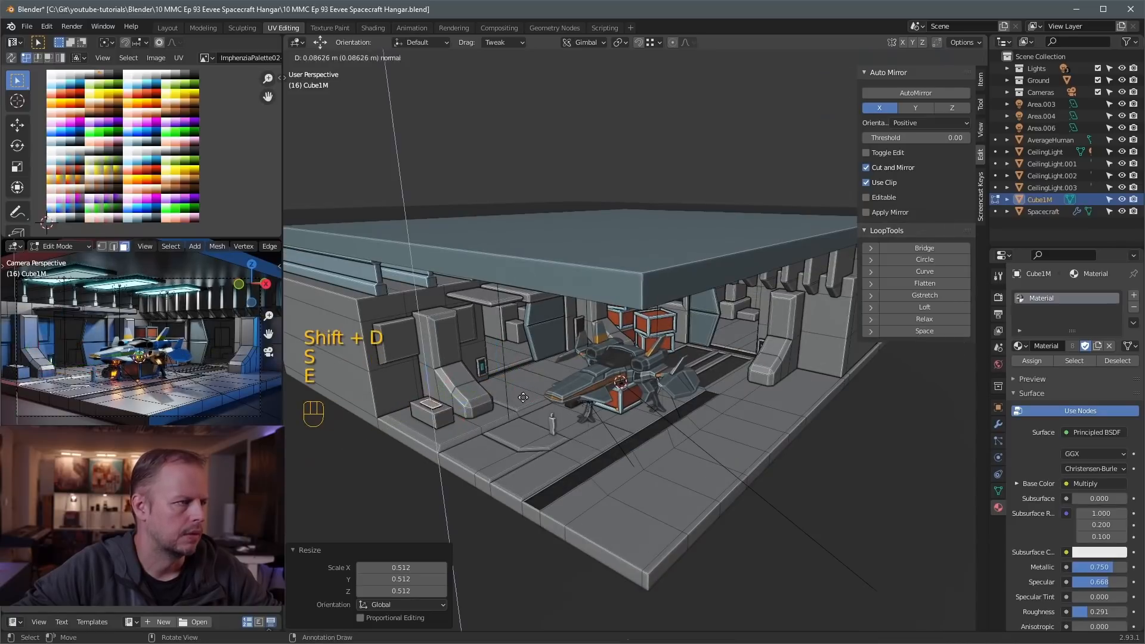
click(525, 274)
Add two loop cuts to the pillar and move the middle section's face inward to narrow the shaft
middle_drag(525, 274, 572, 250)
key(ctrl+r)
click(579, 381)
key(ctrl+r)
click(571, 243)
key(3)
click(578, 345)
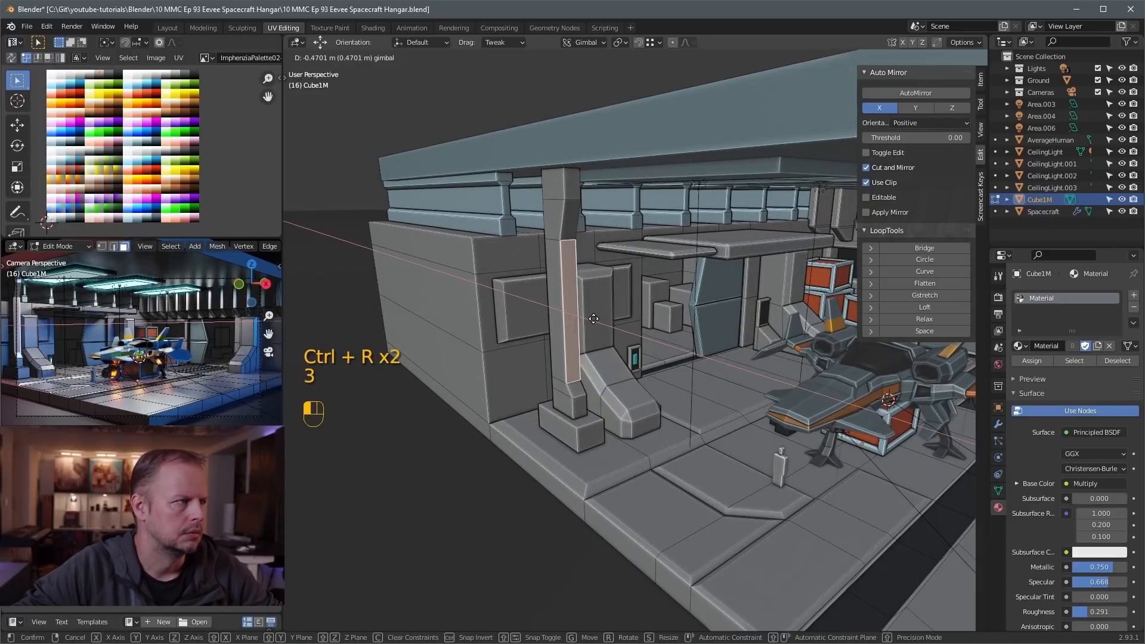
Duplicate one crate from the stack at the rear wall and place the copy on the floor near the hangar's front edge
key(Tab)
click(653, 384)
key(Tab)
scroll(643, 335, up, 3)
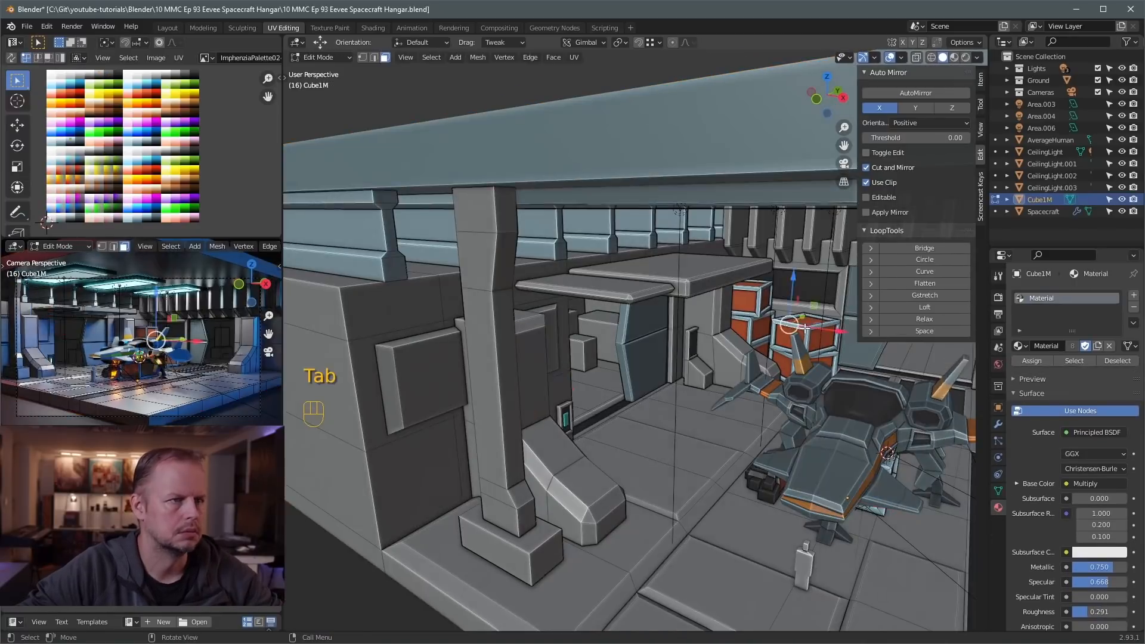
key(Tab)
key(Tab)
scroll(812, 326, up, 2)
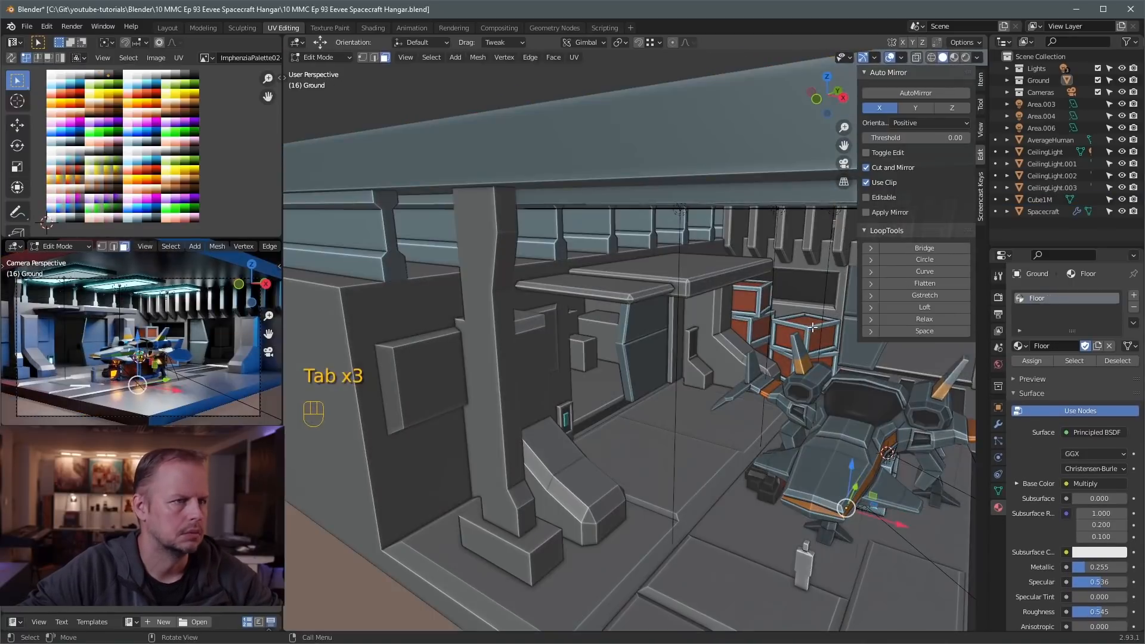
key(Tab)
click(813, 326)
key(Tab)
key(l)
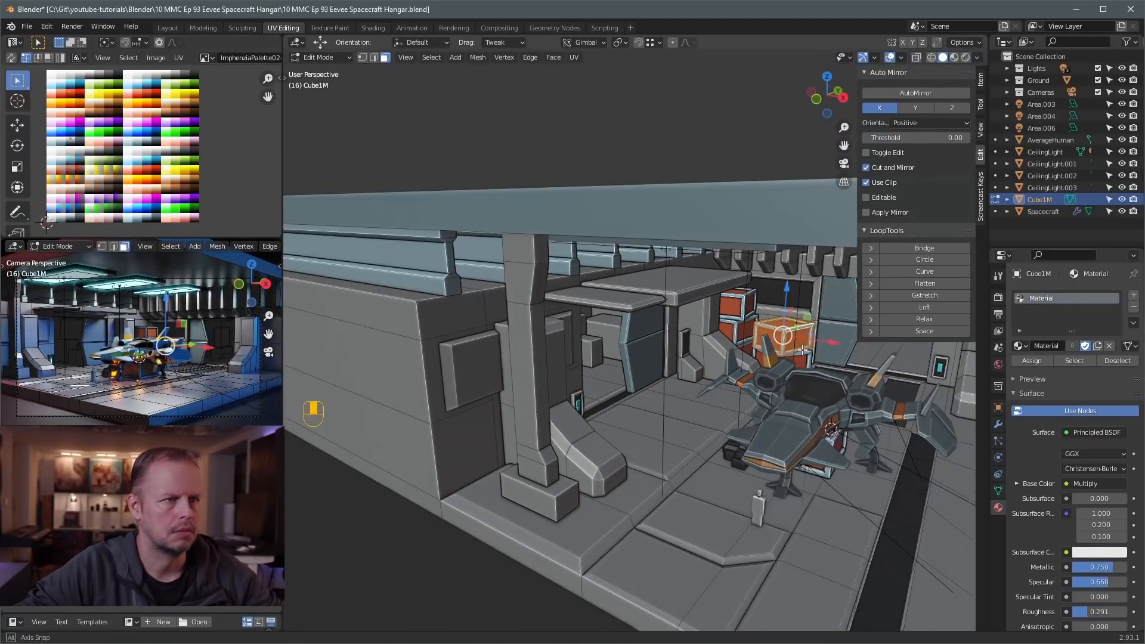
key(l)
key(shift+d)
Add further crate copies along the front edge, spacing one about 3.6 m along negative Y and rotating them about Z
key(shift+d)
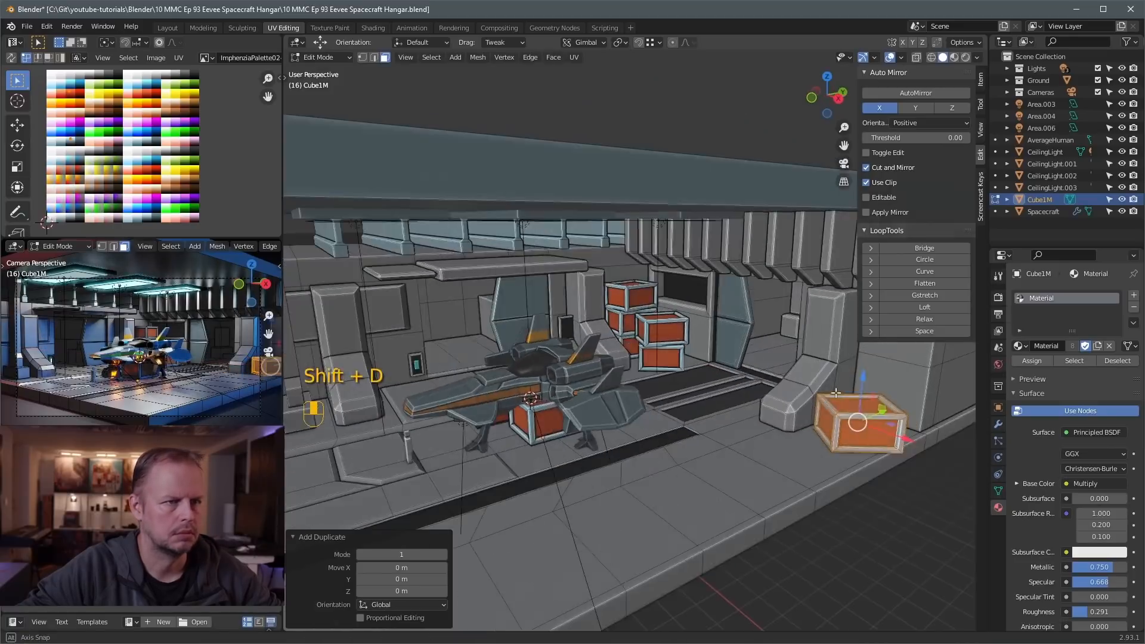
key(r)
click(767, 453)
drag(757, 446, 669, 457)
key(r)
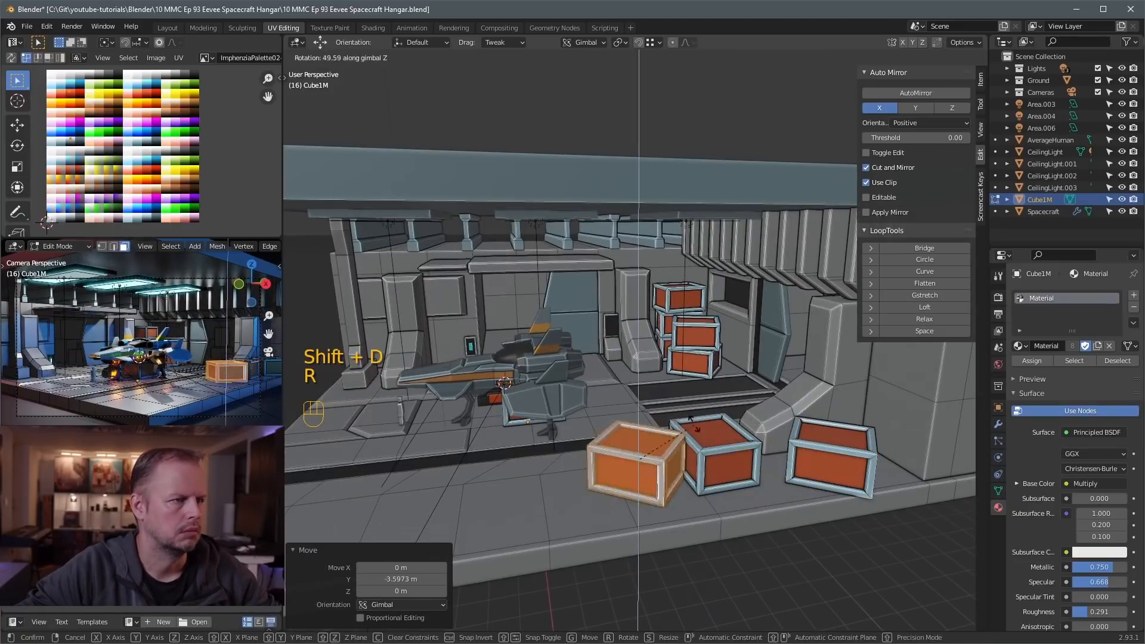
click(670, 447)
Duplicate the last placed crate and raise the copy about 1.97 m to stack it on top
key(shift+d)
click(627, 454)
key(ctrl+z)
key(shift+d)
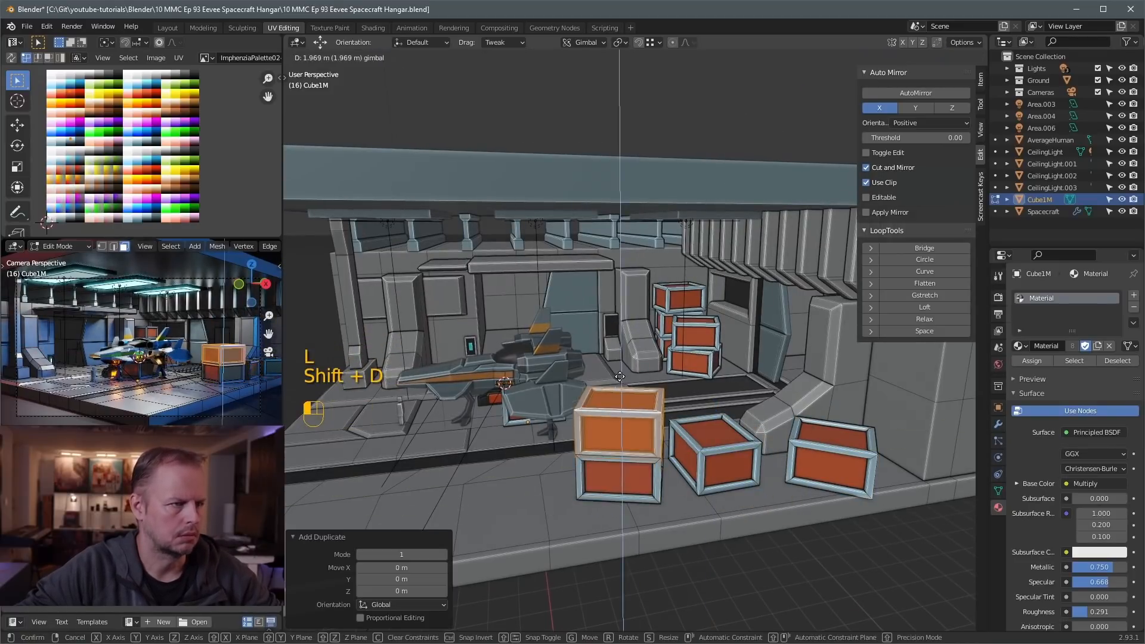
click(644, 436)
Duplicate another crate and set it at an angle on the floor beside the front-edge row
drag(639, 388, 571, 418)
key(shift+d)
right_click(679, 381)
drag(523, 383, 526, 437)
click(527, 462)
key(l)
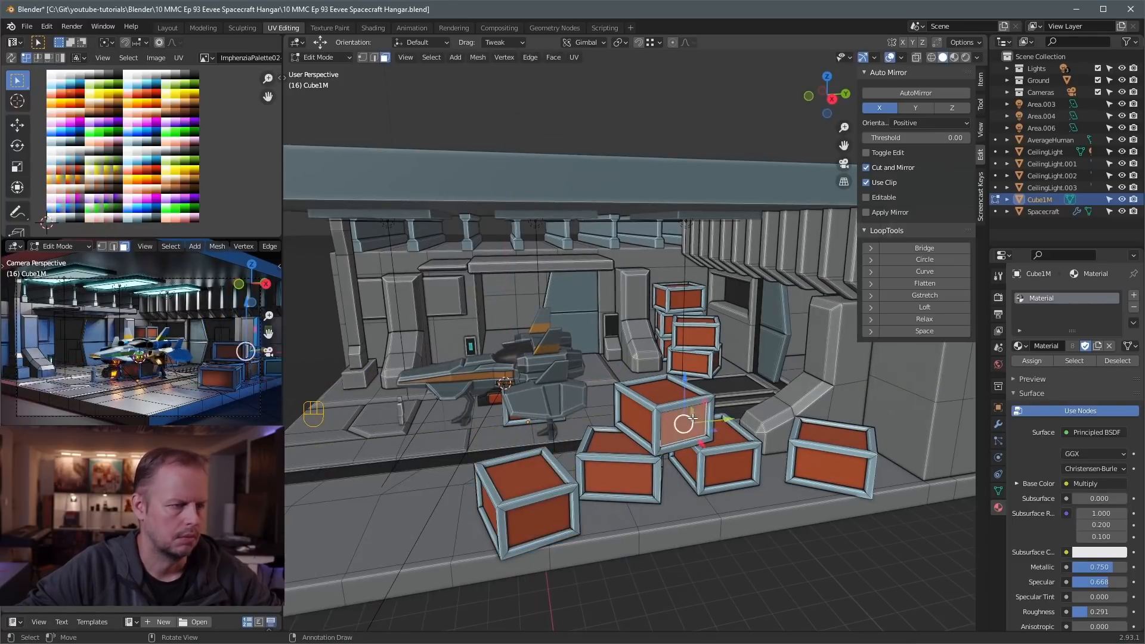
Move the upper crate onto the front-edge crate nearest the sloped wall support
key(g)
drag(854, 390, 872, 389)
drag(849, 419, 856, 433)
drag(839, 363, 840, 366)
click(599, 512)
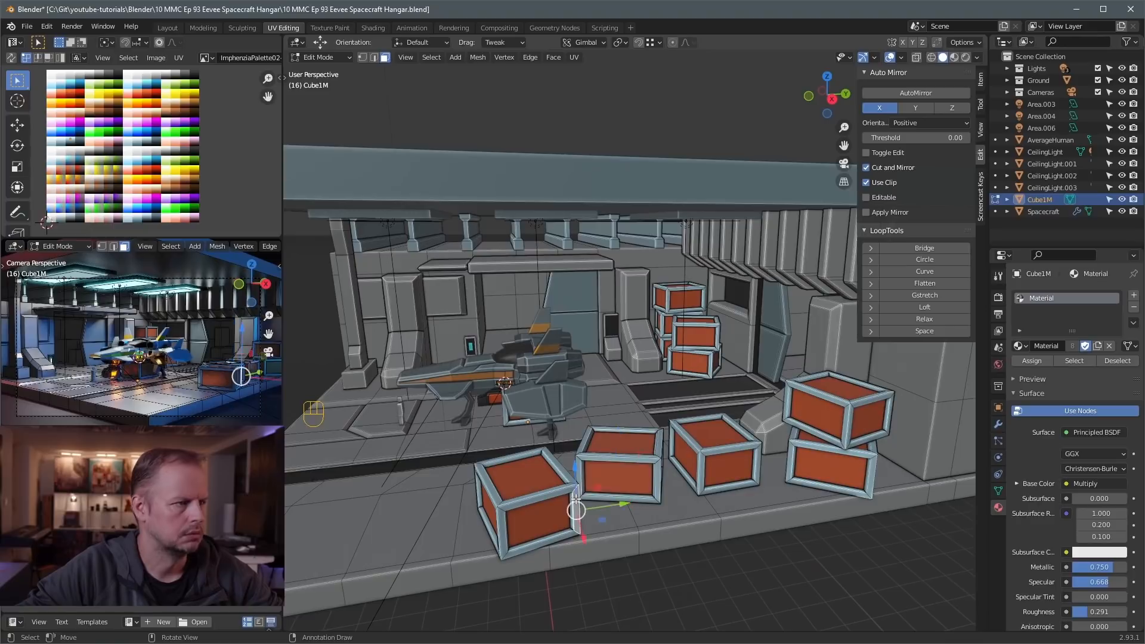
Delete the outermost front-edge crate and move the neighbouring crate on top of the two-crate stack beside the sloped support
key(l)
key(l)
key(Delete)
click(635, 462)
key(l)
drag(647, 480, 870, 453)
drag(836, 419, 840, 322)
Move the remaining loose front-edge crate about 1.36 m along X, closer to the stack, and rotate it about Z
click(736, 442)
key(l)
drag(741, 468, 752, 479)
key(r)
key(z)
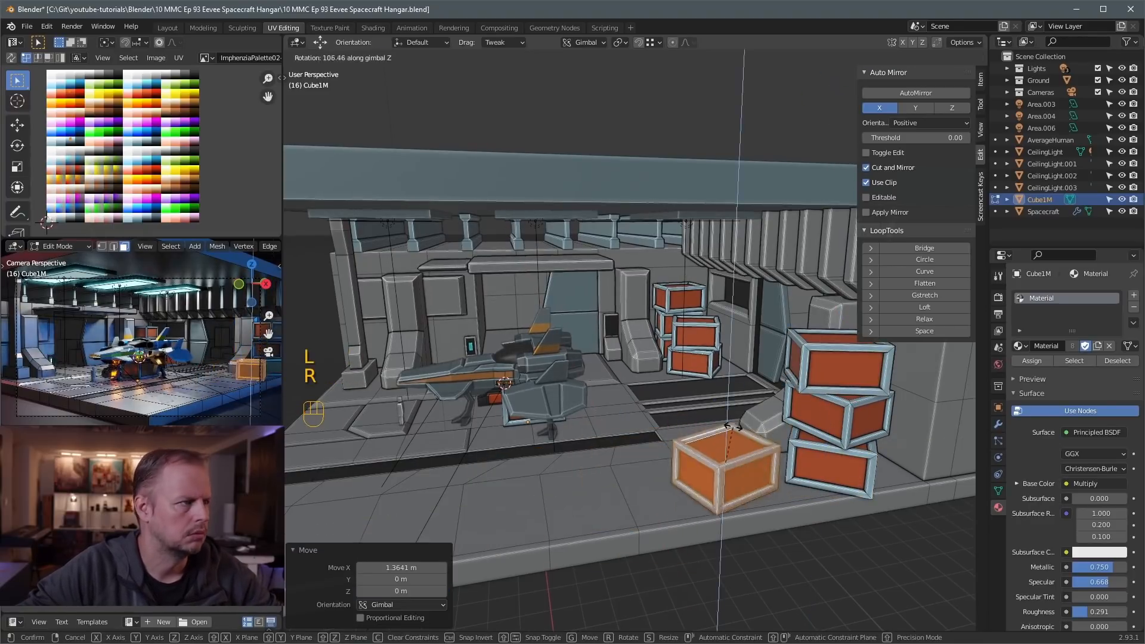
drag(727, 419, 726, 430)
key(Tab)
Inset and extrude a panel on the spacecraft's wing joint beside the engine, moving its UVs to another palette swatch
middle_drag(589, 382, 642, 401)
scroll(638, 391, up, 4)
click(626, 391)
key(Tab)
click(638, 443)
key(i)
click(637, 446)
key(e)
click(639, 456)
key(a)
key(g)
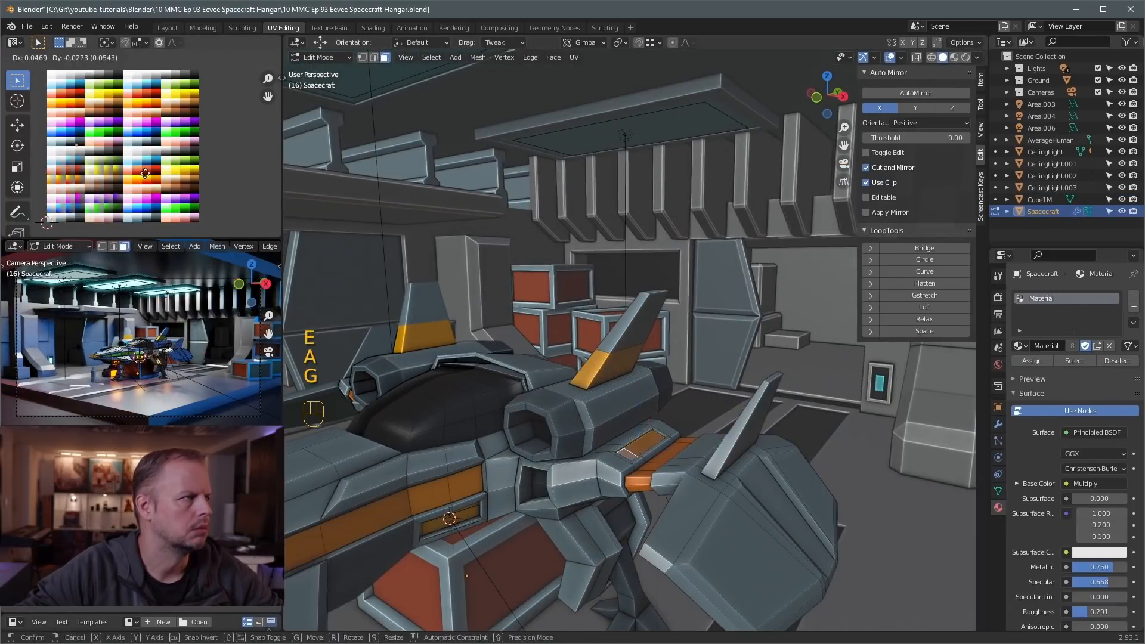
click(509, 372)
Duplicate a floor face beneath the wall overhang and scale the copy to 0.231 as a pillar base
shift+middle_drag(417, 453, 621, 378)
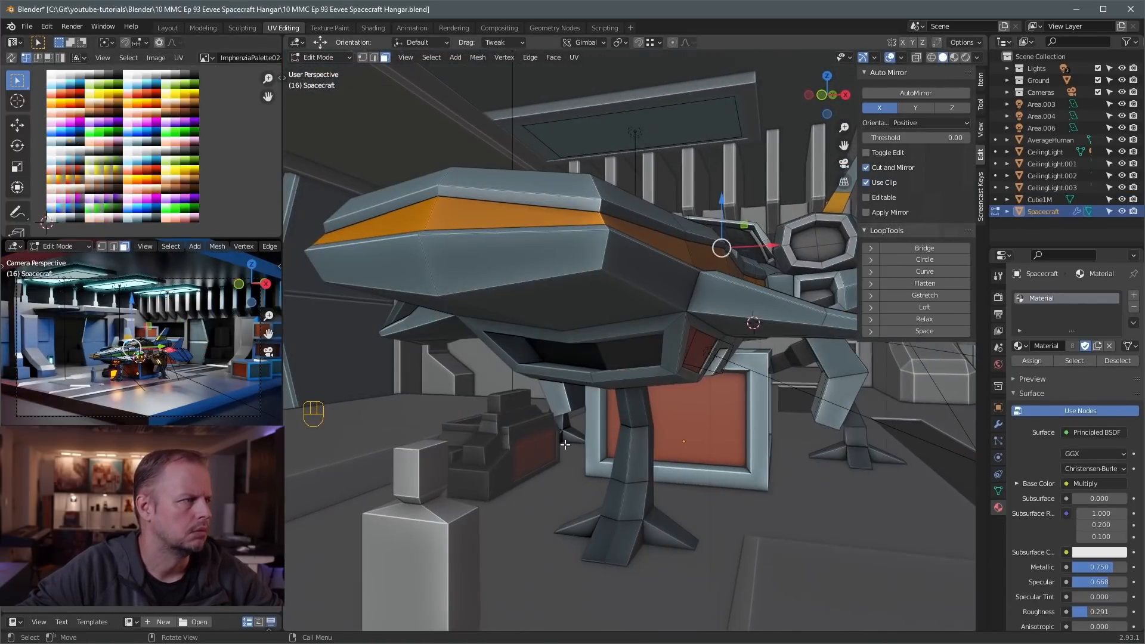
key(Tab)
middle_drag(564, 444, 564, 430)
key(Tab)
key(Tab)
click(485, 345)
key(Tab)
key(Tab)
key(Tab)
click(487, 370)
key(shift+d)
key(s)
click(588, 387)
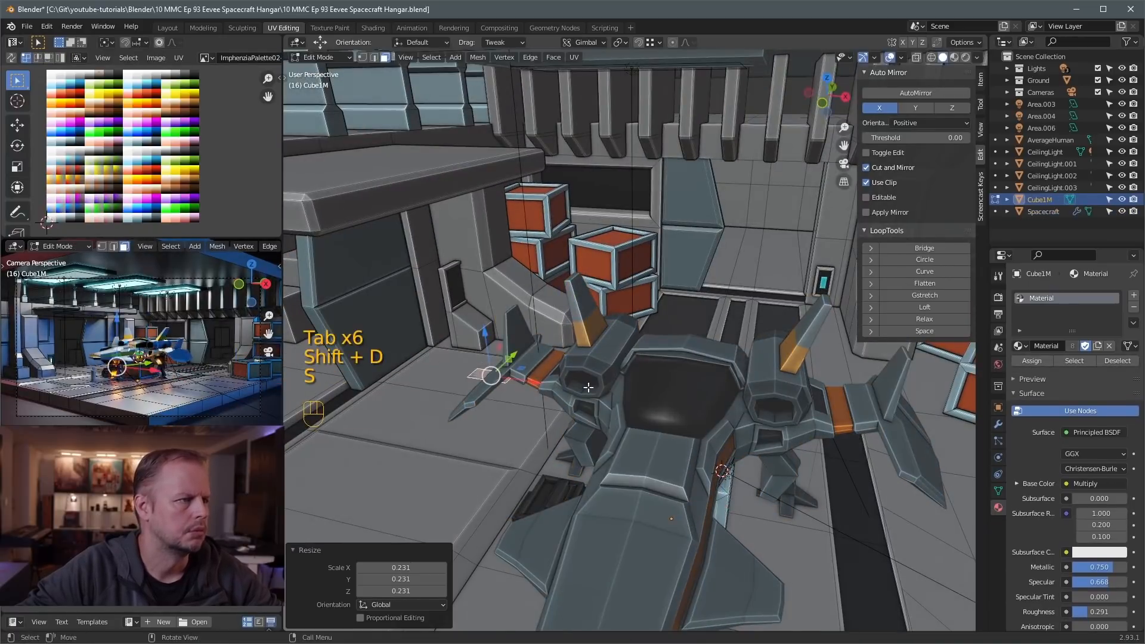
Scale the pillar base along X and extrude it upward about 8.42 m to reach the overhang
key(s)
key(x)
click(484, 382)
key(e)
click(481, 268)
middle_drag(480, 268, 463, 249)
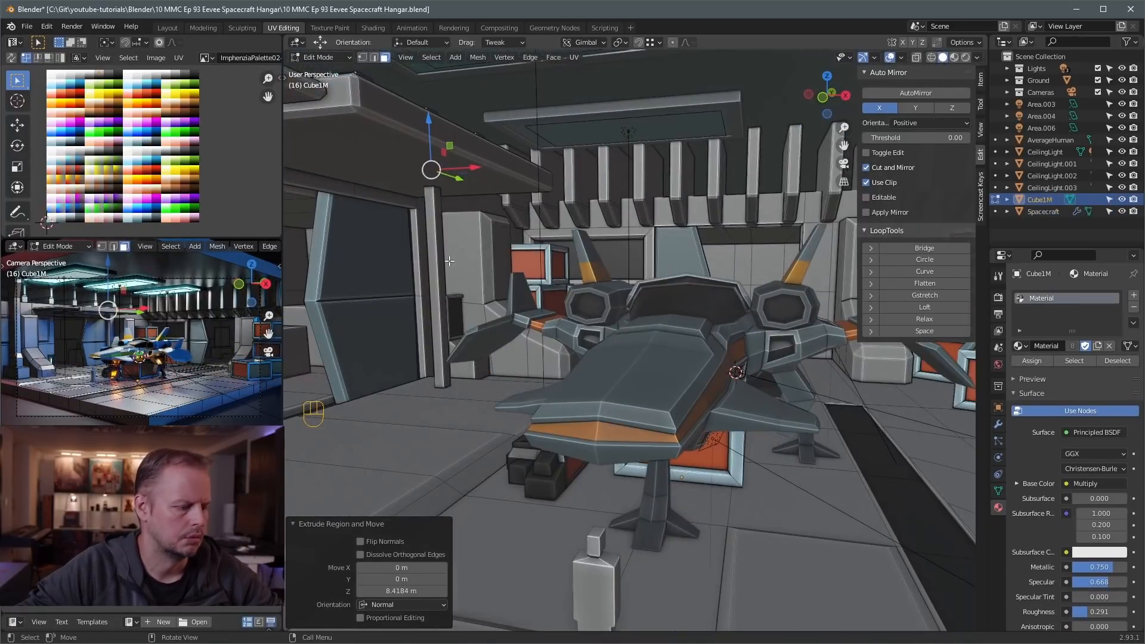
Add loop cuts to the pillar and bevel the long edges of its middle section
key(ctrl+r)
key(ctrl+r)
key(3)
key(2)
key(a)
key(a)
alt+click(438, 298)
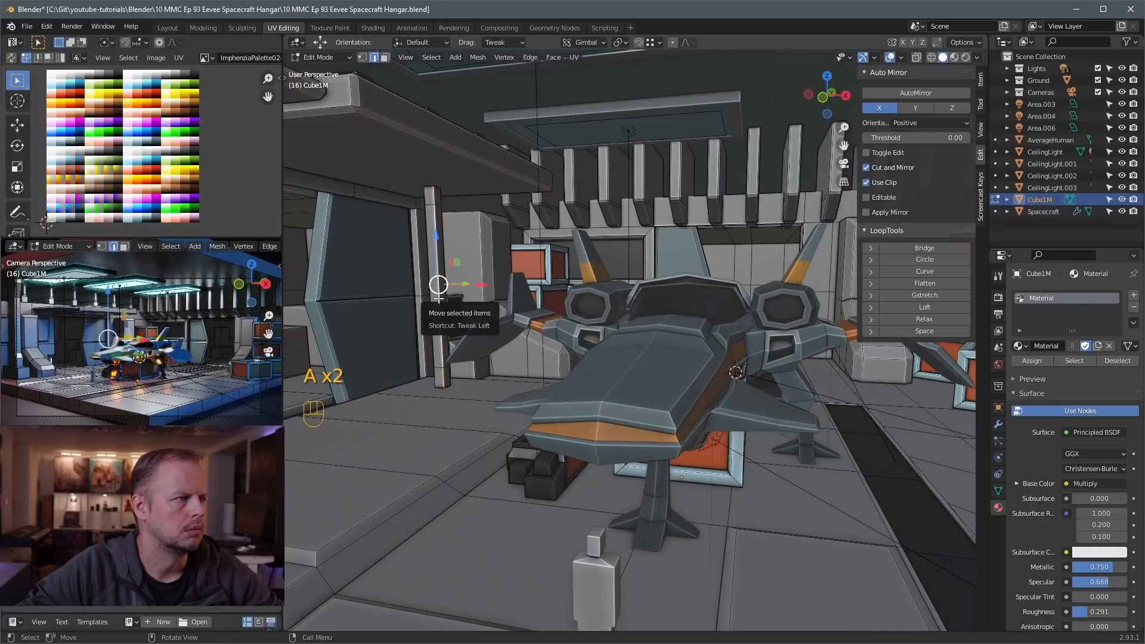
ctrl+alt+shift+click(441, 296)
key(ctrl+b)
click(447, 294)
Map the whole pillar to a dark grey palette swatch and place a duplicate about 0.97 m beside it
key(l)
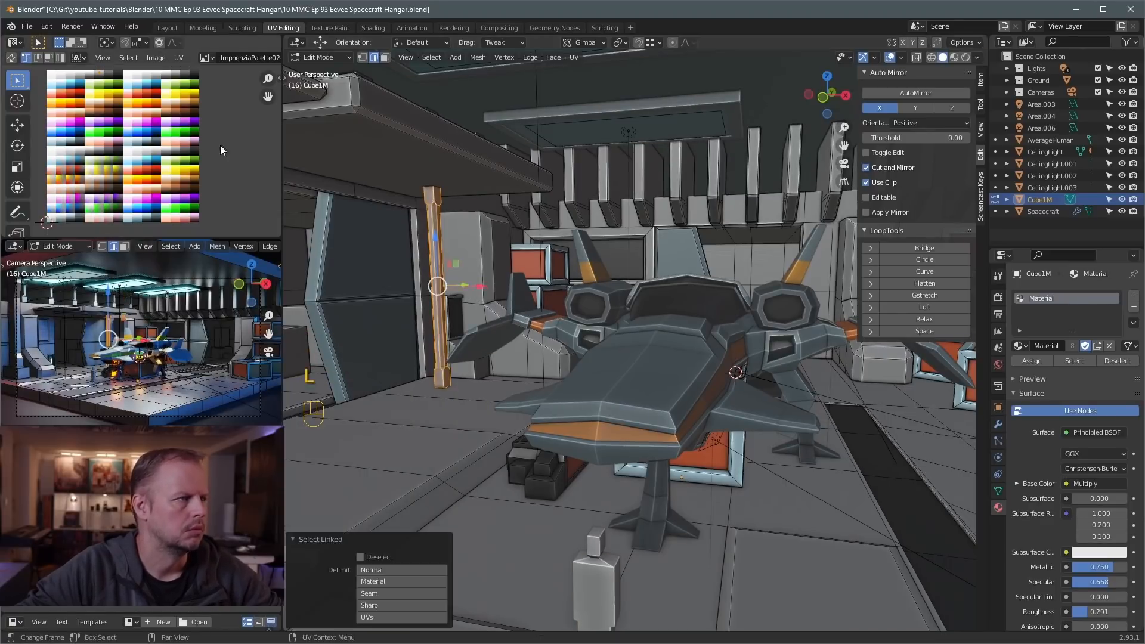
key(a)
key(g)
click(154, 135)
key(l)
key(shift+d)
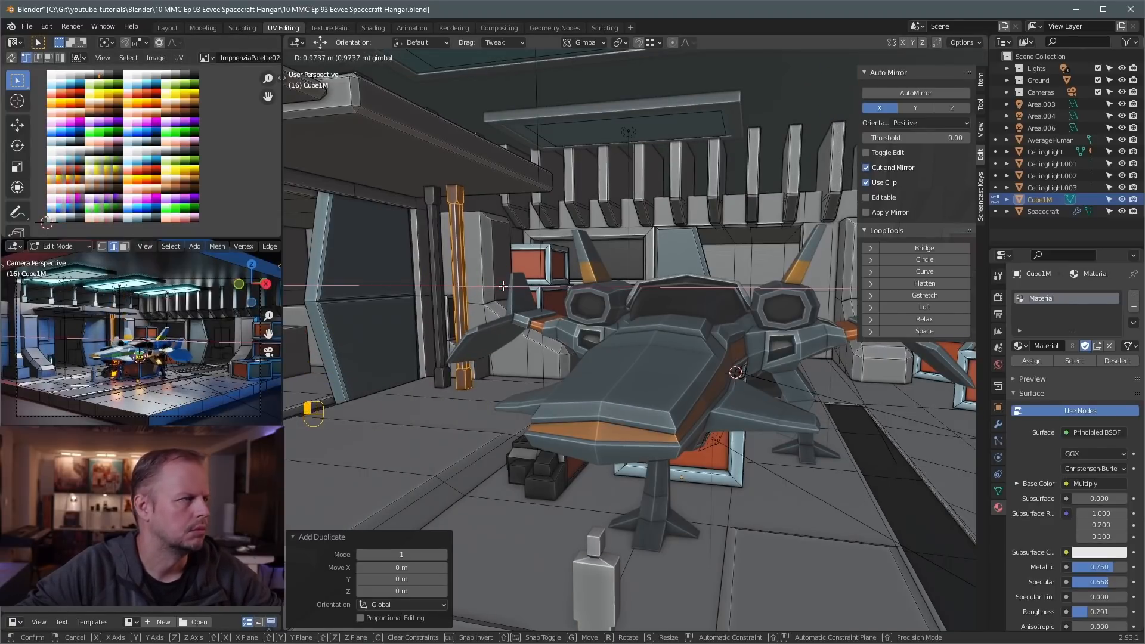
drag(502, 286, 504, 286)
Duplicate the pillar again and place the copy under the front part of the overhang
middle_drag(524, 286, 582, 262)
key(shift+d)
drag(581, 253, 340, 286)
drag(365, 239, 364, 246)
middle_drag(370, 262, 465, 268)
drag(451, 348, 498, 350)
middle_drag(498, 350, 451, 343)
Duplicate the front pillar and place the copy nearer the wall beside the sloped support
key(shift+d)
right_click(451, 342)
drag(452, 342, 360, 332)
key(Tab)
key(Tab)
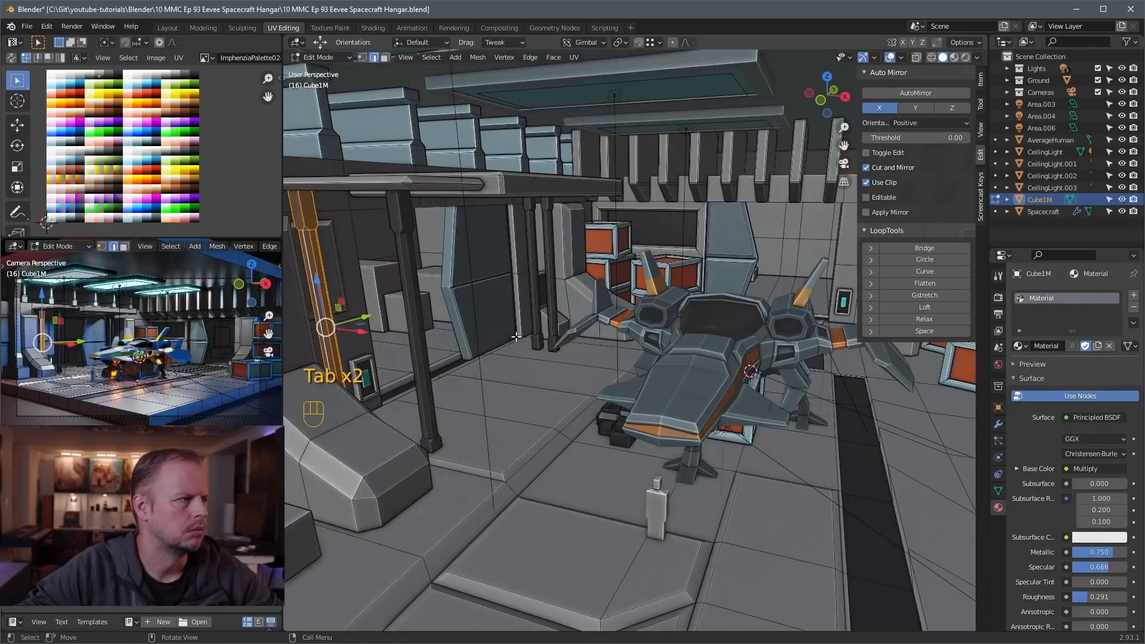
key(Tab)
key(Tab)
key(3)
click(573, 309)
key(alt+s)
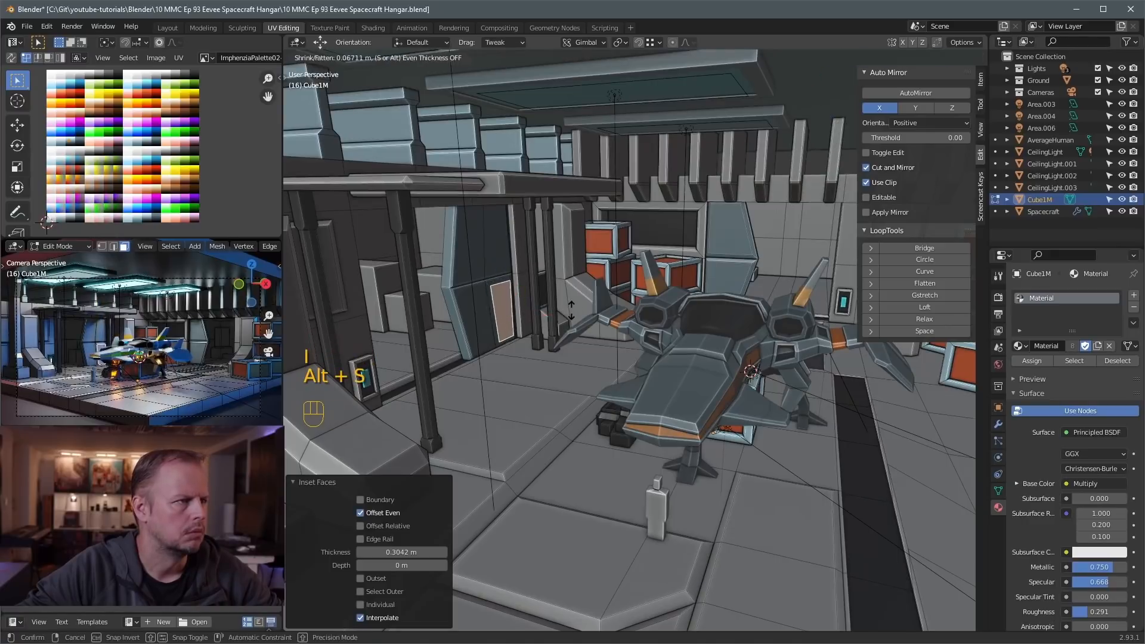
right_click(581, 308)
key(ctrl+z)
Inset the lower face of the blue wall door under the overhang and offset the panel with Shrink/Fatten
key(i)
click(587, 308)
key(alt+s)
click(605, 303)
key(Tab)
key(Tab)
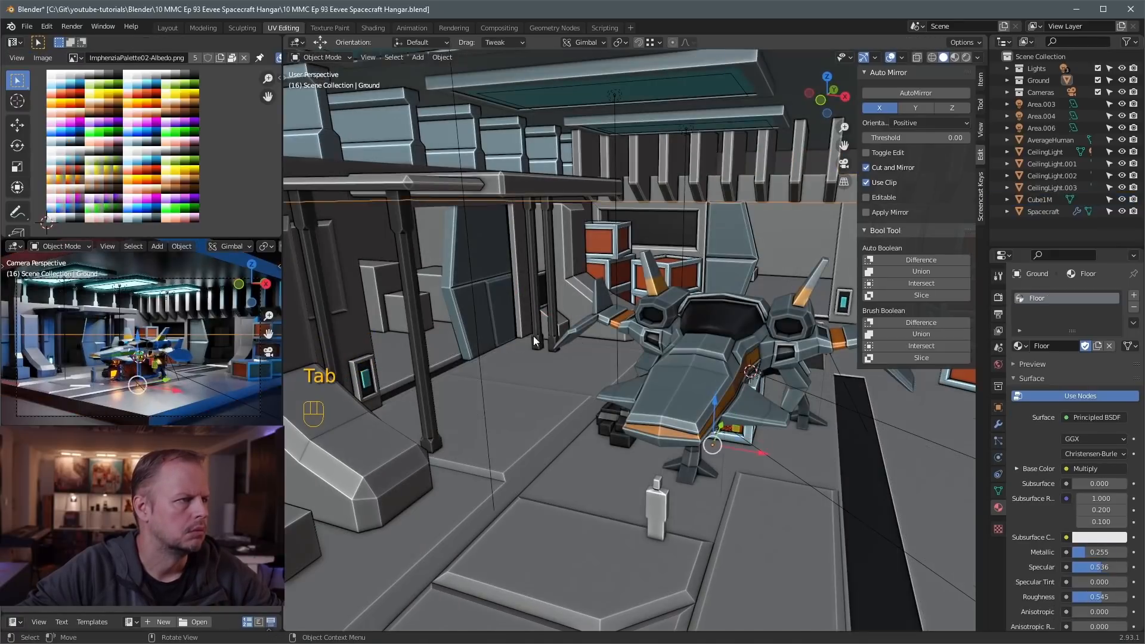
Try to inset and offset another panel on the same wall with Shrink/Fatten, and undo the changes
key(ctrl+r)
key(3)
click(471, 260)
key(i)
click(572, 270)
key(alt+s)
click(573, 271)
key(Tab)
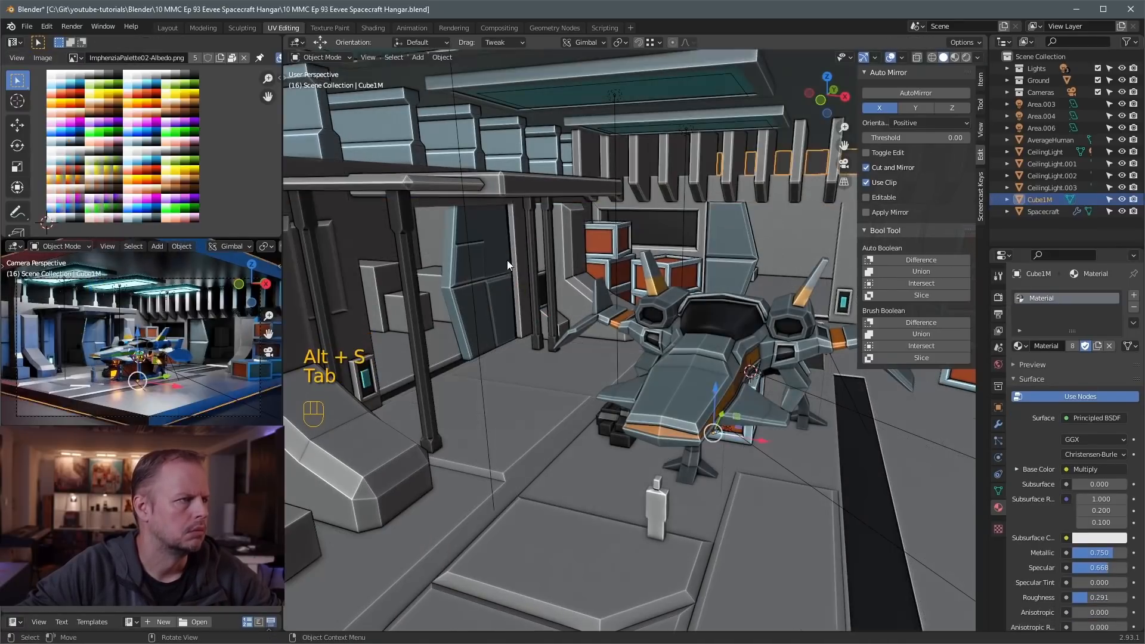
key(Tab)
key(ctrl+z)
key(ctrl+z)
key(ctrl+z)
key(ctrl+z)
key(ctrl+z)
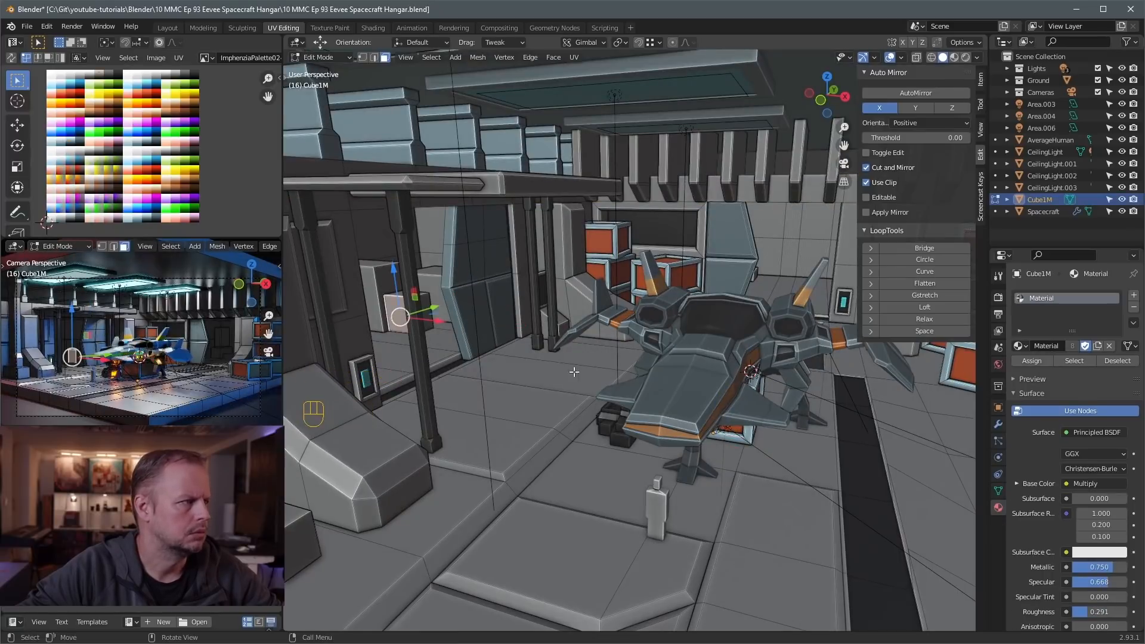
Move the selected face on the spacecraft's small front wing about 0.19 m along negative Y
middle_drag(573, 372, 552, 358)
key(Tab)
click(670, 372)
key(Tab)
key(Tab)
click(640, 390)
click(639, 388)
key(Tab)
drag(673, 378, 666, 382)
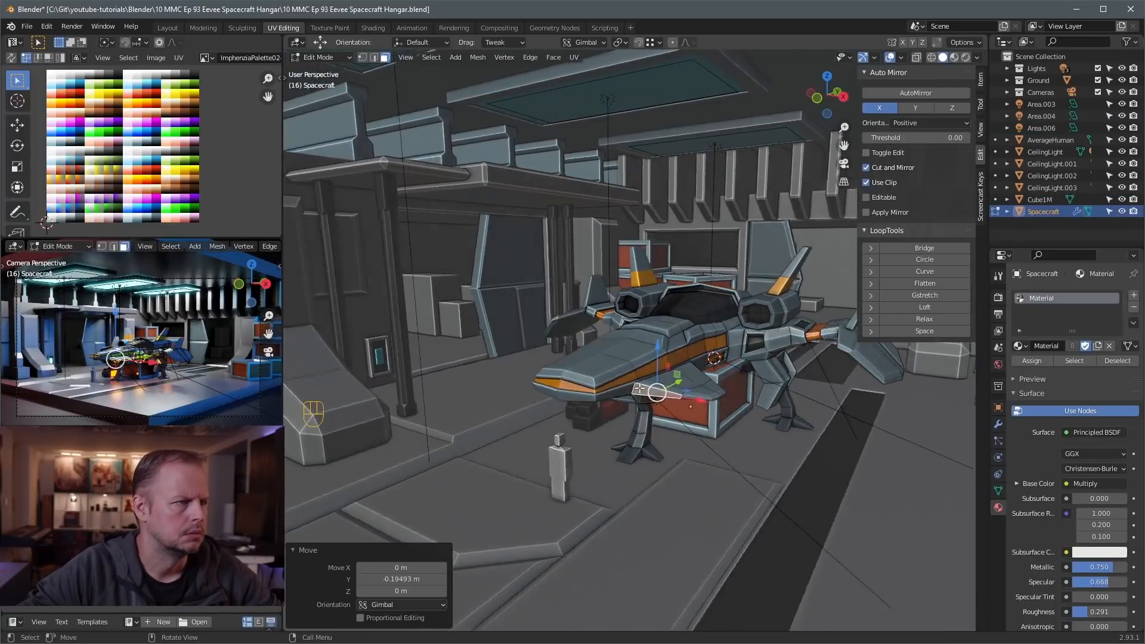
scroll(639, 389, down, 3)
click(627, 403)
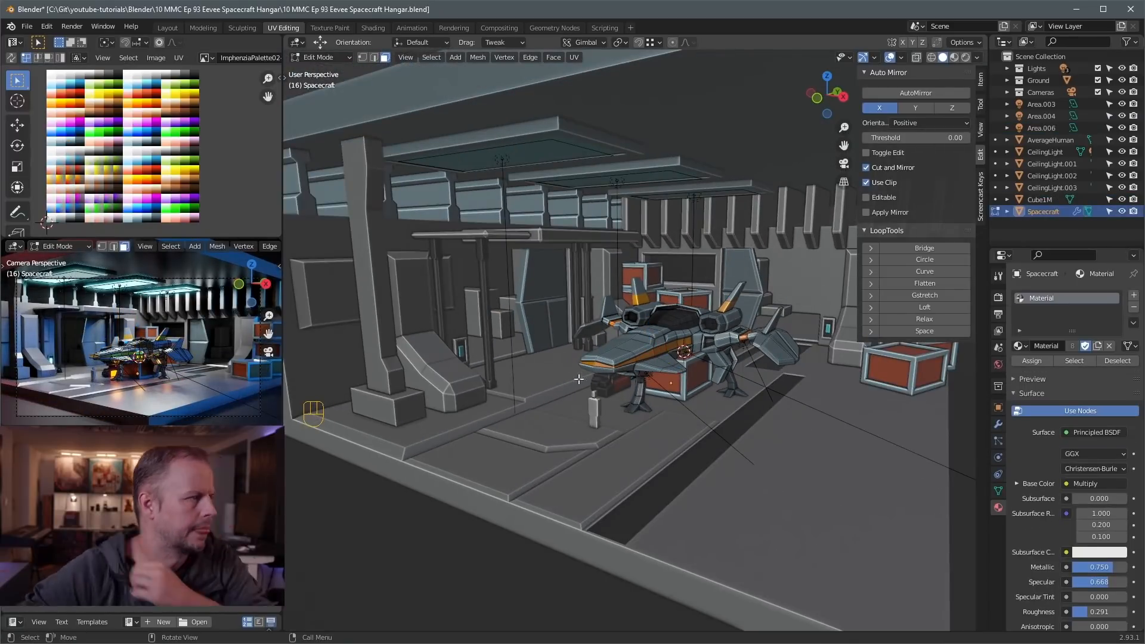
Duplicate and scale down a face of the rear window frame, and extrude it about 3.12 m into a vertical bar
scroll(578, 379, up, 4)
shift+middle_drag(578, 380, 536, 435)
key(Tab)
click(641, 256)
key(Tab)
click(641, 257)
key(shift+d)
key(s)
key(e)
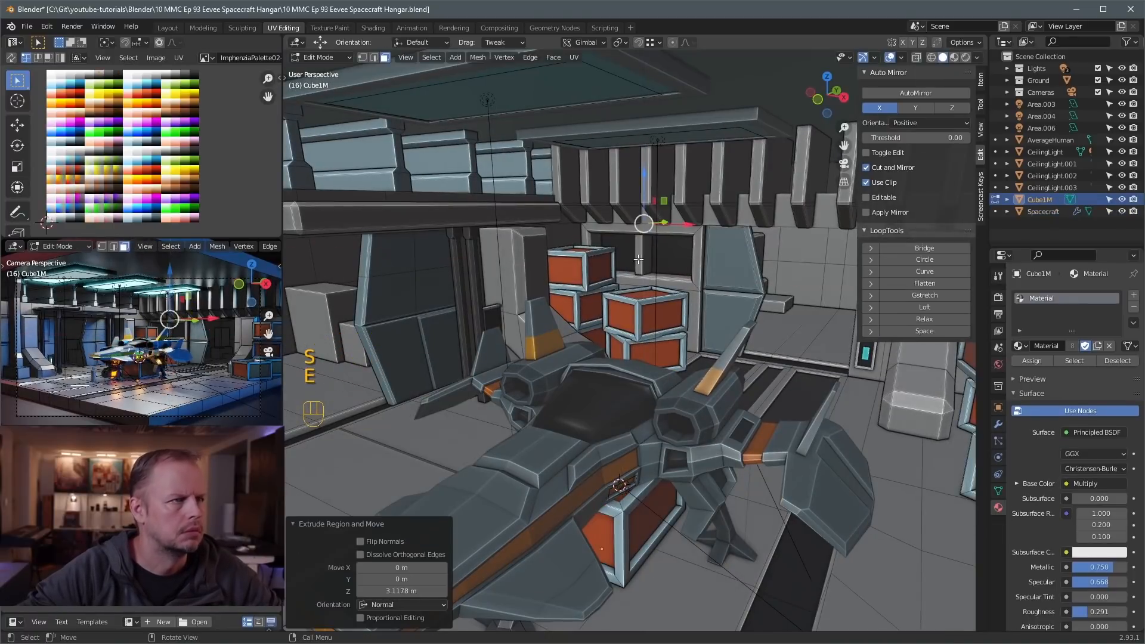
click(638, 259)
drag(661, 246, 662, 250)
Duplicate the rear window's vertical bar to place a second bar in the opening
key(l)
key(shift+d)
key(Tab)
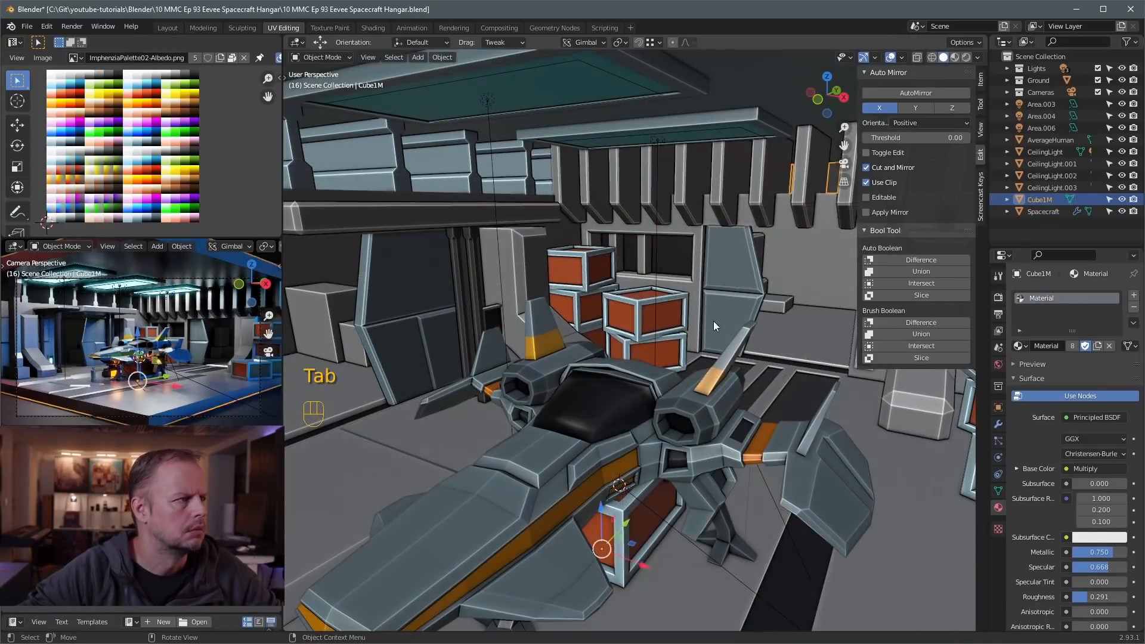
click(700, 346)
key(Tab)
key(Tab)
scroll(686, 358, down, 4)
middle_drag(686, 357, 674, 358)
shift+middle_drag(525, 378, 639, 344)
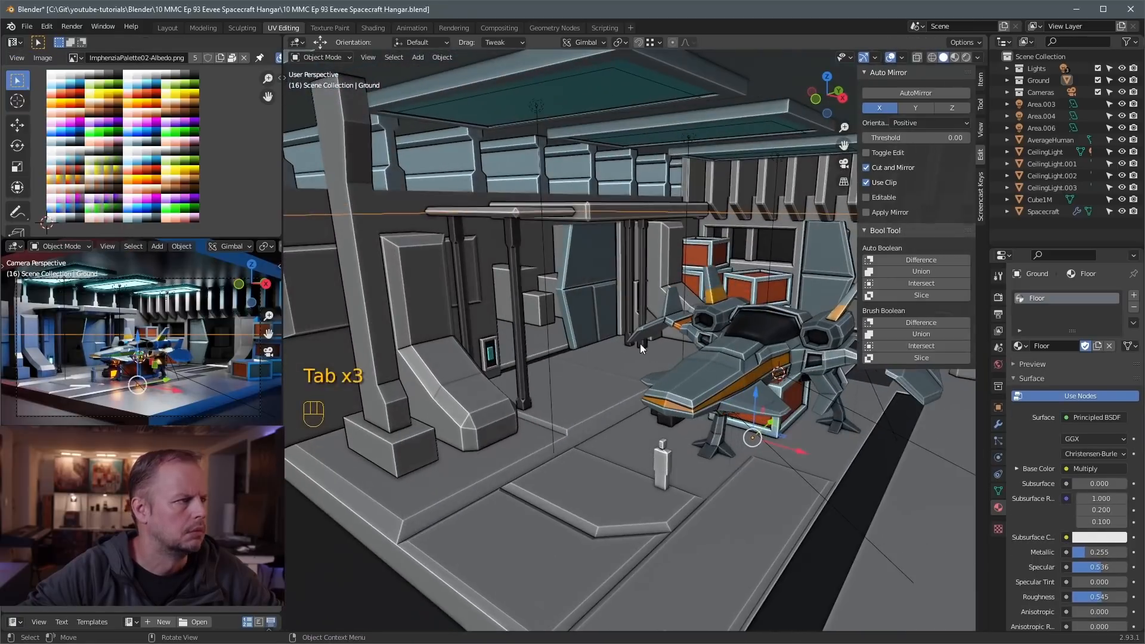
click(539, 323)
key(Tab)
key(Tab)
key(a)
click(538, 323)
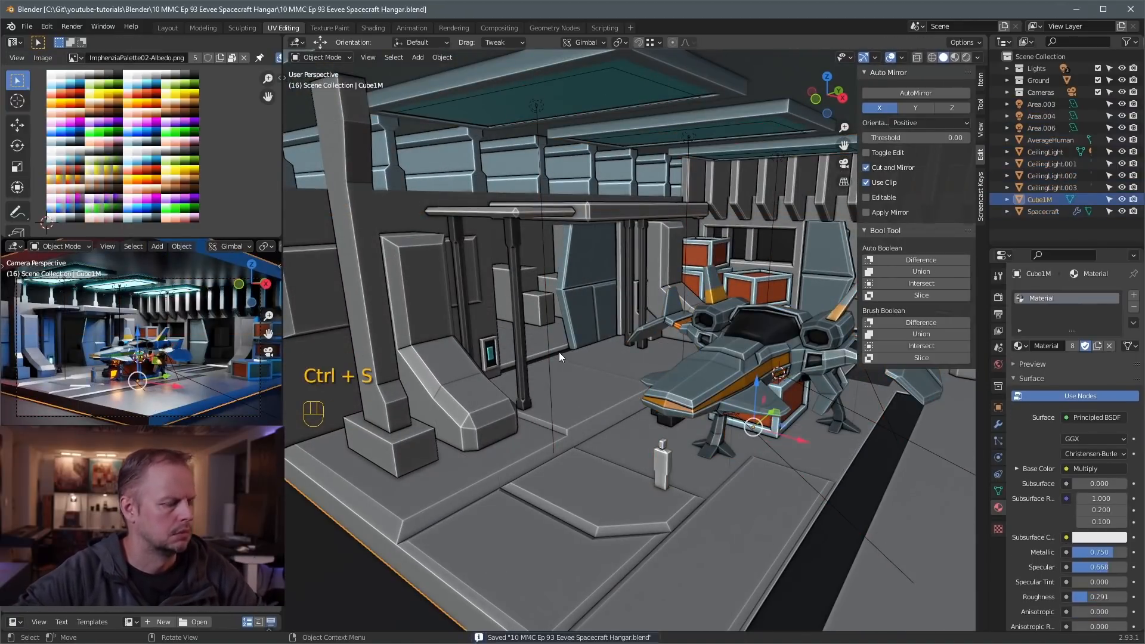
Render the current frame and examine the pillars, crates and lighting in the image
key(F12)
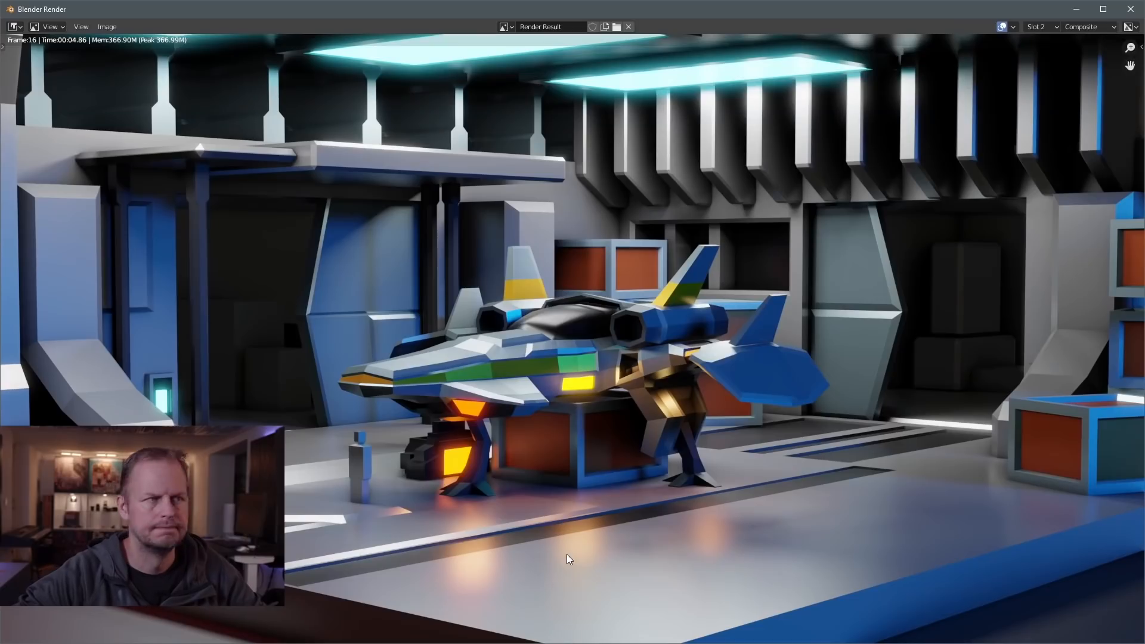
scroll(563, 458, down, 2)
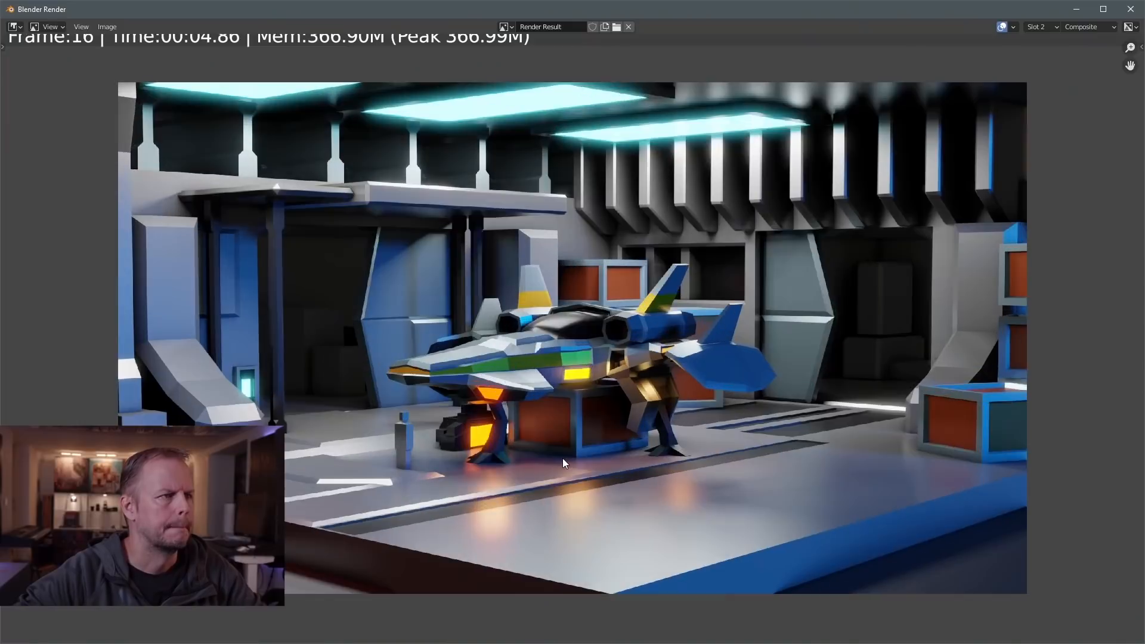
scroll(560, 461, up, 3)
scroll(560, 461, down, 1)
scroll(560, 461, down, 2)
scroll(556, 459, up, 2)
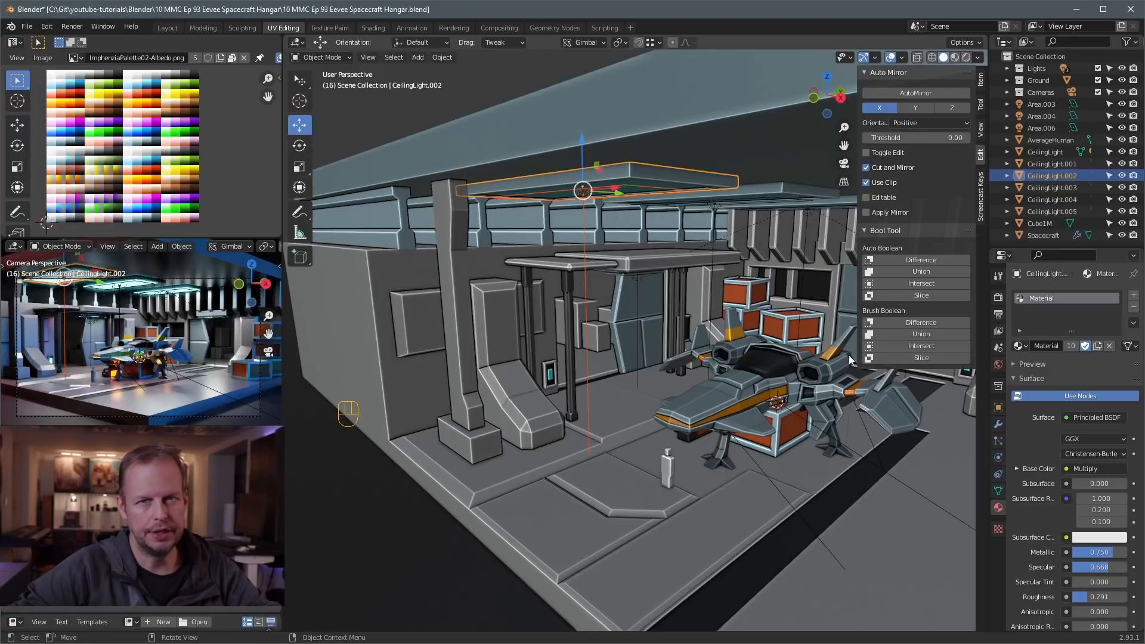
Delete the large ceiling light nearest the open front corner together with its area light
key(Delete)
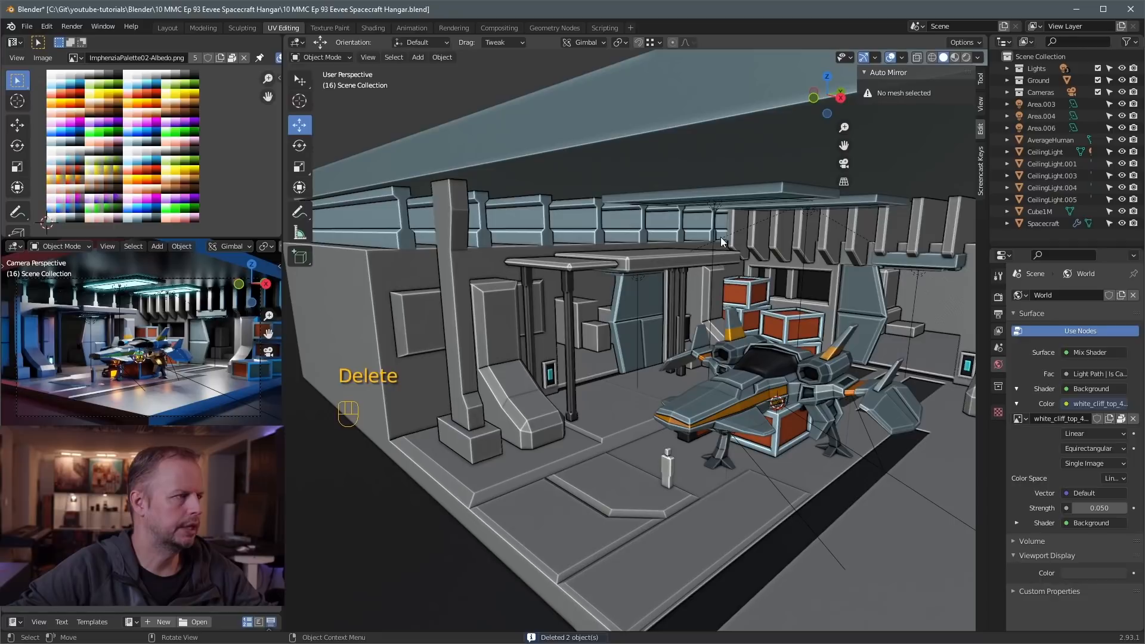
Try to move the two remaining large ceiling lights with their area lights along Y, and undo the change
middle_drag(720, 237, 653, 210)
shift+click(563, 179)
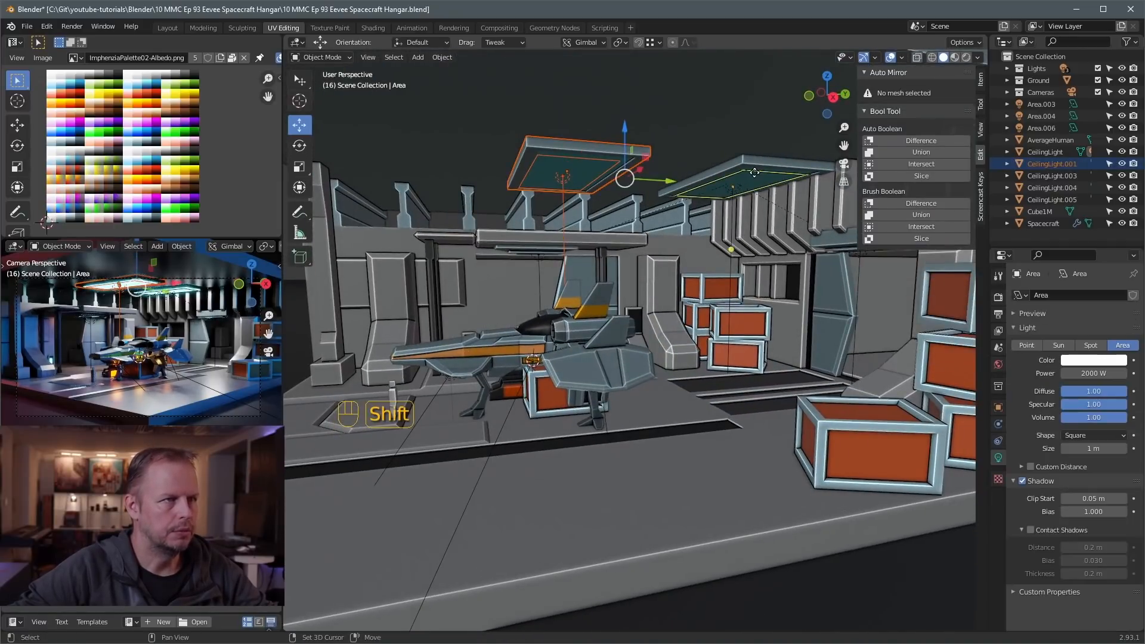
shift+click(737, 181)
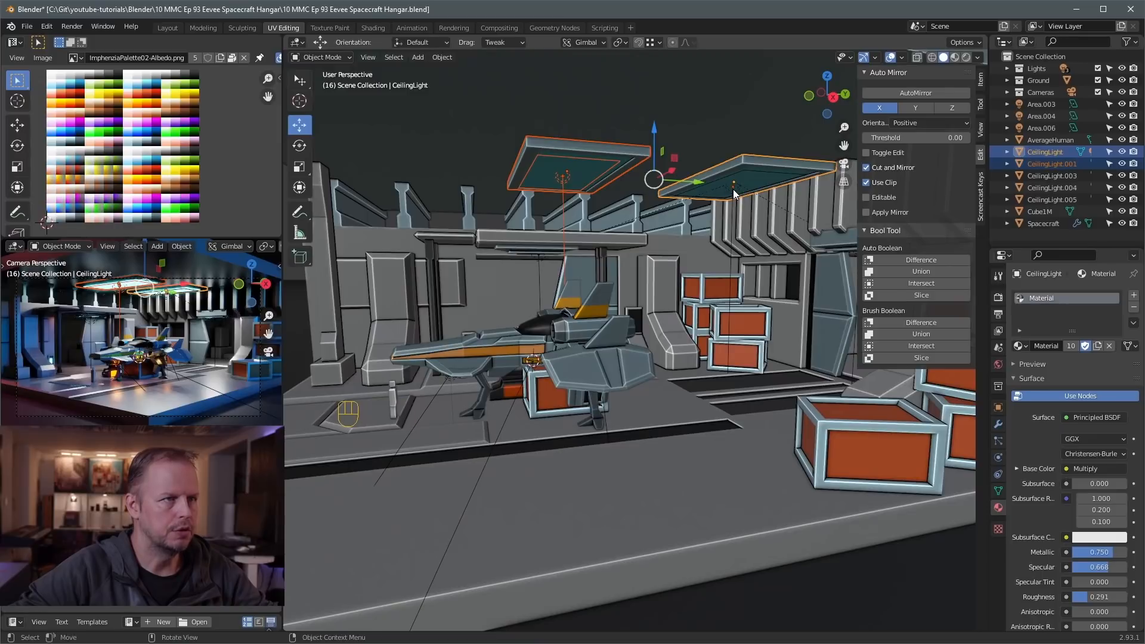
key(ctrl+z)
shift+click(730, 190)
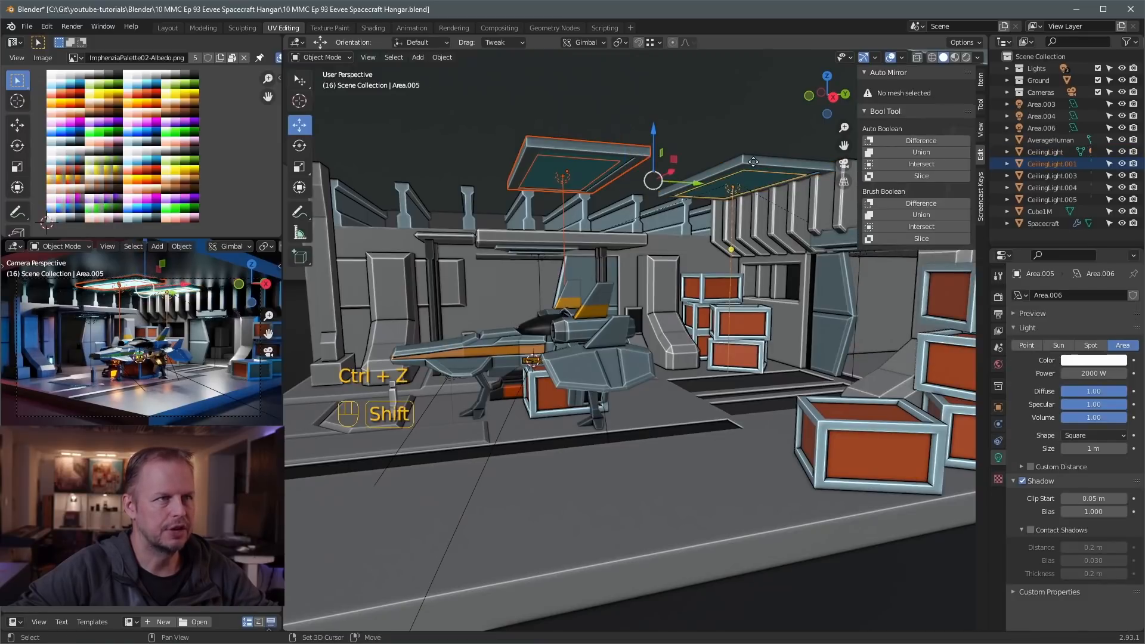
shift+click(738, 192)
mouse_move(712, 181)
mouse_down()
mouse_move(691, 186)
mouse_move(719, 183)
mouse_up()
key(ctrl+z)
key(ctrl+z)
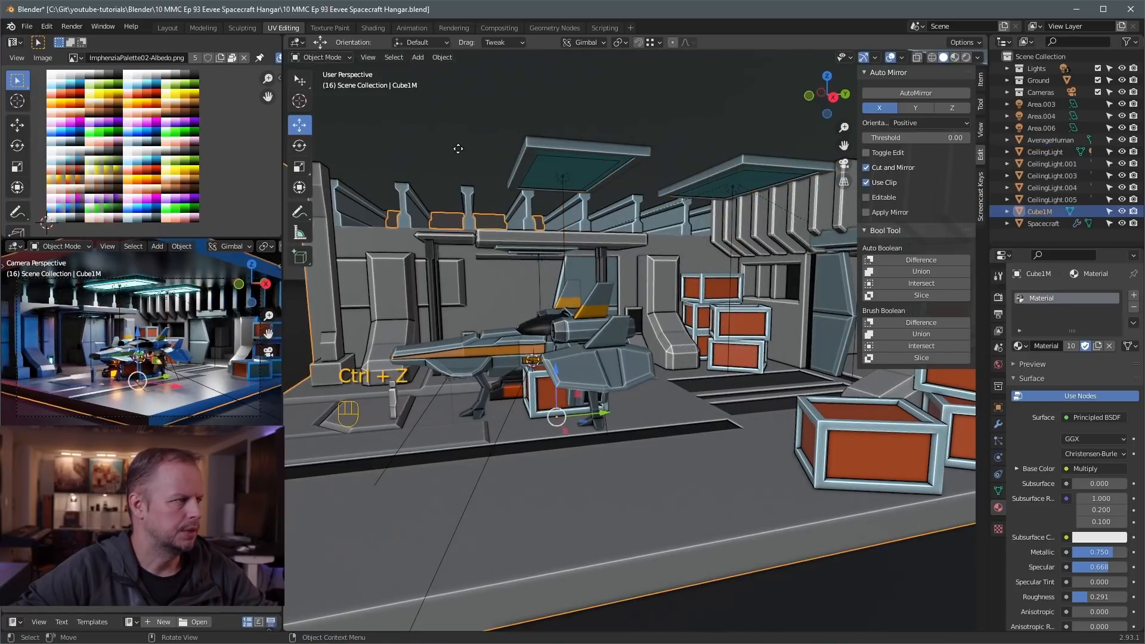
Render the frame again, examine the lighting around the two doorways, and close the render window
key(Tab)
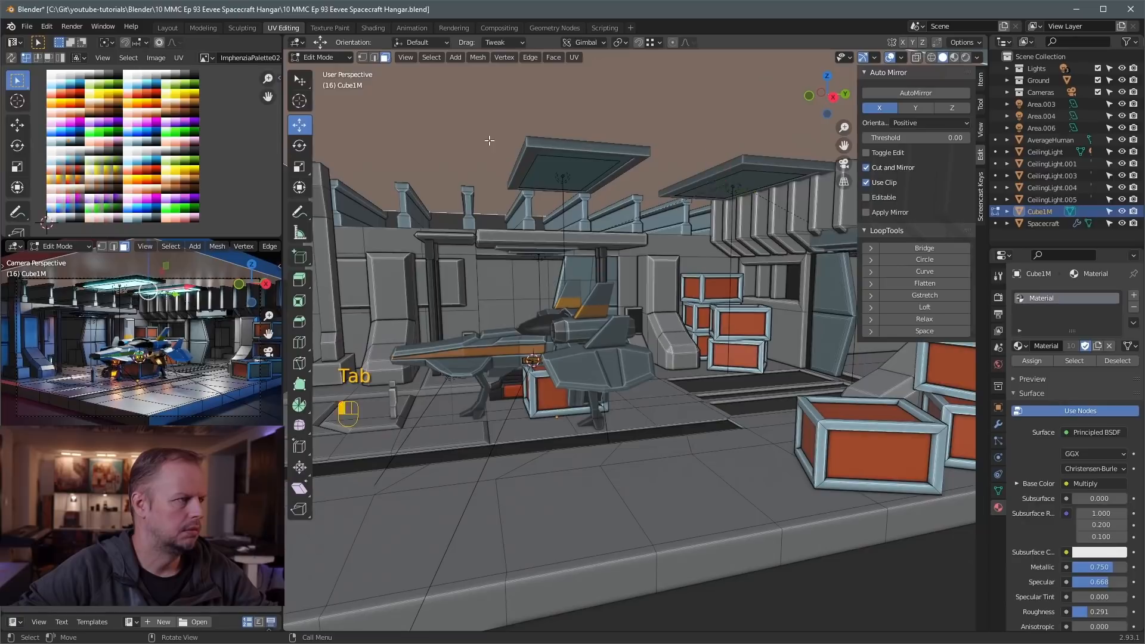
key(Tab)
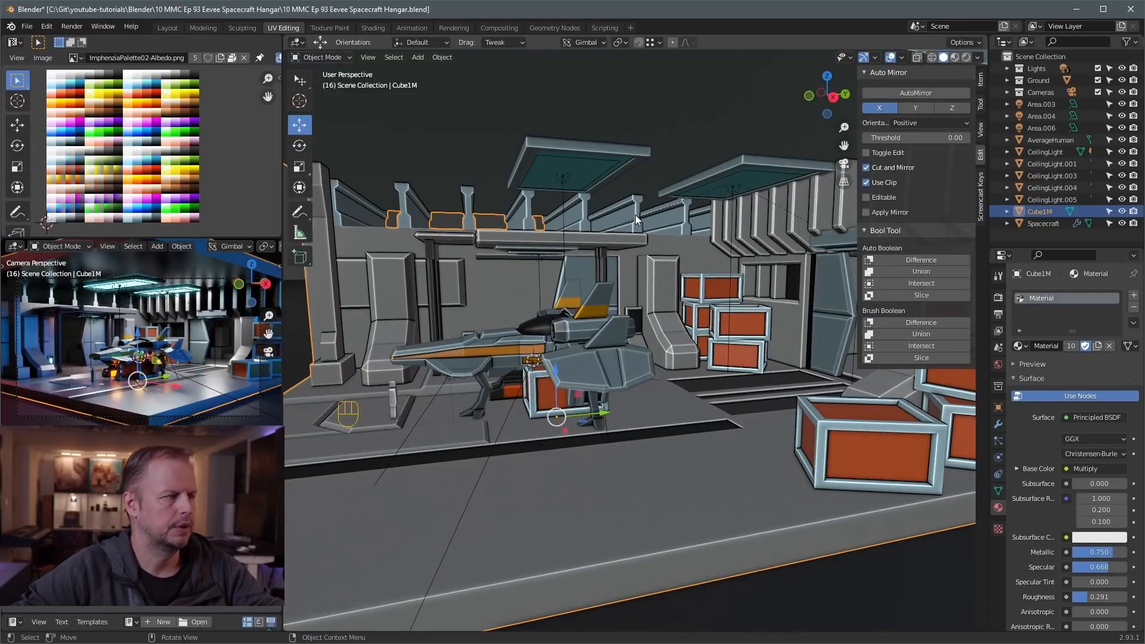
key(F12)
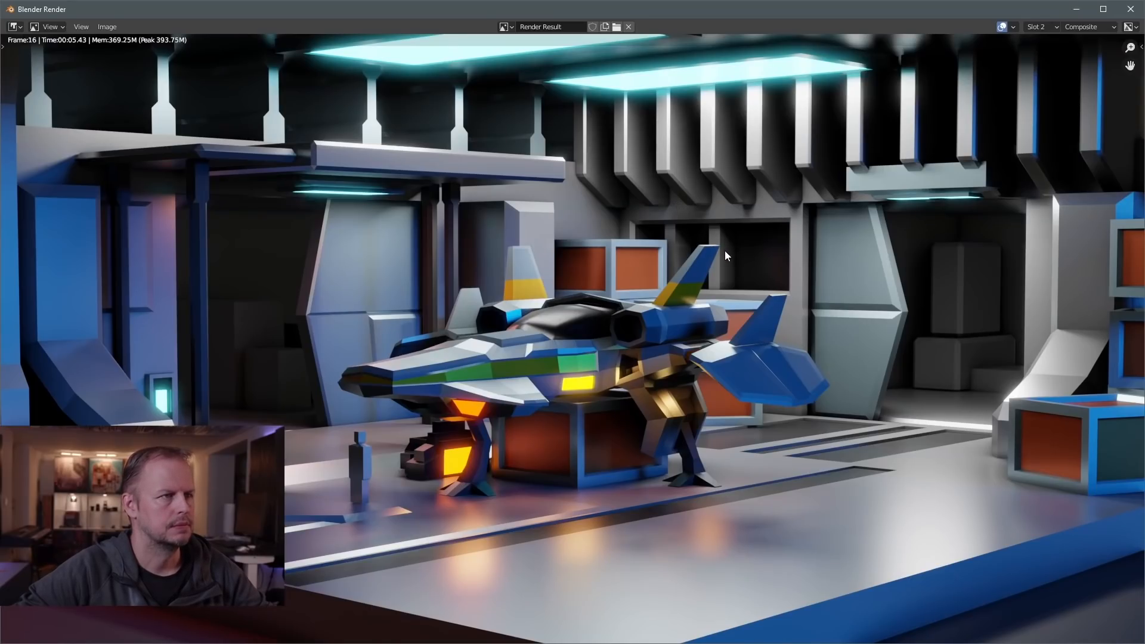
scroll(750, 238, down, 1)
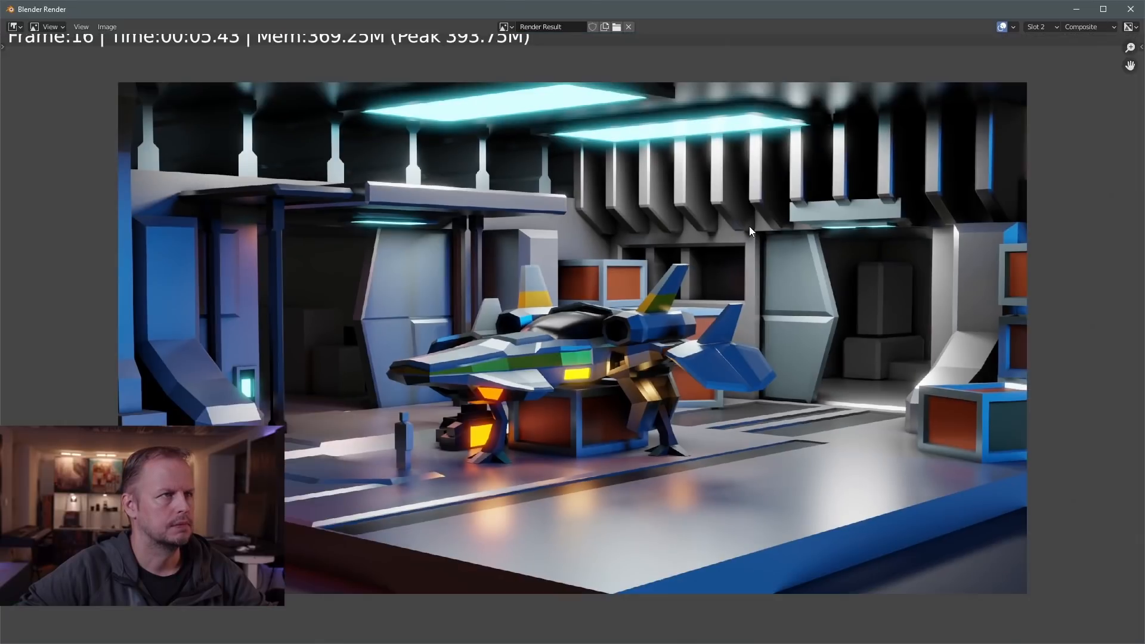
scroll(750, 228, up, 1)
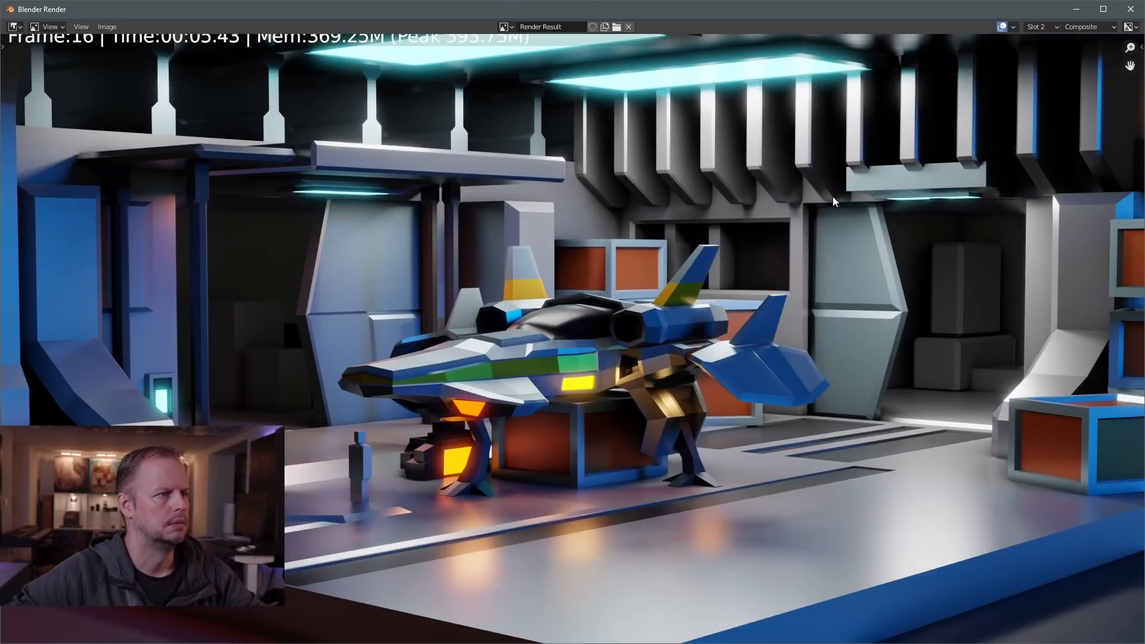
click(1129, 9)
click(730, 332)
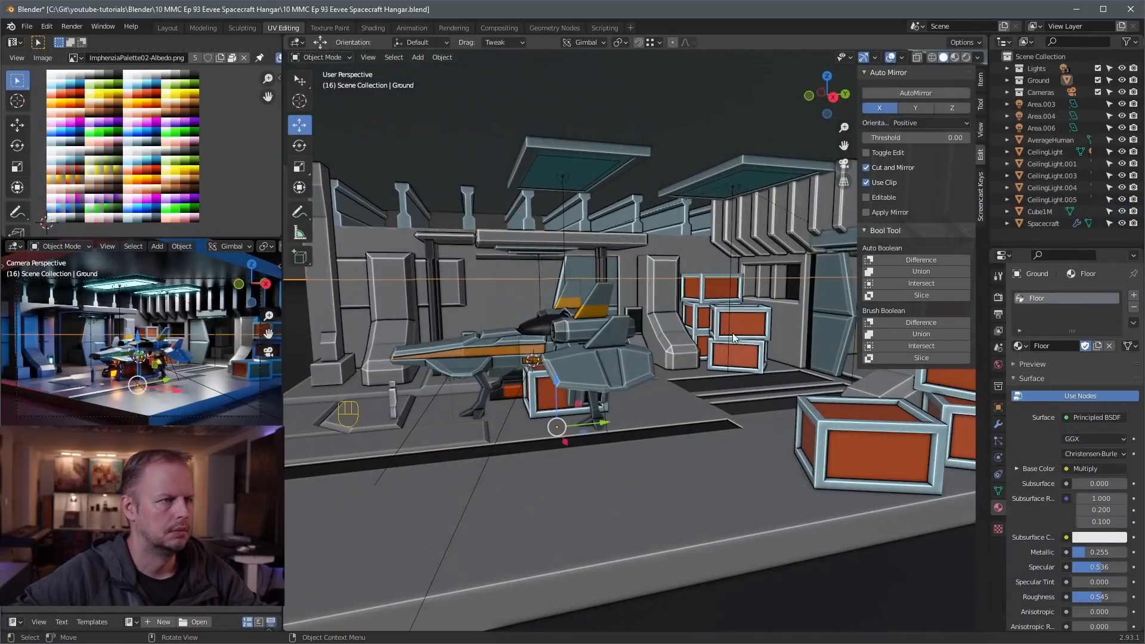
Recolour the crates' orange panels to a dark shade by moving their UVs to another swatch on the colour palette
key(Tab)
key(a)
click(710, 334)
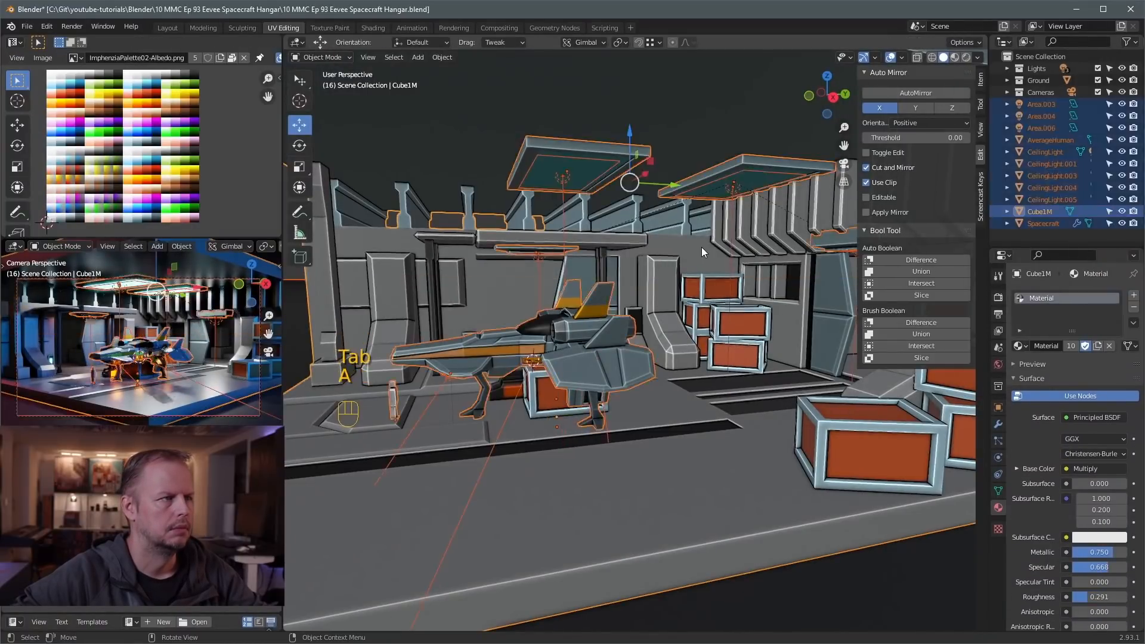
key(a)
key(a)
key(a)
key(a)
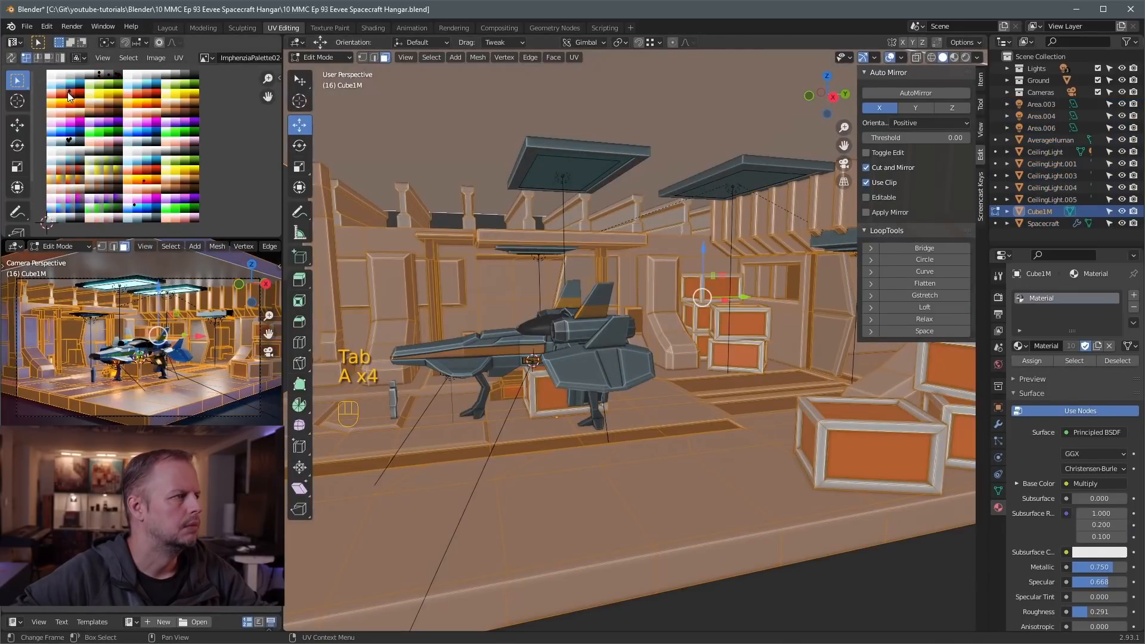
key(b)
drag(55, 68, 84, 101)
key(g)
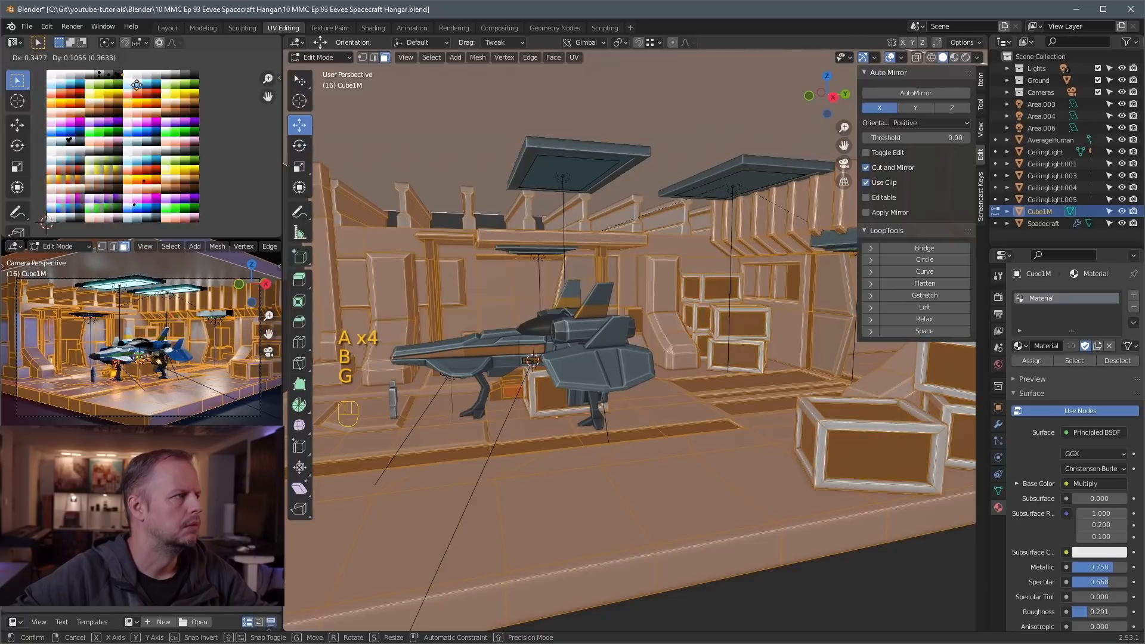
click(136, 84)
key(Tab)
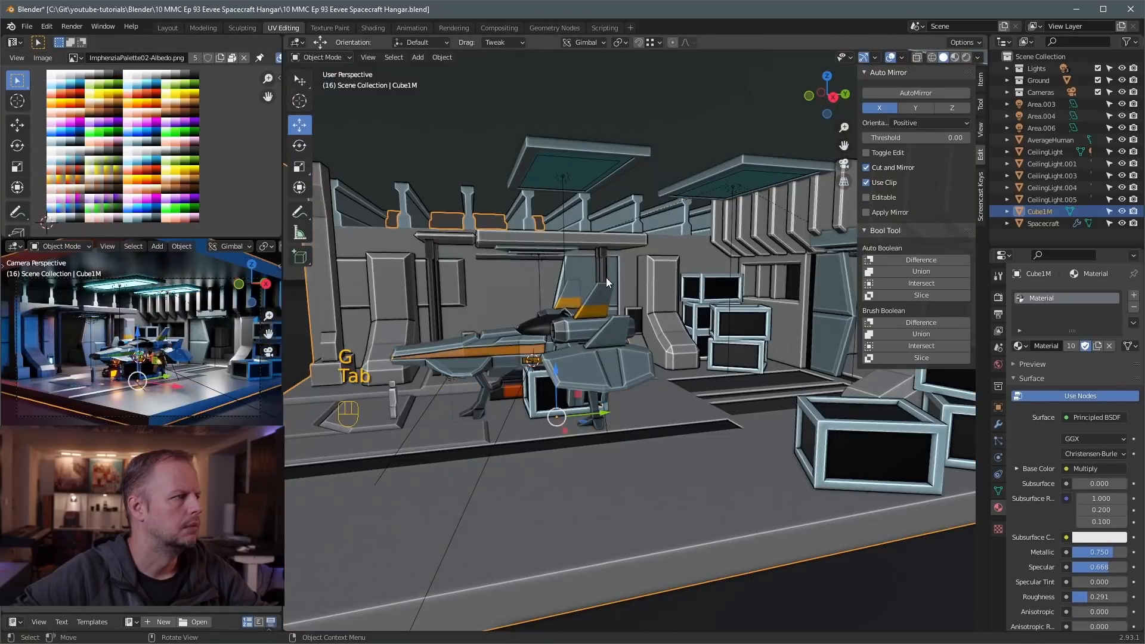
Render the current frame, examine the crates' dark panels, and close the render window
click(606, 277)
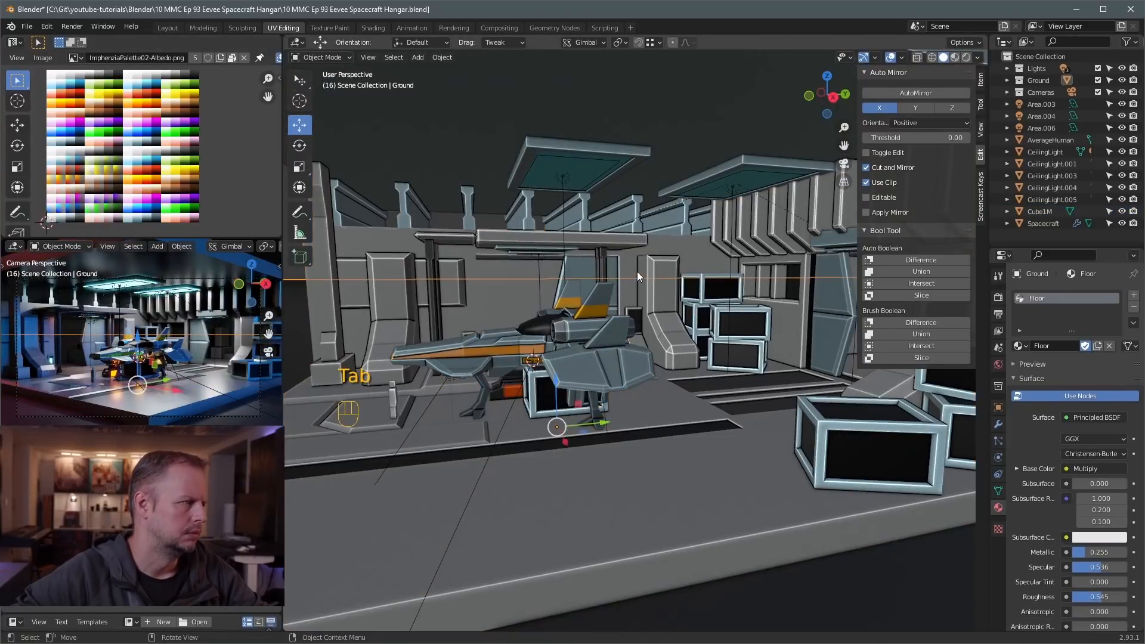
key(F12)
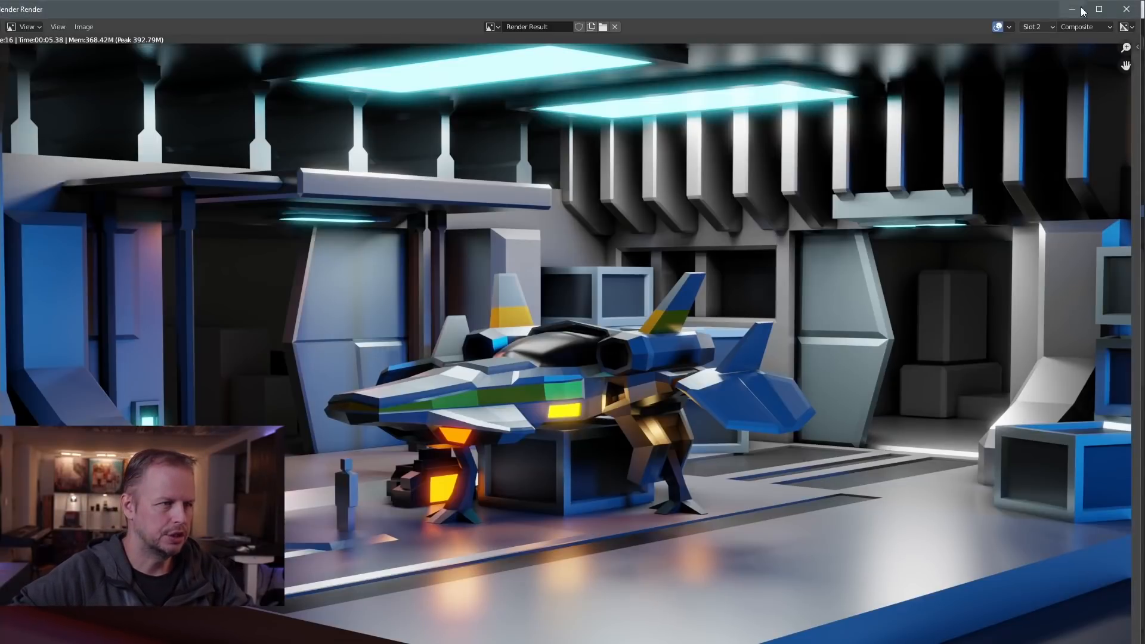
click(1132, 10)
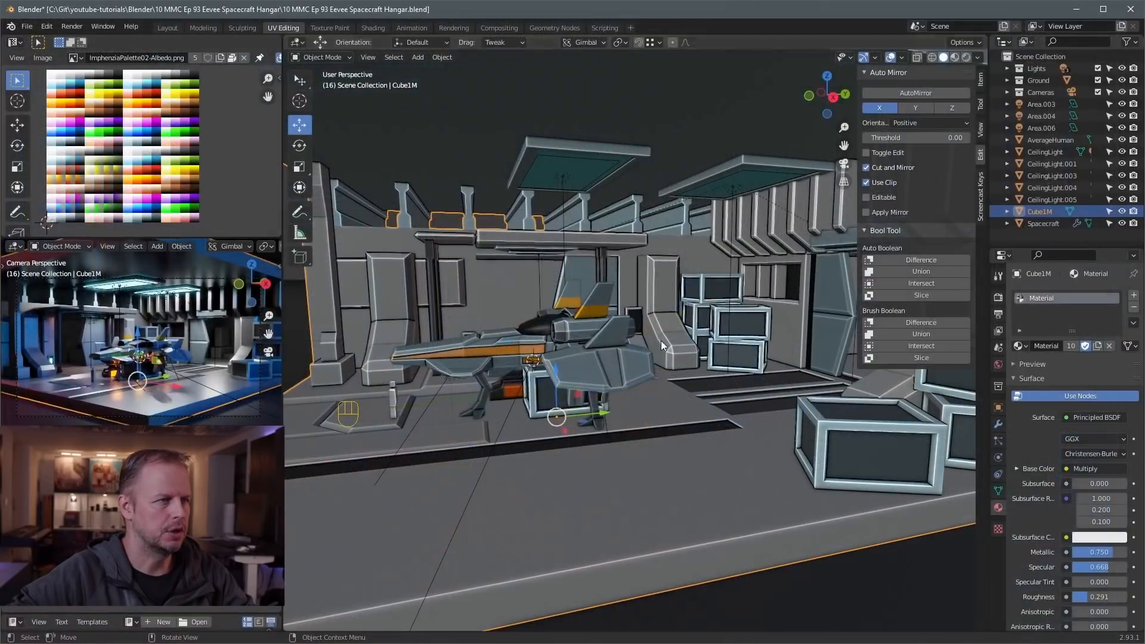
Bevel the edges of all the crates in the hangar with a width of about 0.027 m and one segment
key(Tab)
key(Tab)
click(547, 388)
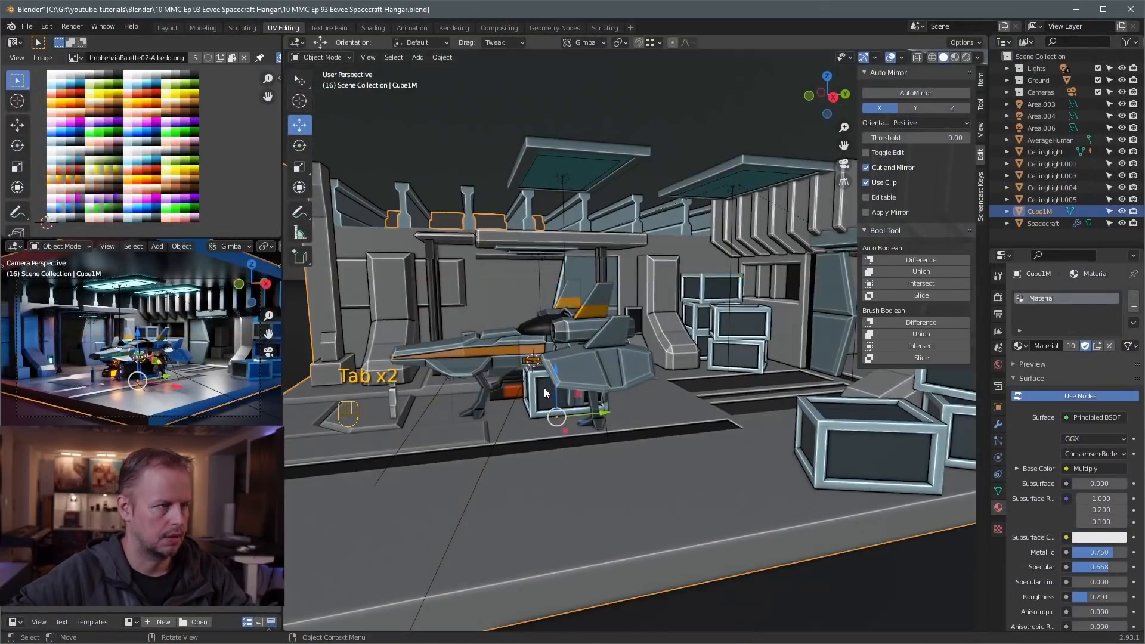
key(Tab)
key(l)
key(l)
key(l)
key(l)
key(l)
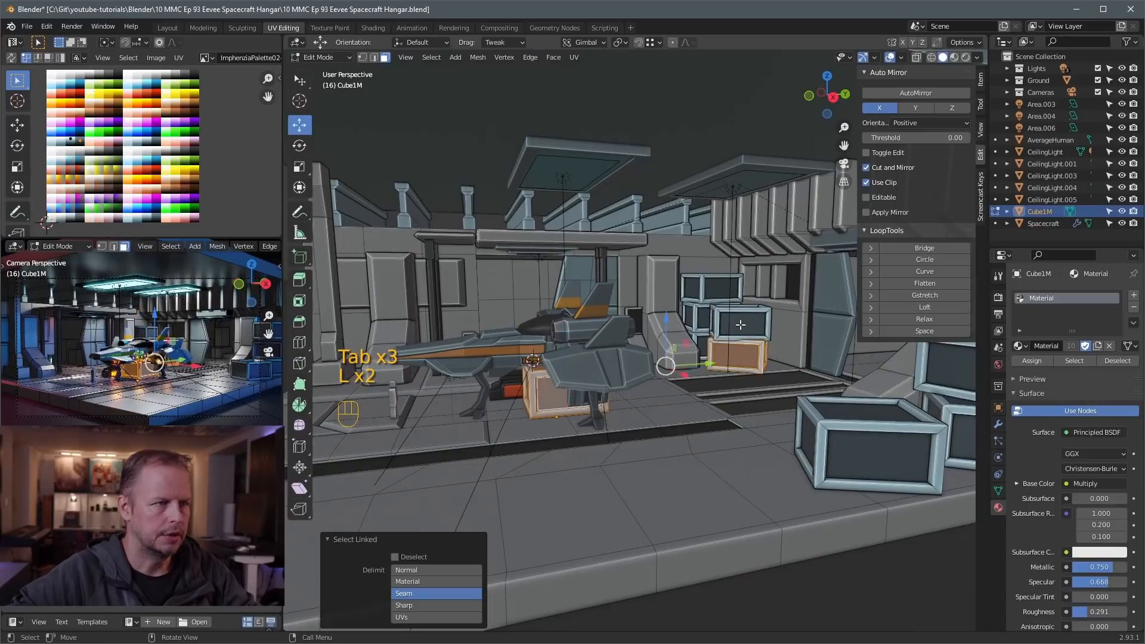
key(l)
key(l)
key(l)
key(l)
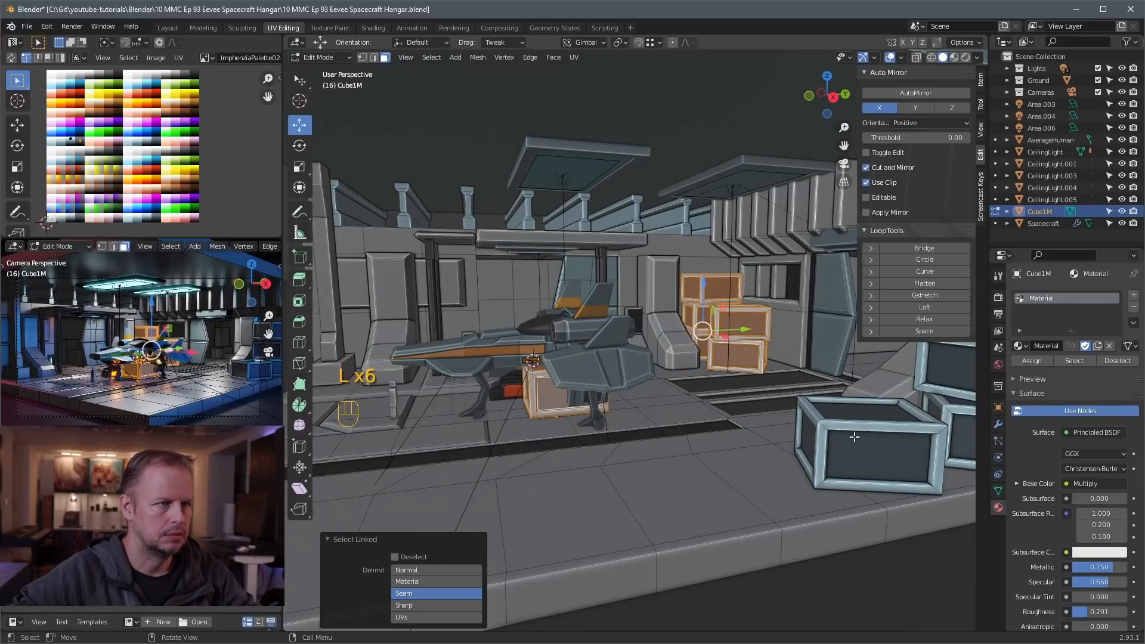
scroll(544, 367, up, 7)
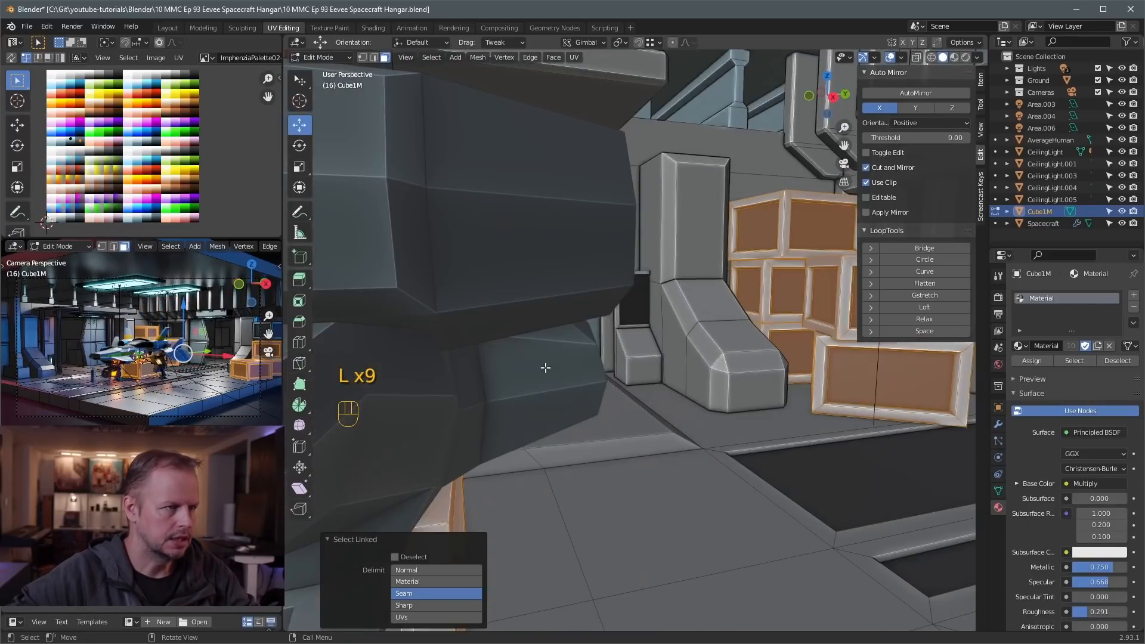
middle_drag(545, 368, 569, 354)
scroll(568, 354, down, 3)
scroll(666, 345, up, 4)
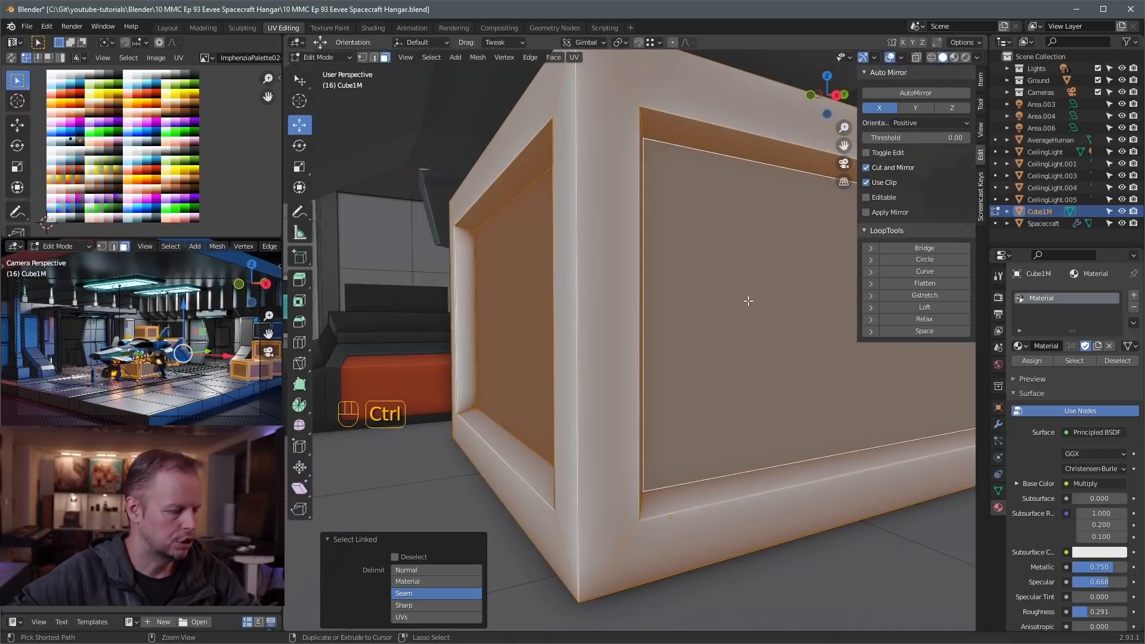
key(ctrl+b)
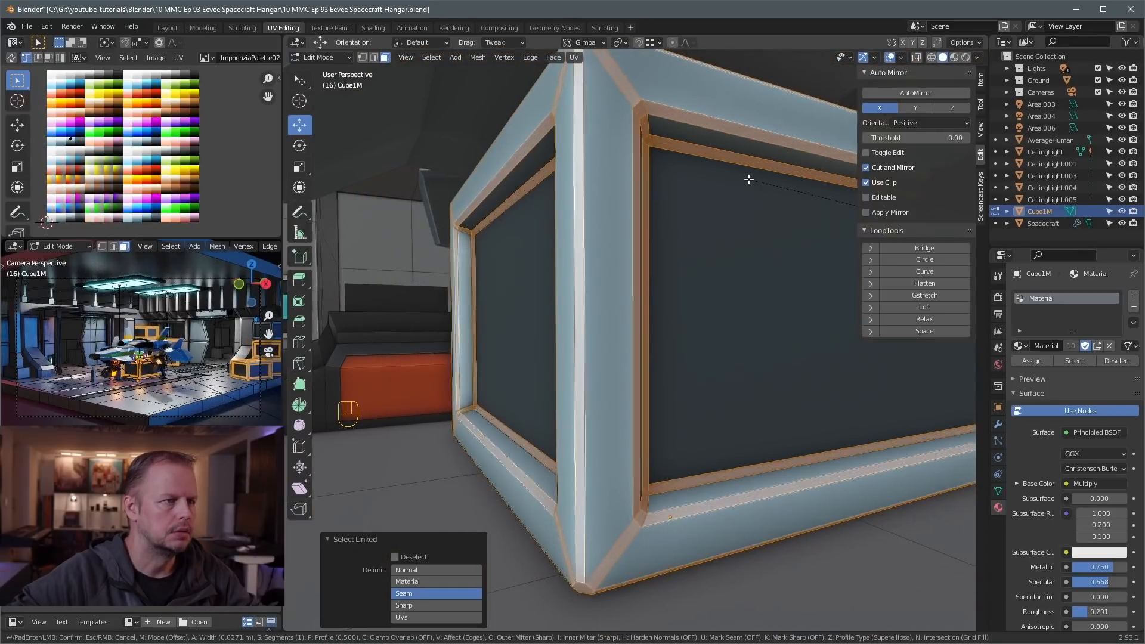
click(748, 178)
key(Tab)
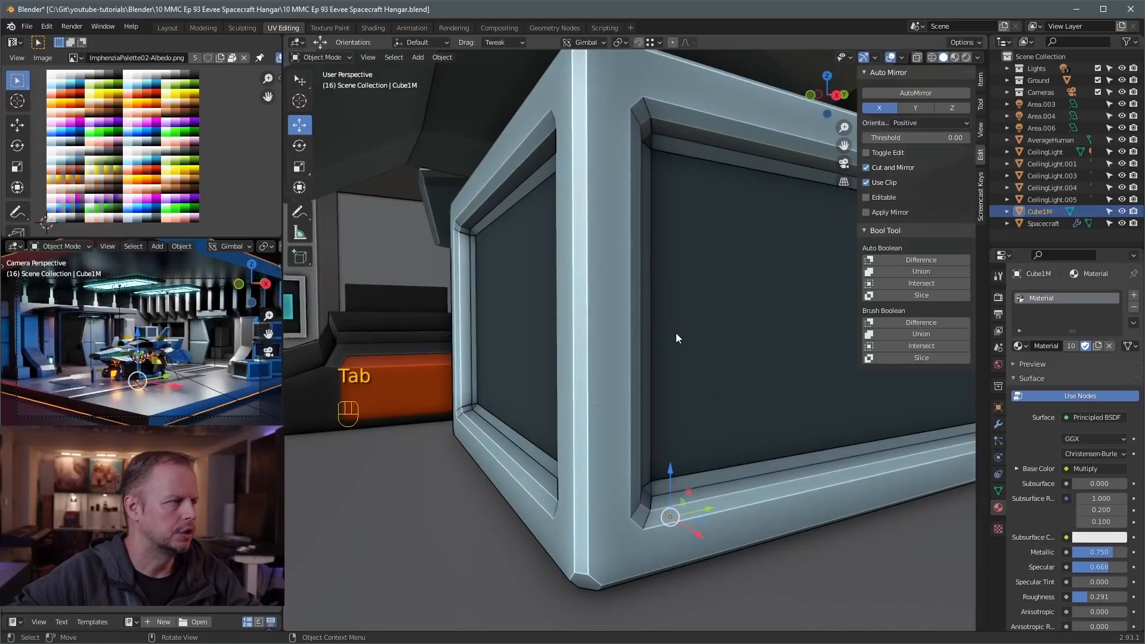
click(675, 333)
Render the frame again, examine the bevelled crate edges, and close the render
key(F12)
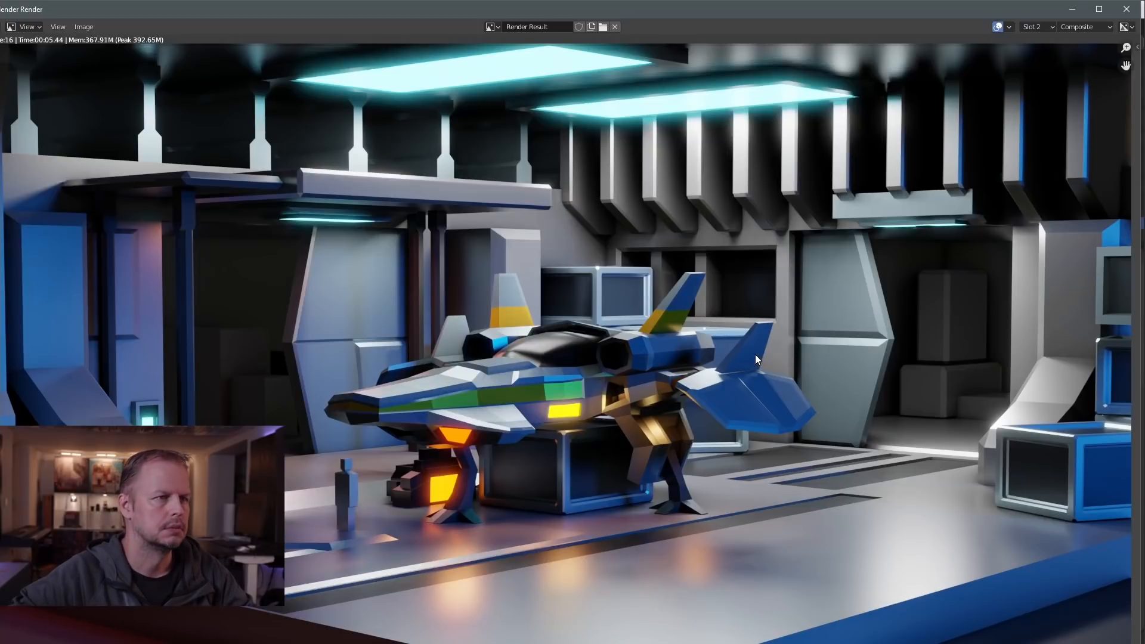
scroll(757, 351, down, 2)
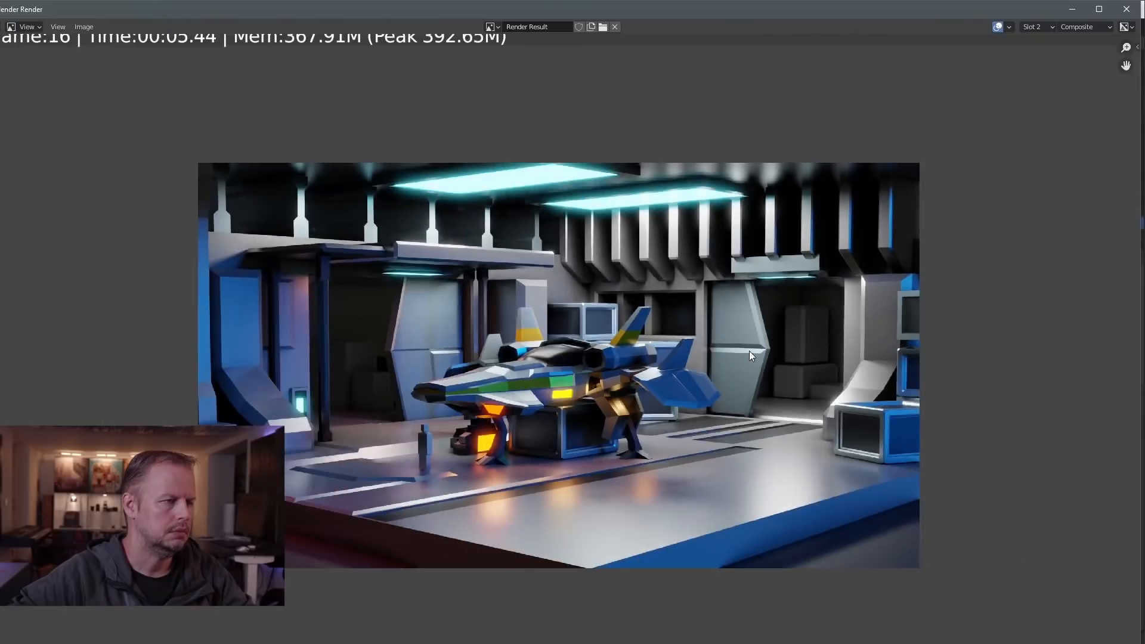
key(Escape)
Enlarge the camera preview and darken the hangar's grey walls and floor by moving their UVs to a darker palette swatch
drag(325, 237, 323, 206)
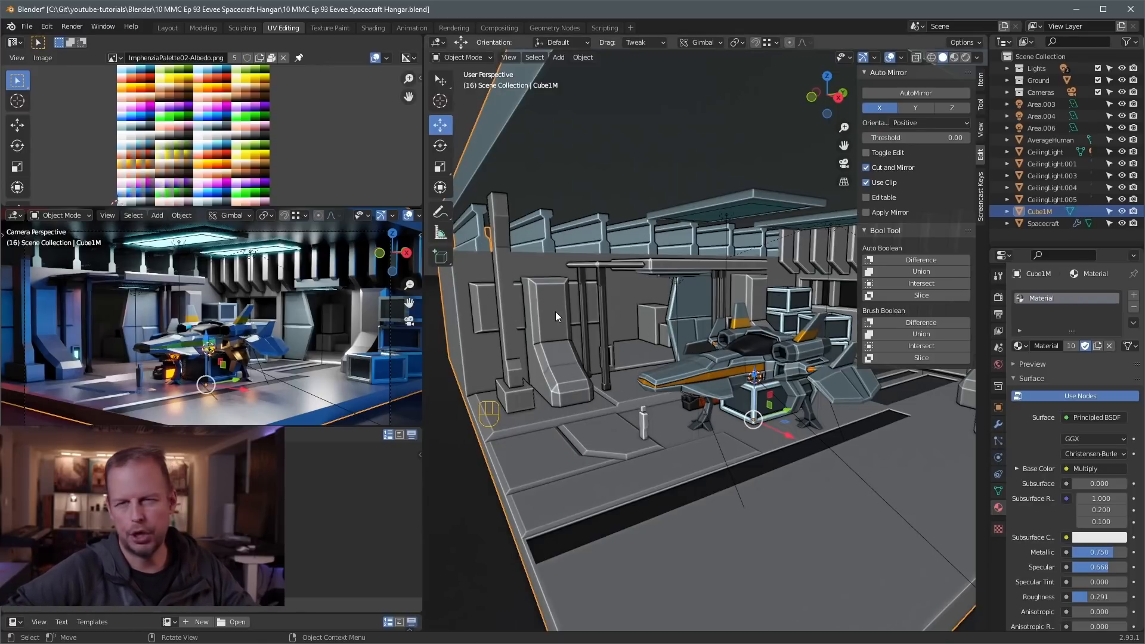
click(551, 278)
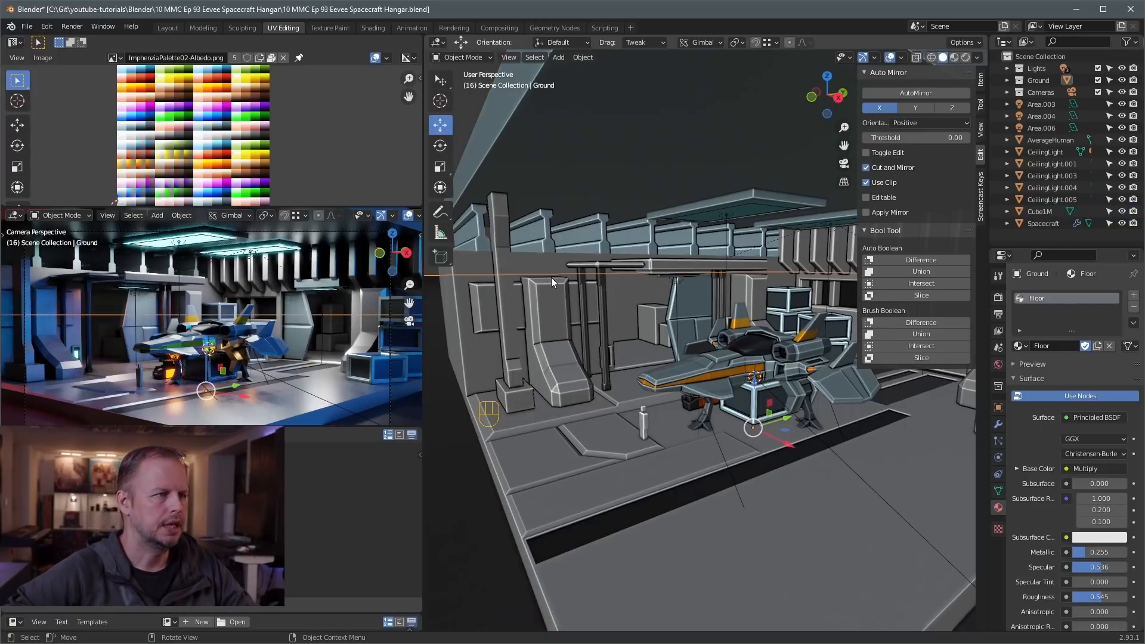
click(820, 521)
key(Tab)
click(632, 348)
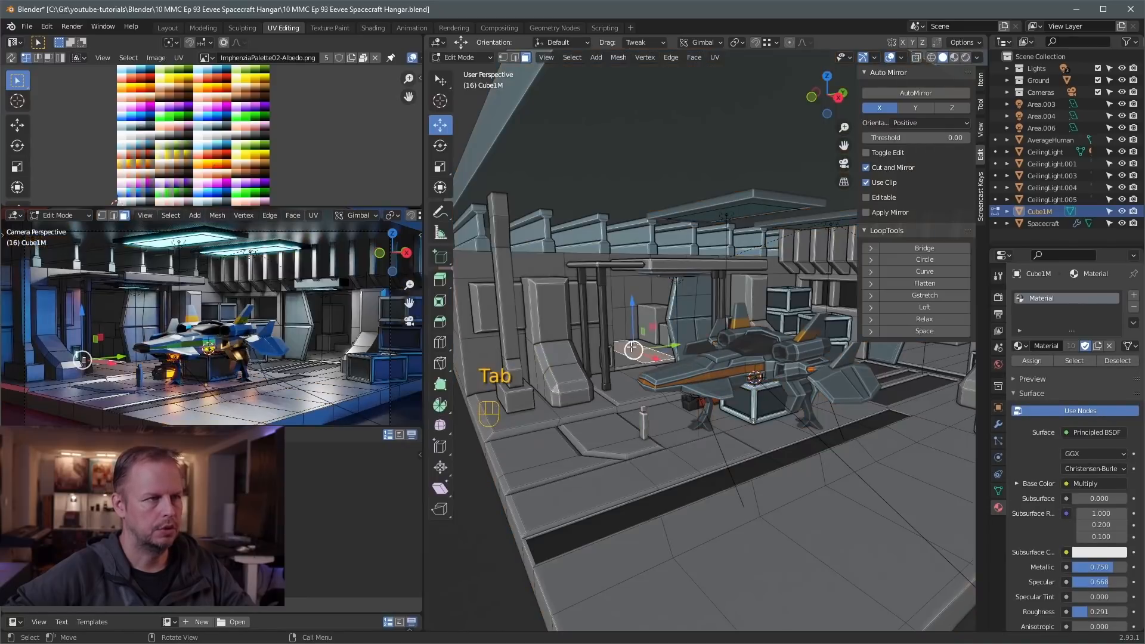
key(a)
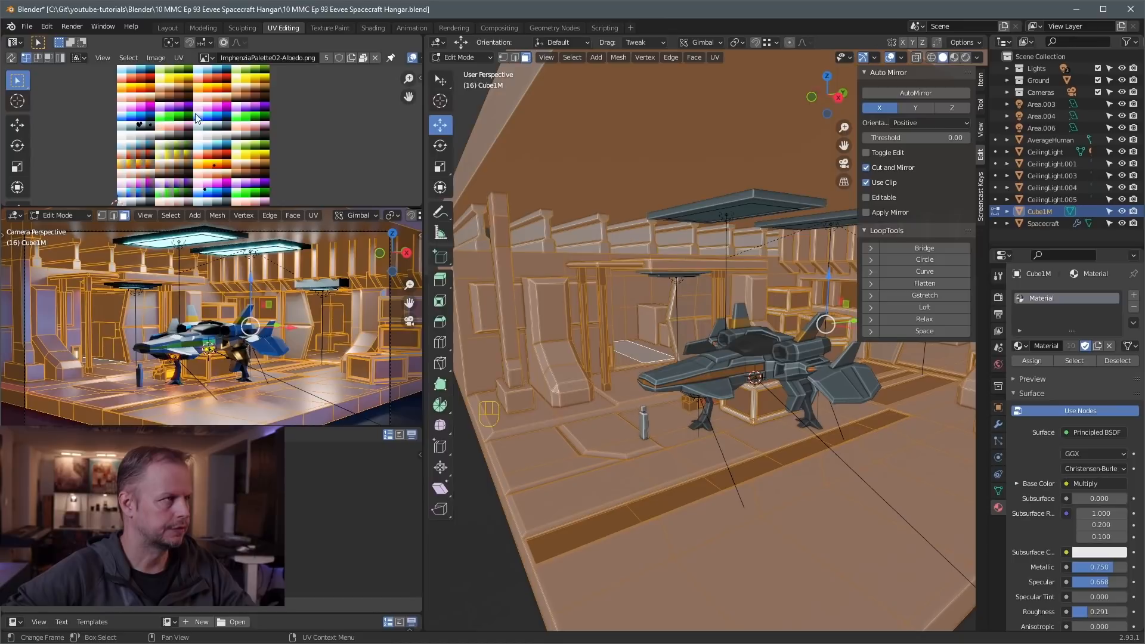
shift+middle_drag(196, 117, 204, 146)
key(a)
key(b)
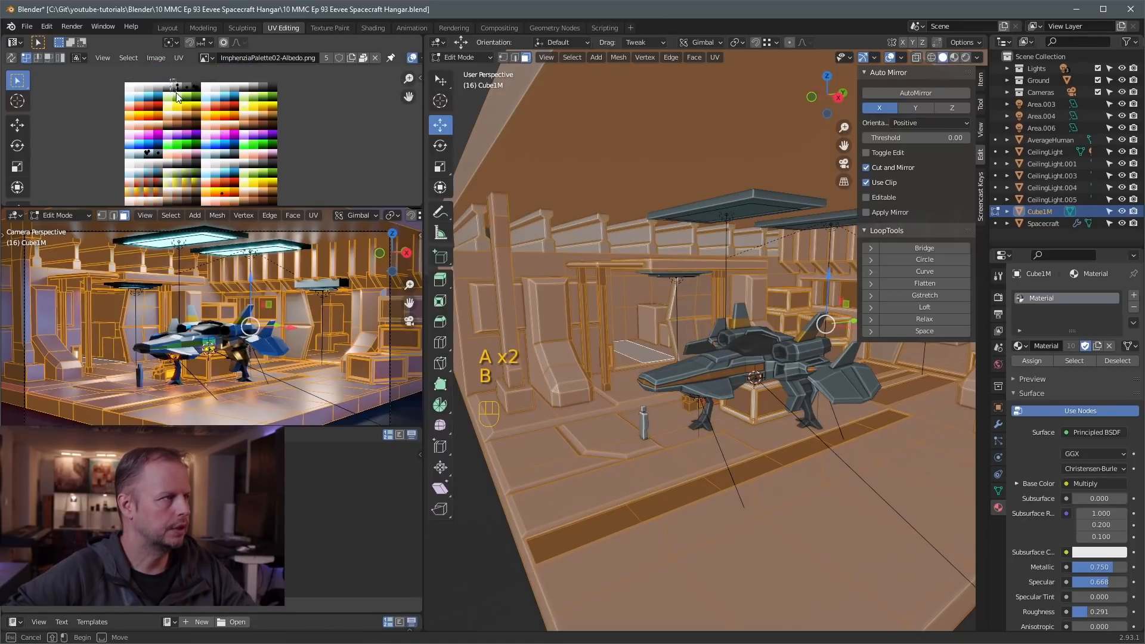
drag(170, 79, 181, 98)
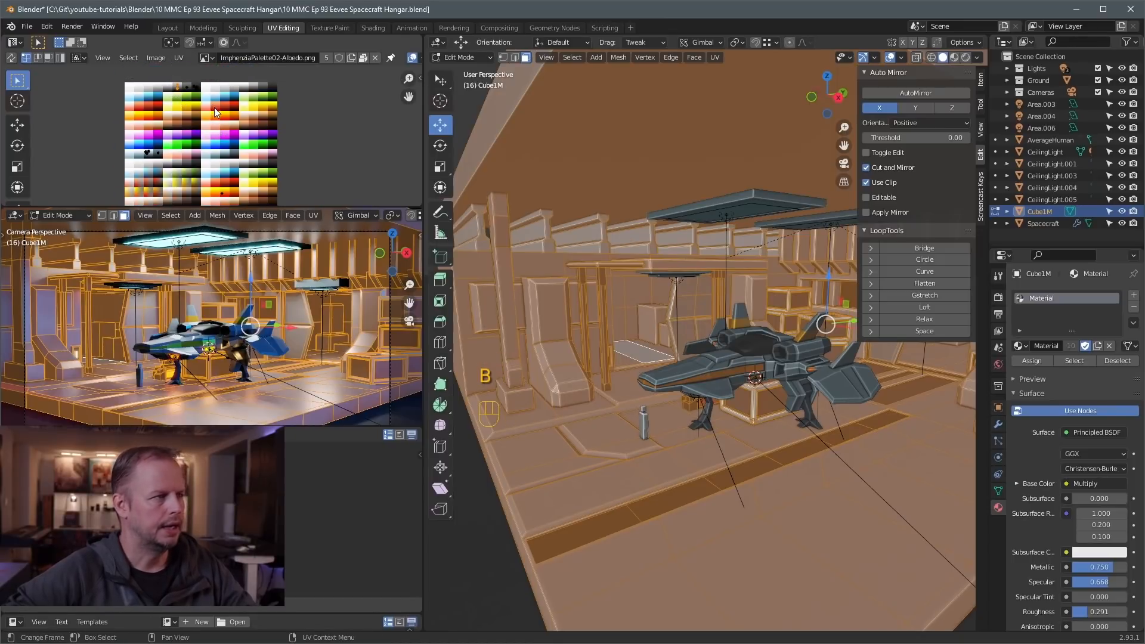
key(g)
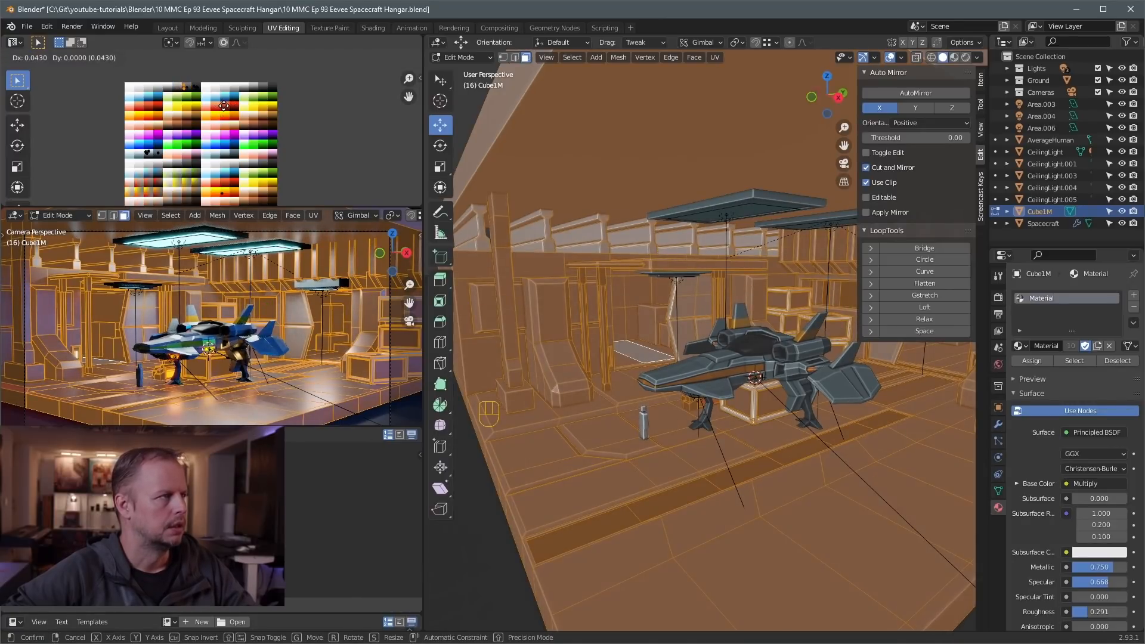
click(224, 105)
key(Tab)
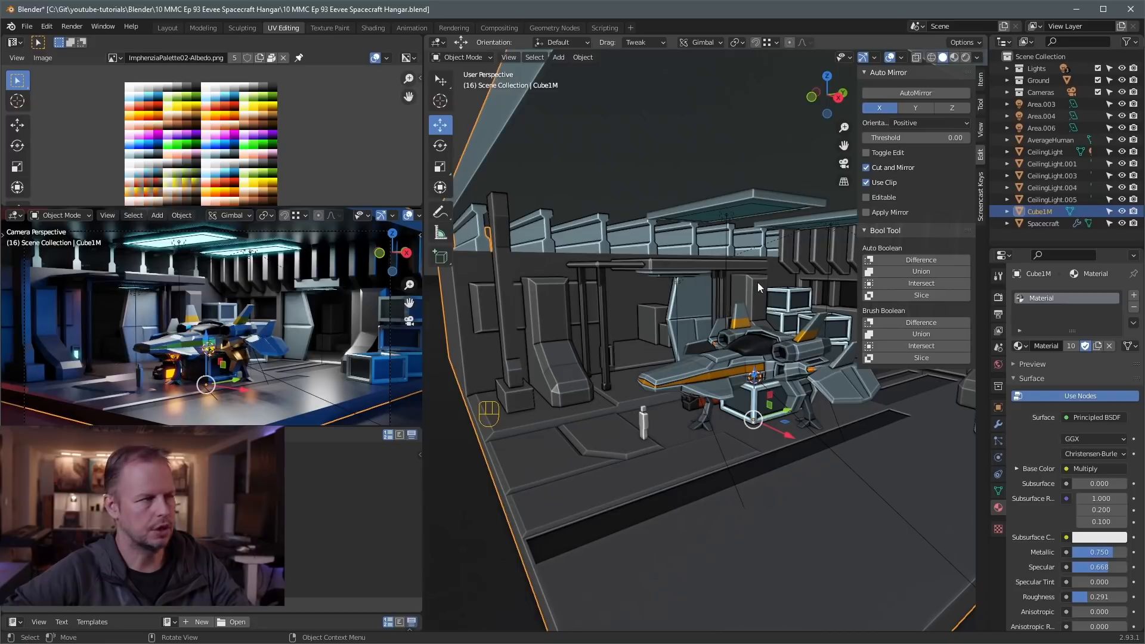
Render the frame, examine the darkened walls and floor at different zoom levels, and close the render window
key(F12)
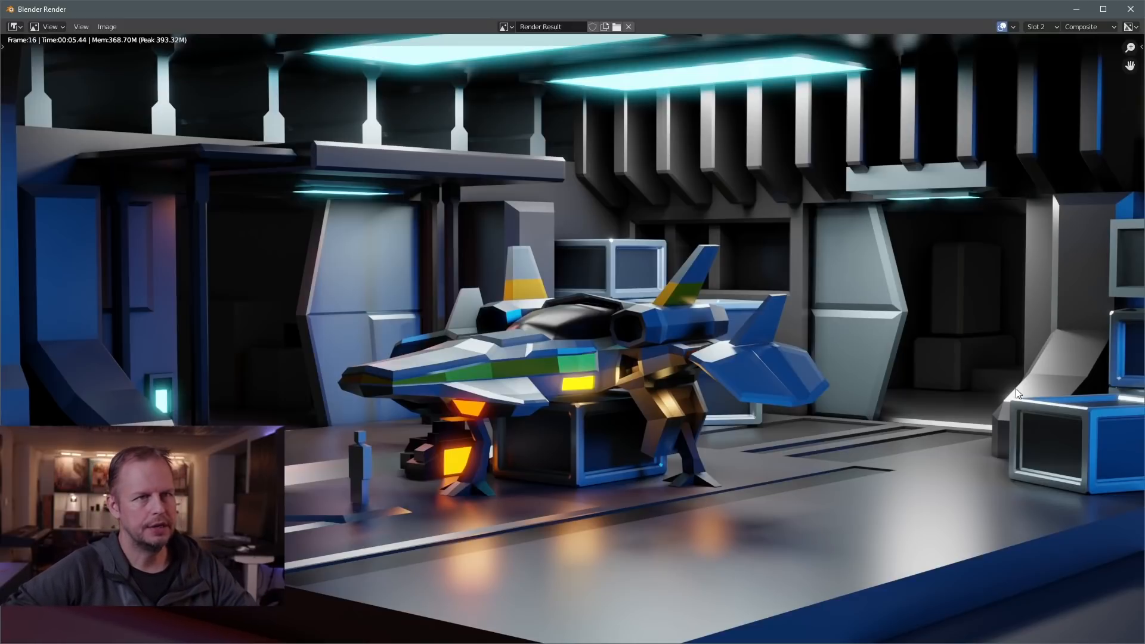
scroll(895, 364, down, 5)
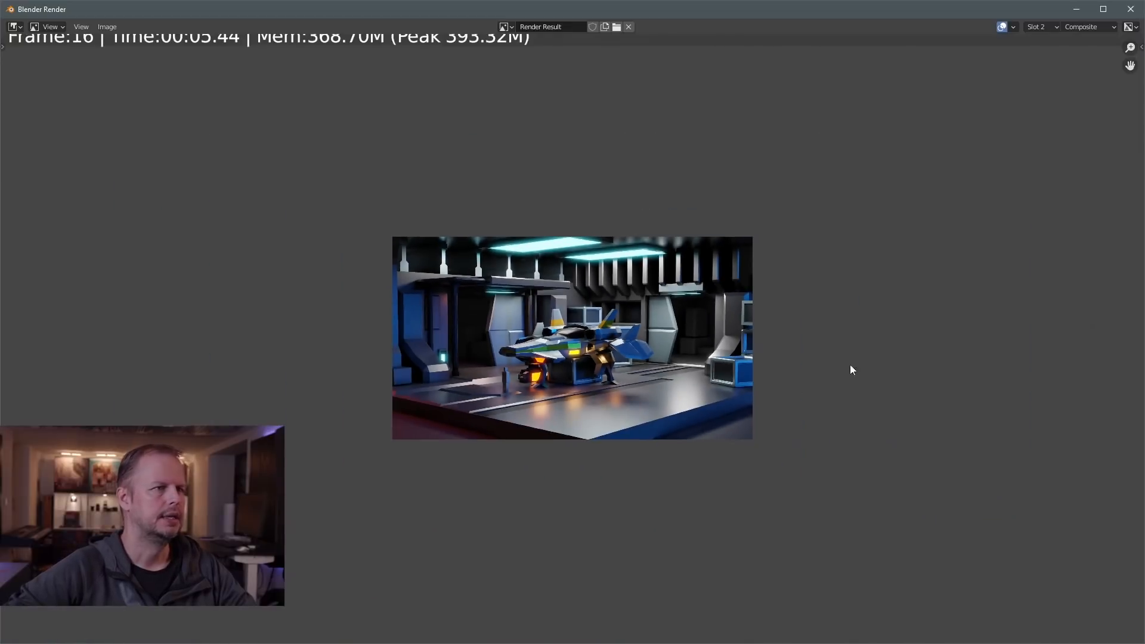
scroll(775, 362, up, 2)
scroll(716, 361, up, 1)
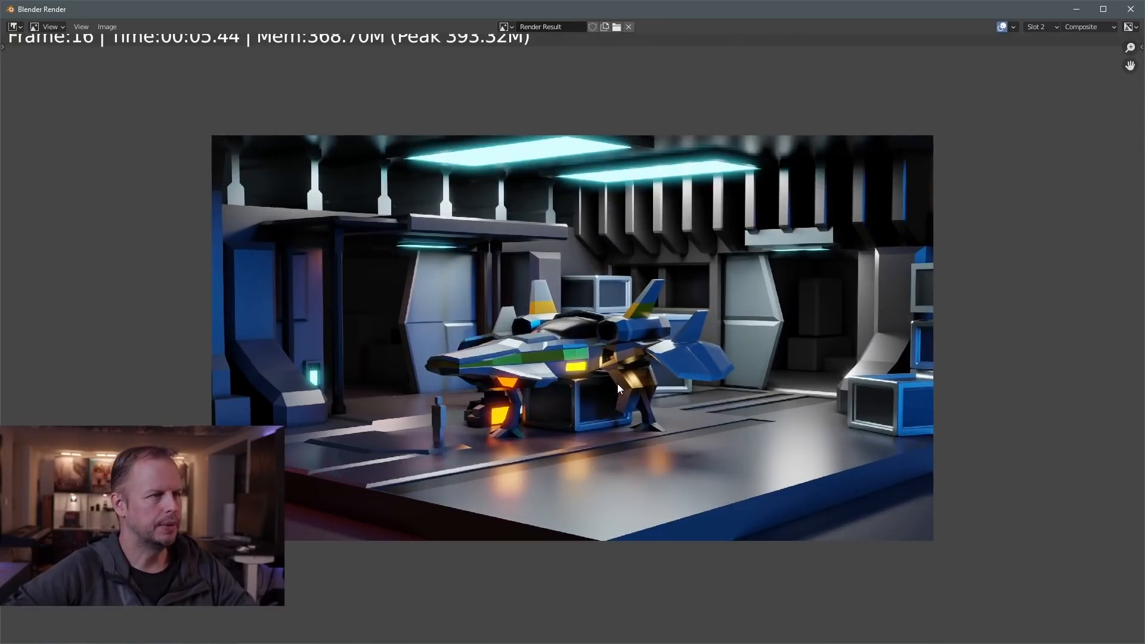
scroll(617, 384, up, 1)
scroll(639, 370, down, 5)
scroll(634, 374, up, 5)
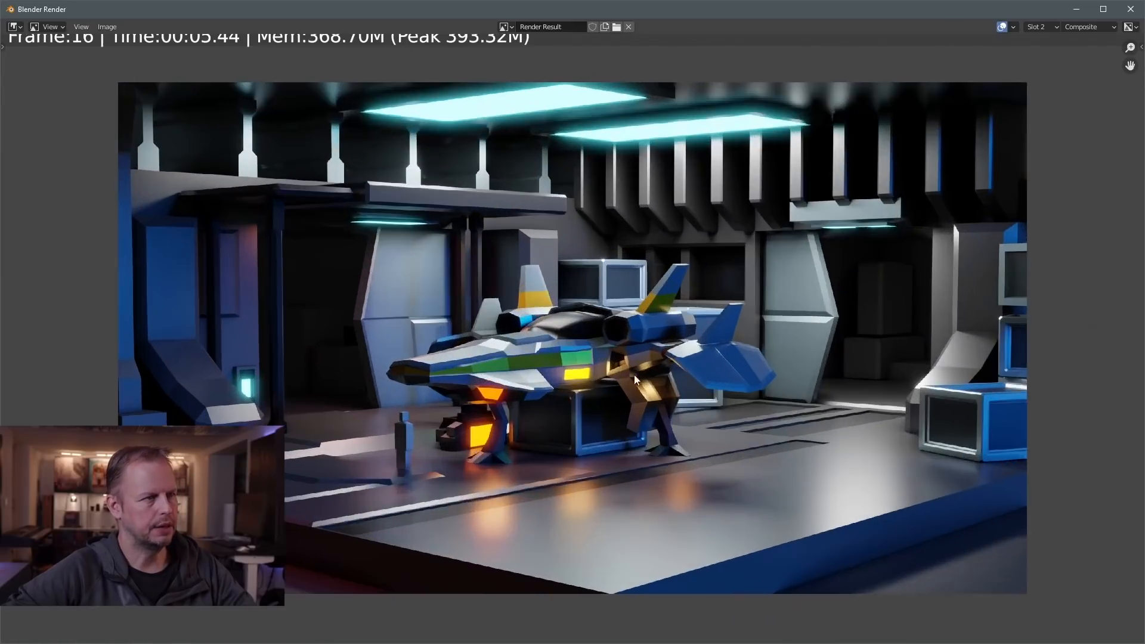
scroll(649, 340, down, 1)
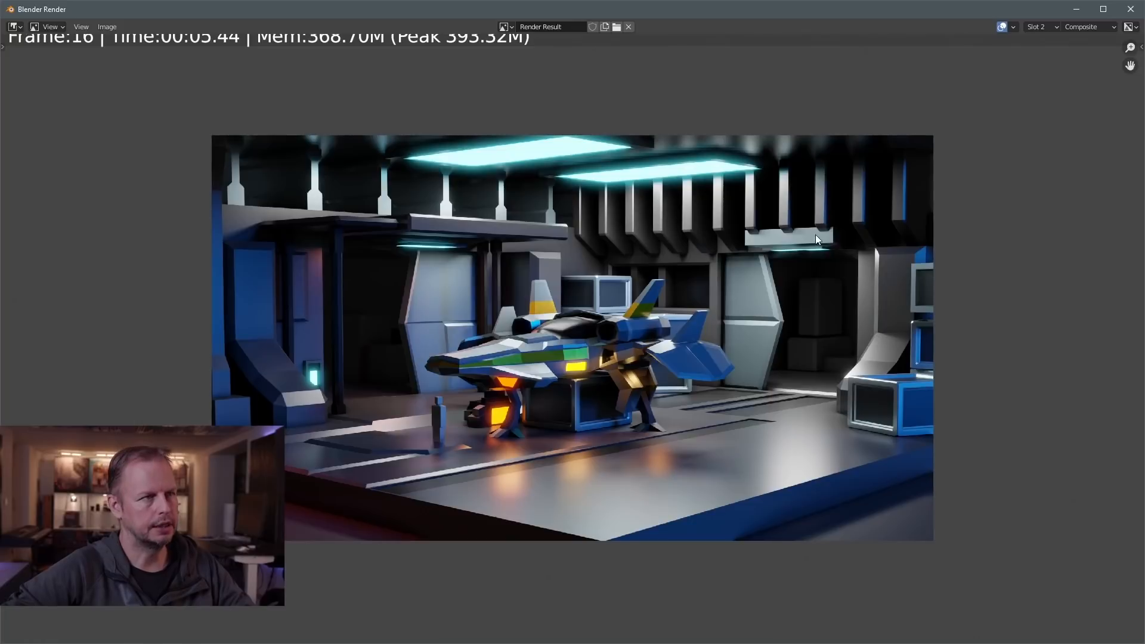
click(1130, 9)
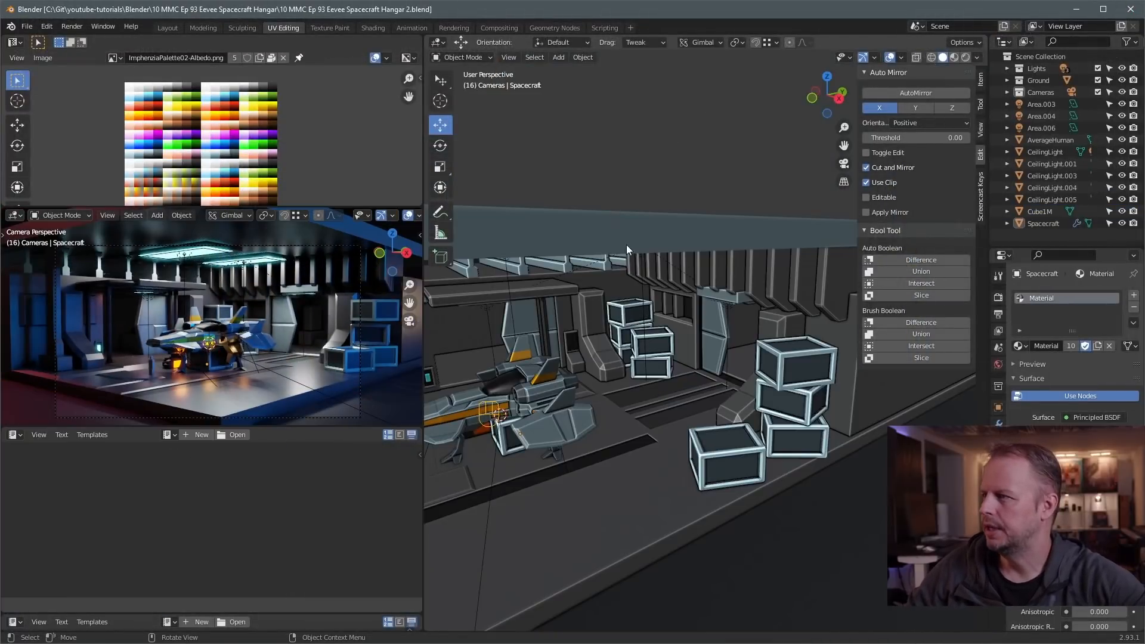
Switch to the Animation workspace, set the camera view to Rendered shading, and widen that view
click(410, 28)
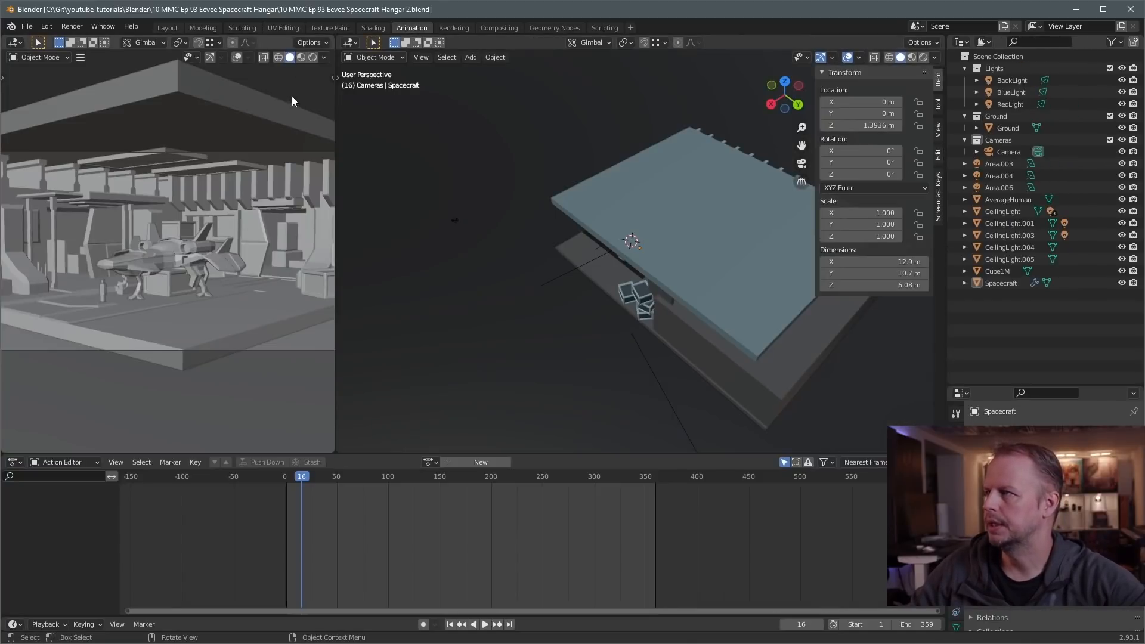
key(z)
key(z)
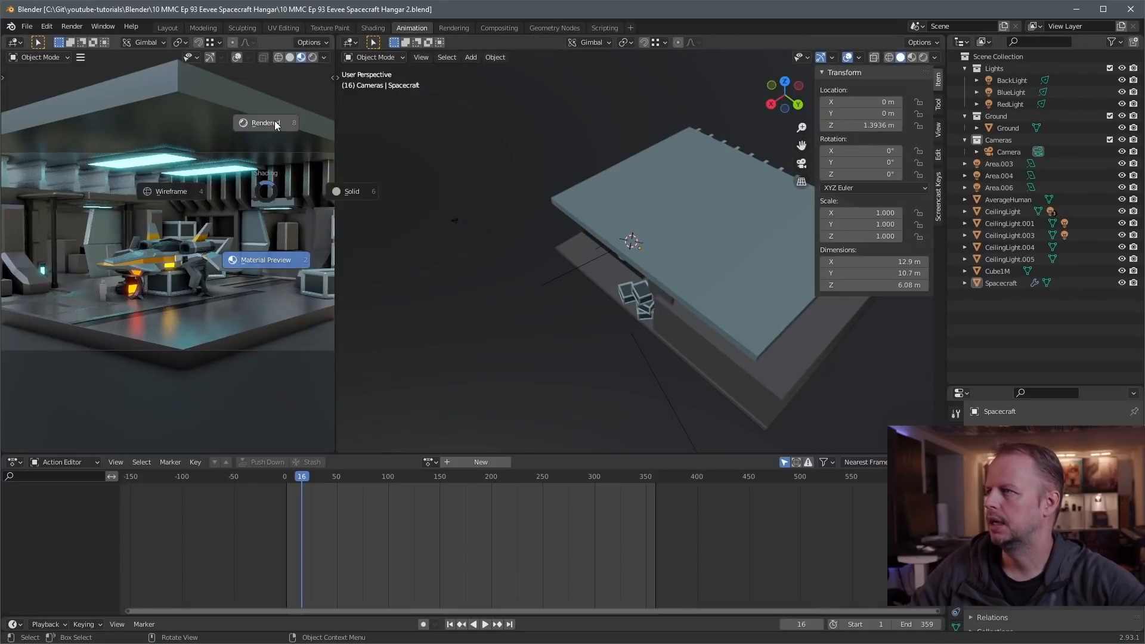
click(274, 122)
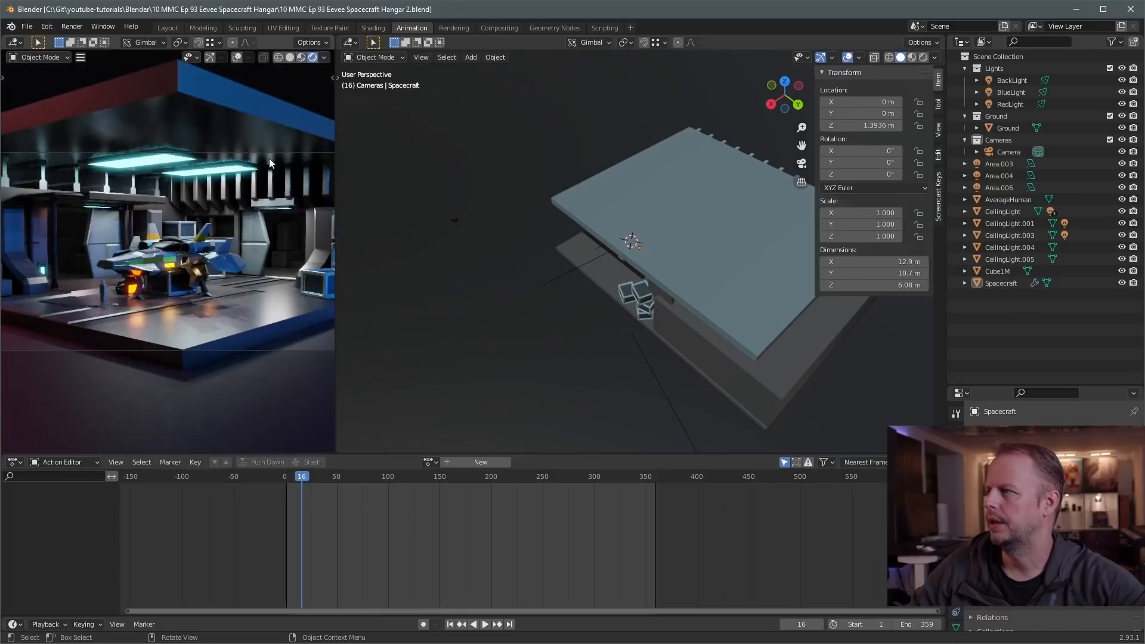
click(288, 124)
drag(336, 194, 456, 192)
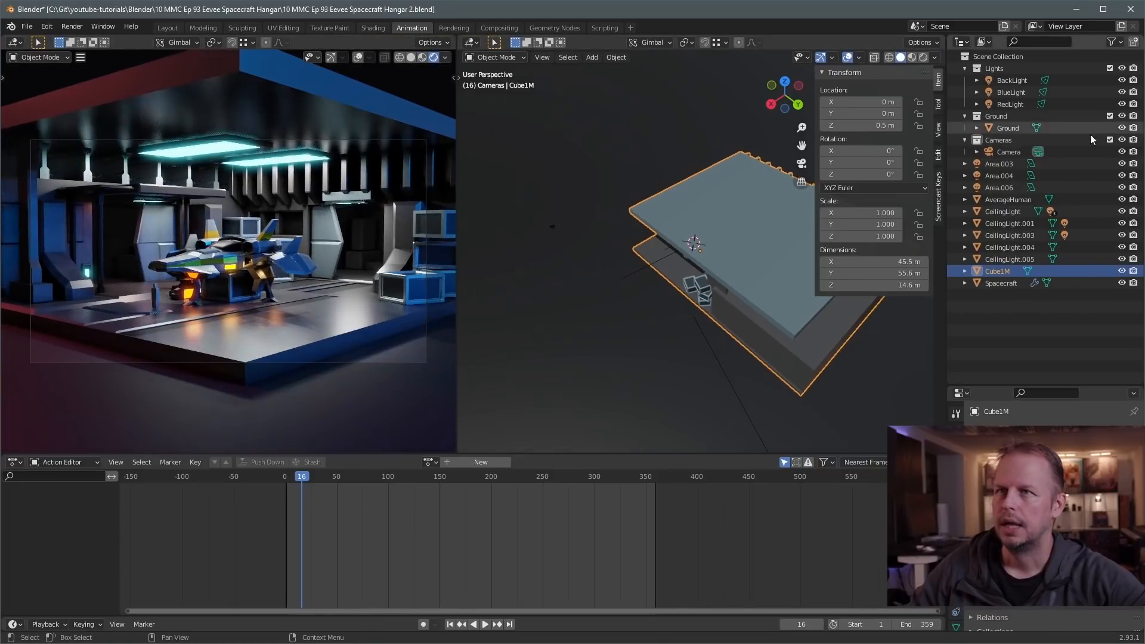
Select the scene camera, bring the hangar's open front into the perspective viewport, and show the Screencast Keys settings
click(1008, 141)
click(1008, 152)
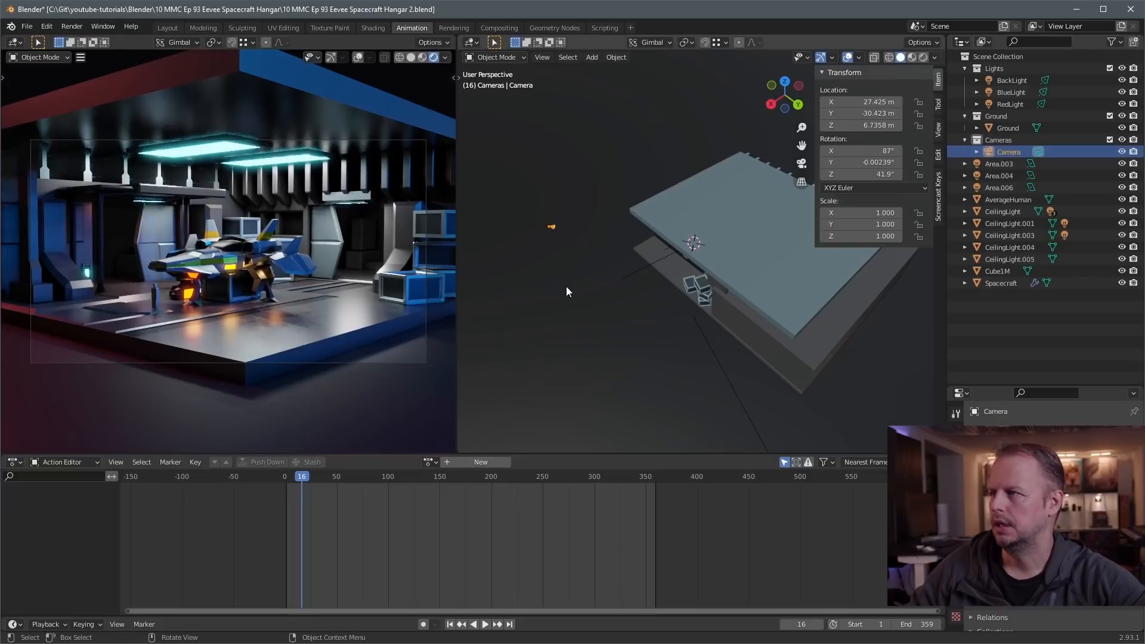
middle_drag(707, 295, 757, 227)
scroll(687, 280, up, 3)
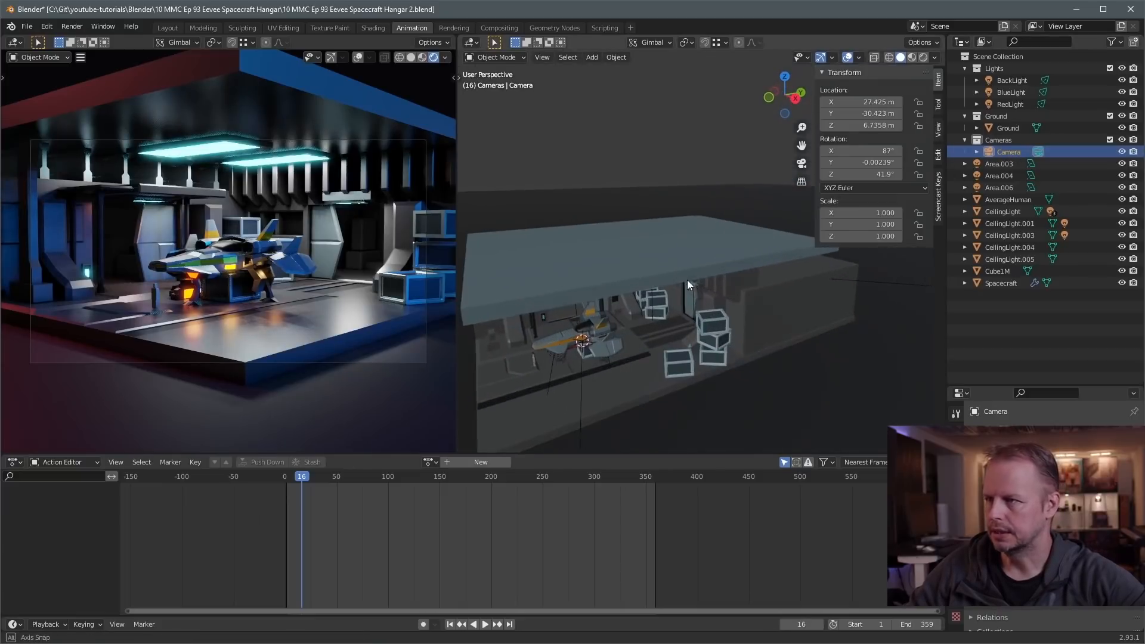
shift+middle_drag(677, 299, 726, 220)
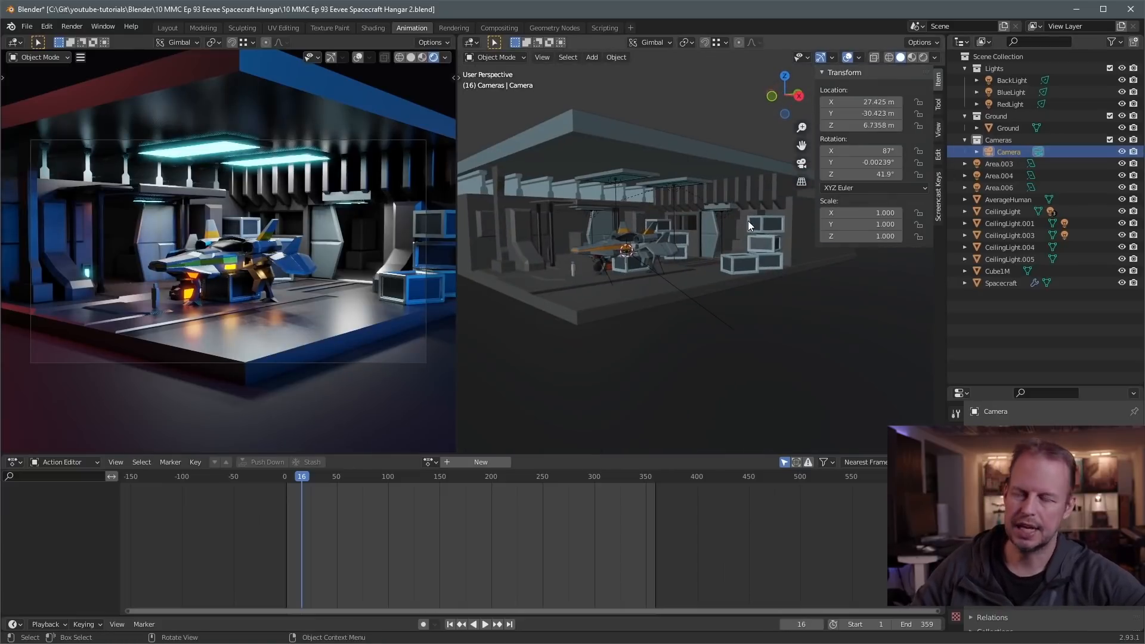
scroll(745, 219, up, 1)
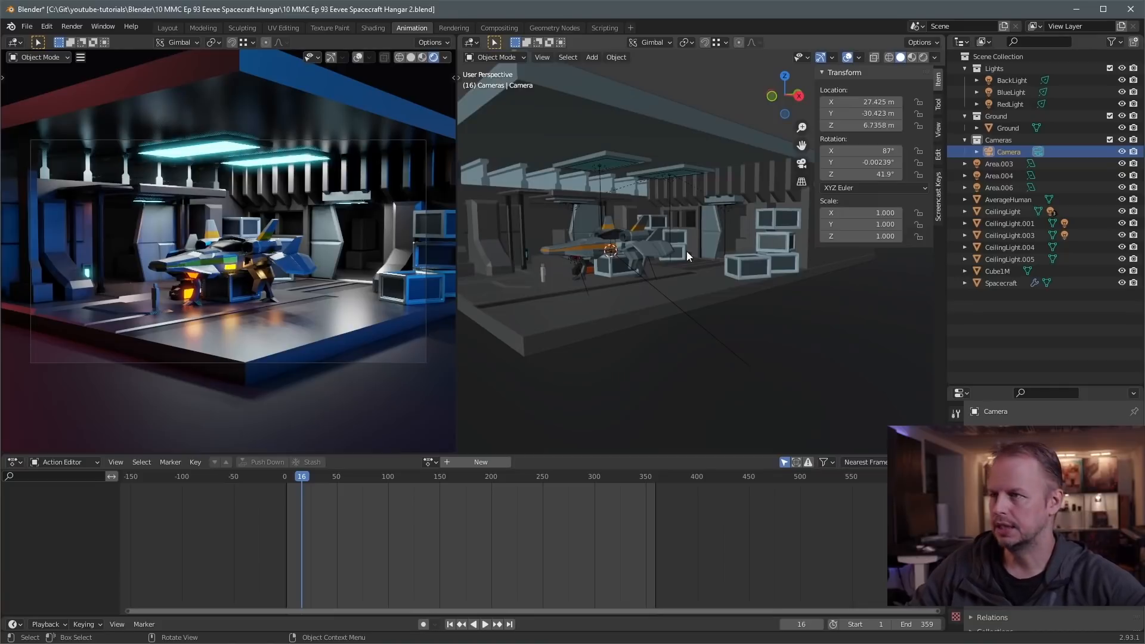
click(938, 199)
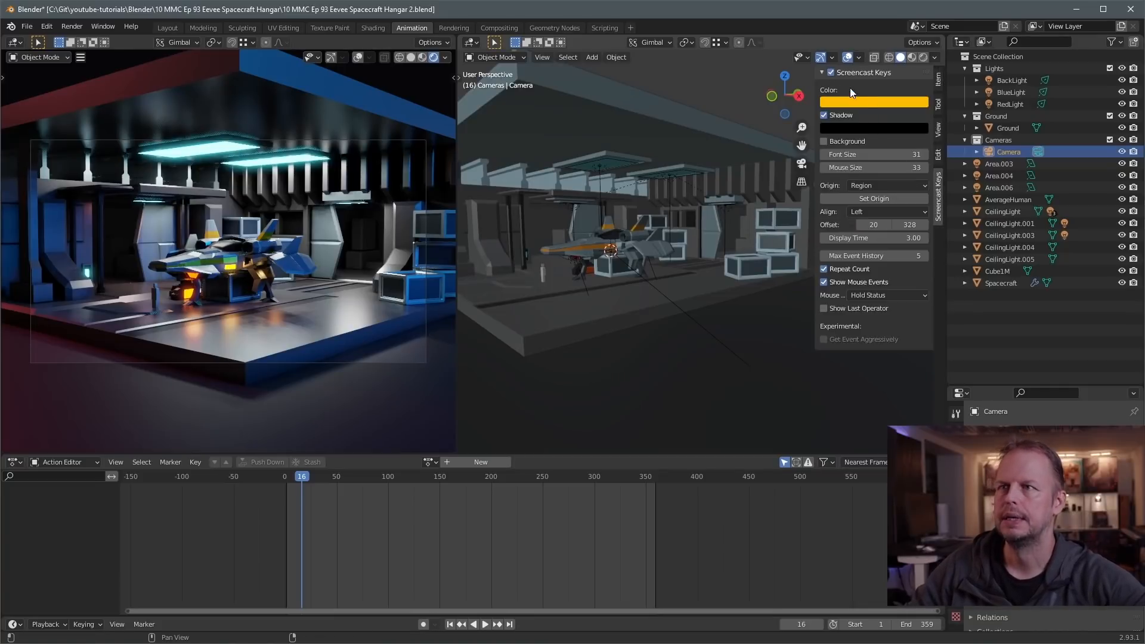
Return the animation to frame 1
click(285, 478)
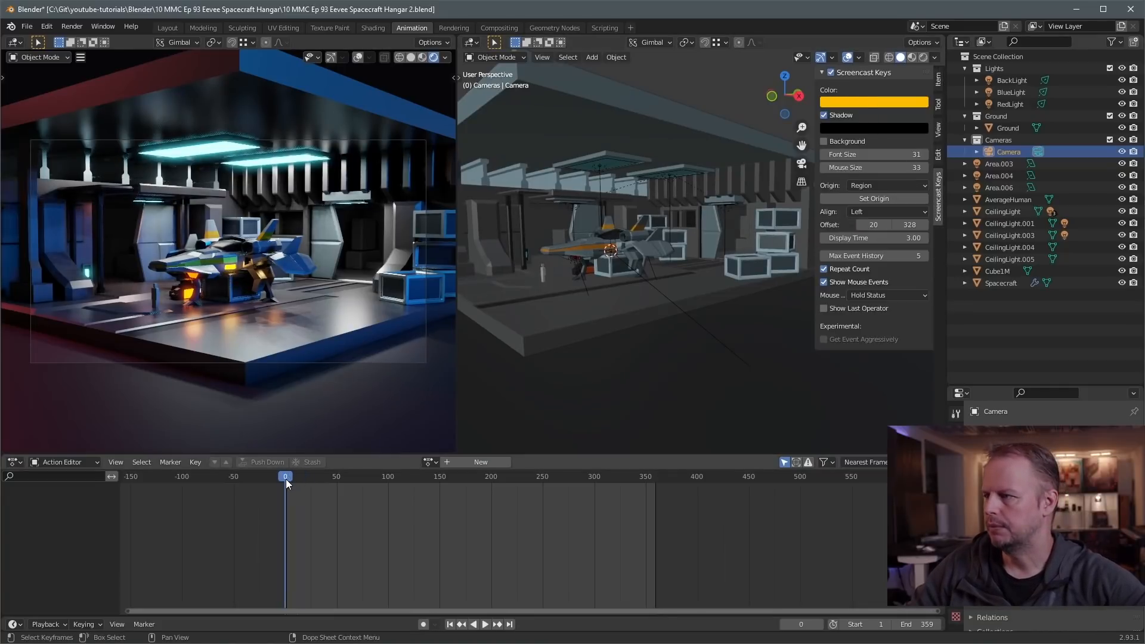
key(space)
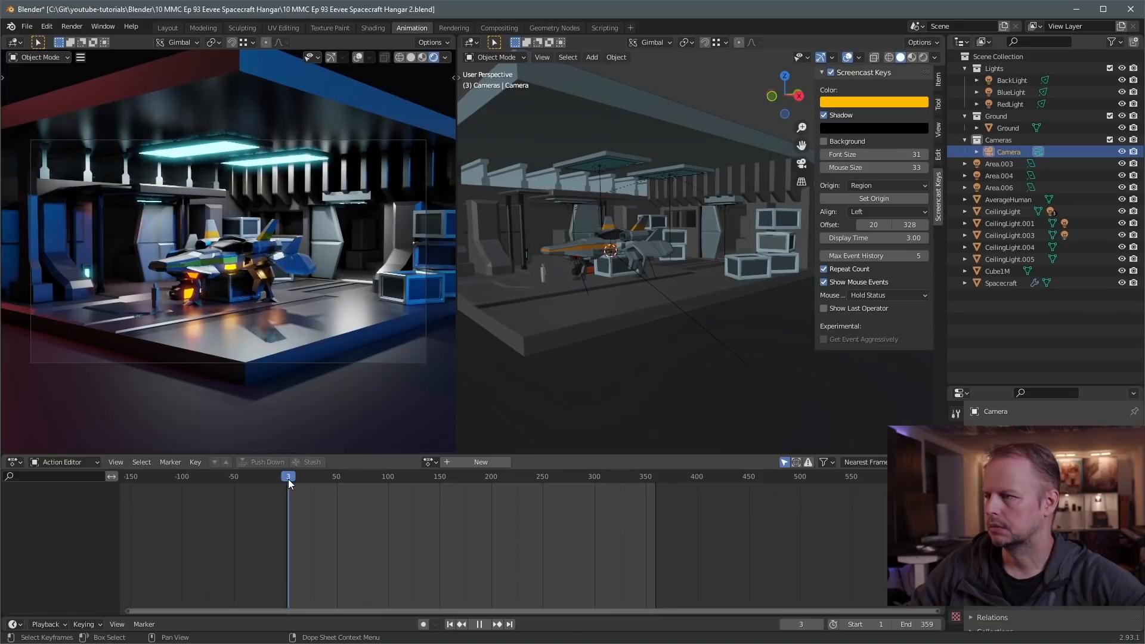
key(Escape)
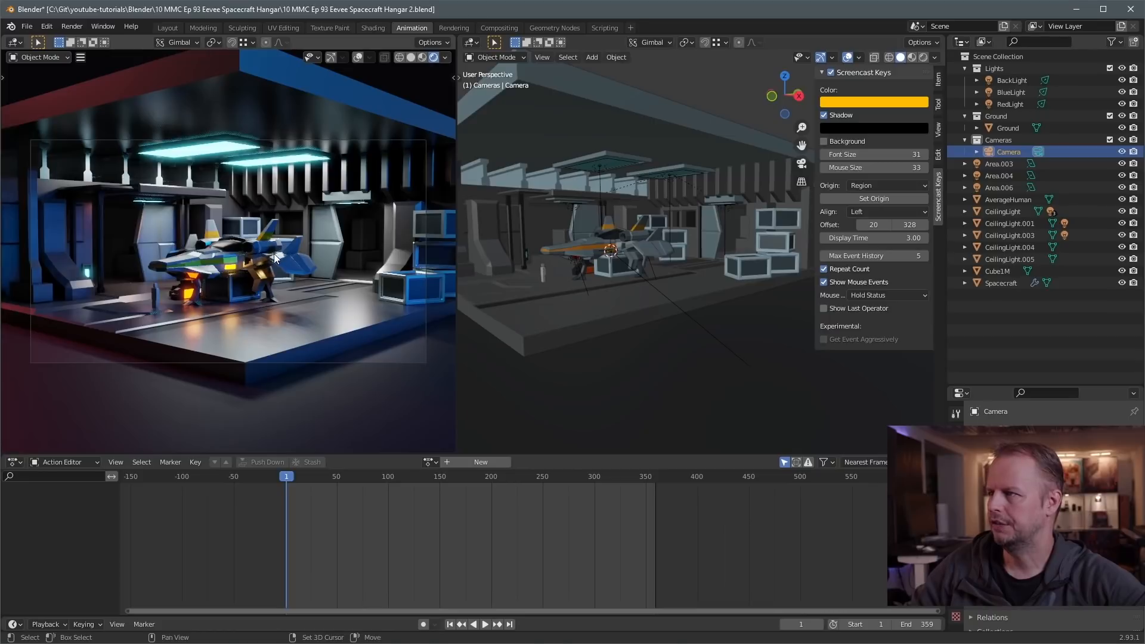
Fly the camera to a head-on view of the spacecraft and insert a Location & Rotation keyframe at frame 1
key(shift+grave)
key(s)
key(a)
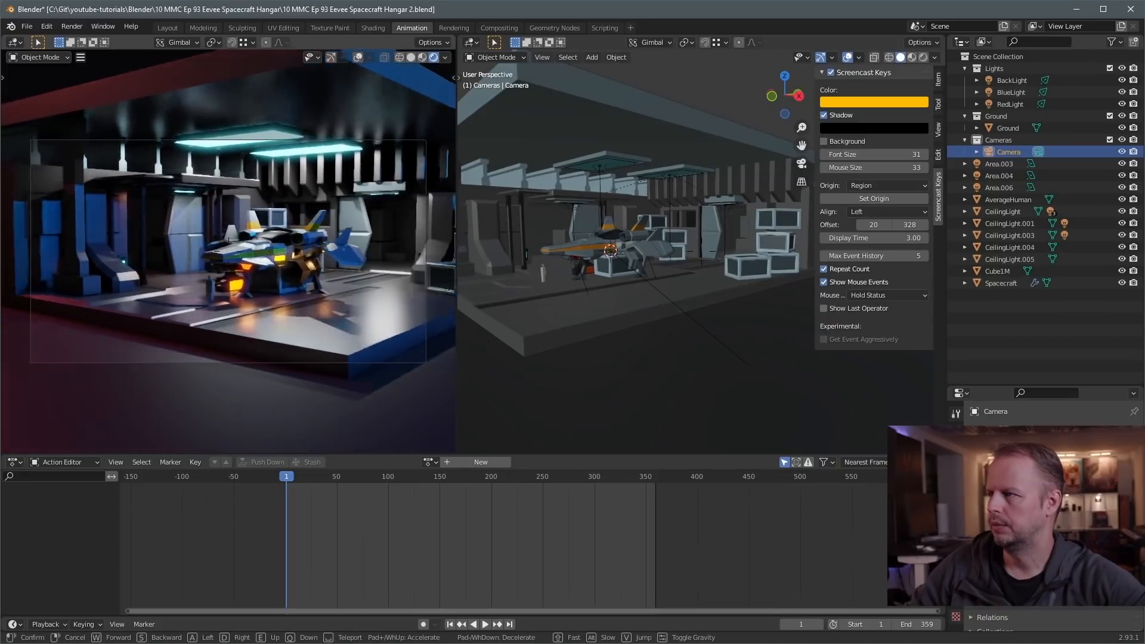
key(w)
key(a)
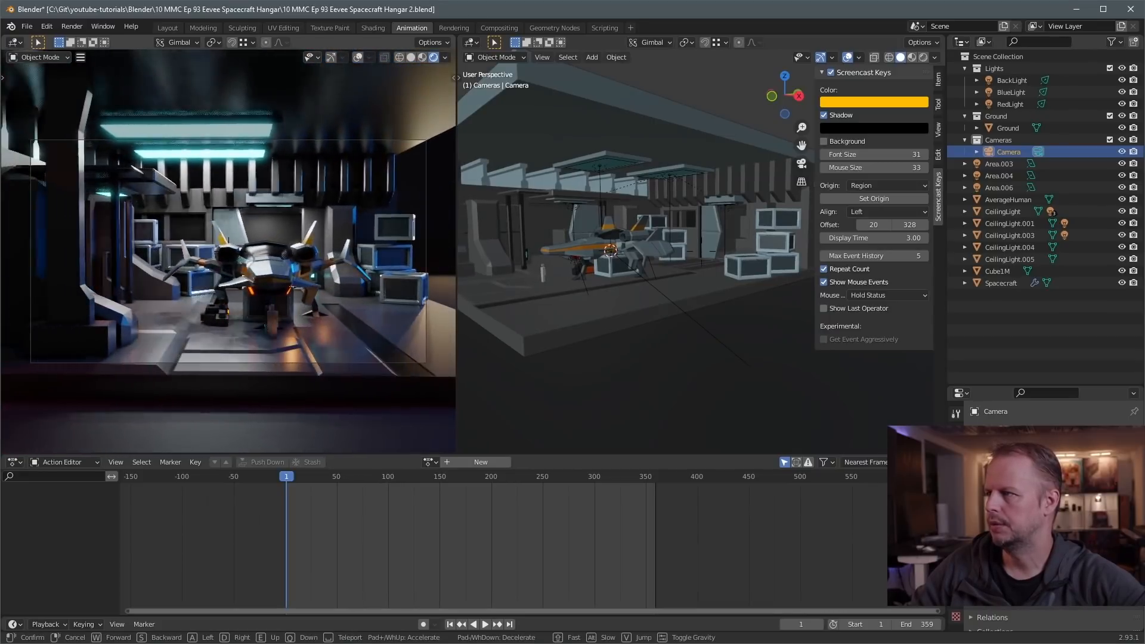
key(d)
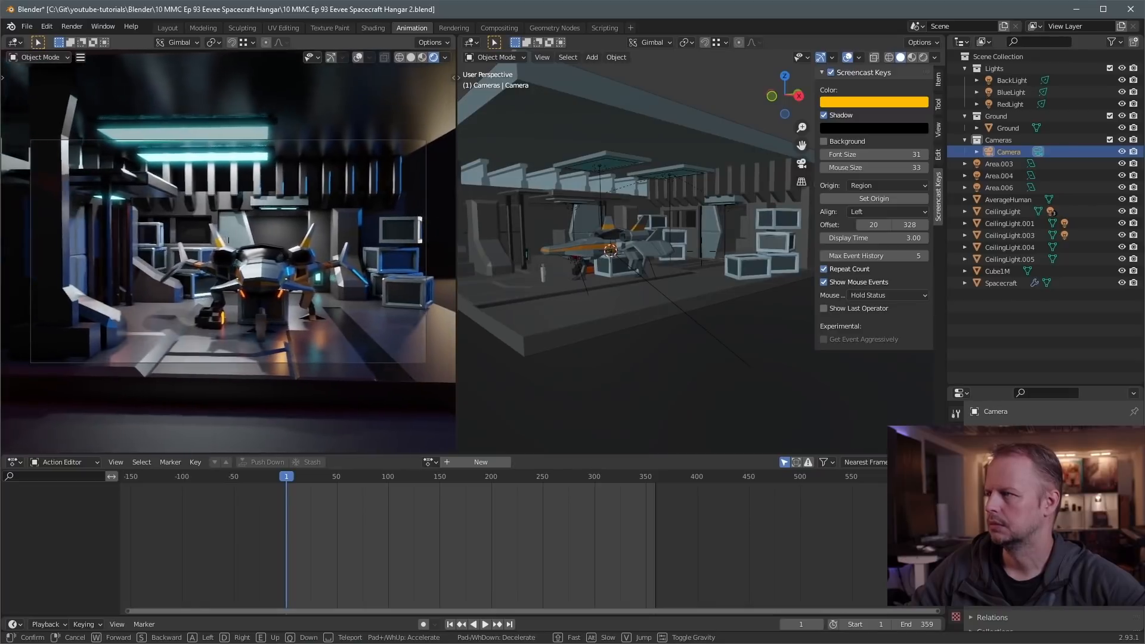
click(228, 251)
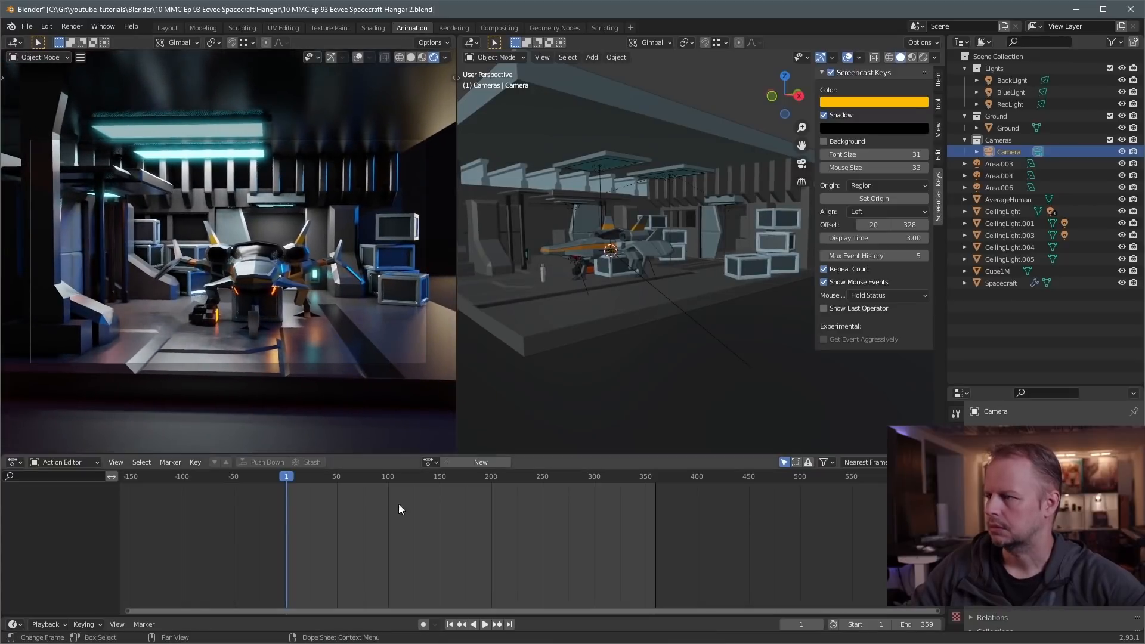
key(i)
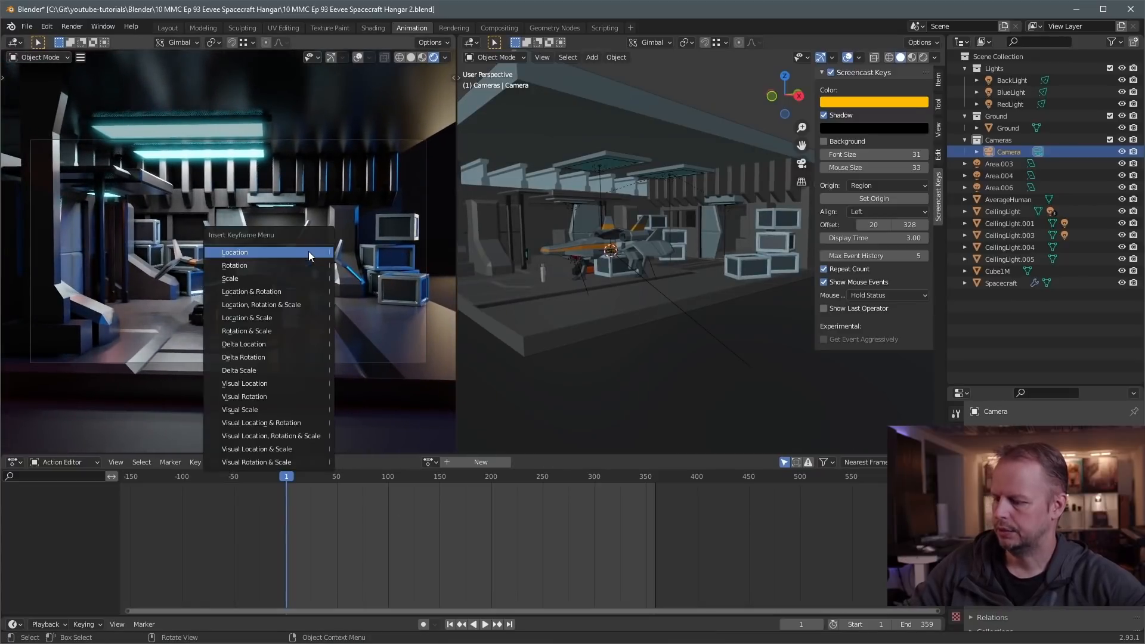
click(276, 293)
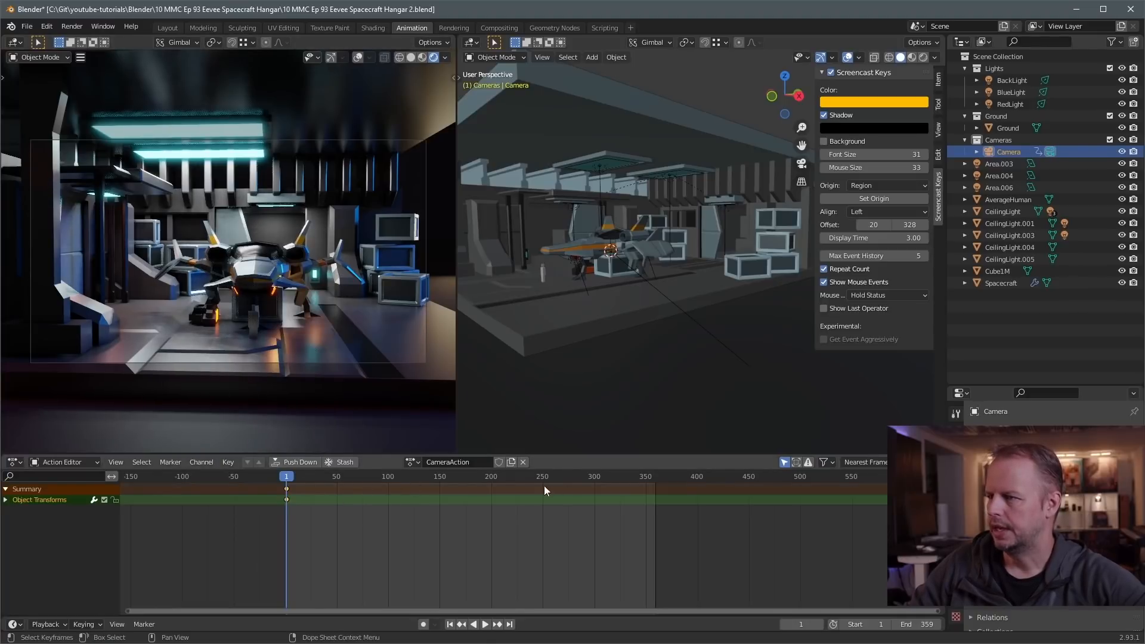
Go to frame 360 and fly the camera to an angled view of the spacecraft and the hangar's outer floor corner
drag(558, 476, 656, 477)
key(space)
key(shift+grave)
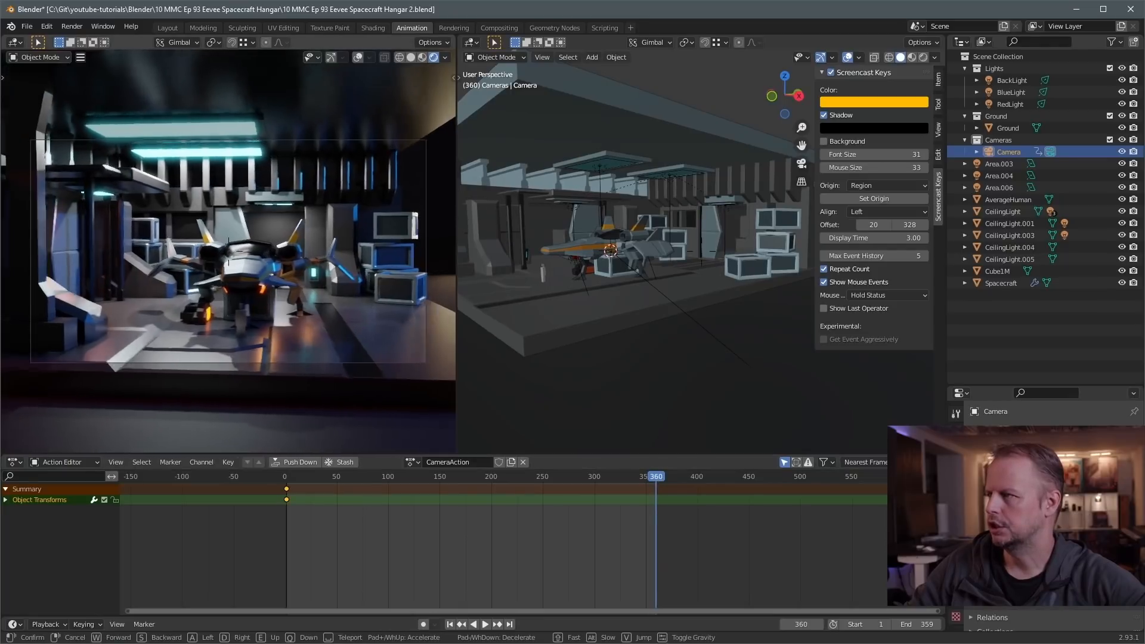
key(d)
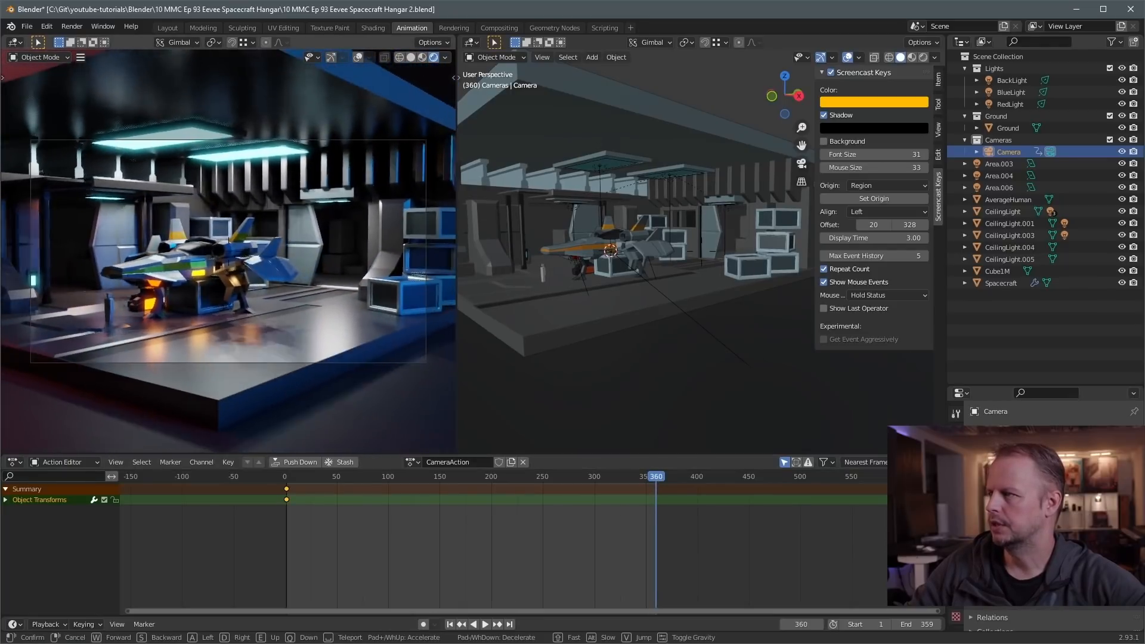
key(w)
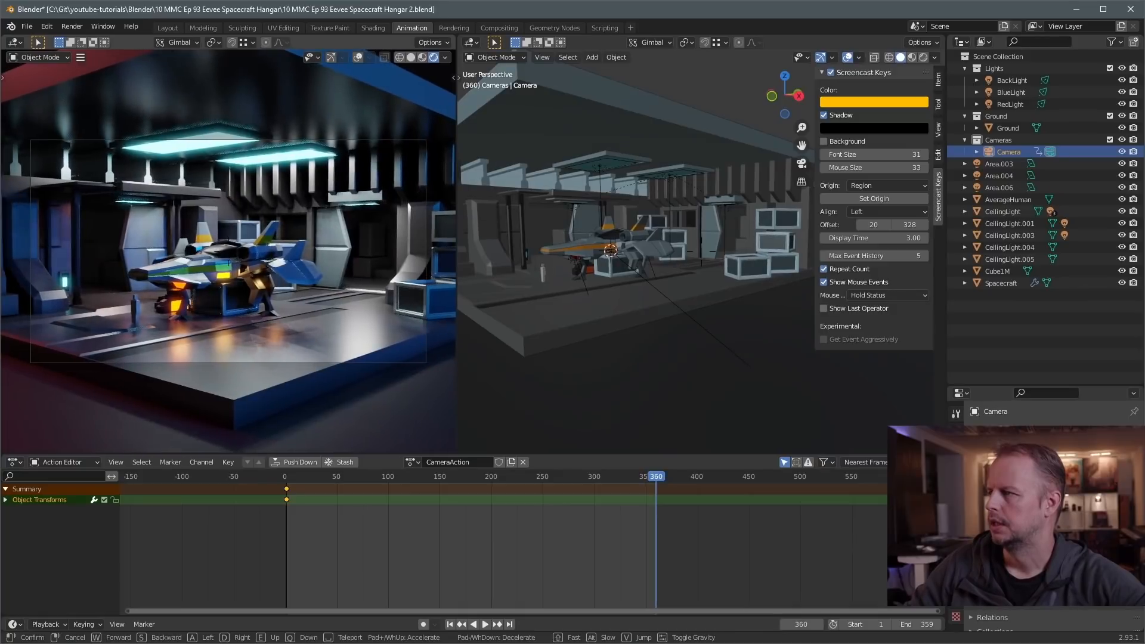
click(230, 257)
Insert a Location & Rotation keyframe for the camera at frame 360 and play back the camera move
key(i)
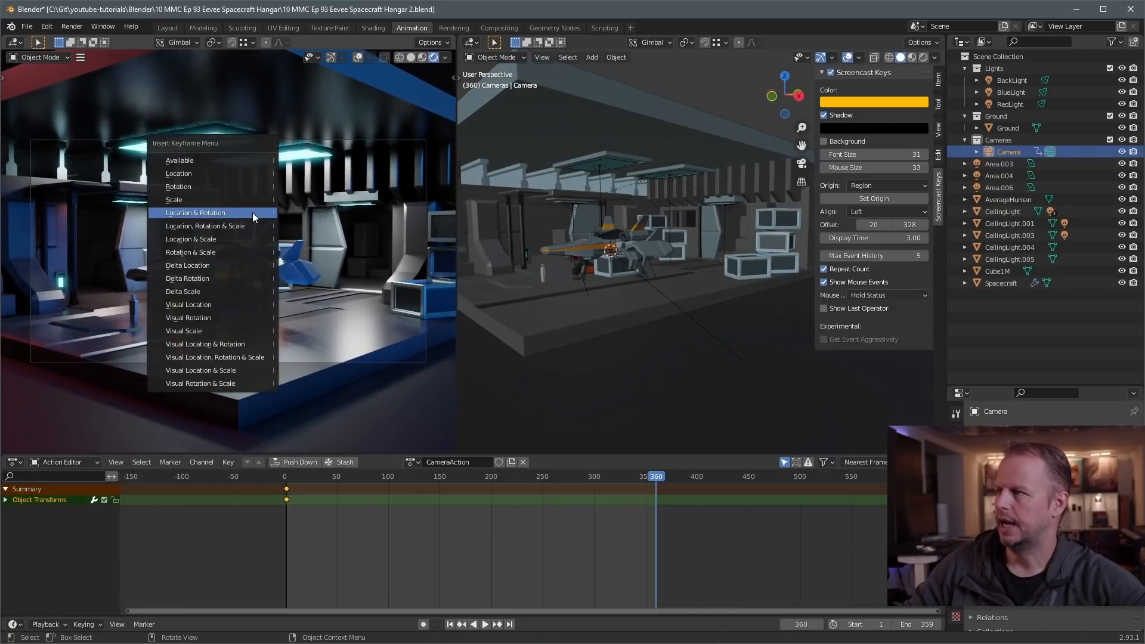
click(237, 212)
key(space)
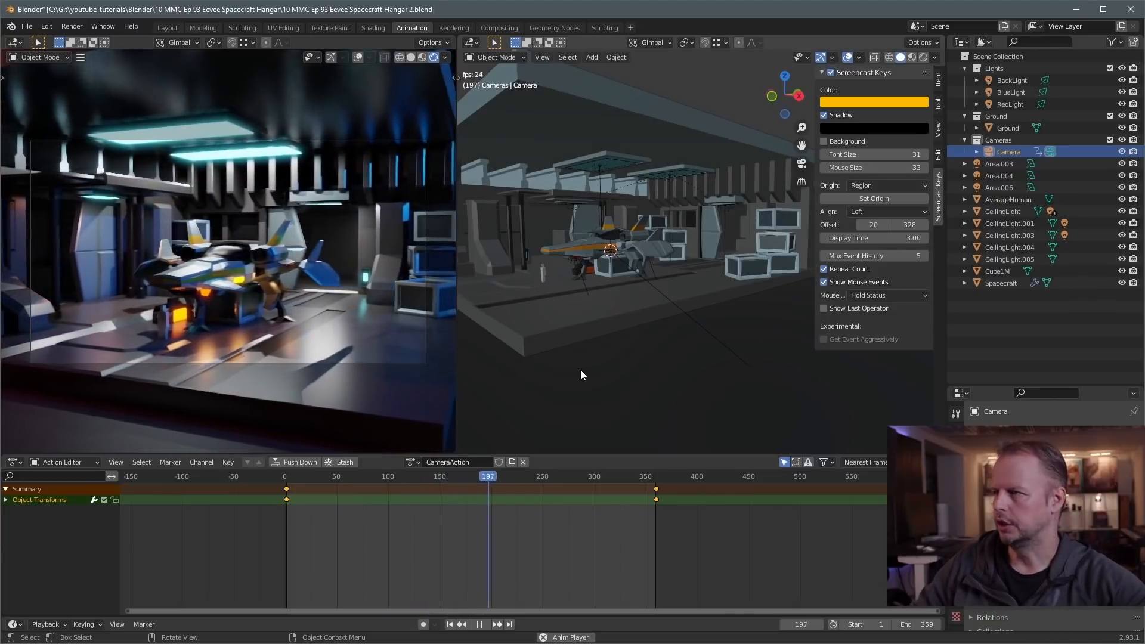
key(space)
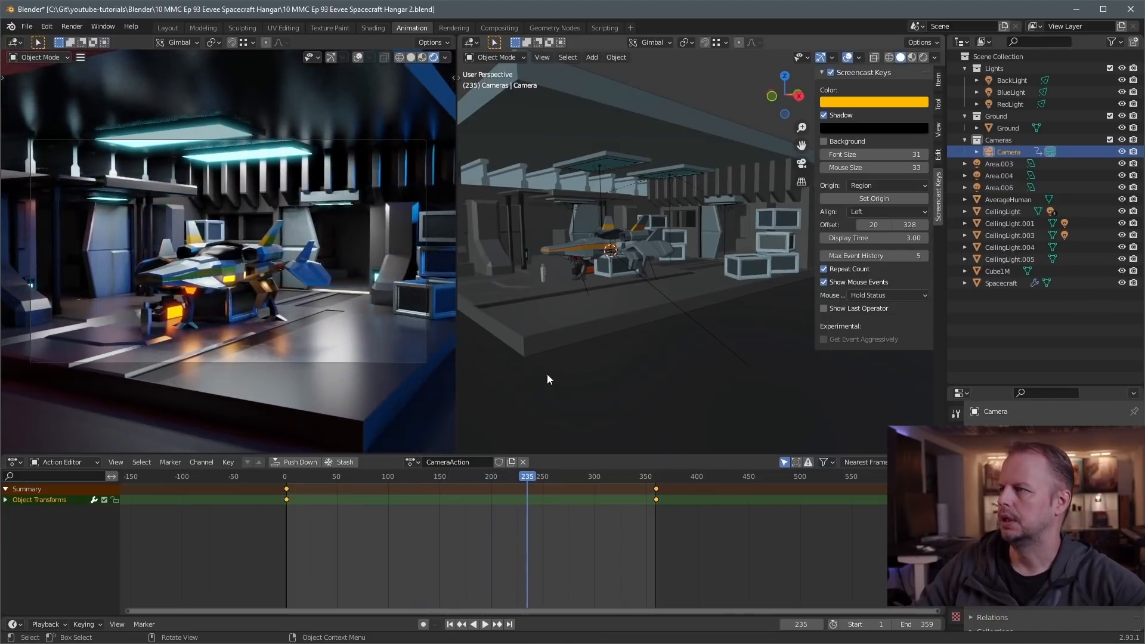
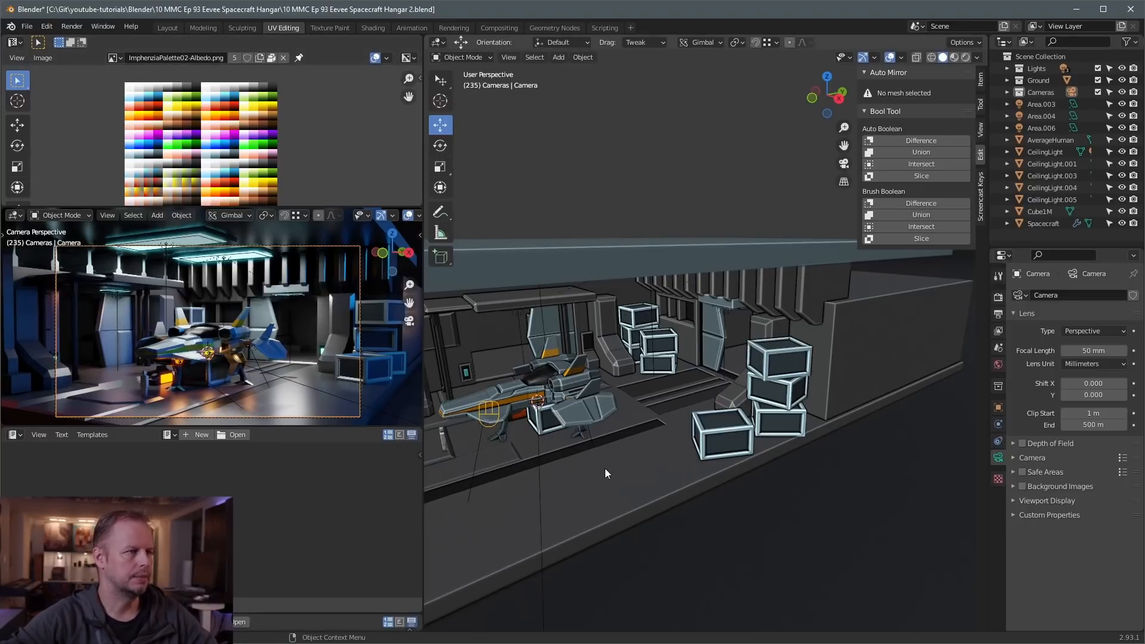
Select the spacecraft, switch to the Shading workspace, and enlarge the node editor showing its material
click(630, 452)
click(534, 387)
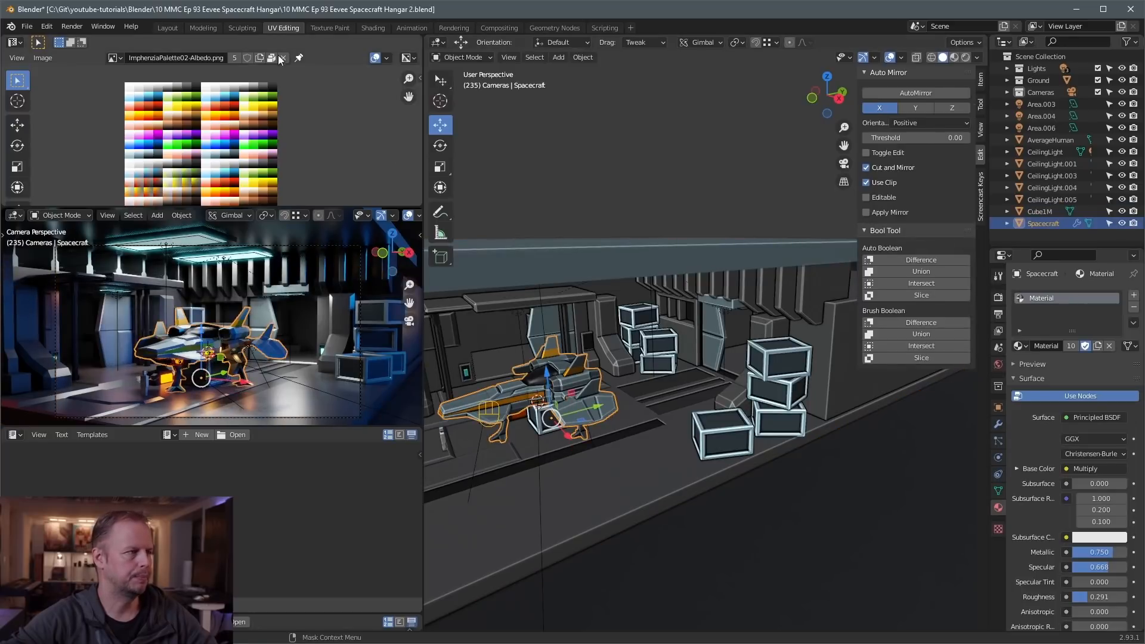
click(372, 27)
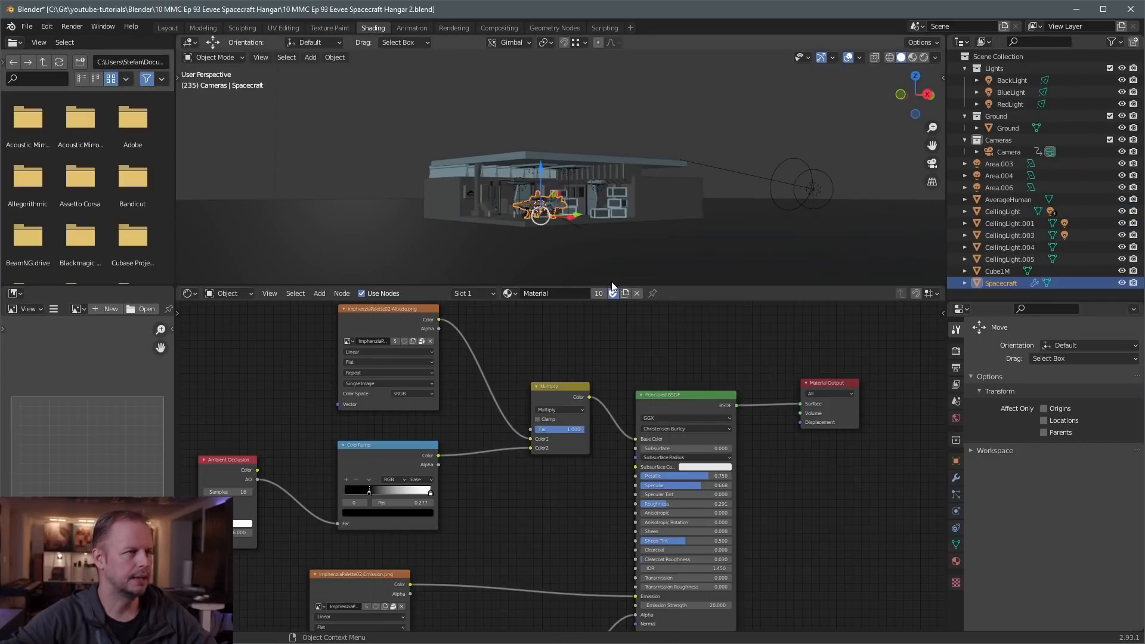
drag(612, 287, 613, 199)
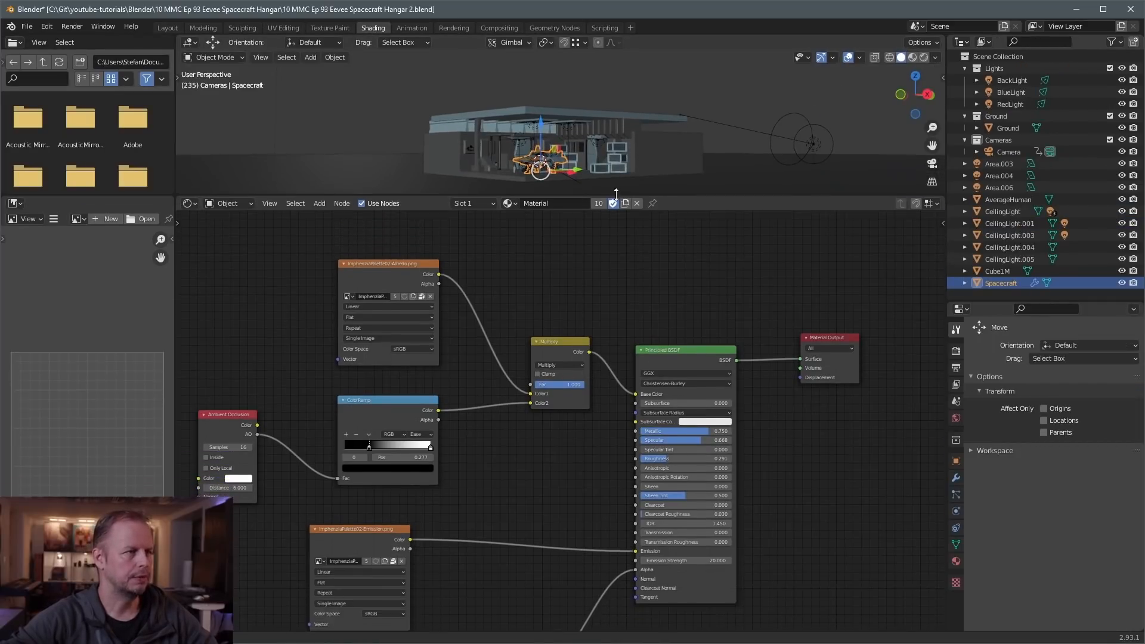
Select the albedo texture node and display ImphenziaPalette02-Albedo.png in the image editor with the palette in view
click(401, 267)
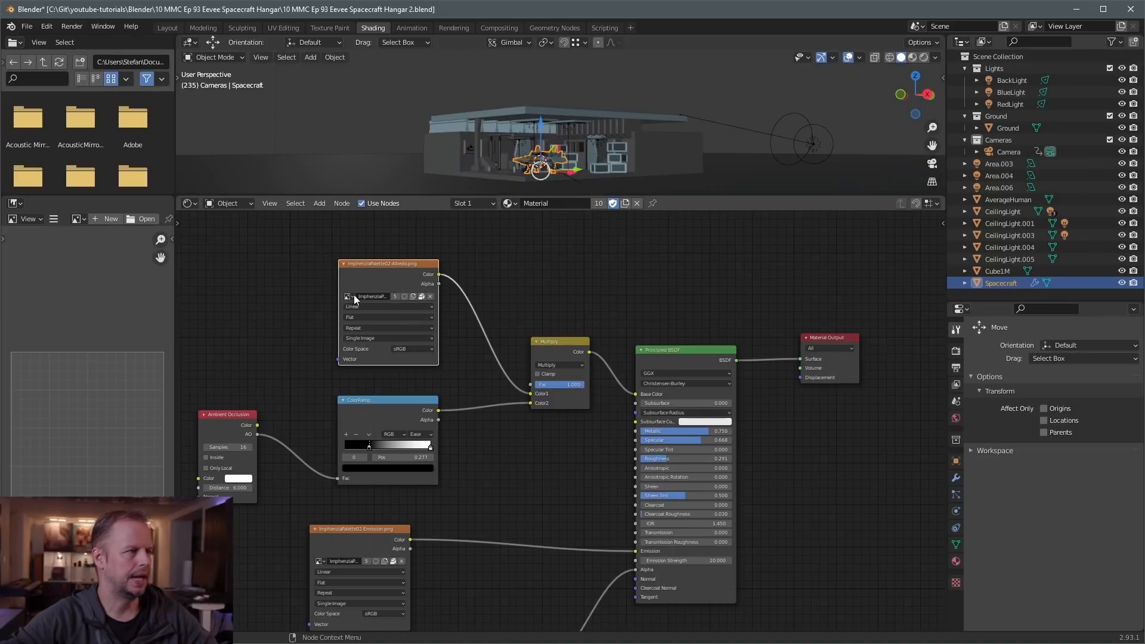
click(37, 218)
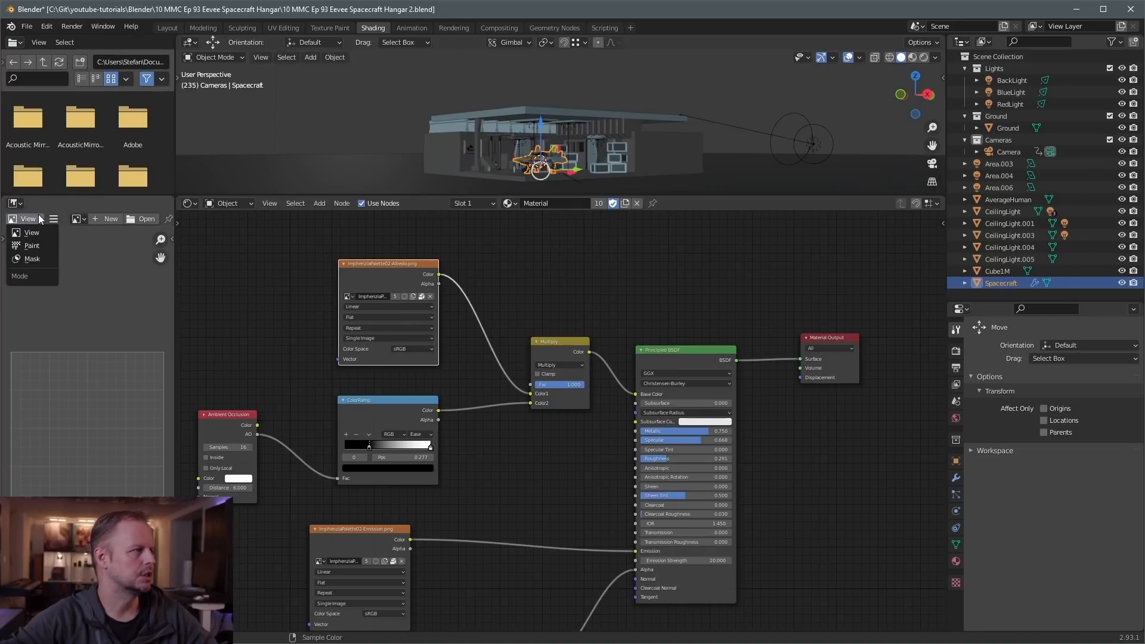
click(76, 219)
click(134, 239)
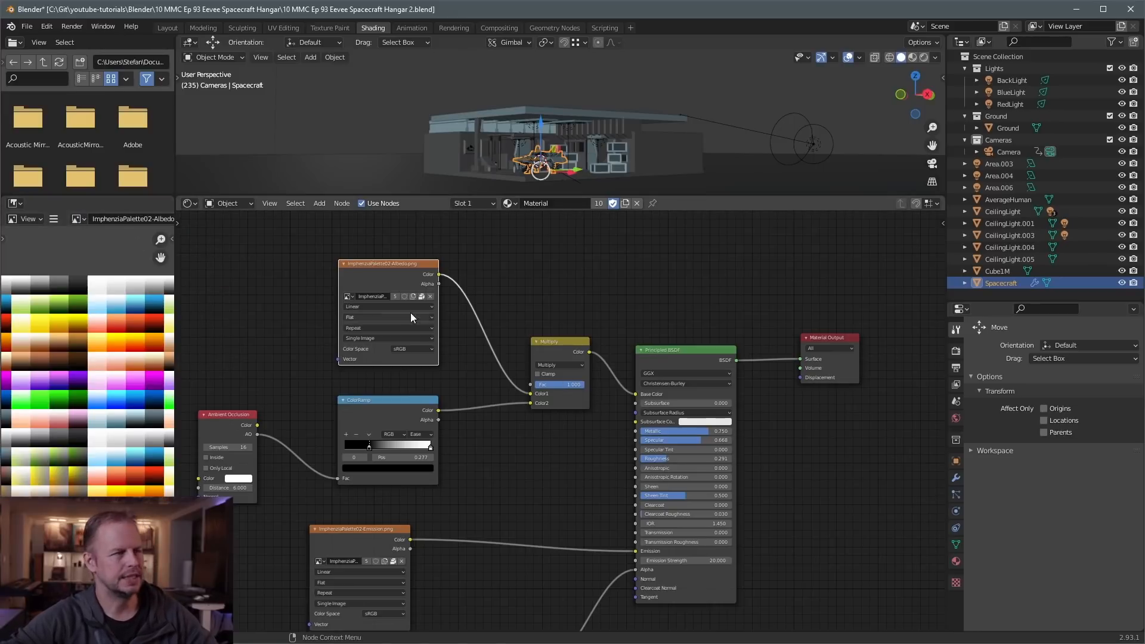
scroll(73, 366, down, 2)
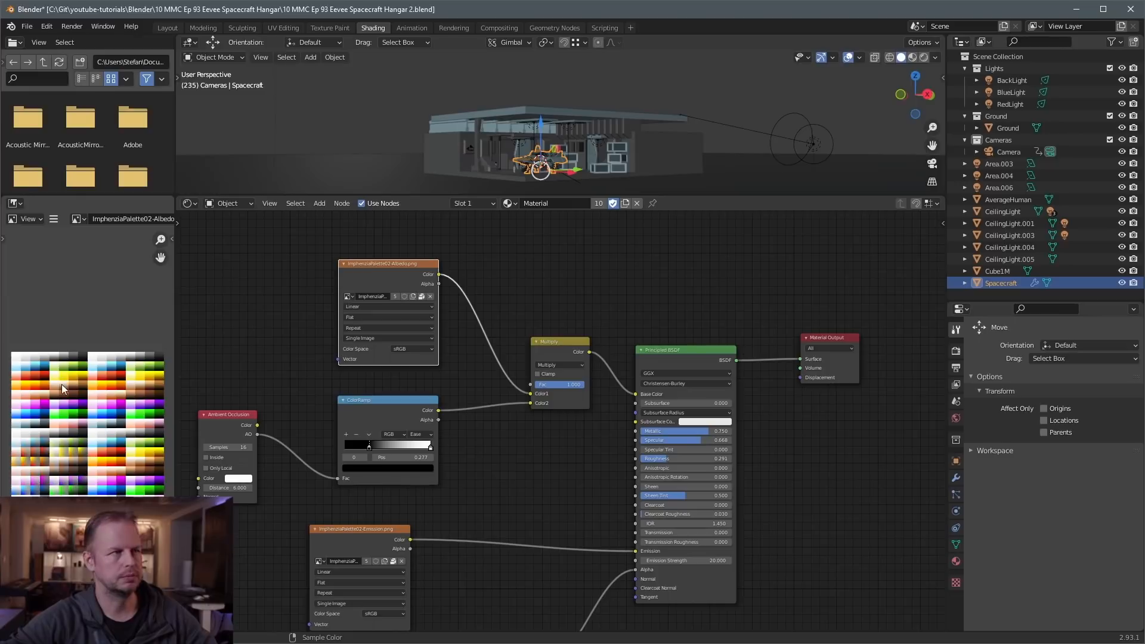
Frame the spacecraft in the 3D viewport and enter Edit Mode on its mesh
scroll(553, 134, up, 5)
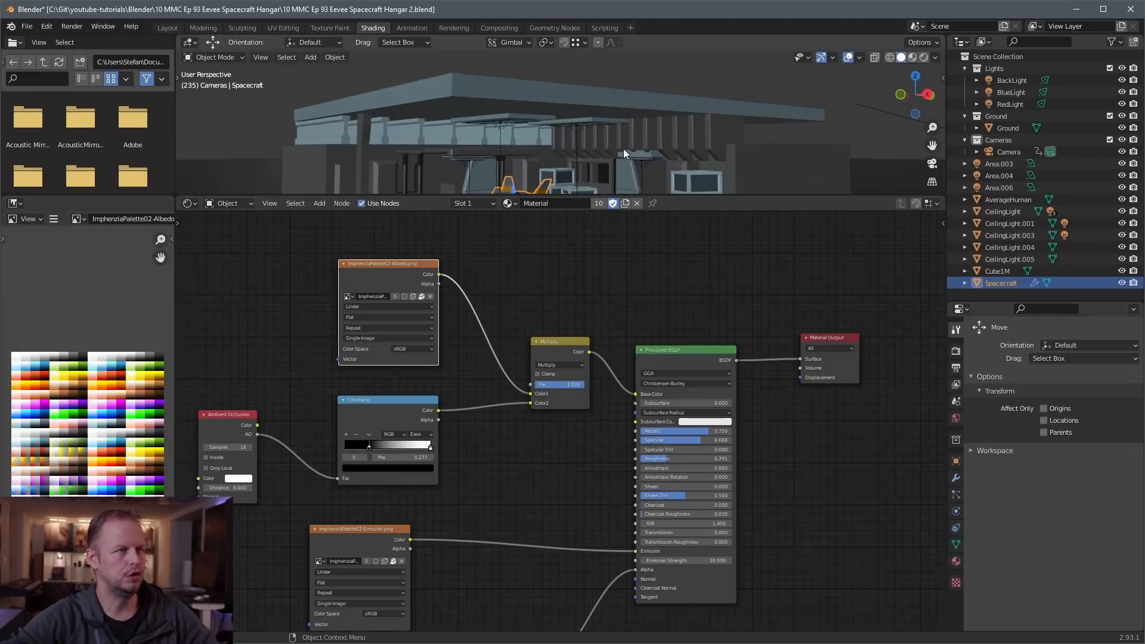
key(KP_Decimal)
key(Tab)
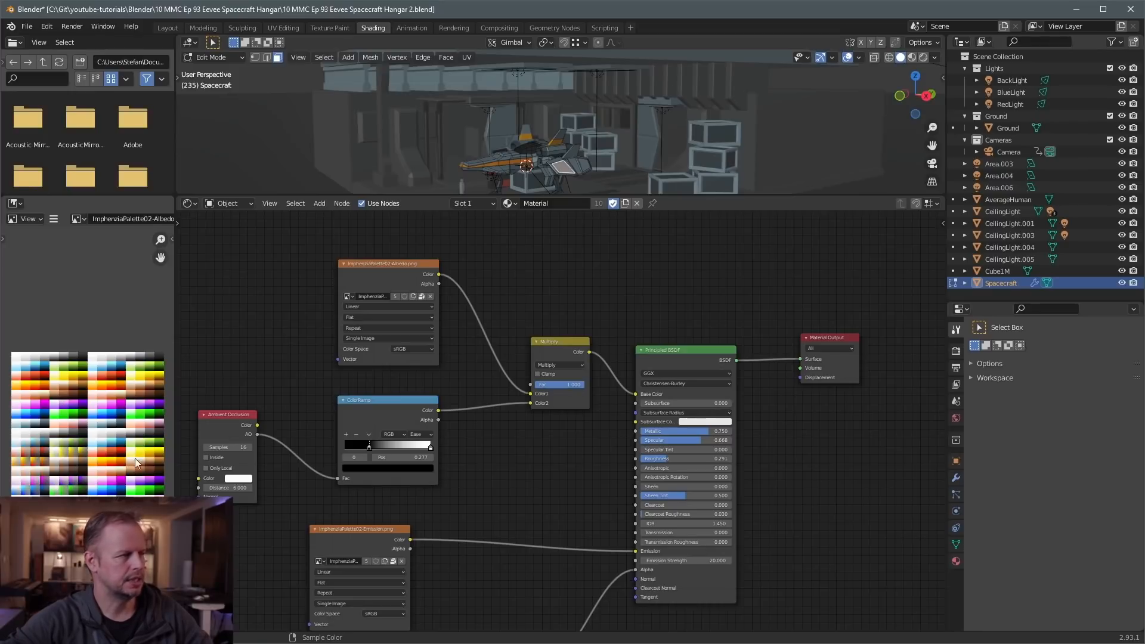
Examine the emission and opacity texture nodes, then display ImphenziaPalette02-Emission.png in the image editor and inspect its coloured swatches
middle_drag(499, 427, 507, 365)
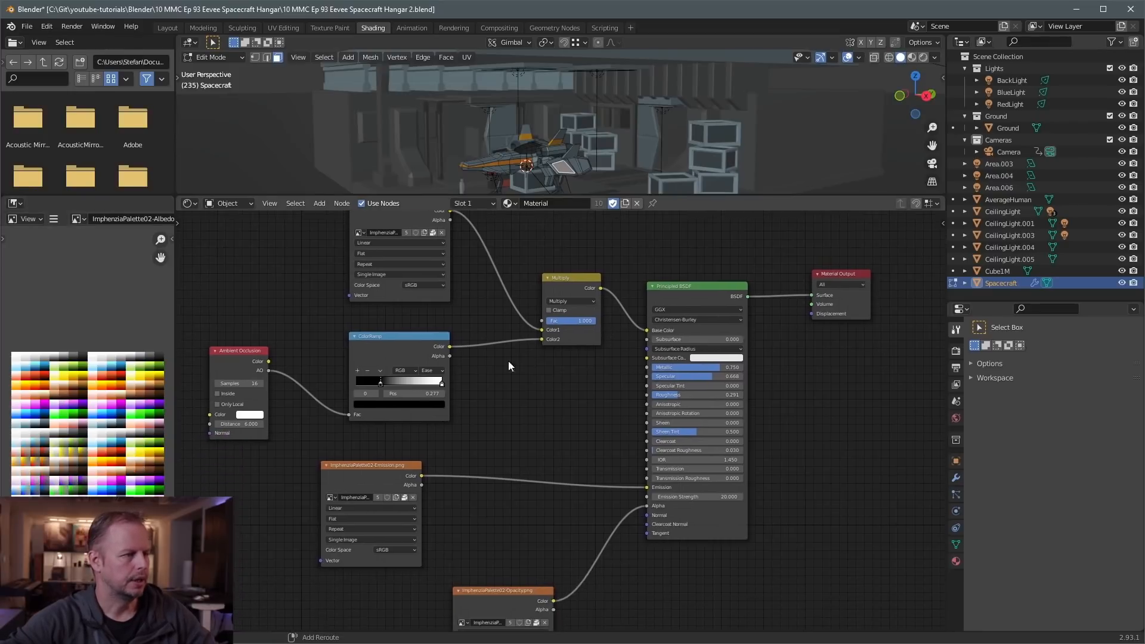
middle_drag(552, 511, 566, 449)
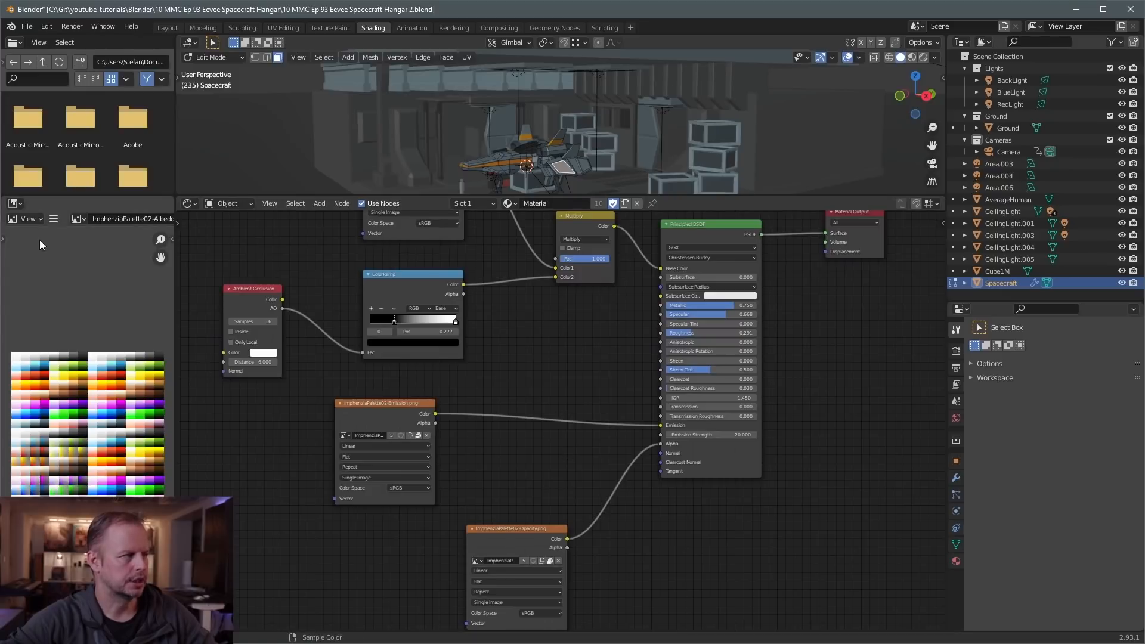
click(79, 219)
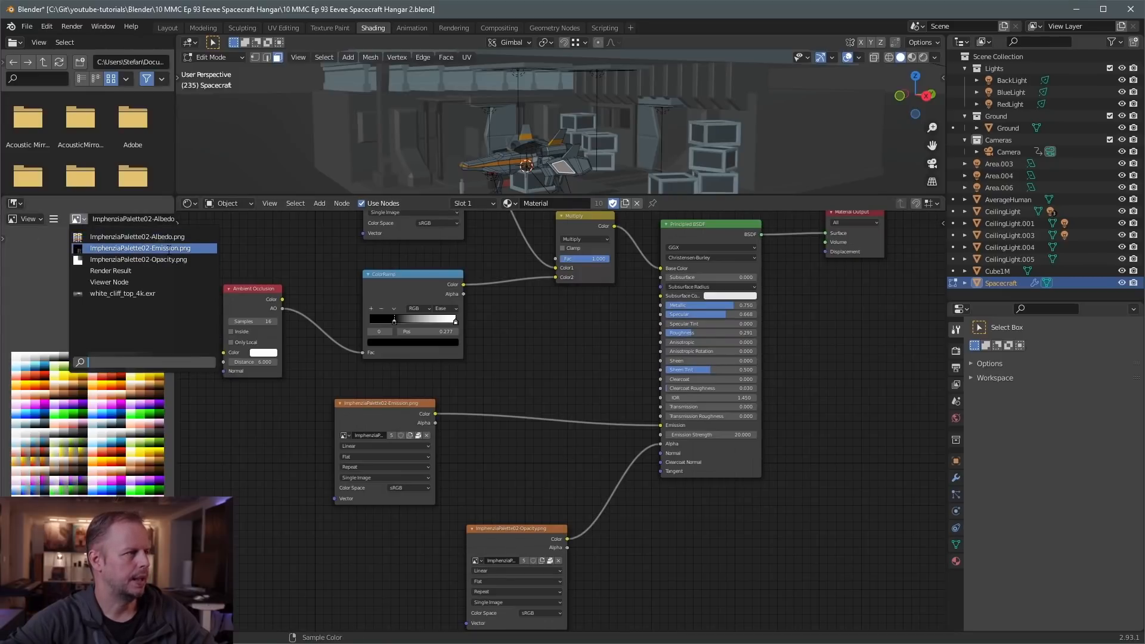
click(169, 248)
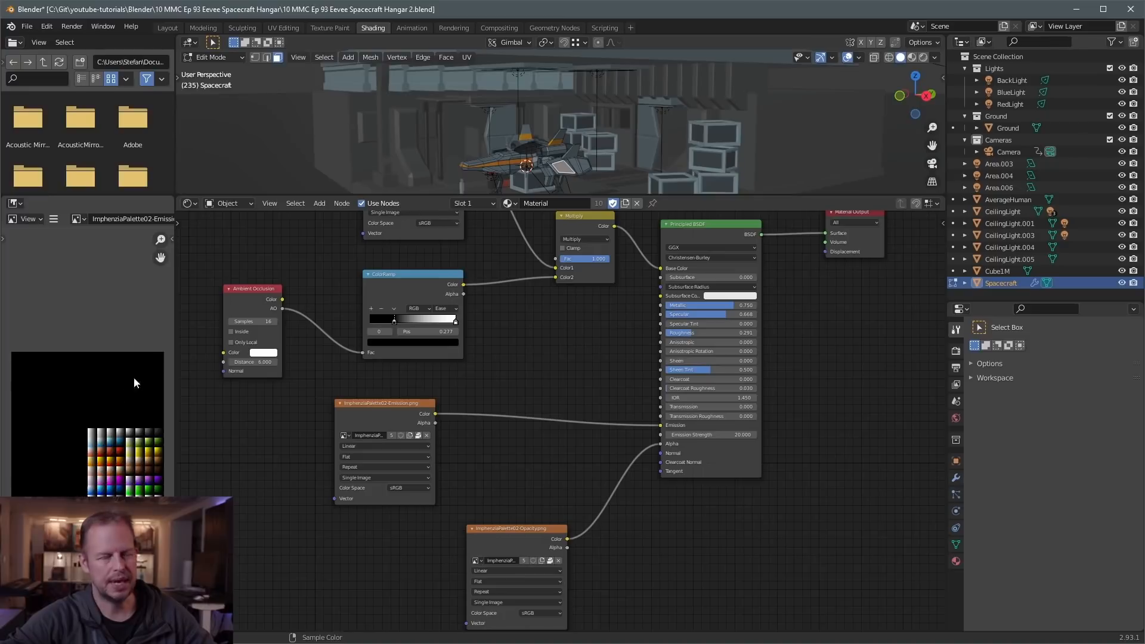
scroll(94, 445, up, 3)
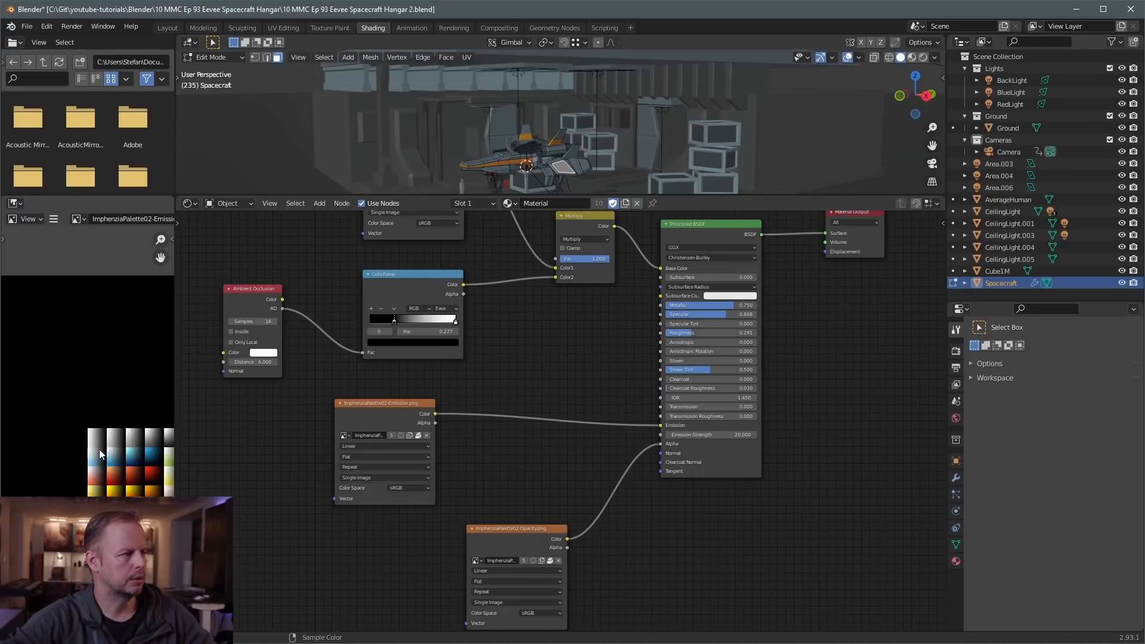
Examine the emission palette swatches and how the emission texture node feeds the Principled BSDF's Emission input
middle_drag(117, 456, 57, 345)
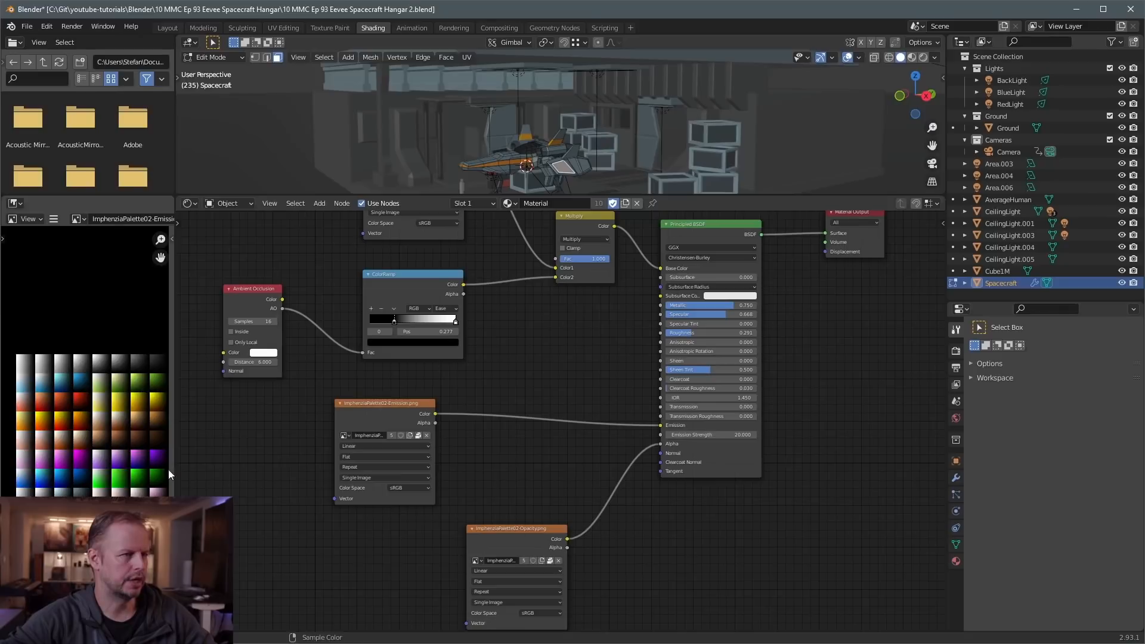
drag(391, 402, 402, 397)
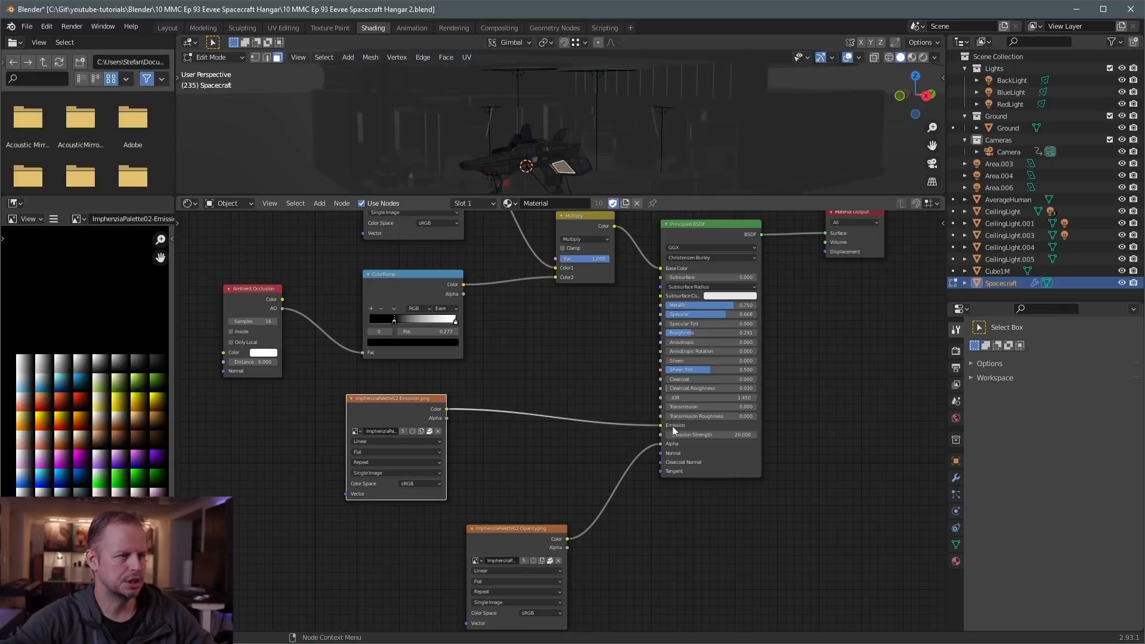
scroll(686, 427, up, 2)
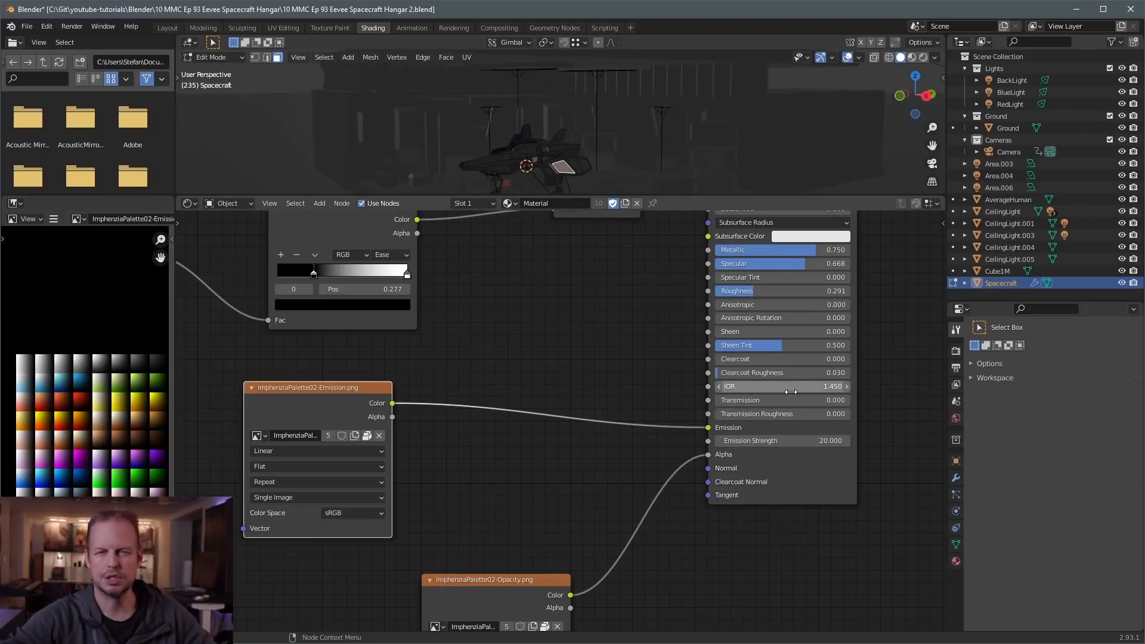
scroll(769, 430, down, 2)
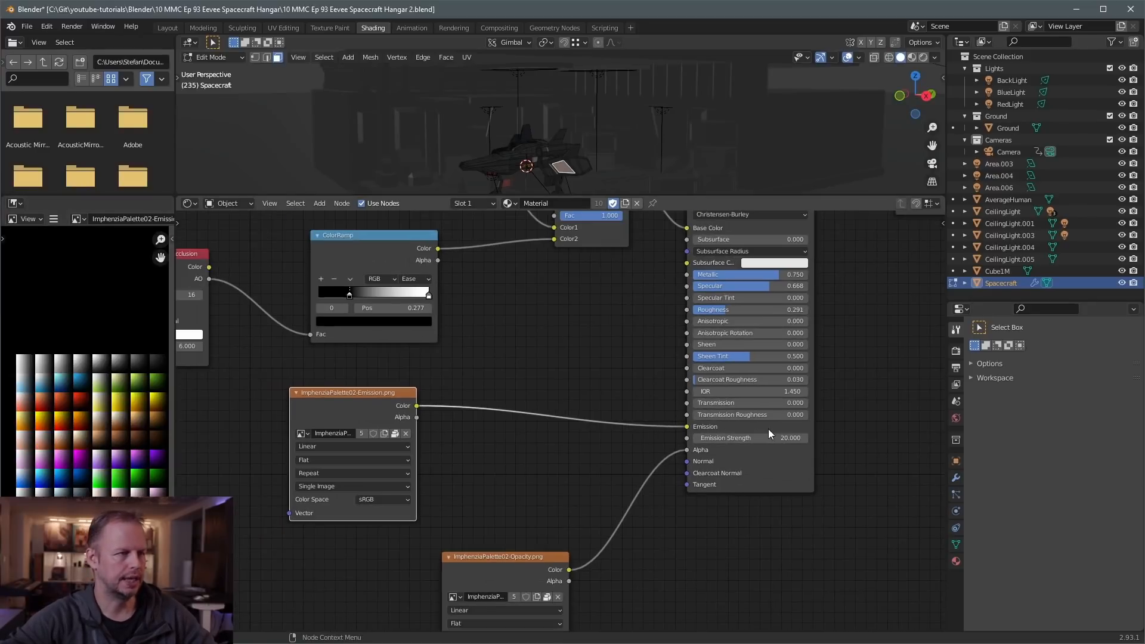
middle_drag(551, 312, 617, 440)
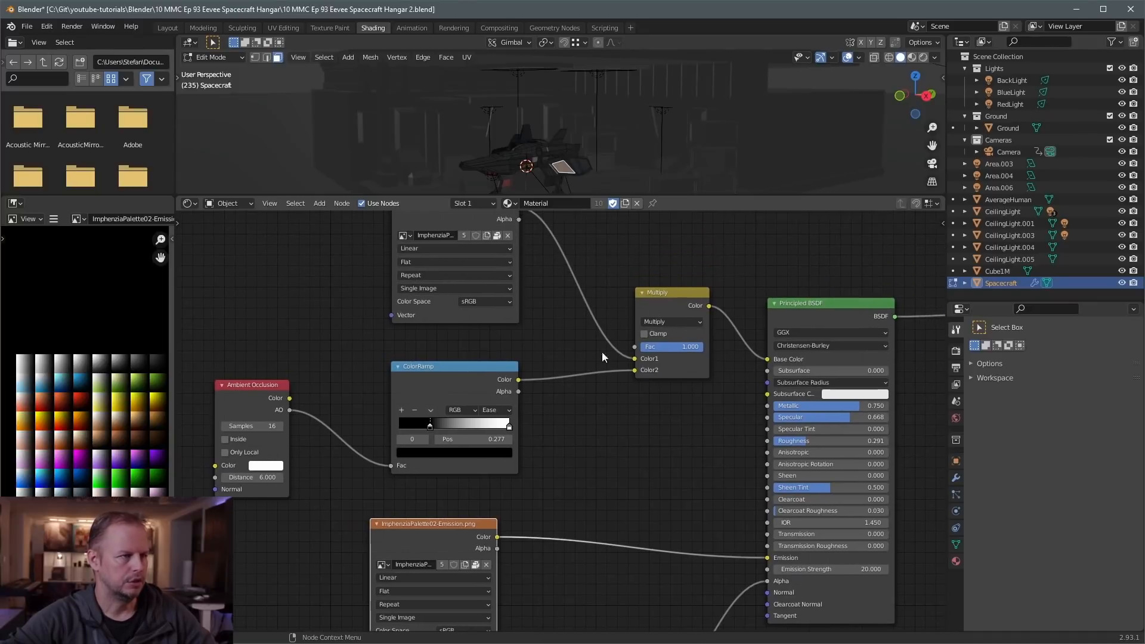
scroll(605, 357, down, 1)
middle_drag(659, 557, 626, 402)
Examine the opacity texture node's link to Alpha and display ImphenziaPalette02-Opacity.png whole in the image editor
mouse_move(554, 514)
mouse_down()
mouse_move(561, 472)
mouse_move(571, 472)
mouse_up()
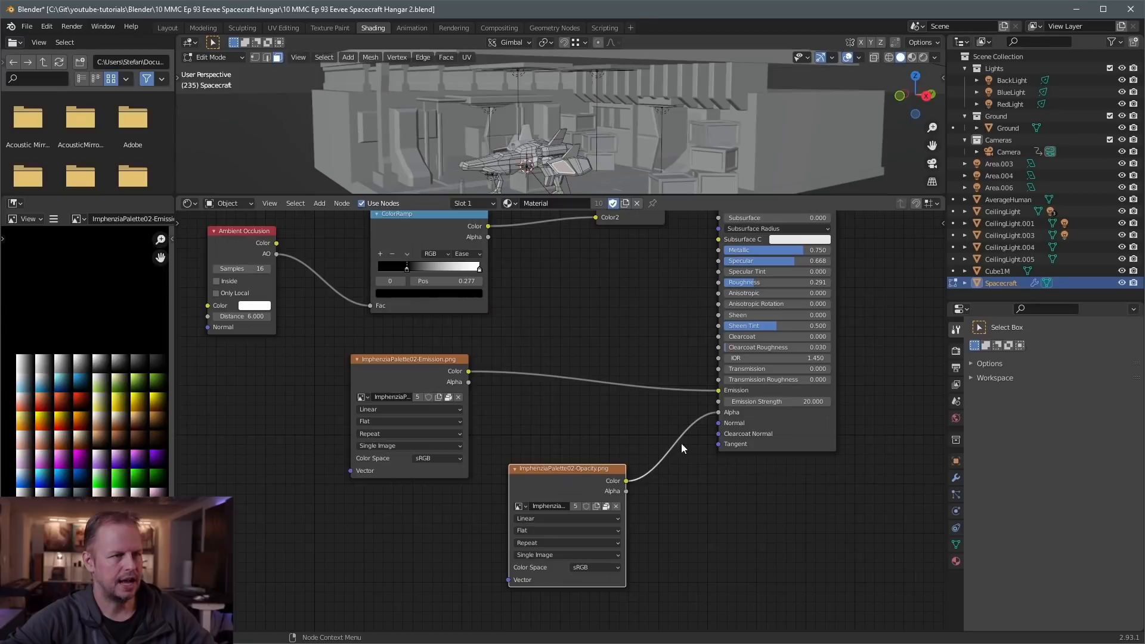
scroll(589, 299, down, 1)
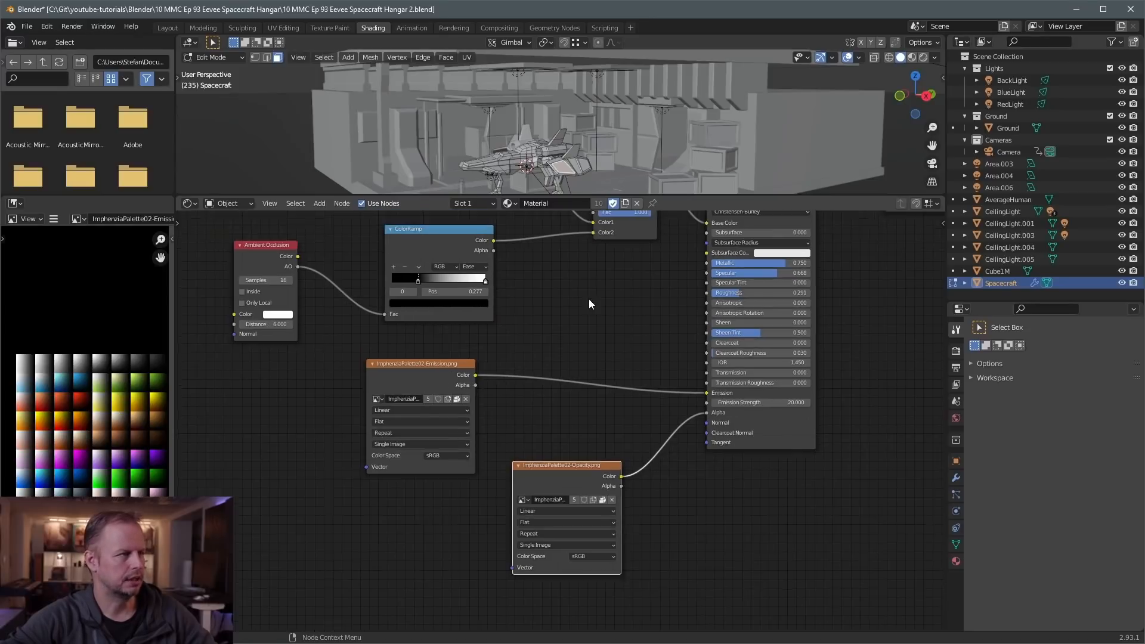
shift+middle_drag(686, 359, 663, 426)
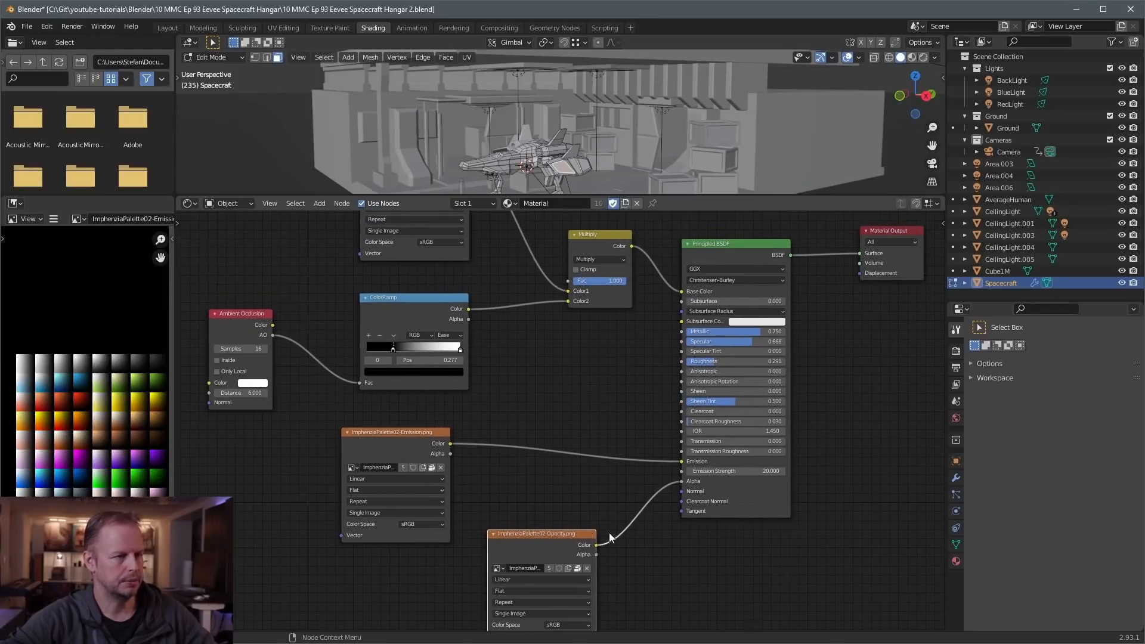
click(77, 217)
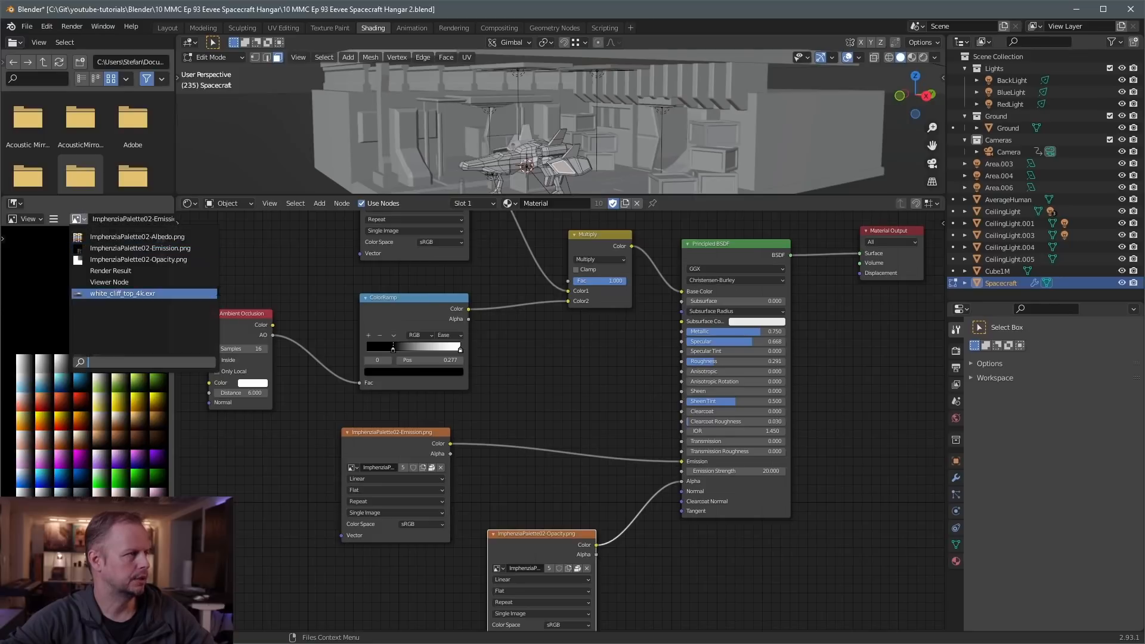
click(170, 259)
scroll(116, 302, down, 4)
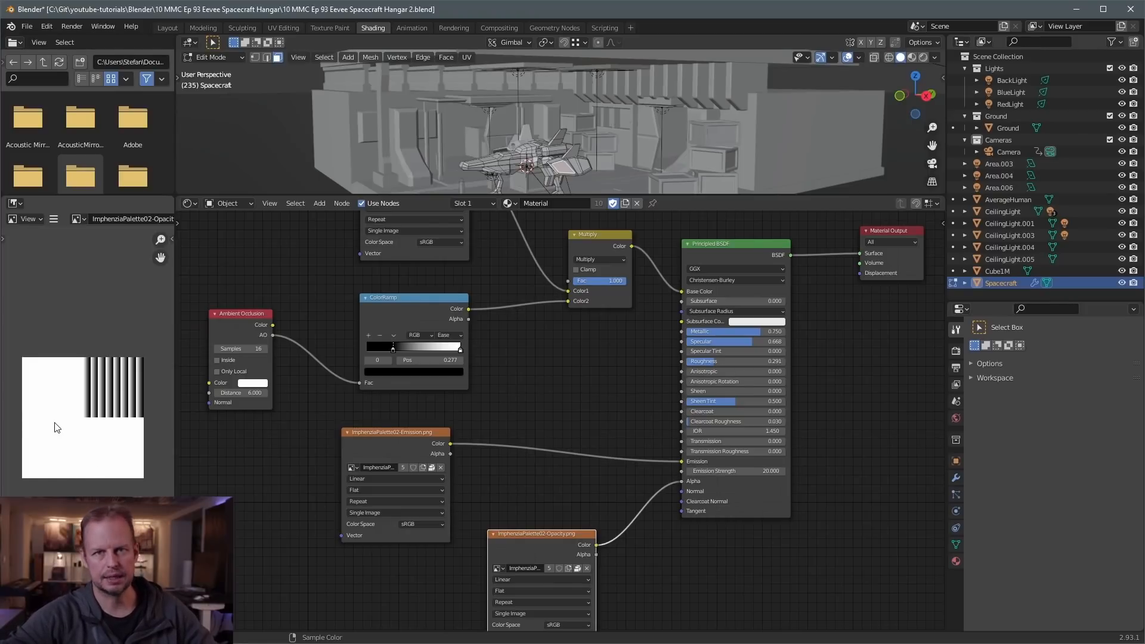
scroll(69, 395, up, 2)
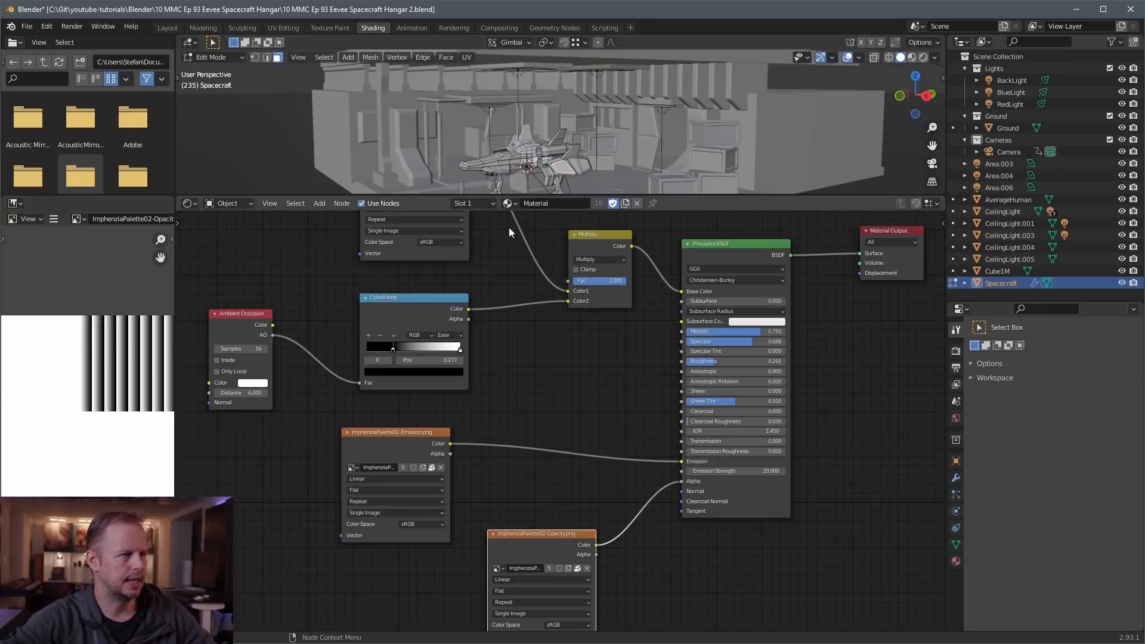
Display ImphenziaPalette02-Albedo.png in the image editor and bring the albedo texture node into view
click(73, 218)
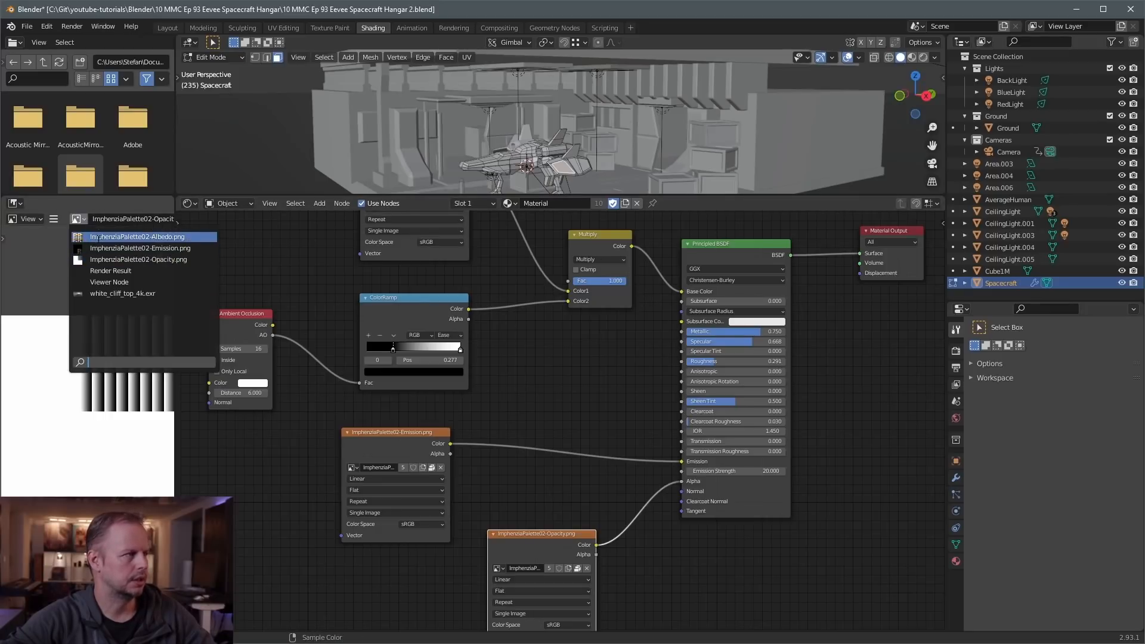
click(105, 238)
middle_drag(146, 335, 139, 336)
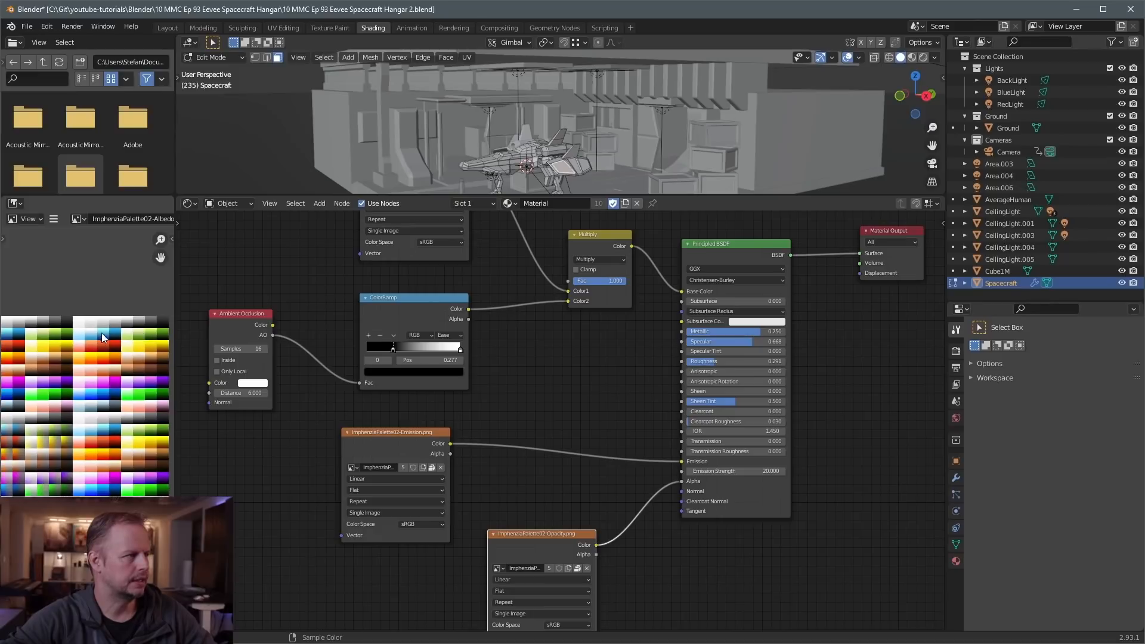
click(79, 221)
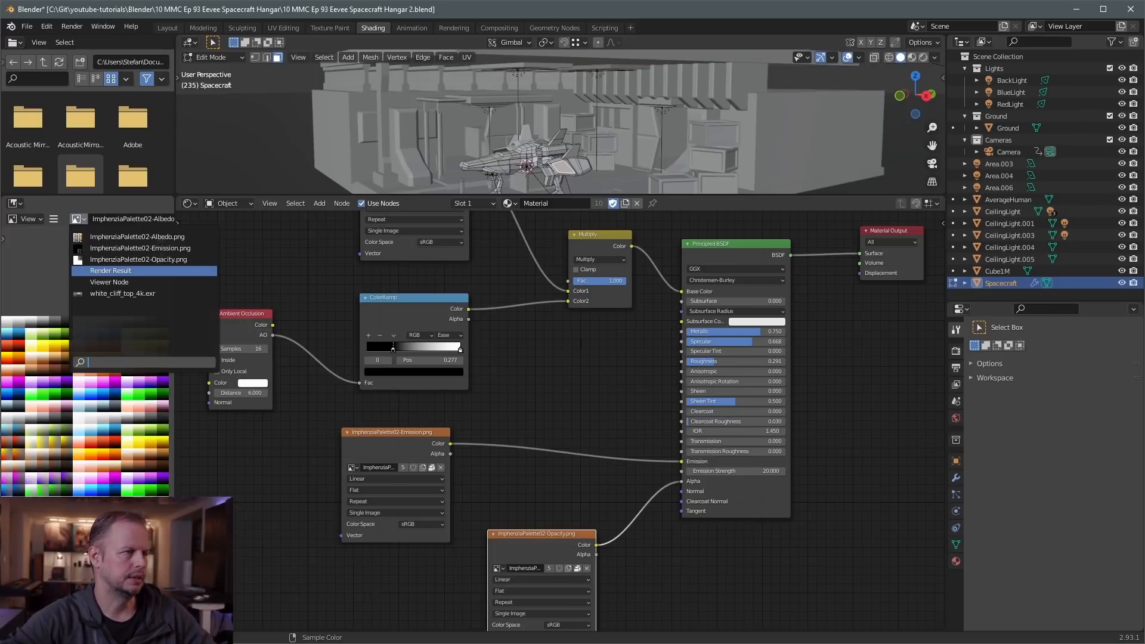
scroll(548, 417, down, 1)
middle_drag(529, 365, 550, 446)
scroll(558, 415, up, 2)
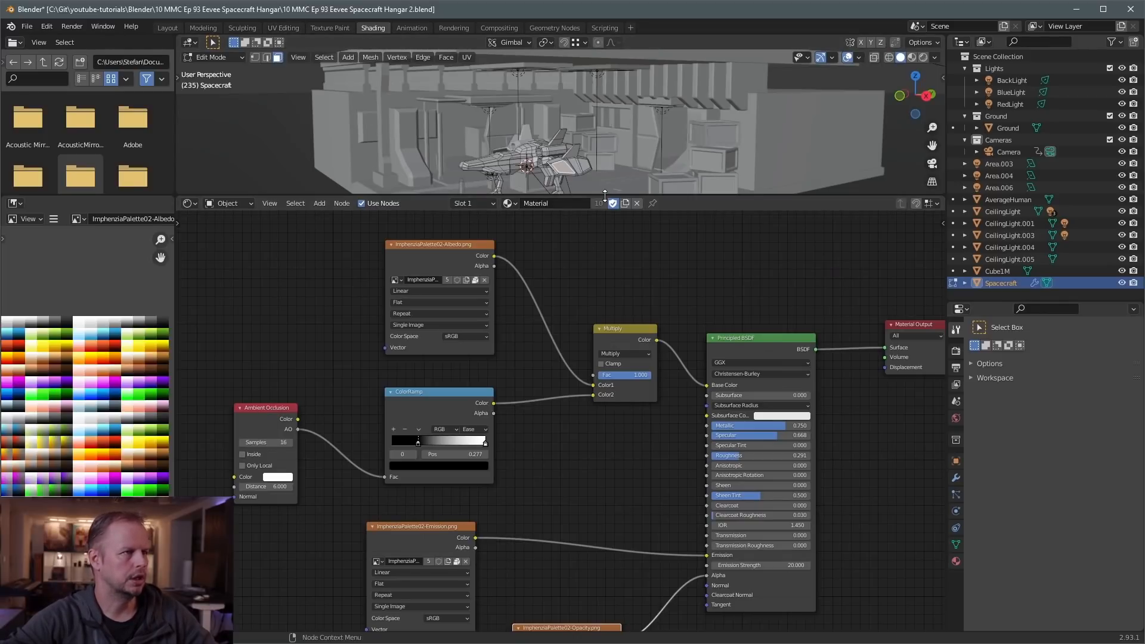
Enlarge the 3D viewport and switch it to Rendered shading
drag(605, 196, 608, 322)
key(z)
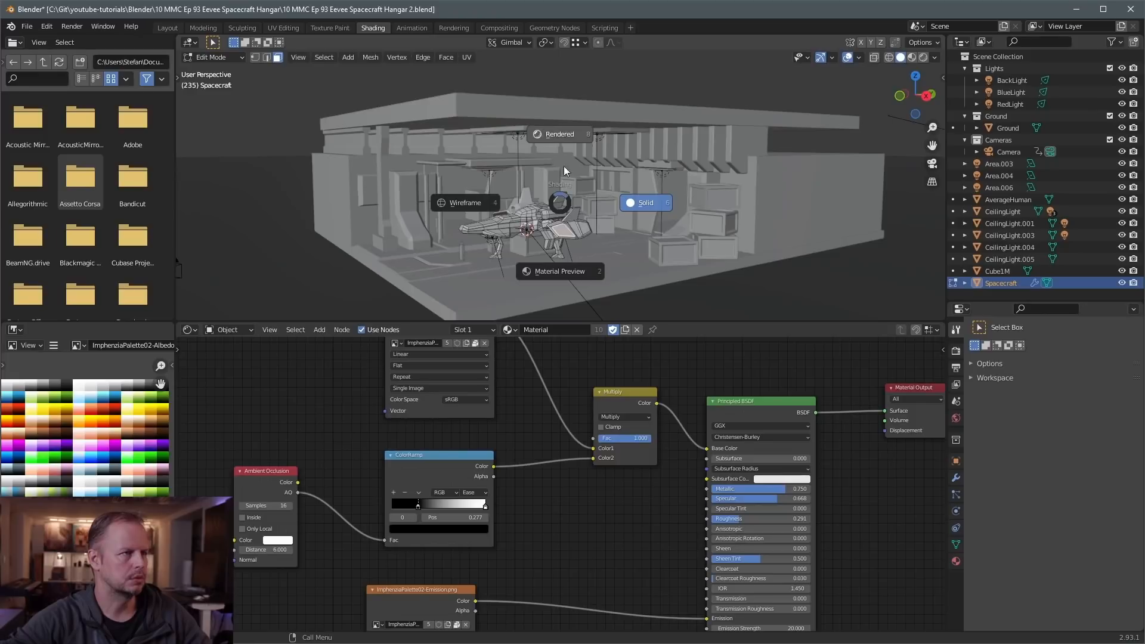
click(563, 134)
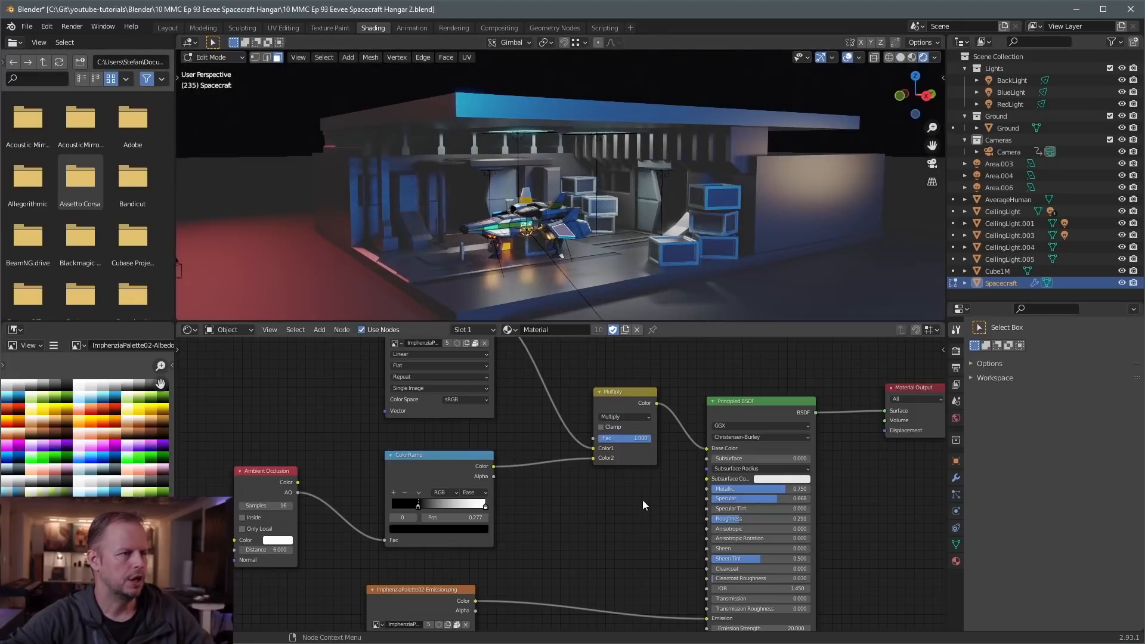
middle_drag(543, 386, 525, 435)
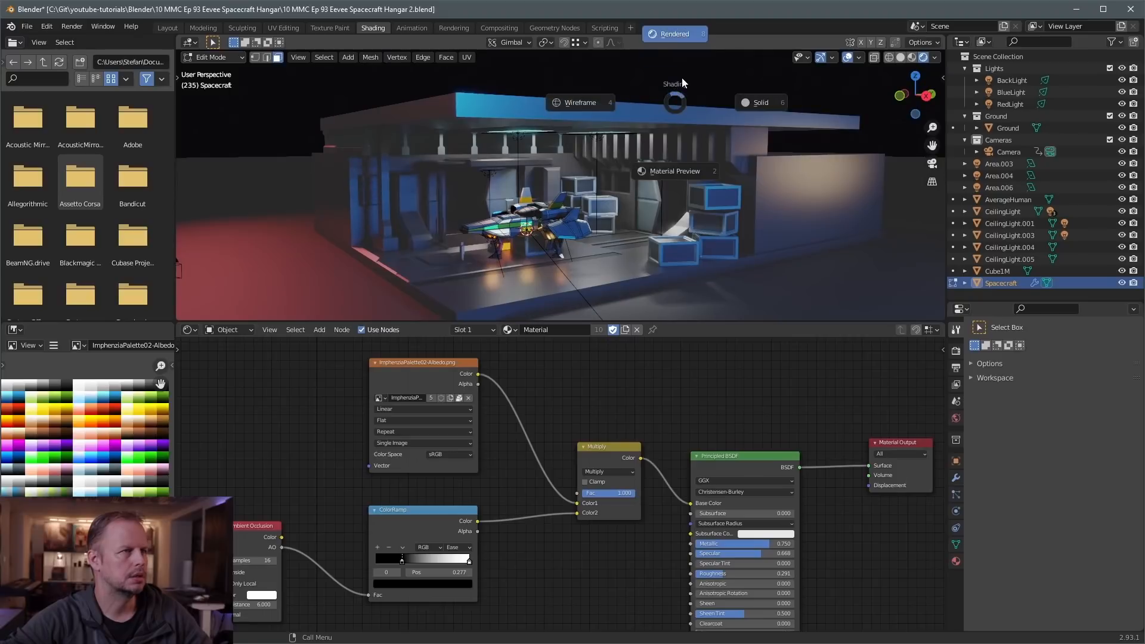
Return to Object Mode with the spacecraft deselected and place the 3D cursor in the empty space above the hangar
key(Tab)
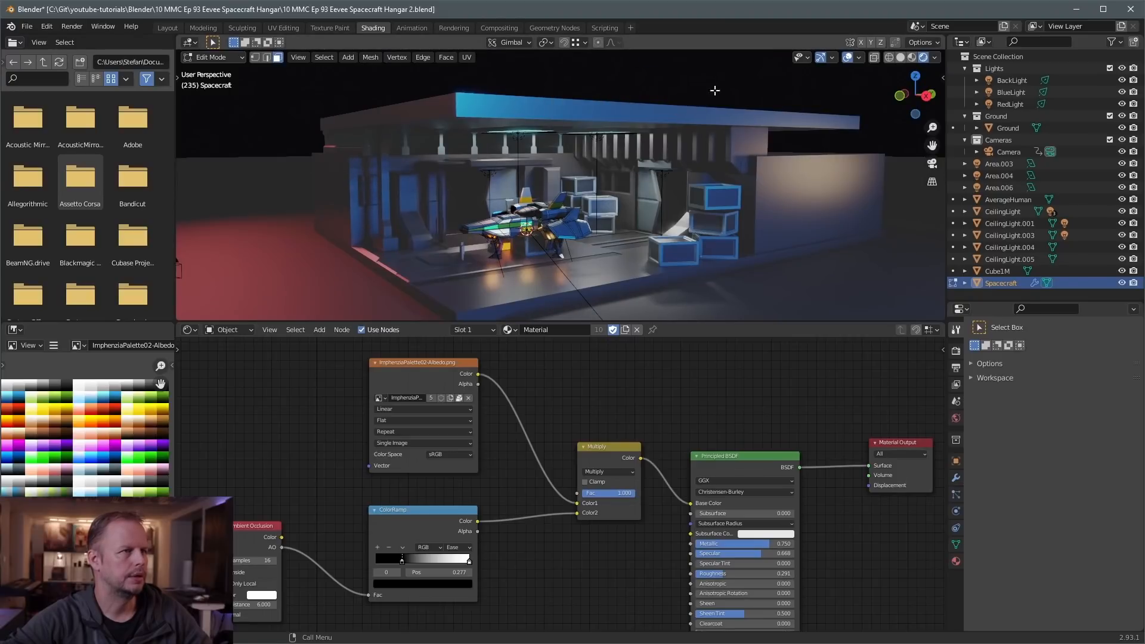
click(693, 77)
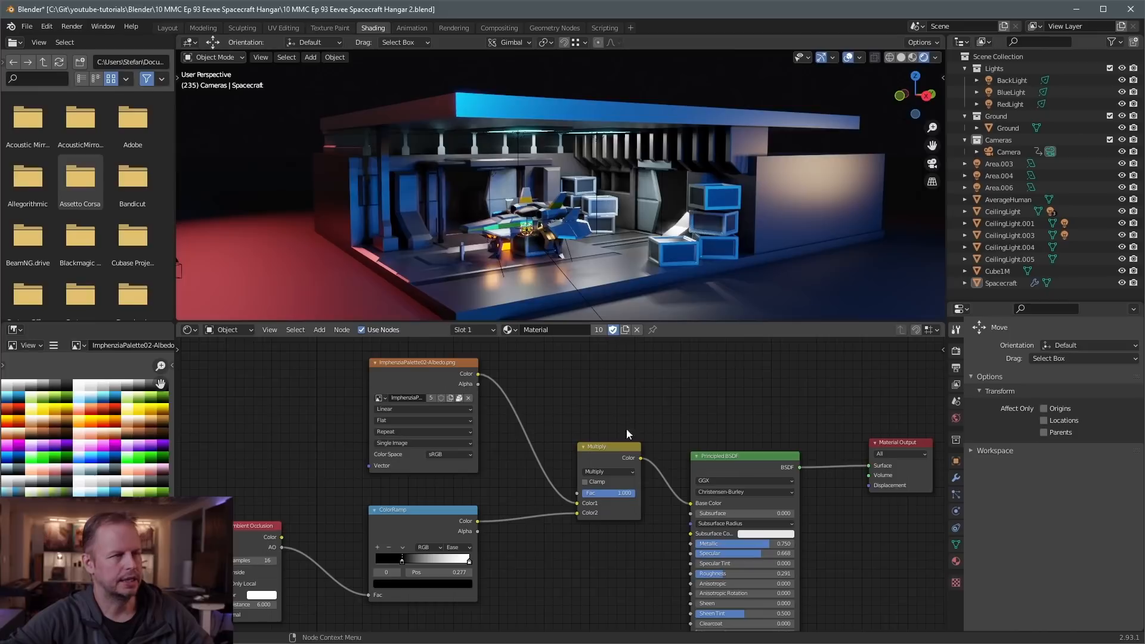
shift+right_click(721, 87)
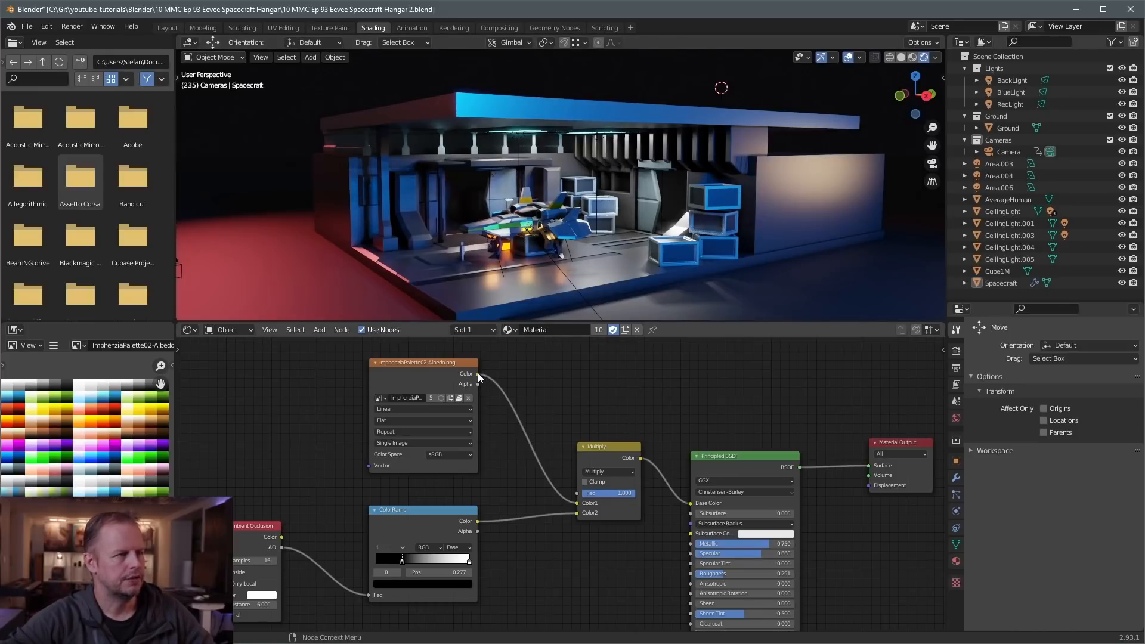
Link the albedo texture's Color directly to Base Color, inspect the crates up close, and restore the Multiply node's link
drag(477, 373, 691, 503)
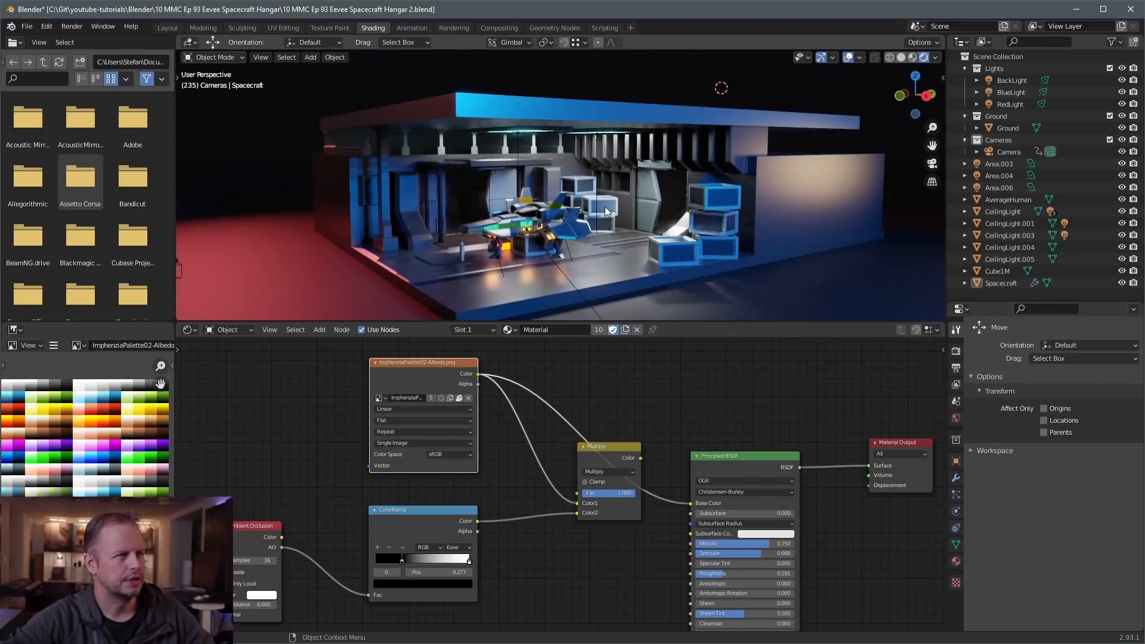
scroll(605, 206, up, 10)
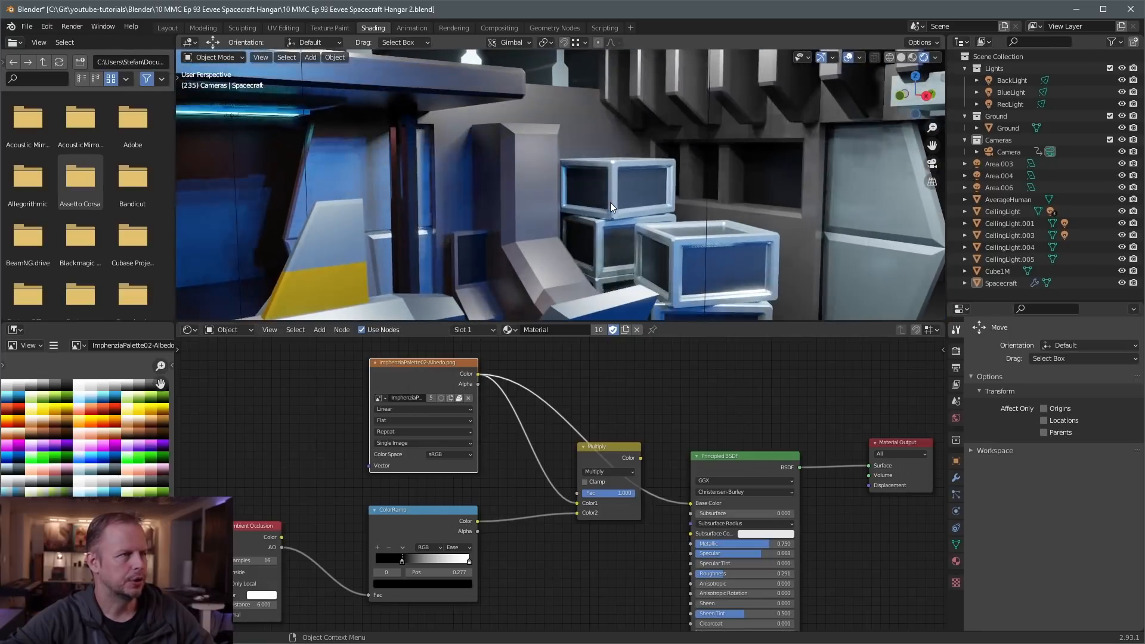
scroll(610, 202, up, 1)
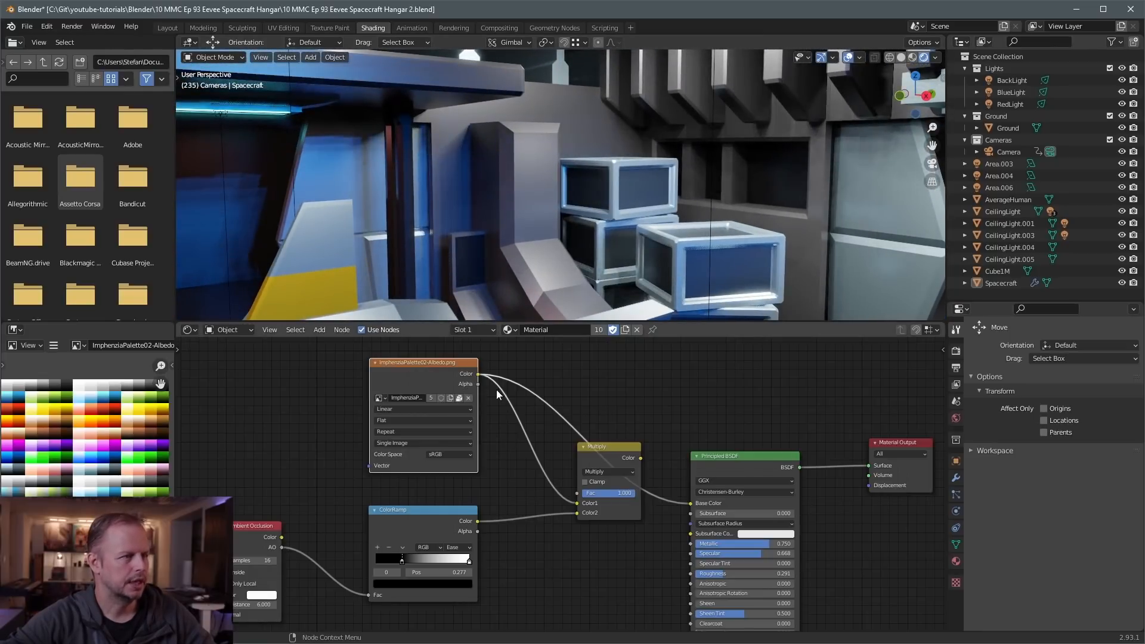
drag(639, 459, 695, 505)
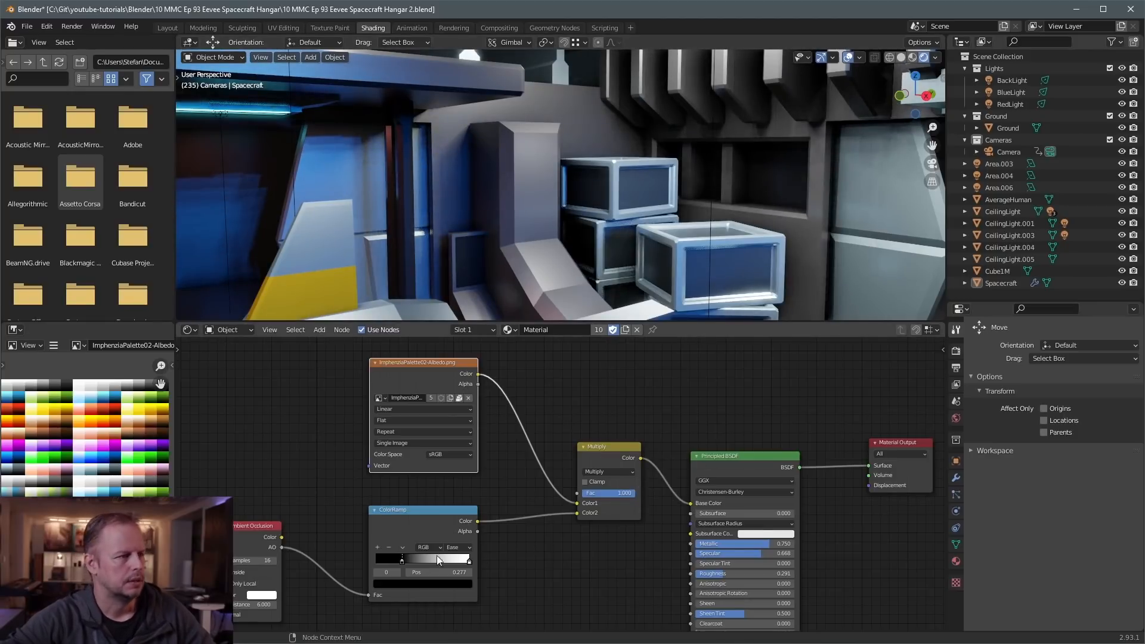
Move the ColorRamp's black stop to position 0.668 and inspect the ambient occlusion across the hangar
drag(400, 567, 445, 557)
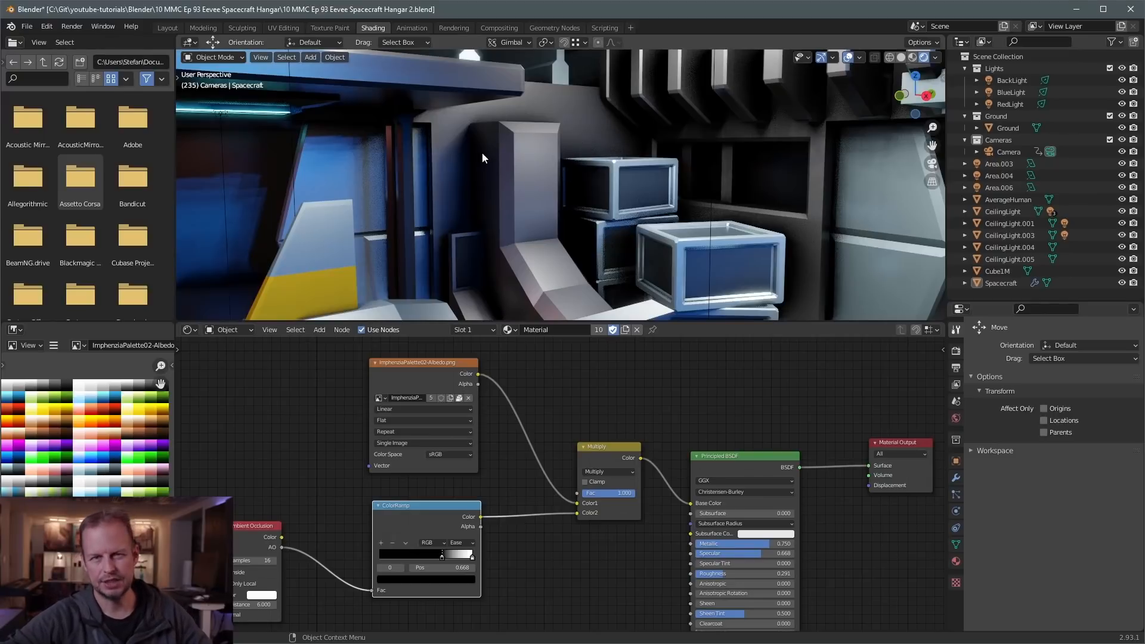
scroll(486, 162, down, 9)
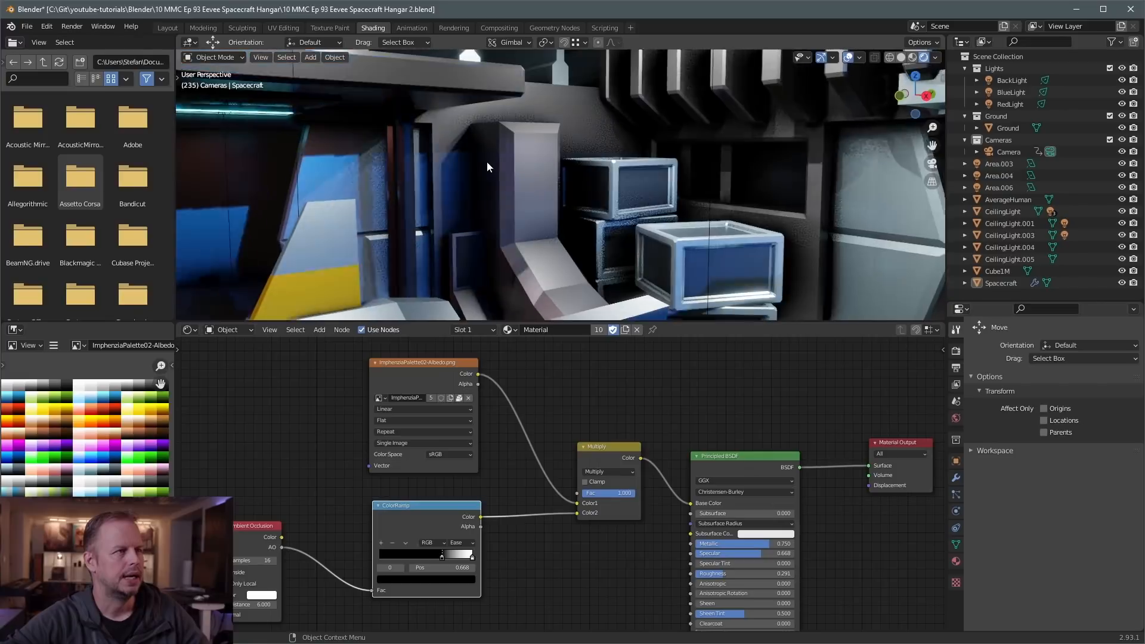
scroll(488, 167, down, 3)
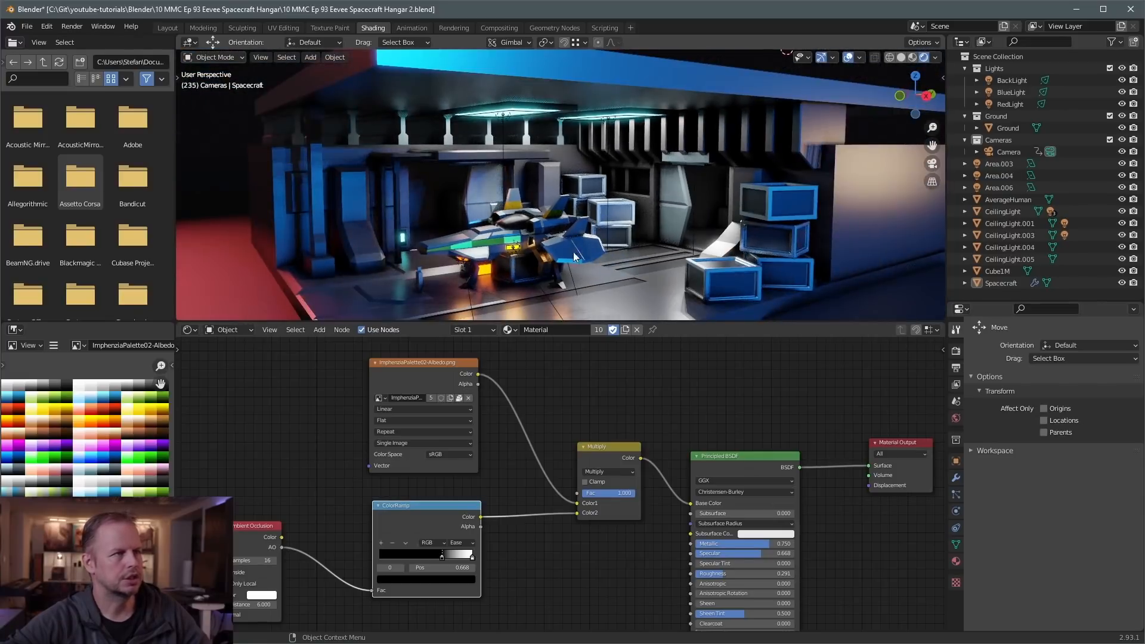
middle_drag(574, 252, 620, 223)
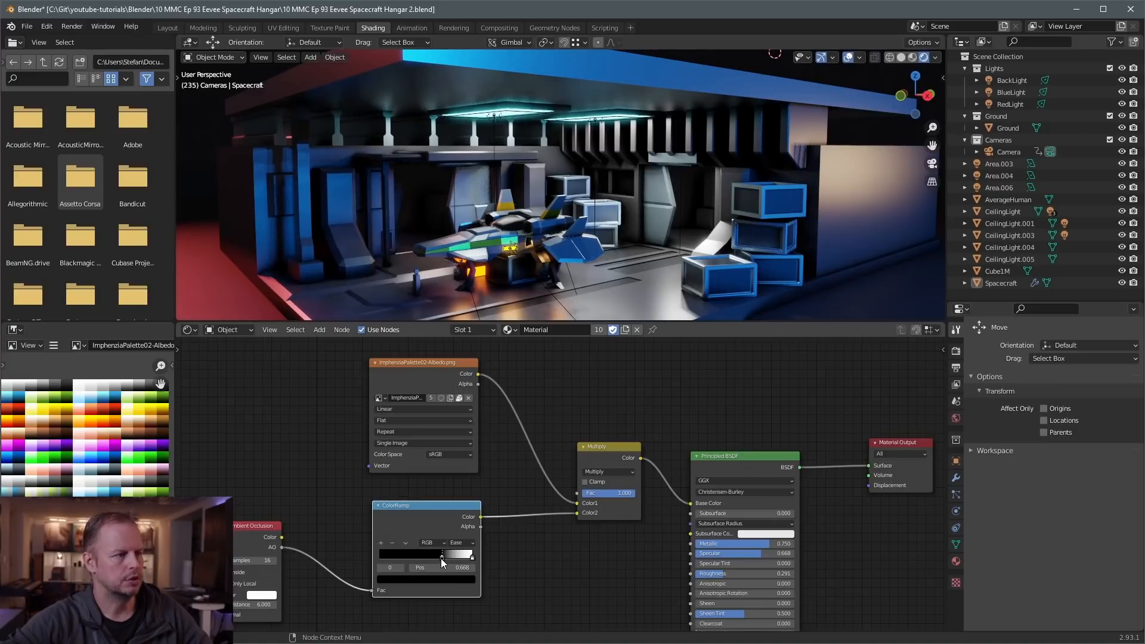
Try the ColorRamp's black stop at position 0.995 and undo the ColorRamp changes
drag(441, 558, 471, 557)
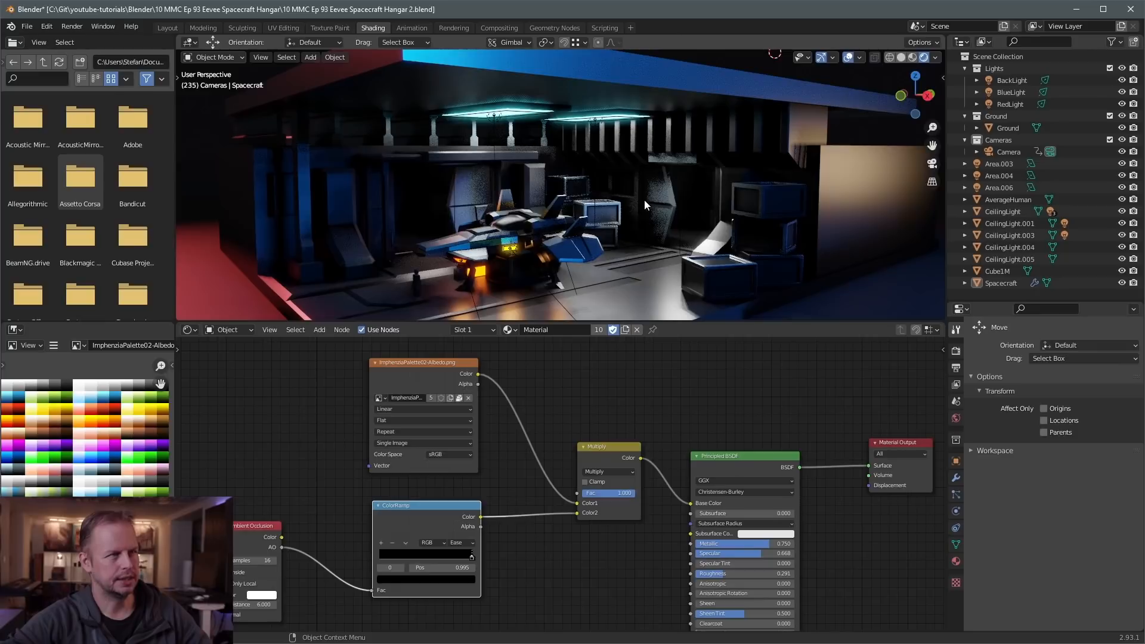
key(ctrl+z)
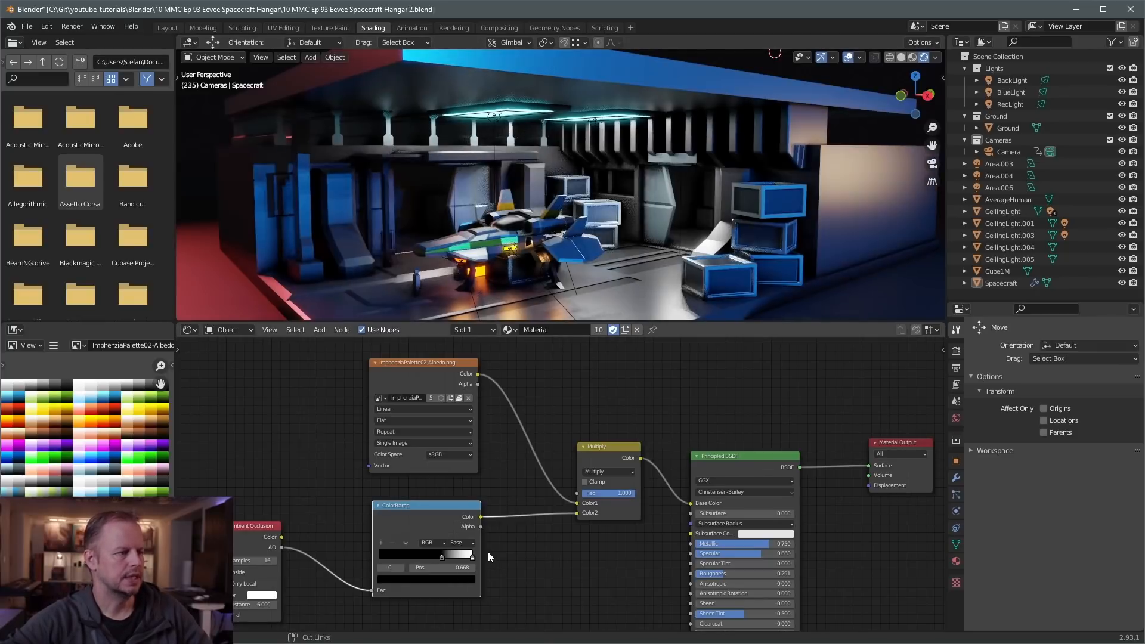
key(ctrl+z)
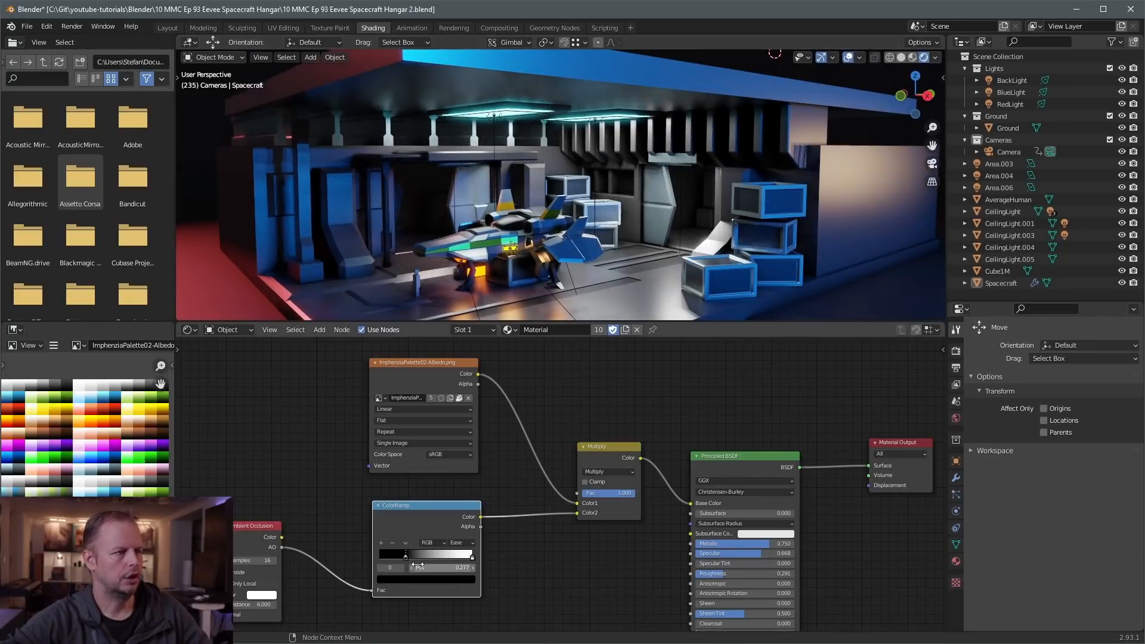
key(ctrl+z)
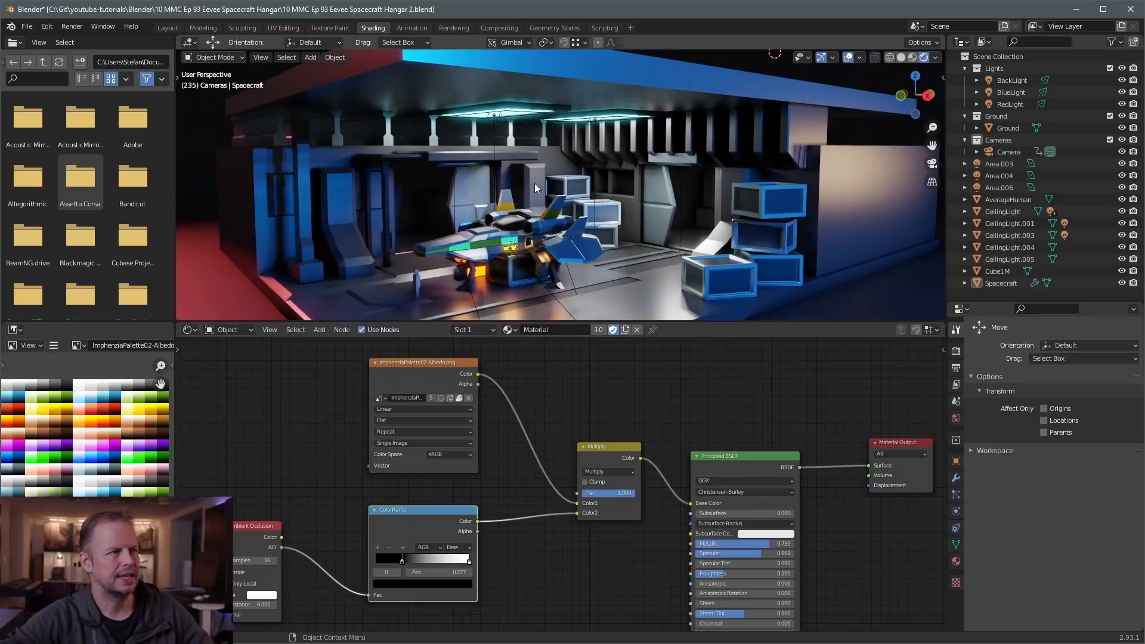
Compare the whole hangar without ambient occlusion by bypassing the Multiply node, and reconnect Multiply to Base Color
drag(479, 374, 692, 503)
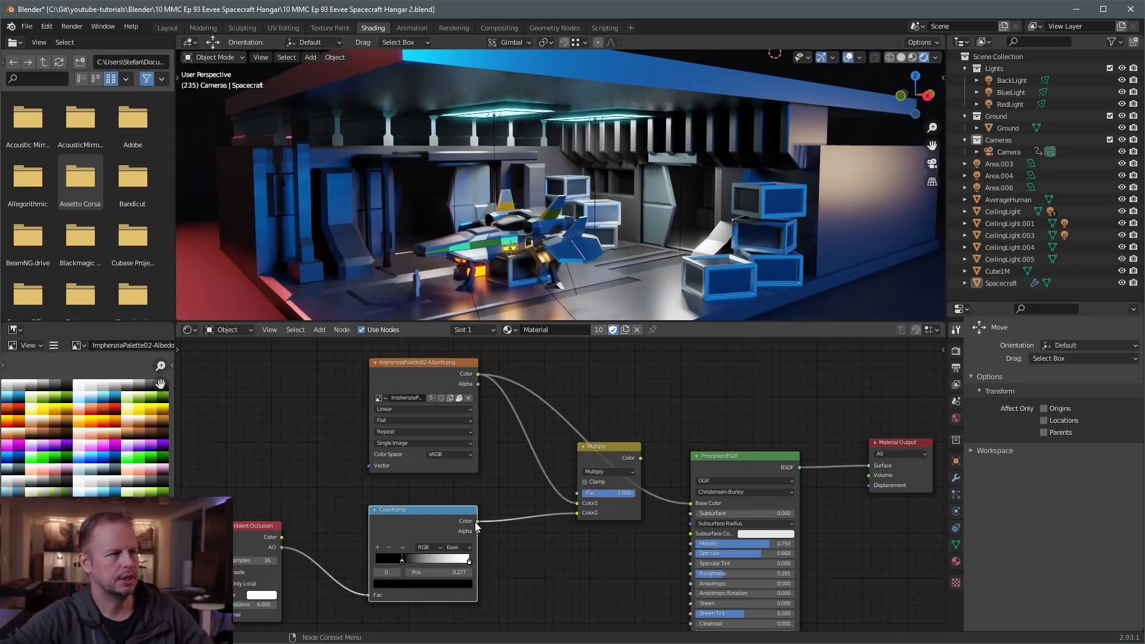
drag(641, 458, 690, 502)
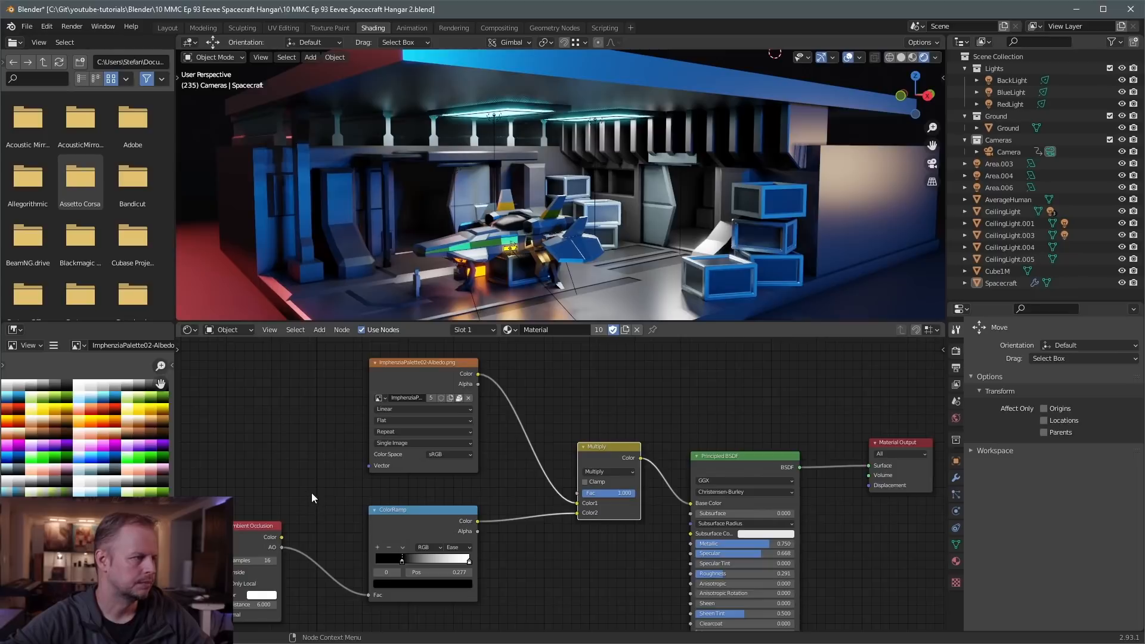
middle_drag(311, 492, 349, 404)
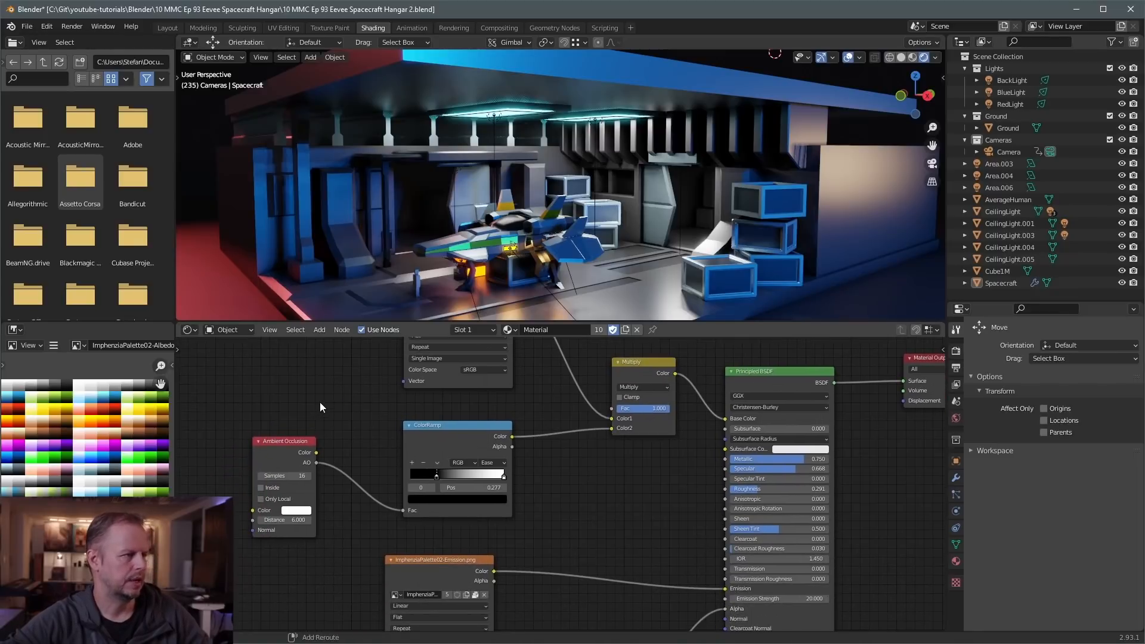
key(shift+a)
text(am)
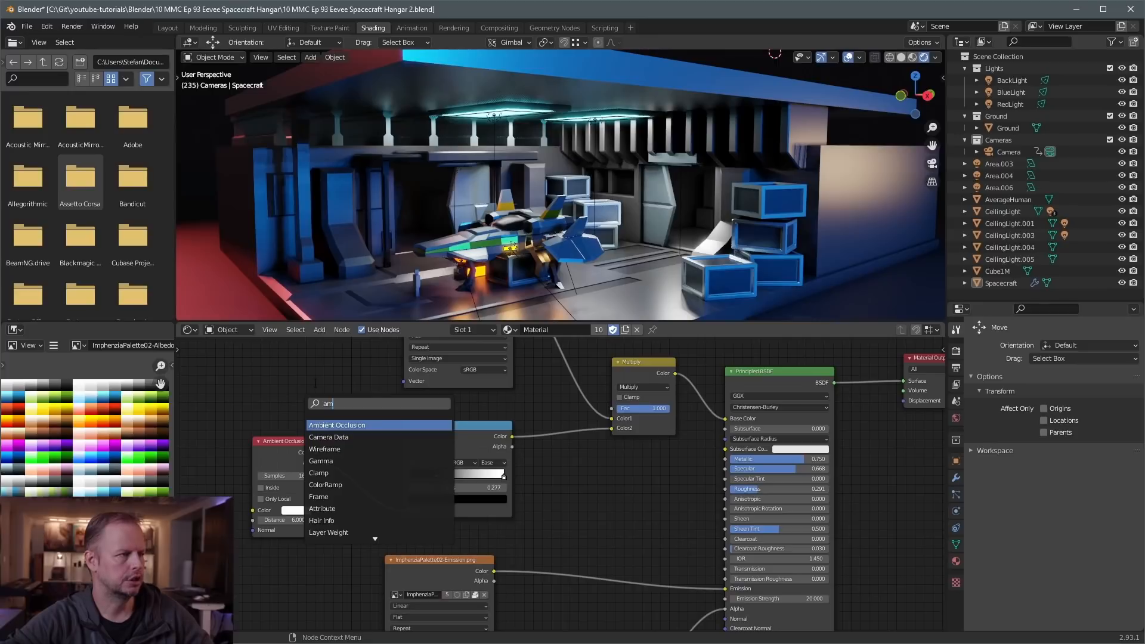
key(Escape)
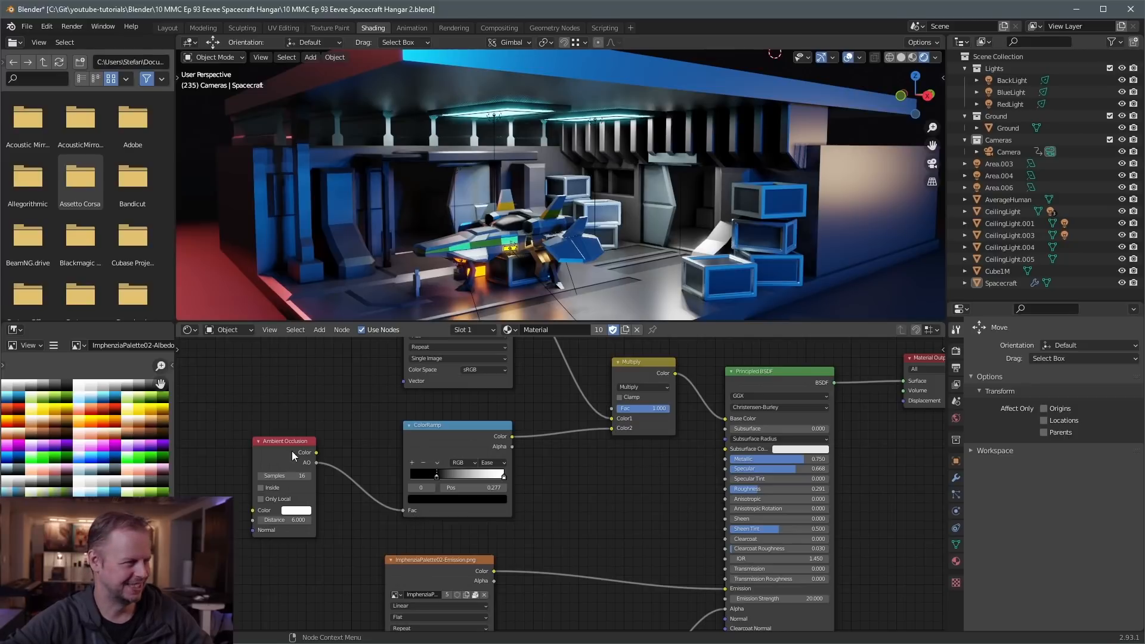
Reposition the Ambient Occlusion node beside the ColorRamp and review the chain through the Multiply node to Base Color
drag(289, 443, 295, 462)
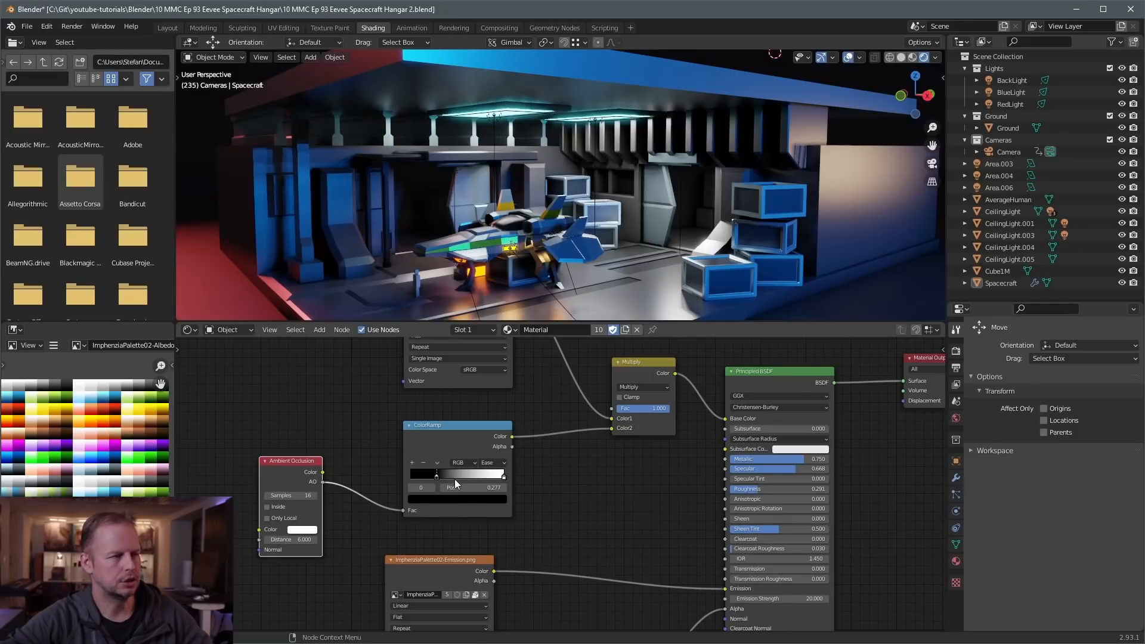
middle_drag(654, 459, 642, 514)
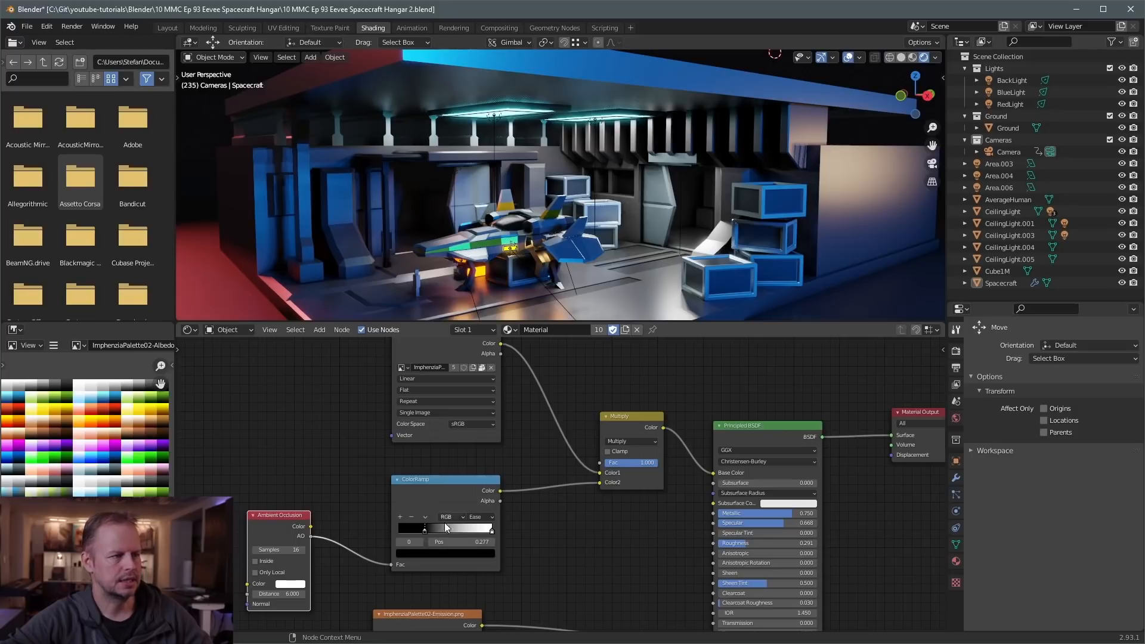
middle_drag(602, 502, 598, 530)
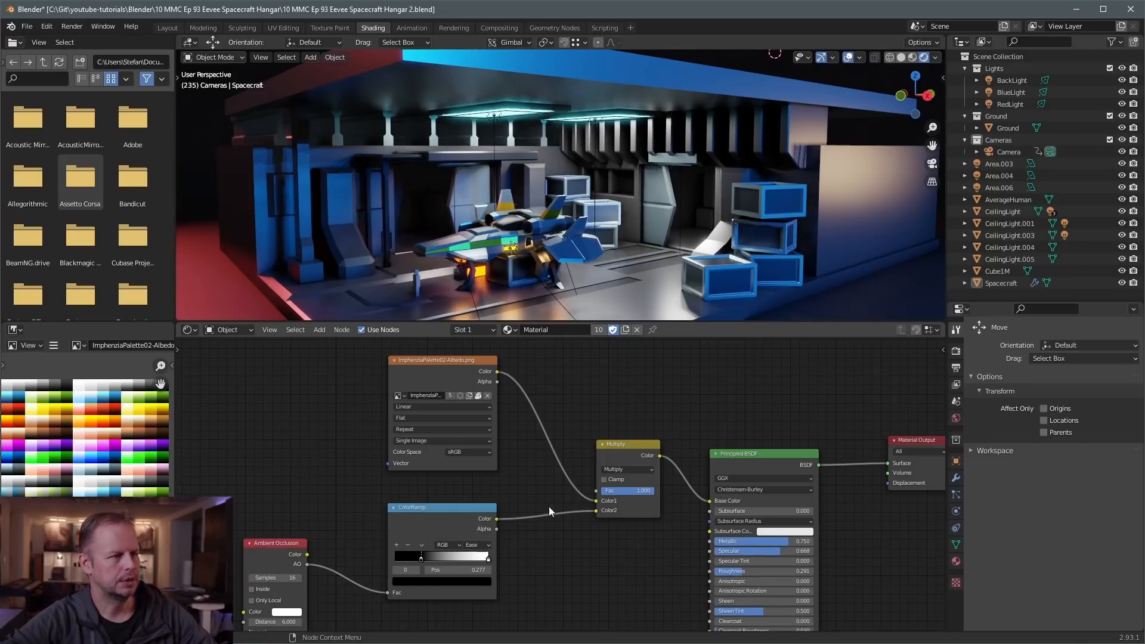
middle_drag(513, 501, 522, 461)
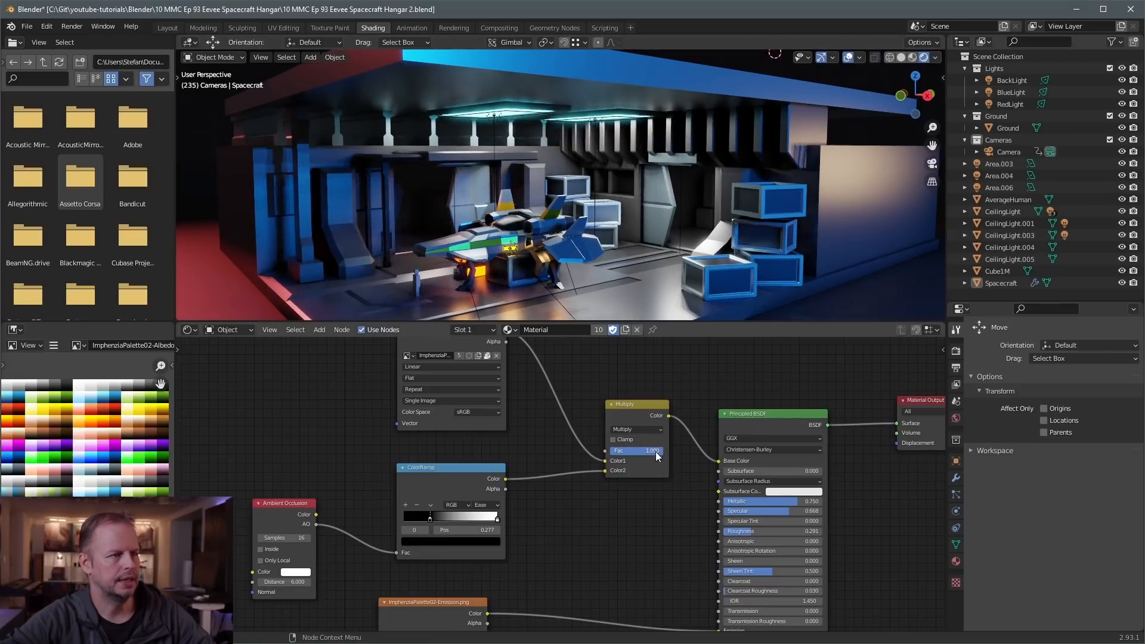
mouse_move(656, 454)
mouse_down()
mouse_move(603, 454)
mouse_move(658, 455)
mouse_up()
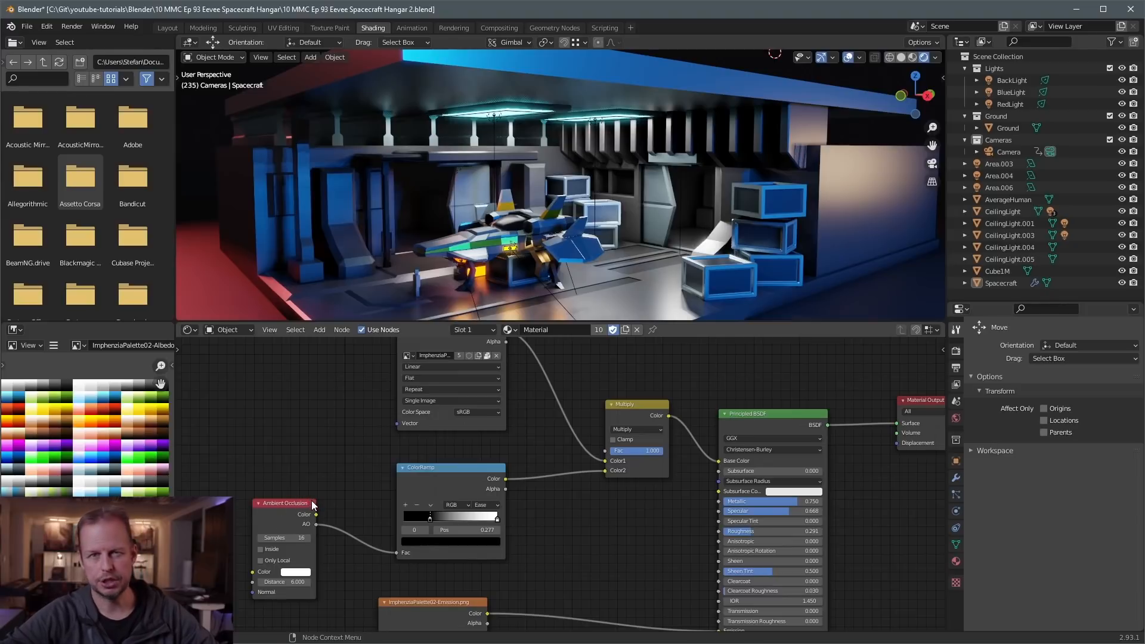
click(494, 27)
middle_drag(381, 267, 459, 223)
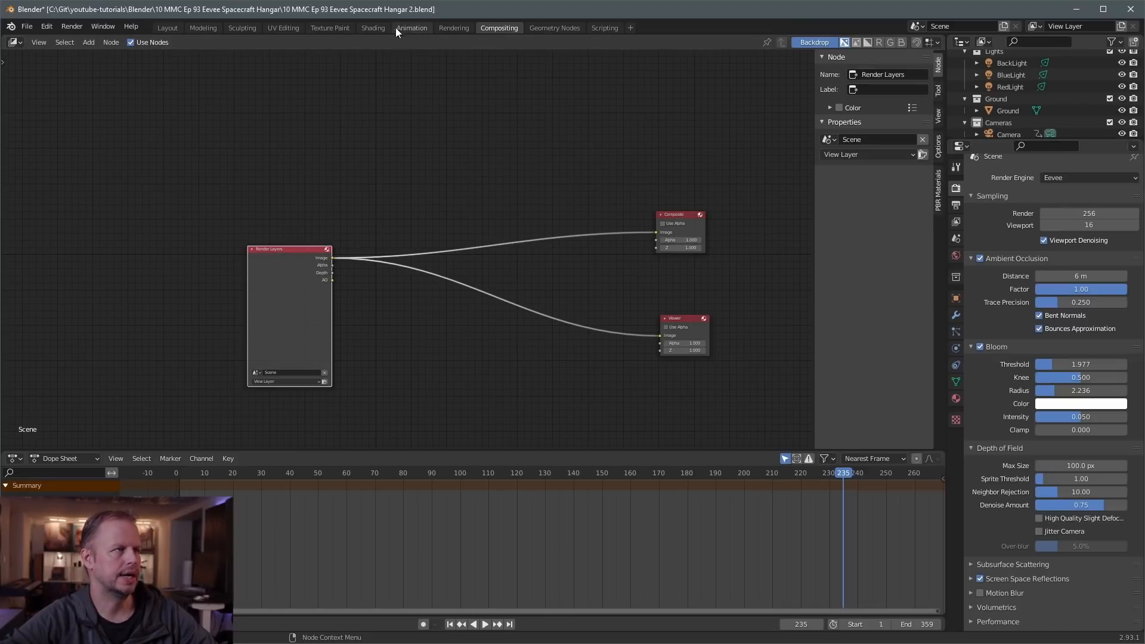
click(373, 28)
scroll(448, 392, down, 2)
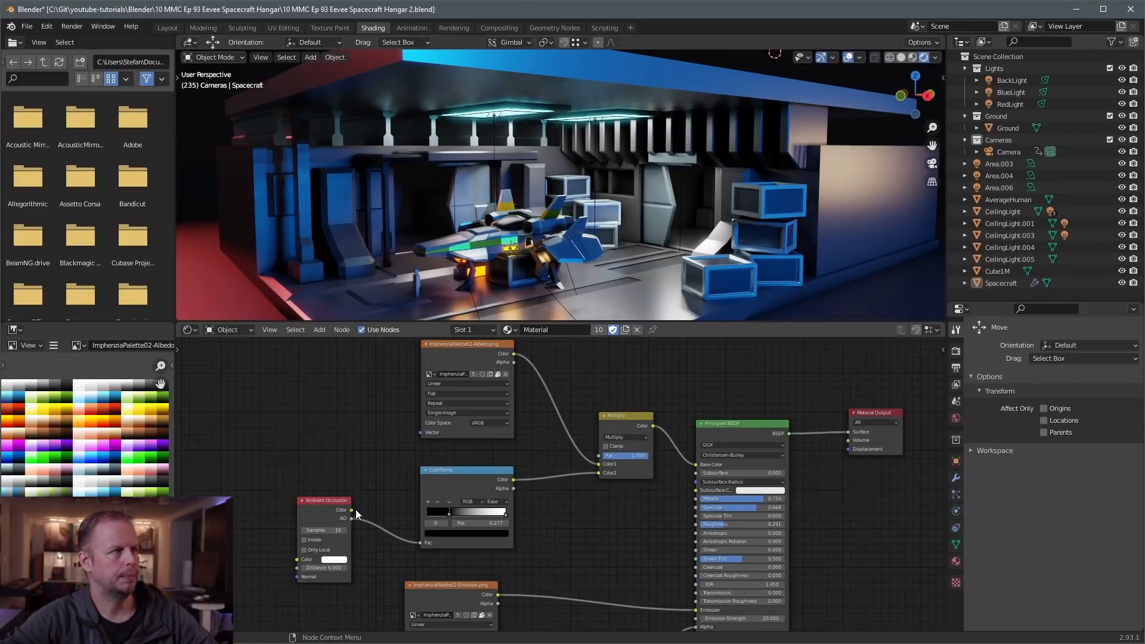
In the Eevee render settings, keep Ambient Occlusion enabled and set its Trace Precision to 1.000
click(453, 27)
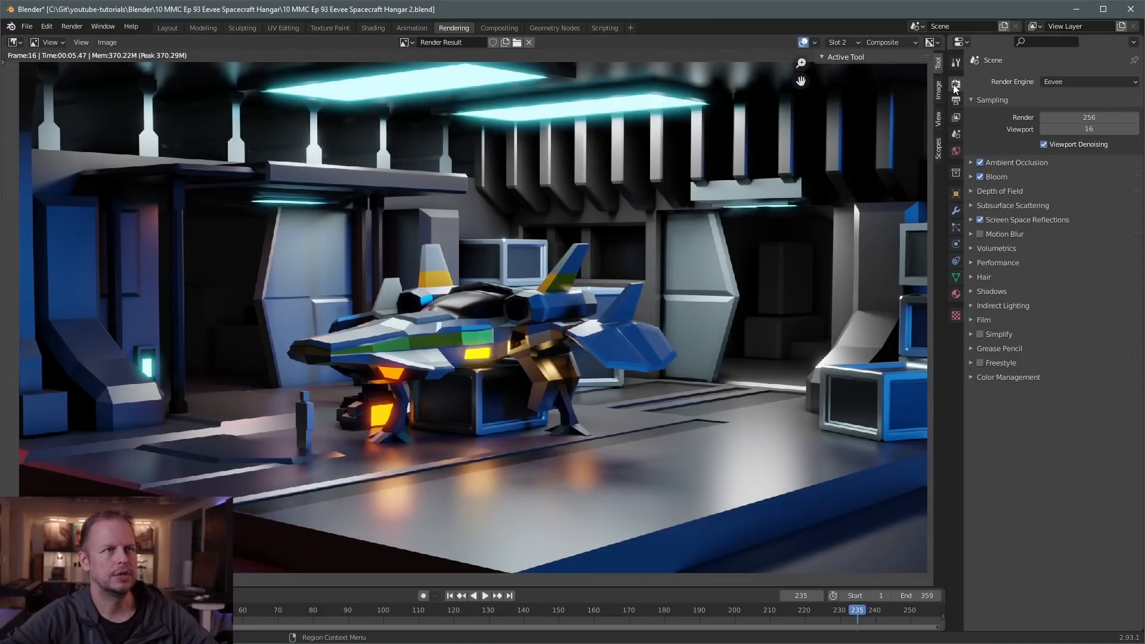
click(971, 162)
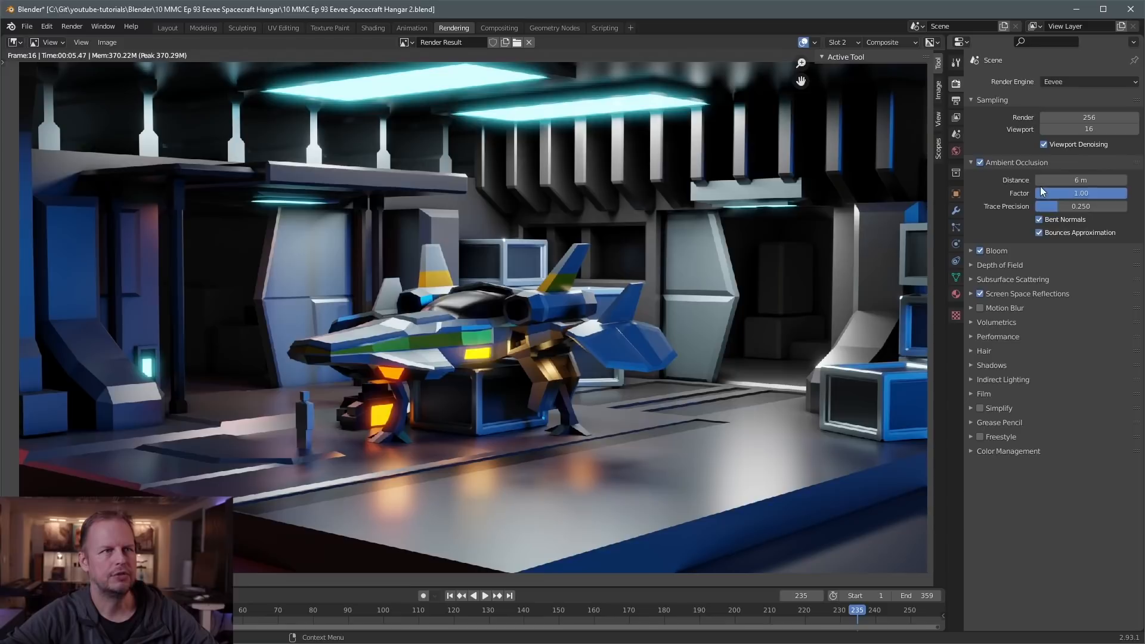
click(980, 162)
click(981, 163)
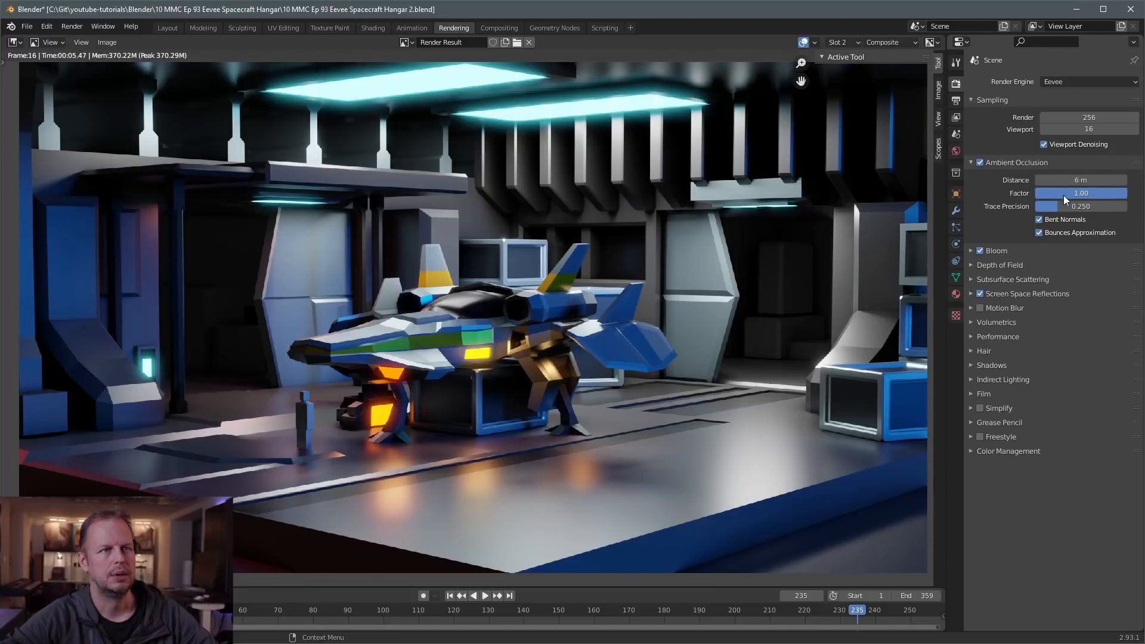
drag(1049, 213, 1133, 209)
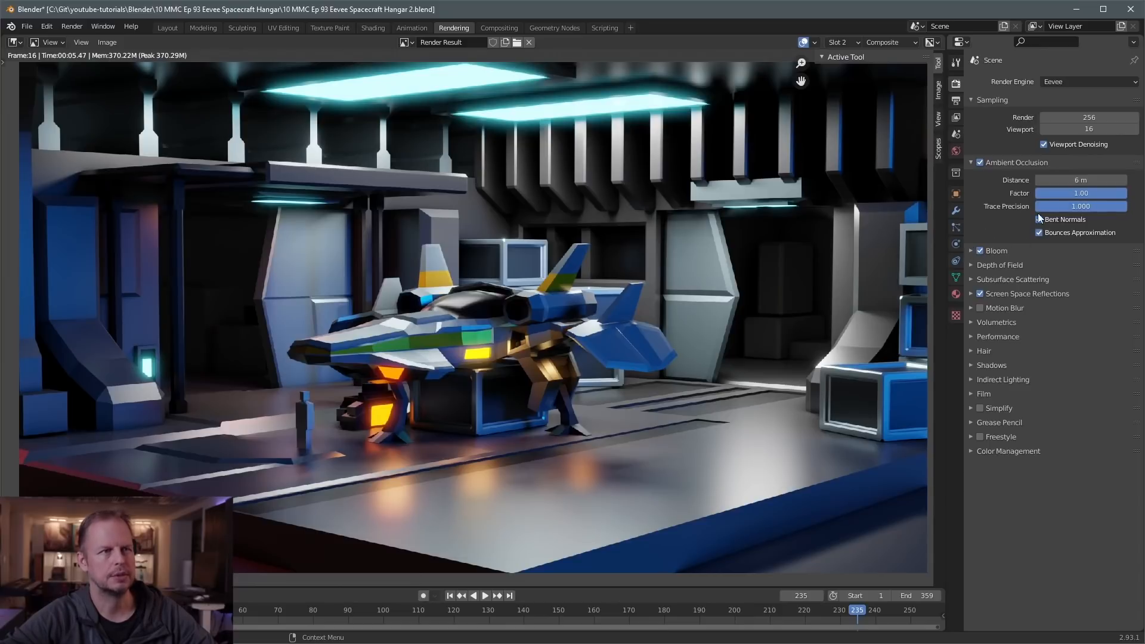
Render the current frame with Bloom disabled, and render it again with Bloom re-enabled to compare the glow
click(971, 251)
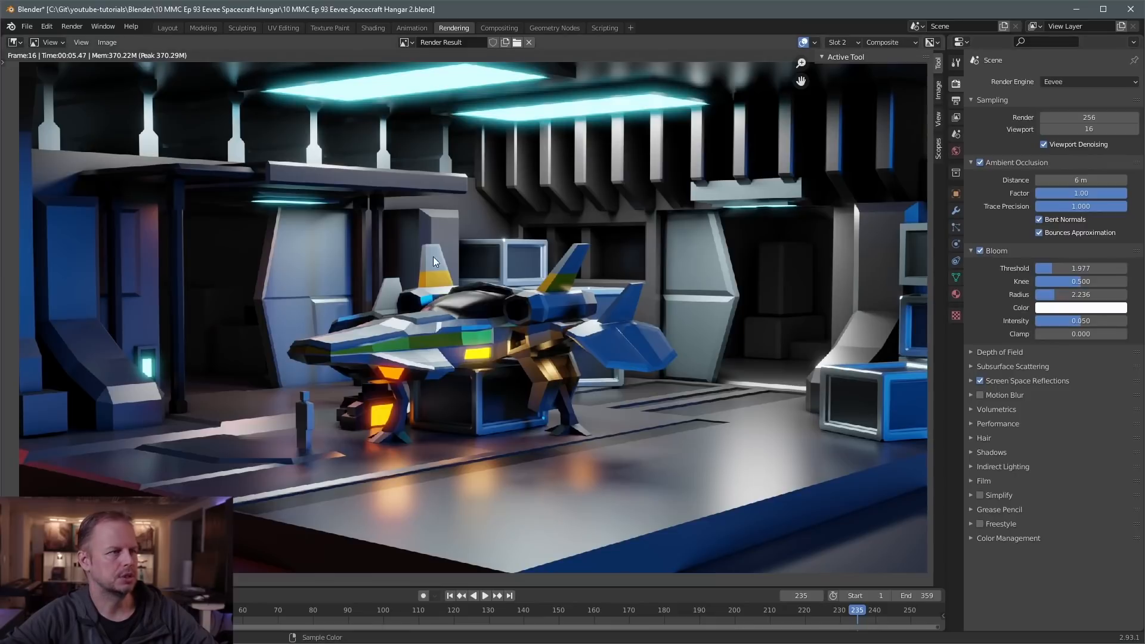
click(979, 251)
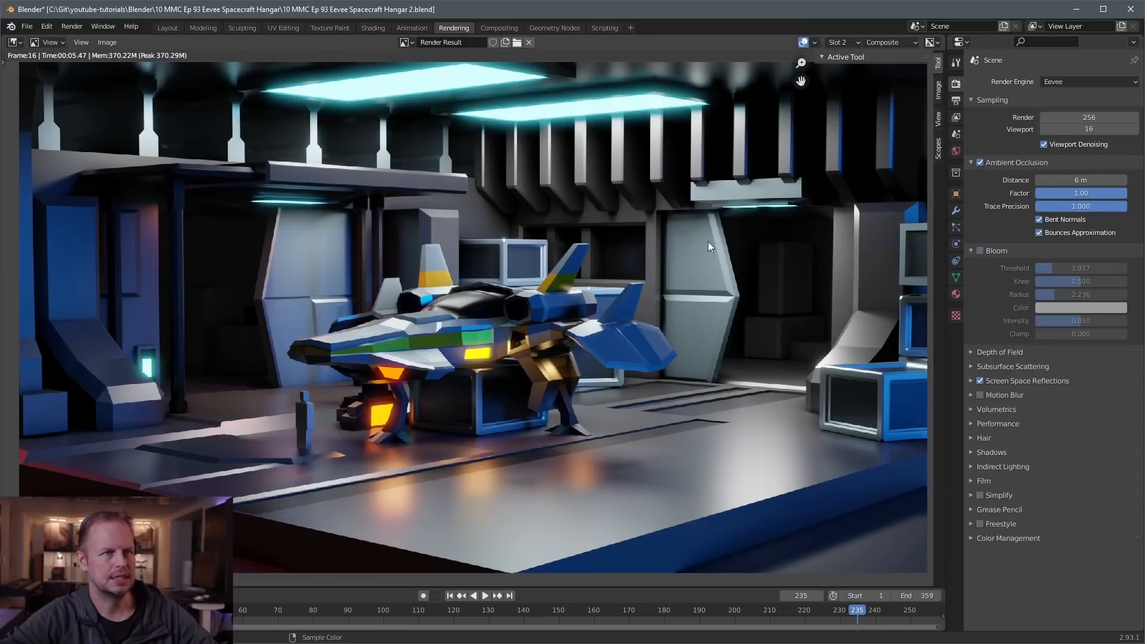
key(F12)
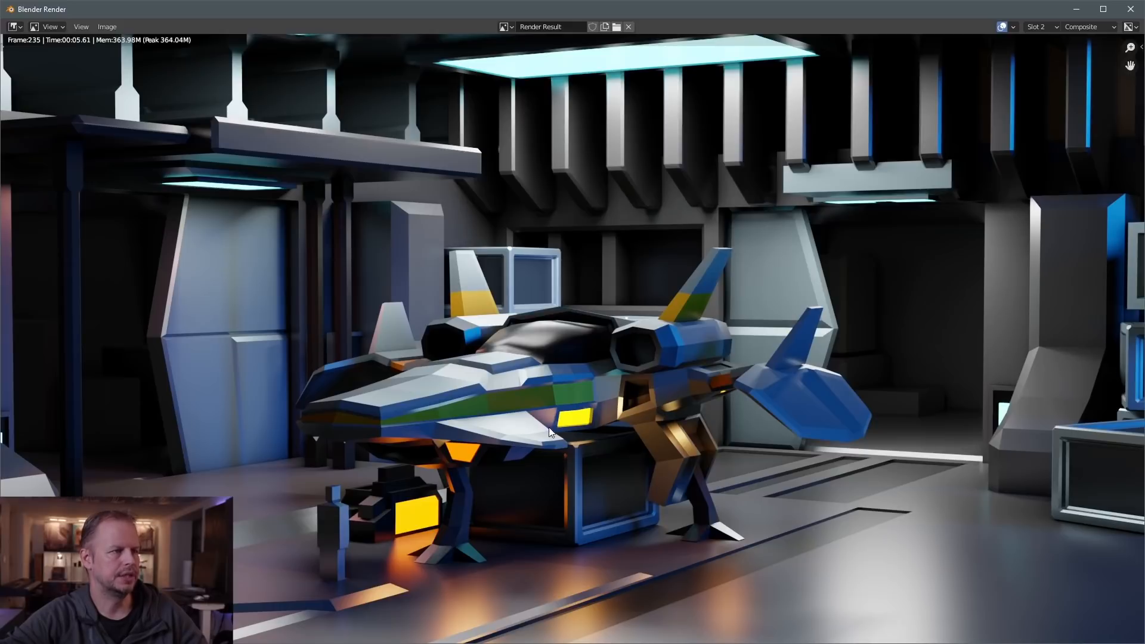
click(1130, 11)
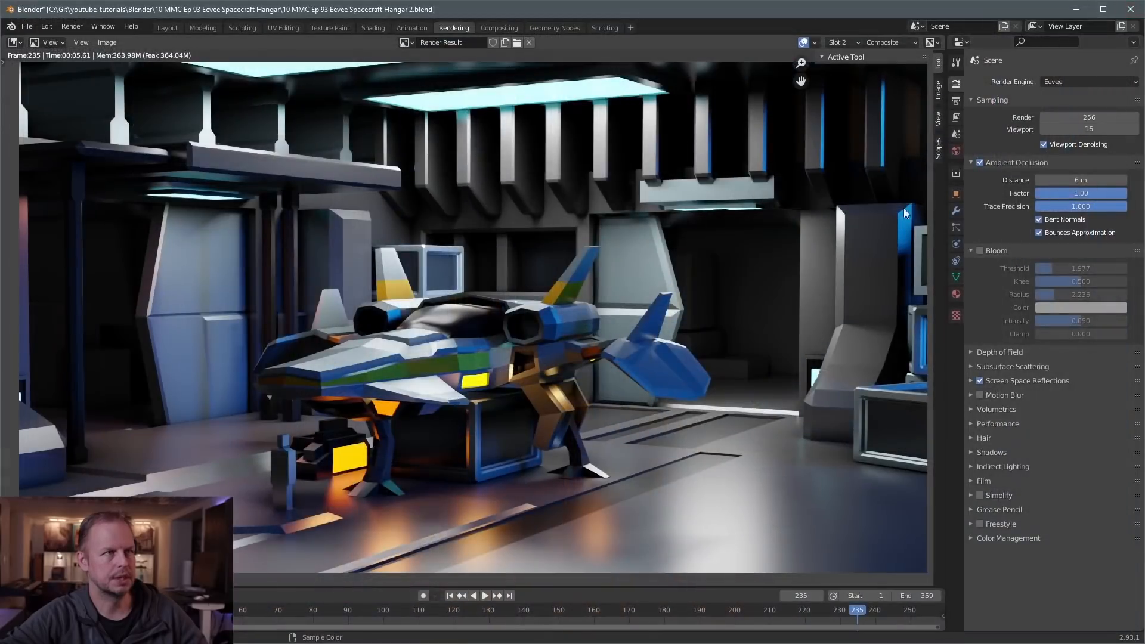
click(980, 250)
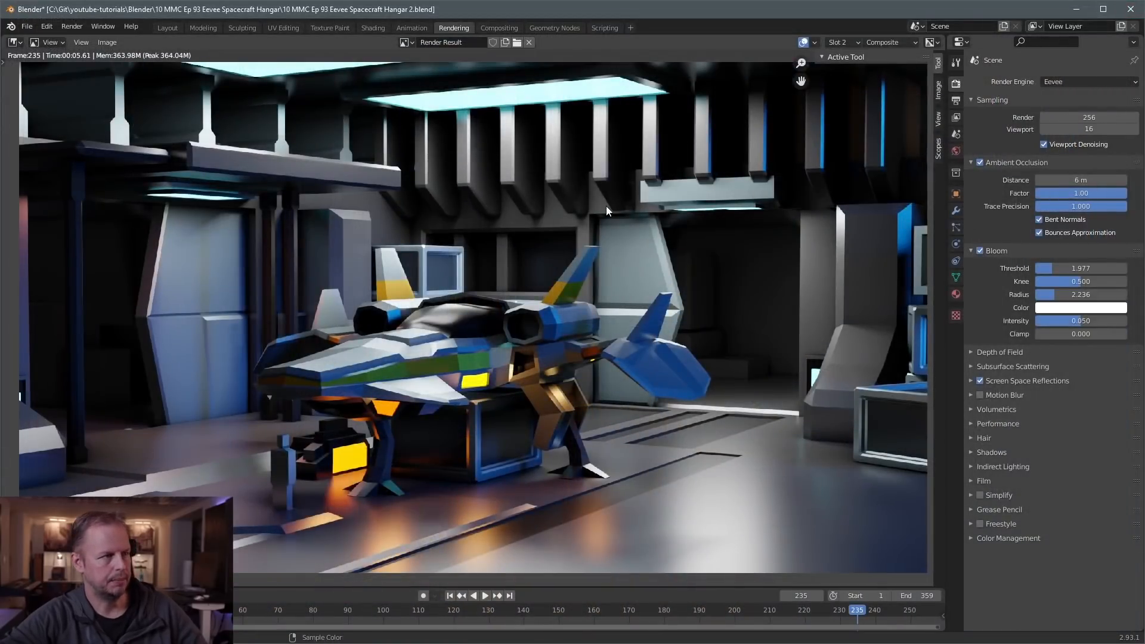
key(F12)
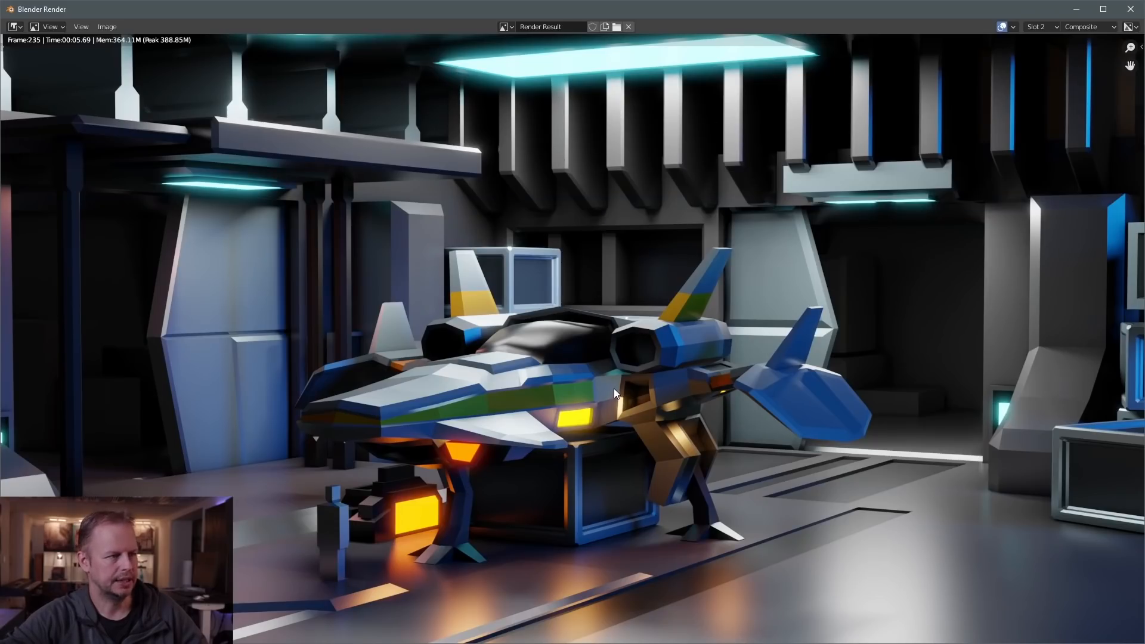
click(1130, 9)
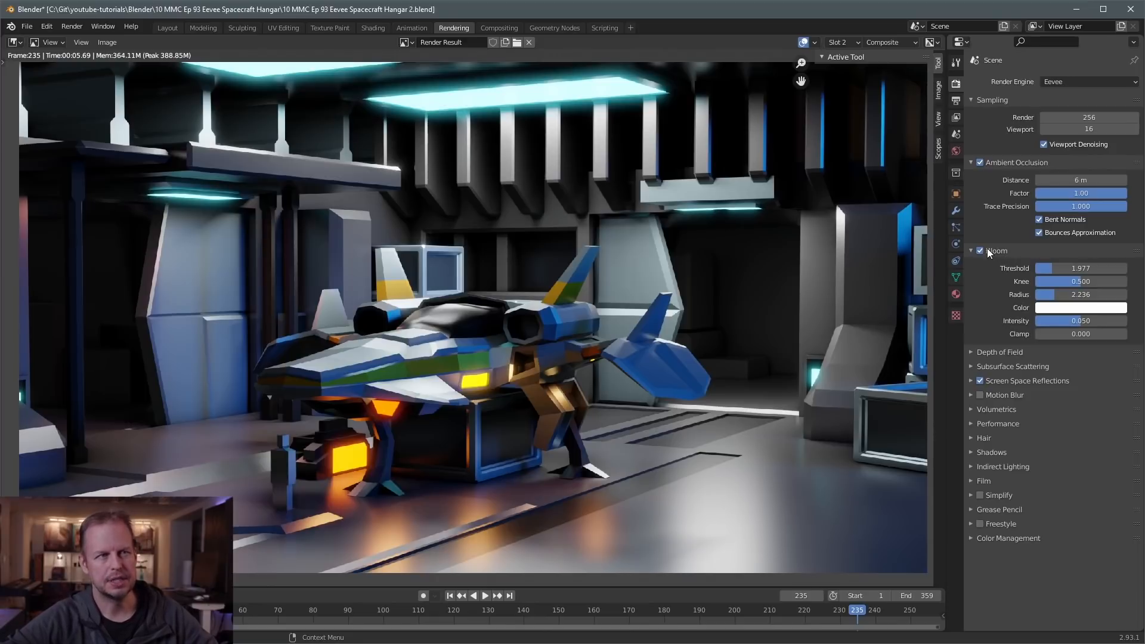
In the compositor, insert a Glare node on the link between the Render Layers and Composite nodes
click(497, 27)
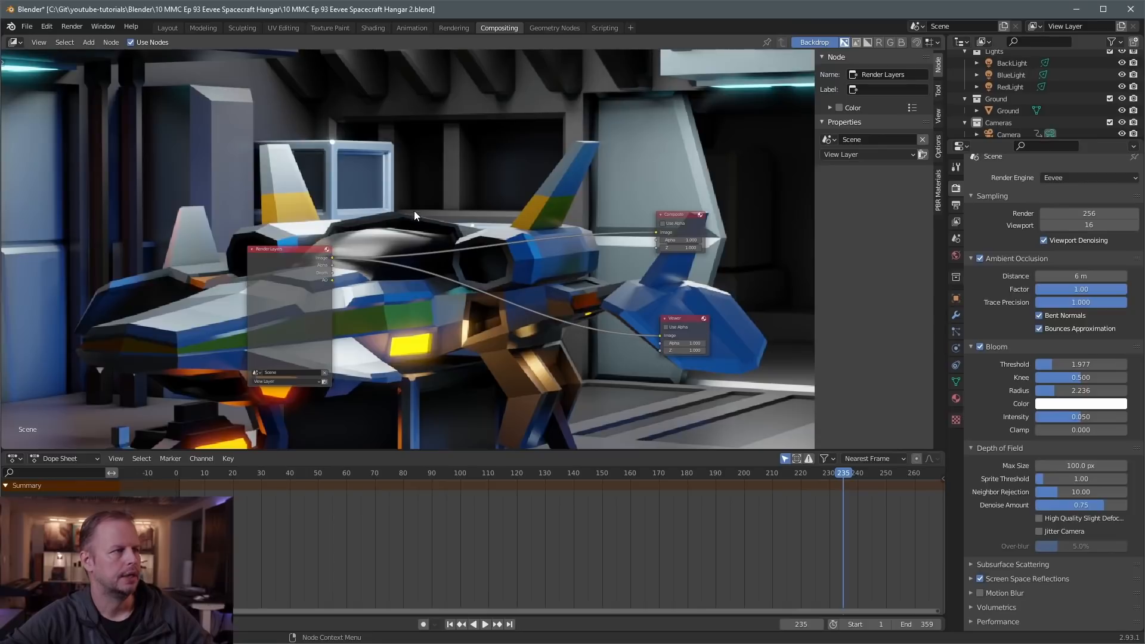
key(shift+a)
click(397, 211)
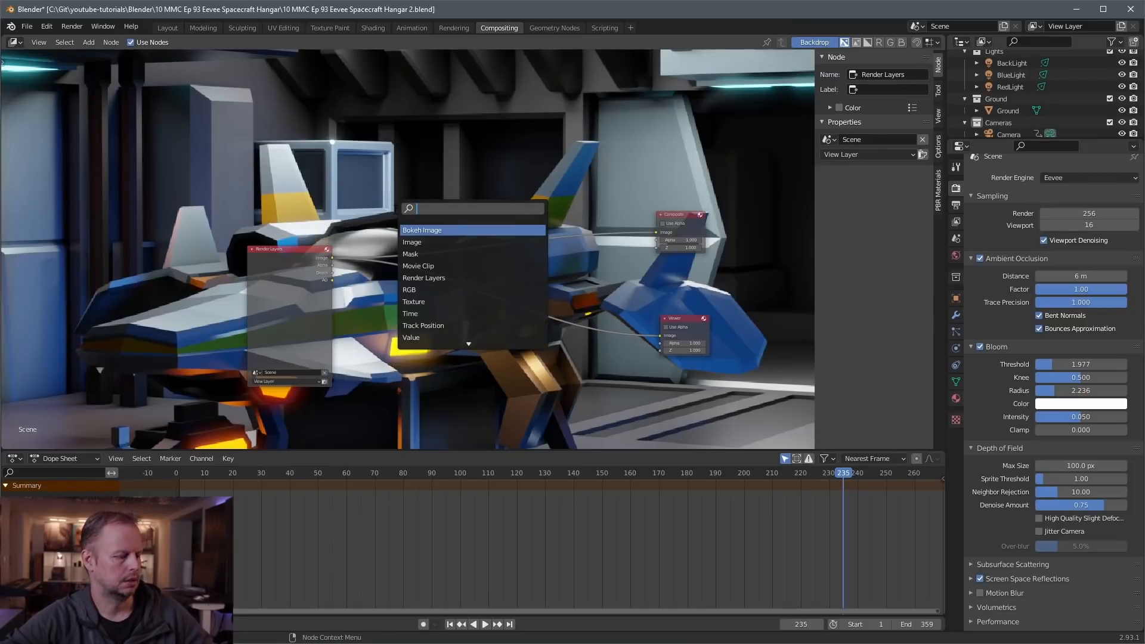
text(glar)
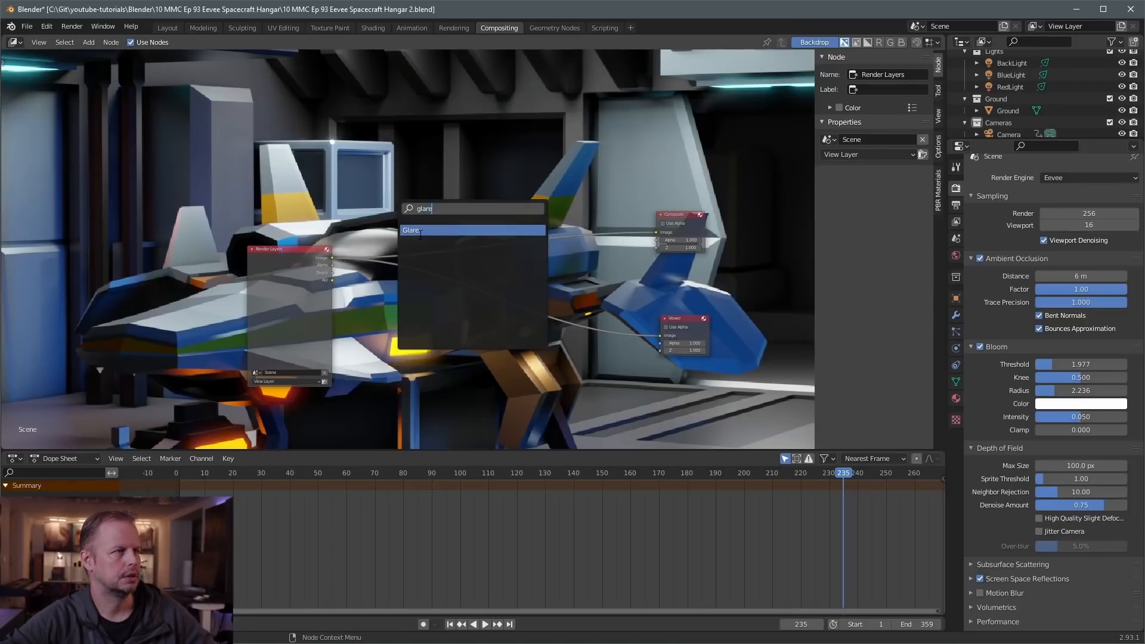
text(e)
click(420, 231)
click(491, 202)
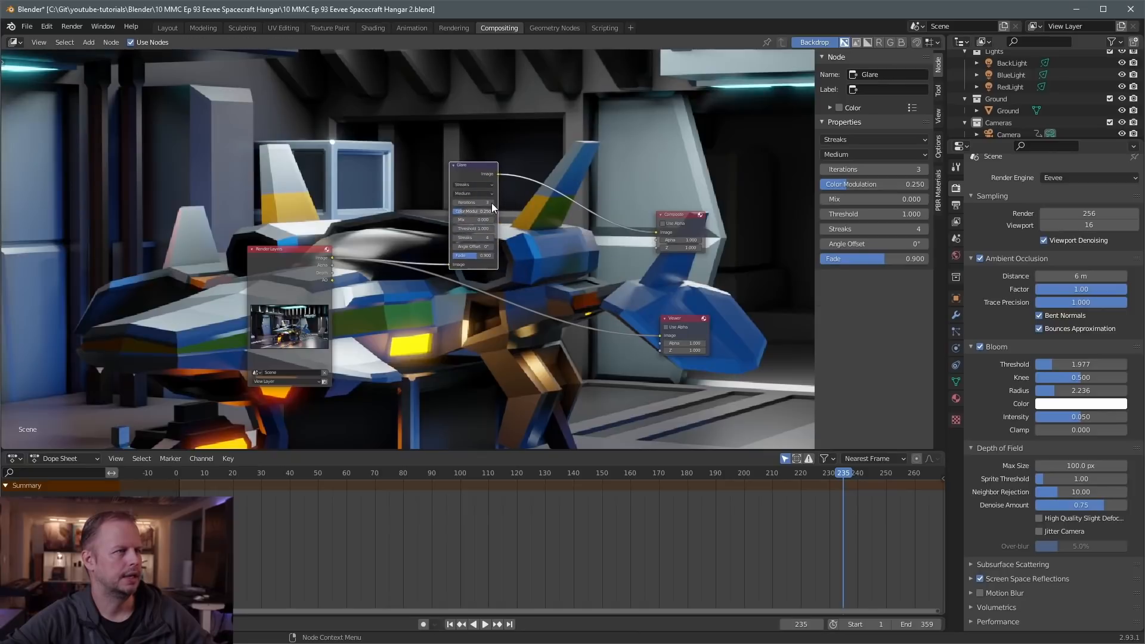
Connect the Render Layers Image output to the Glare node and set its glare type to Fog Glow
scroll(314, 259, up, 2)
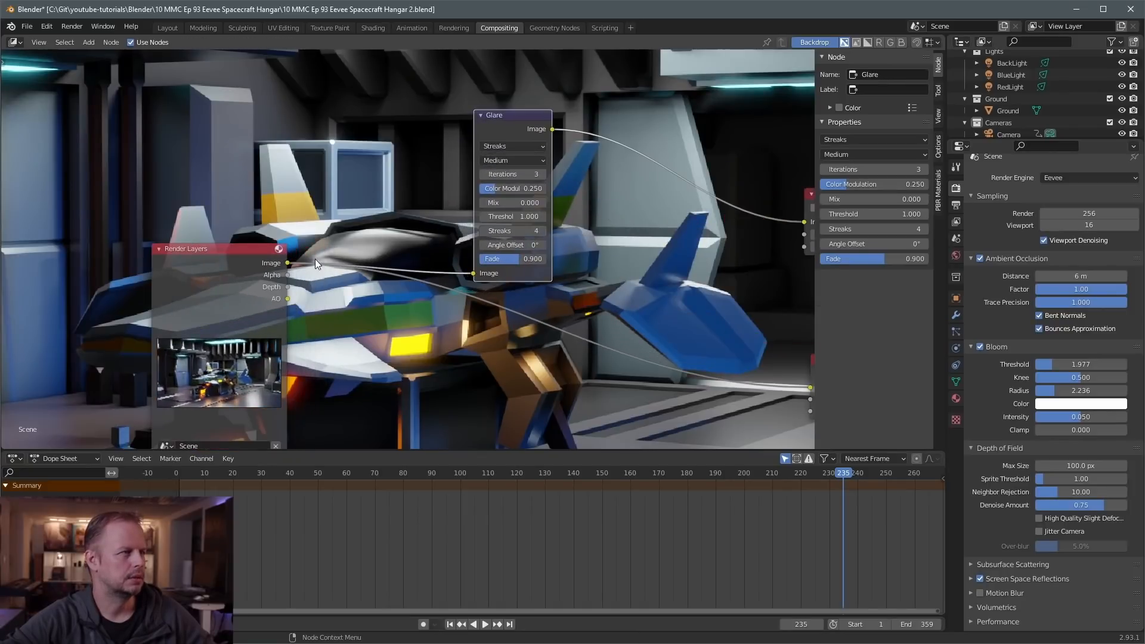
drag(288, 263, 478, 270)
scroll(666, 245, down, 2)
middle_drag(669, 245, 619, 237)
drag(457, 128, 480, 110)
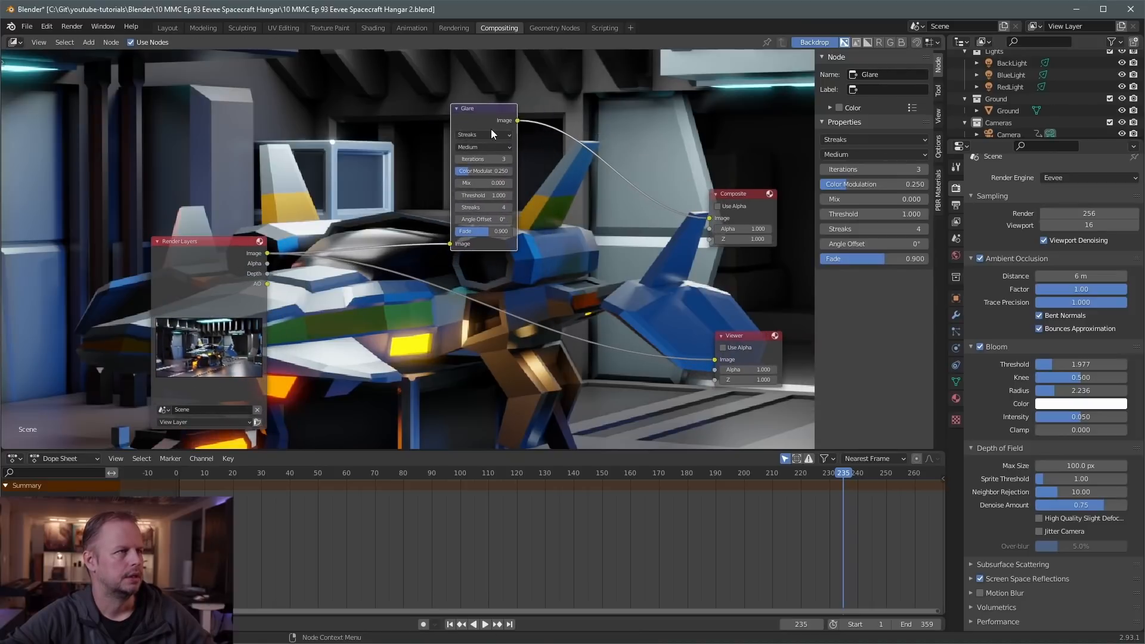
click(491, 135)
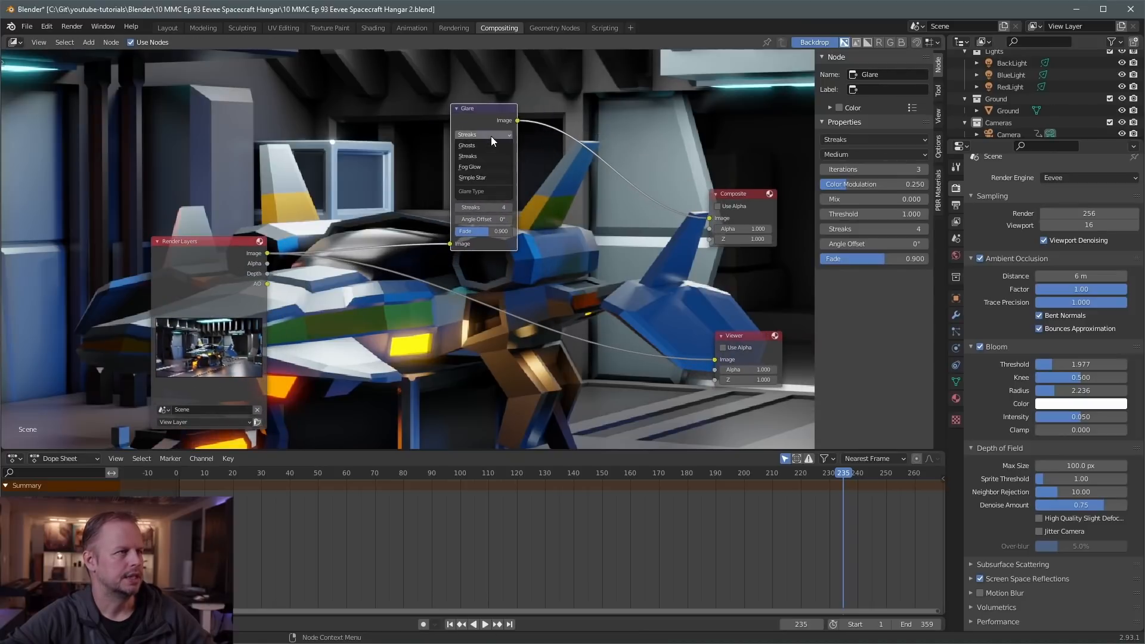
click(493, 168)
scroll(634, 235, down, 1)
middle_drag(634, 234, 555, 213)
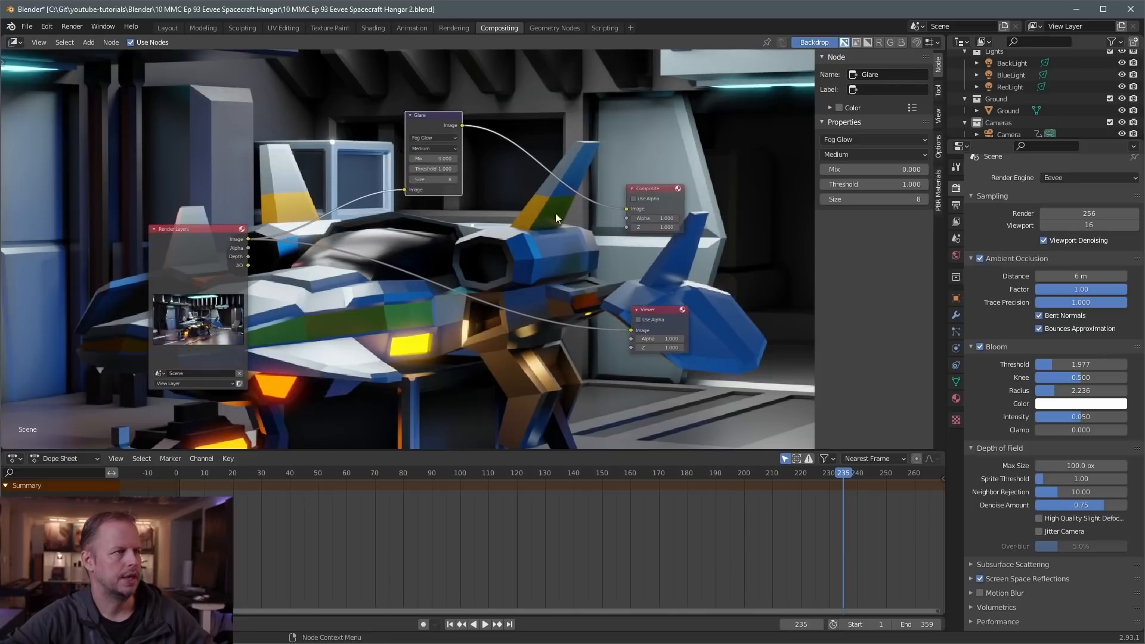
Delete the Viewer node and turn off the compositor's backdrop image
scroll(566, 239, down, 2)
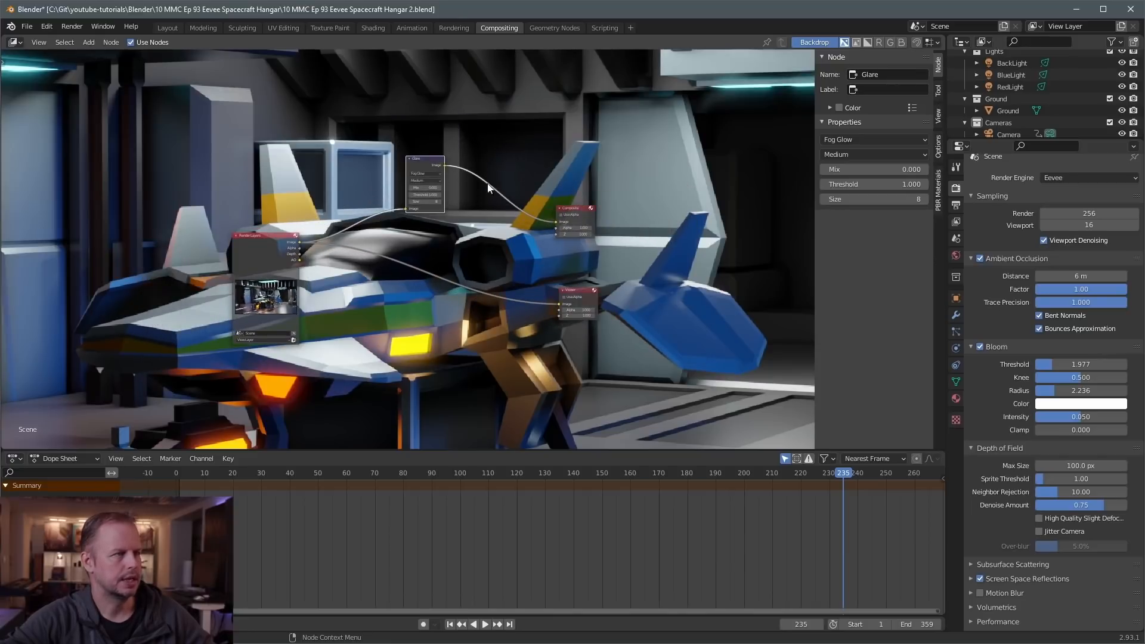
click(570, 302)
key(x)
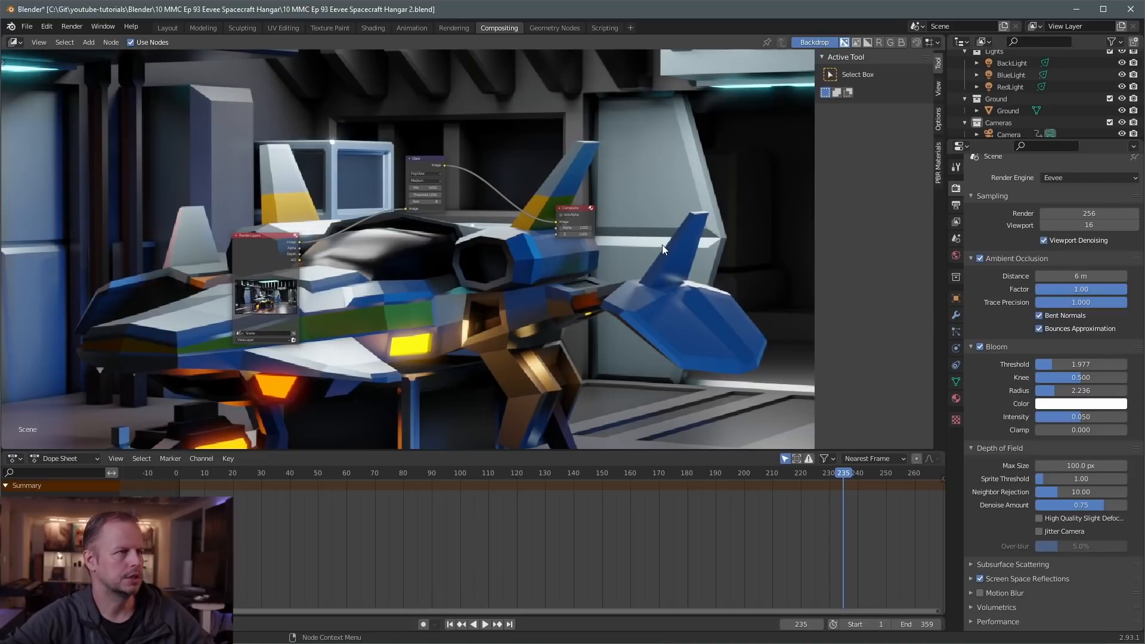
click(814, 42)
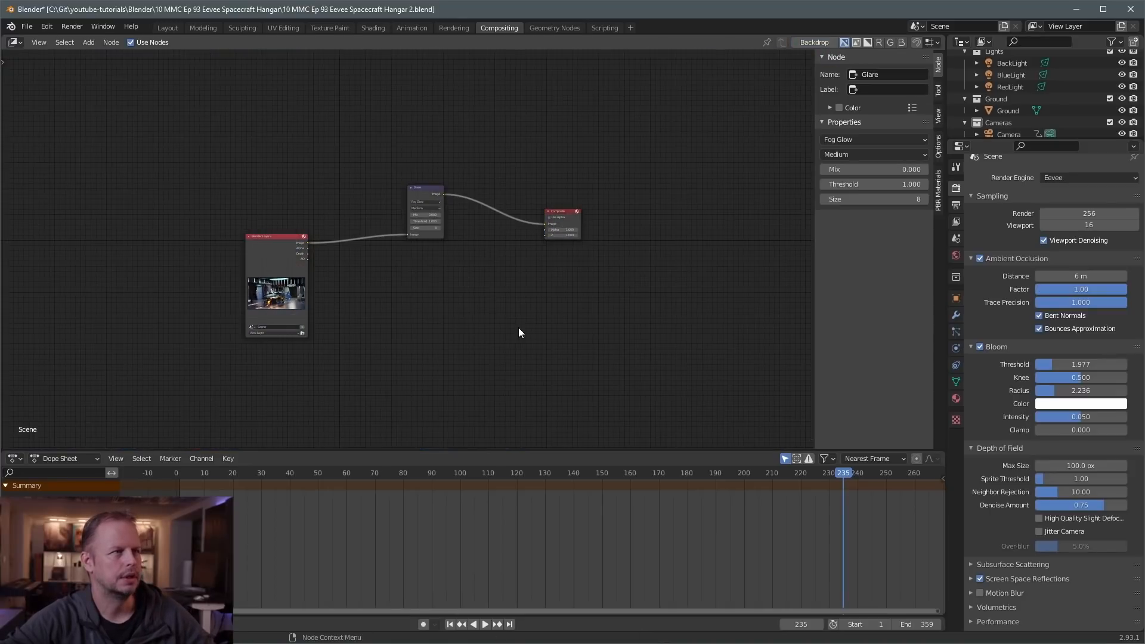
Move the Render Layers node slightly up so it sits better aligned with the Glare node
scroll(463, 301, up, 2)
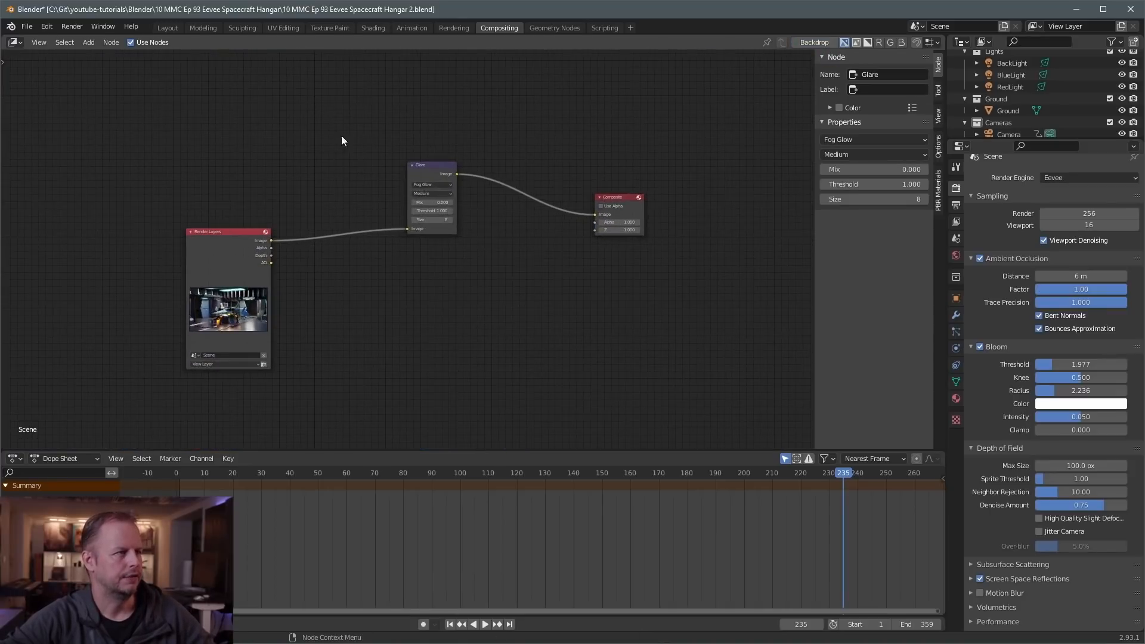
scroll(308, 238, up, 1)
drag(182, 224, 203, 191)
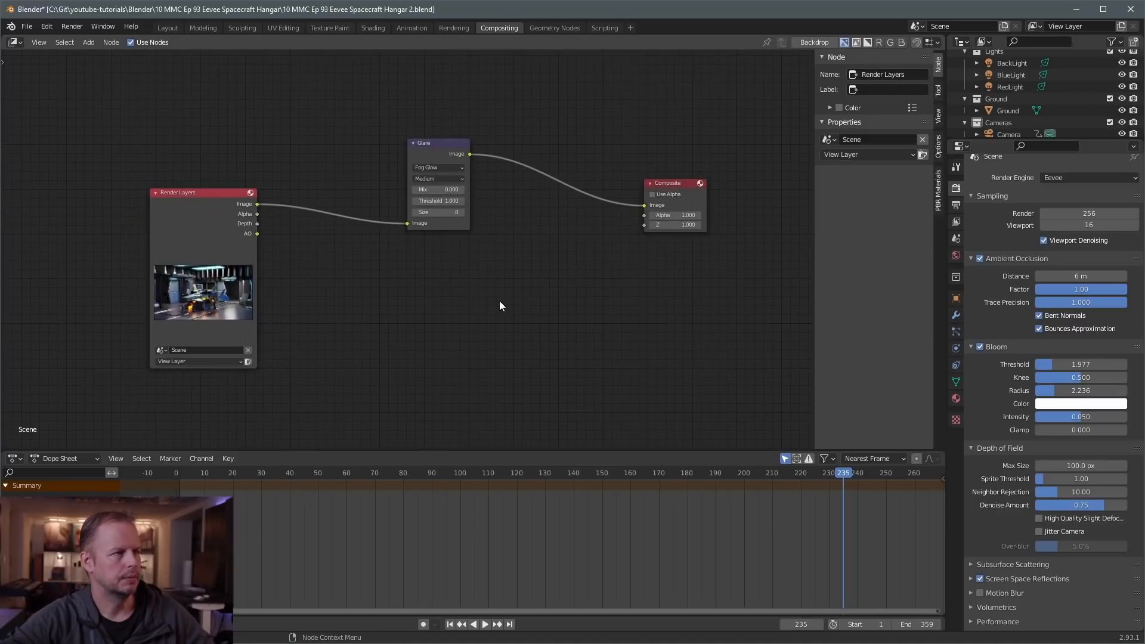
Add a Viewer node below the Composite node and connect the Glare node's Image output to it
key(shift+a)
click(498, 298)
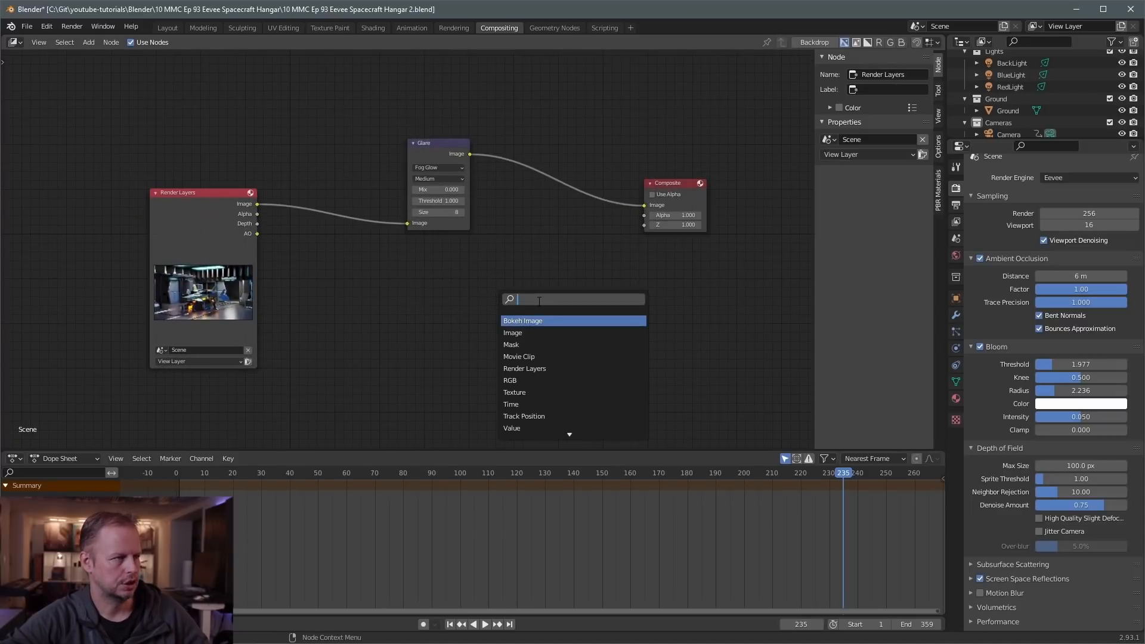
text(view)
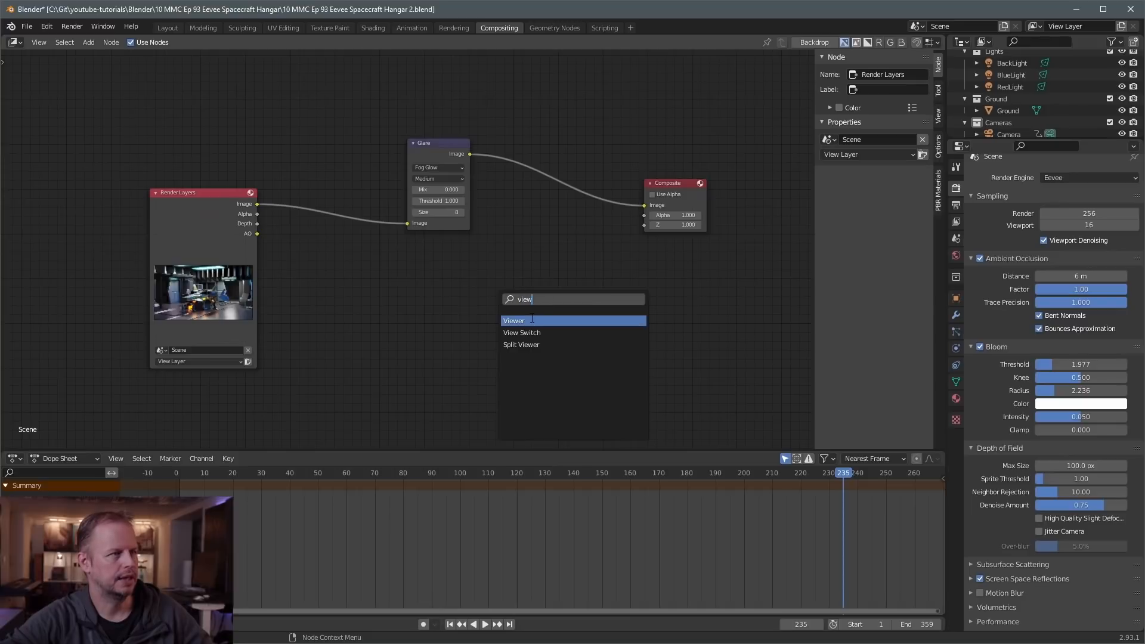
click(532, 320)
click(575, 280)
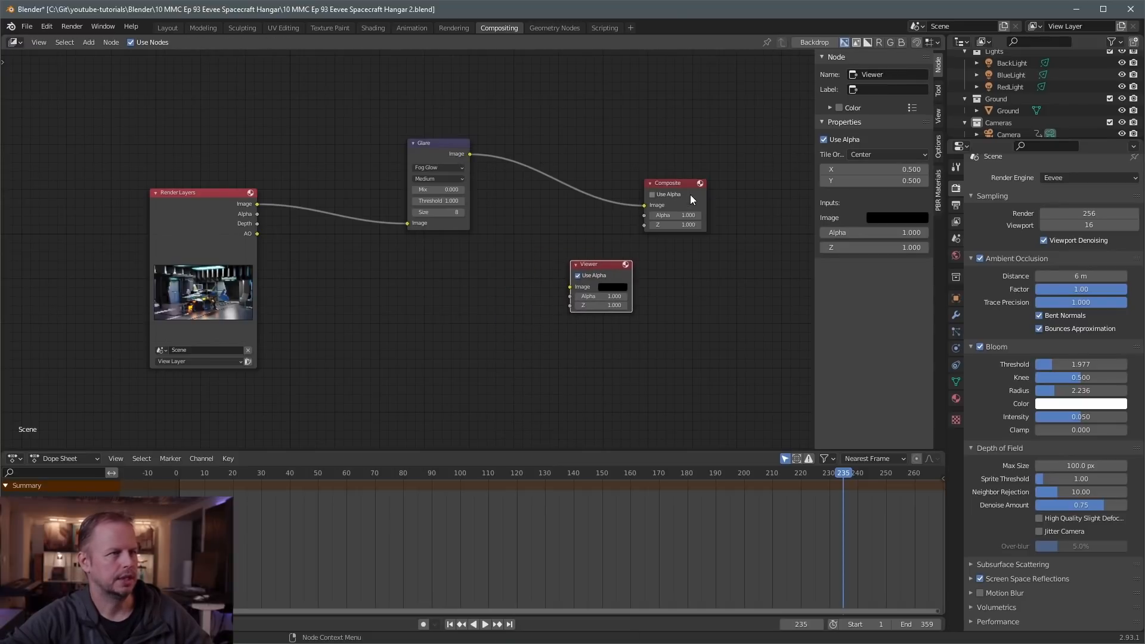
drag(470, 154, 570, 287)
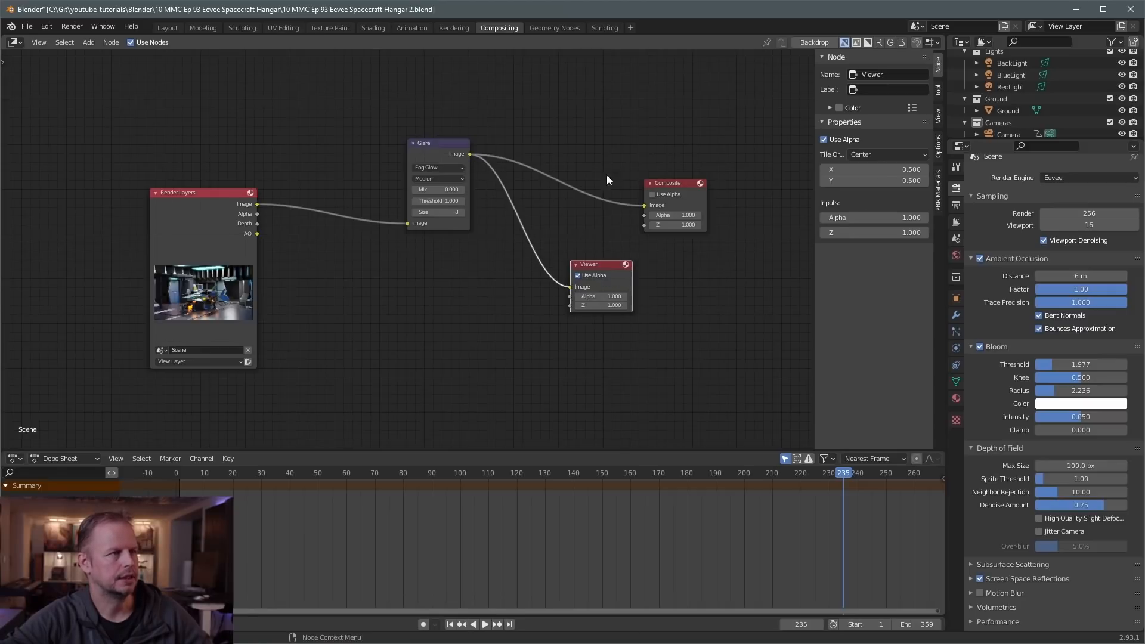
Turn on the compositor backdrop and scale its image so the whole render fits inside the node editor
click(814, 41)
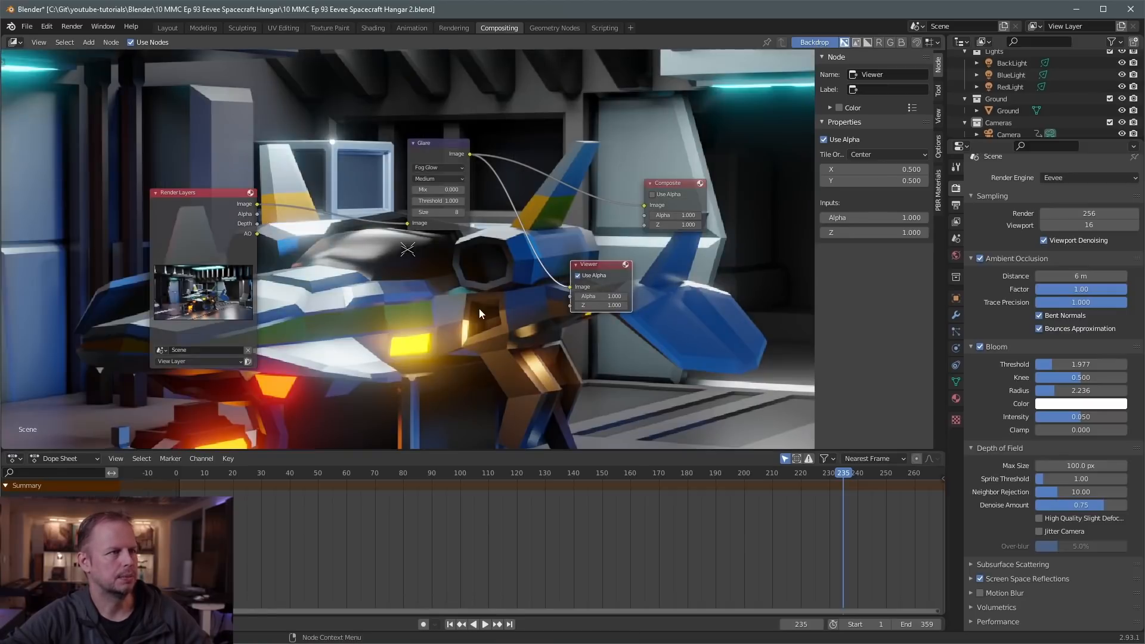
scroll(482, 316, down, 2)
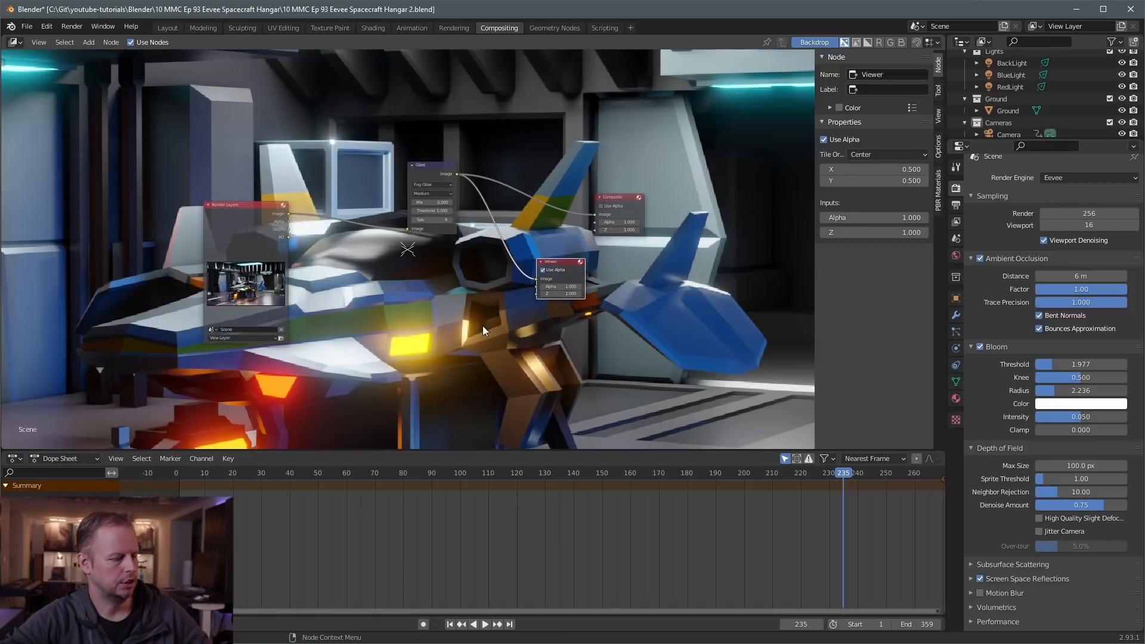
key(v)
key(v)
key(v)
key(v)
key(v)
key(v)
key(v)
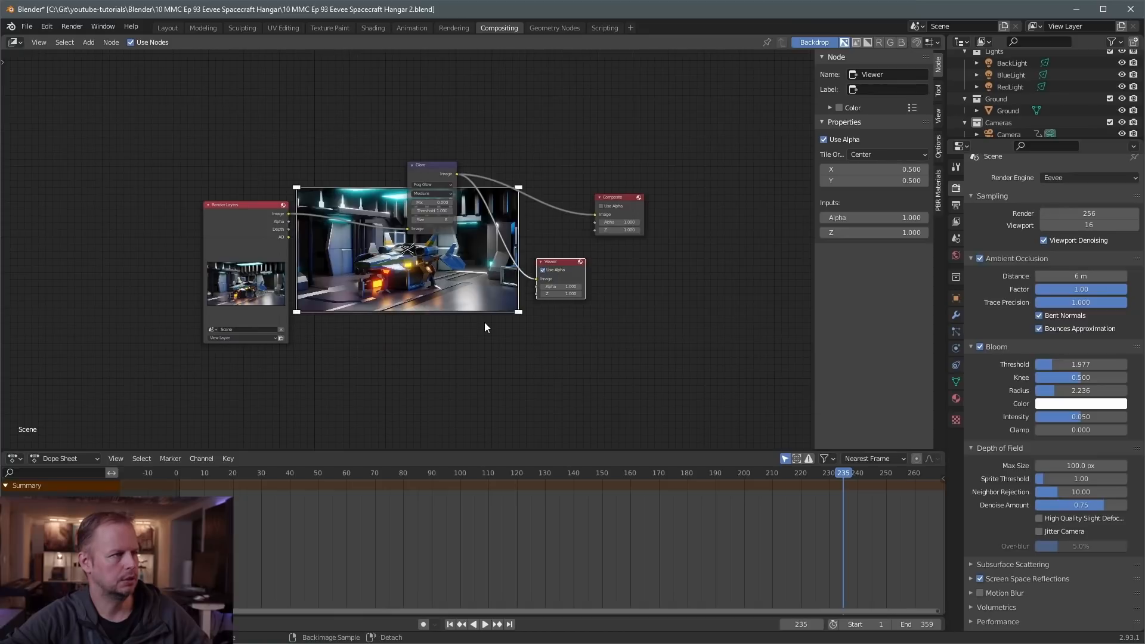
key(alt+v)
key(alt+v)
key(alt+v)
key(alt+v)
key(alt+v)
key(alt+v)
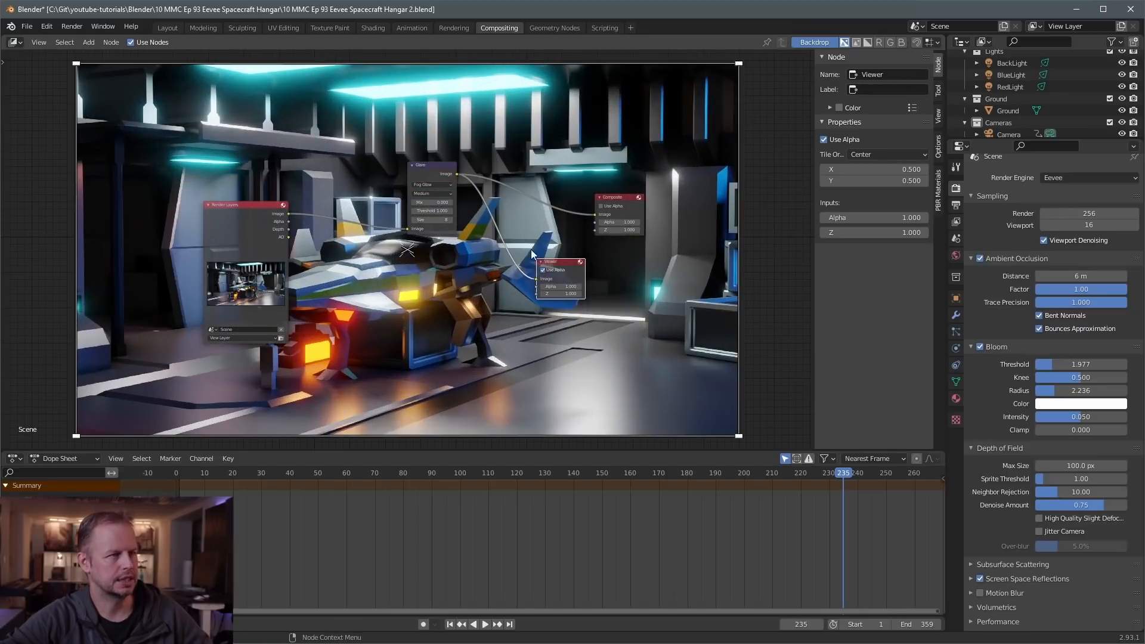
Move the Glare node slightly up and left, and shift the Viewer node a little to the right
scroll(513, 236, up, 1)
scroll(585, 264, up, 1)
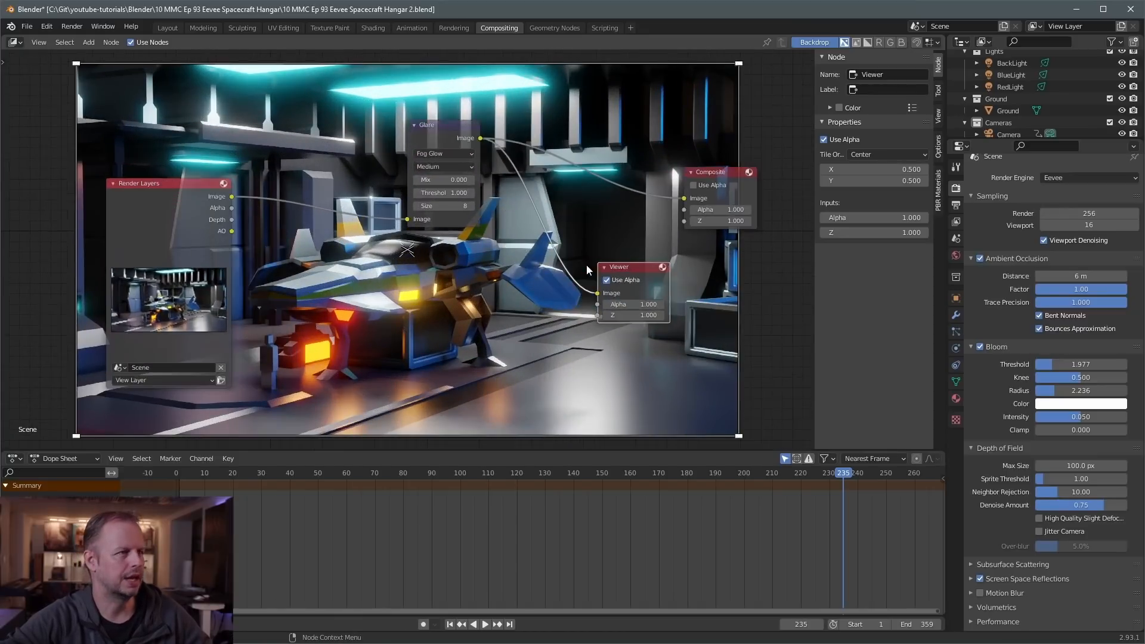
scroll(671, 163, down, 1)
drag(460, 160, 455, 149)
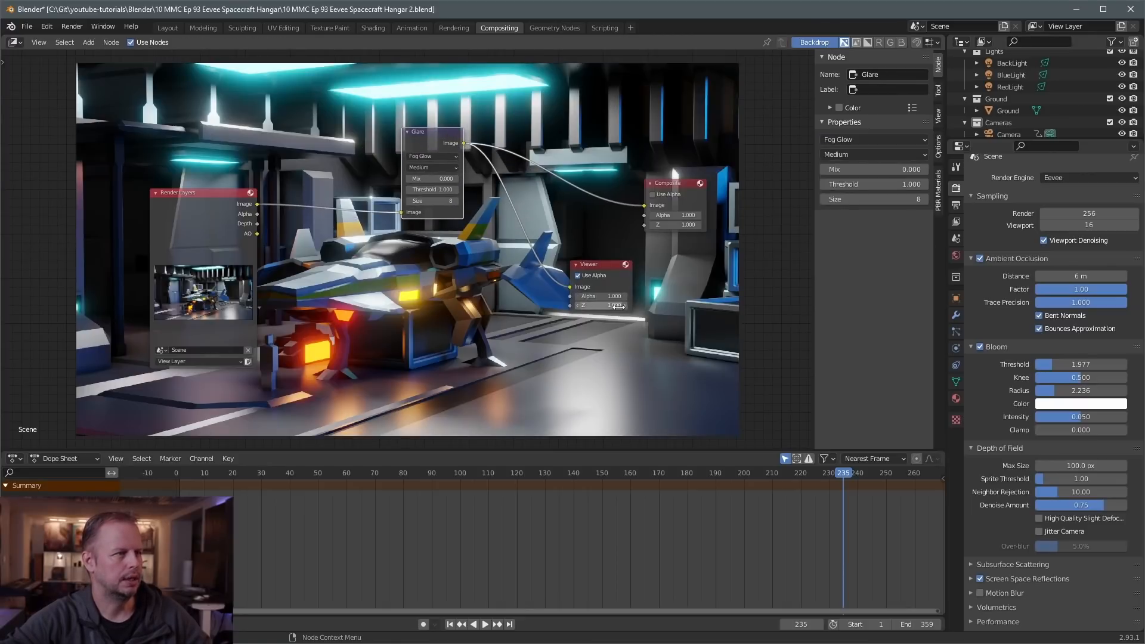
click(600, 269)
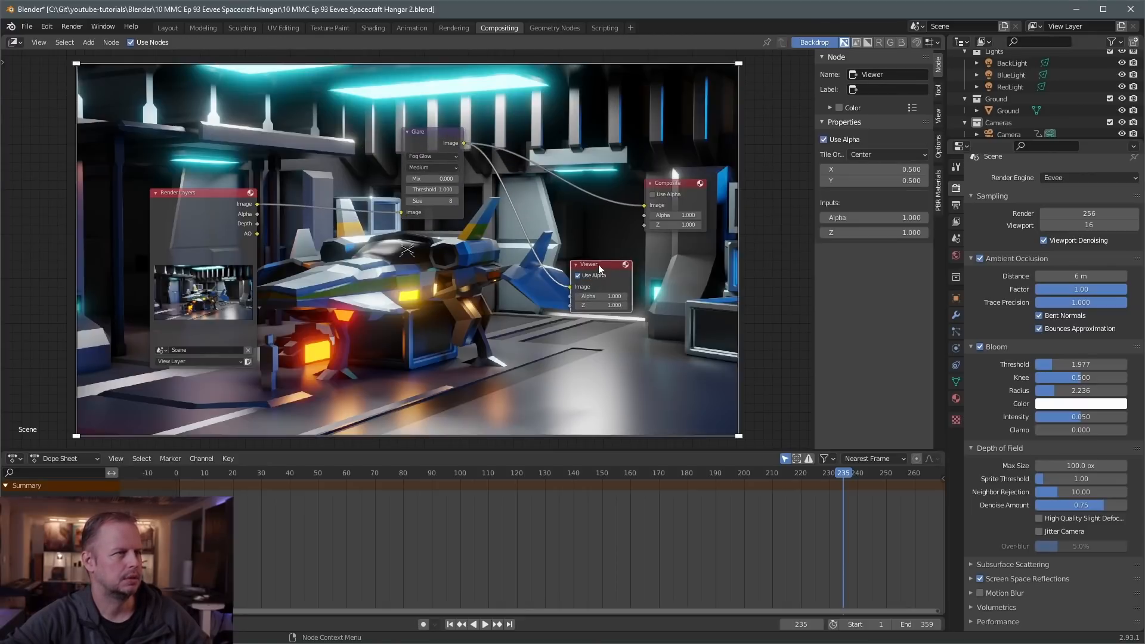
drag(600, 268, 628, 265)
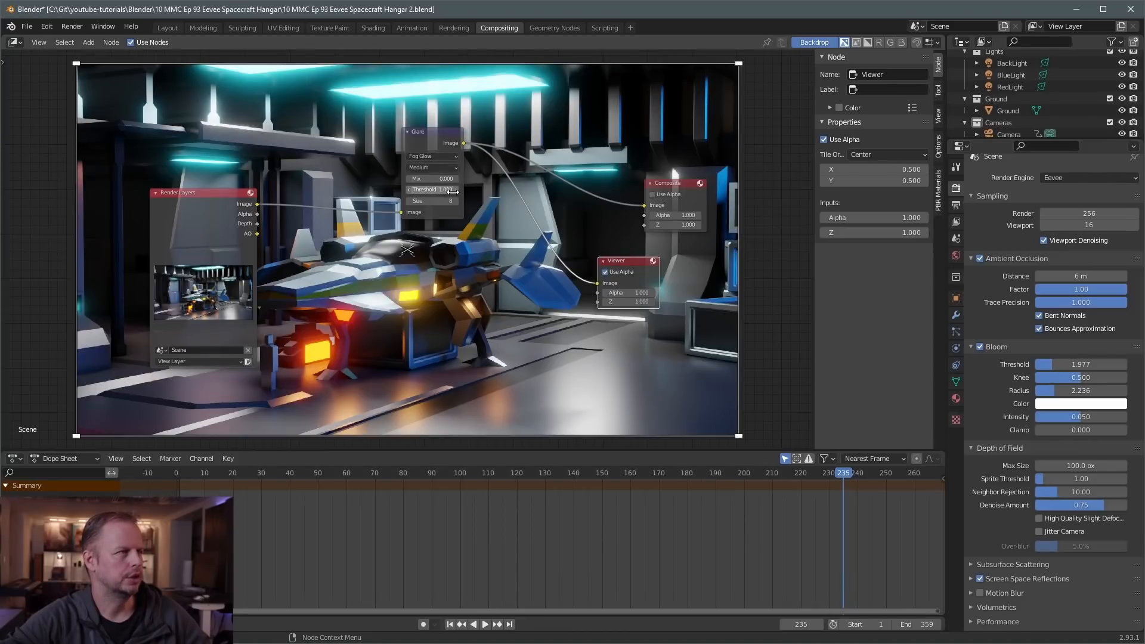
Try a much higher Glare threshold, undo it, and set the Glare size to 9
drag(452, 191, 507, 192)
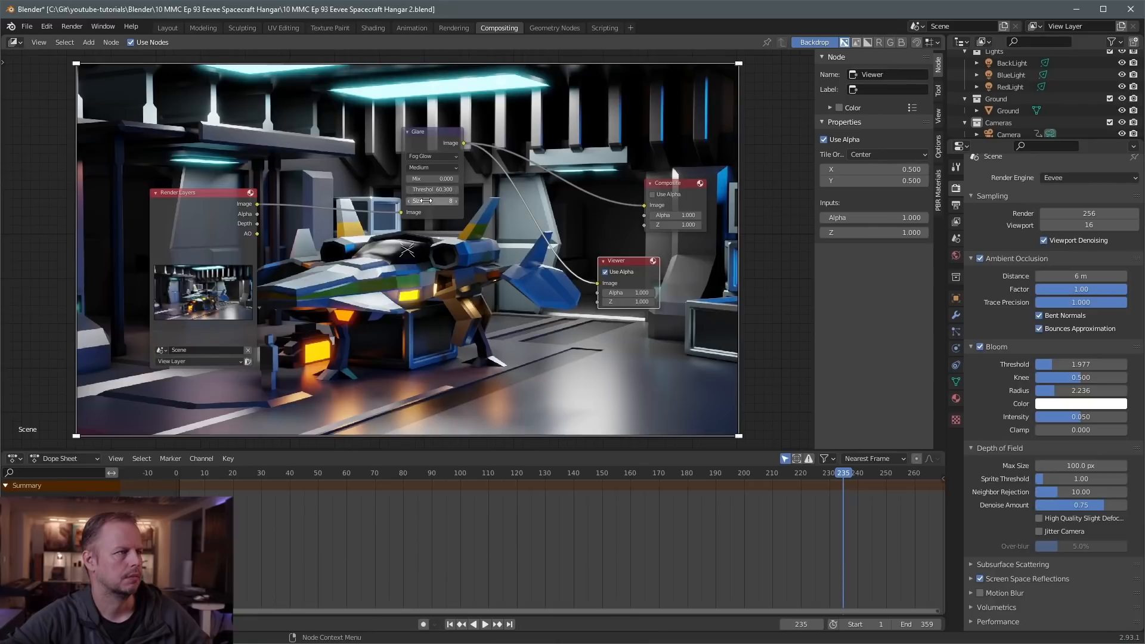
key(ctrl+z)
drag(425, 200, 444, 201)
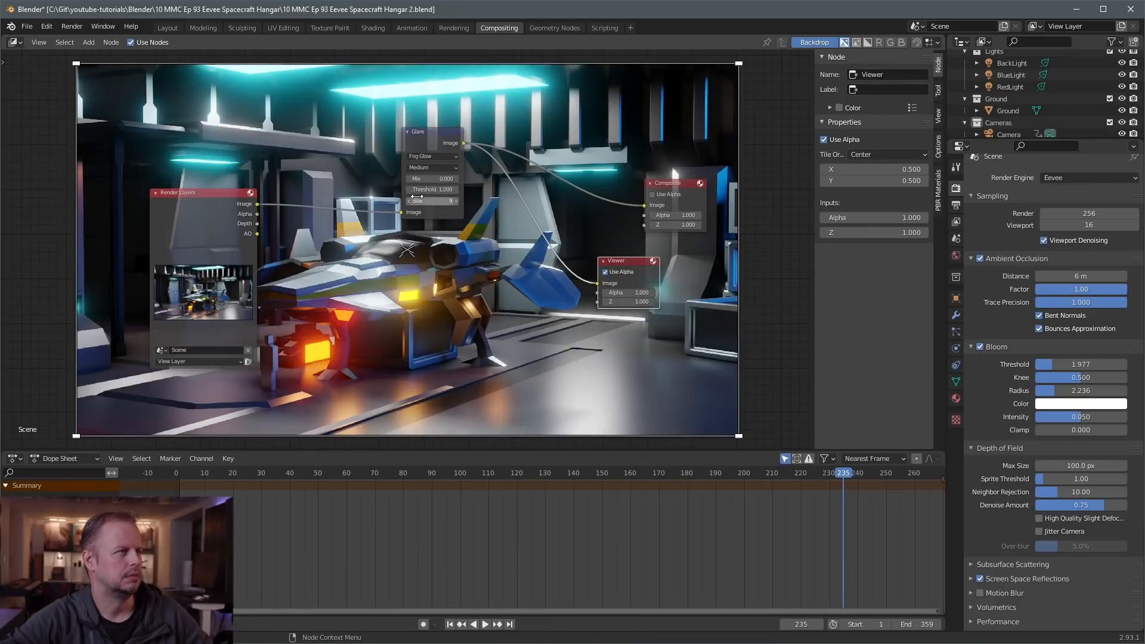
Compare the Glare node's High, Medium and Low quality settings in the backdrop and leave it on Low
click(424, 167)
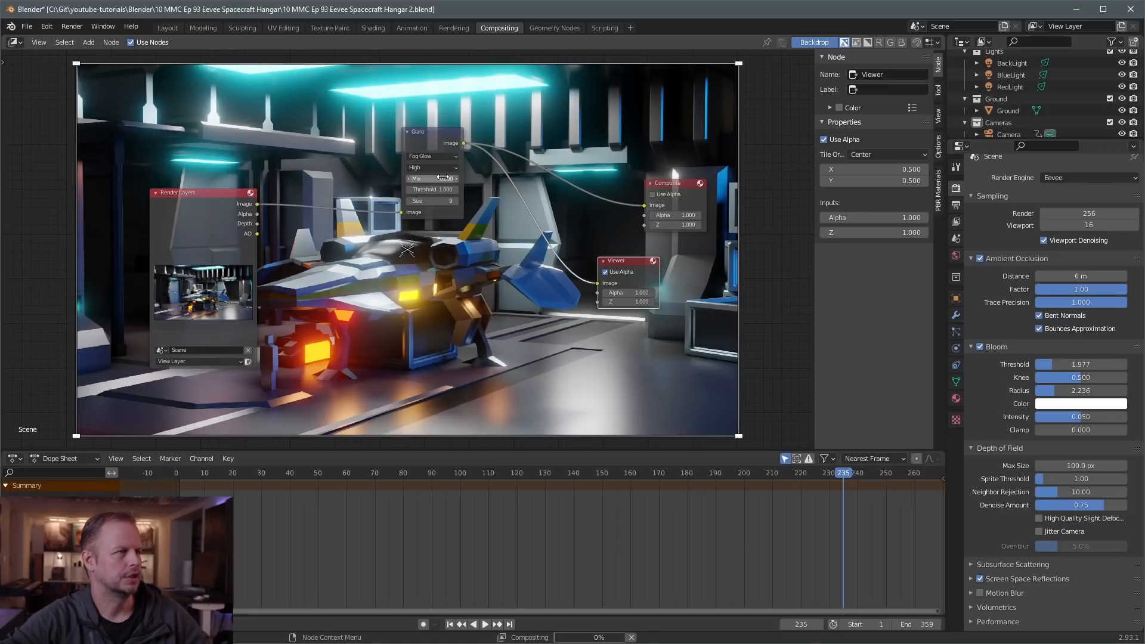
click(418, 177)
click(432, 168)
click(435, 197)
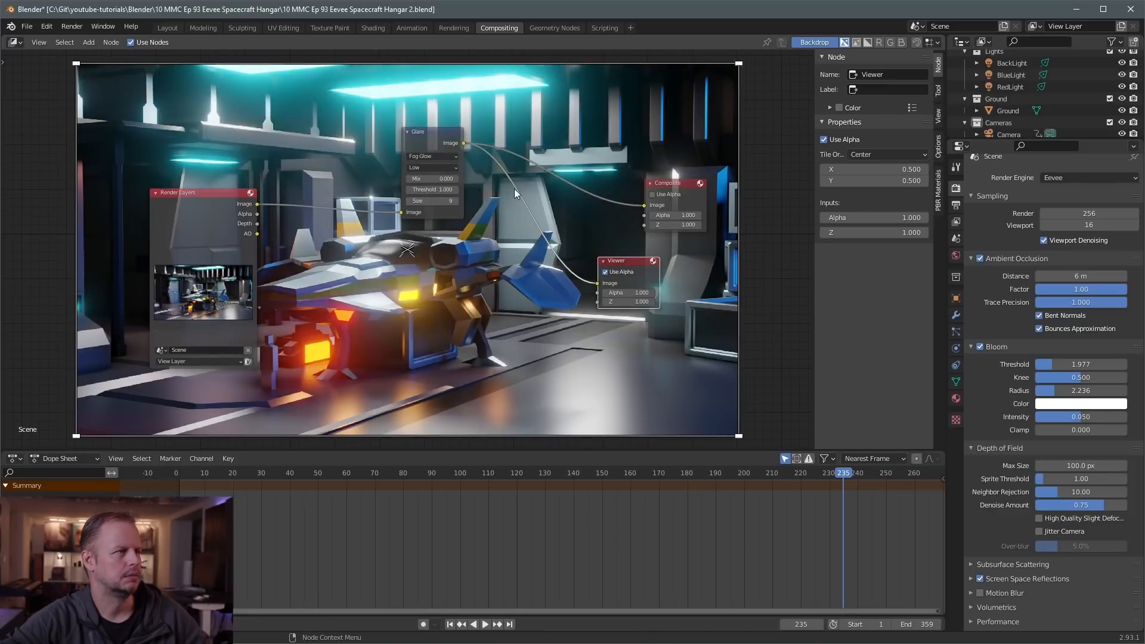
click(441, 168)
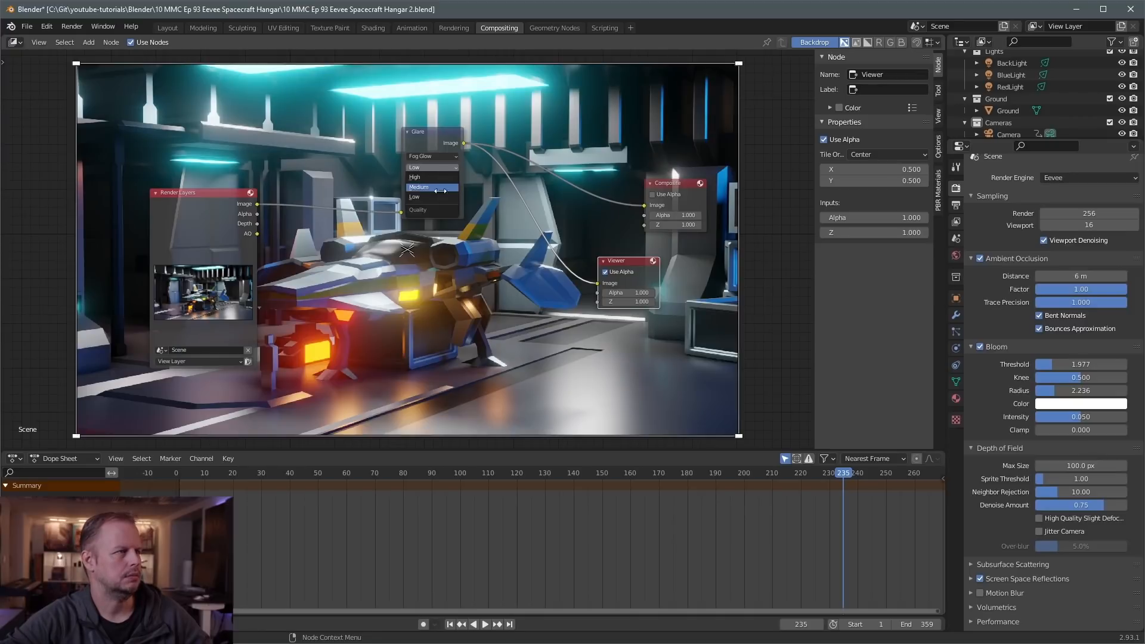
click(438, 187)
click(435, 168)
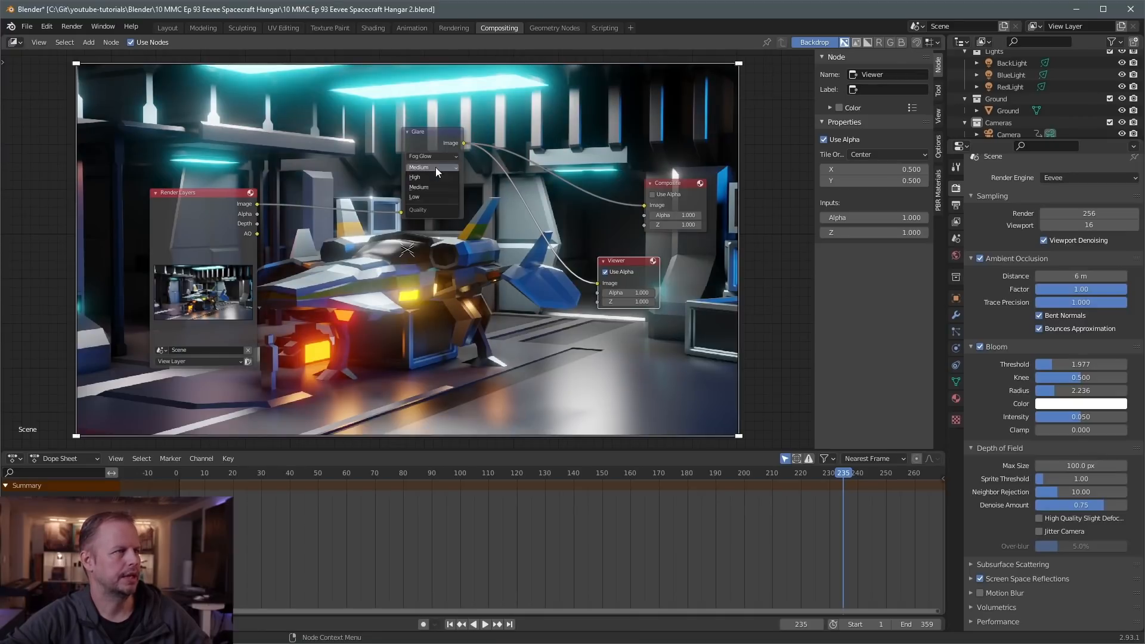
click(435, 196)
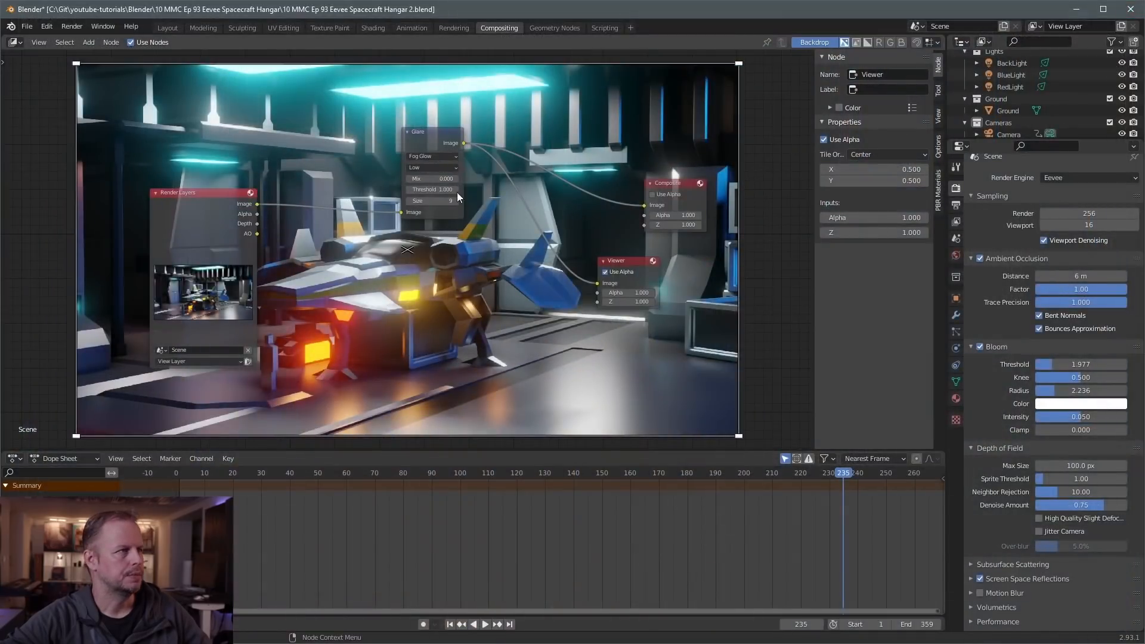
Add a Mix node below the Glare node, between Render Layers and Viewer
scroll(443, 149, down, 1)
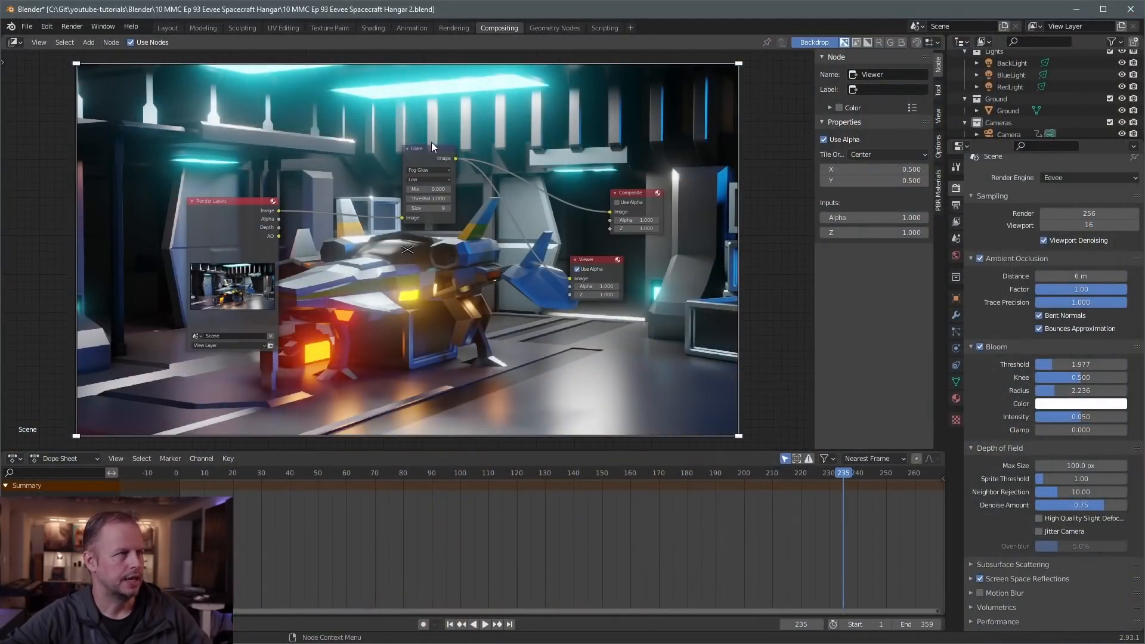
click(431, 143)
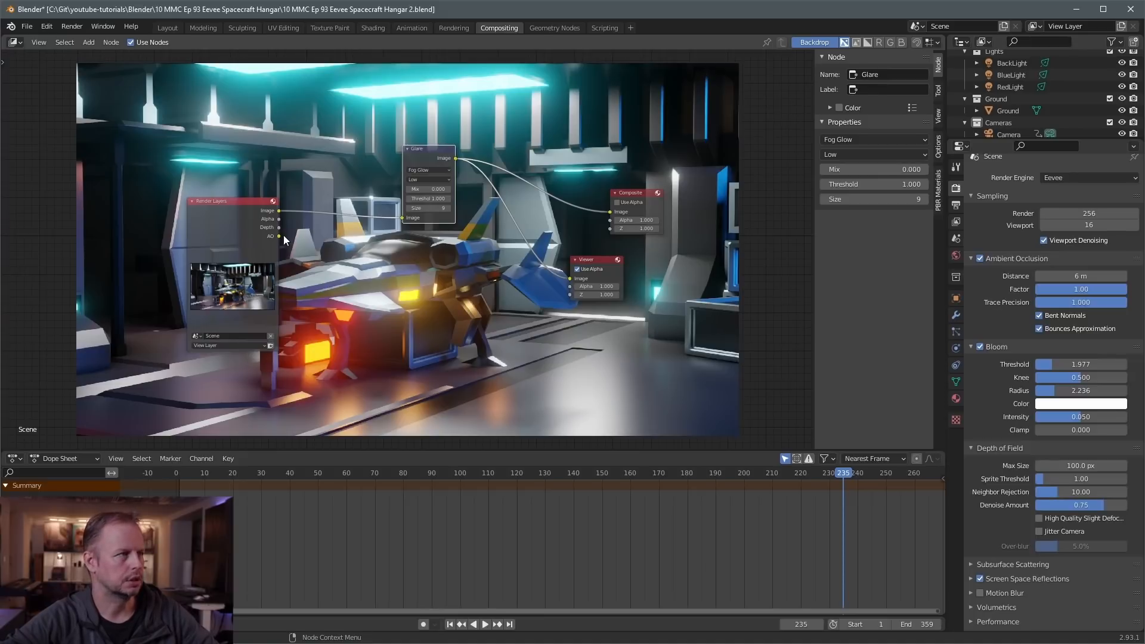
click(400, 284)
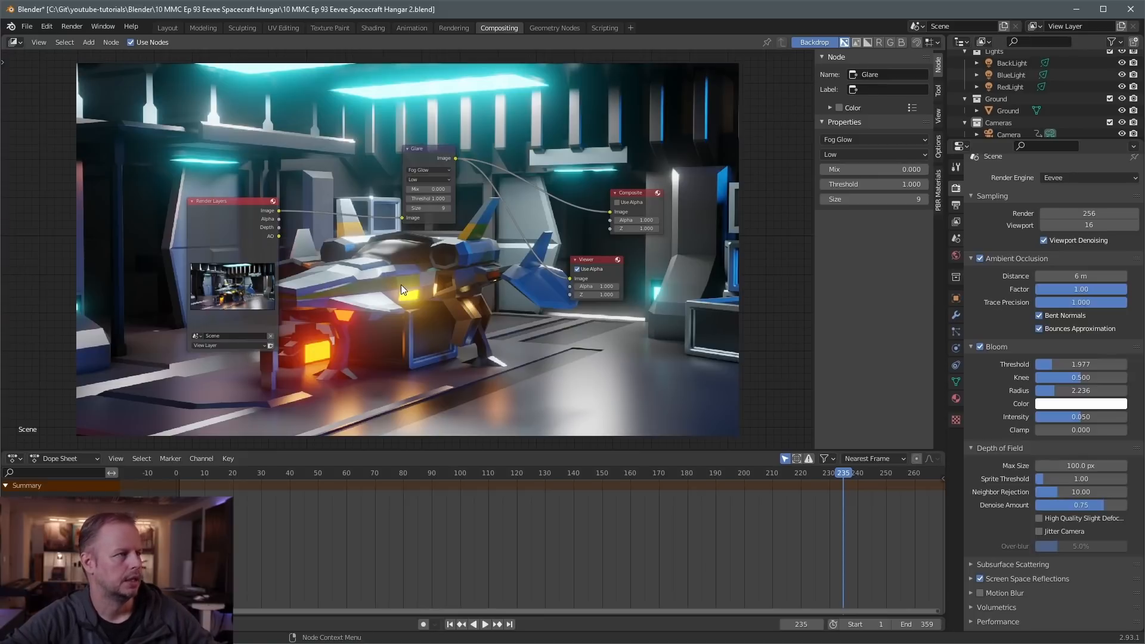
key(shift+a)
click(402, 285)
text(mix)
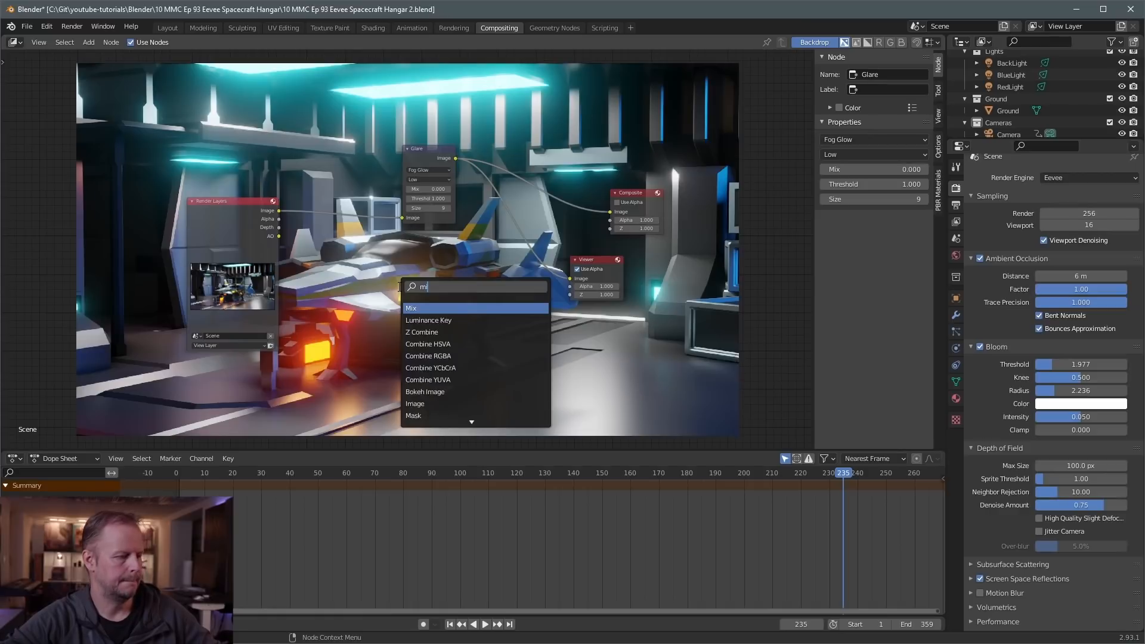
click(427, 307)
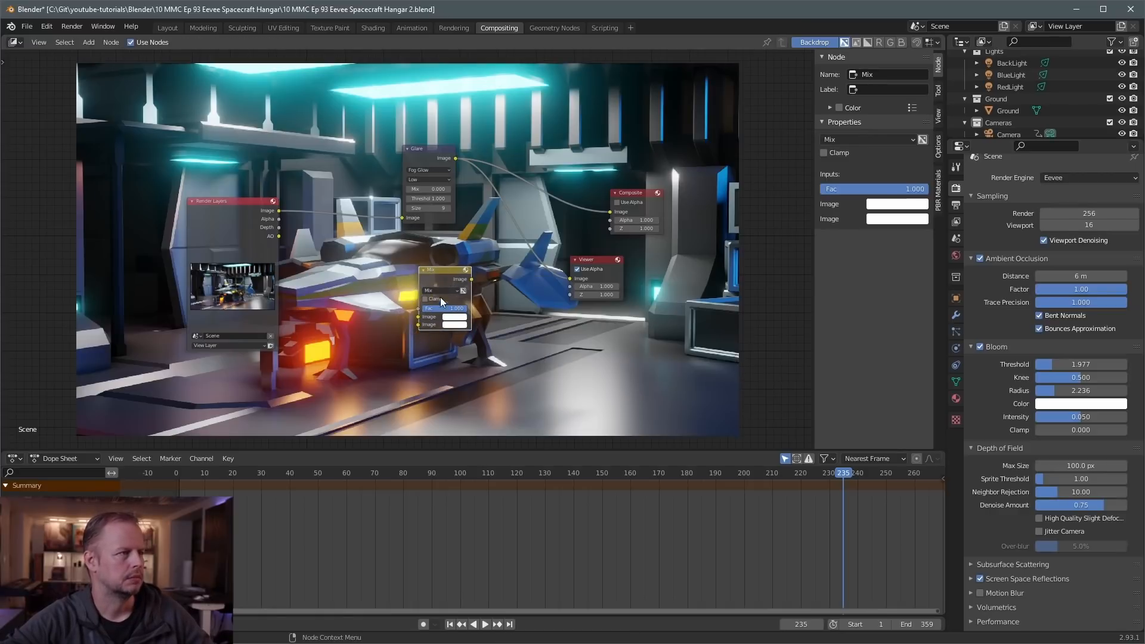
Feed the Render Layers Image and AO outputs into the Mix node set to Multiply, and link its output to Glare
drag(279, 211, 418, 316)
drag(279, 236, 418, 324)
click(441, 291)
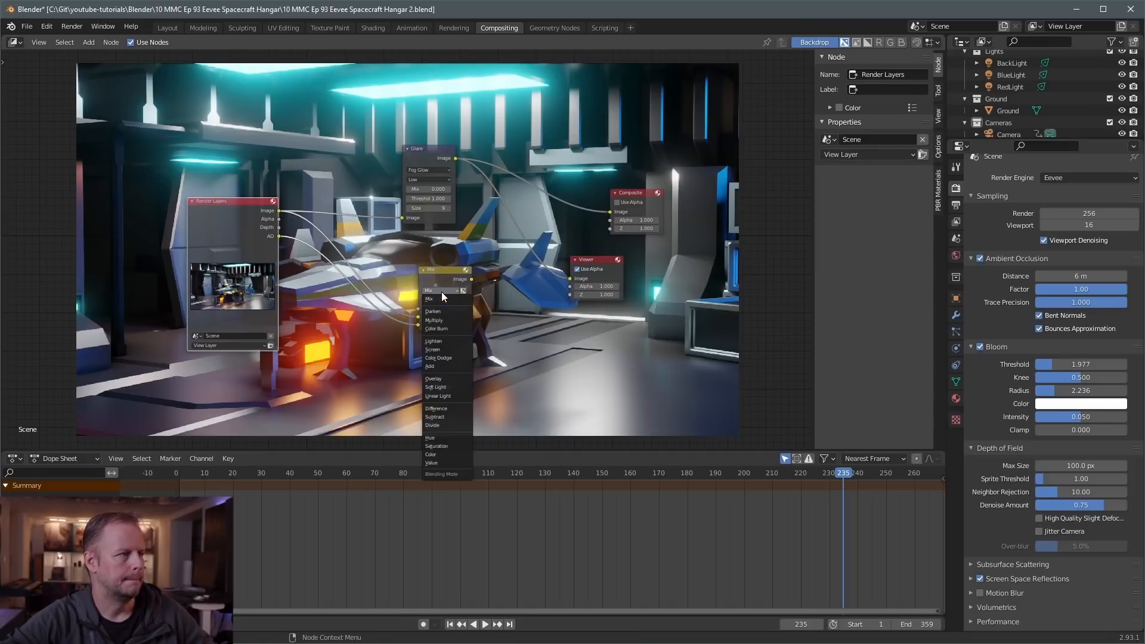
click(445, 322)
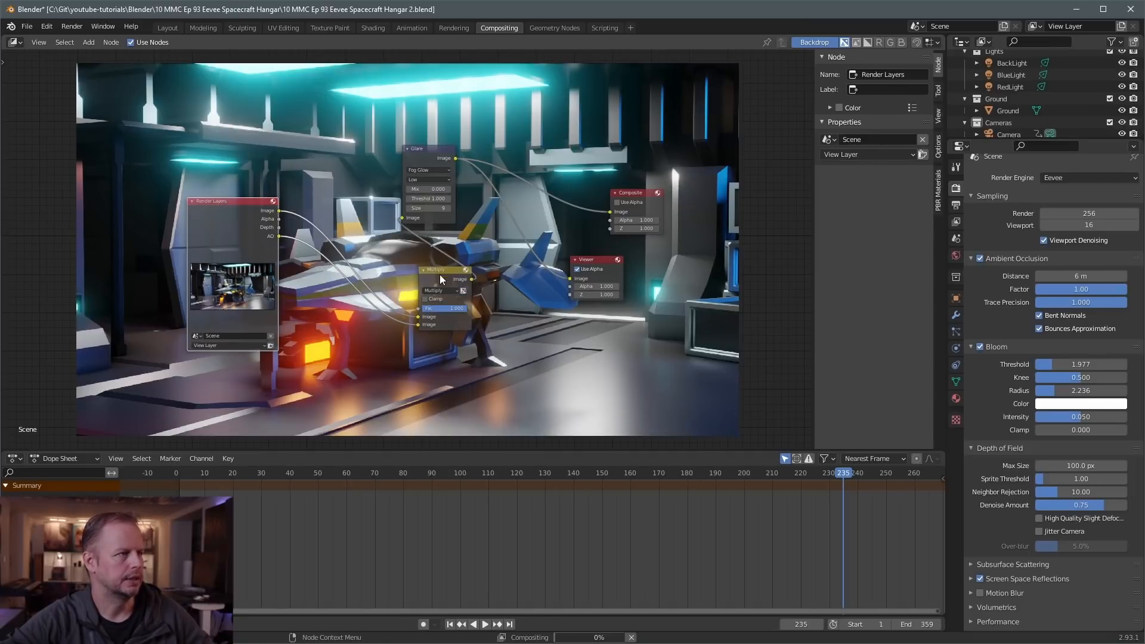
Arrange the Multiply node between Render Layers and Glare, shifting Glare to the right to make room
drag(440, 278, 368, 275)
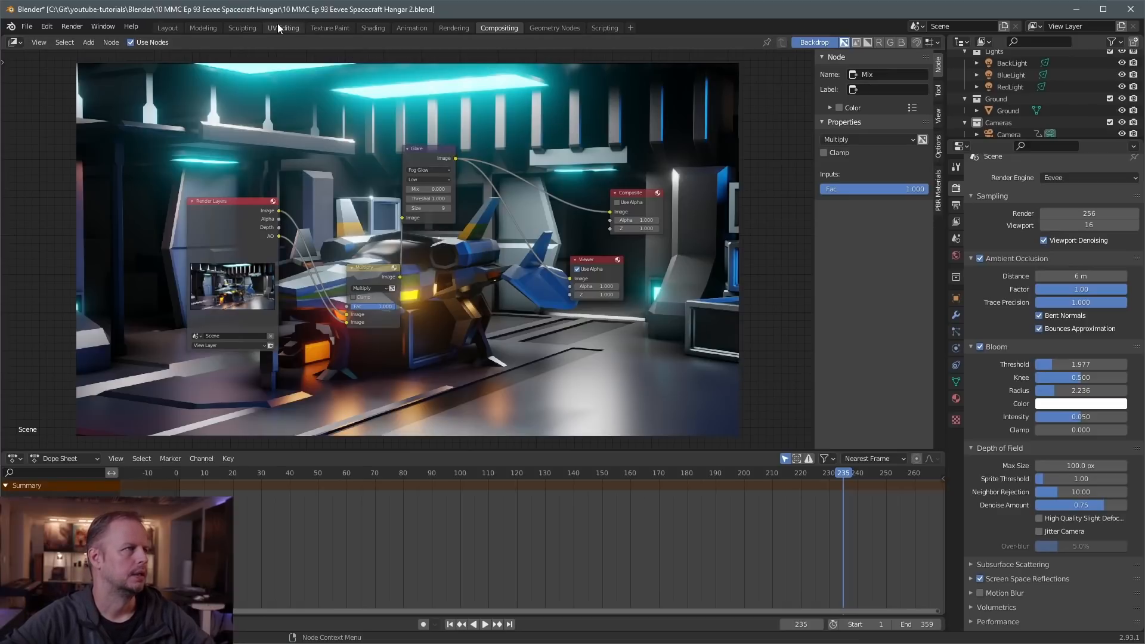
drag(371, 270, 365, 253)
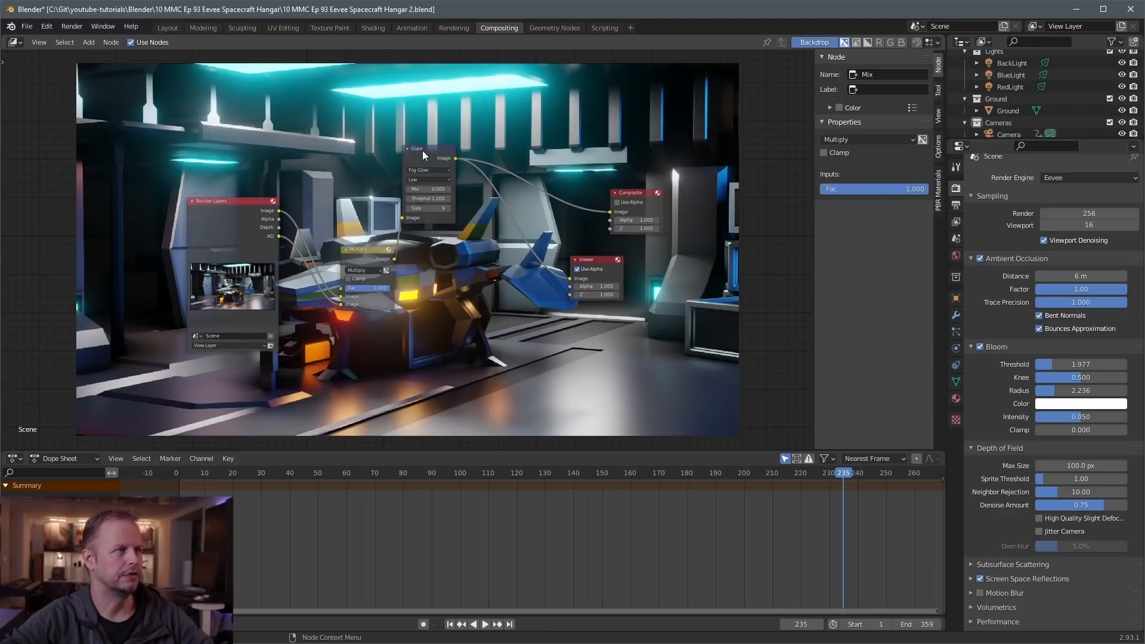
drag(422, 151, 456, 160)
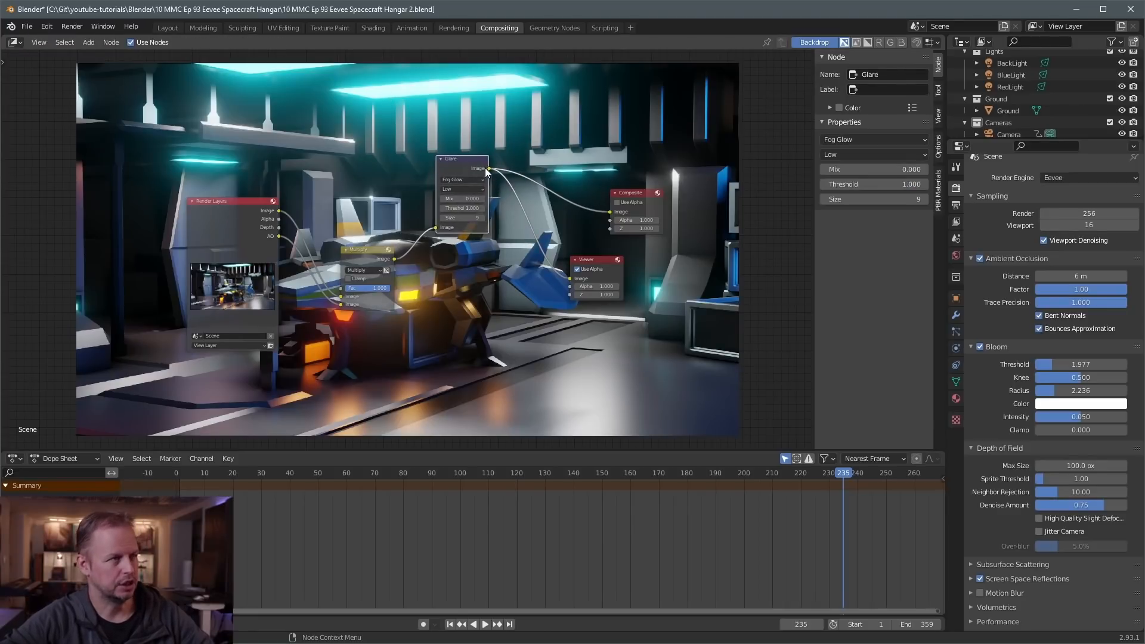
click(564, 138)
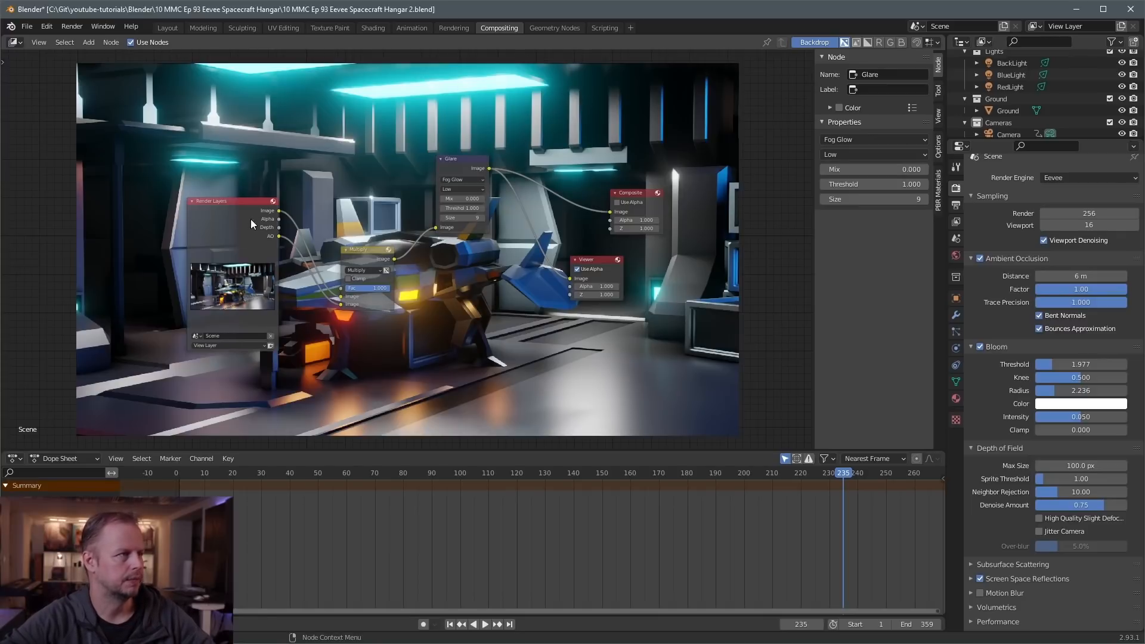
Compare the raw render with the composited result by linking Render Layers Image to the Viewer and reconnecting the Glare output
drag(279, 210, 570, 279)
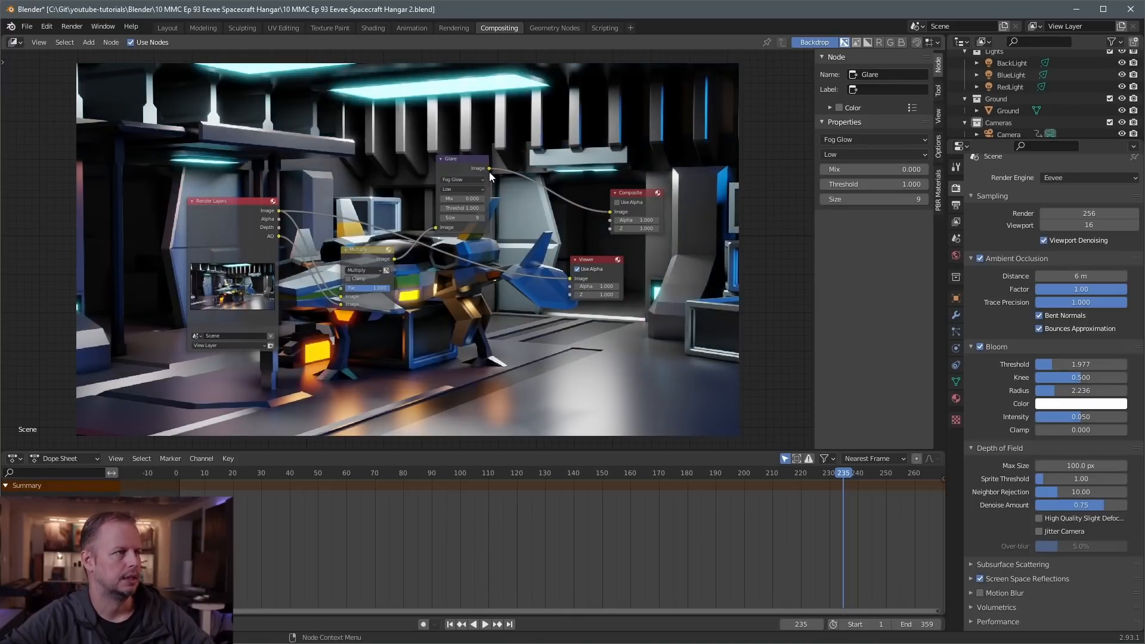
drag(488, 169, 570, 278)
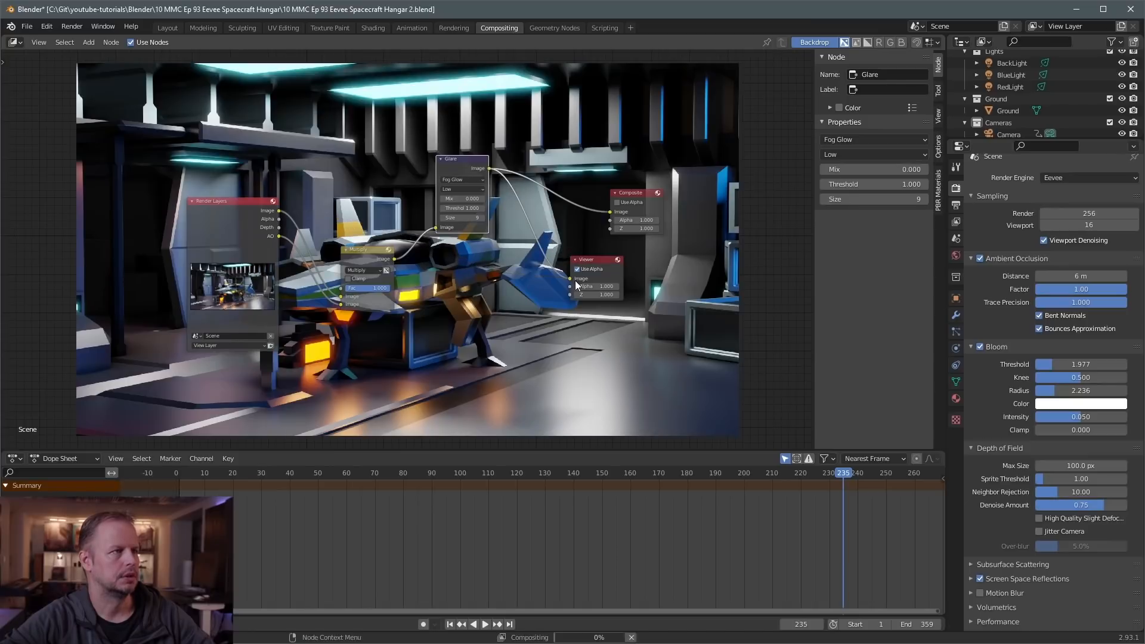
click(764, 226)
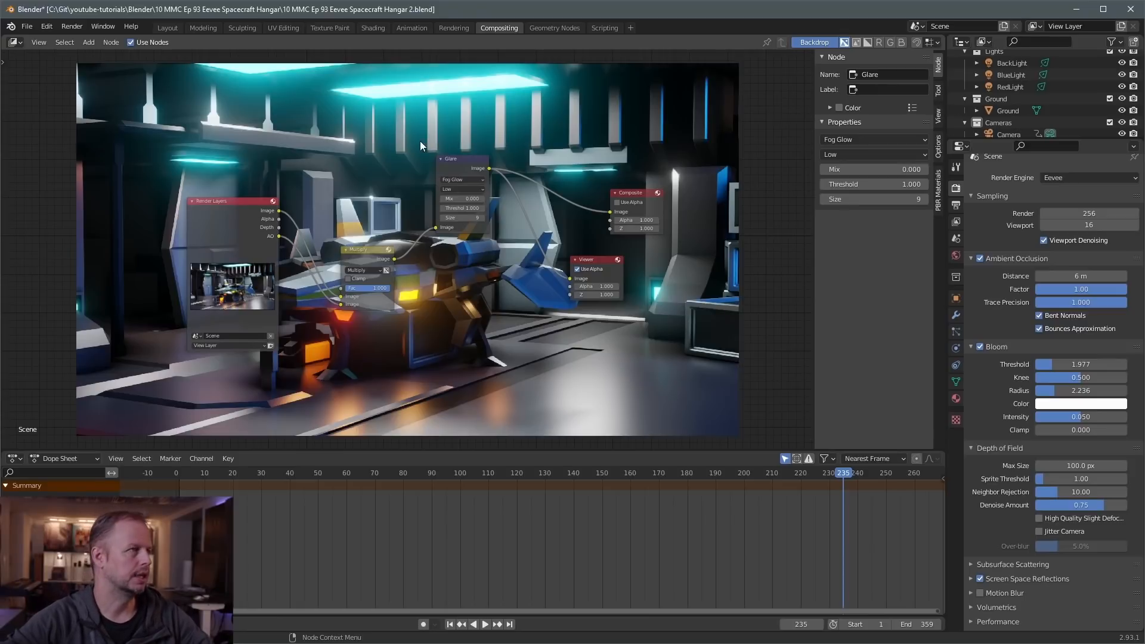
Save the Blender file
key(ctrl+s)
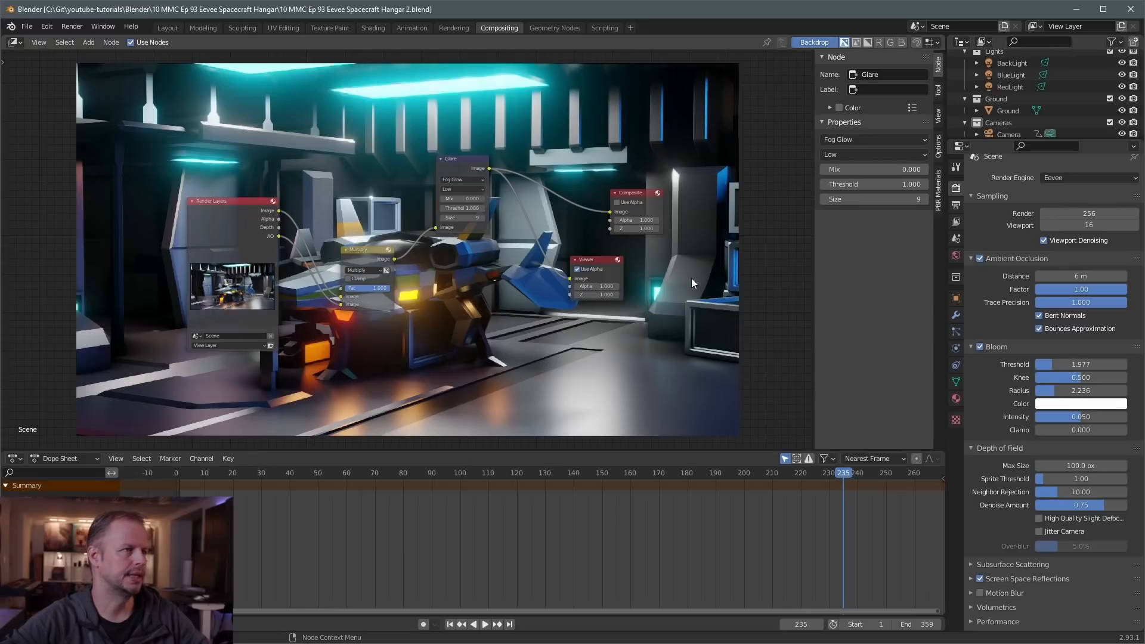
key(ctrl+s)
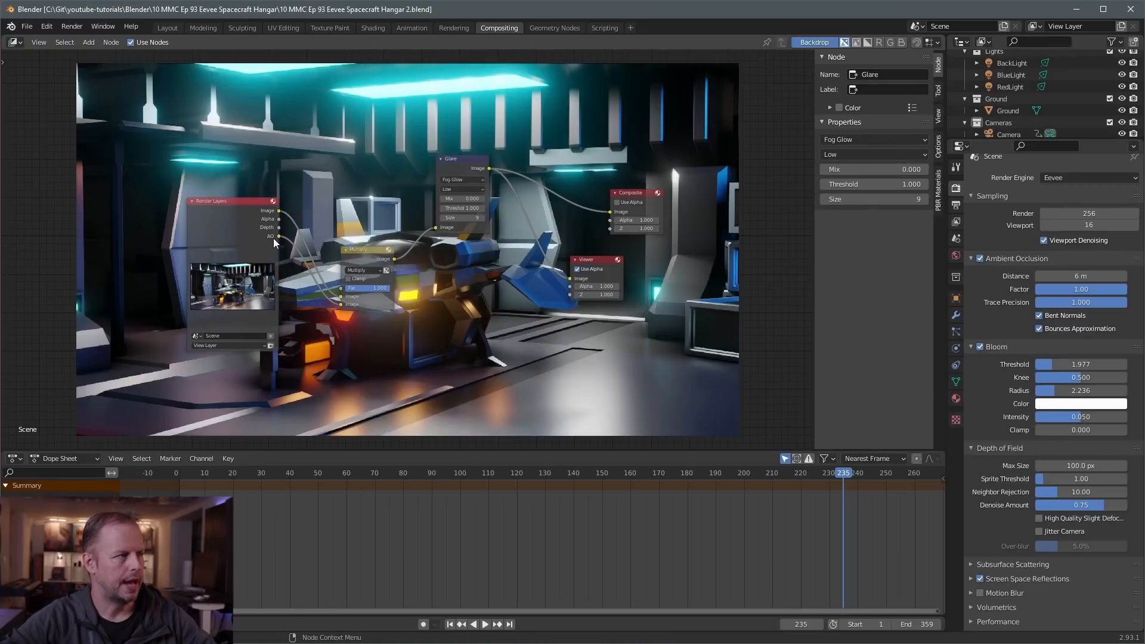
Turn the view layer's Ambient Occlusion pass off and on again to check the AO output of the Render Layers node
click(955, 205)
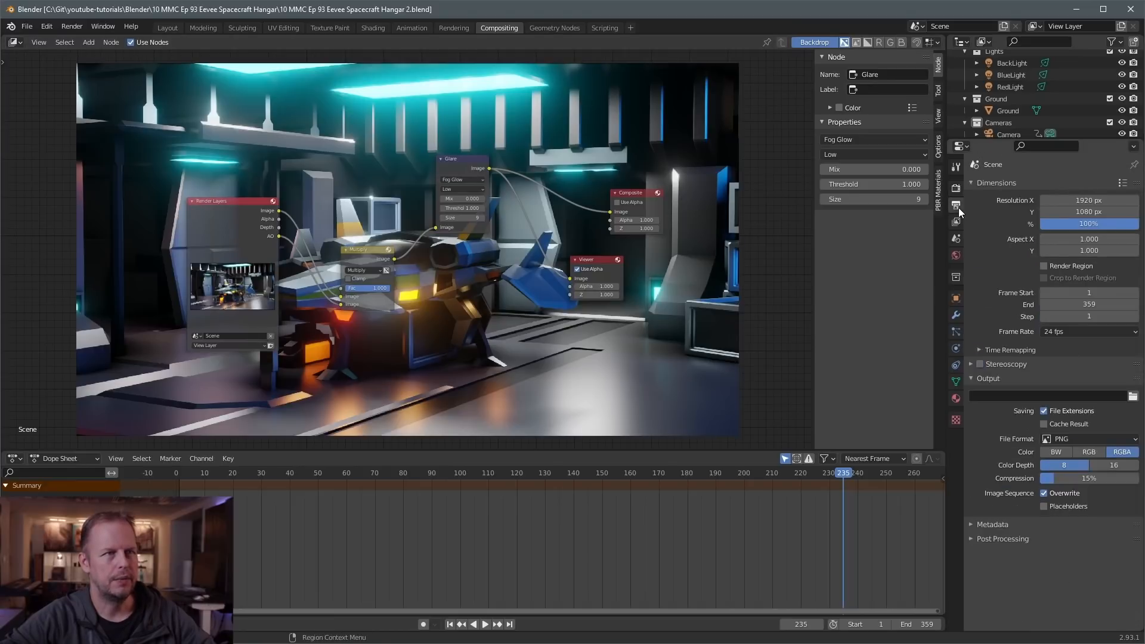
click(956, 222)
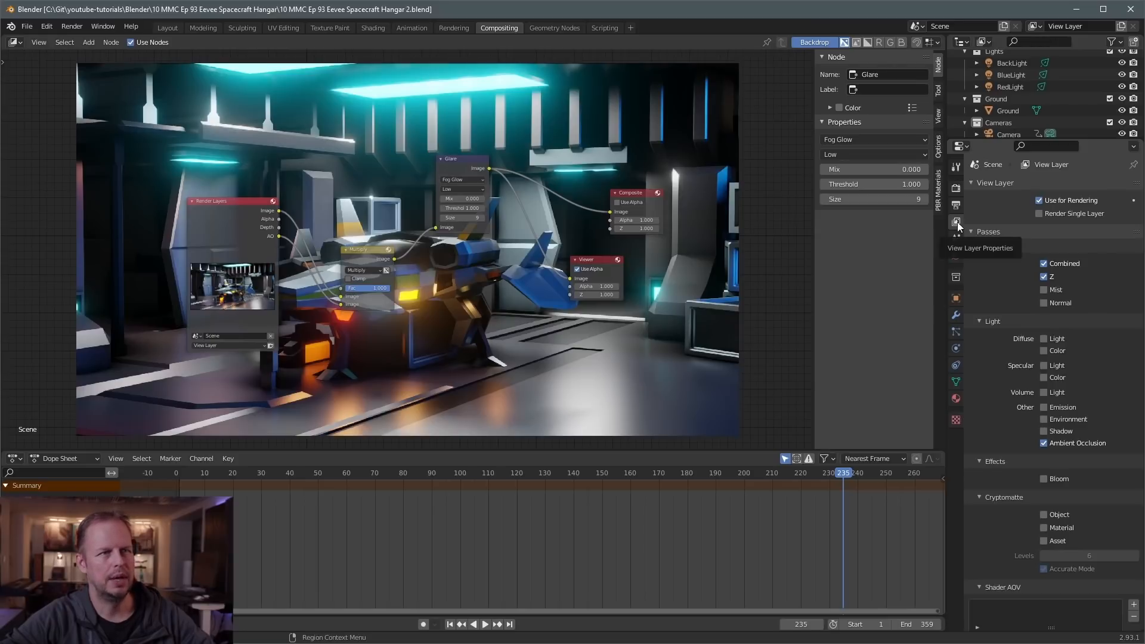
click(1043, 444)
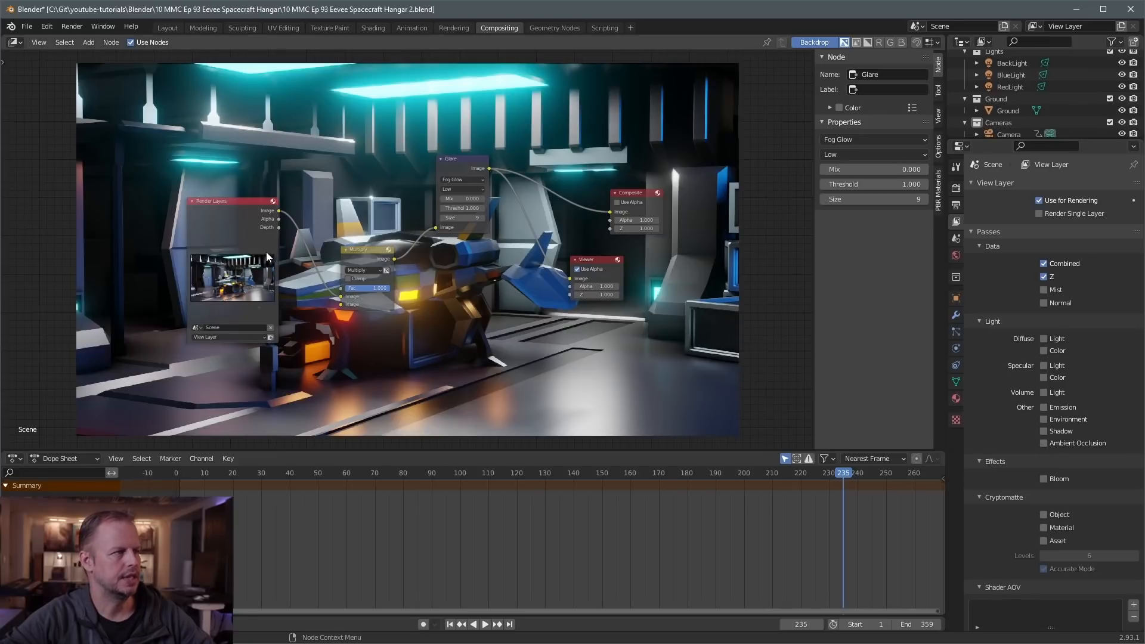
click(1043, 443)
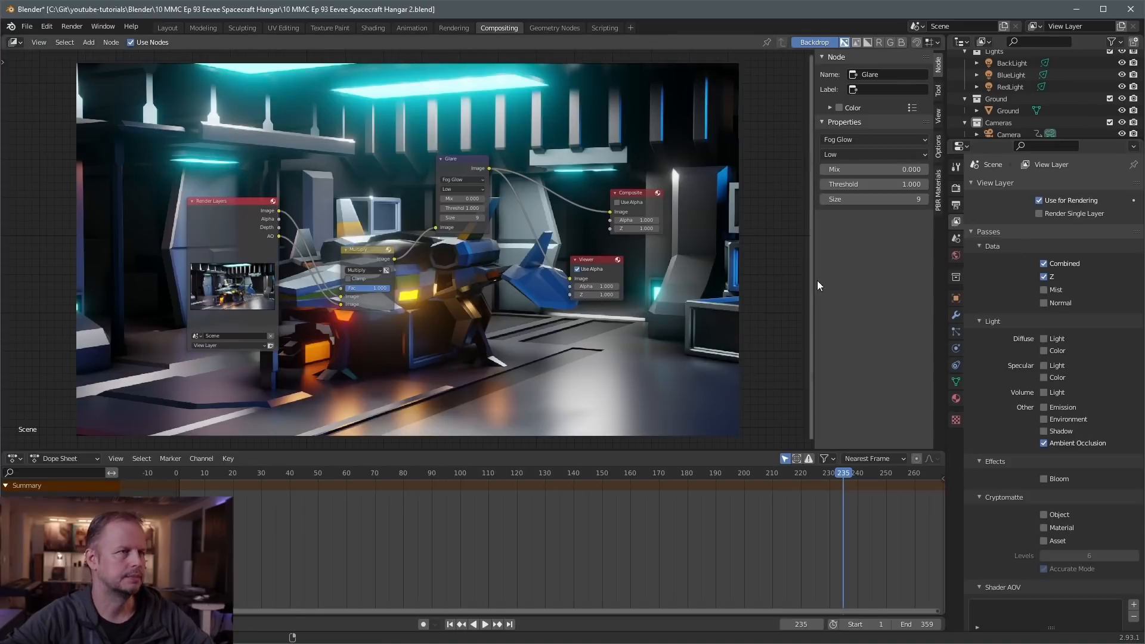
Render the frame with Screen Space Reflections disabled, and render it again with the option re-enabled for comparison
key(ctrl+Page_Up)
click(974, 380)
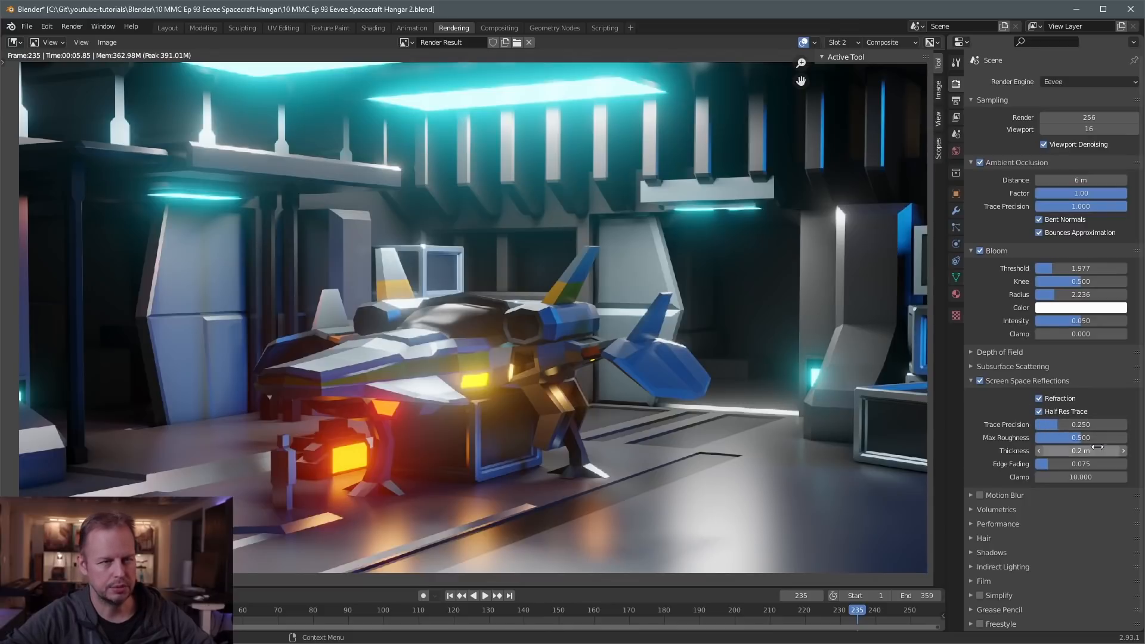
click(979, 381)
click(978, 381)
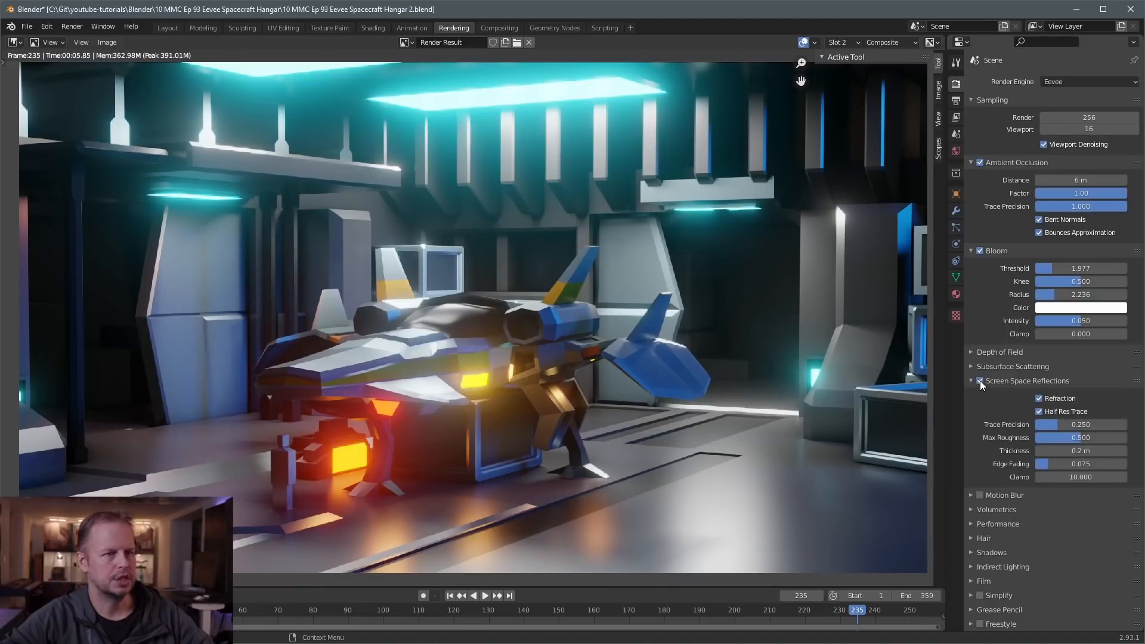
click(979, 381)
key(F12)
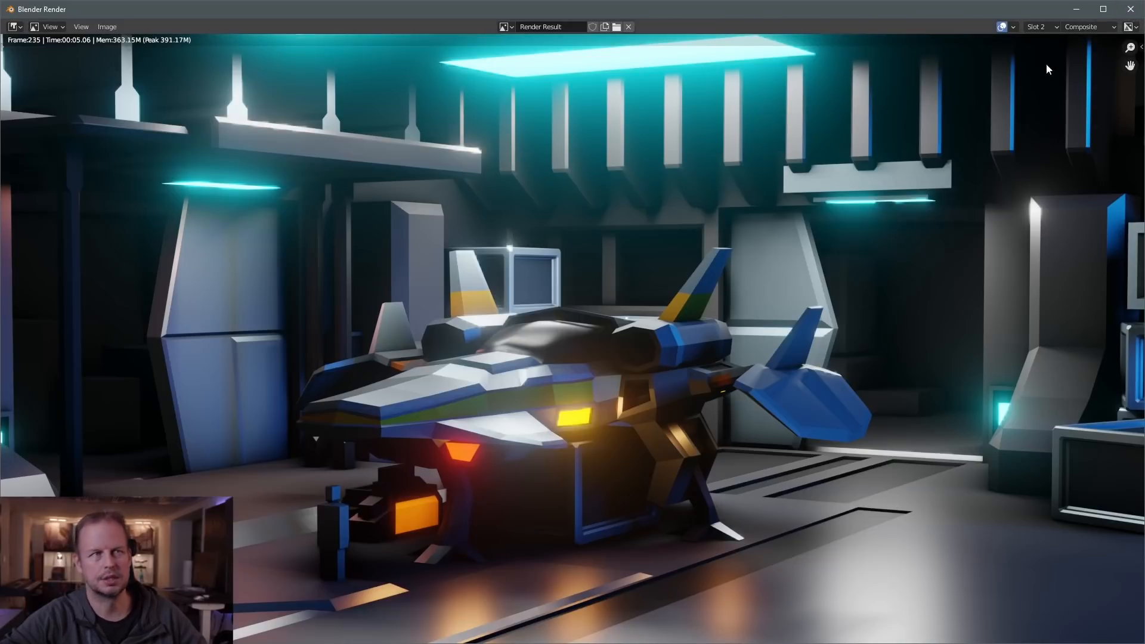
click(1132, 8)
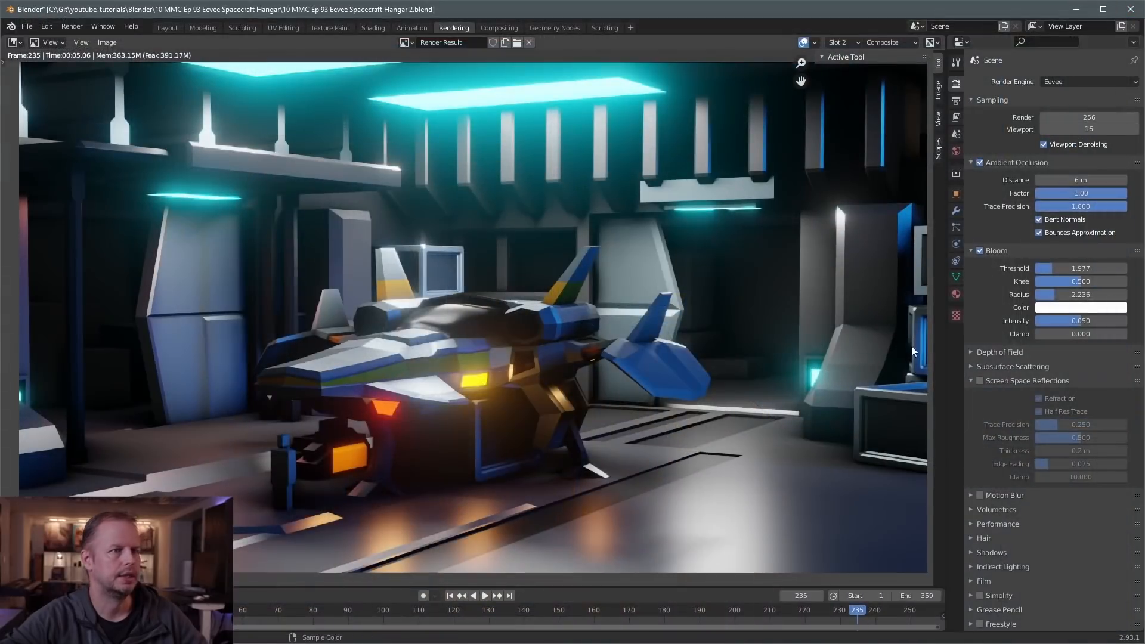
click(980, 380)
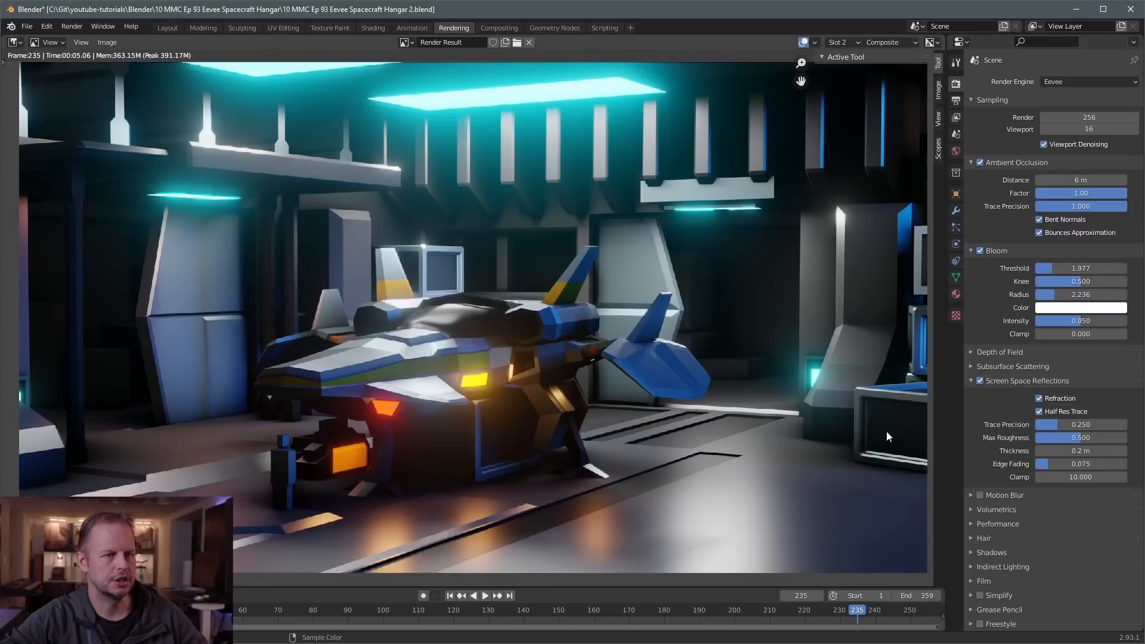
key(F12)
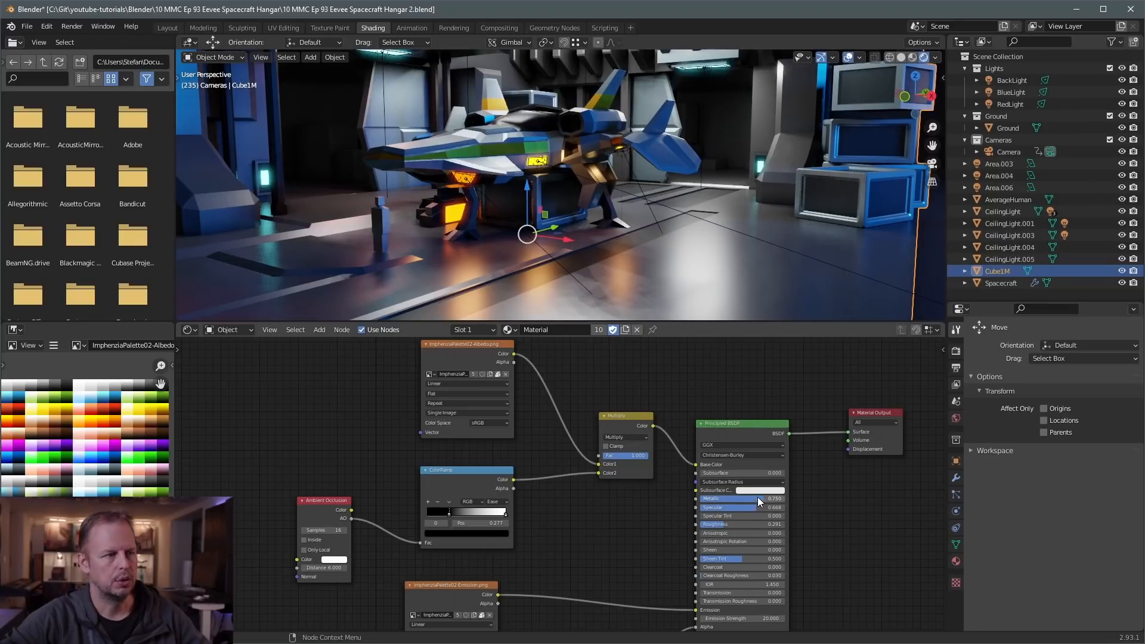
Try the hangar material's Principled BSDF with Metallic at 0 and 1, Roughness near zero, and intermediate Metallic values
drag(759, 499, 703, 499)
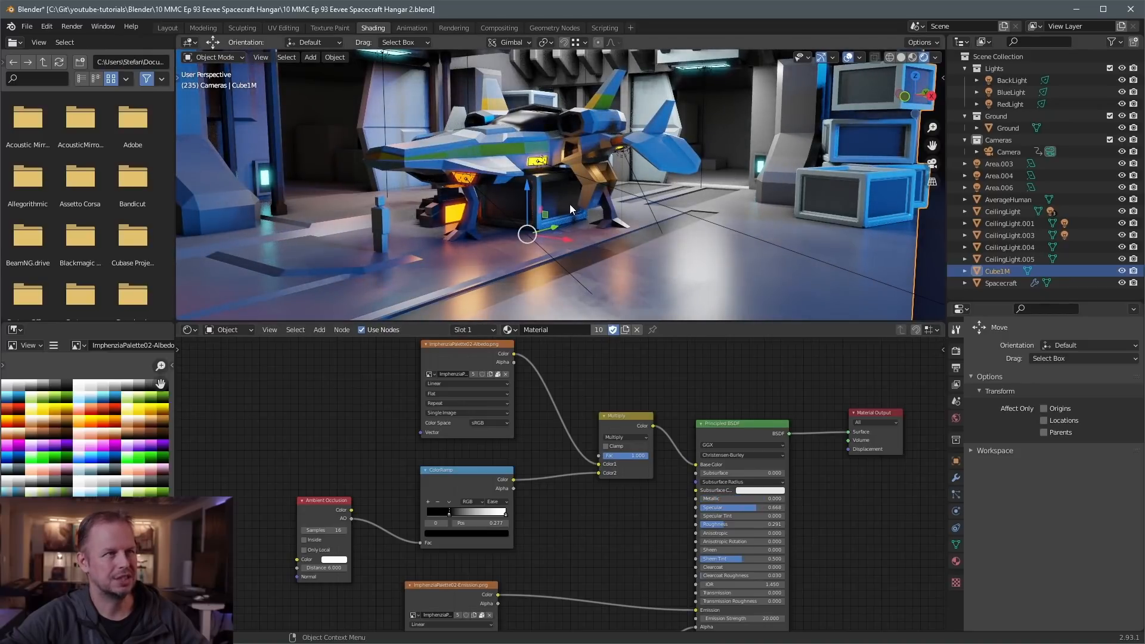
drag(720, 499, 781, 499)
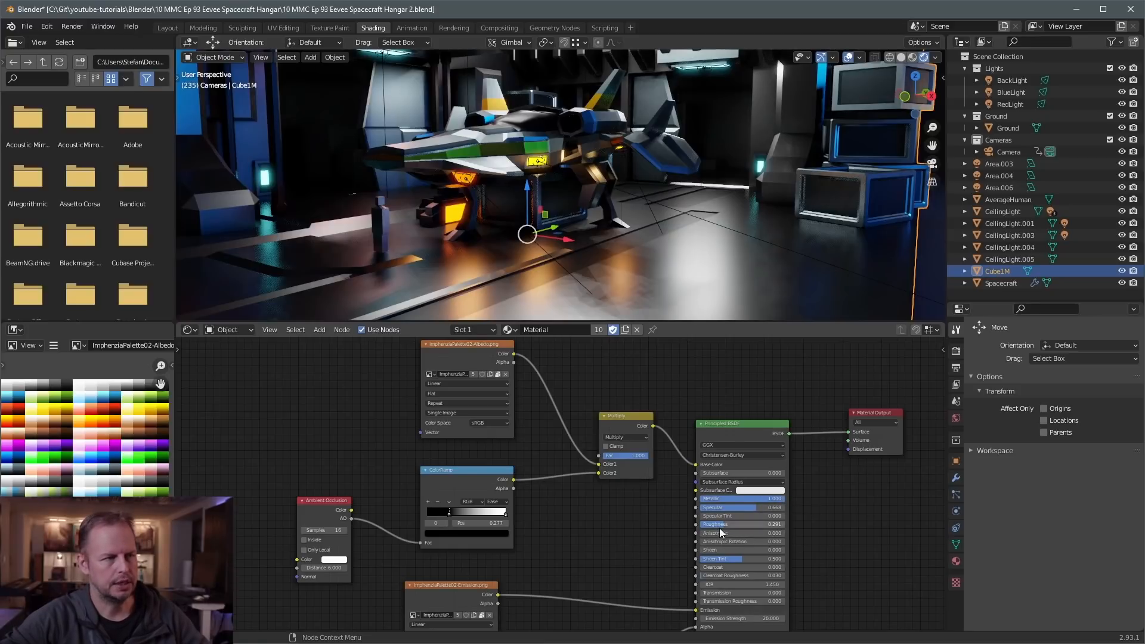
drag(722, 525, 704, 525)
middle_drag(696, 261, 653, 212)
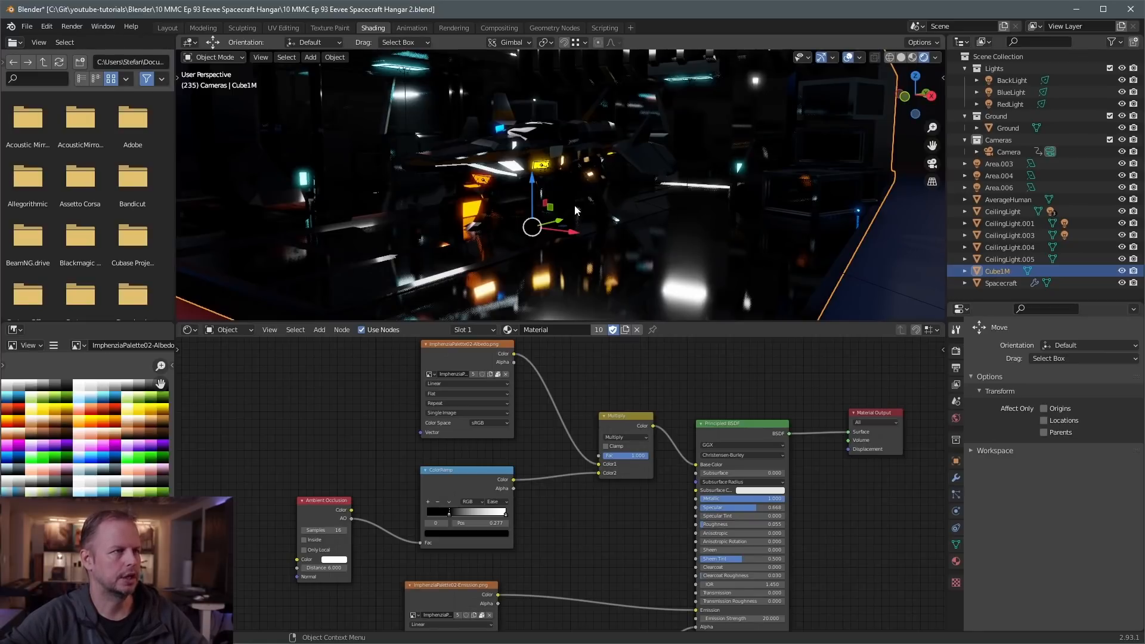
drag(769, 498, 717, 524)
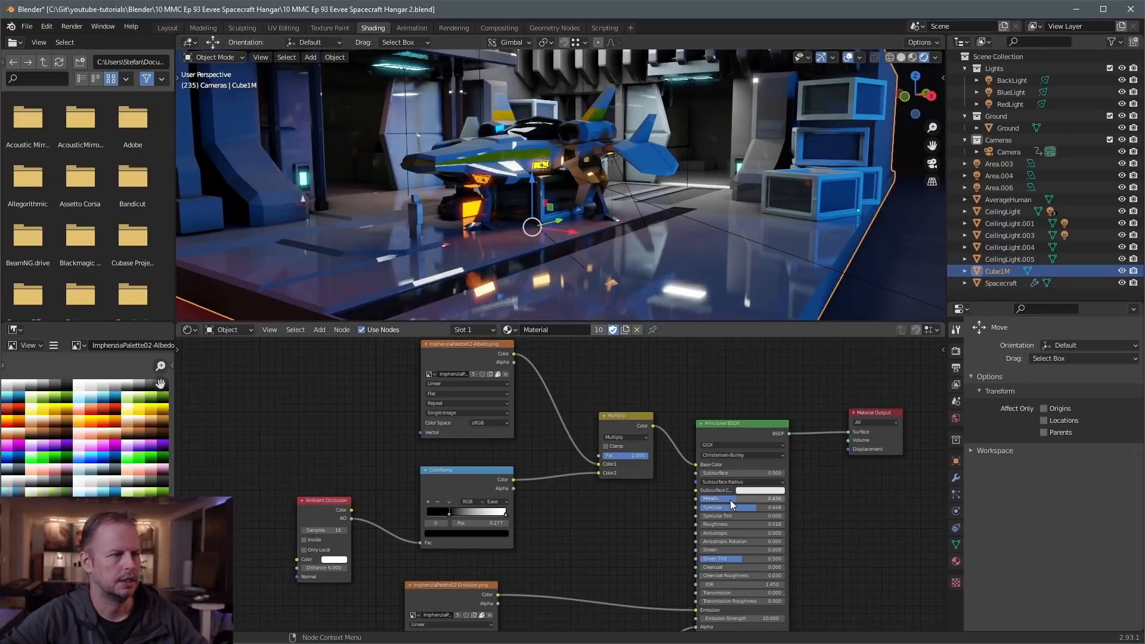
drag(730, 500, 775, 499)
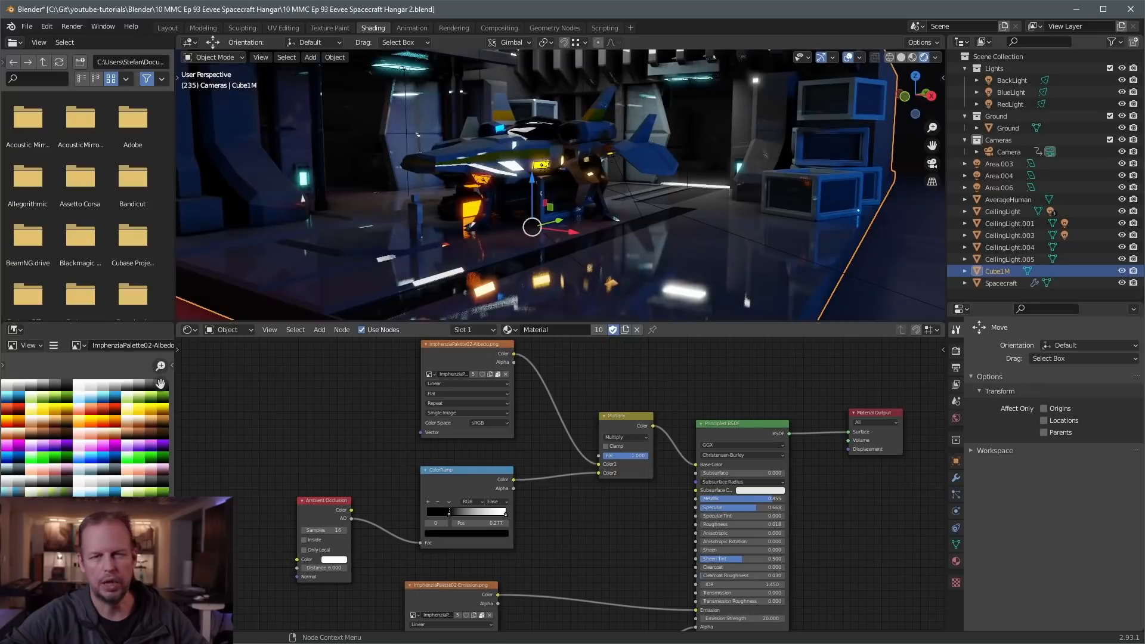
Try Metallic at about 0.46 and Specular at about 0.8 on the hangar material, and undo the material changes
drag(772, 498, 723, 498)
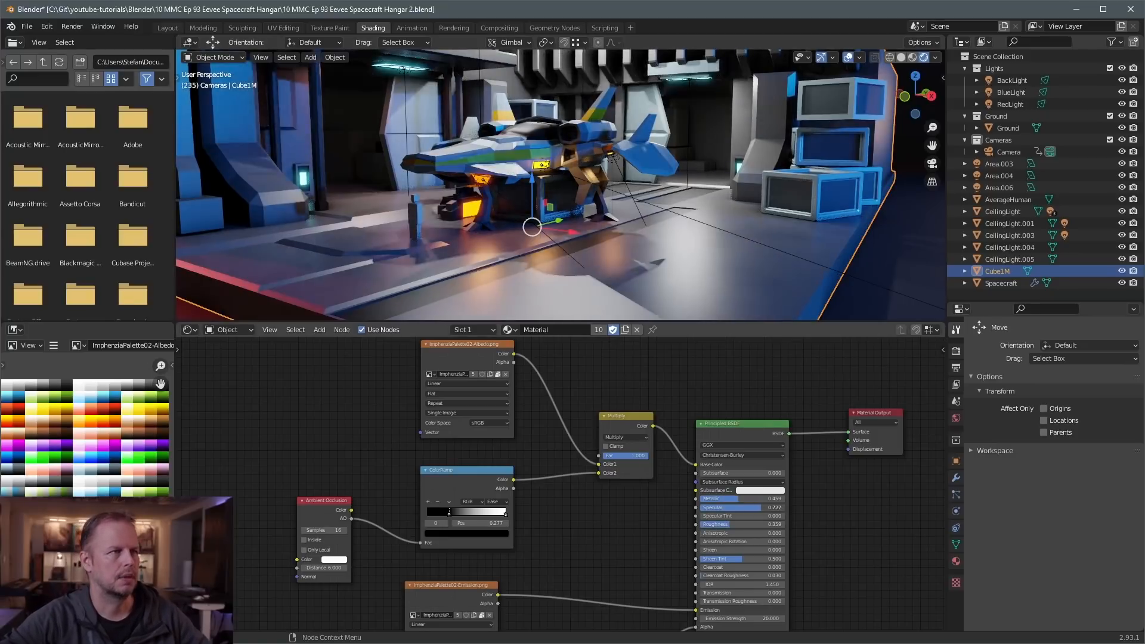
mouse_move(761, 507)
mouse_down()
mouse_move(731, 508)
mouse_move(784, 507)
mouse_move(767, 507)
mouse_up()
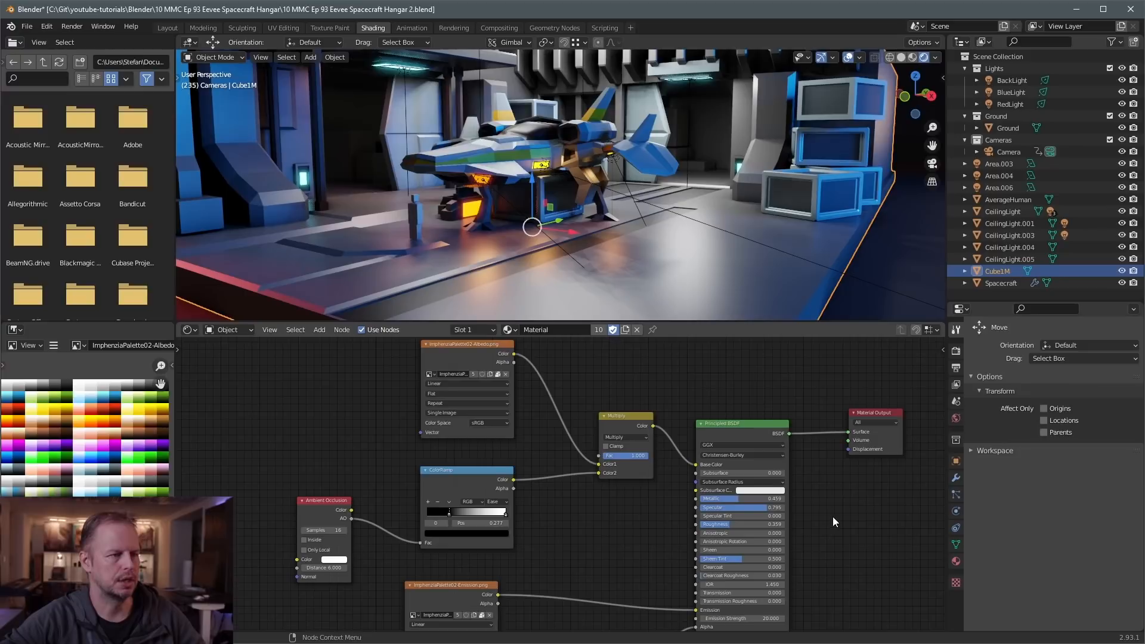
key(ctrl+z)
key(ctrl+z)
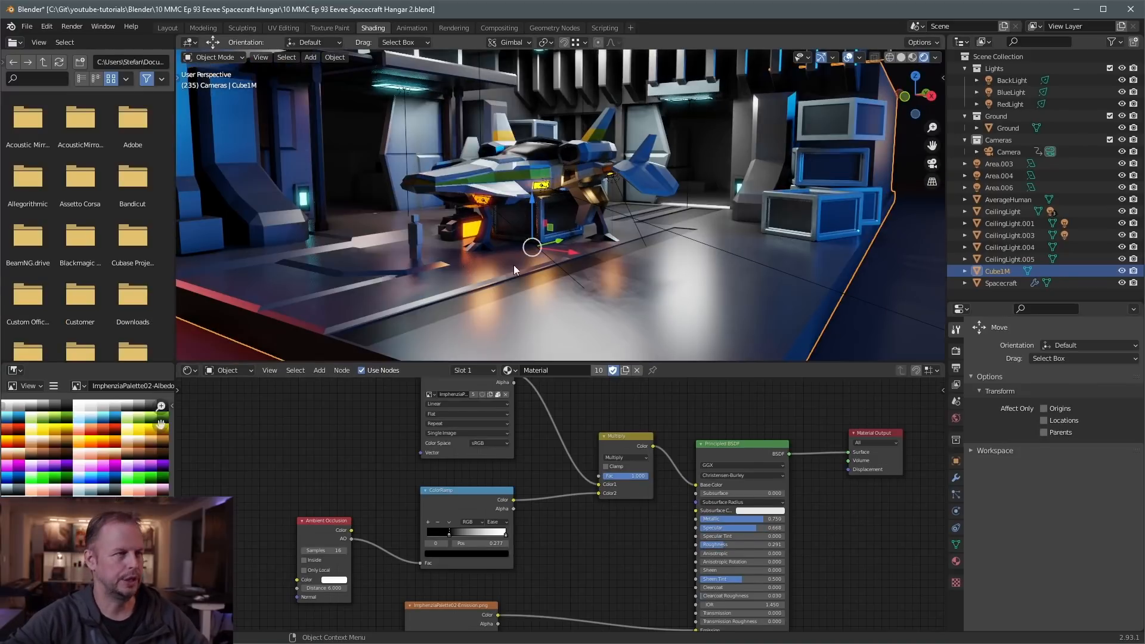
Set the Eevee render samples to 1024 and render the image
click(956, 351)
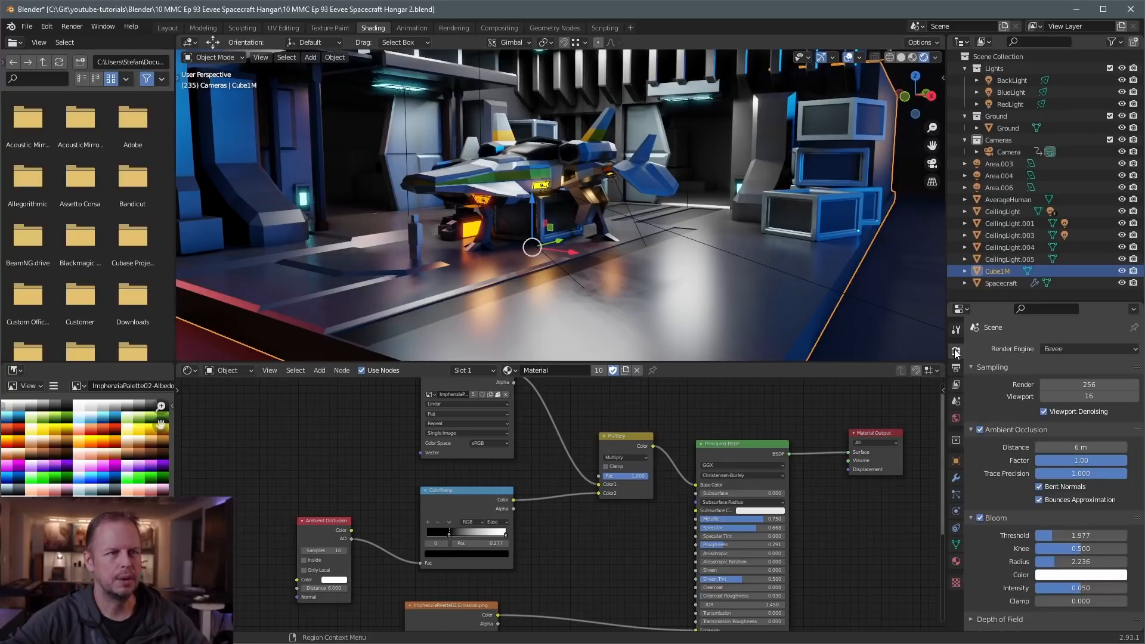
middle_drag(770, 268, 679, 304)
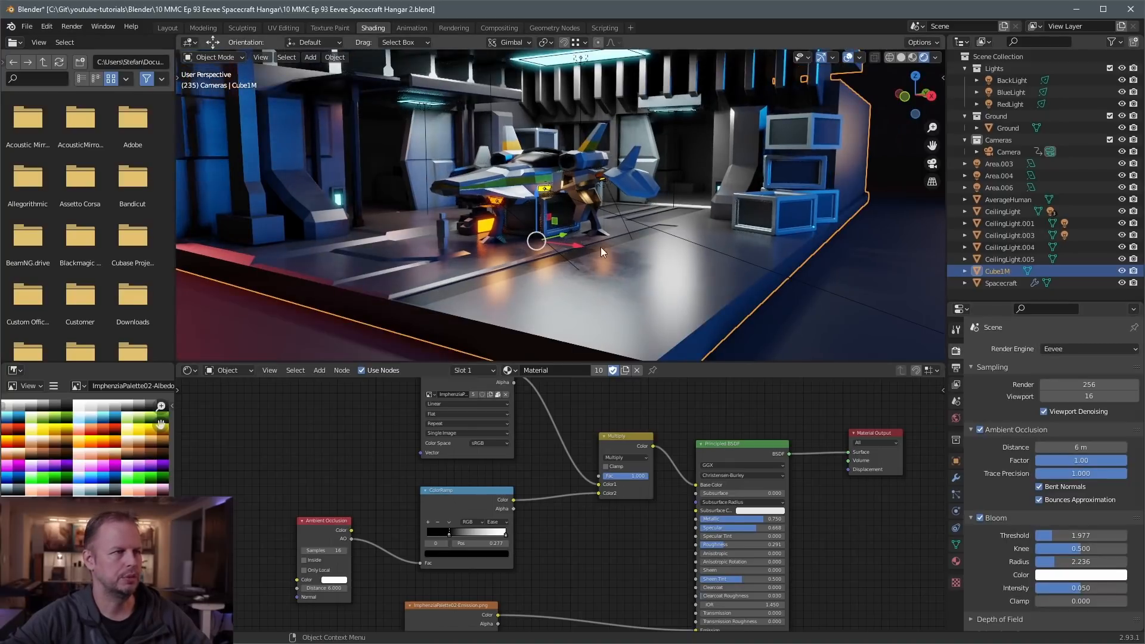
click(837, 323)
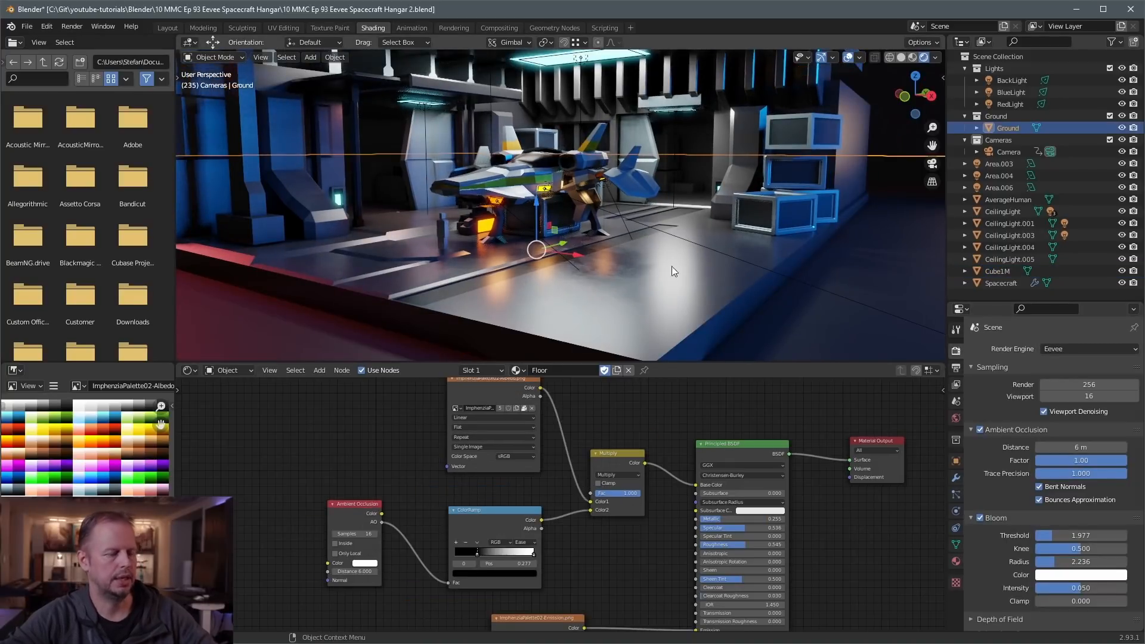
click(1095, 384)
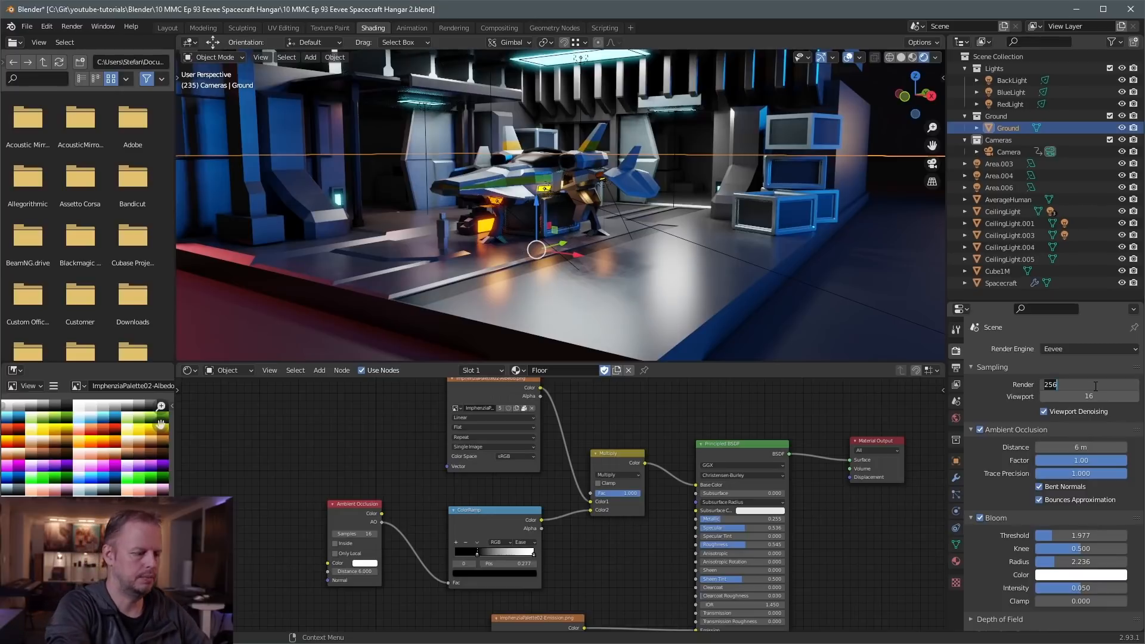
text(1024)
key(Return)
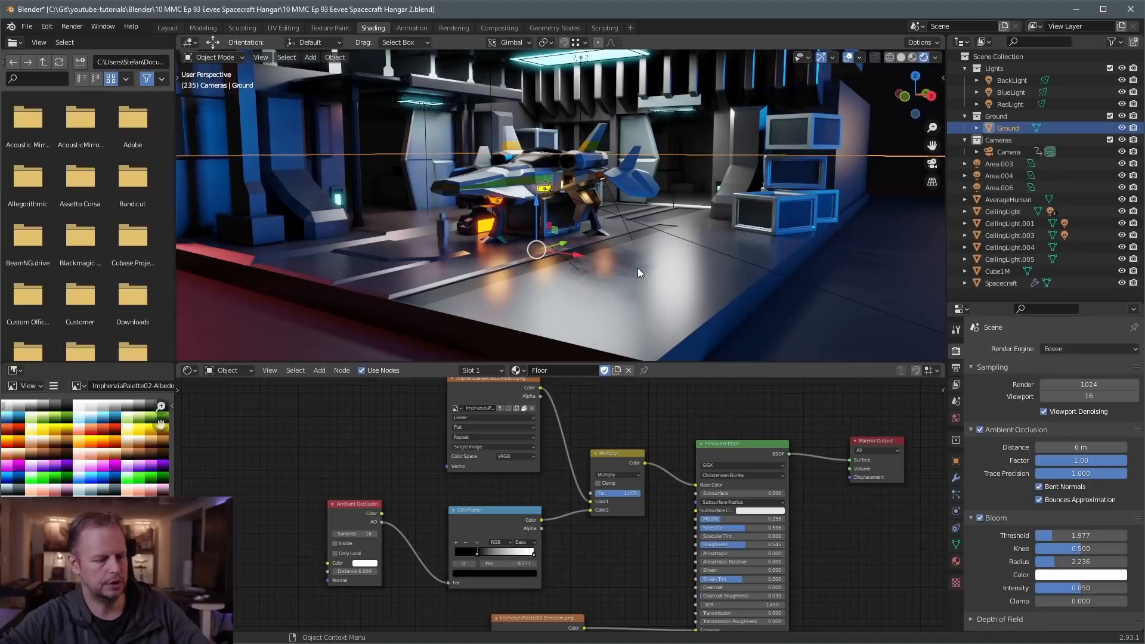
key(F12)
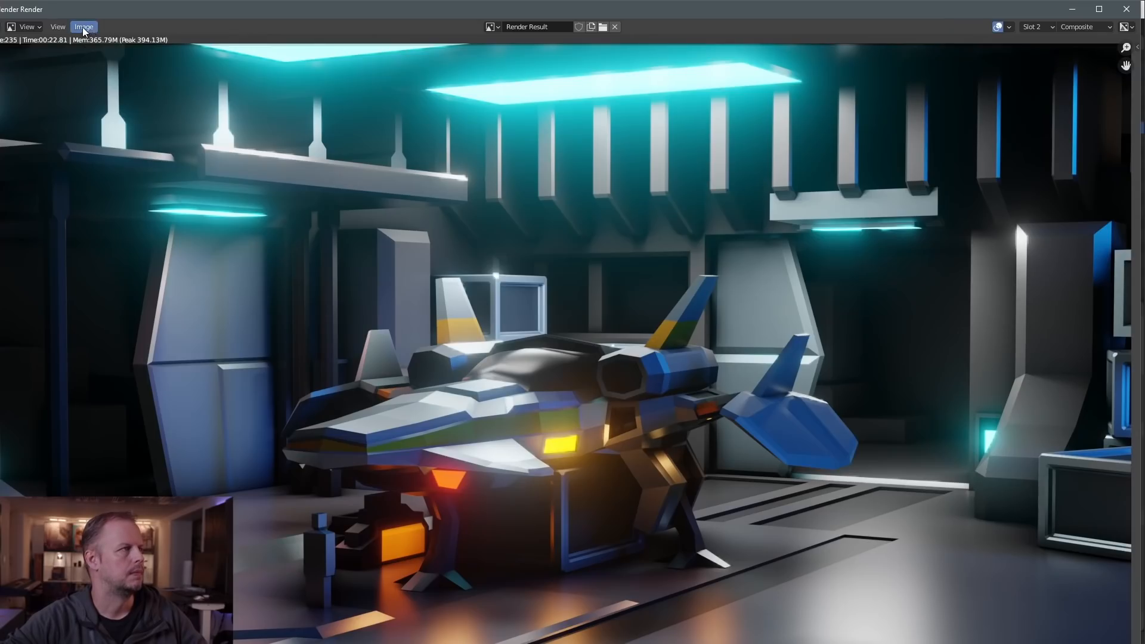
Save the rendered image as EvveeRender in the Spacecraft Hangar project folder and close the render window
click(83, 27)
click(116, 113)
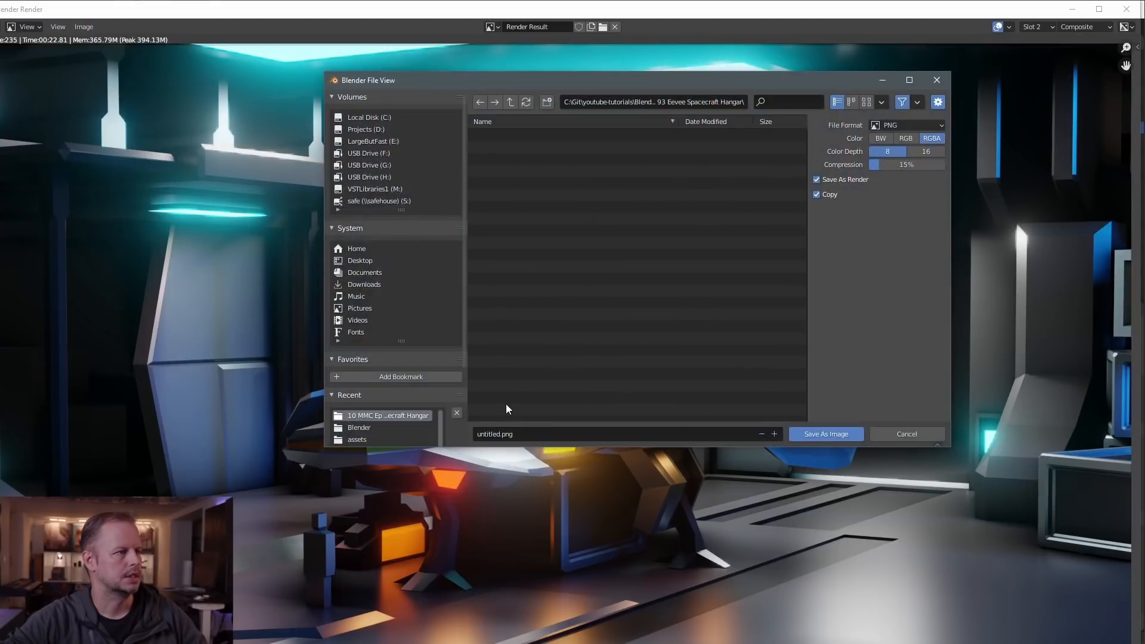
click(530, 434)
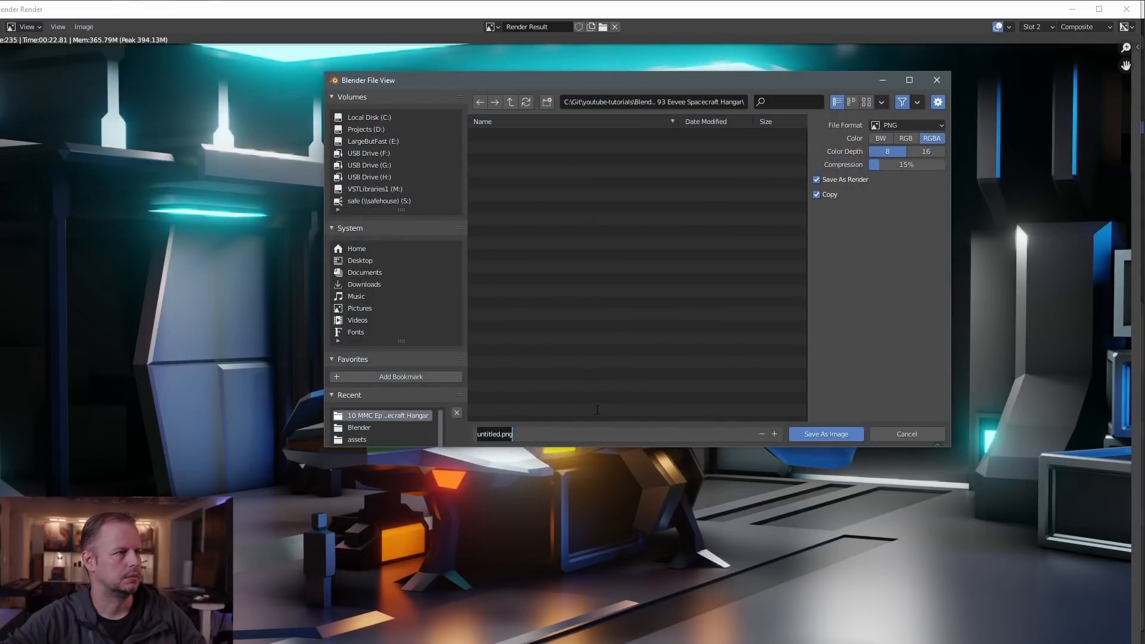
text(Evvee)
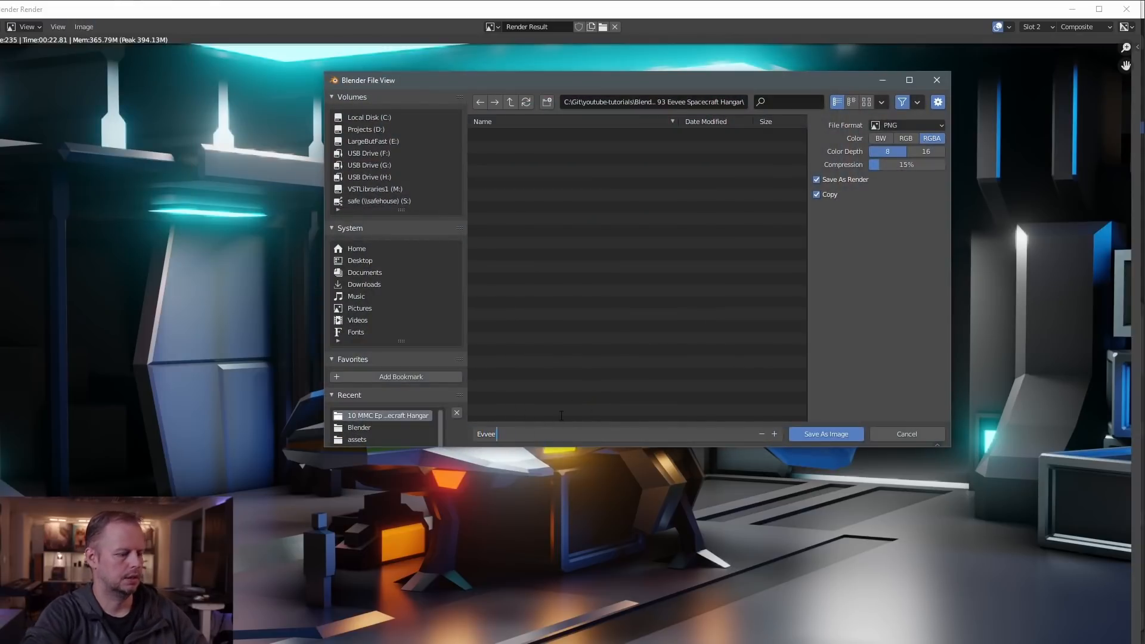
text(Render)
key(Return)
key(Return)
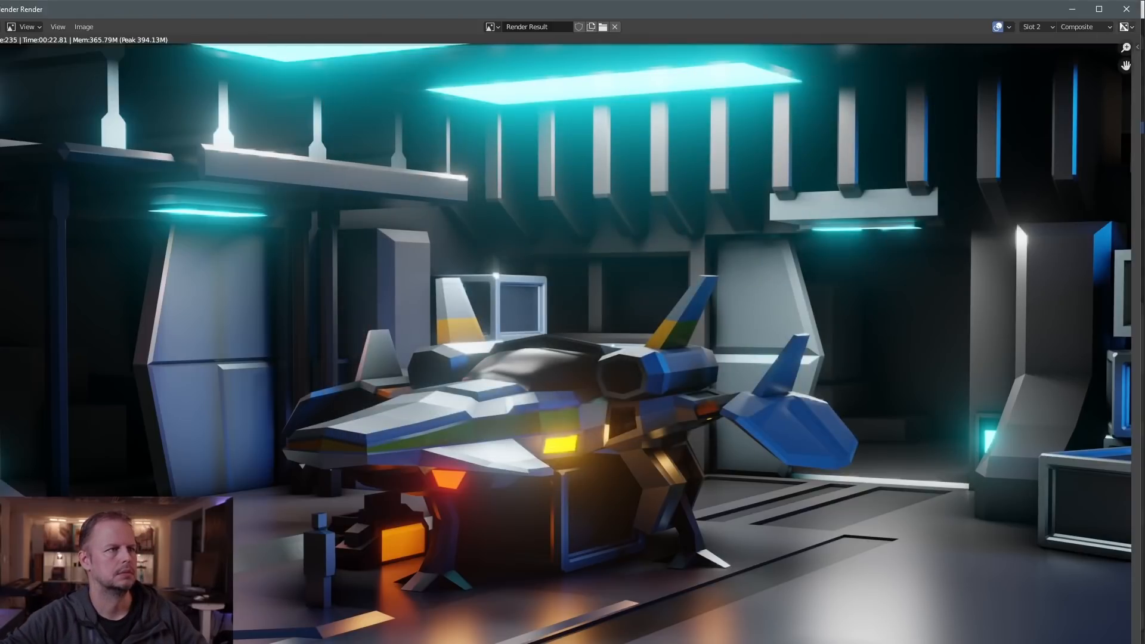
click(1125, 9)
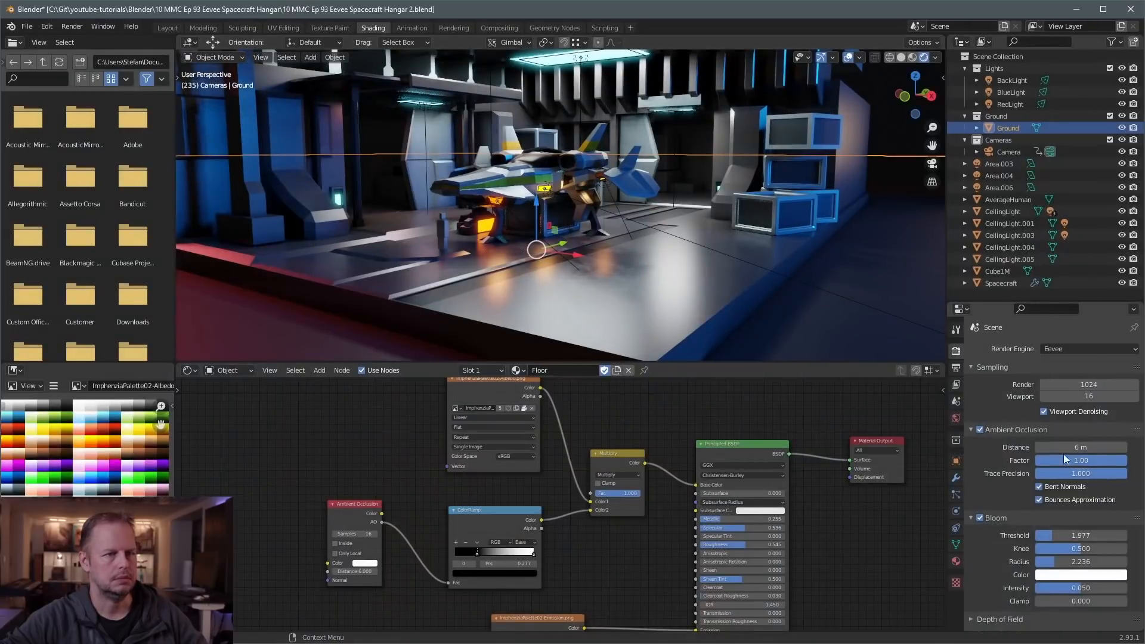
Switch the render engine to Workbench and render the image
click(1075, 351)
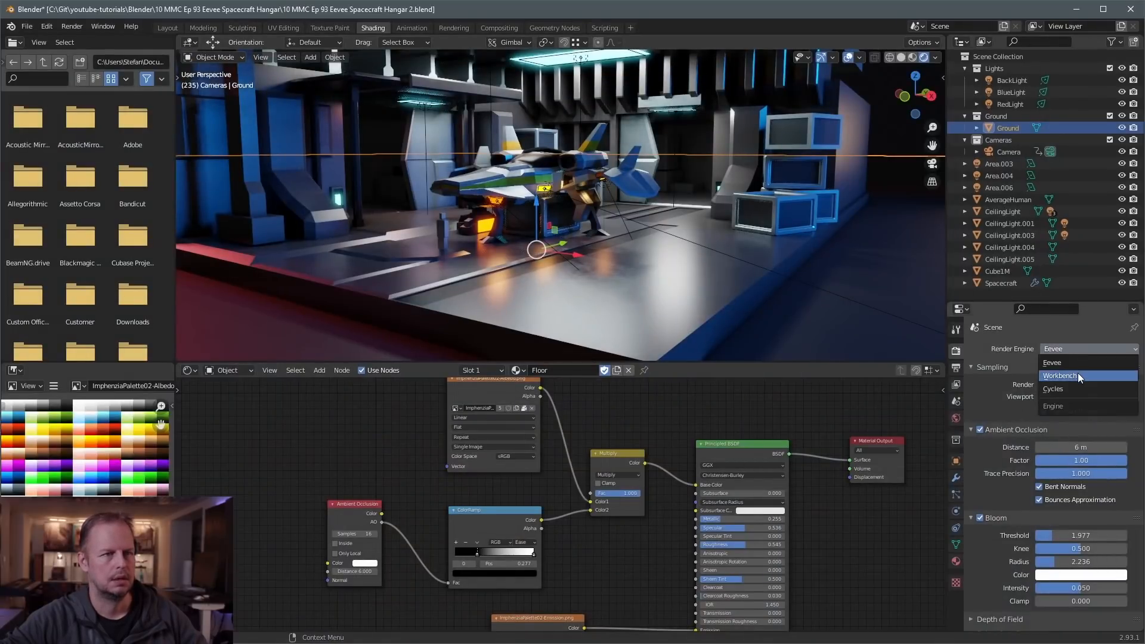
click(1078, 373)
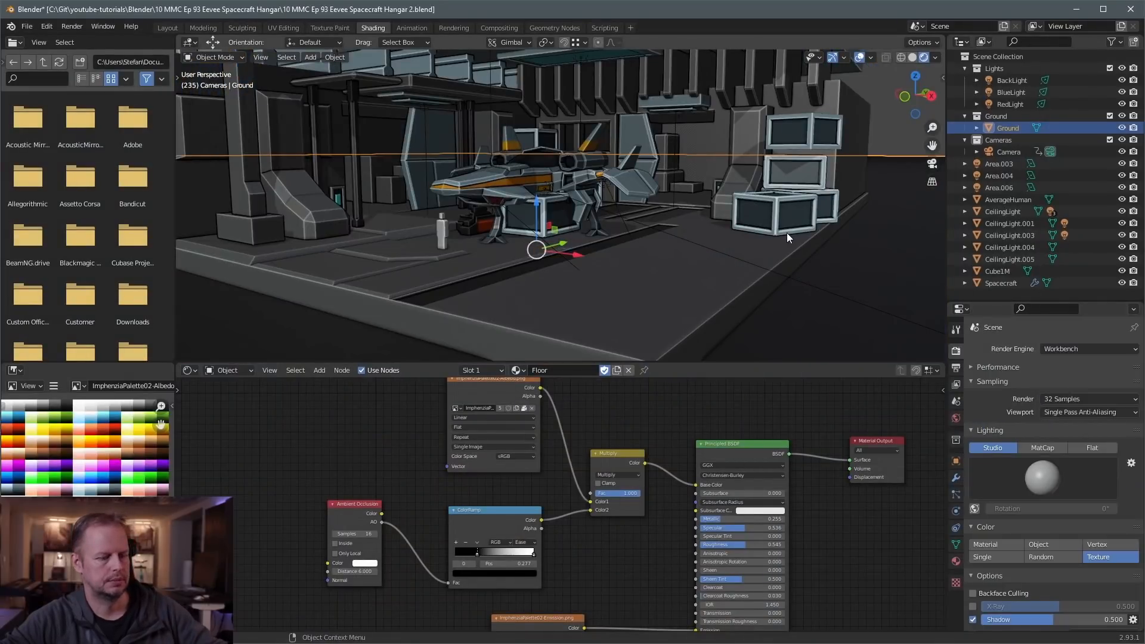
key(F12)
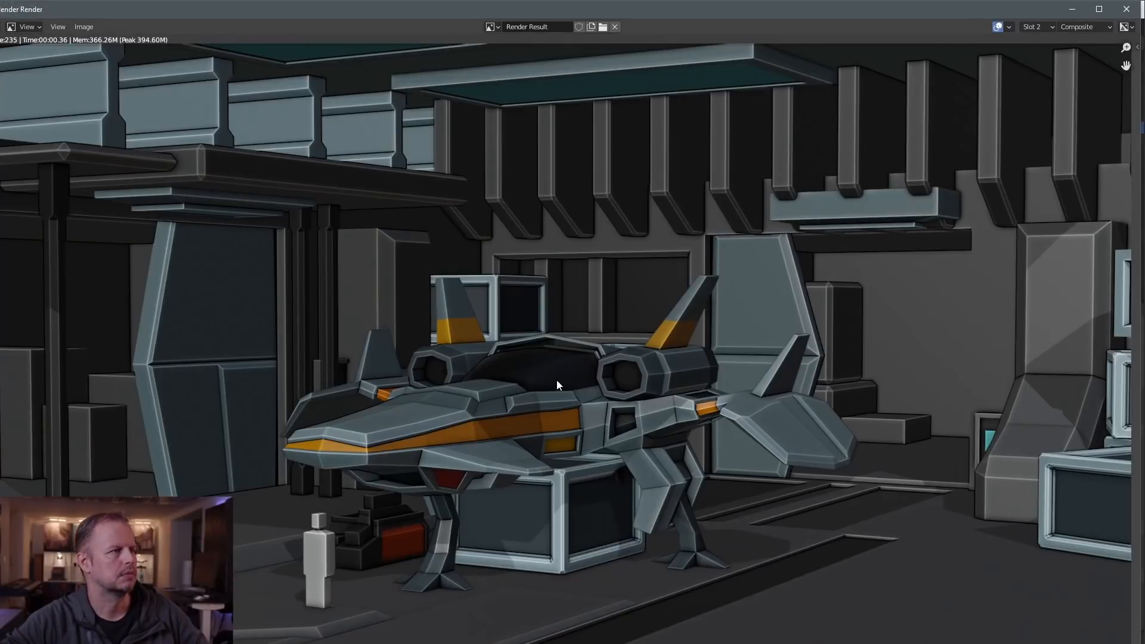
Open the save dialog for the Workbench render and reuse the EvveeRender.png file name, selecting its prefix for replacement
click(90, 26)
click(117, 113)
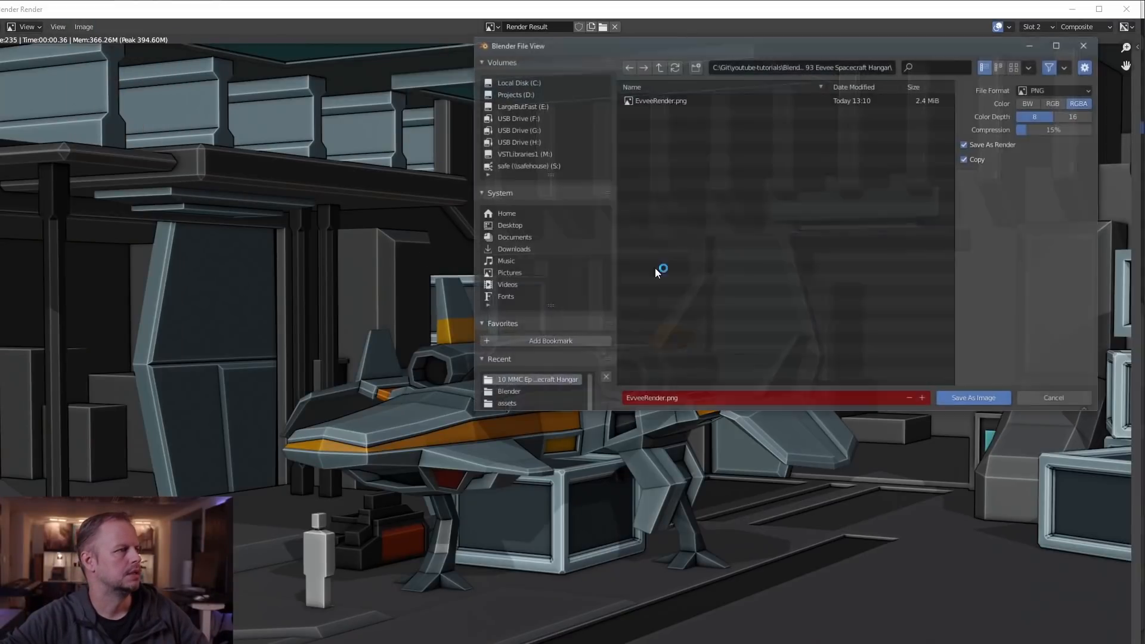
click(676, 104)
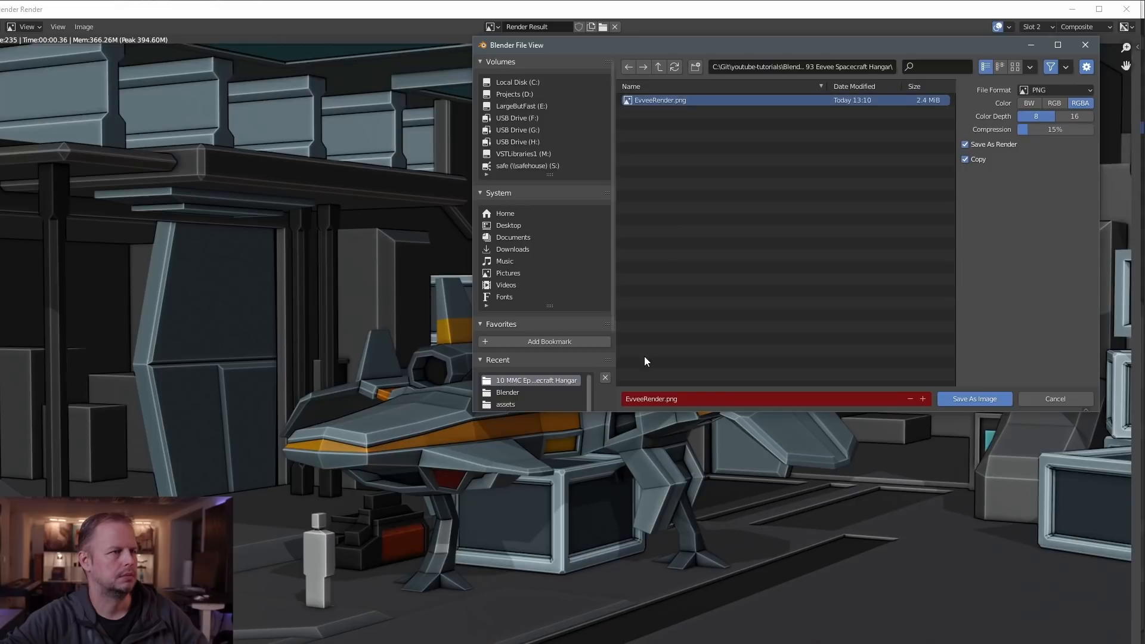
click(650, 398)
drag(645, 399, 543, 396)
text(Cycles)
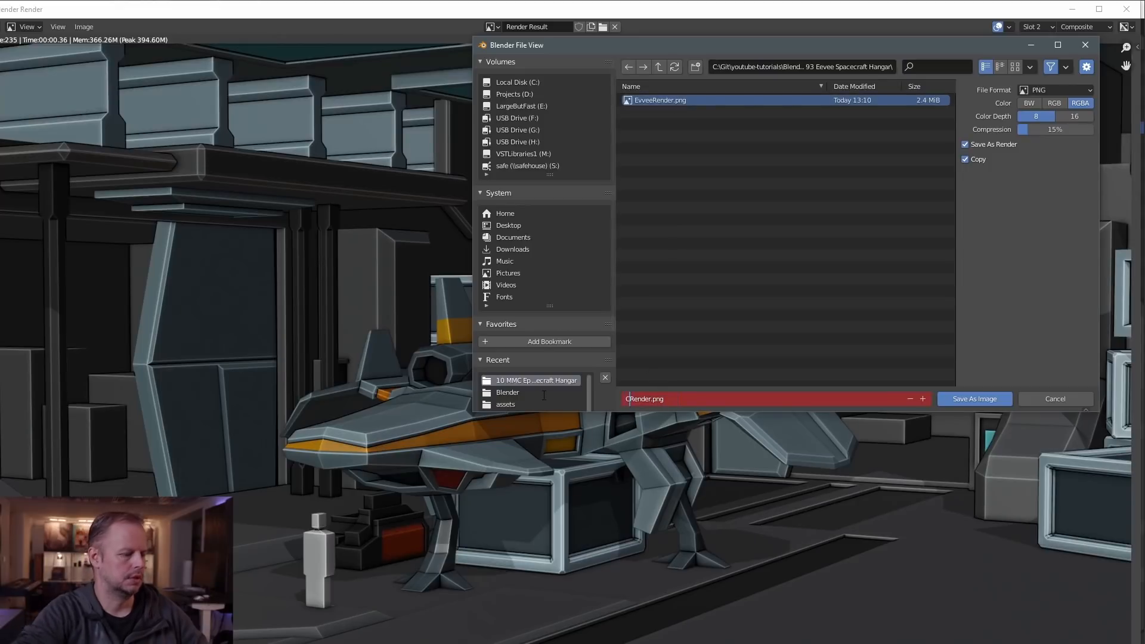
key(BackSpace)
key(BackSpace)
key(BackSpace)
key(BackSpace)
key(BackSpace)
key(BackSpace)
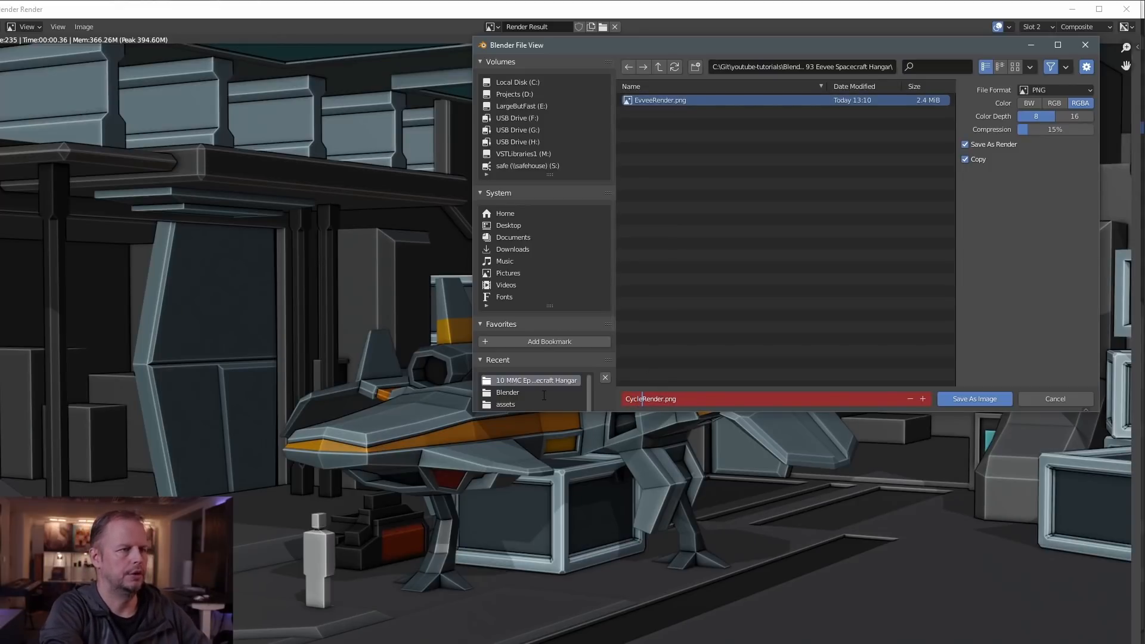
Save the rendered image as WorkbenchRender.png and close the render window
text(Workben)
text(ch)
key(Return)
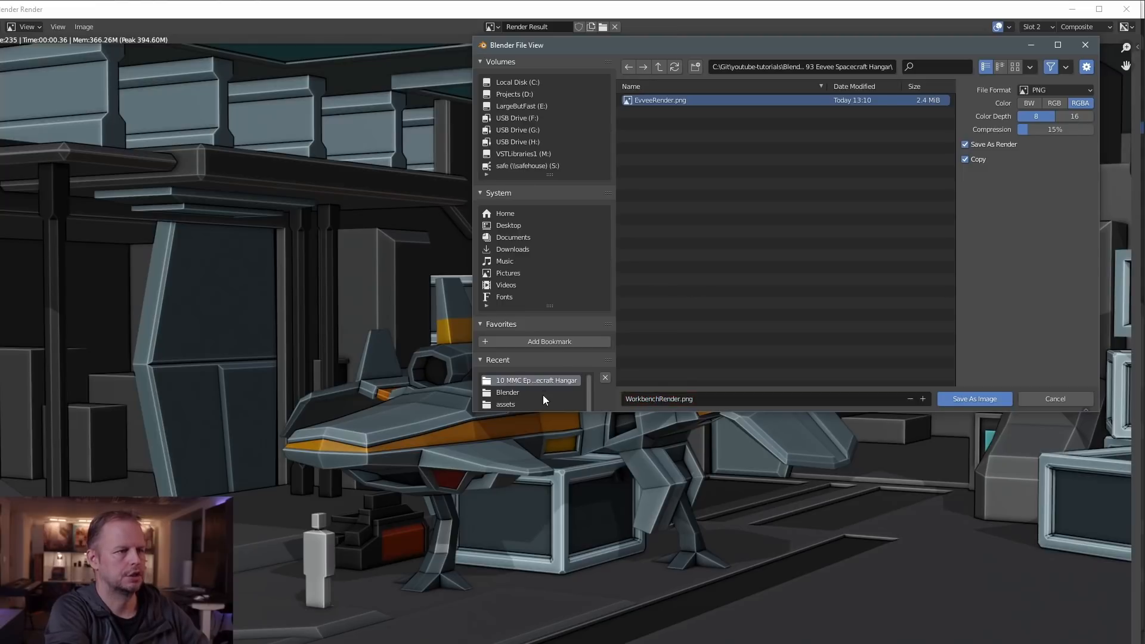
click(991, 399)
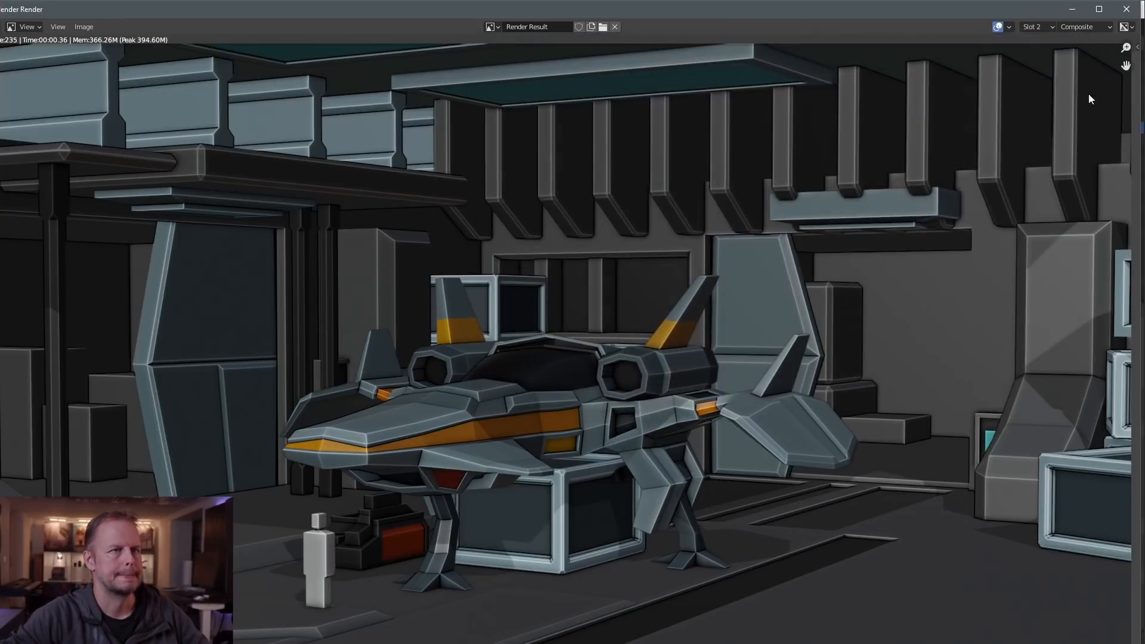
click(1125, 9)
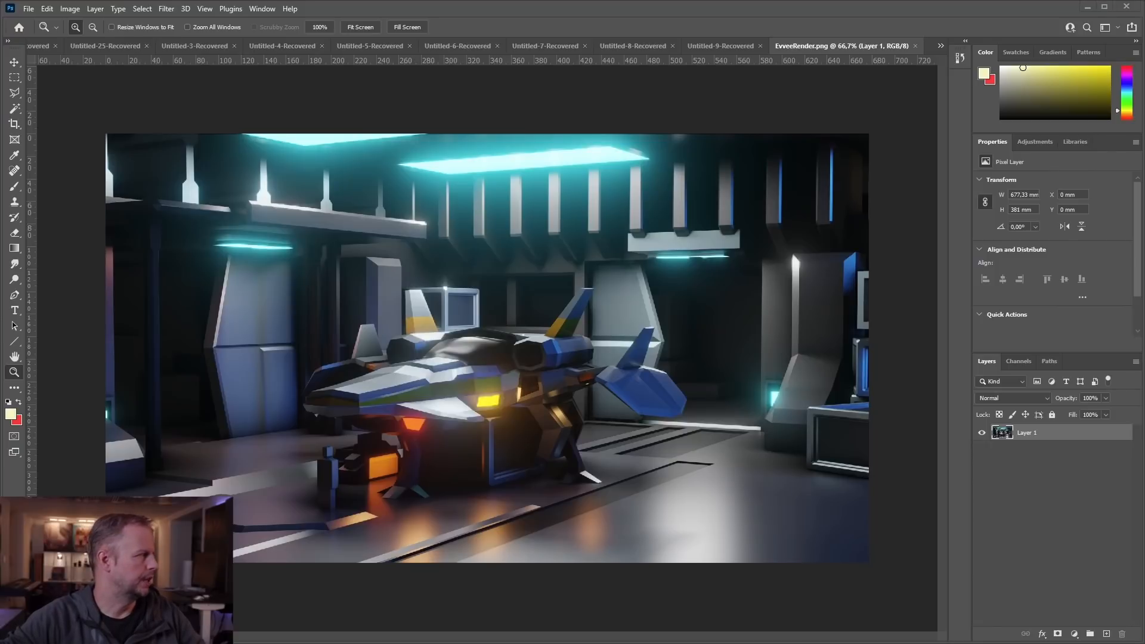
Switch to Photoshop, place the WorkbenchRender image over the EvveeRender layer and set its blend mode to Color Dodge
drag(0, 278, 467, 282)
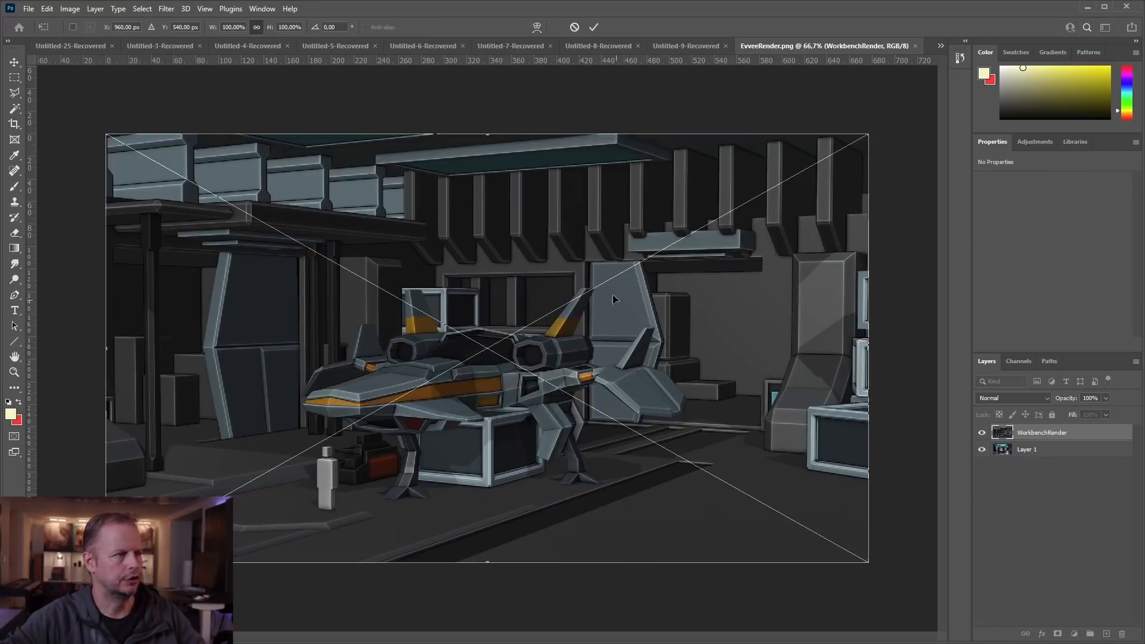
key(Return)
click(1032, 397)
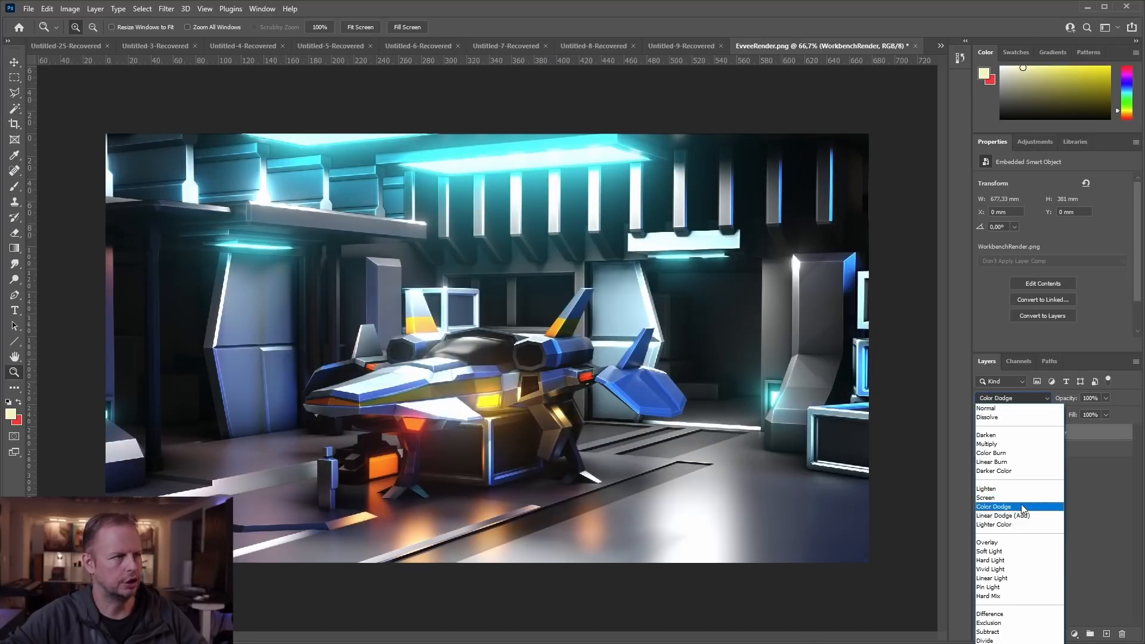
click(1021, 507)
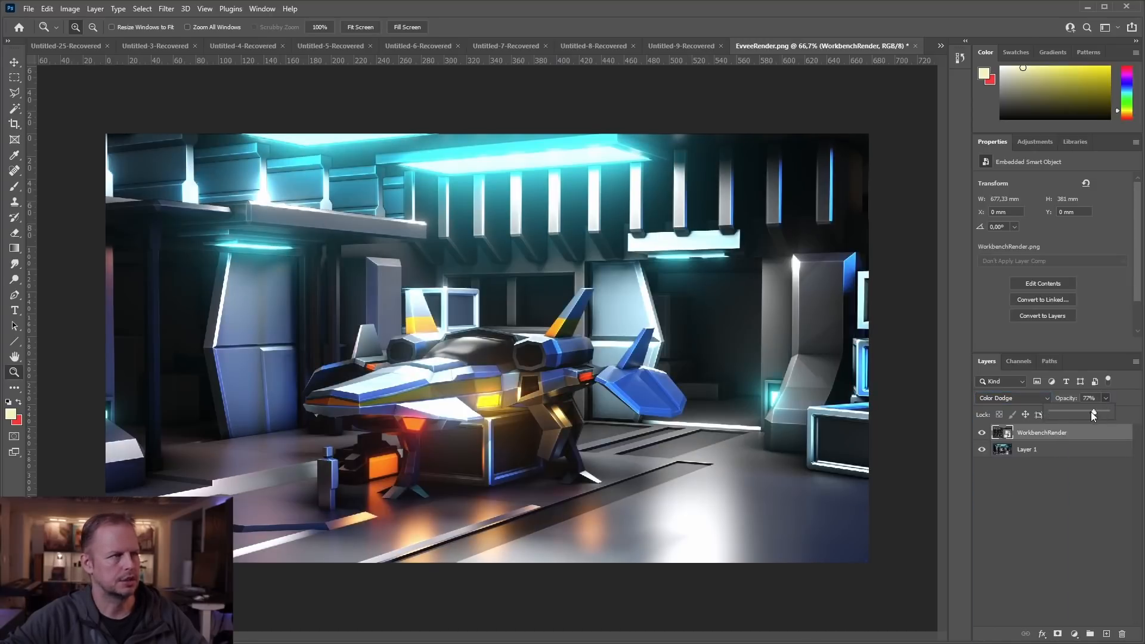
Try the WorkbenchRender layer at 32% and 27% opacity, and return its opacity to 100%
drag(1067, 412, 1069, 413)
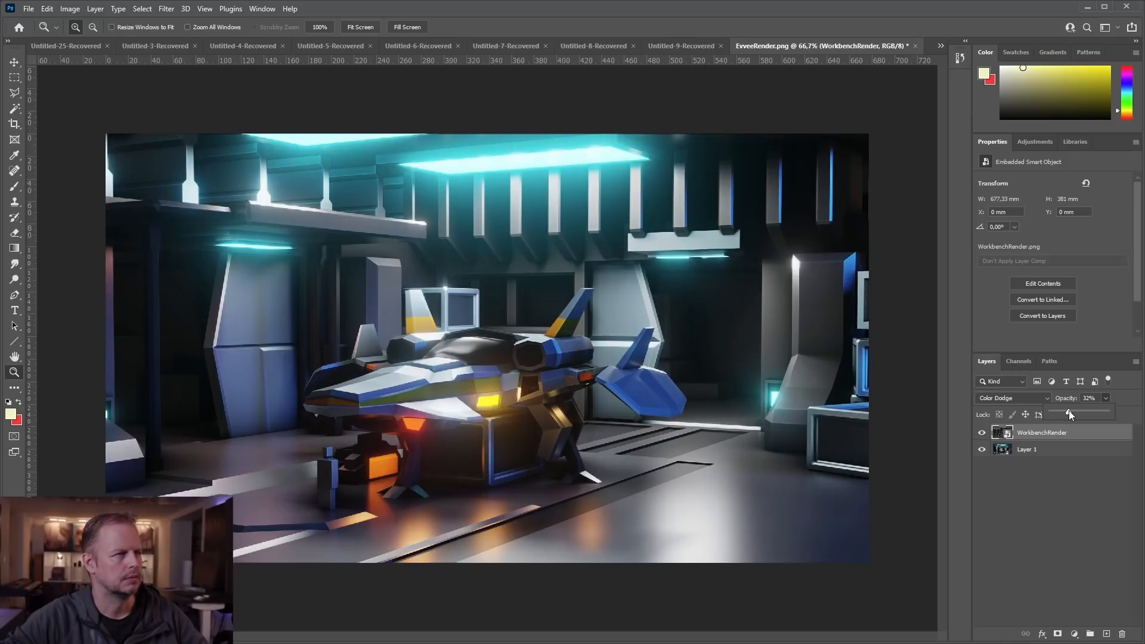
double_click(20, 372)
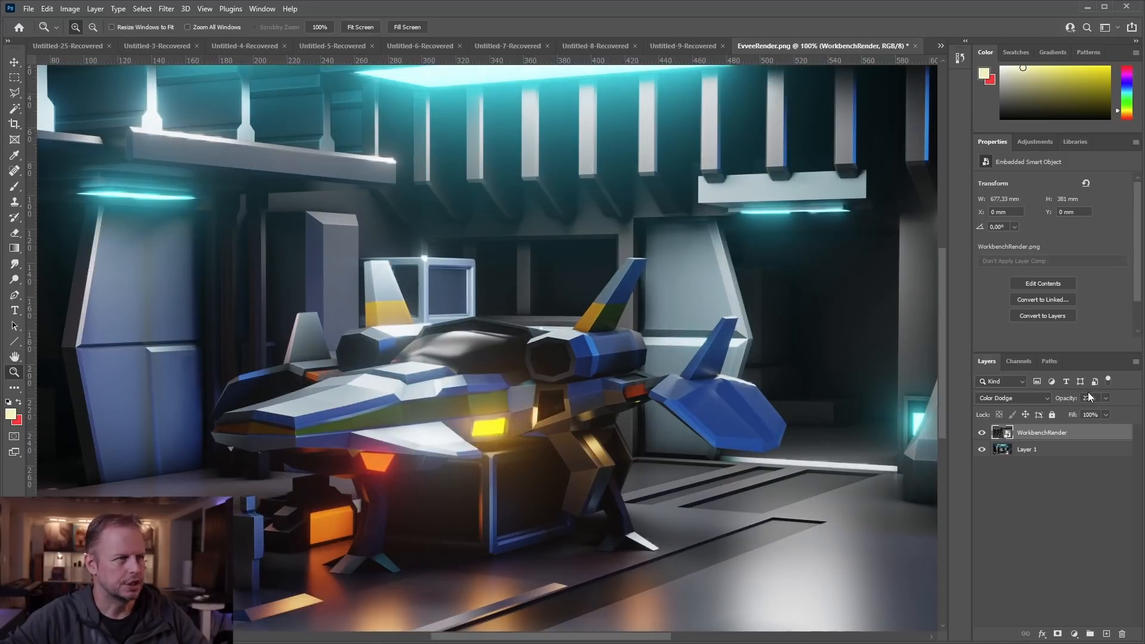
alt+click(661, 325)
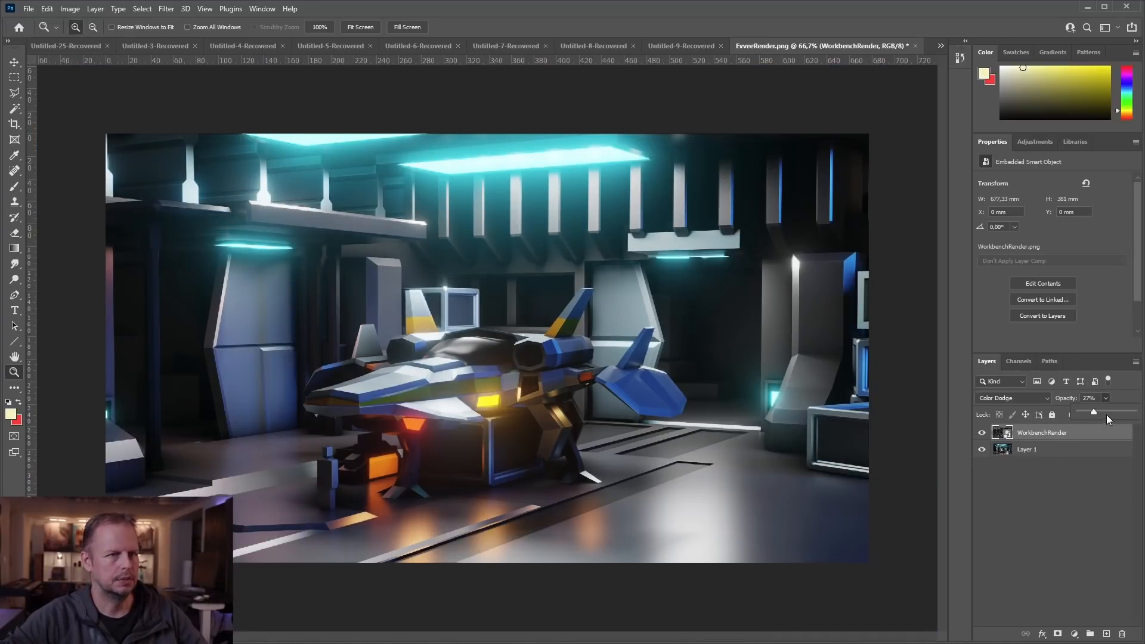
drag(1107, 415, 1137, 414)
alt+click(631, 200)
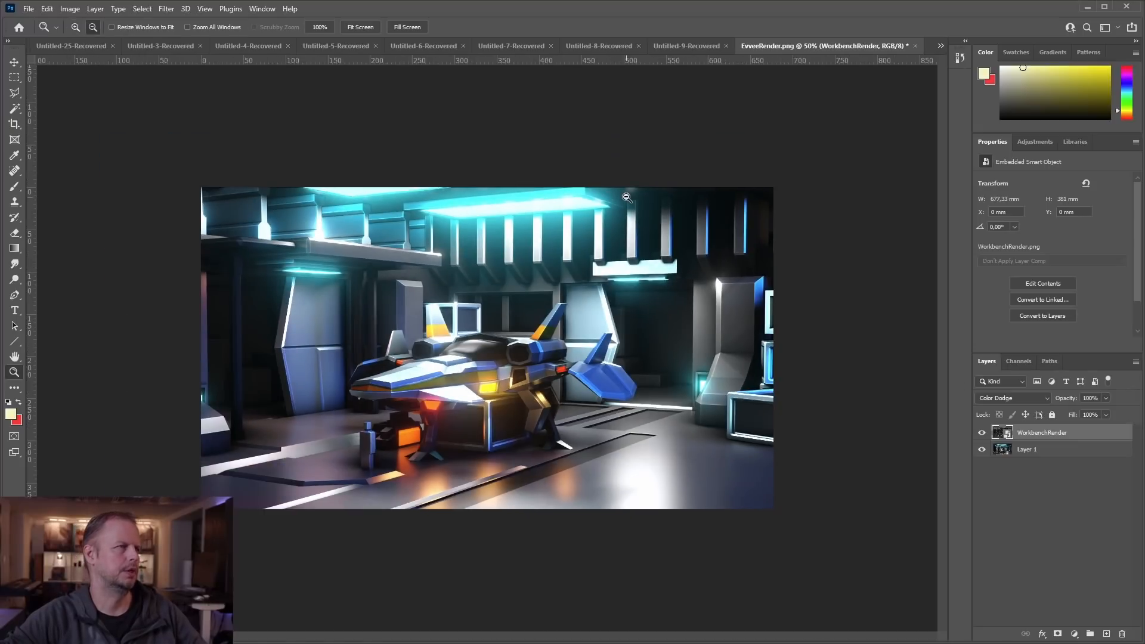
click(615, 298)
alt+click(616, 298)
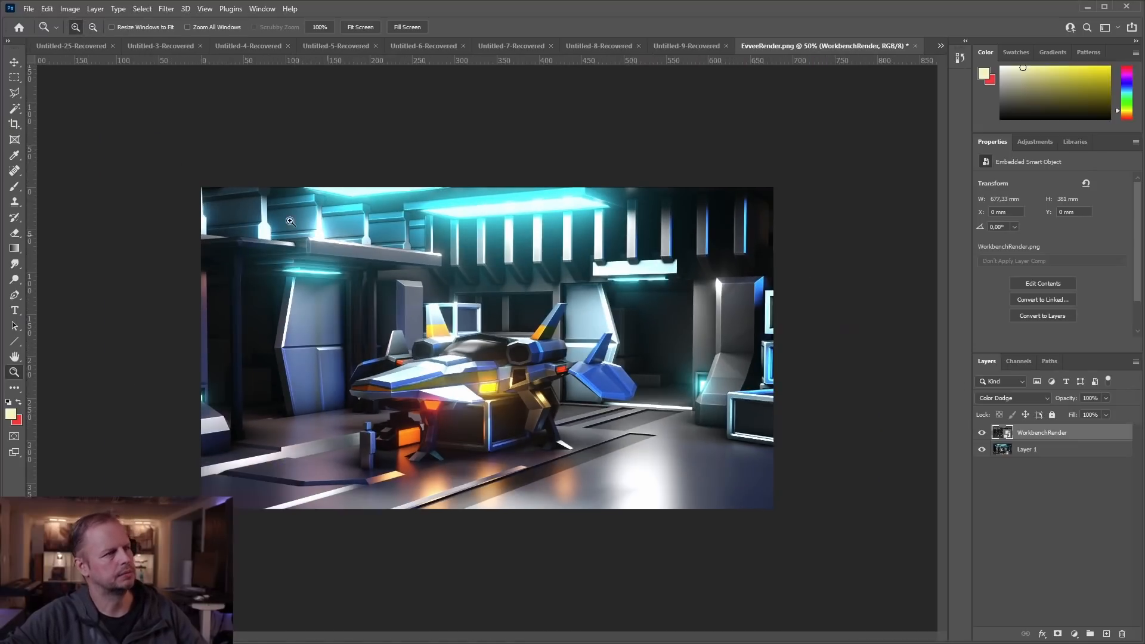